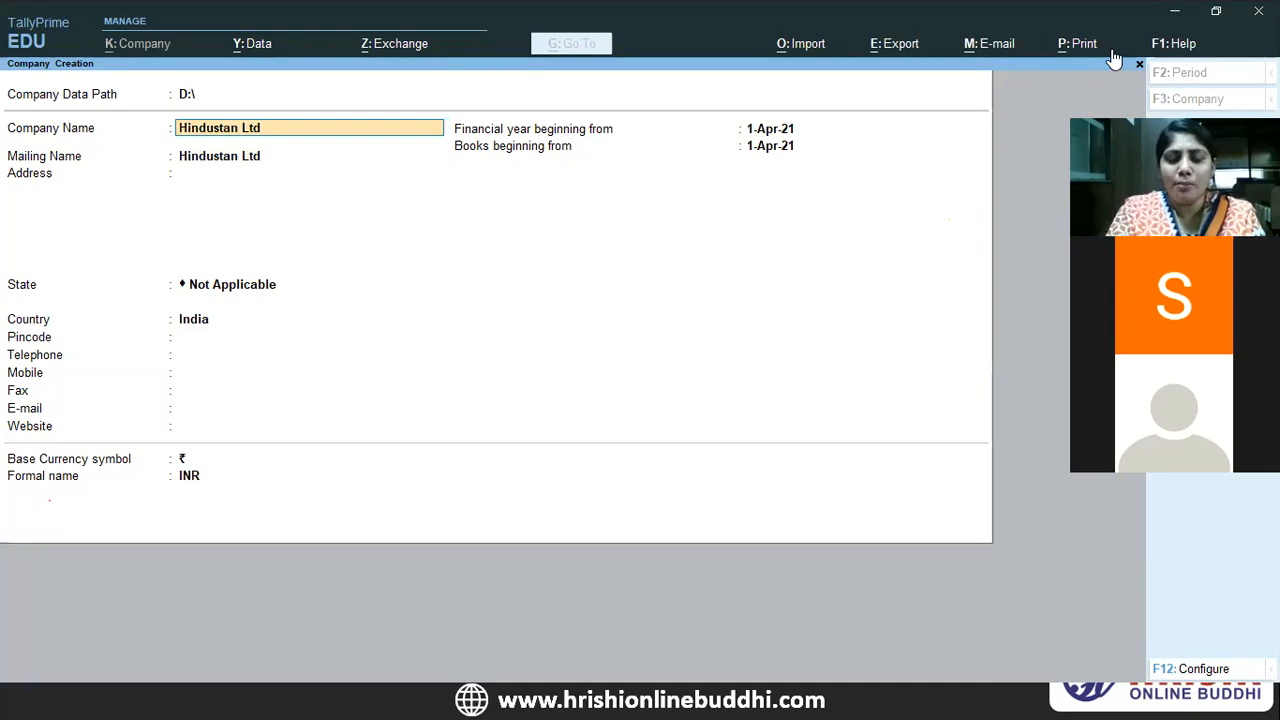
- Keep Hindustan Ltd as the company and mailing name, and set the state to Maharashtra with the address left blank
{"action": "key", "text": "Return"}
{"action": "key", "text": "Return"}
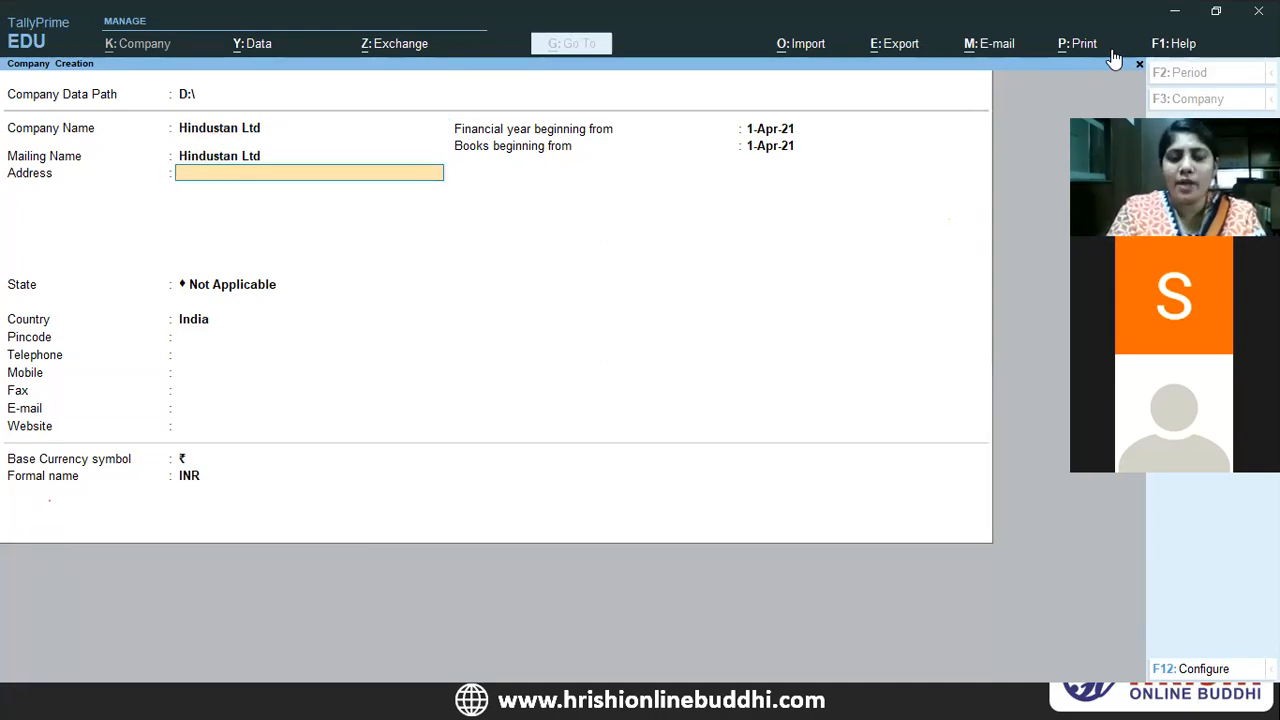
{"action": "key", "text": "BackSpace"}
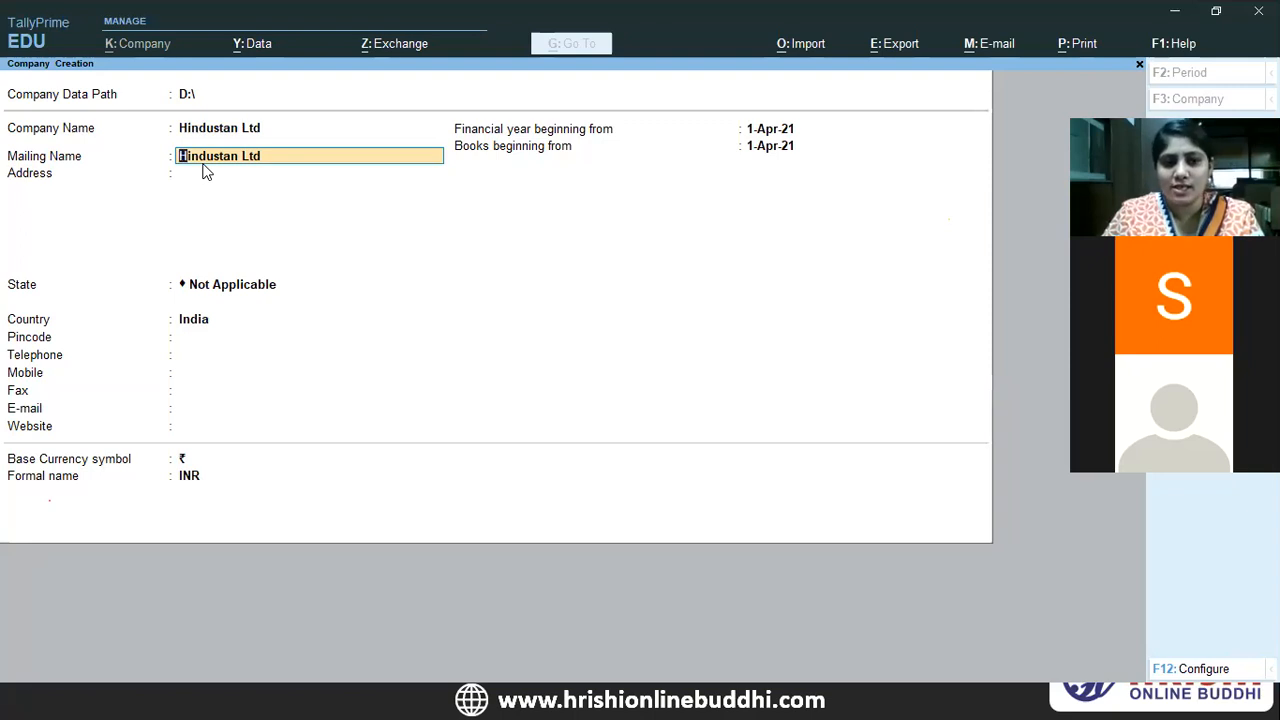
{"action": "key", "text": "Return"}
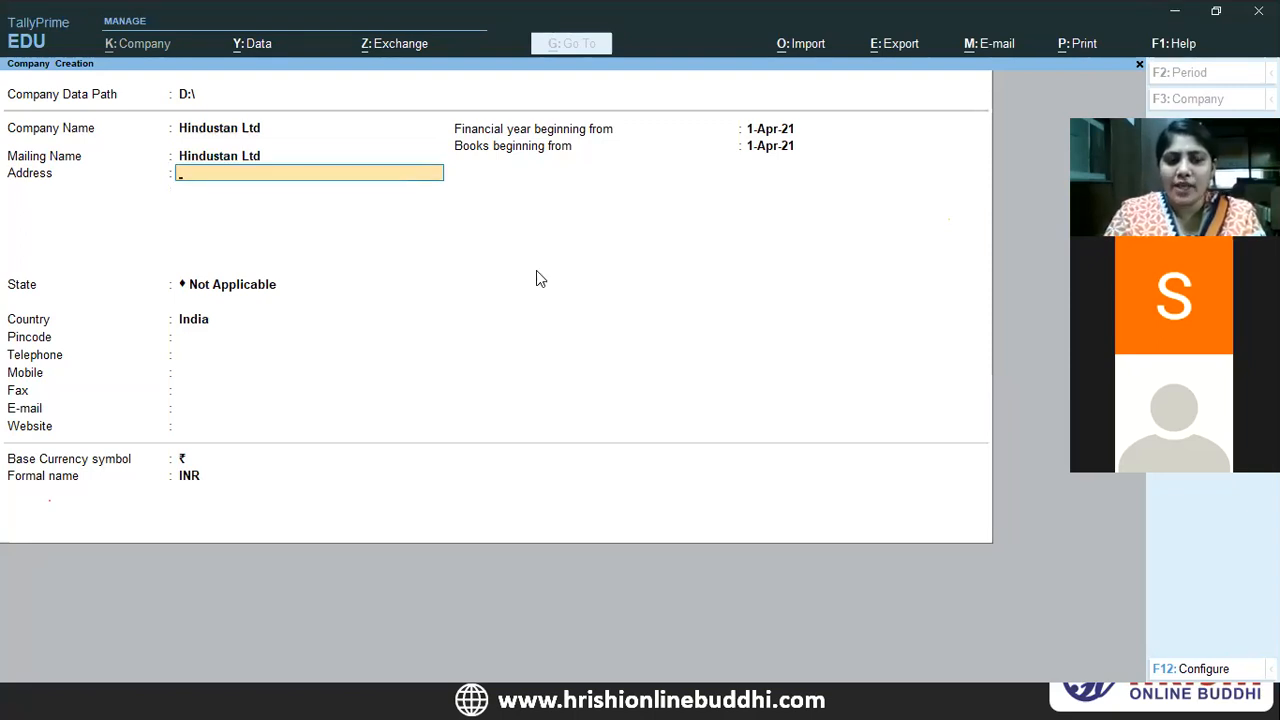
{"action": "key", "text": "Return"}
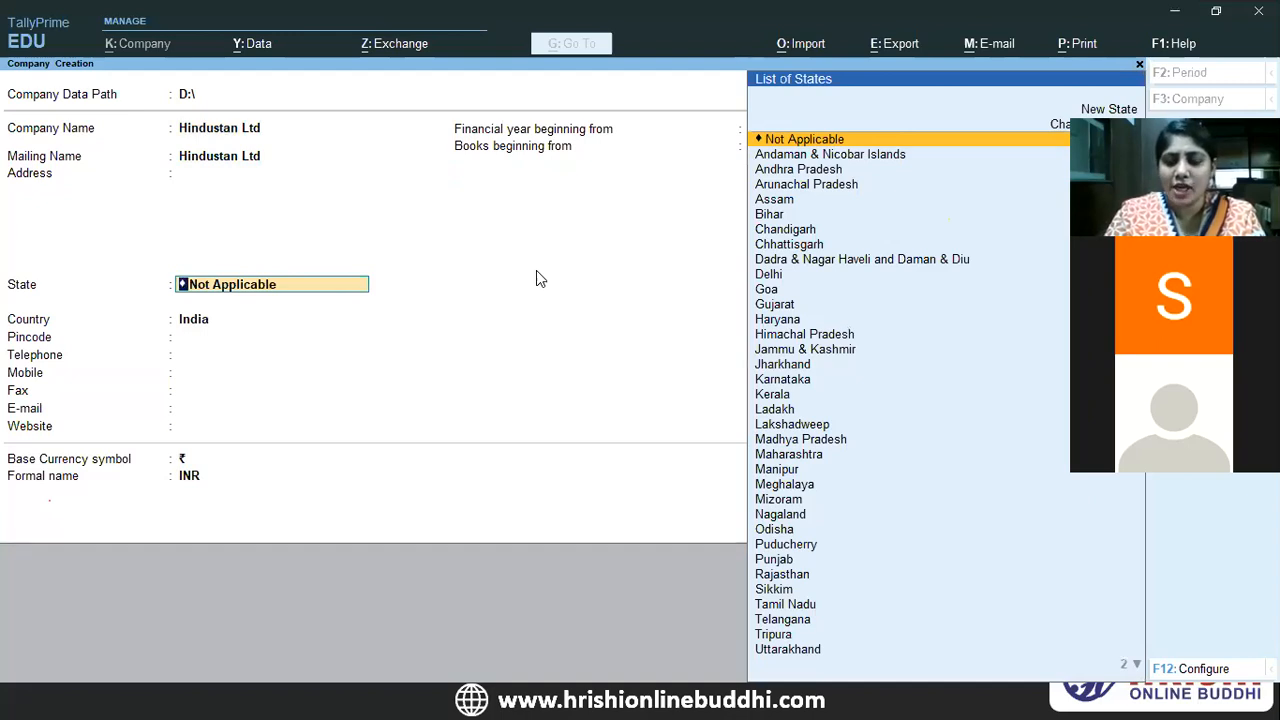
{"action": "type", "text": "Maha"}
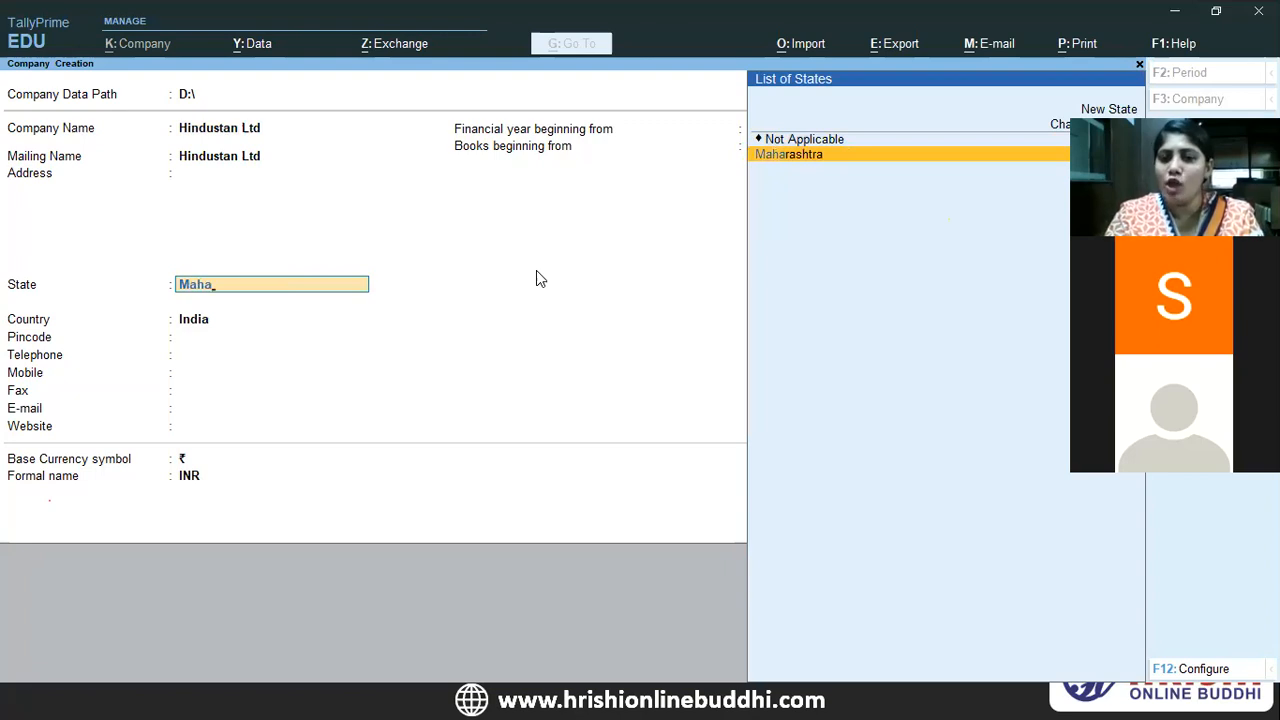
{"action": "key", "text": "Return"}
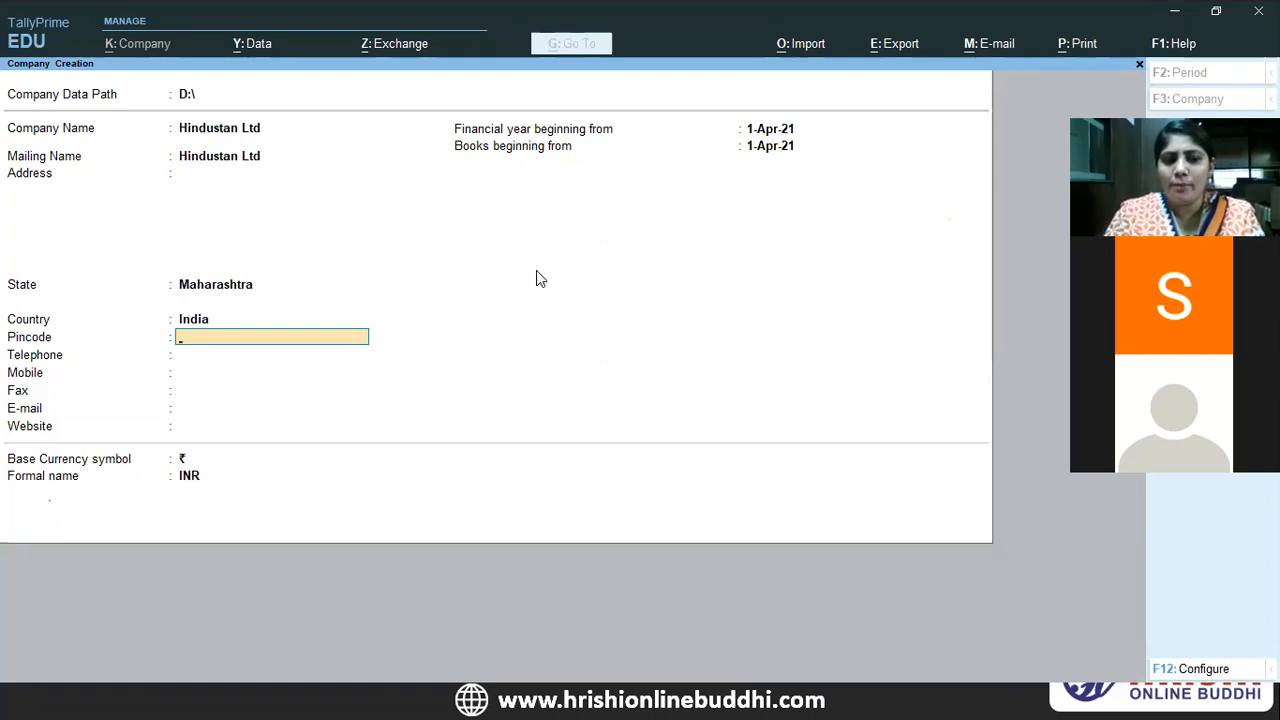
- Leave the company's pincode, telephone, mobile, fax, e-mail and website blank
{"action": "key", "text": "Return"}
{"action": "key", "text": "Return"}
{"action": "key", "text": "Return"}
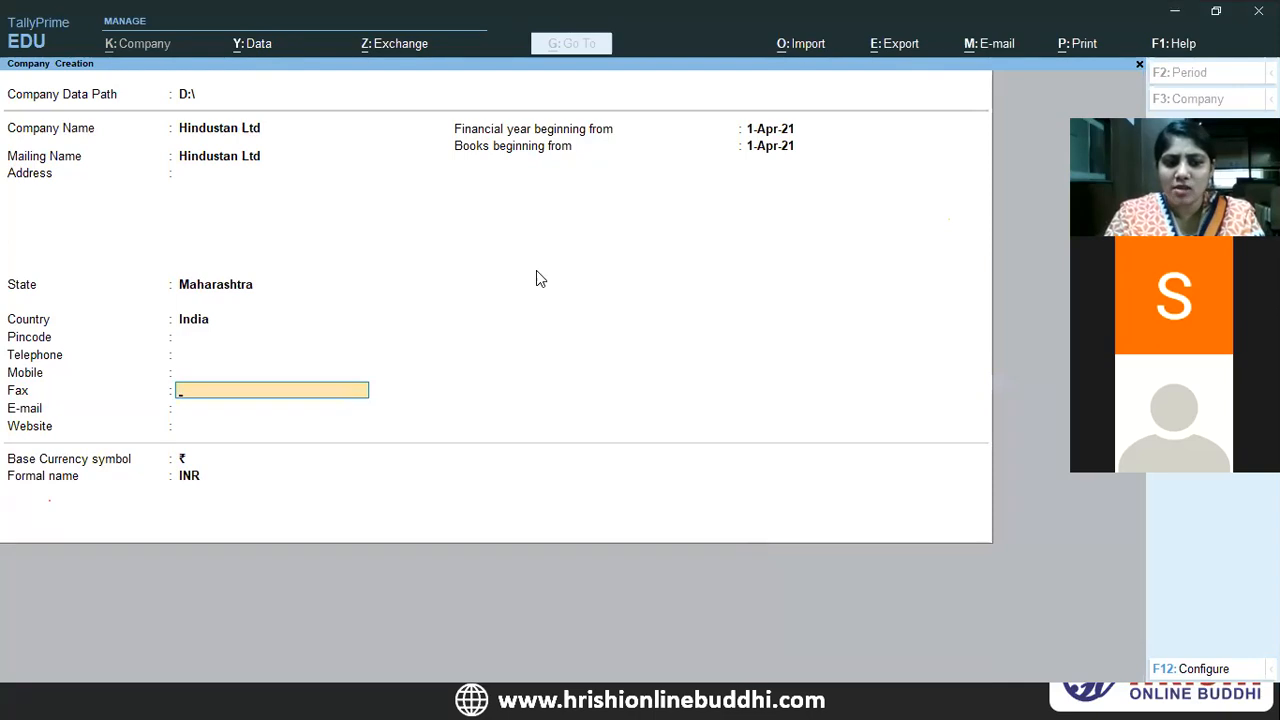
{"action": "key", "text": "Return"}
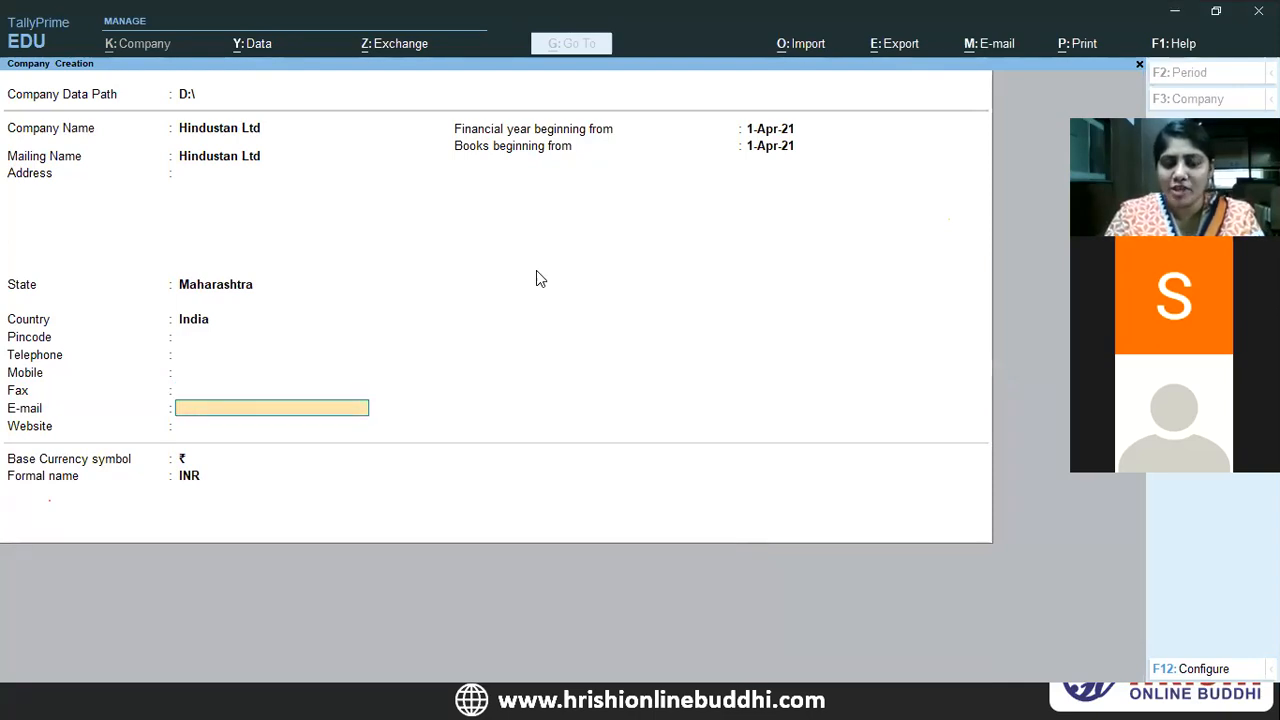
{"action": "key", "text": "Return"}
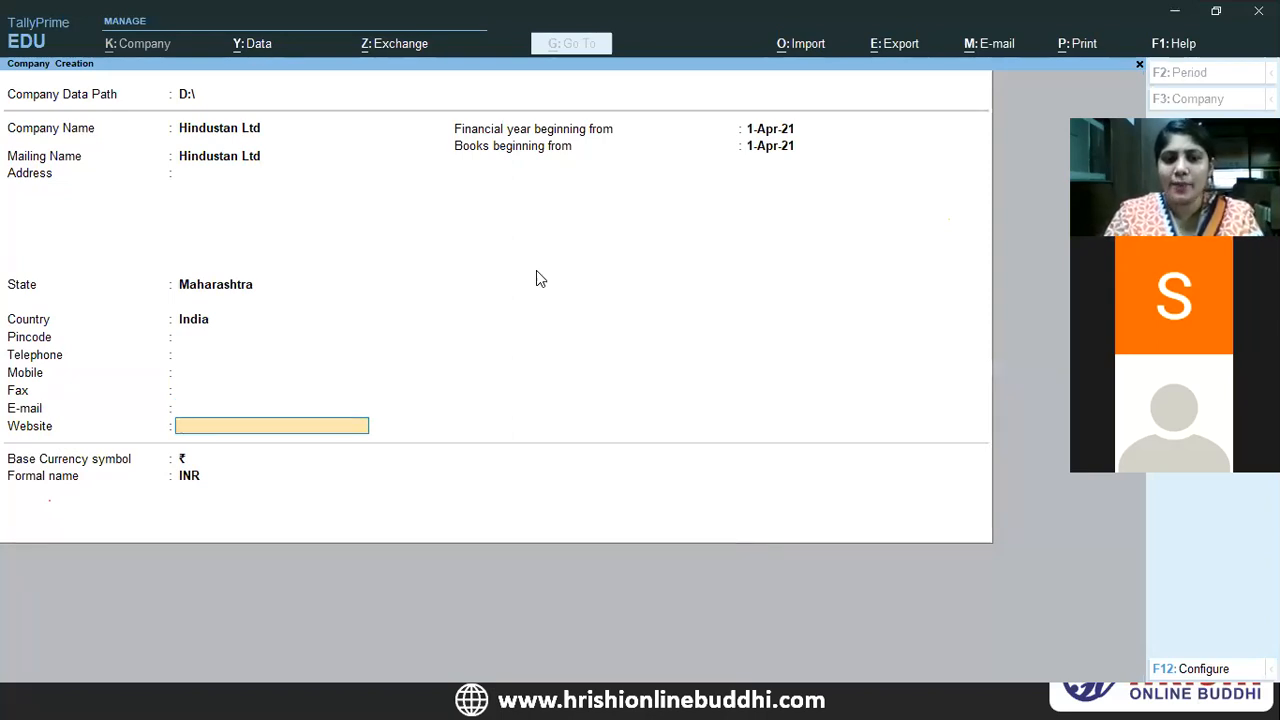
{"action": "key", "text": "Return"}
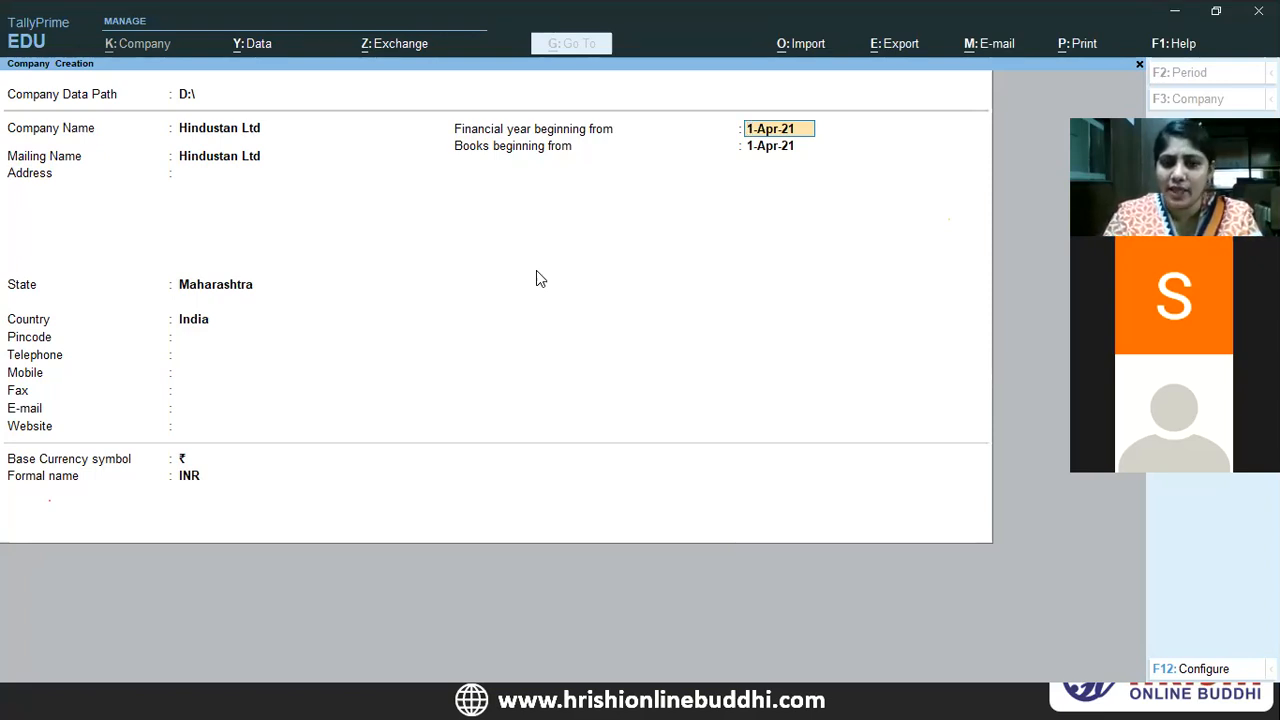
- Accept 1-Apr-21 as the start date for both the financial year and the books
{"action": "key", "text": "Return"}
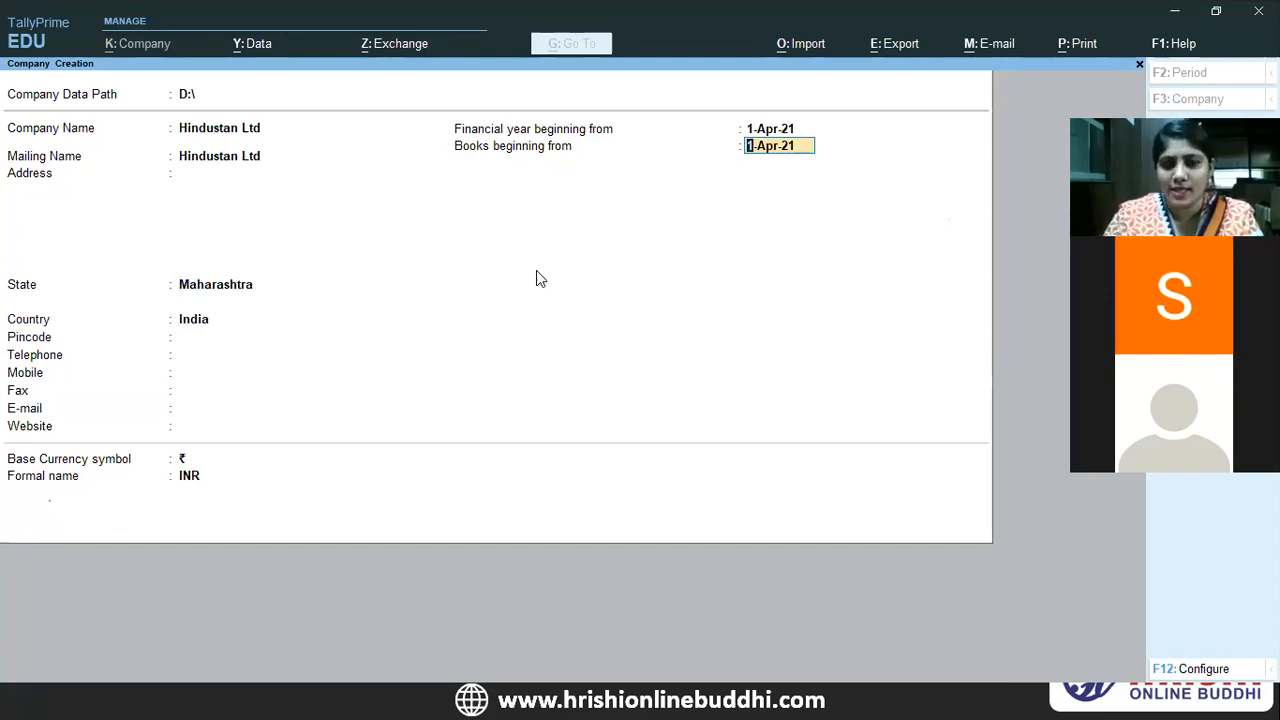
{"action": "key", "text": "BackSpace"}
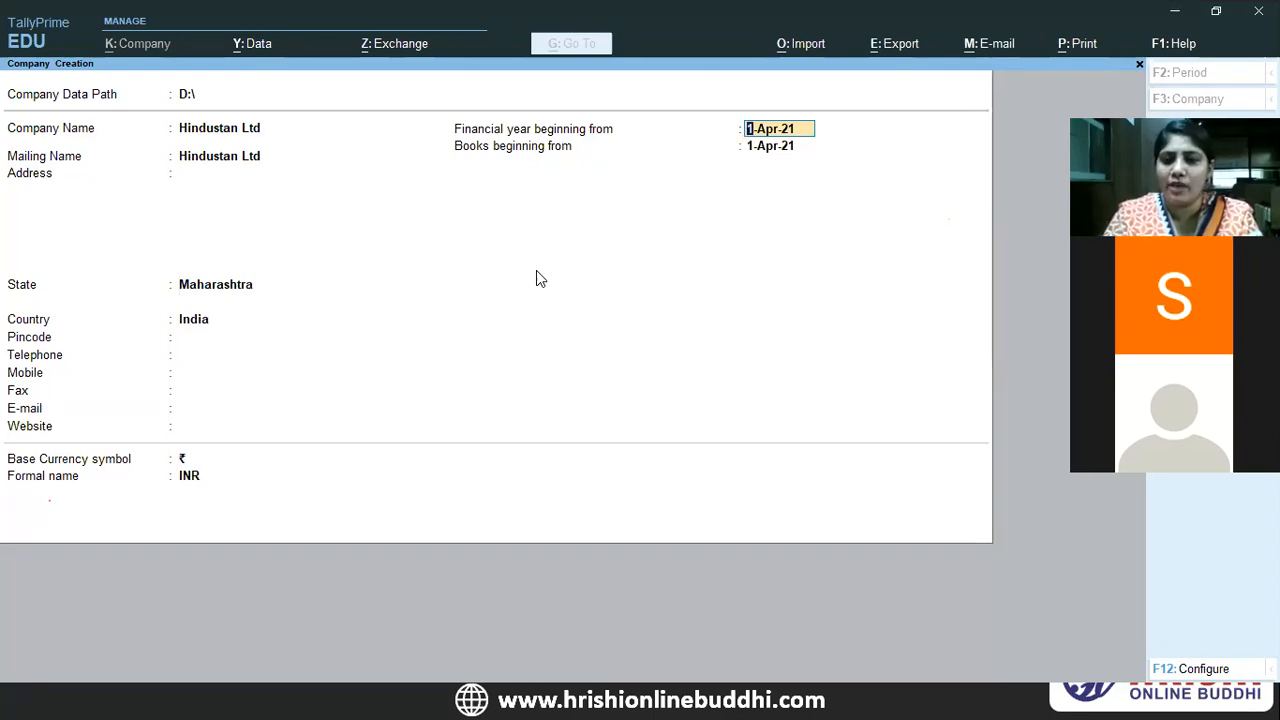
{"action": "key", "text": "Return"}
{"action": "key", "text": "Return"}
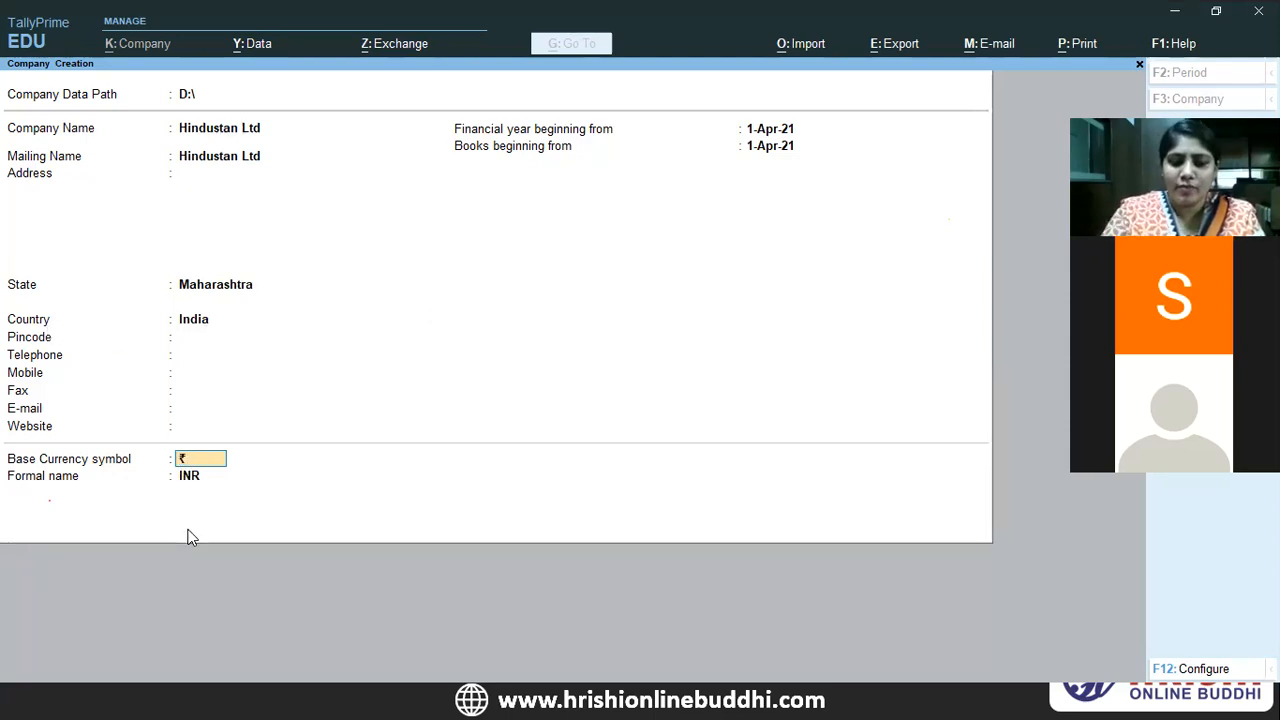
- Accept ₹ as the base currency symbol and INR as the formal name, and create the company
{"action": "key", "text": "Return"}
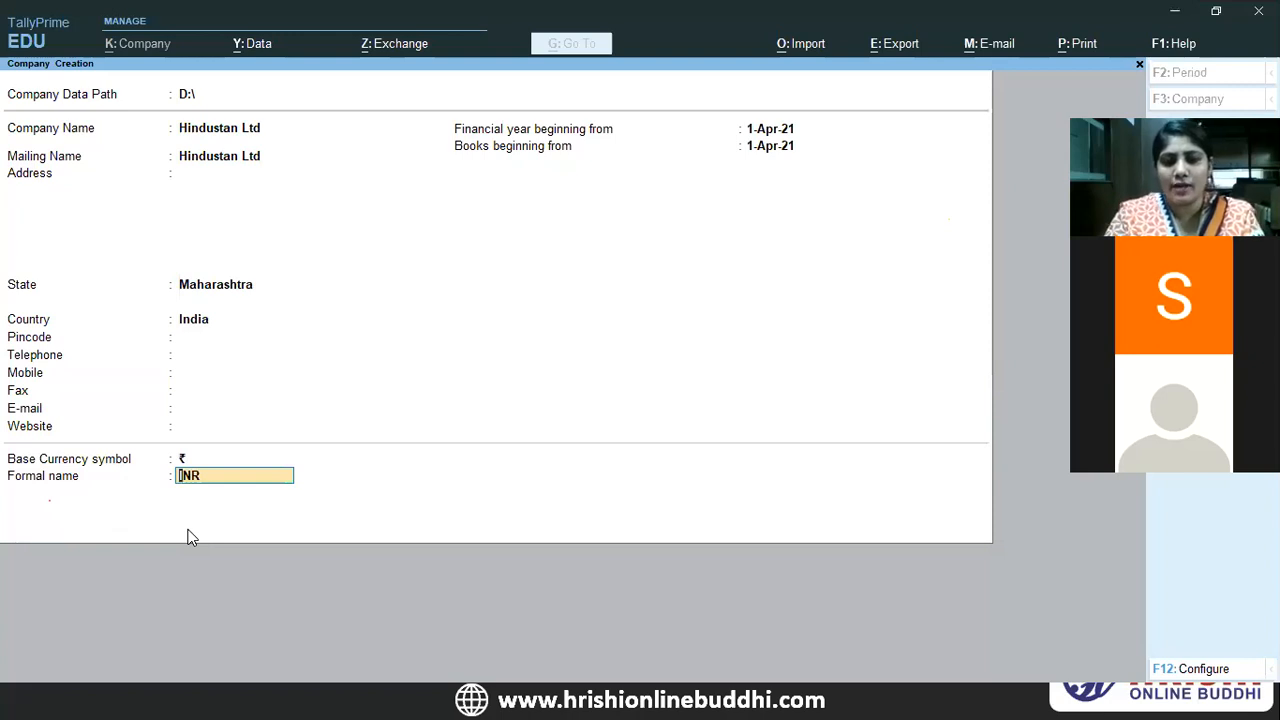
{"action": "key", "text": "Return"}
{"action": "key", "text": "y"}
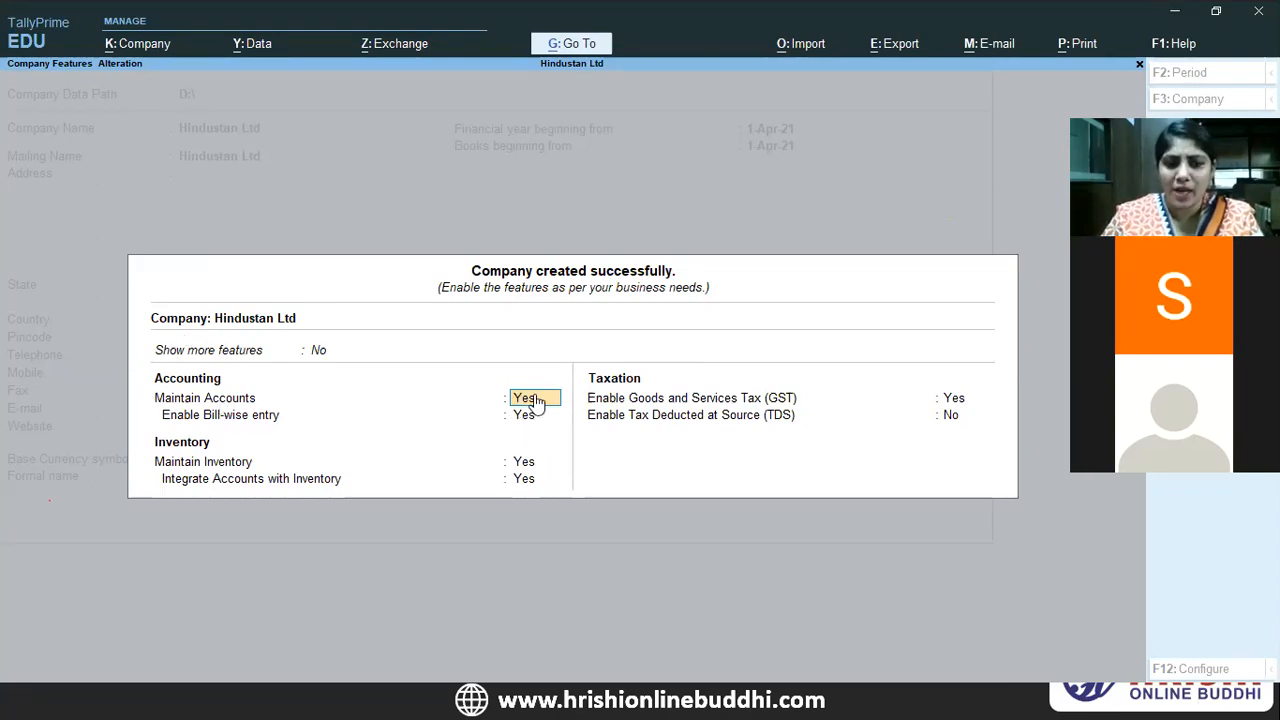
- Leave Maintain Accounts and Enable Bill-wise entry at Yes, and set Maintain Inventory to No
{"action": "key", "text": "Return"}
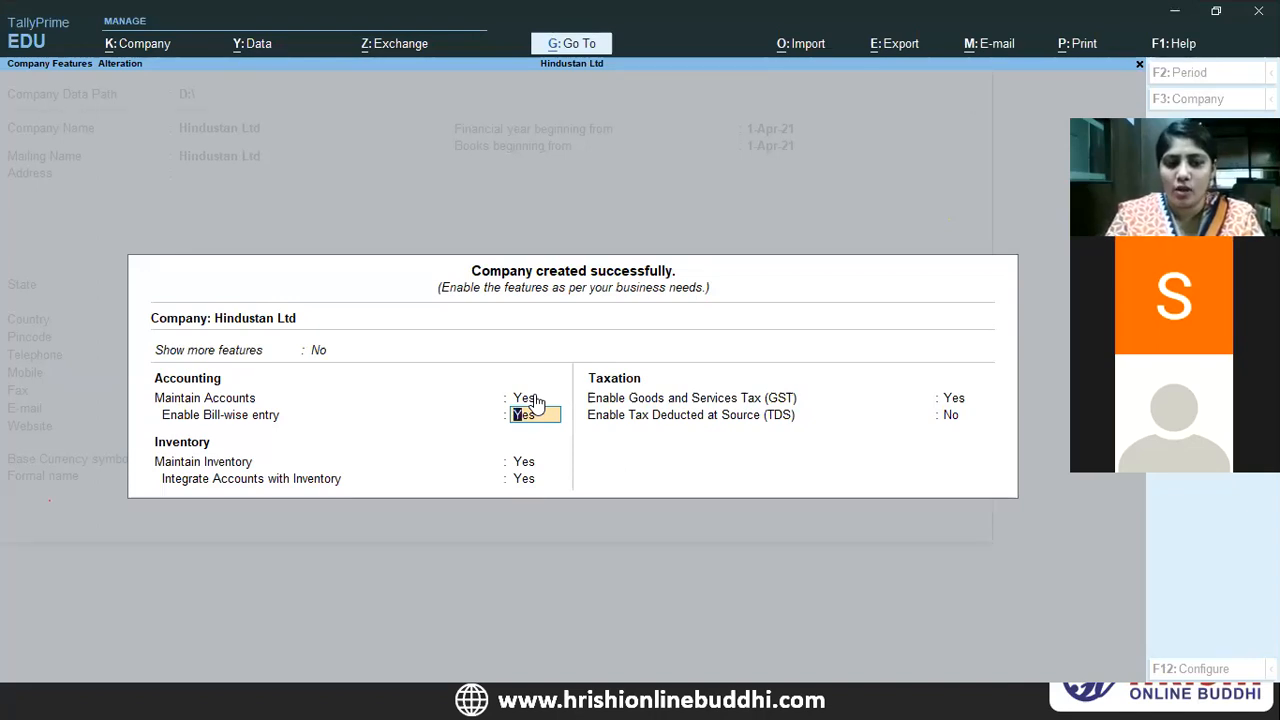
{"action": "key", "text": "Return"}
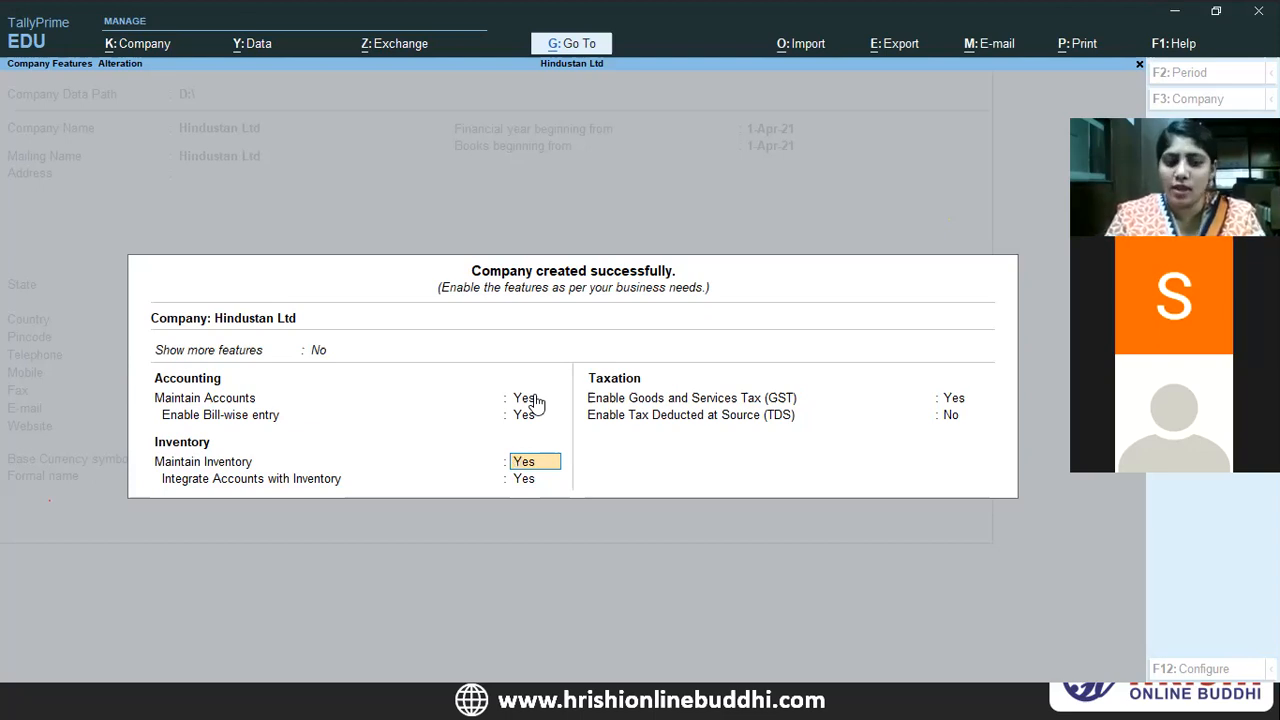
{"action": "type", "text": "n"}
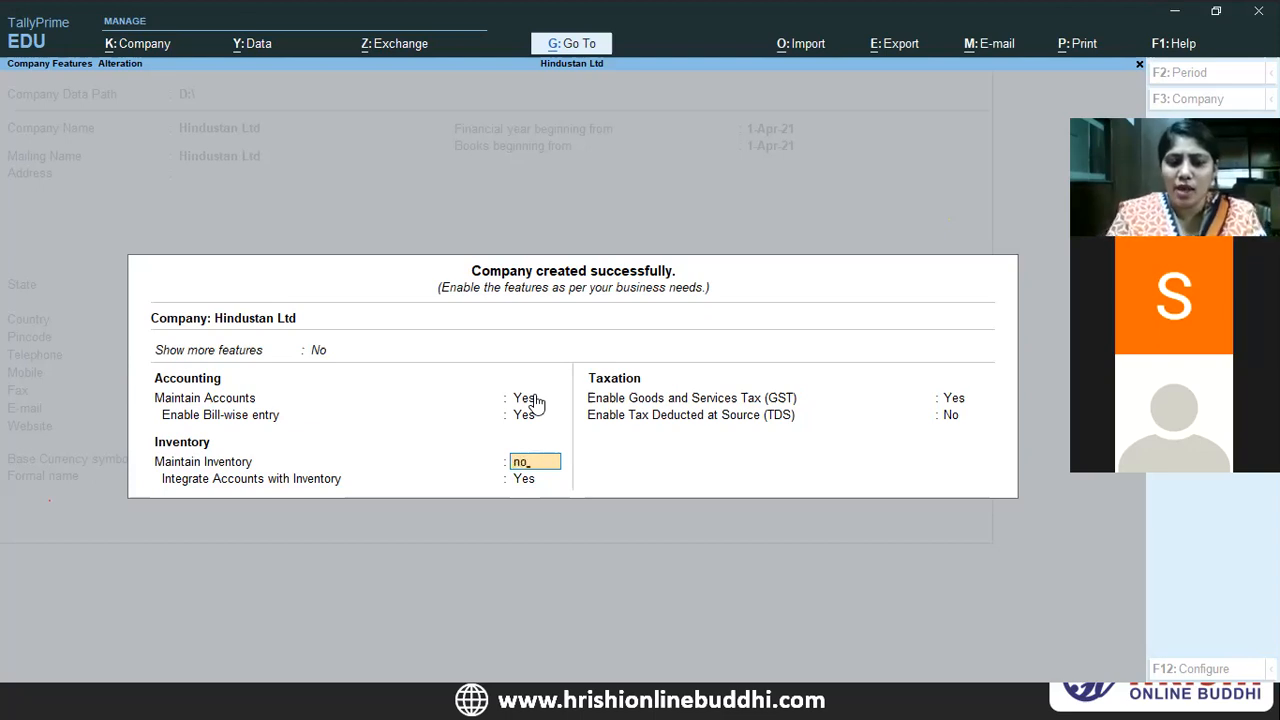
{"action": "type", "text": "o"}
{"action": "key", "text": "Return"}
- Set Maintain Inventory back to Yes in the company features
{"action": "key", "text": "Up"}
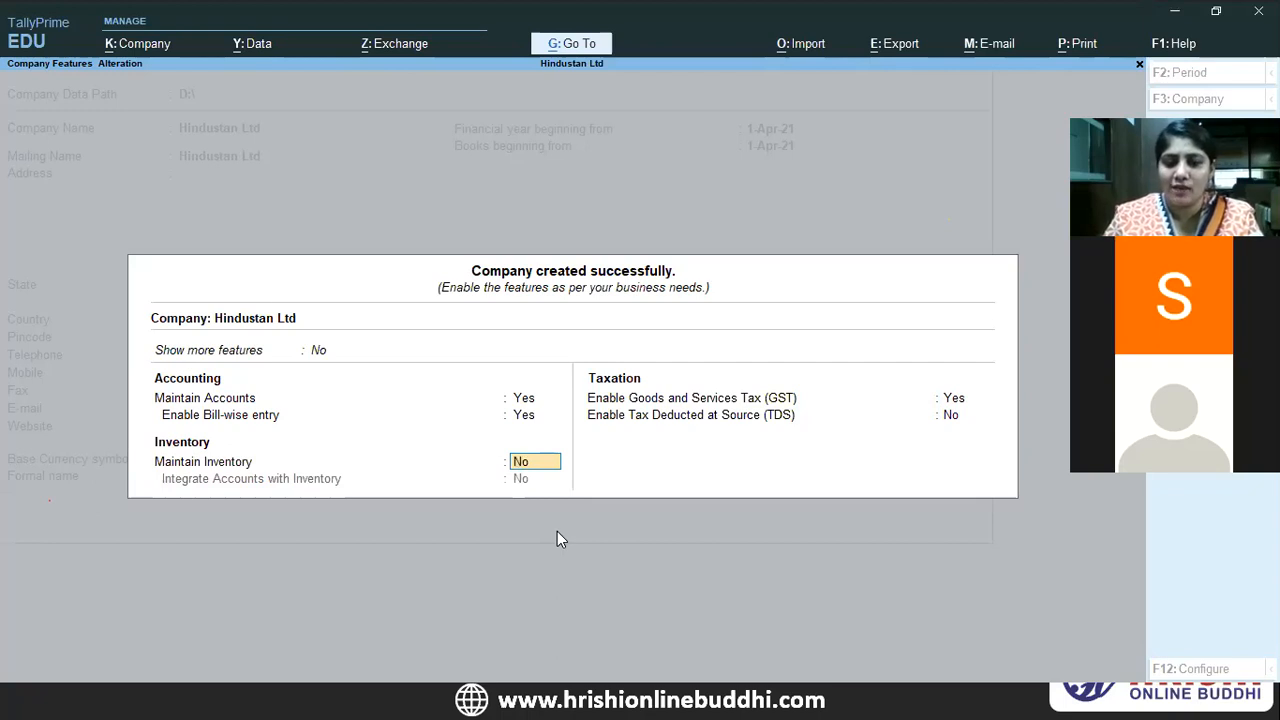
{"action": "type", "text": "yes"}
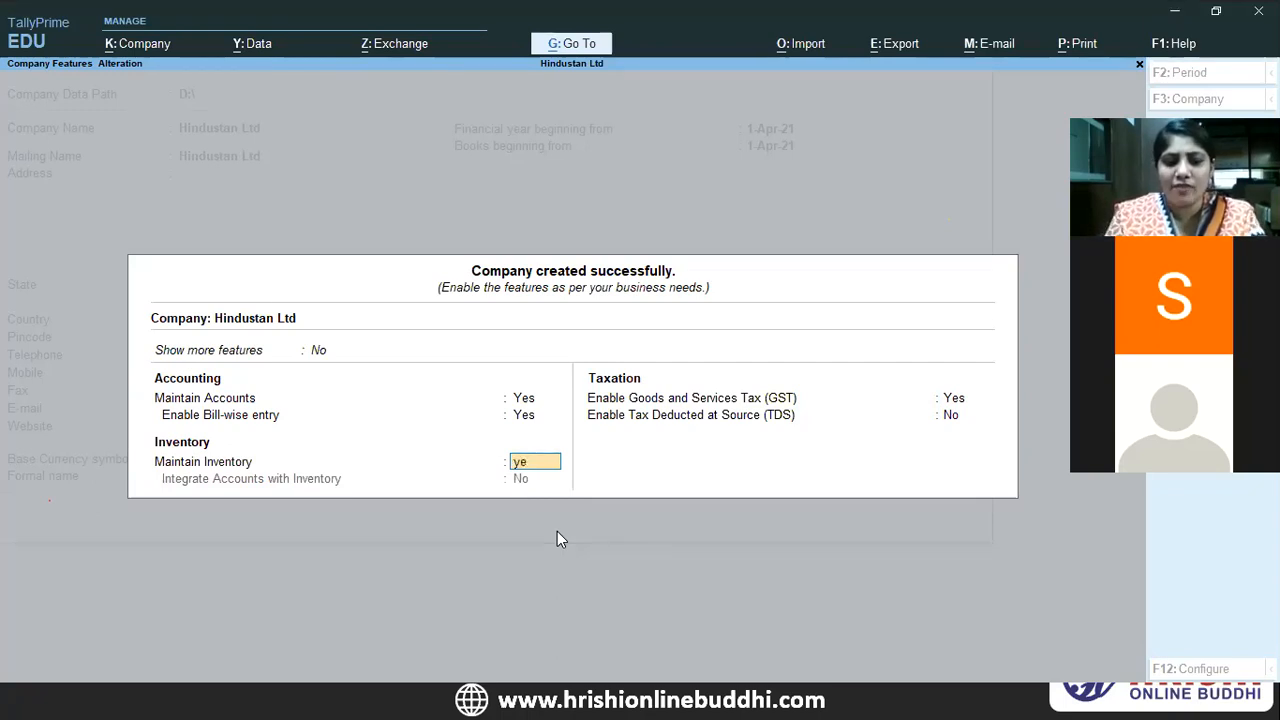
{"action": "key", "text": "Return"}
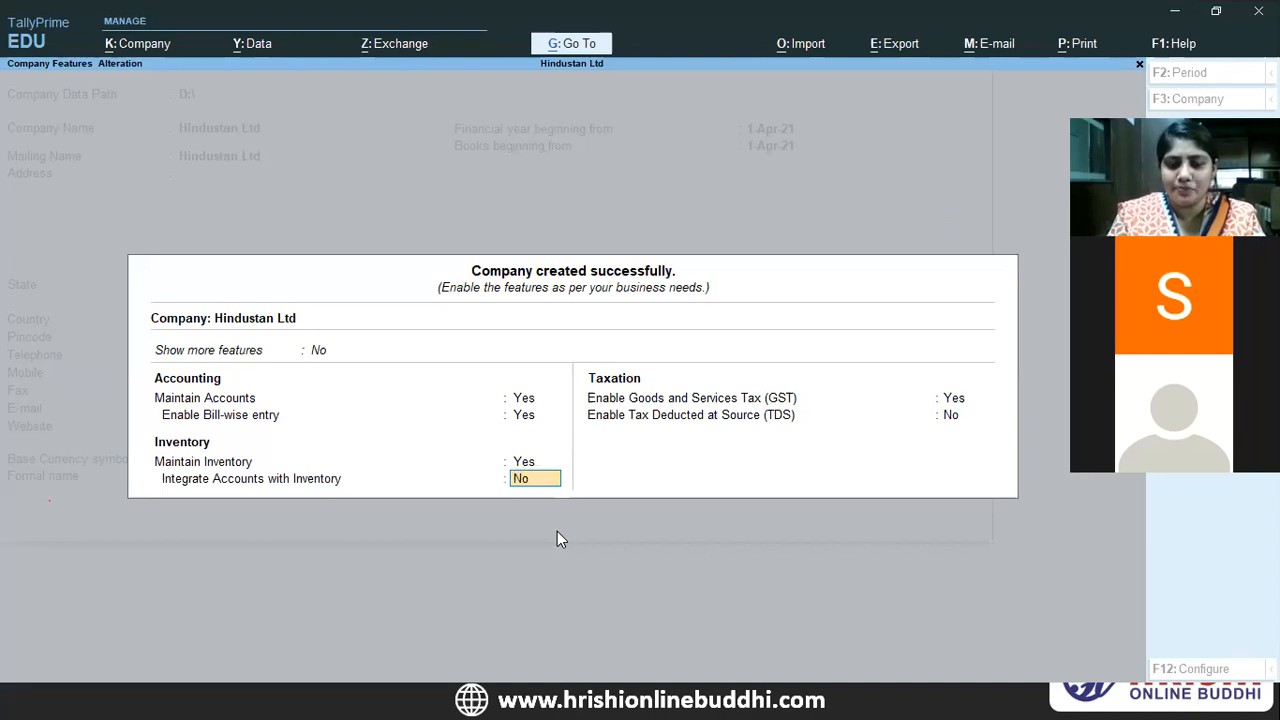
- Keep Integrate Accounts with Inventory at No and set Enable Goods and Services Tax (GST) to No
{"action": "key", "text": "Return"}
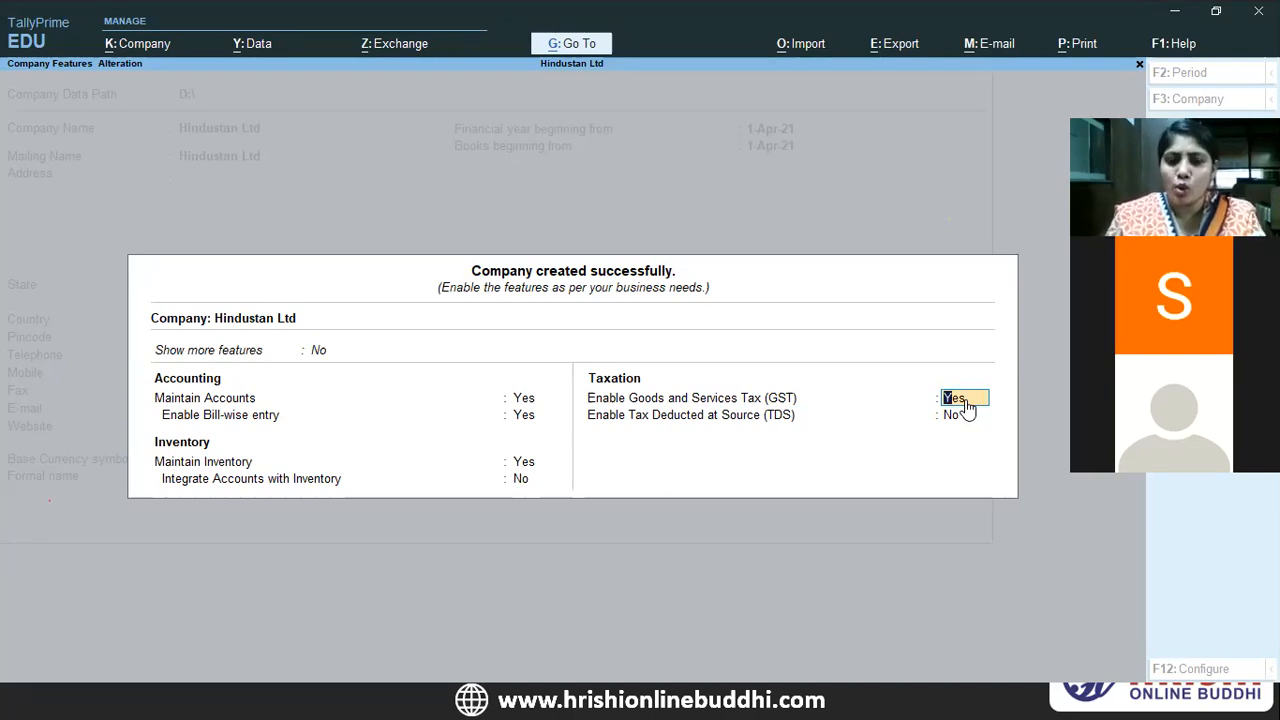
{"action": "type", "text": "no"}
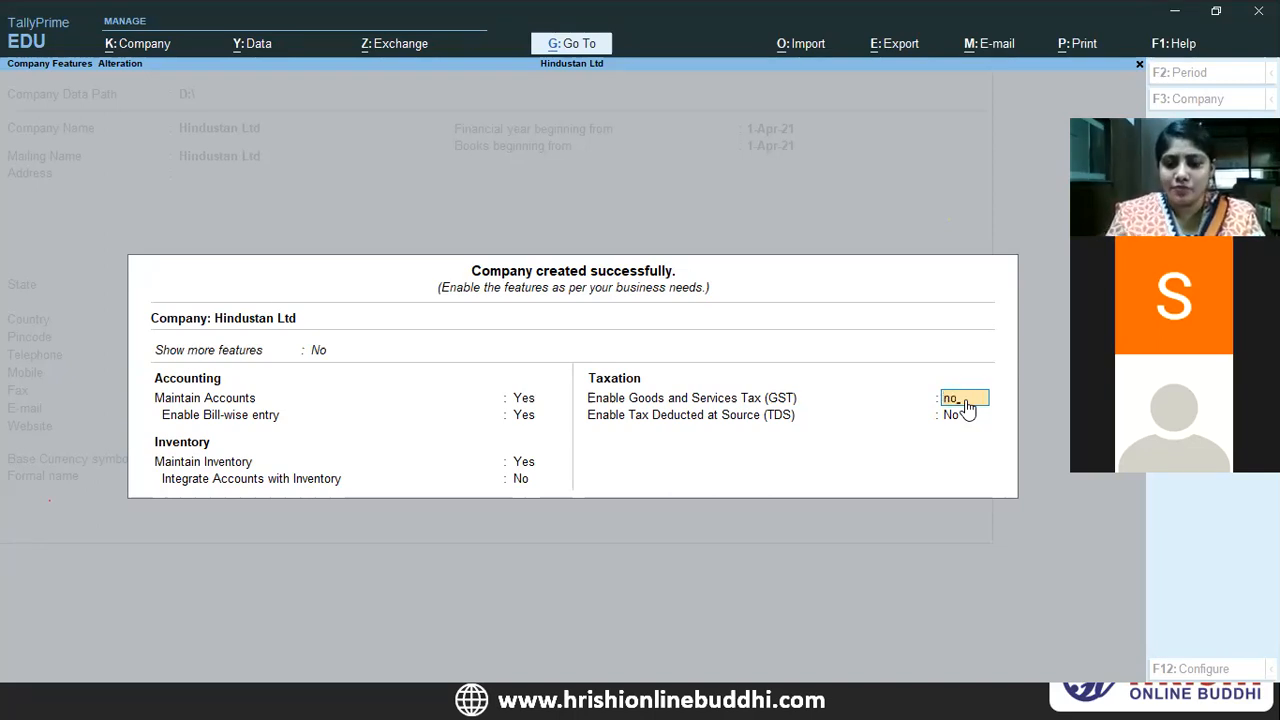
{"action": "key", "text": "Return"}
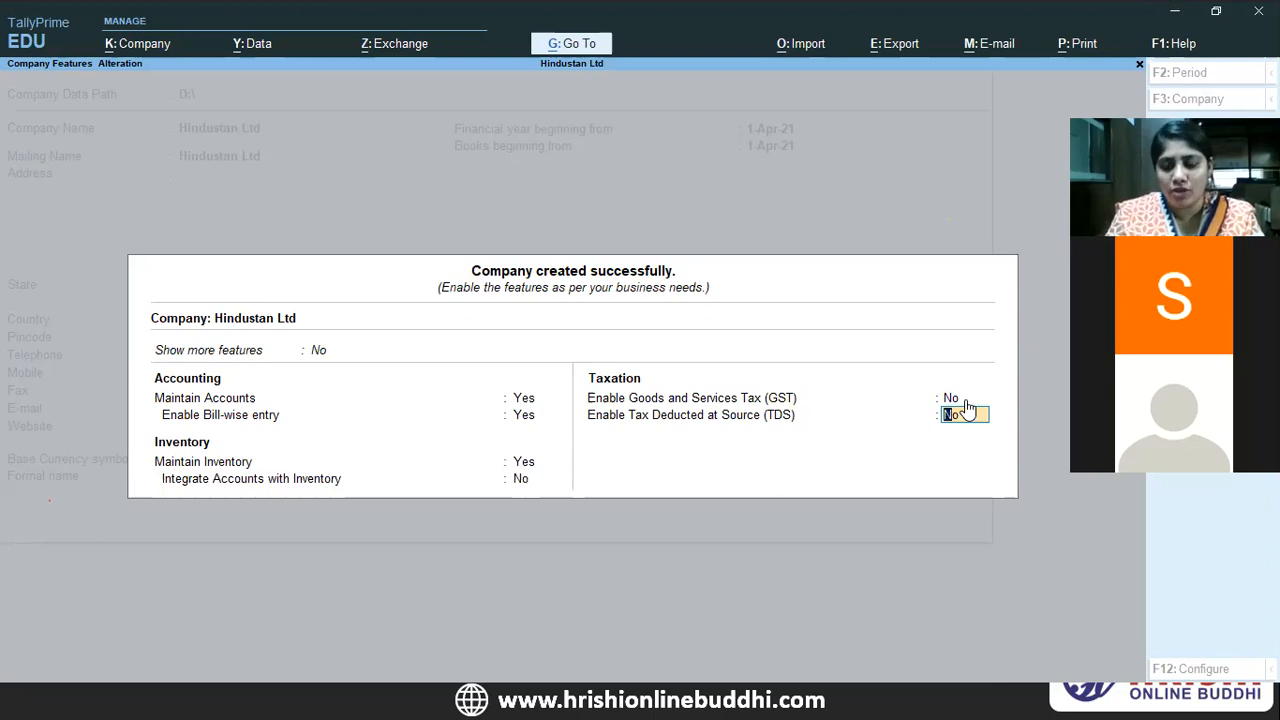
- Set both Show more features and Show all features to Yes for the company
{"action": "key", "text": "Up"}
{"action": "key", "text": "Up"}
{"action": "key", "text": "Up"}
{"action": "key", "text": "Up"}
{"action": "key", "text": "Up"}
{"action": "key", "text": "Up"}
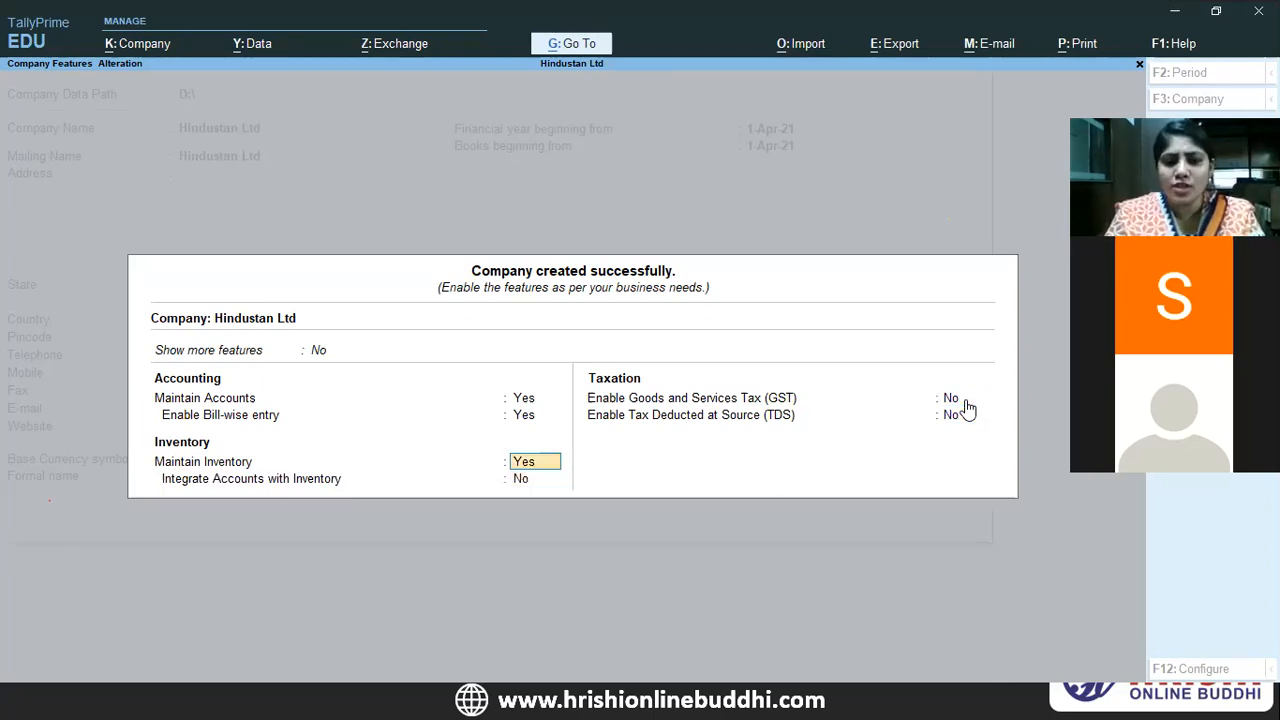
{"action": "key", "text": "Down"}
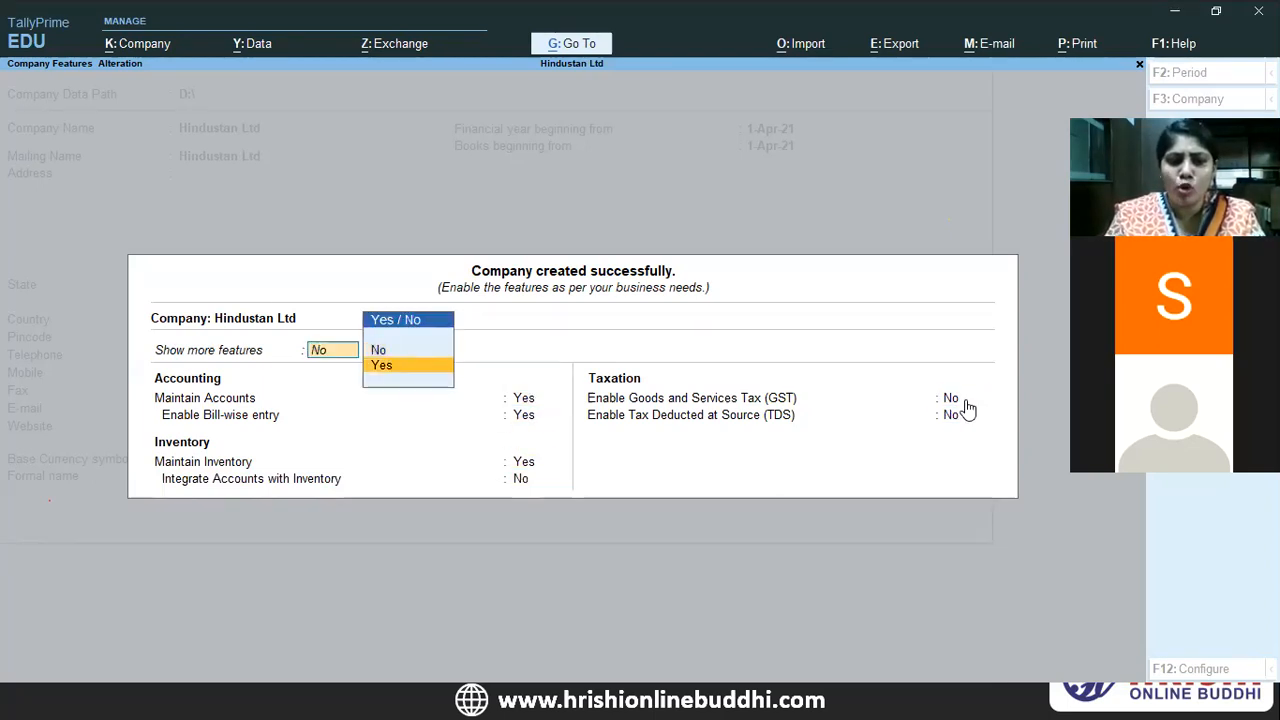
{"action": "key", "text": "Return"}
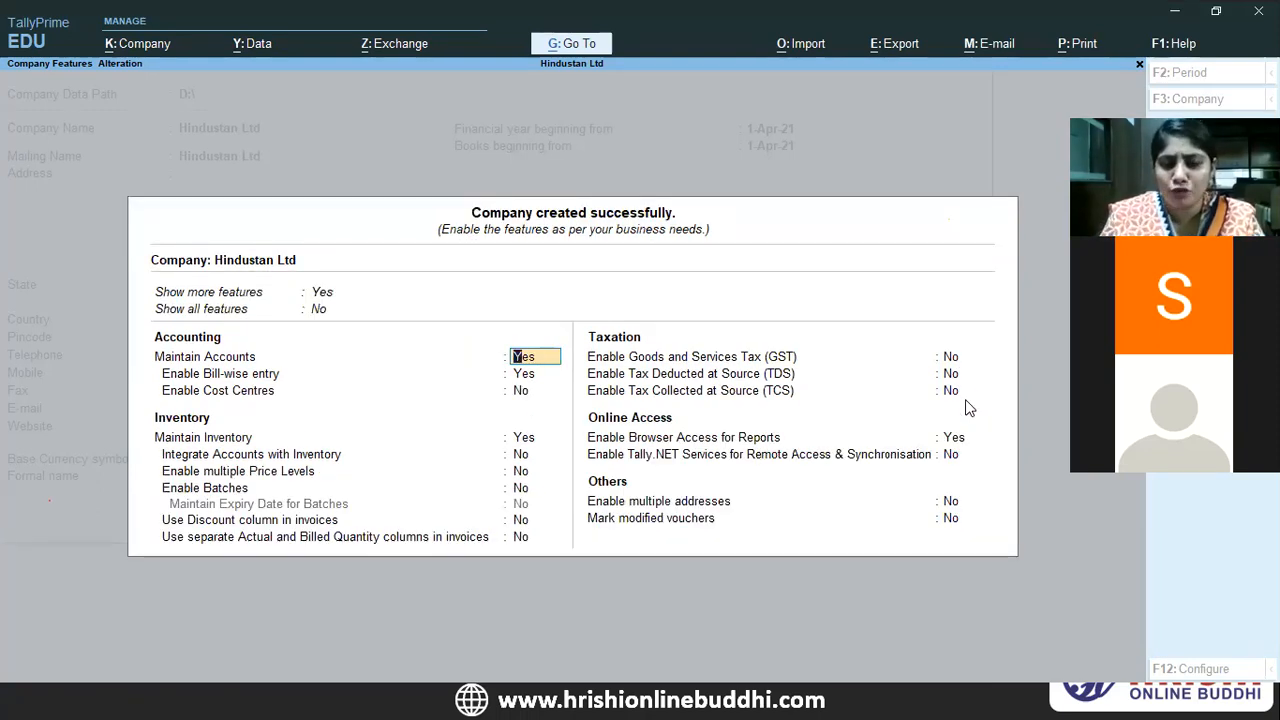
{"action": "key", "text": "Up"}
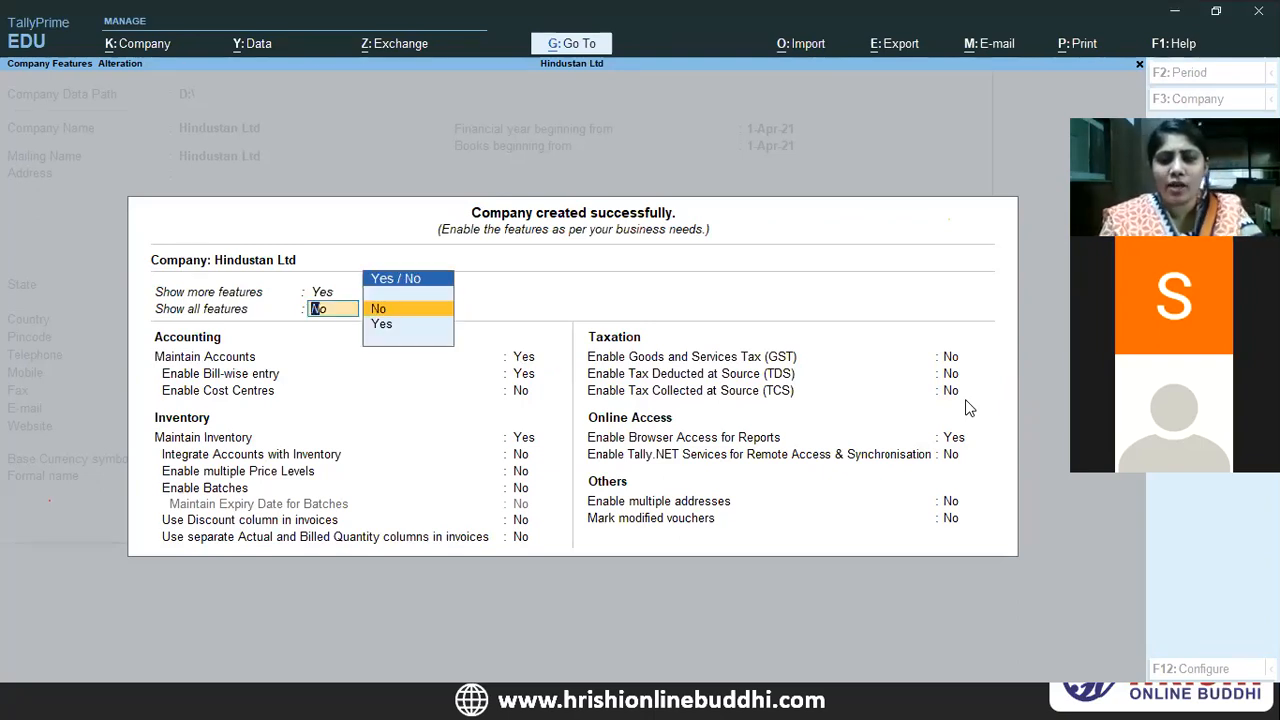
{"action": "key", "text": "Down"}
{"action": "key", "text": "Return"}
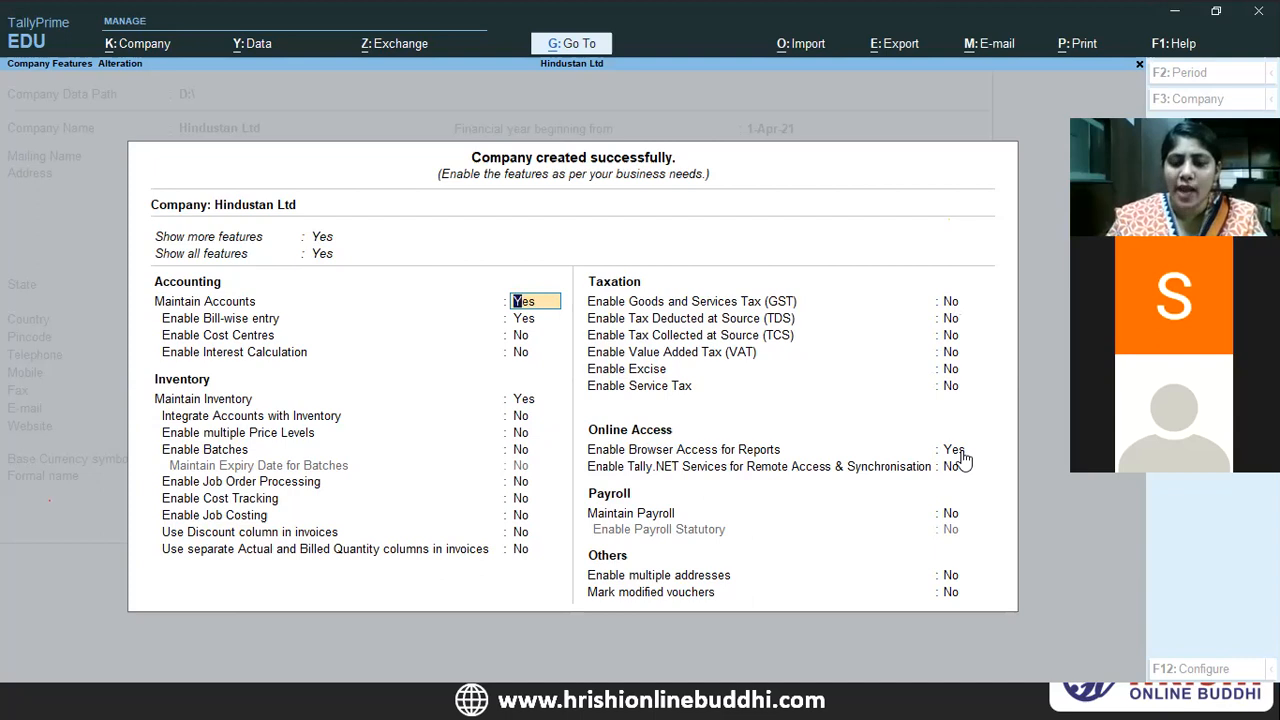
- Go through the full company feature list without changing any option, and accept the feature settings
{"action": "key", "text": "Return"}
{"action": "key", "text": "Return"}
{"action": "key", "text": "Return"}
{"action": "key", "text": "Return"}
{"action": "key", "text": "Return"}
{"action": "key", "text": "Return"}
{"action": "key", "text": "Return"}
{"action": "key", "text": "Return"}
{"action": "key", "text": "Return"}
{"action": "key", "text": "Return"}
{"action": "key", "text": "Return"}
{"action": "key", "text": "Return"}
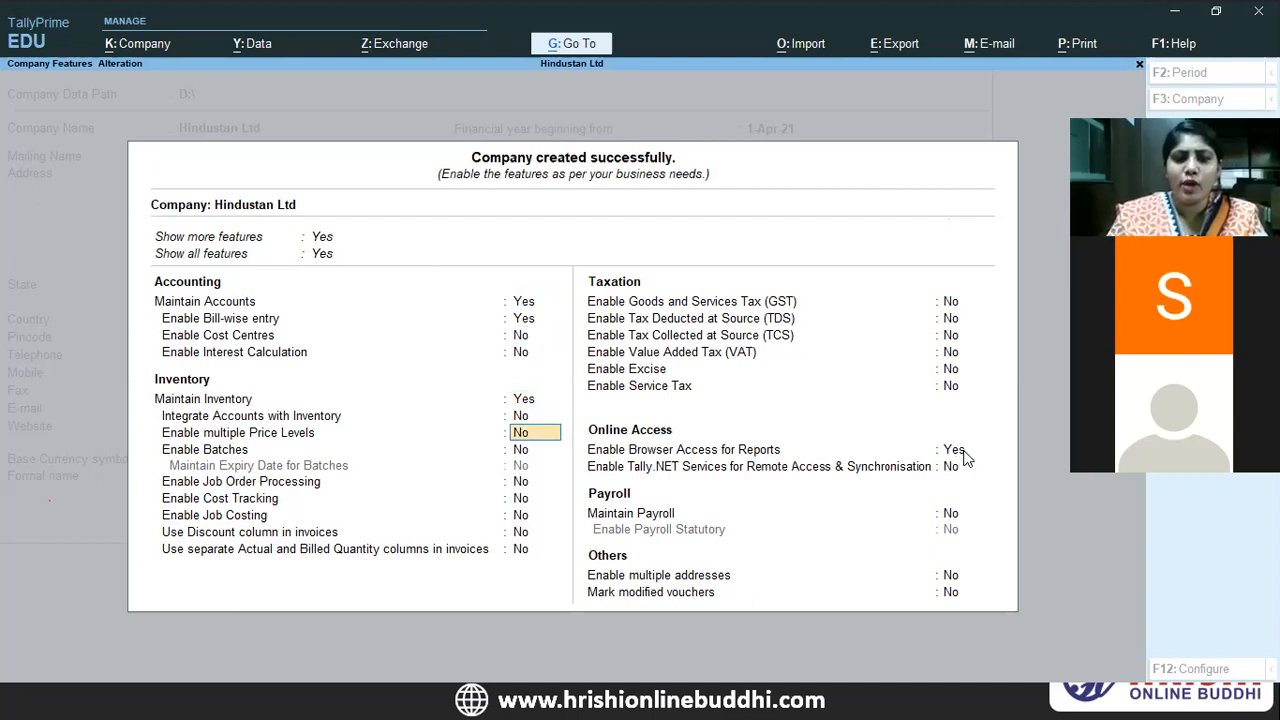
{"action": "key", "text": "Return"}
{"action": "key", "text": "Return"}
{"action": "key", "text": "Return"}
{"action": "key", "text": "Return"}
{"action": "key", "text": "Return"}
{"action": "key", "text": "Return"}
{"action": "key", "text": "Return"}
{"action": "key", "text": "Return"}
{"action": "key", "text": "Return"}
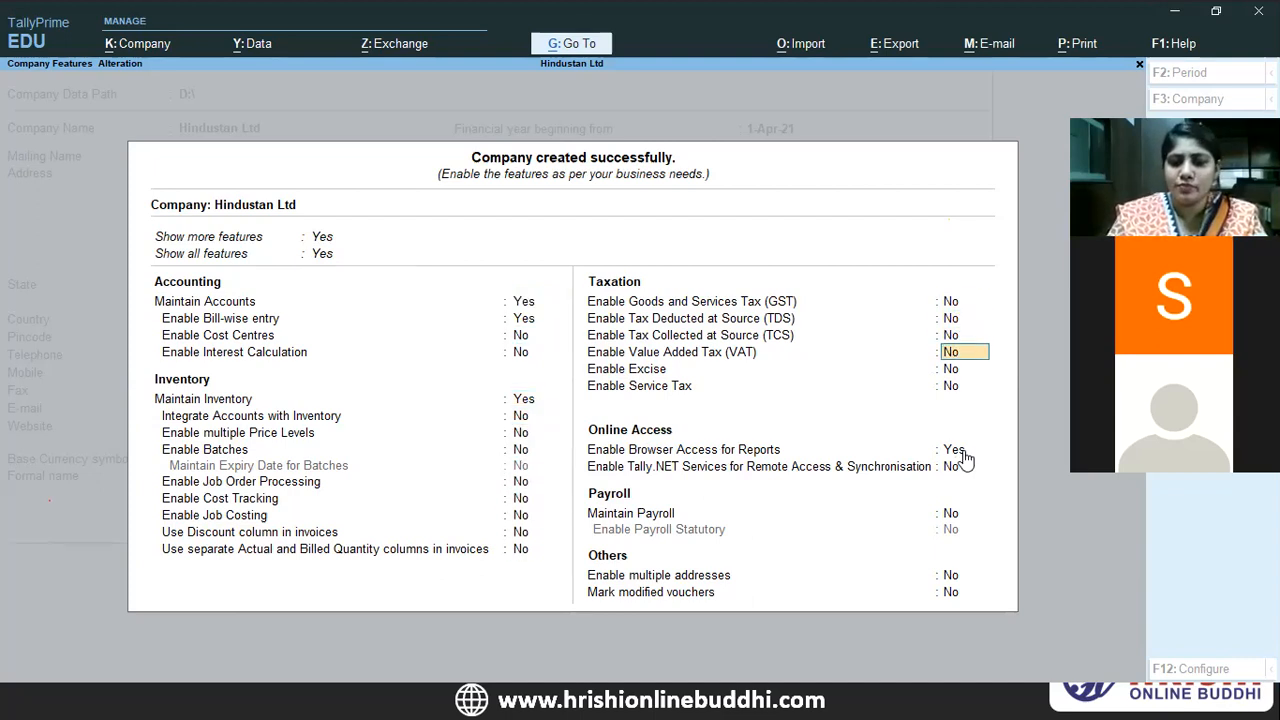
{"action": "key", "text": "Return"}
{"action": "key", "text": "Return"}
{"action": "key", "text": "Return"}
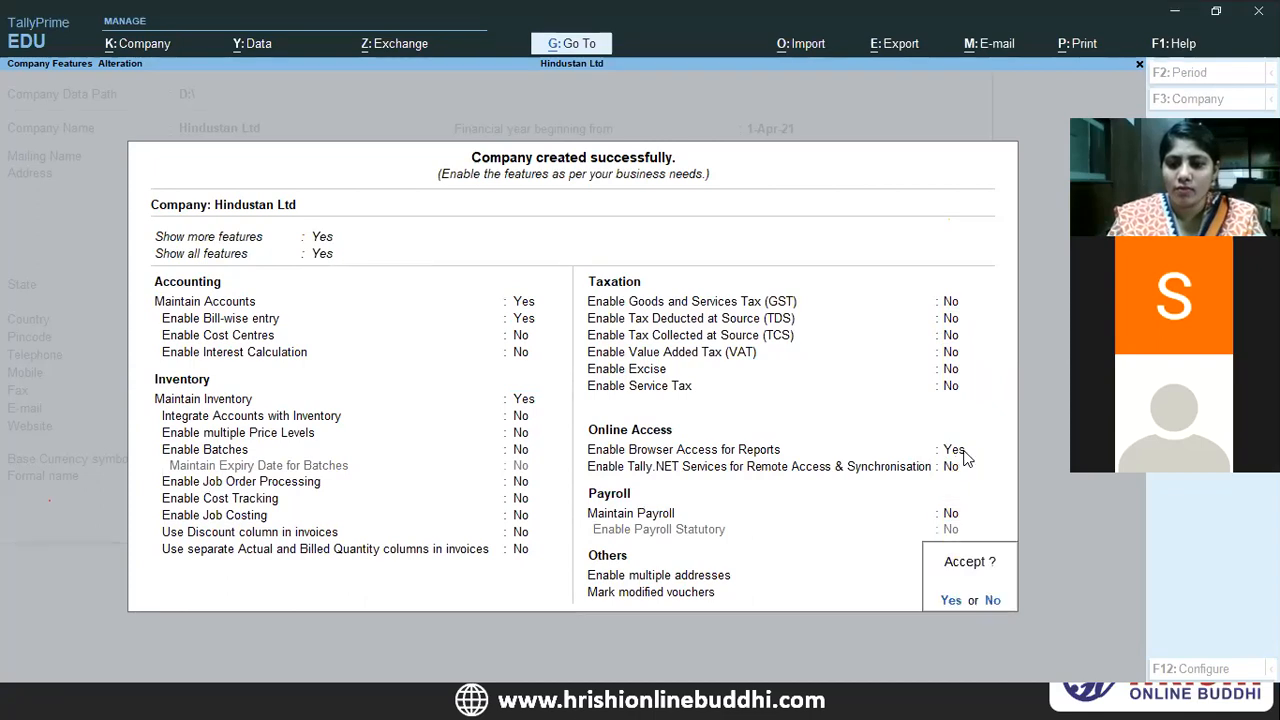
{"action": "key", "text": "Return"}
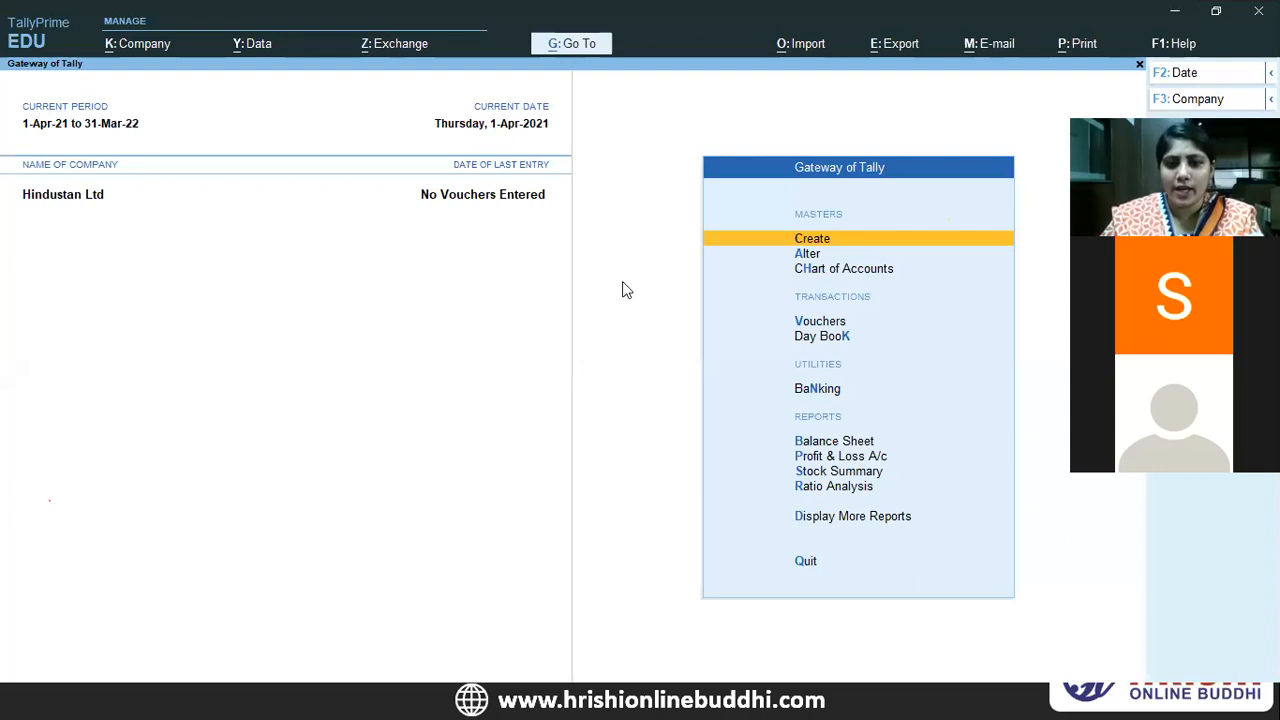
{"action": "left_click", "coordinate": [821, 325]}
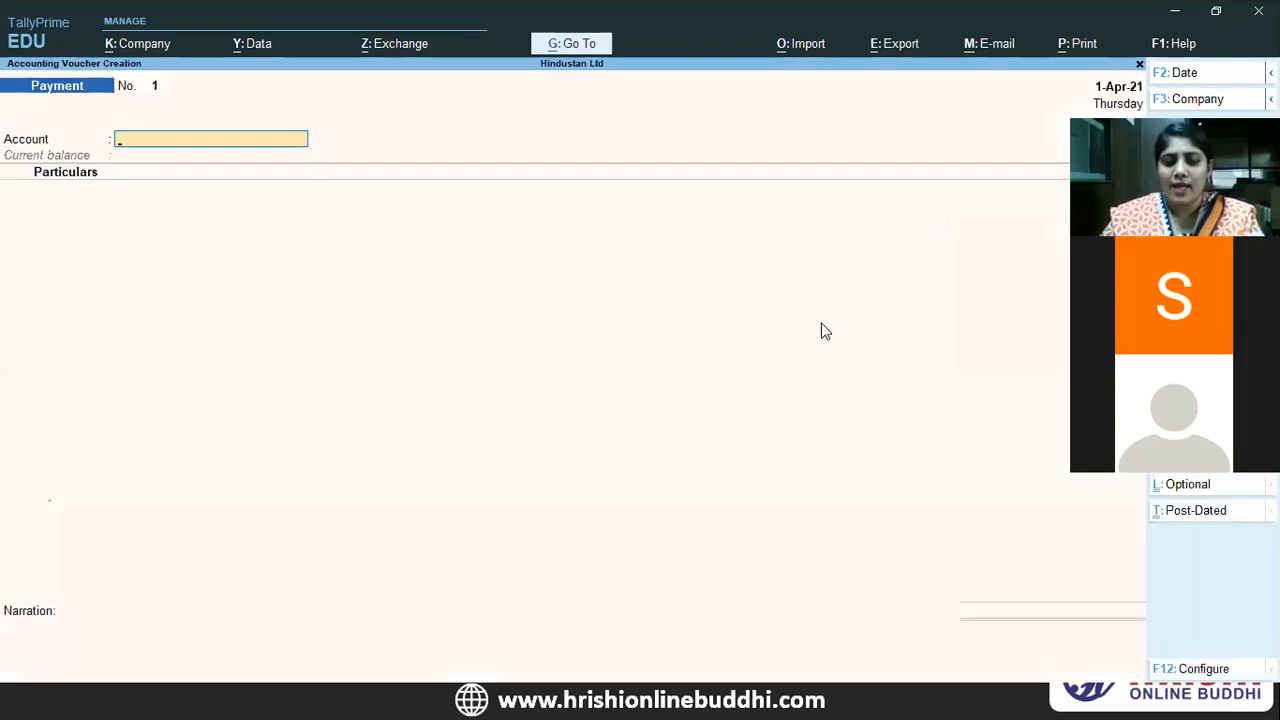
{"action": "key", "text": "Escape"}
{"action": "key", "text": "y"}
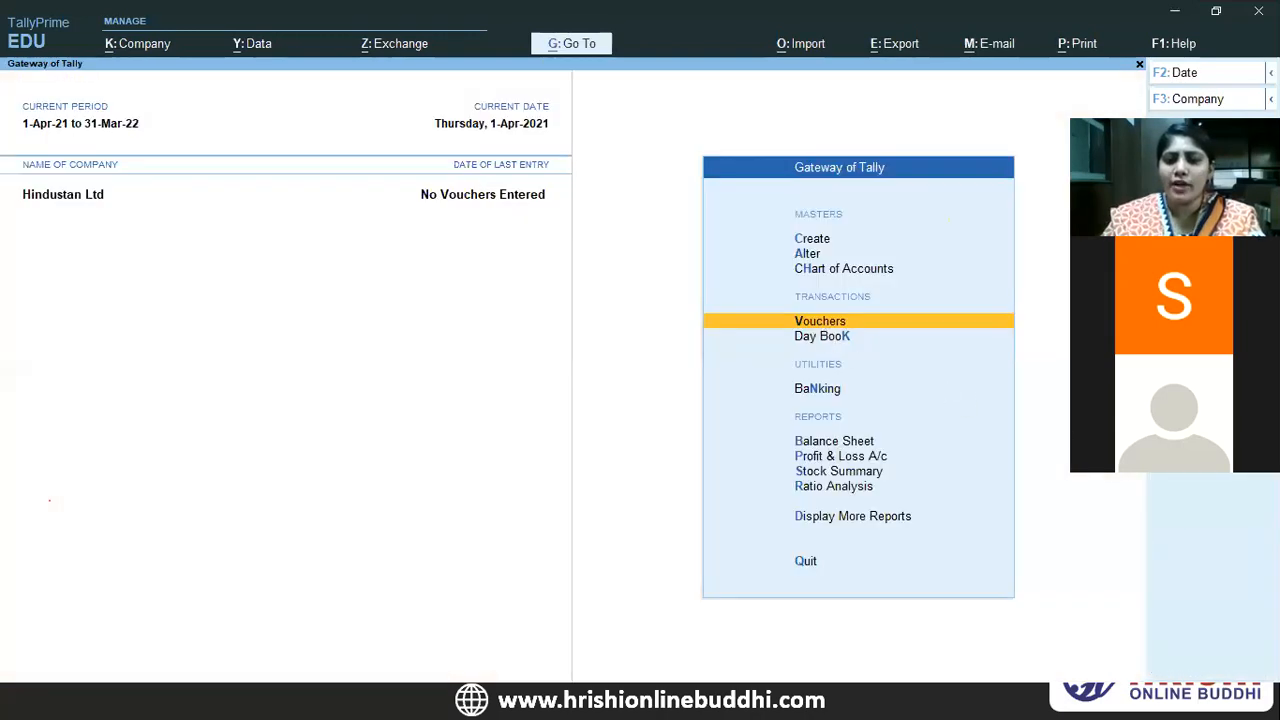
- Check the first entry in the assignment's balance list and open the creation form for a new ledger master
{"action": "key", "text": "Up"}
{"action": "key", "text": "Up"}
{"action": "key", "text": "Up"}
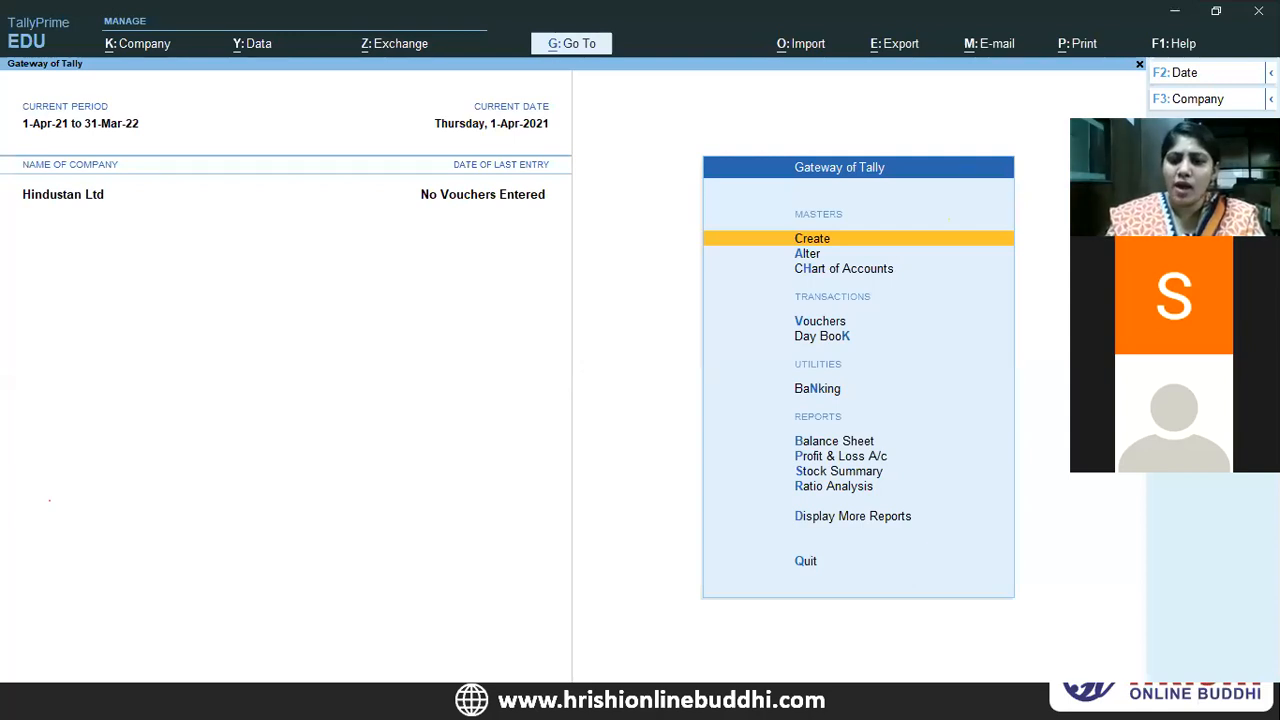
{"action": "key", "text": "Return"}
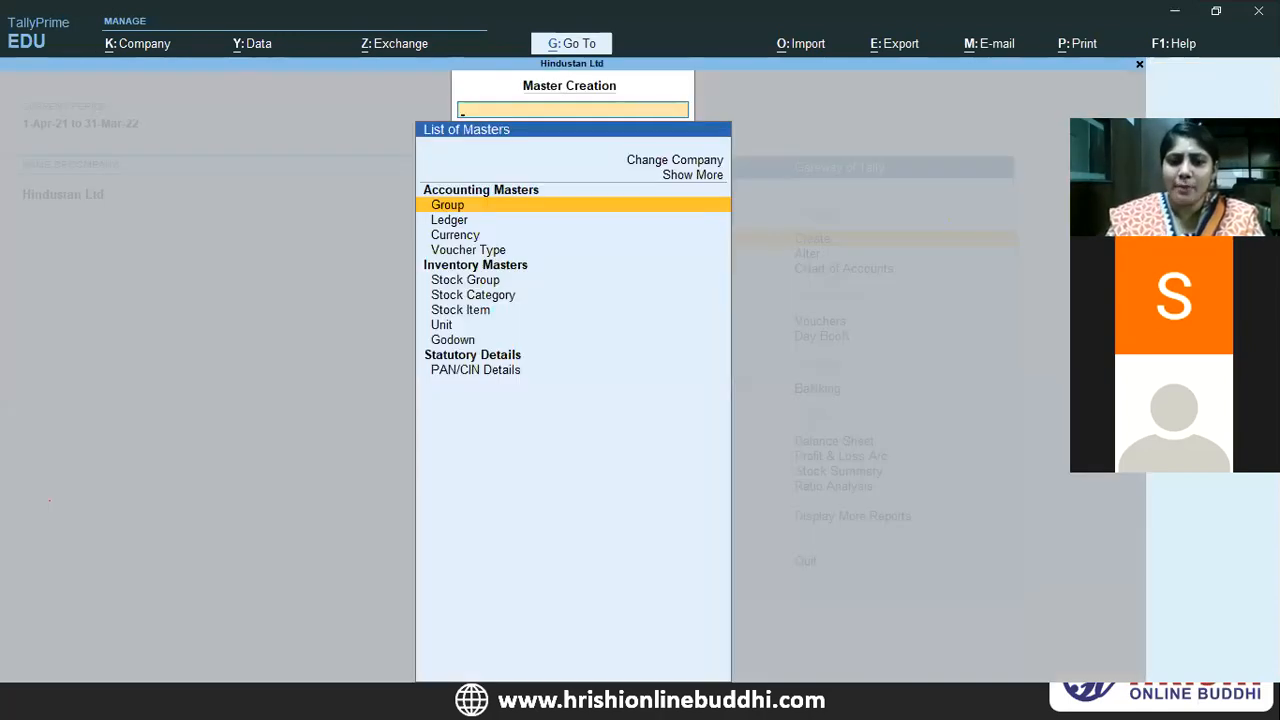
{"action": "key", "text": "alt+Tab"}
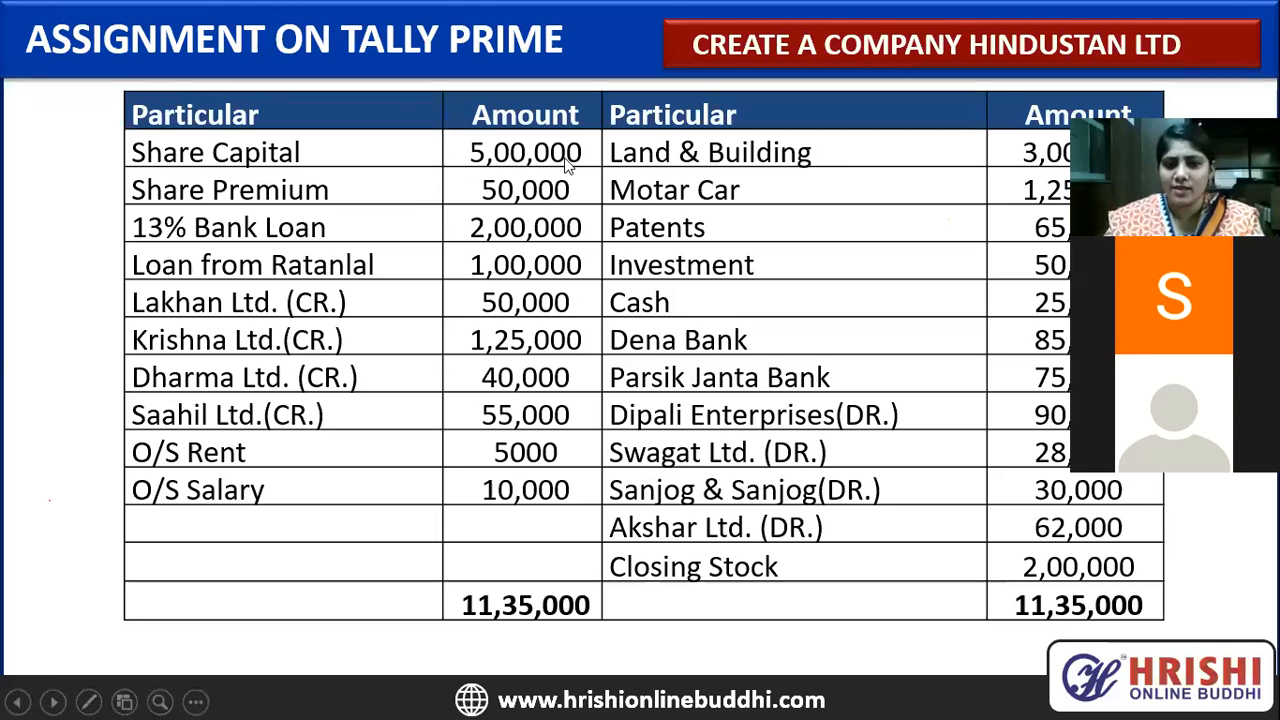
{"action": "key", "text": "alt+Tab"}
{"action": "key", "text": "Down"}
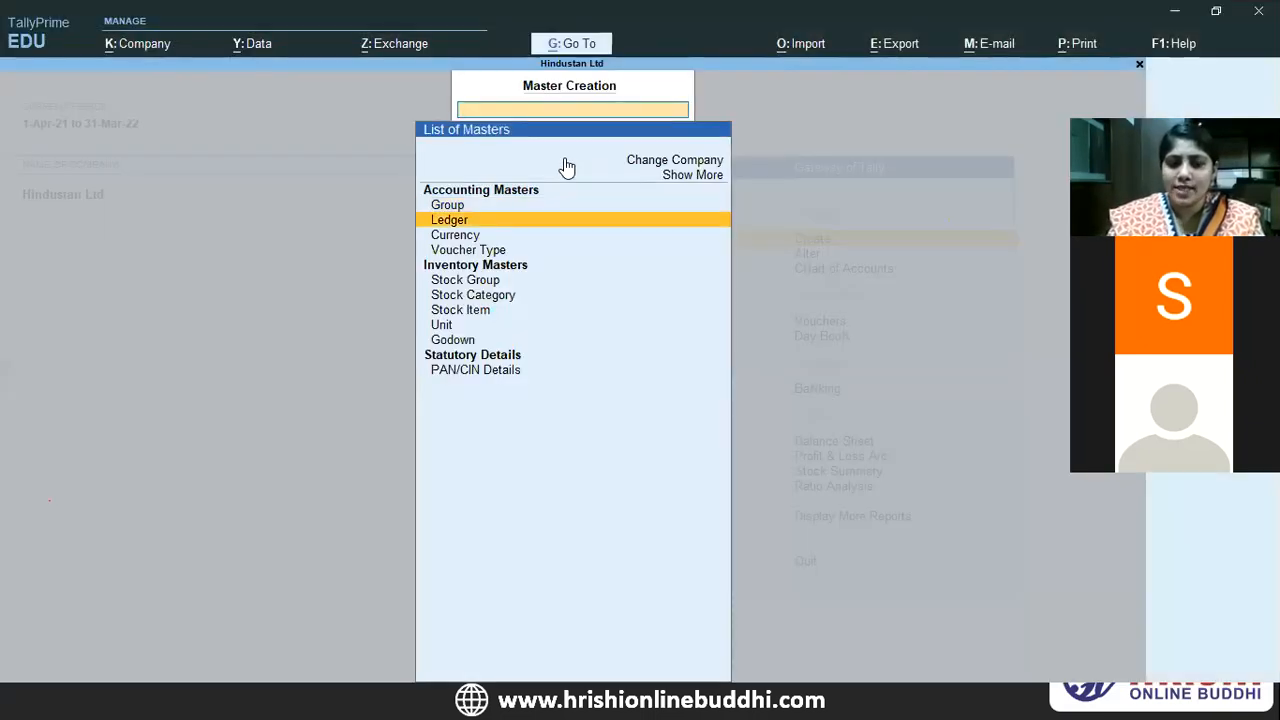
{"action": "key", "text": "Return"}
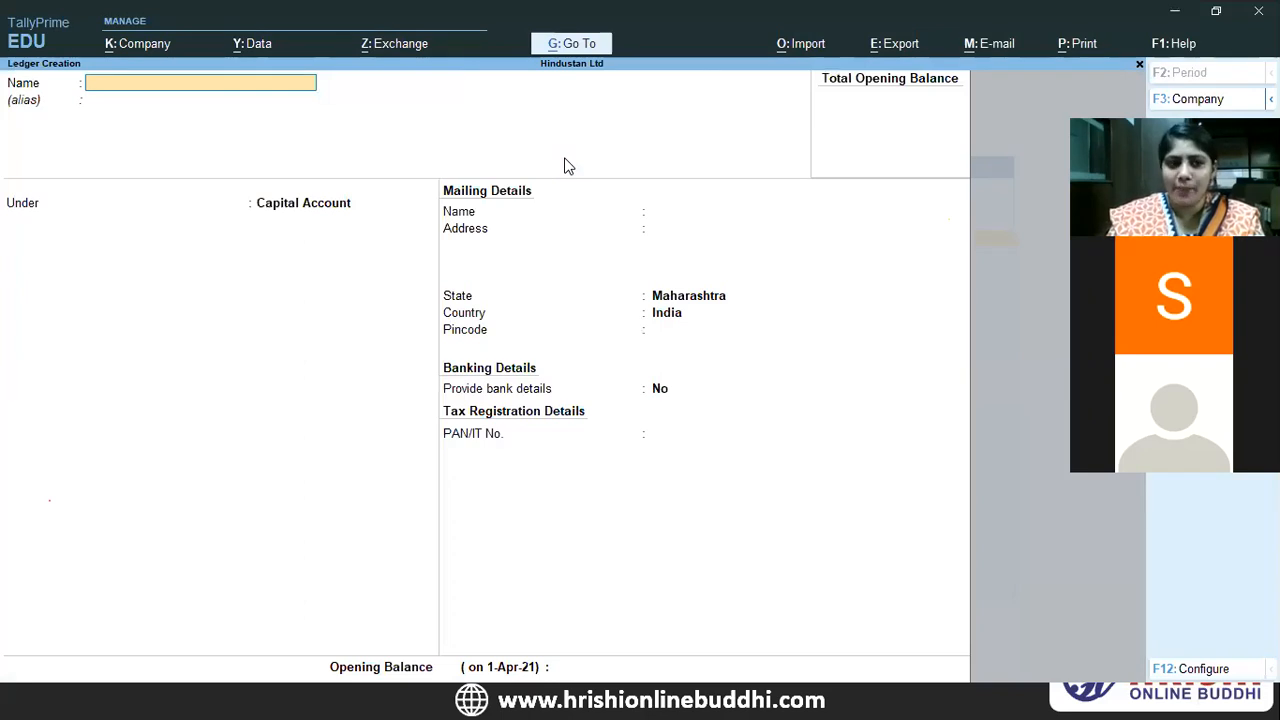
- Name the new ledger Share Capital and place it under the Capital Account group
{"action": "type", "text": "Share"}
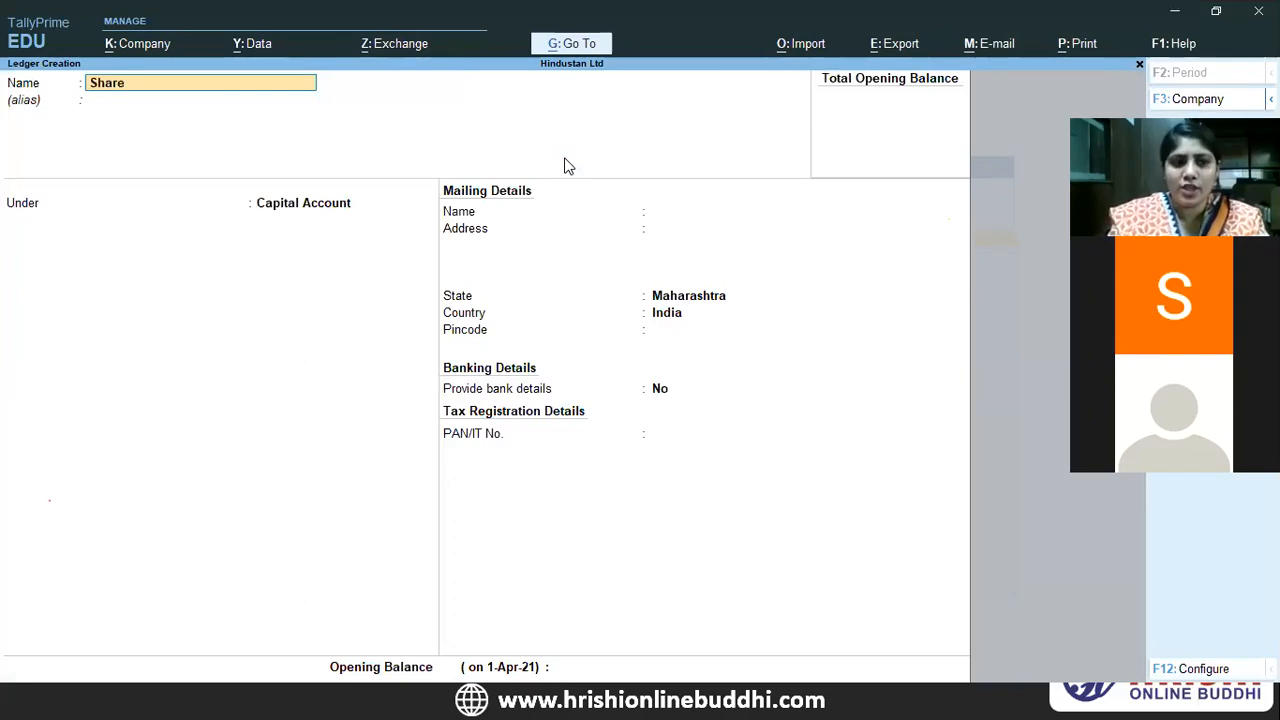
{"action": "type", "text": " Capital"}
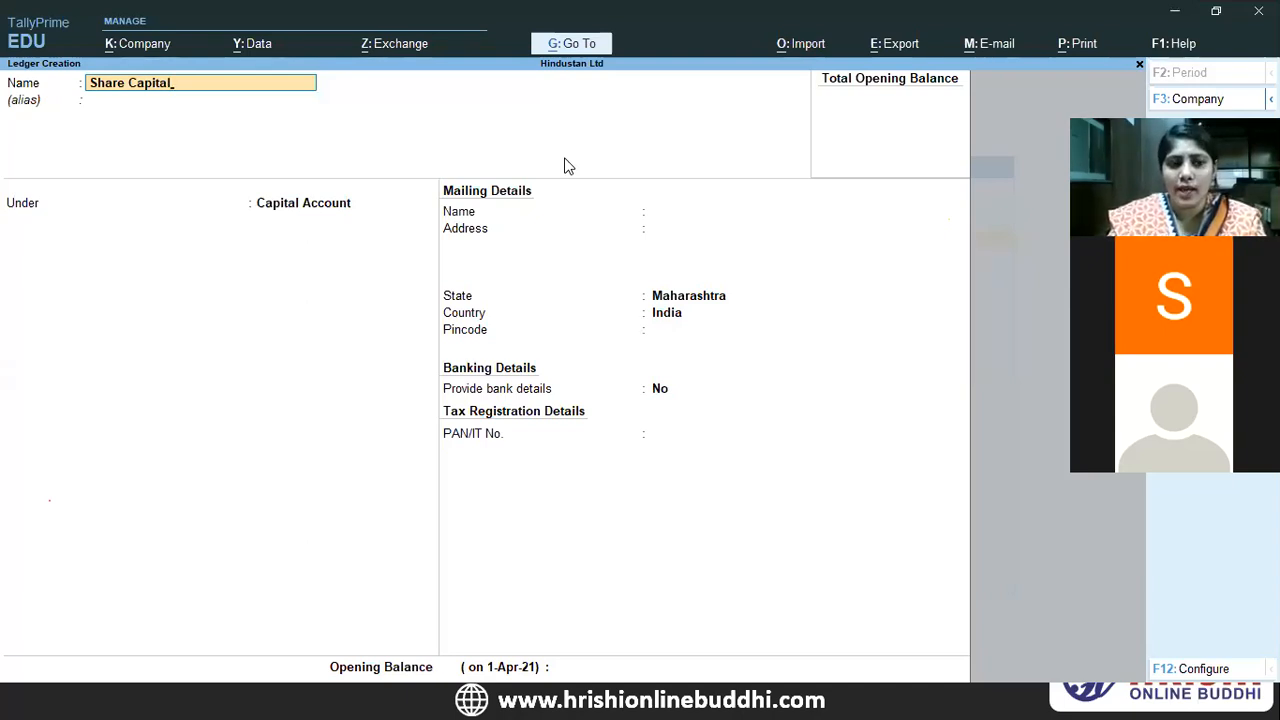
{"action": "key", "text": "Return"}
{"action": "key", "text": "Return"}
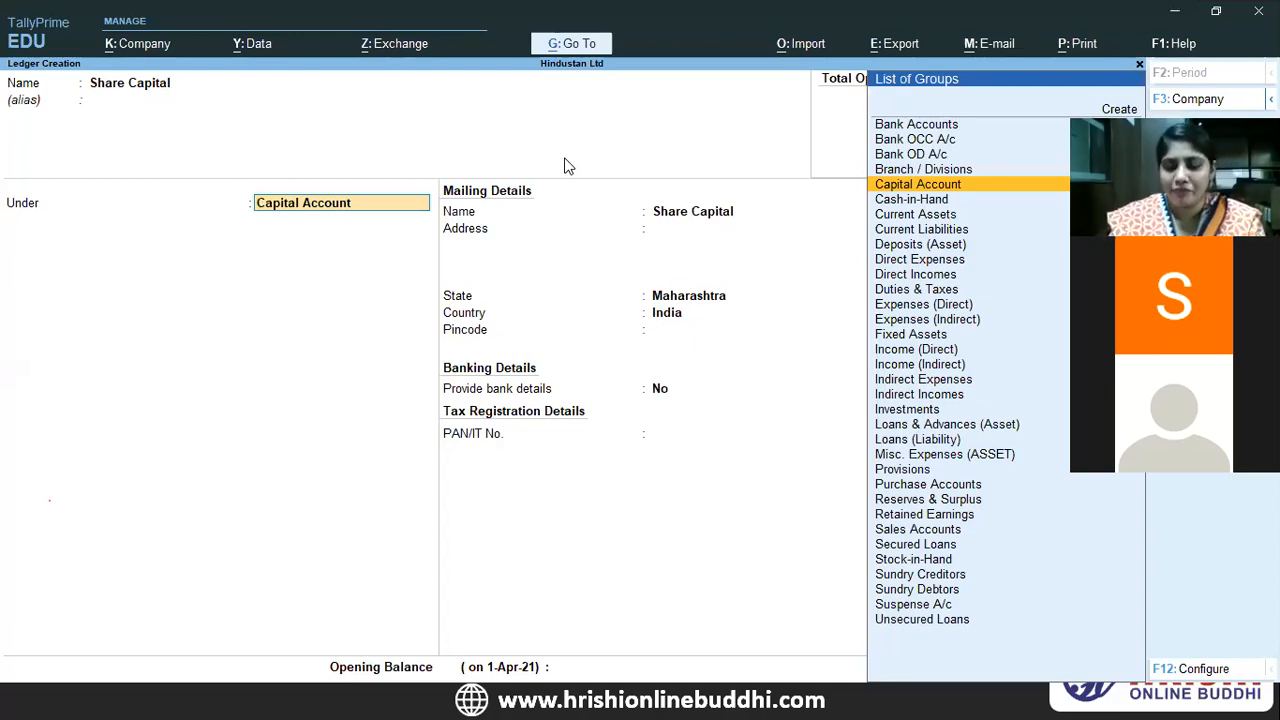
{"action": "key", "text": "Return"}
- Leave the mailing, banking and tax details as they are, set Share Capital's opening balance to 5,00,000 Cr and save the ledger
{"action": "key", "text": "Return"}
{"action": "key", "text": "Return"}
{"action": "key", "text": "Return"}
{"action": "key", "text": "Return"}
{"action": "key", "text": "Return"}
{"action": "key", "text": "Return"}
{"action": "key", "text": "Return"}
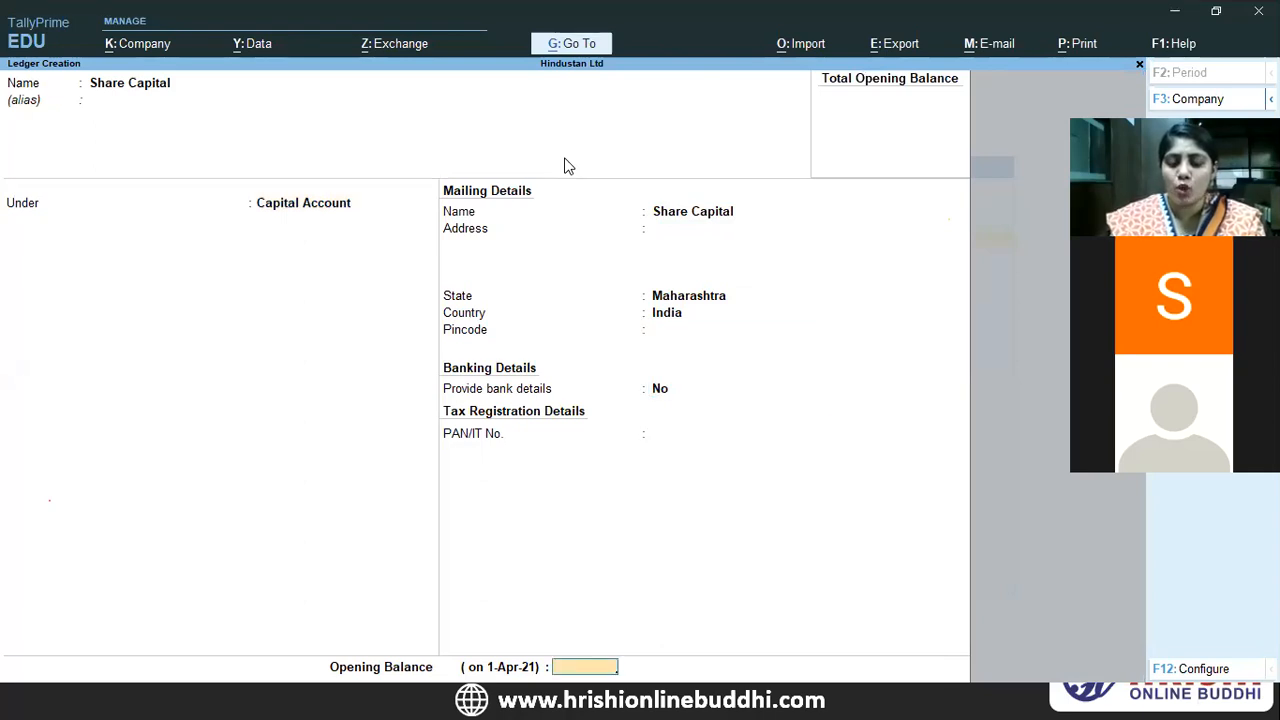
{"action": "type", "text": "5,00,00"}
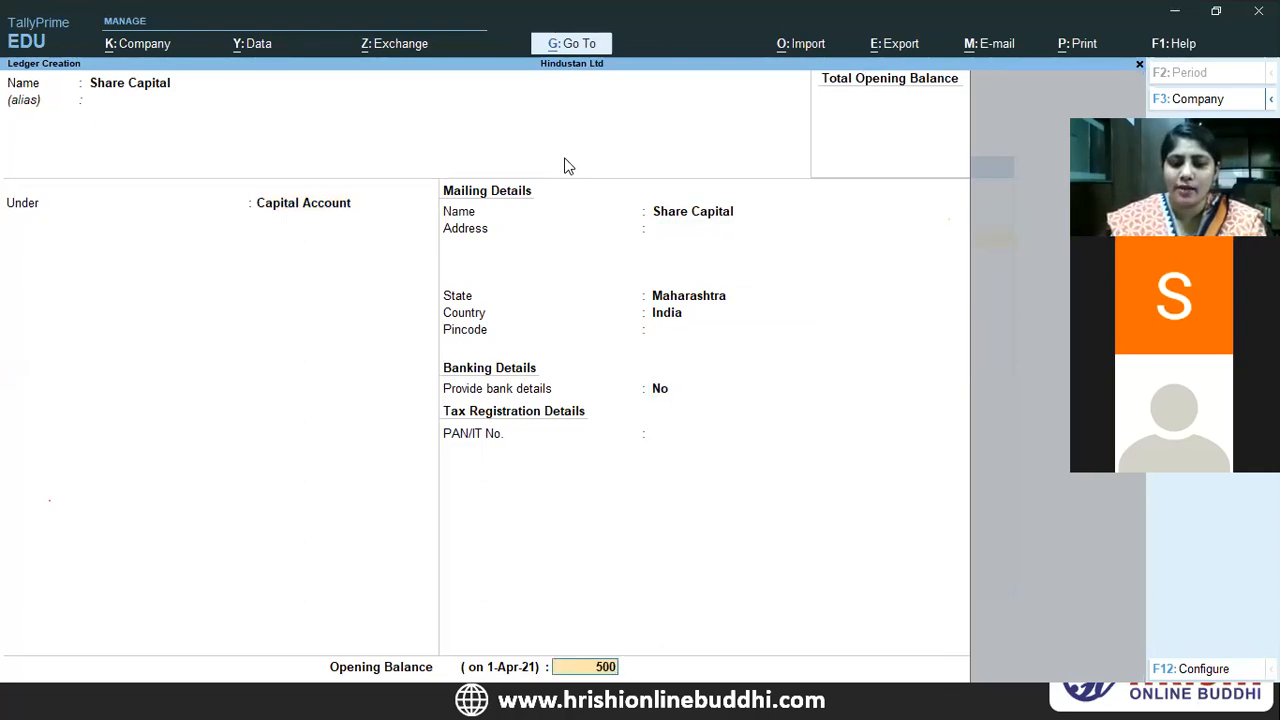
{"action": "type", "text": "000"}
{"action": "key", "text": "Return"}
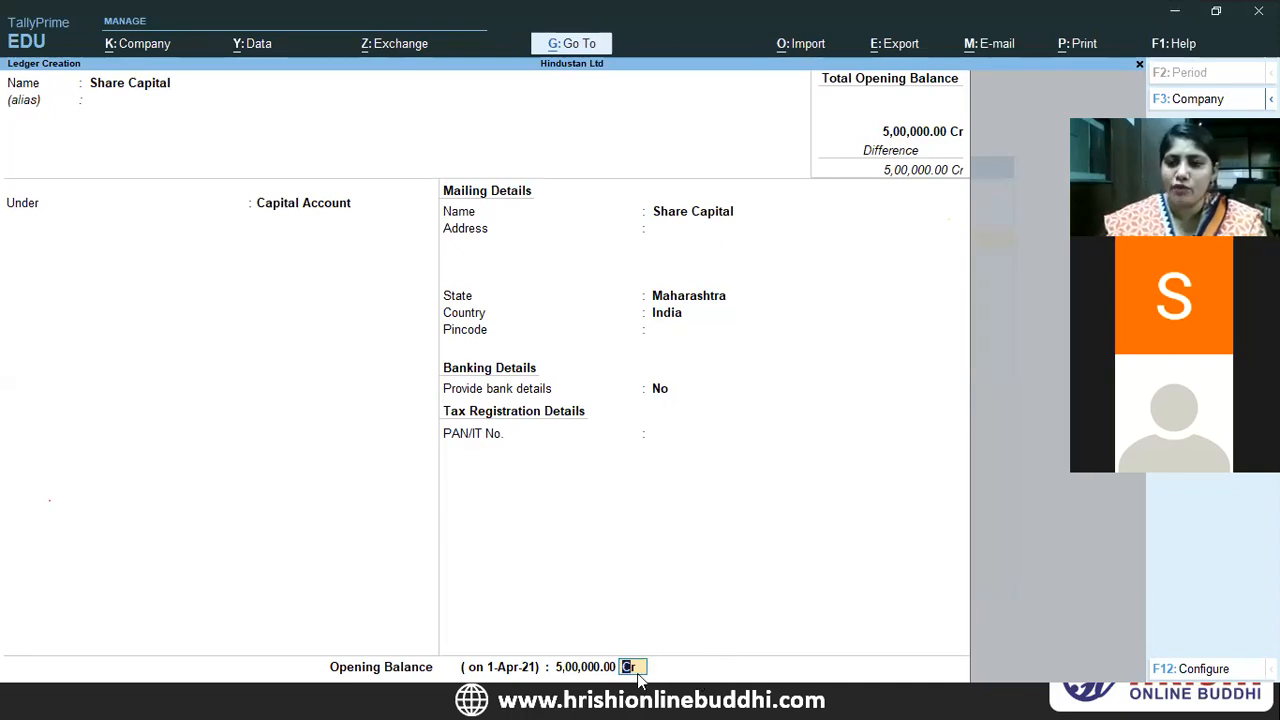
{"action": "key", "text": "Return"}
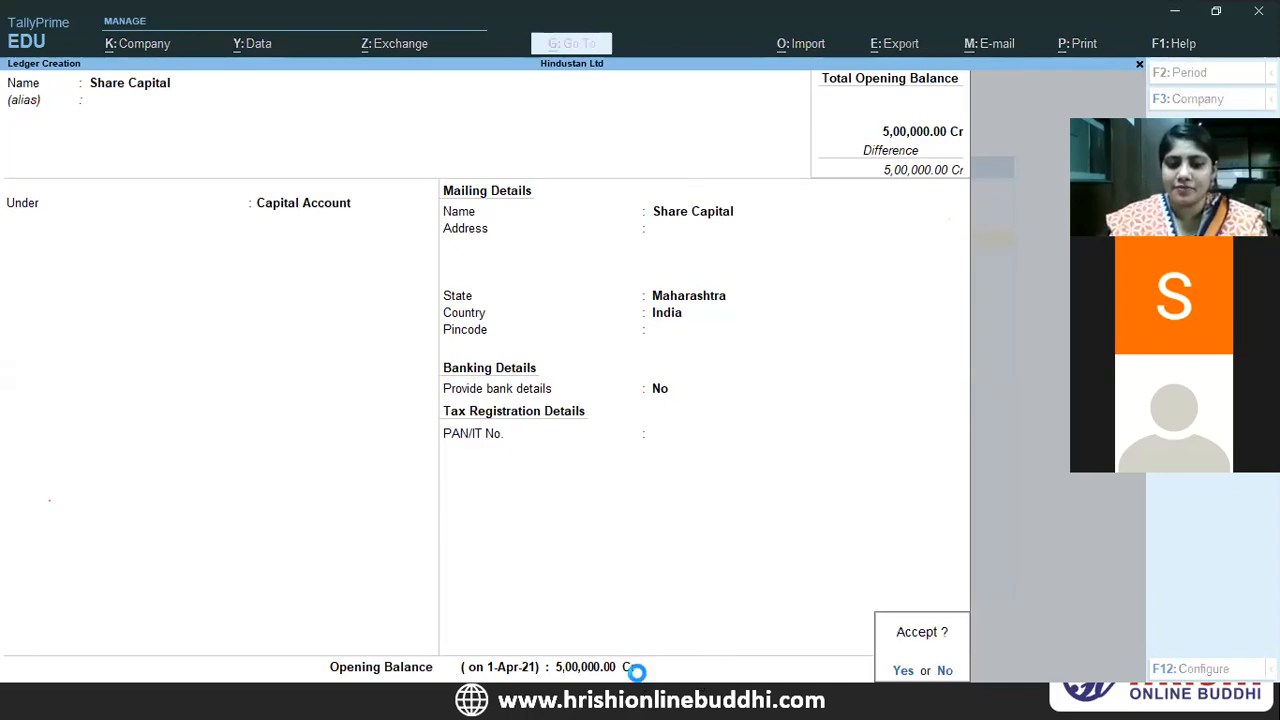
{"action": "key", "text": "Return"}
- Look up the next entry in the assignment, name the new ledger Share Premium and place it under Reserves & Surplus
{"action": "key", "text": "alt+Tab"}
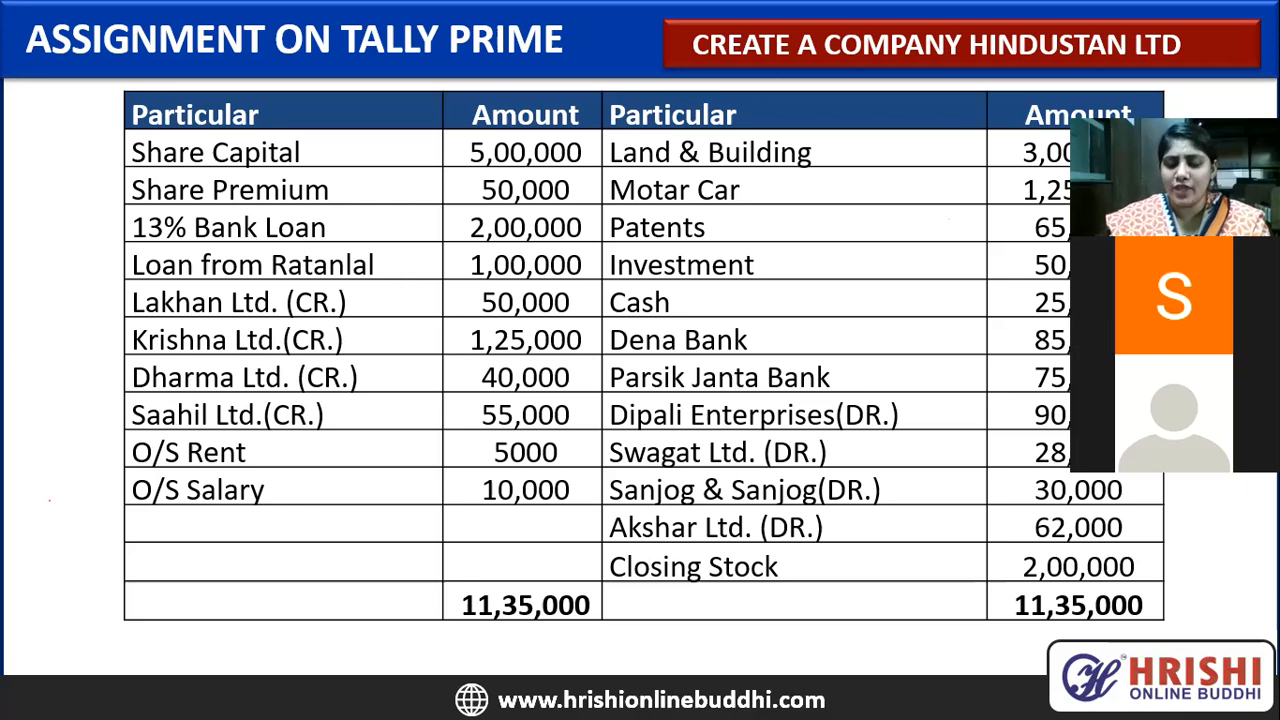
{"action": "key", "text": "alt+Tab"}
{"action": "type", "text": "Share P"}
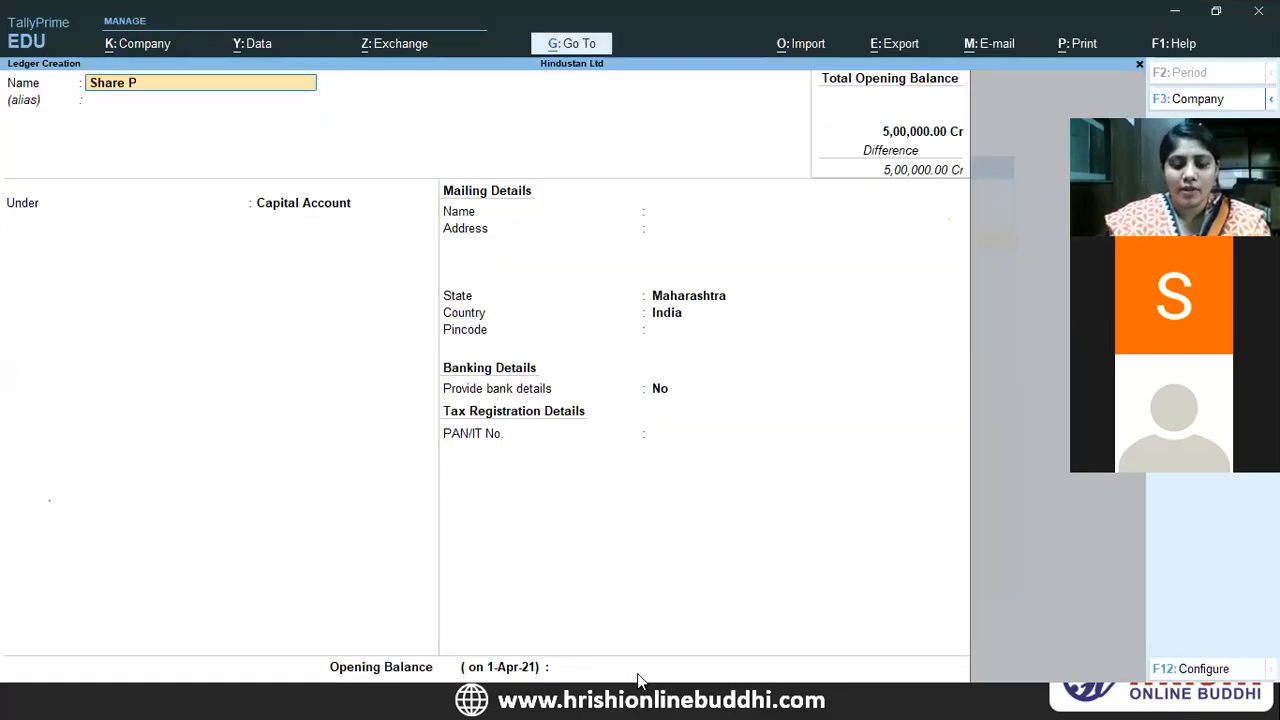
{"action": "type", "text": "remiu"}
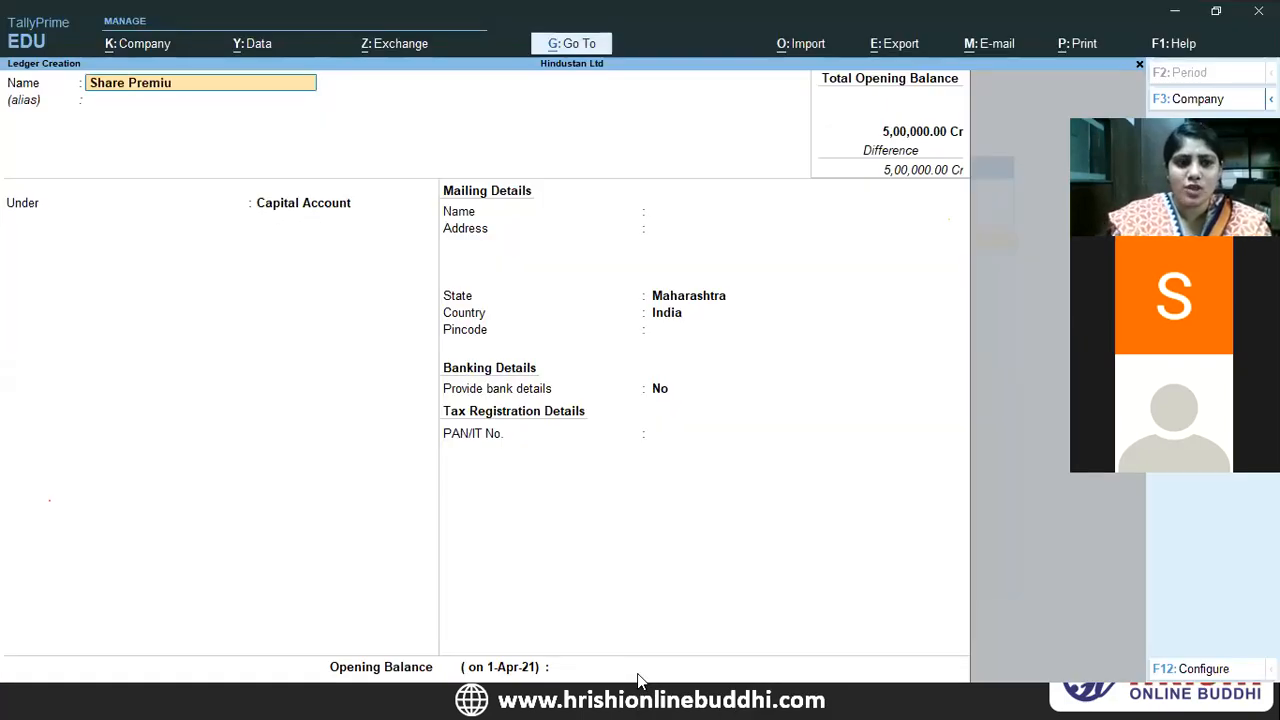
{"action": "type", "text": "m"}
{"action": "key", "text": "Return"}
{"action": "key", "text": "Return"}
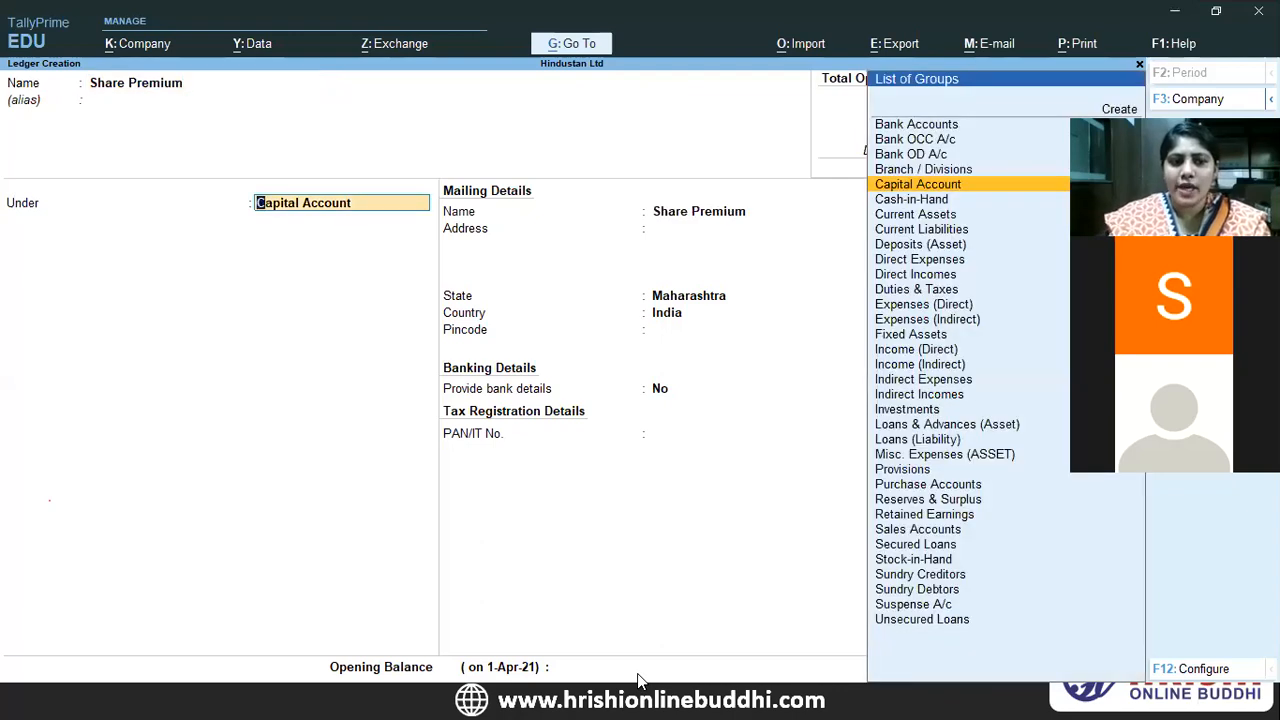
{"action": "type", "text": "Re"}
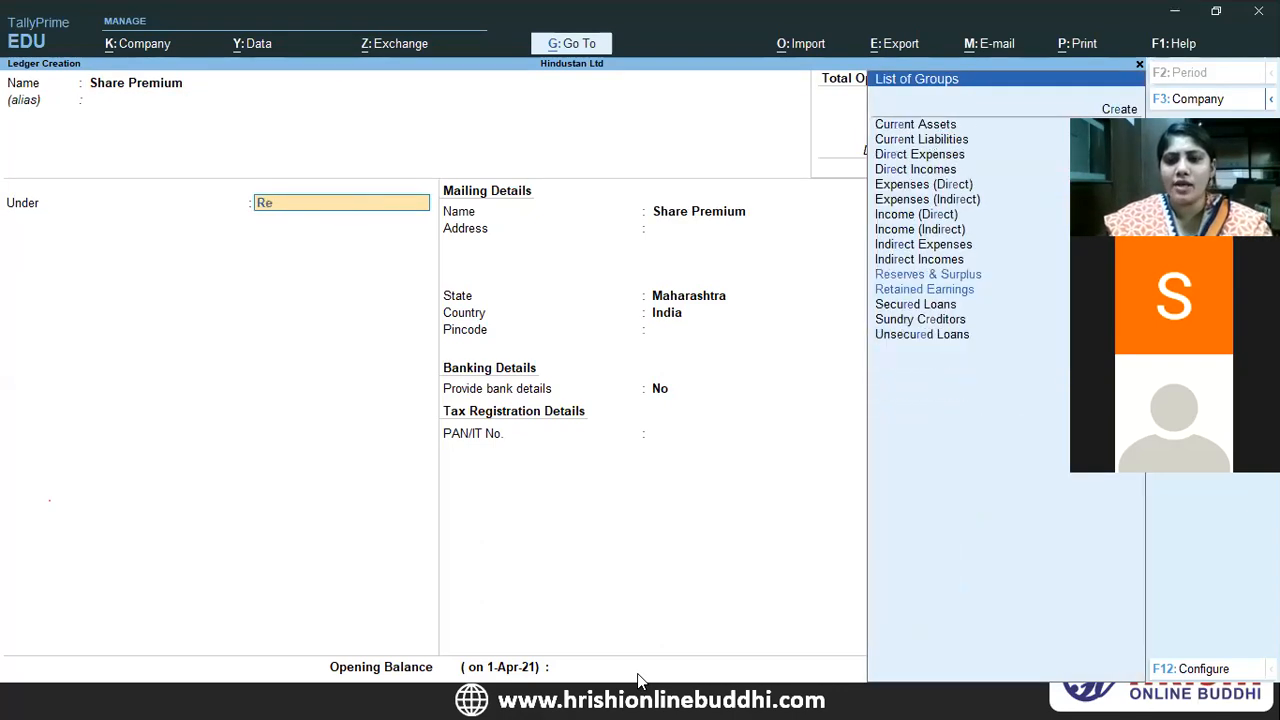
{"action": "type", "text": "ser"}
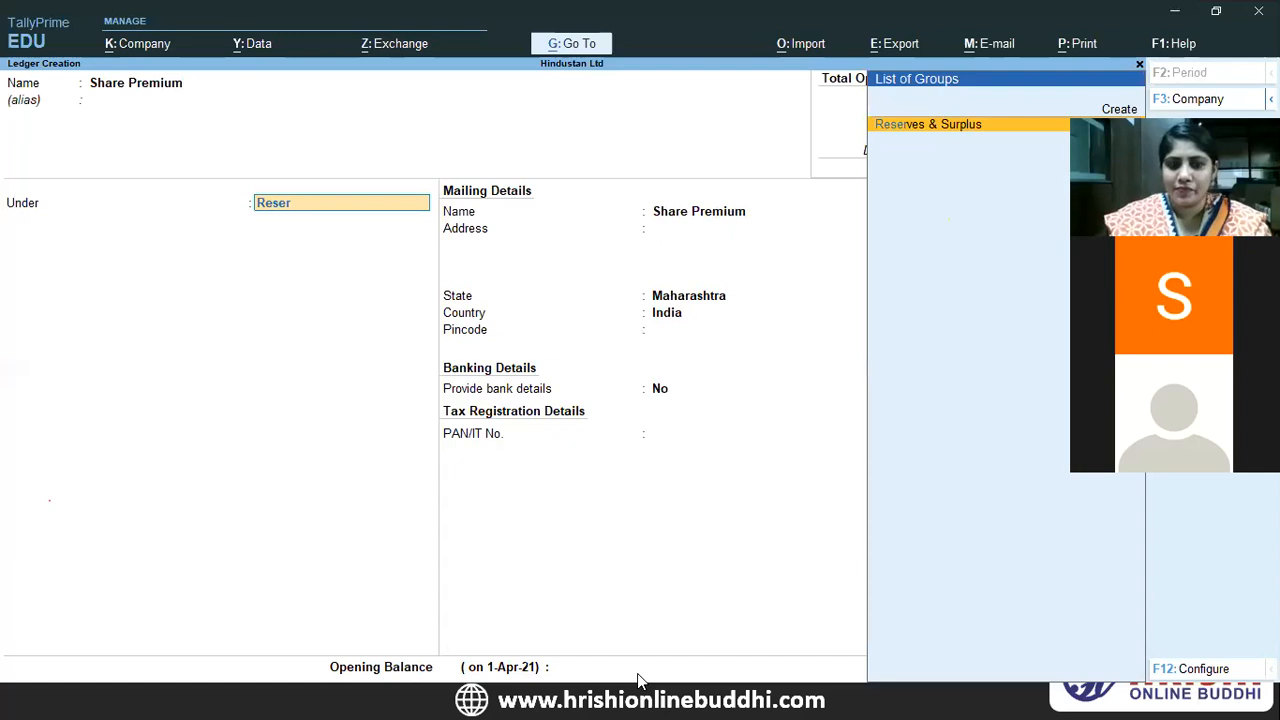
{"action": "key", "text": "Return"}
- Set Share Premium's opening balance to 50,000 Cr and save the ledger
{"action": "type", "text": "50000"}
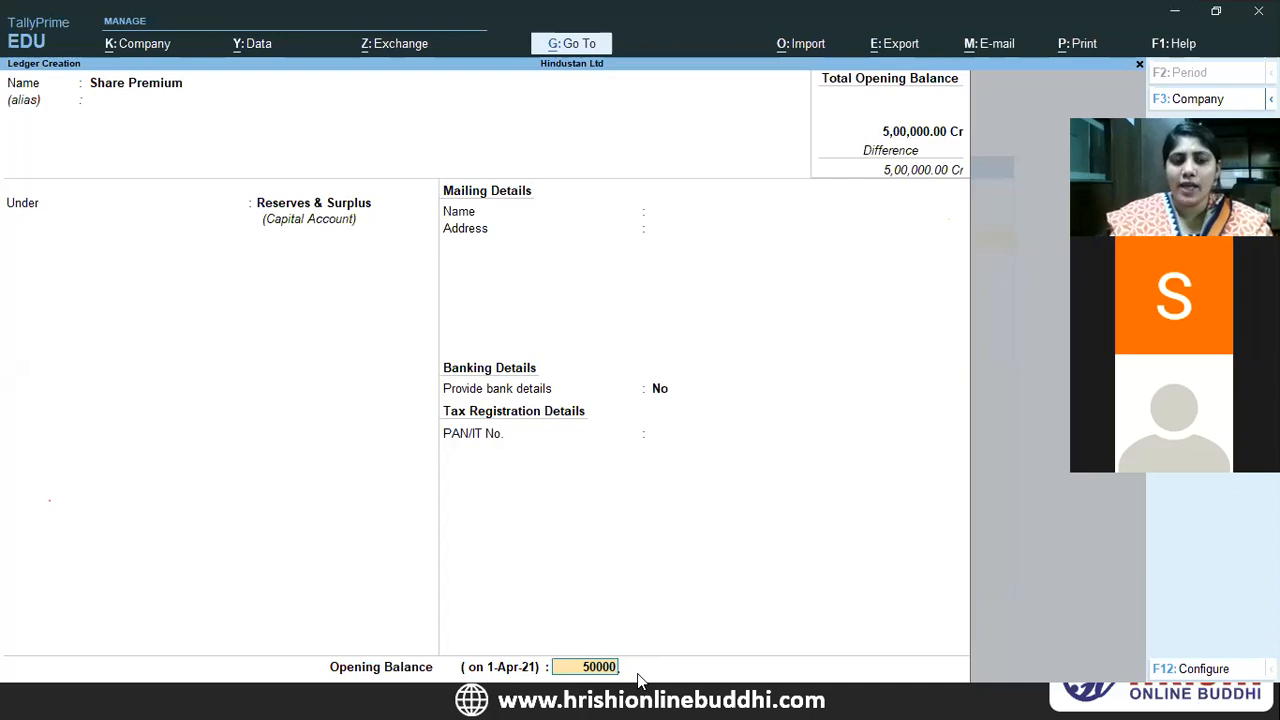
{"action": "key", "text": "Return"}
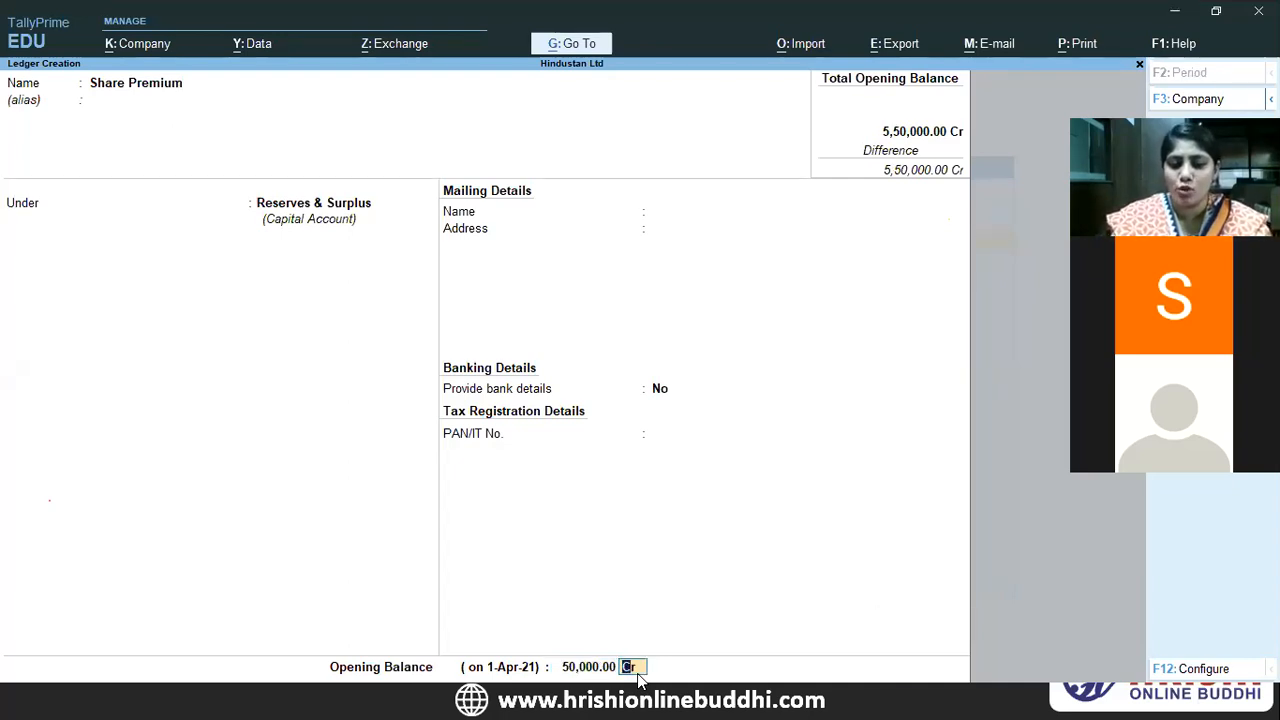
{"action": "key", "text": "Return"}
{"action": "key", "text": "Return"}
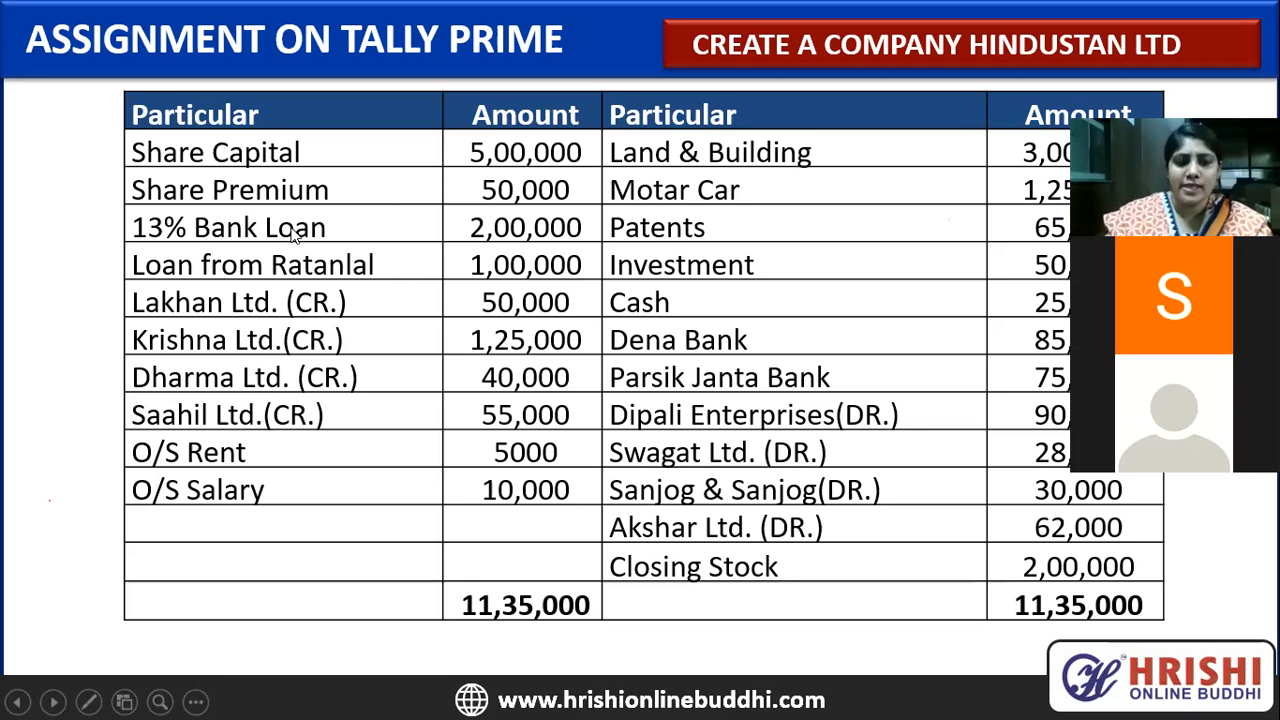
- Name the next ledger 13% Bank Loan, as listed in the assignment, and place it under Secured Loans
{"action": "key", "text": "alt+Tab"}
{"action": "type", "text": "13"}
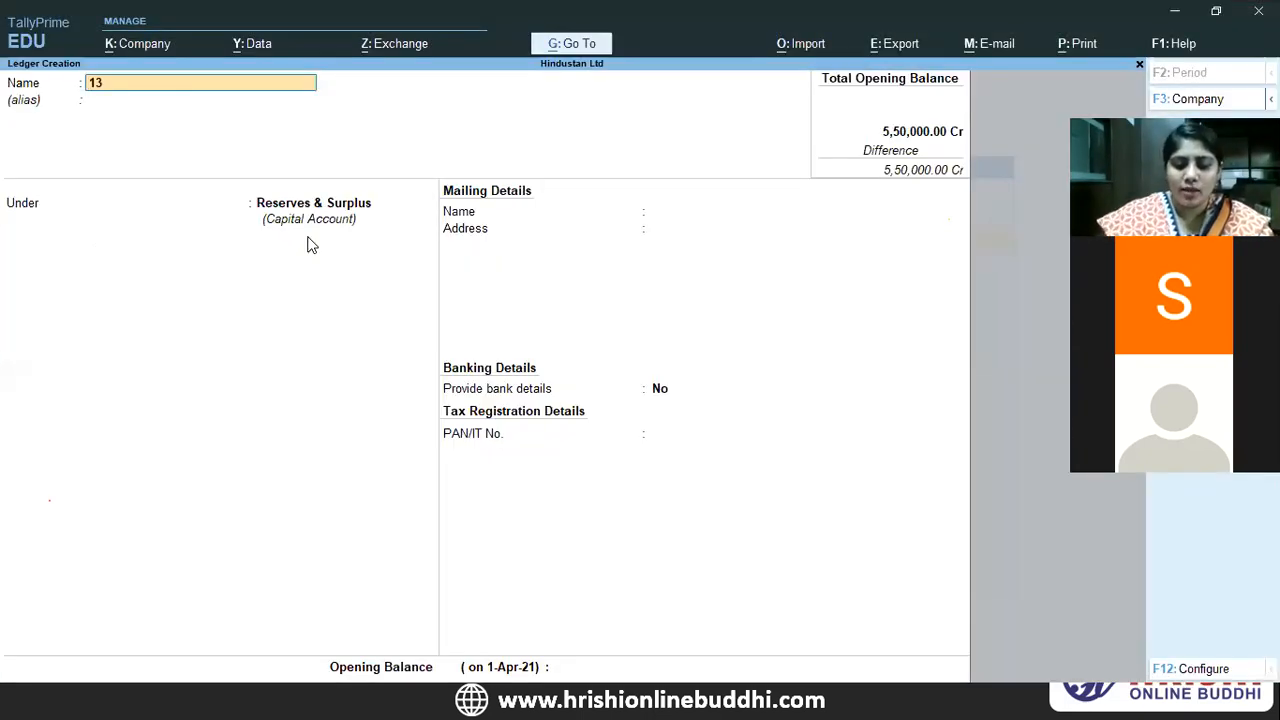
{"action": "type", "text": "% Bank Loan"}
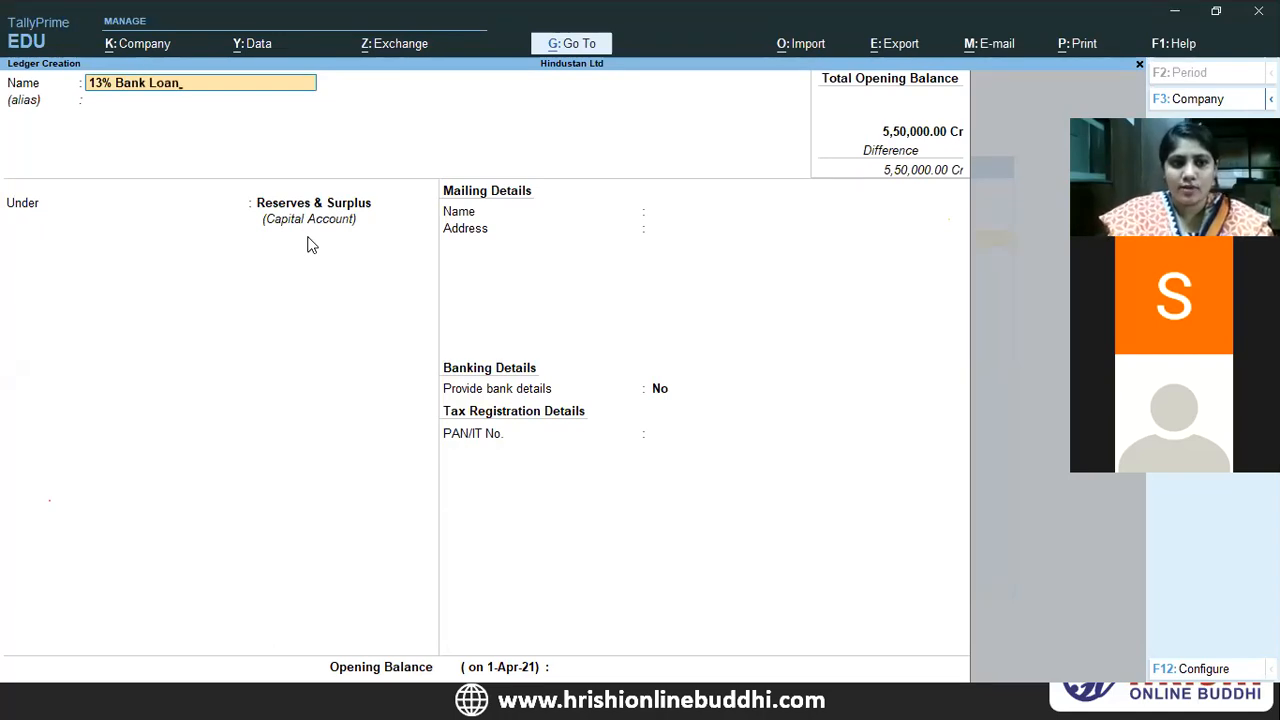
{"action": "key", "text": "Return"}
{"action": "key", "text": "Return"}
{"action": "type", "text": "Sec"}
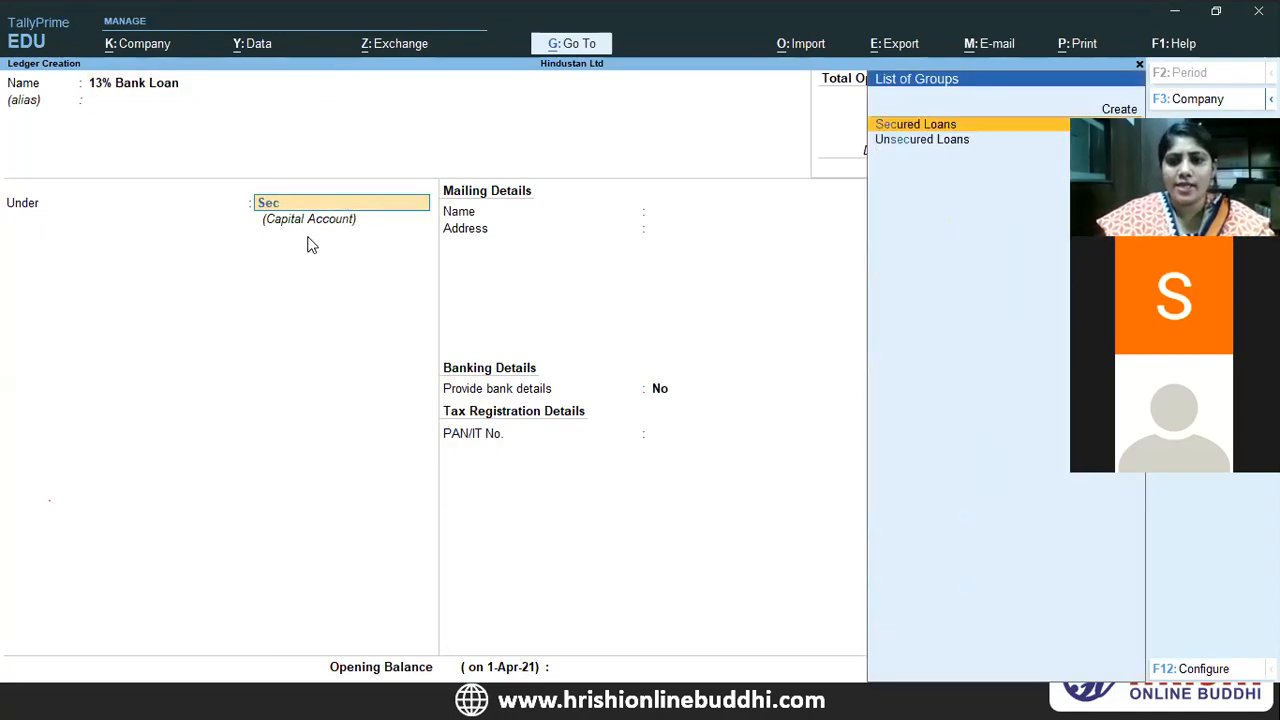
{"action": "key", "text": "Return"}
- Set the 13% Bank Loan's opening balance to 2,00,000 Cr, leaving its other details as they are, and save the ledger
{"action": "key", "text": "Return"}
{"action": "key", "text": "Return"}
{"action": "key", "text": "Return"}
{"action": "key", "text": "Return"}
{"action": "key", "text": "Return"}
{"action": "type", "text": "2,00,0"}
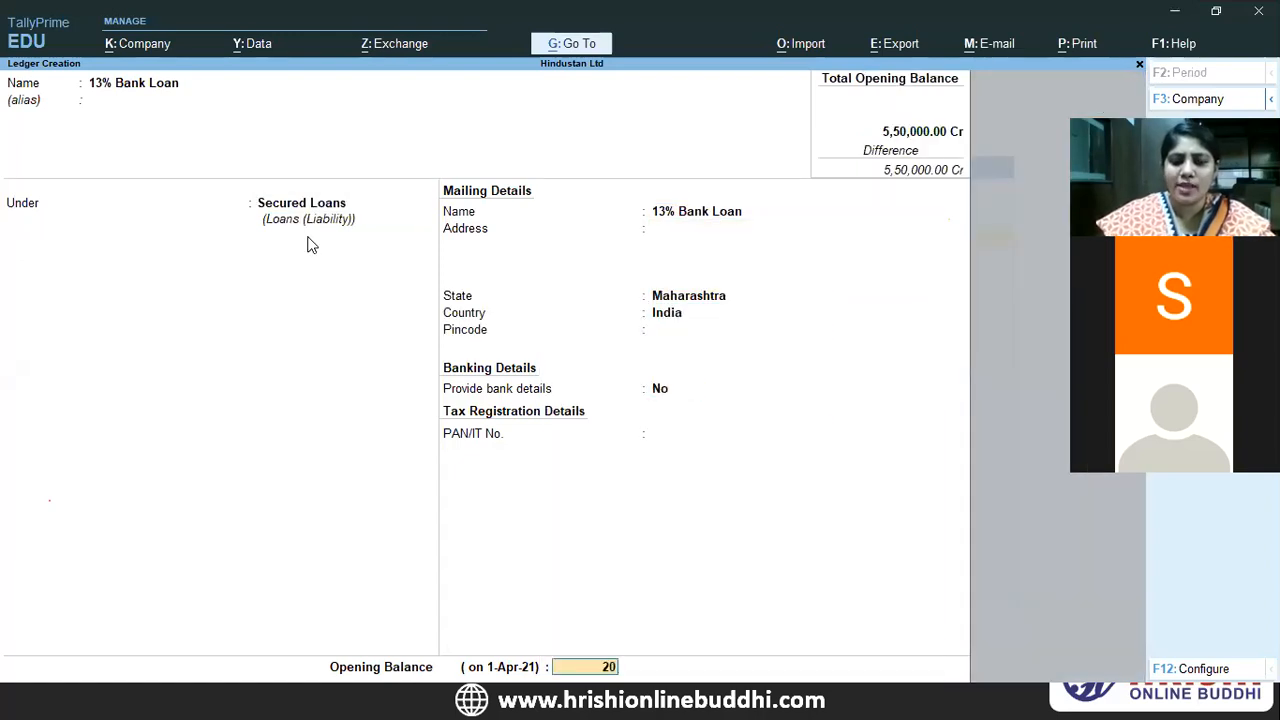
{"action": "type", "text": "00"}
{"action": "key", "text": "Return"}
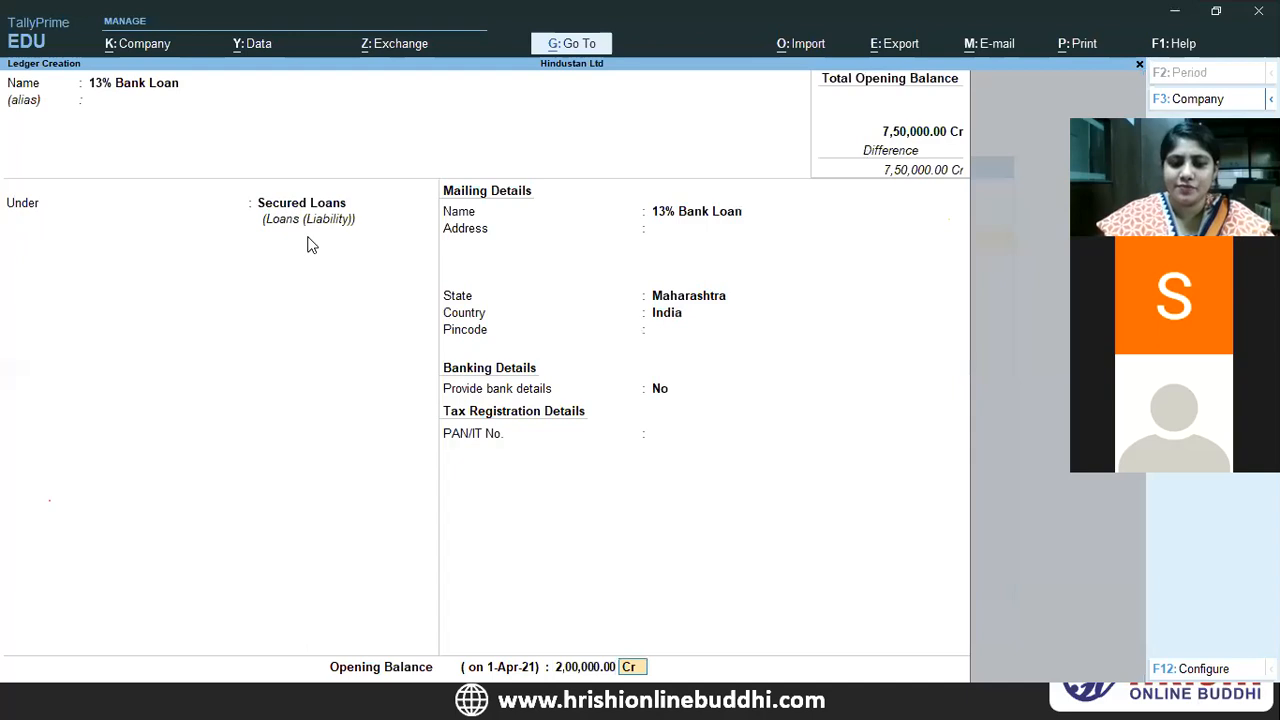
{"action": "key", "text": "Return"}
{"action": "key", "text": "n"}
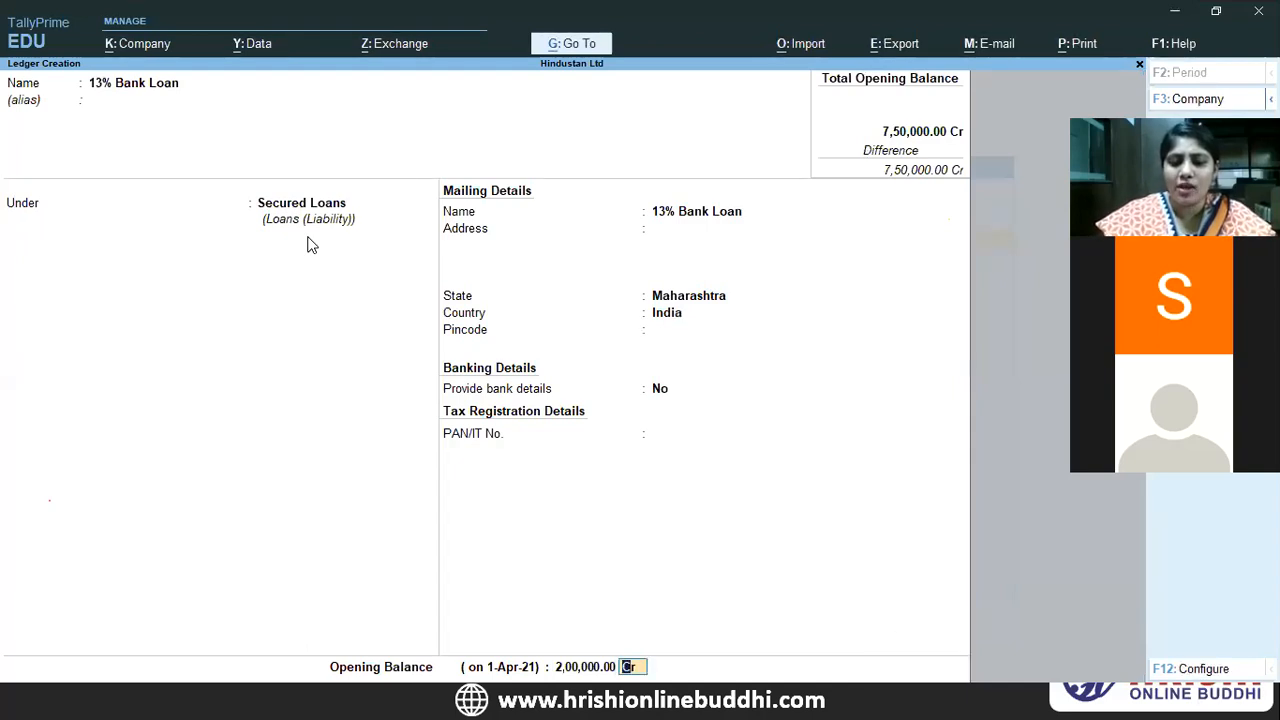
{"action": "key", "text": "Return"}
{"action": "key", "text": "Return"}
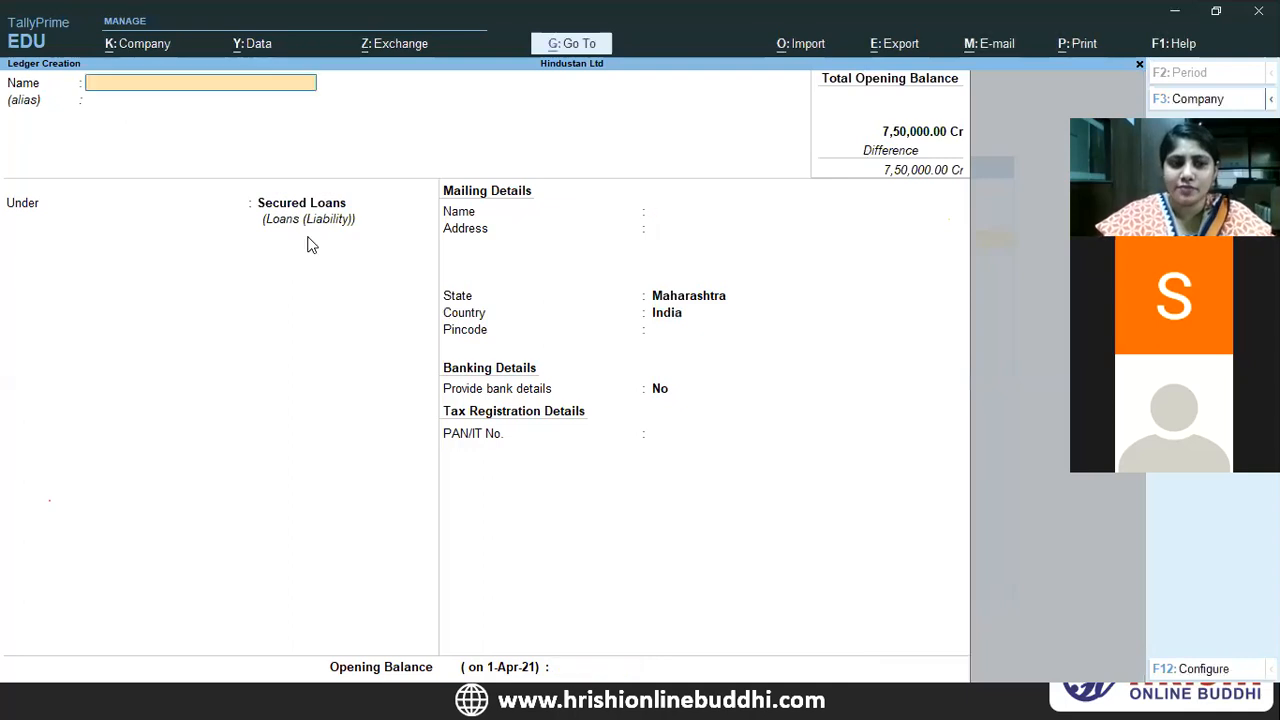
- Name the next ledger after the individual lender's loan listed in the assignment and place it under Unsecured Loans
{"action": "key", "text": "alt+Tab"}
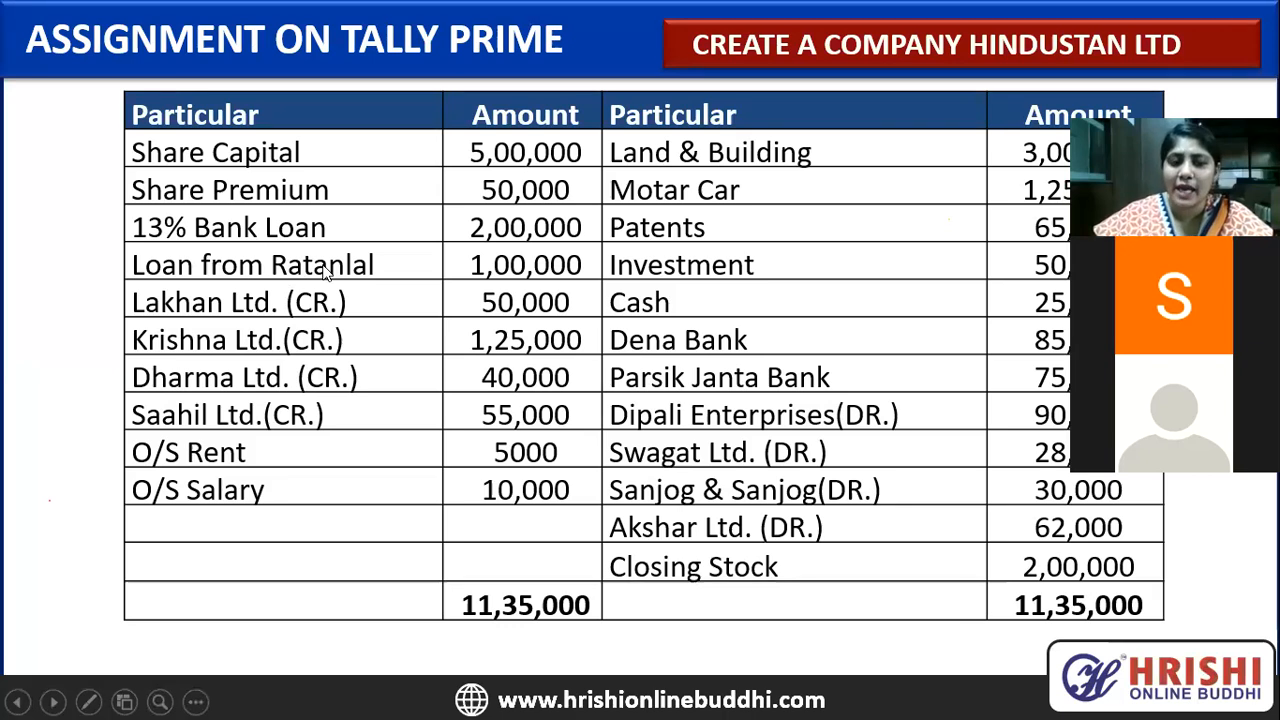
{"action": "key", "text": "alt+Tab"}
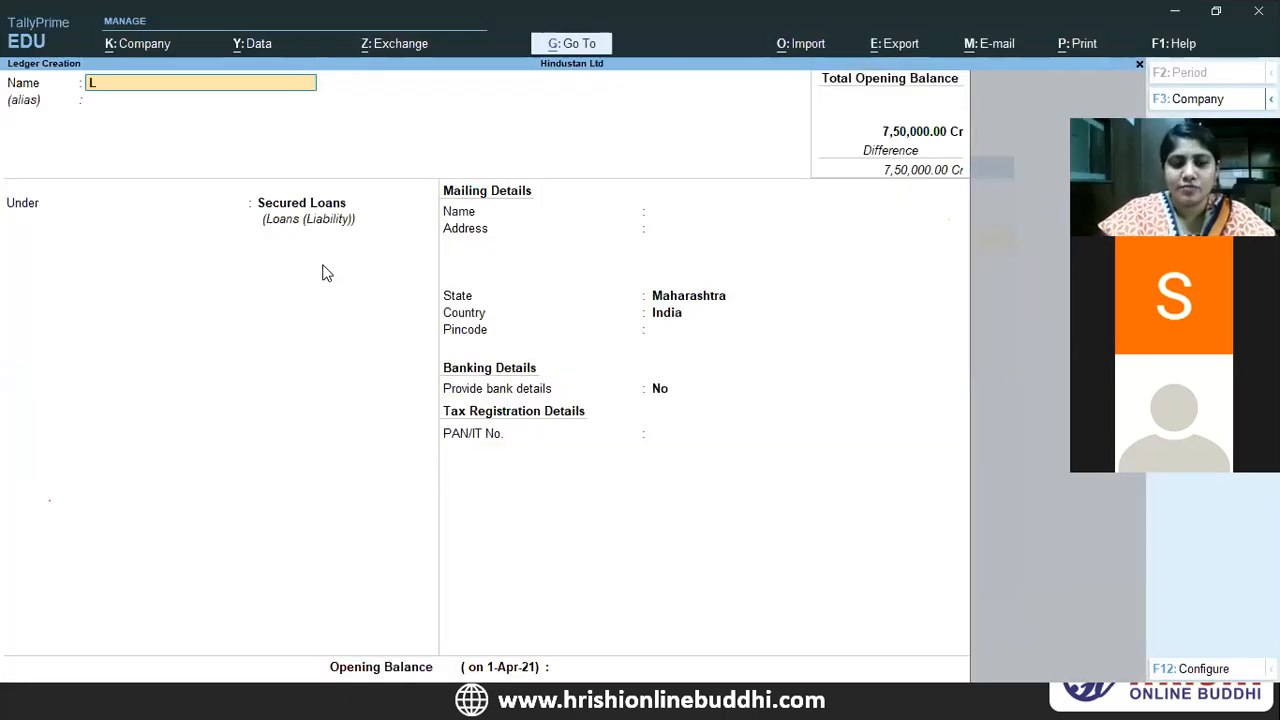
{"action": "type", "text": "From"}
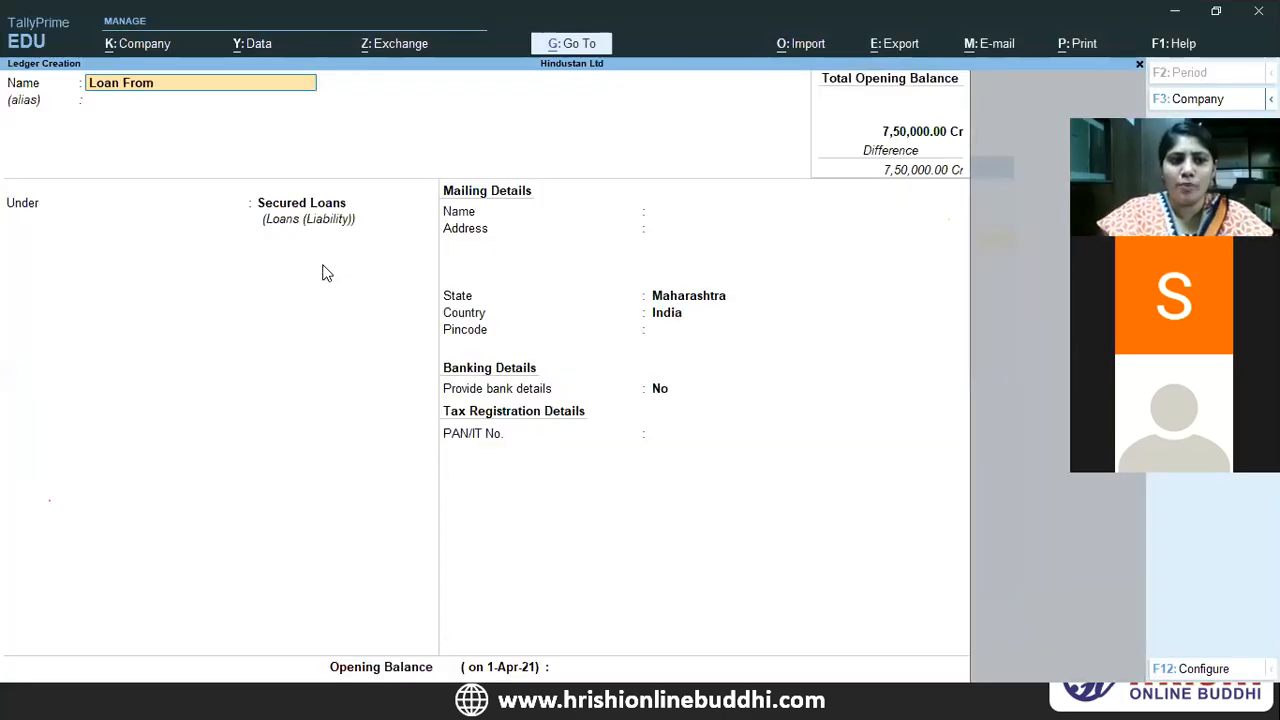
{"action": "type", "text": " Ratanlal"}
{"action": "key", "text": "Return"}
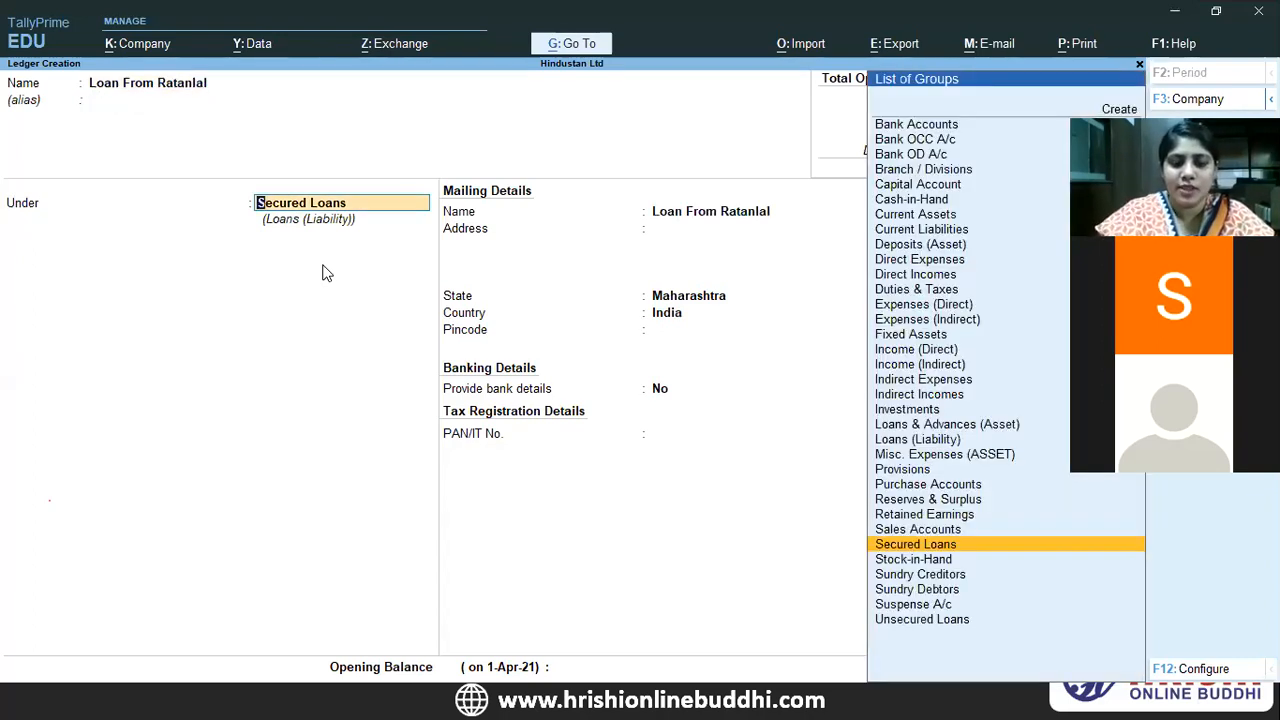
{"action": "type", "text": "U"}
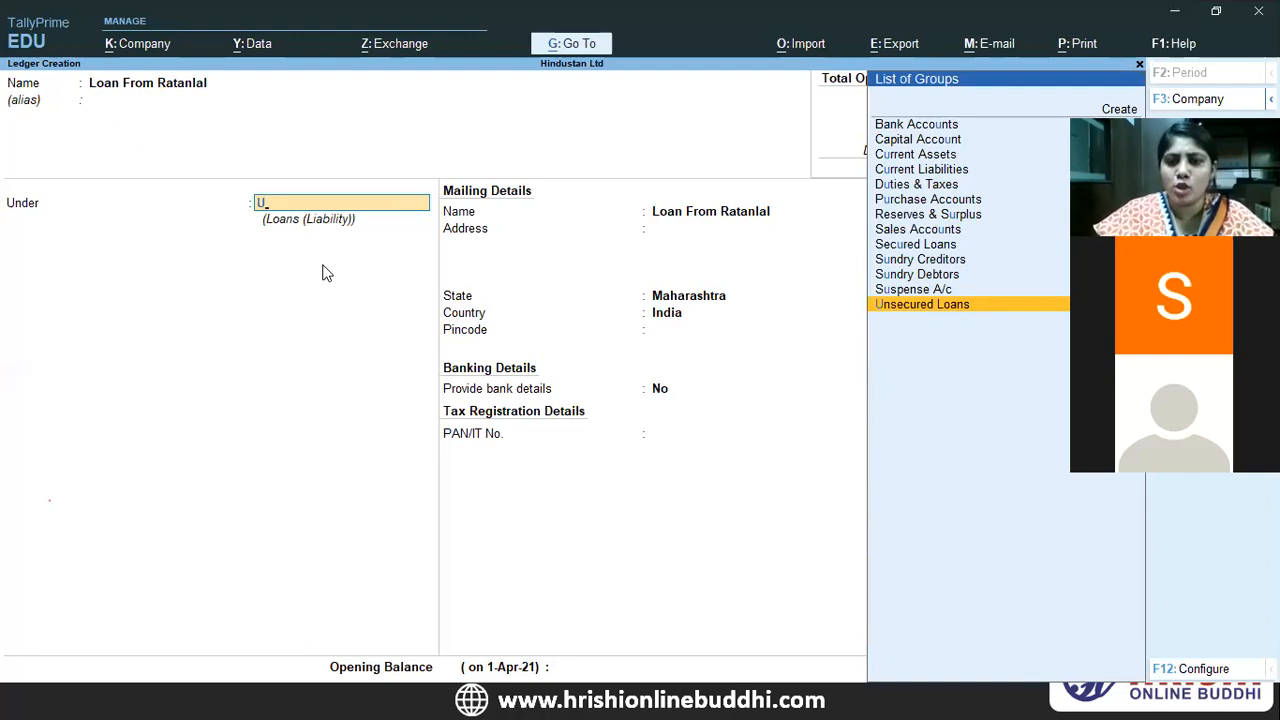
{"action": "key", "text": "Return"}
- Set the individual lender's loan ledger's opening balance to 1,00,000 Cr, leaving its other details as they are, and save the ledger
{"action": "key", "text": "Return"}
{"action": "key", "text": "Return"}
{"action": "key", "text": "Return"}
{"action": "key", "text": "Return"}
{"action": "key", "text": "Return"}
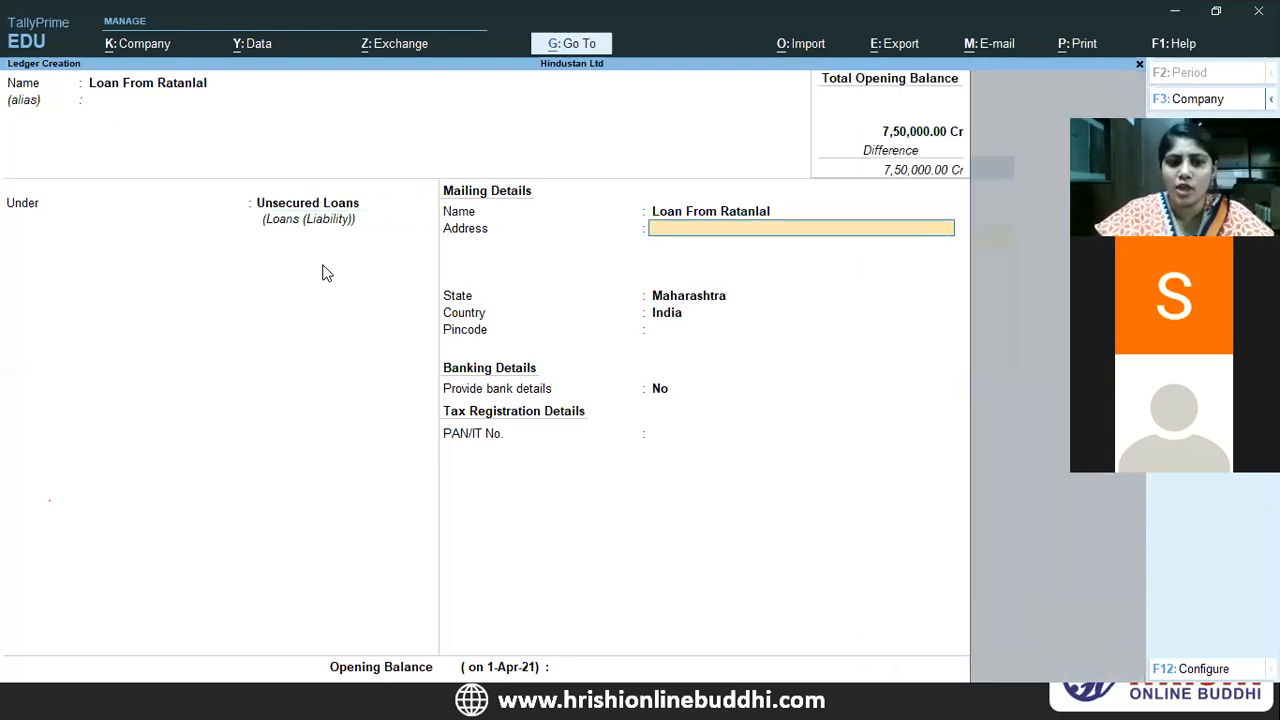
{"action": "key", "text": "Return"}
{"action": "type", "text": "100000"}
{"action": "key", "text": "Return"}
{"action": "key", "text": "Return"}
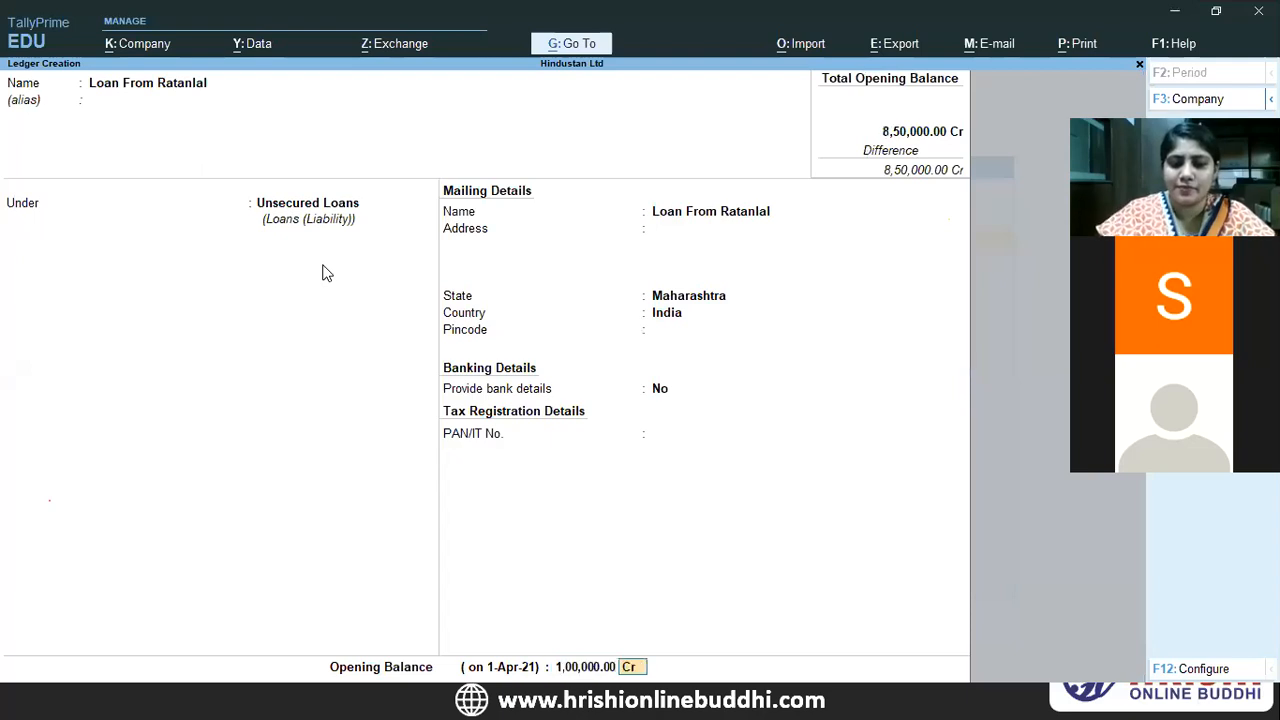
{"action": "key", "text": "Return"}
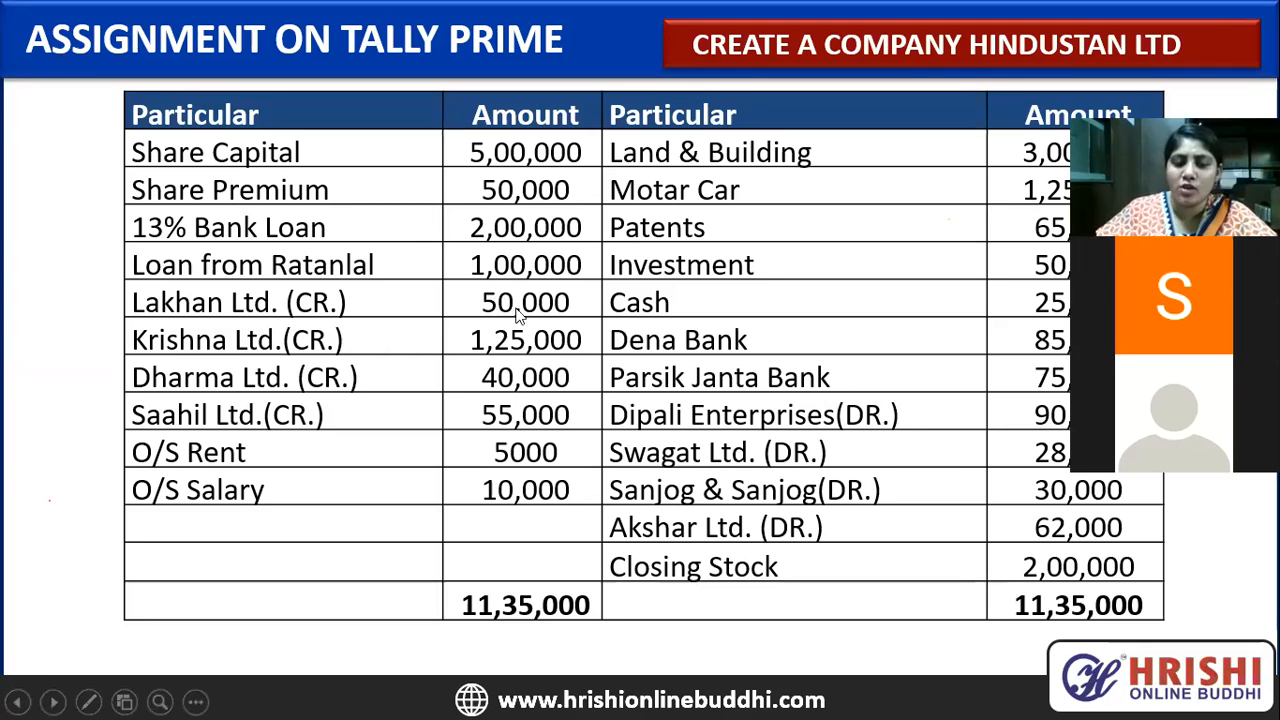
- Name the next ledger Lakhan Ltd, as listed in the assignment, and place it under Sundry Creditors
{"action": "key", "text": "alt+Tab"}
{"action": "type", "text": "Lakha"}
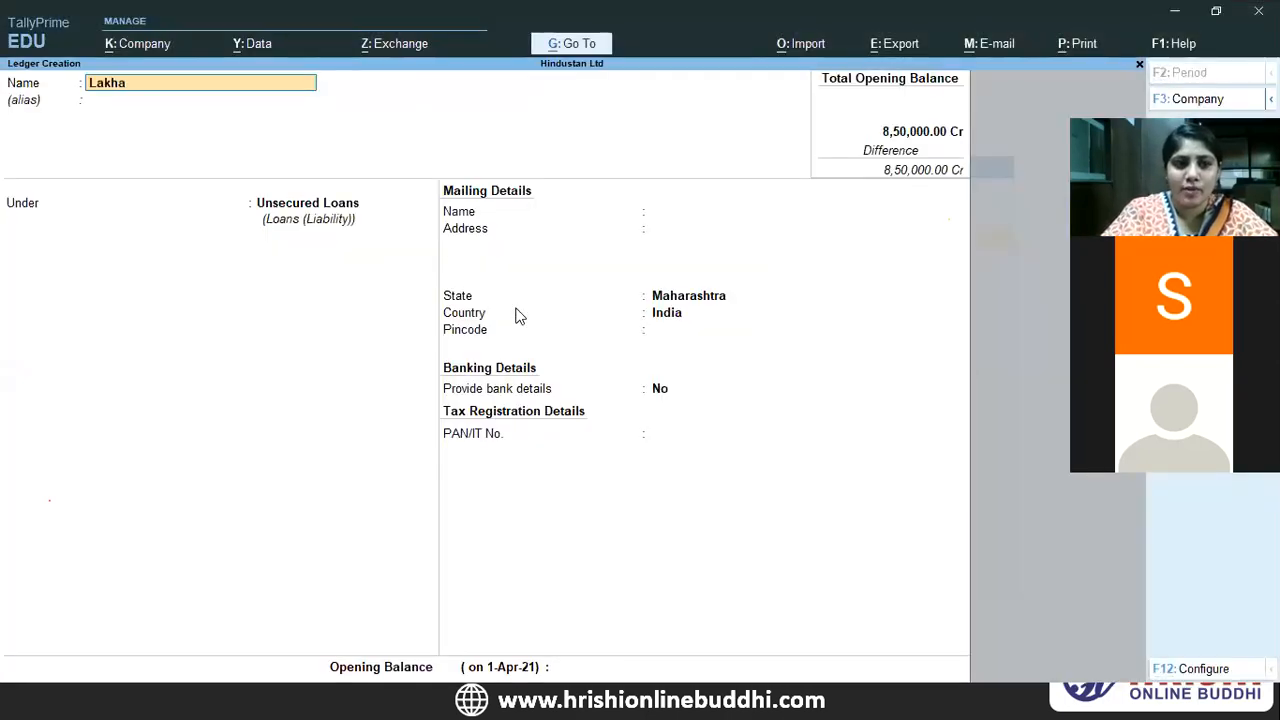
{"action": "type", "text": "n Ltd"}
{"action": "key", "text": "Return"}
{"action": "key", "text": "Return"}
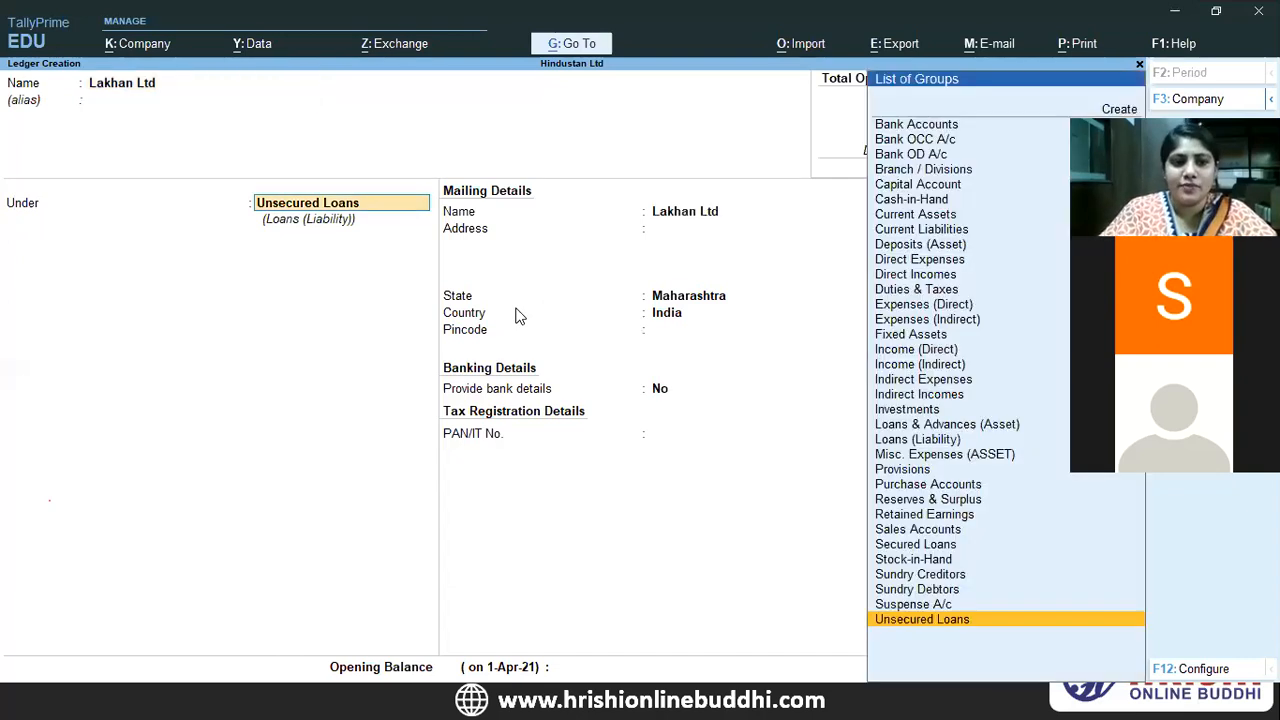
{"action": "type", "text": "S"}
{"action": "key", "text": "Down"}
{"action": "key", "text": "Down"}
{"action": "key", "text": "Down"}
{"action": "key", "text": "Return"}
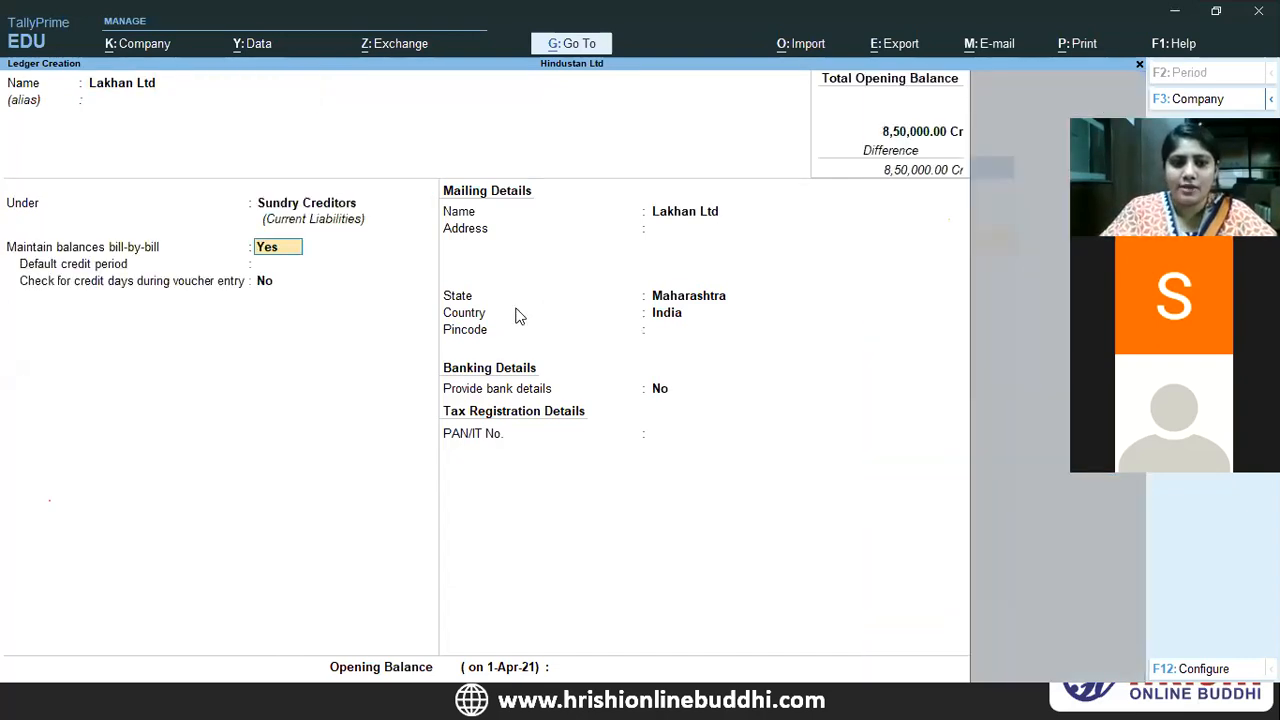
{"action": "key", "text": "BackSpace"}
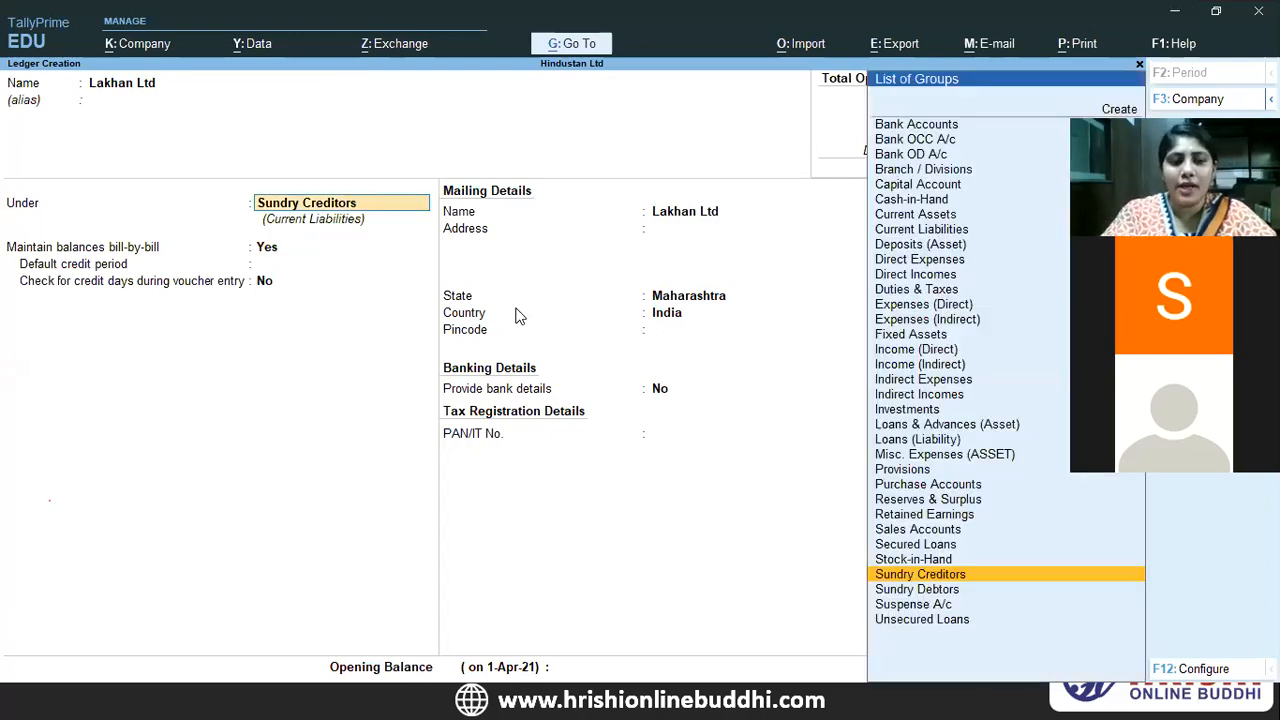
{"action": "key", "text": "Return"}
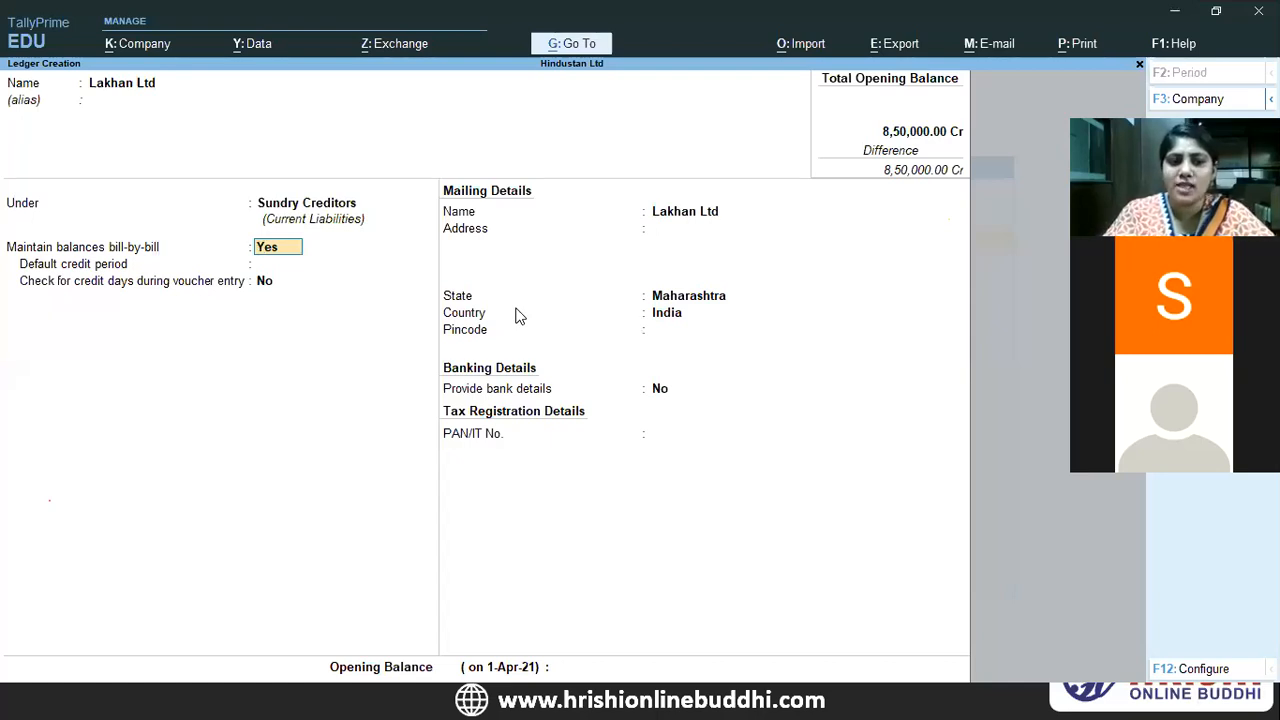
- Keep bill-by-bill balances on for Lakhan Ltd and set its opening balance to 50,000 Cr
{"action": "key", "text": "Return"}
{"action": "key", "text": "Return"}
{"action": "key", "text": "Return"}
{"action": "key", "text": "Return"}
{"action": "key", "text": "Return"}
{"action": "key", "text": "Return"}
{"action": "key", "text": "Return"}
{"action": "key", "text": "Return"}
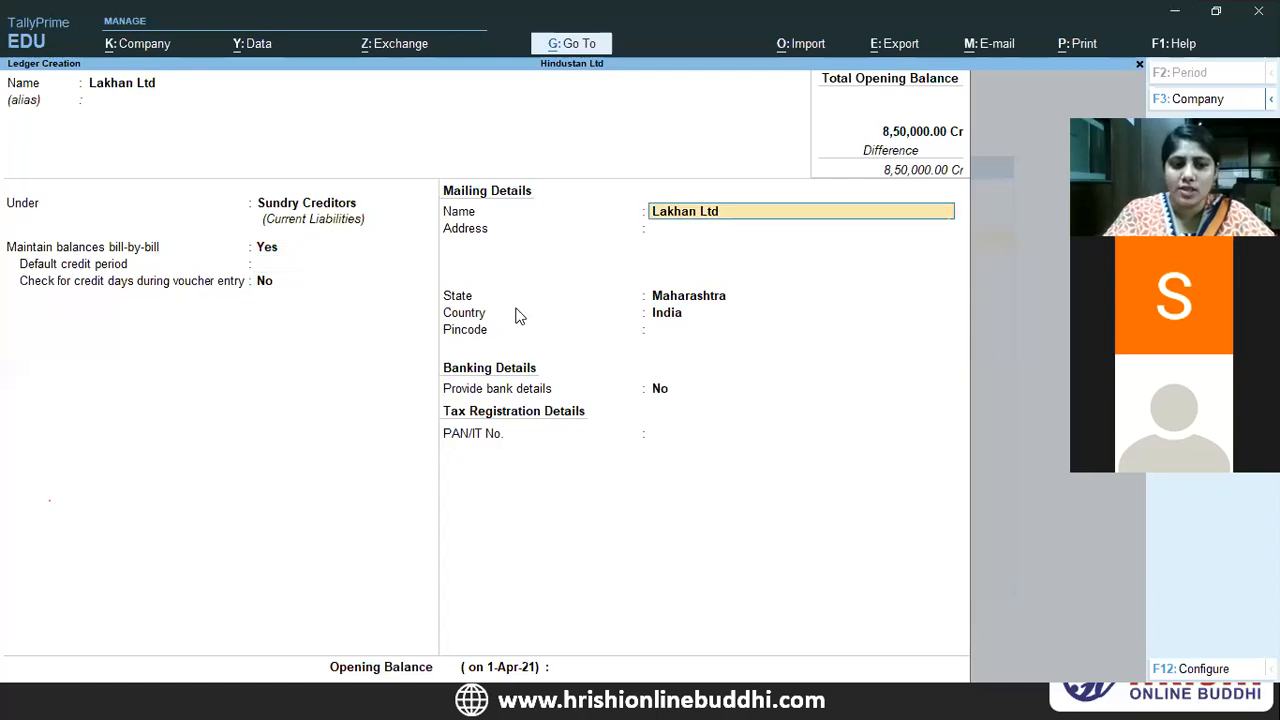
{"action": "key", "text": "Return"}
{"action": "key", "text": "Return"}
{"action": "type", "text": "500000.00"}
{"action": "key", "text": "Return"}
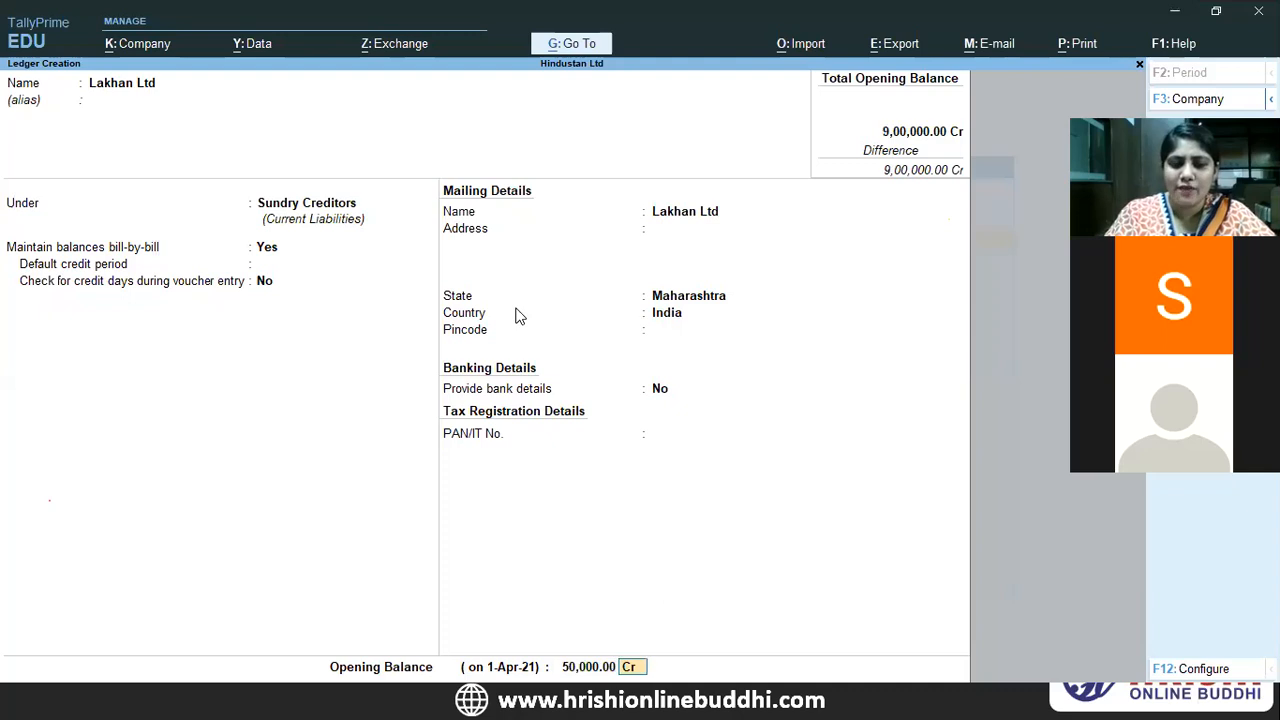
{"action": "key", "text": "Return"}
{"action": "key", "text": "Return"}
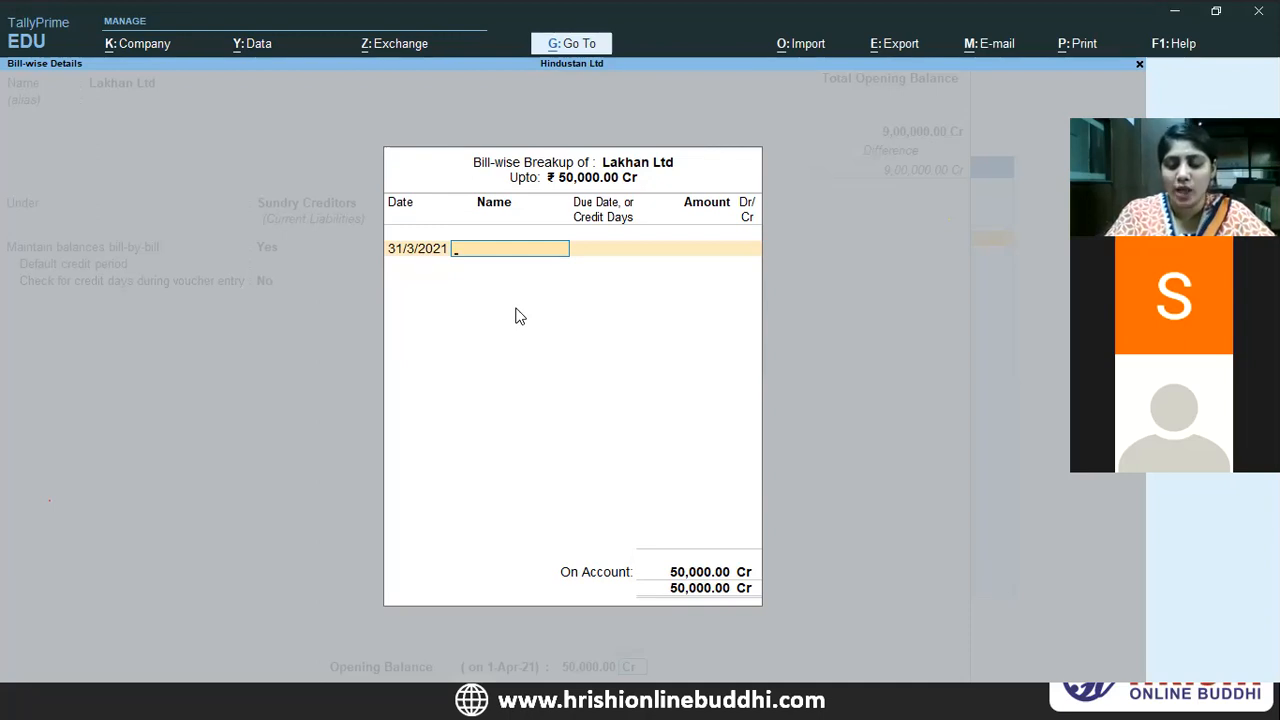
- Allocate Lakhan Ltd's full 50,000 Cr to bill 123 dated 31/3/2021 and save the ledger
{"action": "type", "text": "123"}
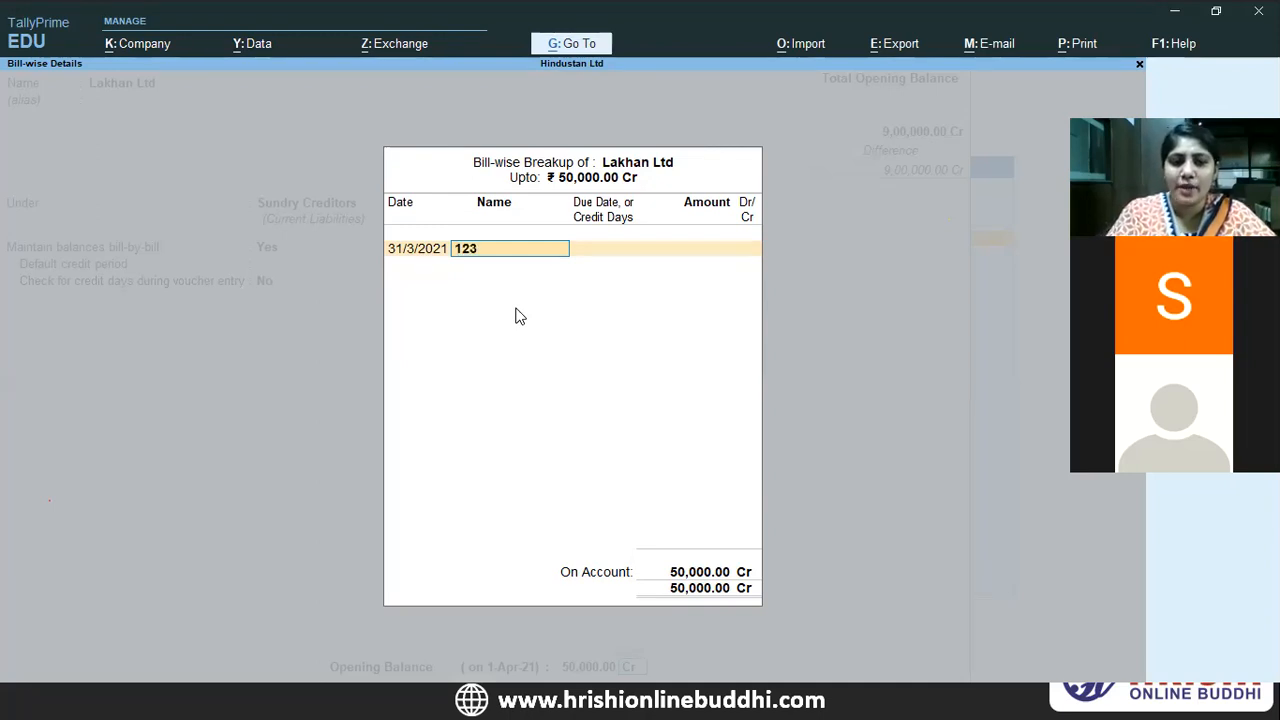
{"action": "key", "text": "Return"}
{"action": "key", "text": "Return"}
{"action": "key", "text": "Return"}
{"action": "key", "text": "Return"}
{"action": "key", "text": "Return"}
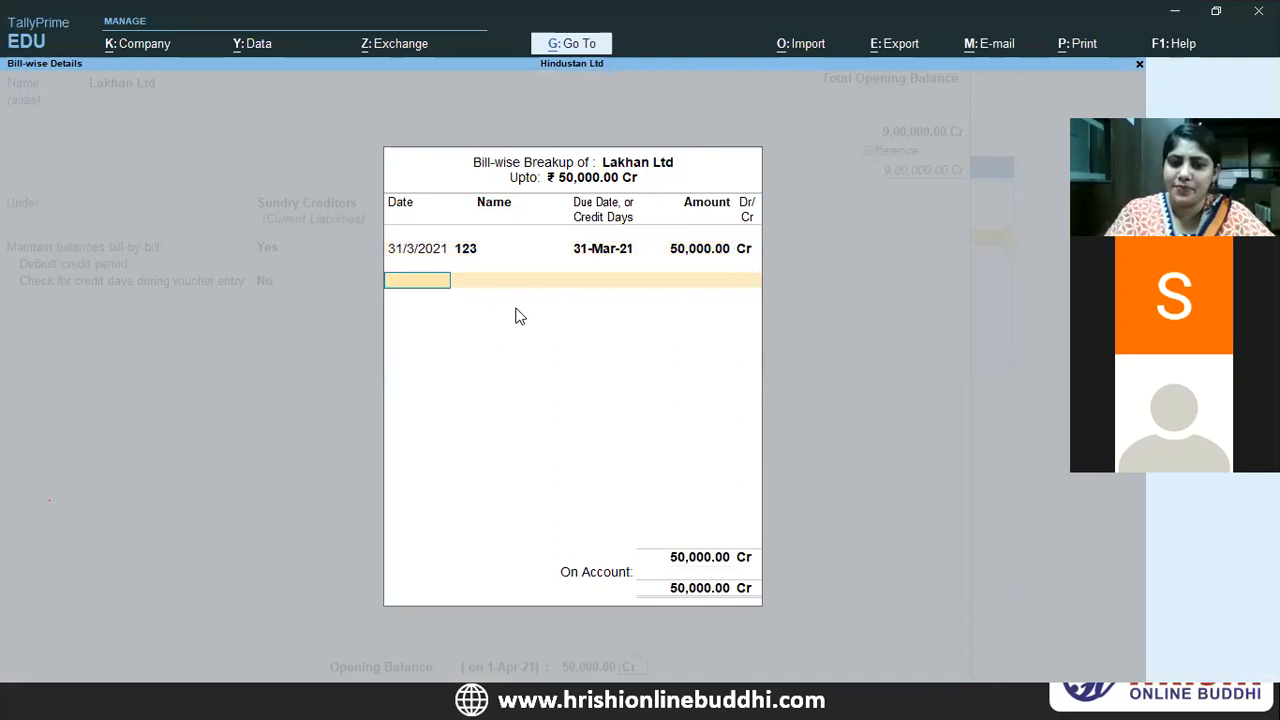
{"action": "key", "text": "Return"}
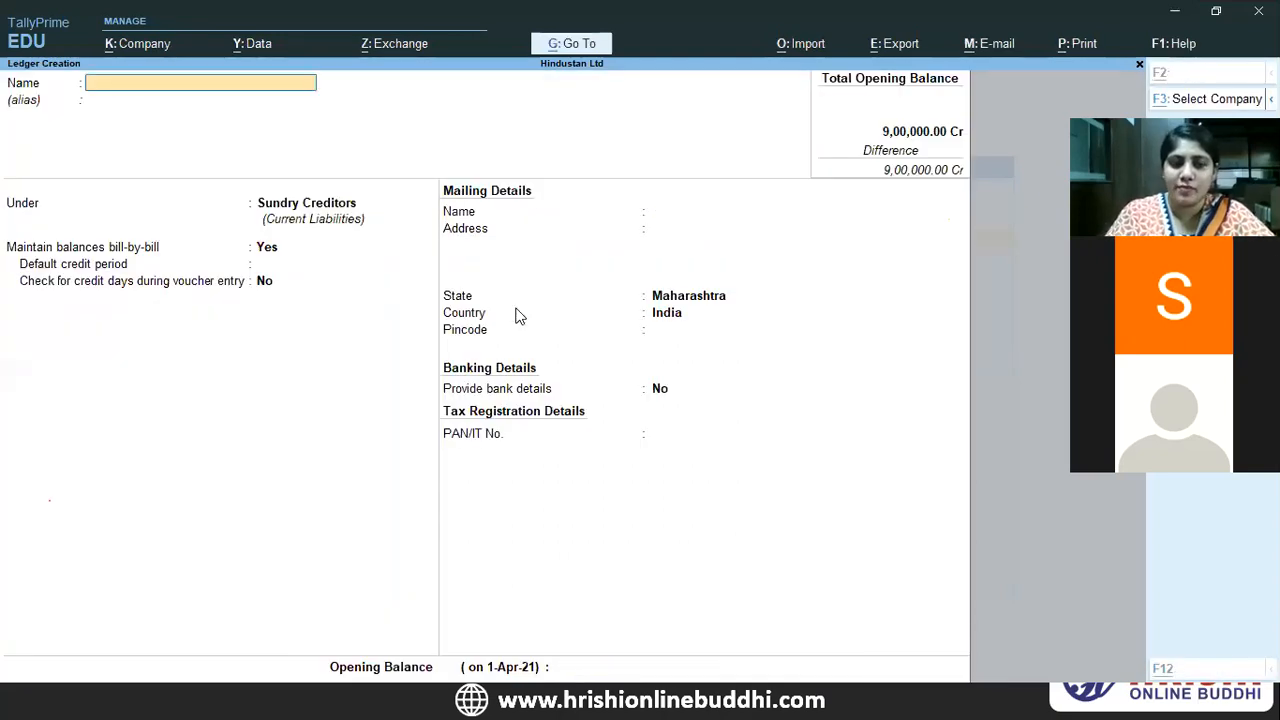
- Name the next ledger Krishna Ltd, as listed in the assignment, and keep it under Sundry Creditors
{"action": "key", "text": "alt+Tab"}
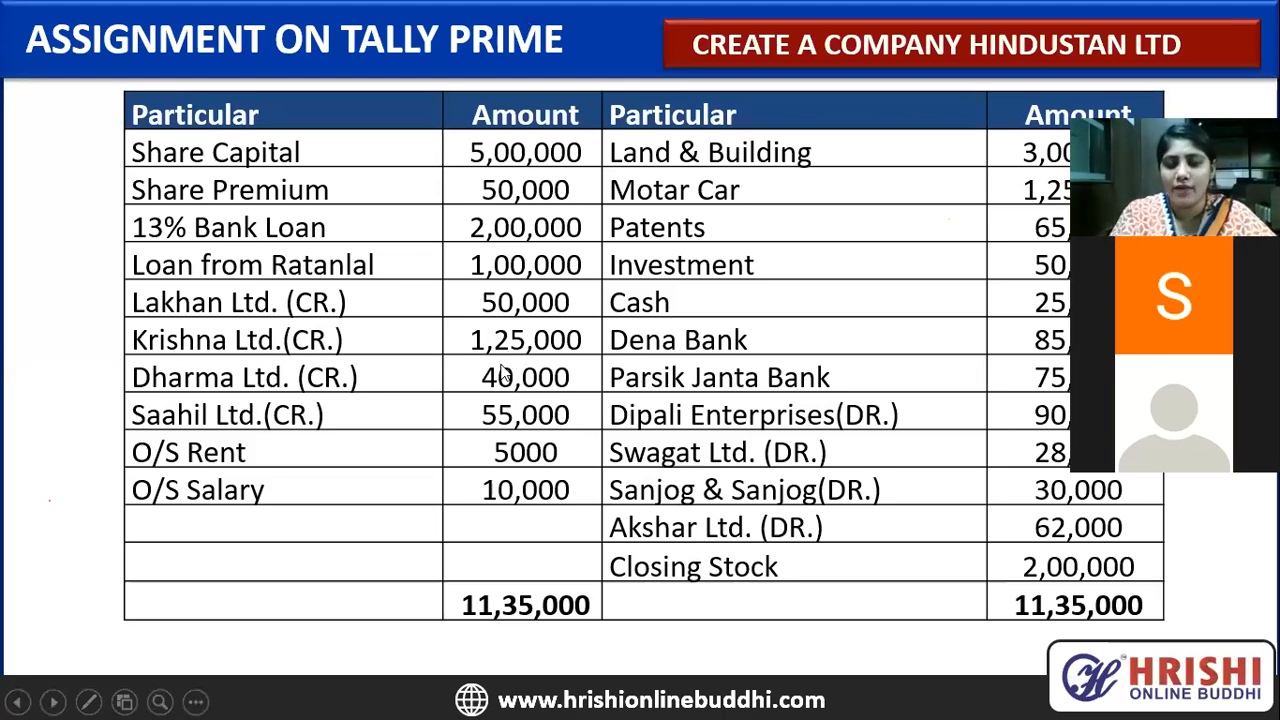
{"action": "key", "text": "alt+Tab"}
{"action": "type", "text": "Krish"}
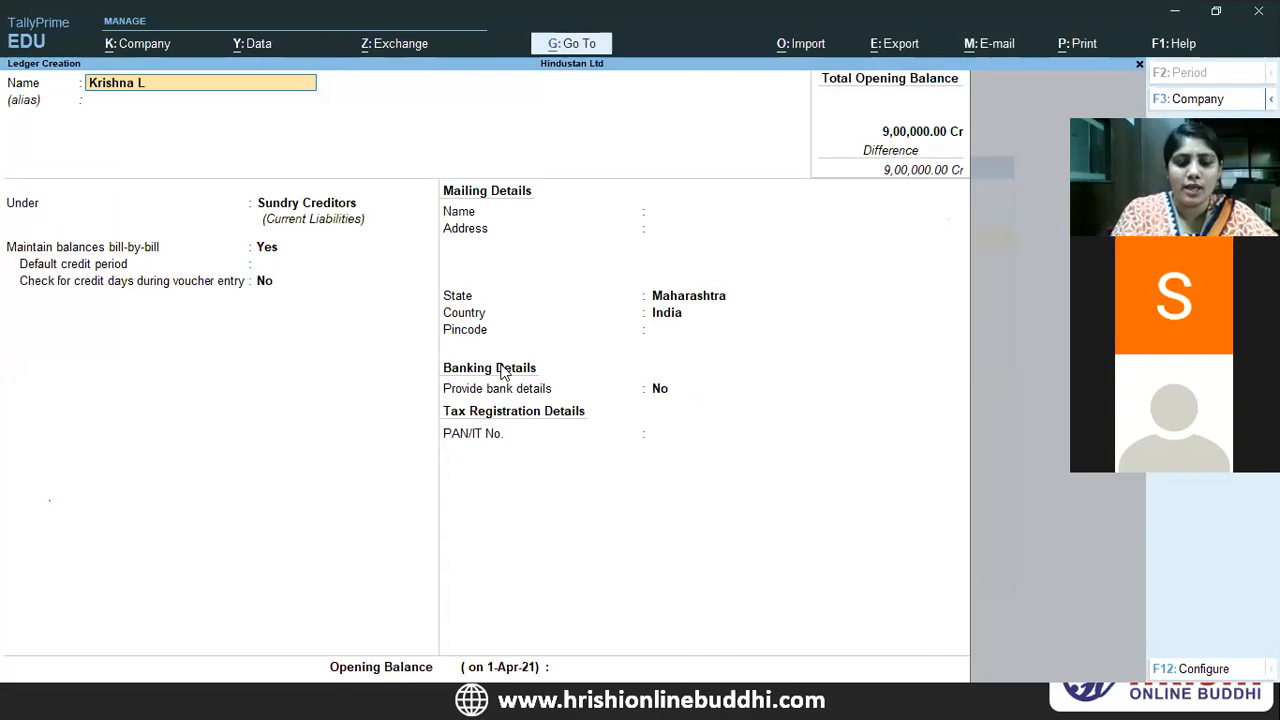
{"action": "type", "text": "na Ltd"}
{"action": "key", "text": "Return"}
{"action": "key", "text": "Return"}
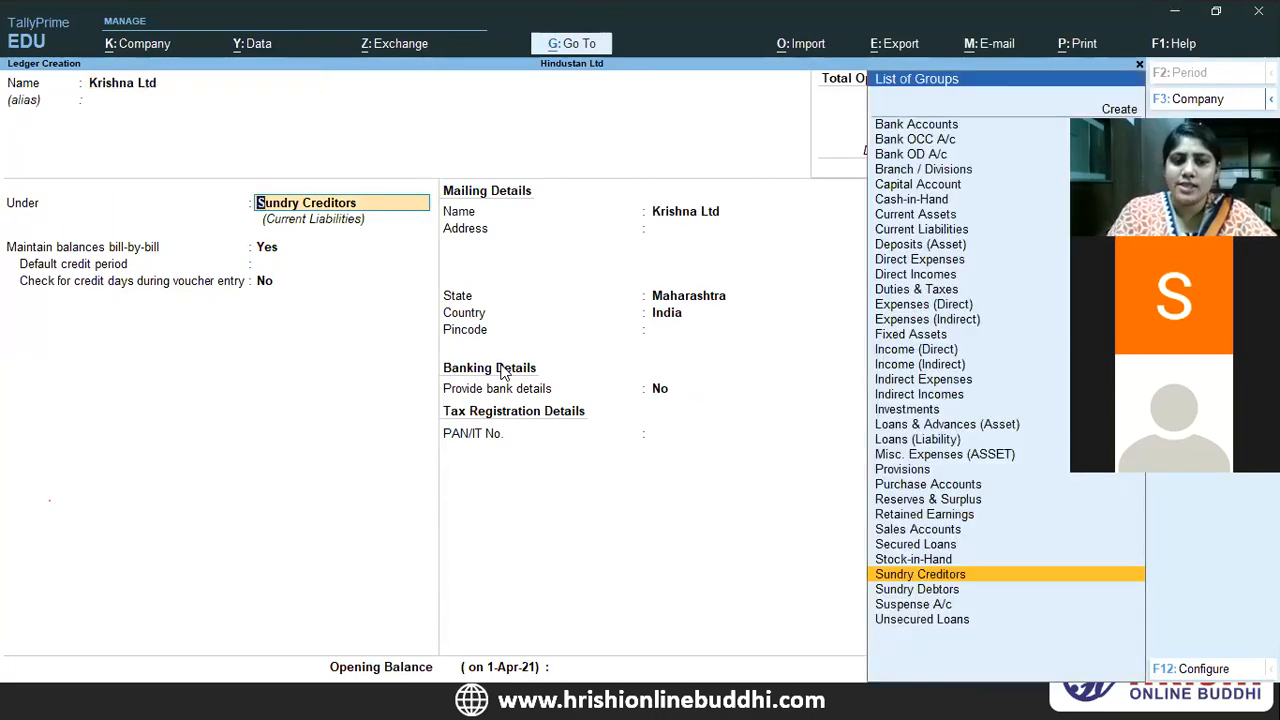
{"action": "key", "text": "Return"}
{"action": "key", "text": "Return"}
{"action": "key", "text": "Return"}
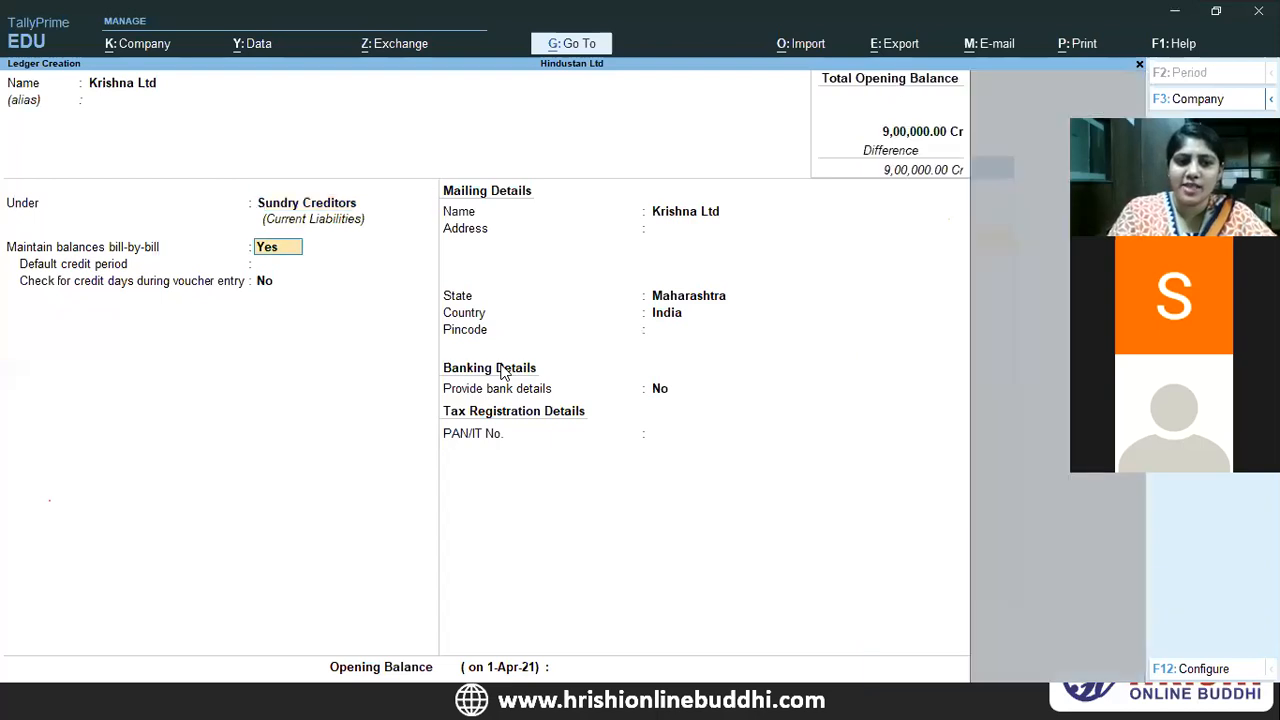
- Set Krishna Ltd's opening balance to 1,25,000 Cr, leaving bill-by-bill balances on and the mailing, bank and tax details as they are
{"action": "key", "text": "Return"}
{"action": "key", "text": "Return"}
{"action": "key", "text": "Return"}
{"action": "key", "text": "Return"}
{"action": "key", "text": "Return"}
{"action": "key", "text": "Return"}
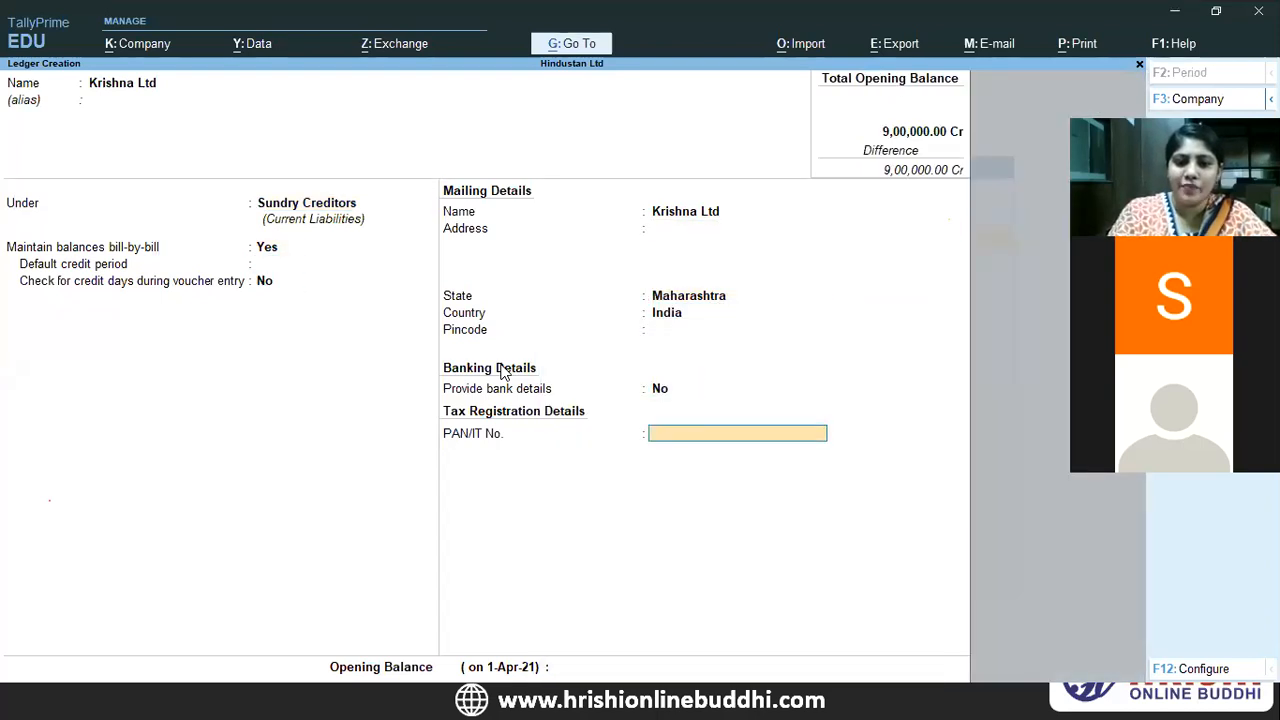
{"action": "type", "text": "125000"}
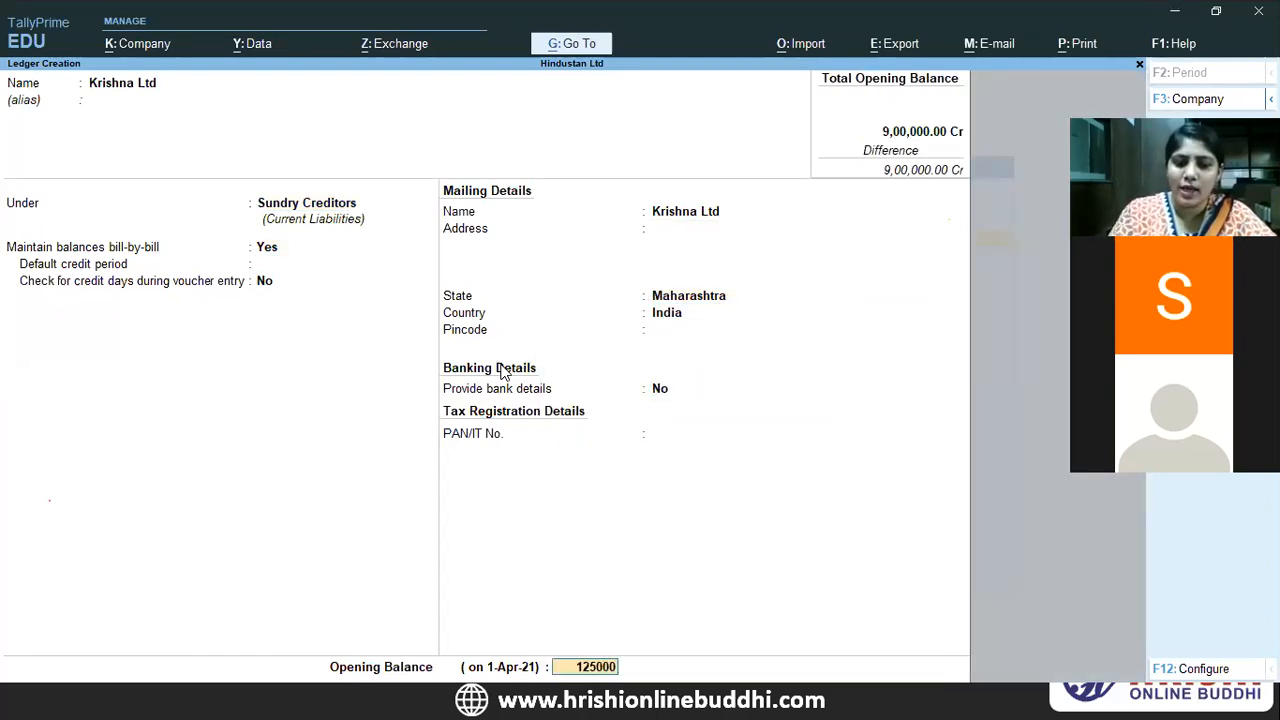
{"action": "key", "text": "Return"}
- Allocate Krishna Ltd's full 1,25,000 Cr to bill 456 dated 31/3/2021 and save the ledger
{"action": "type", "text": "45"}
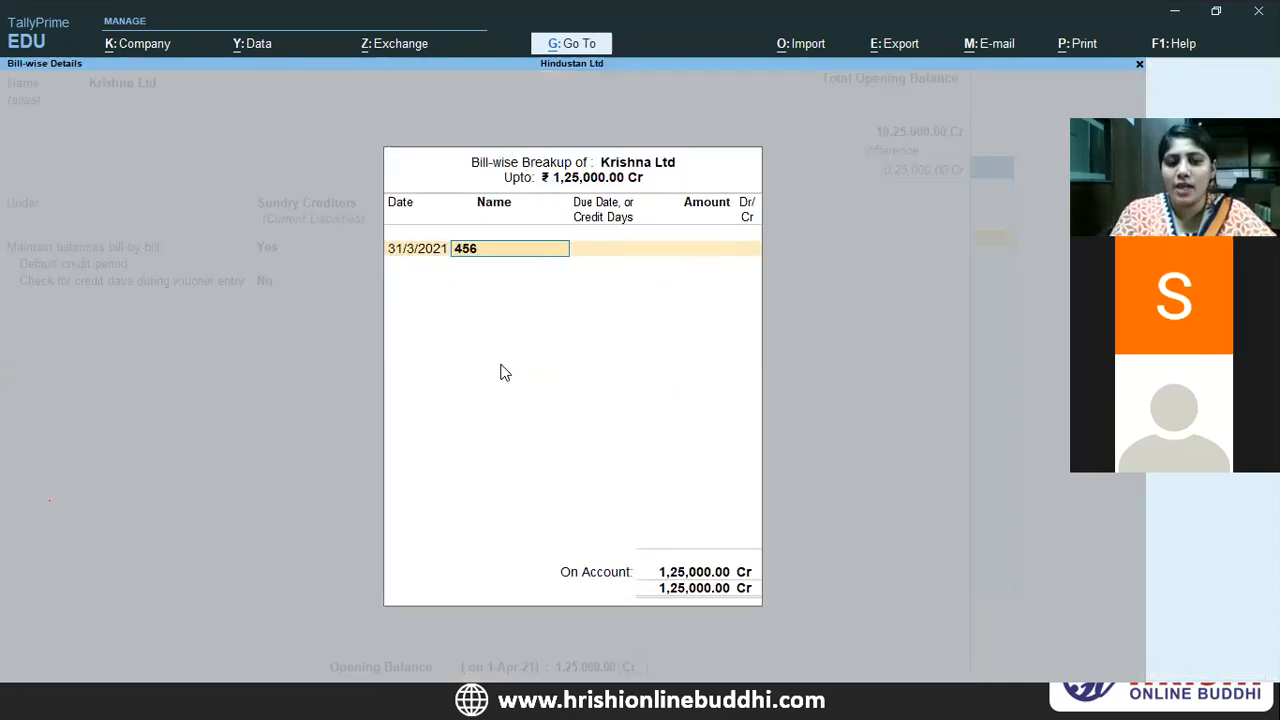
{"action": "type", "text": "6"}
{"action": "key", "text": "Return"}
{"action": "key", "text": "Return"}
{"action": "key", "text": "Return"}
{"action": "key", "text": "Return"}
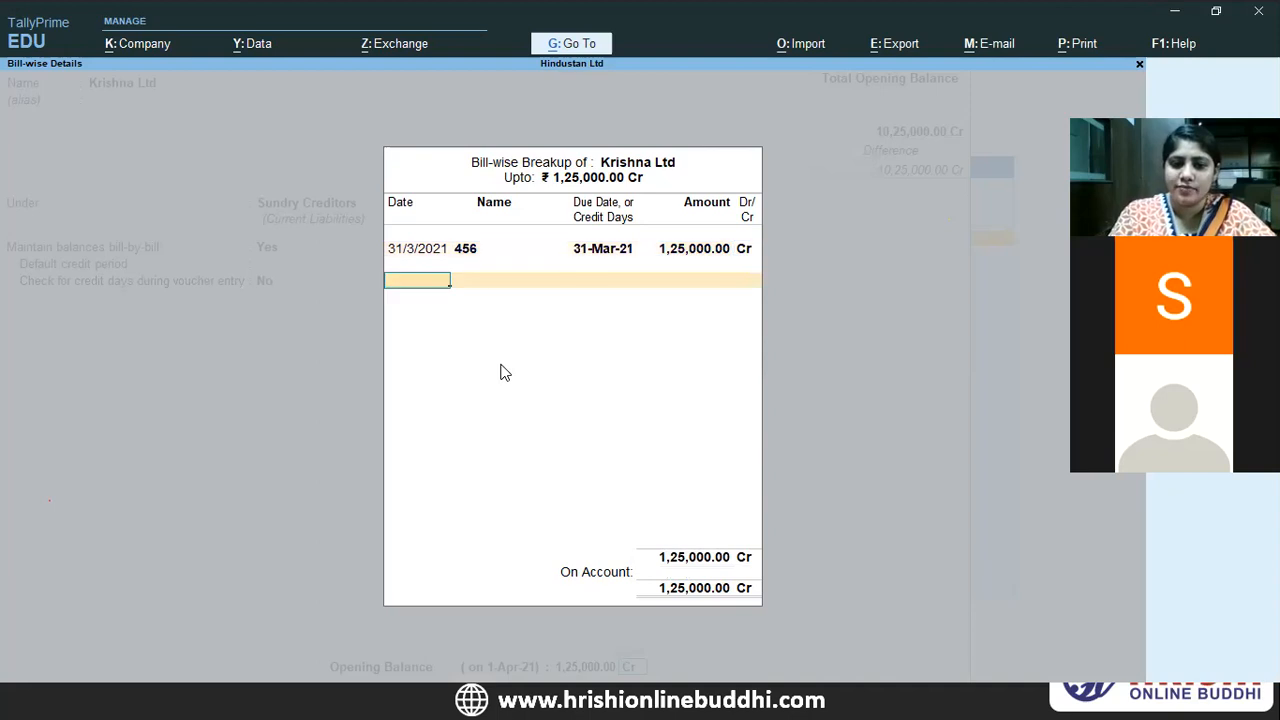
{"action": "key", "text": "y"}
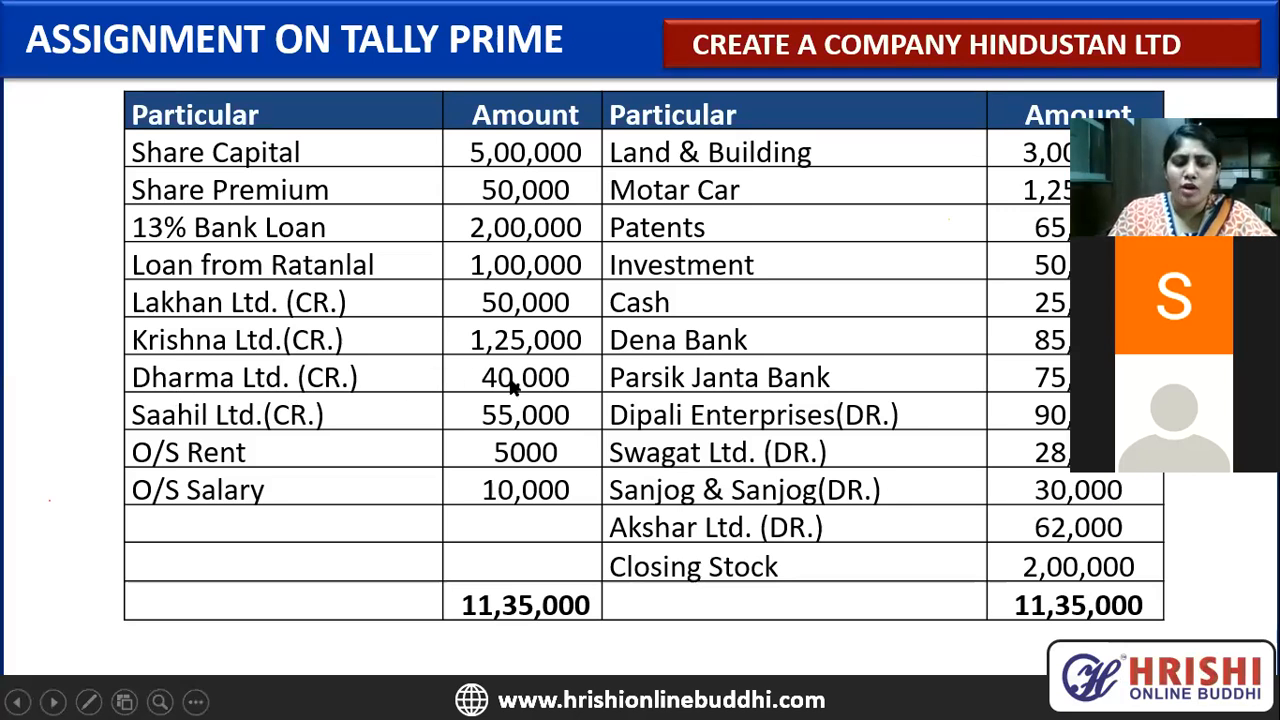
- Name the next ledger Dharma Ltd, as listed in the assignment, and keep it under Sundry Creditors
{"action": "key", "text": "alt+Tab"}
{"action": "type", "text": "Dharm"}
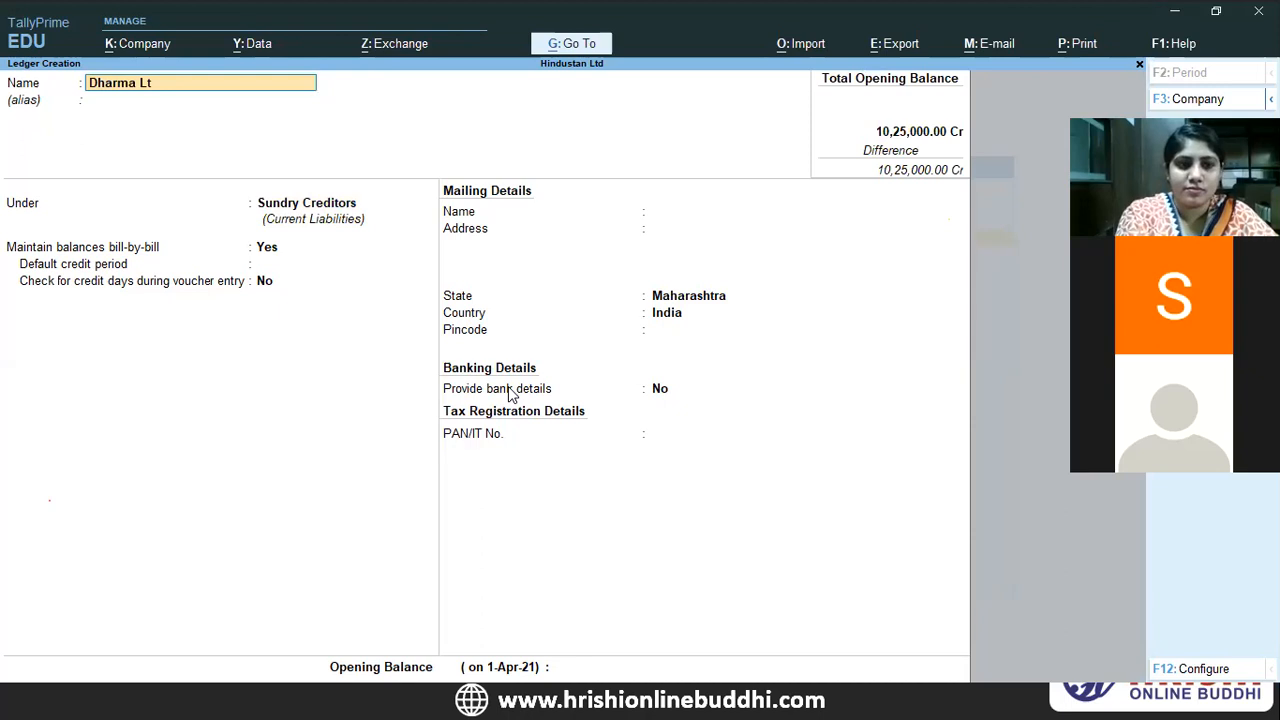
{"action": "type", "text": "a Ltd"}
{"action": "key", "text": "Return"}
{"action": "key", "text": "Return"}
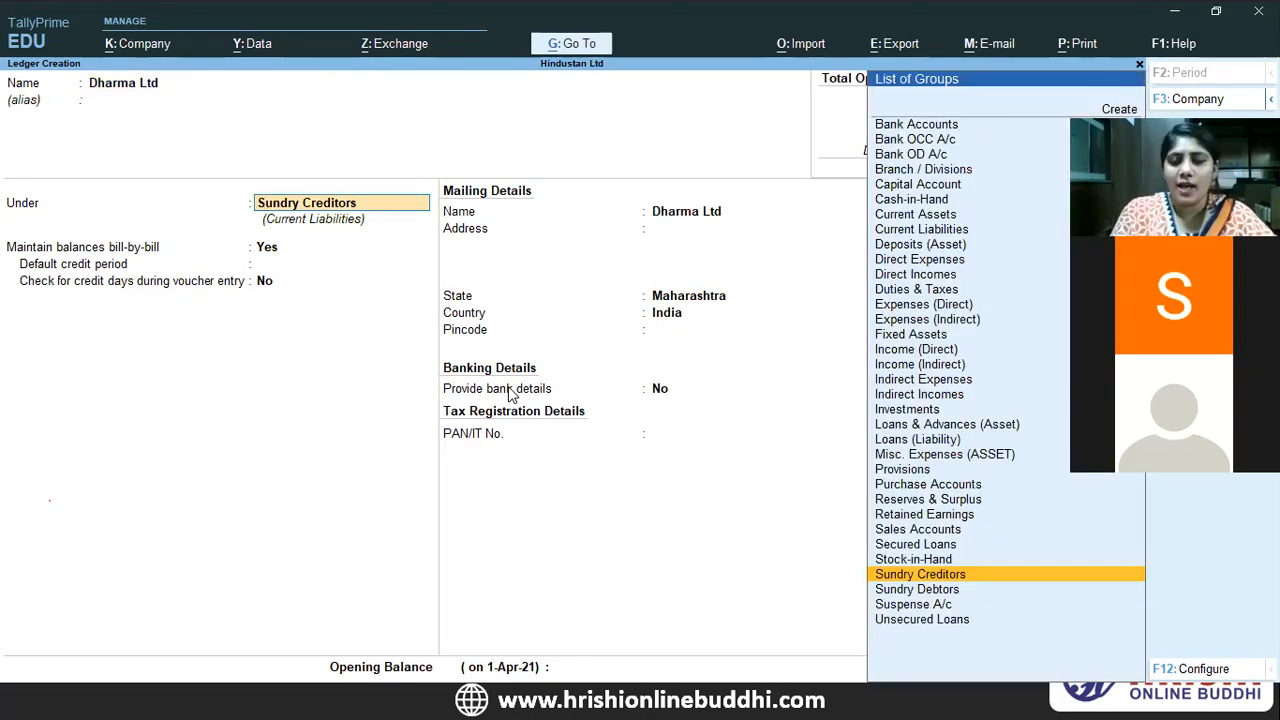
{"action": "key", "text": "Return"}
- Accept Dharma Ltd's bill-by-bill and mailing details with state Maharashtra and country India, leaving the address and pincode blank
{"action": "key", "text": "Return"}
{"action": "key", "text": "Return"}
{"action": "key", "text": "Return"}
{"action": "key", "text": "Return"}
{"action": "key", "text": "Return"}
{"action": "key", "text": "Return"}
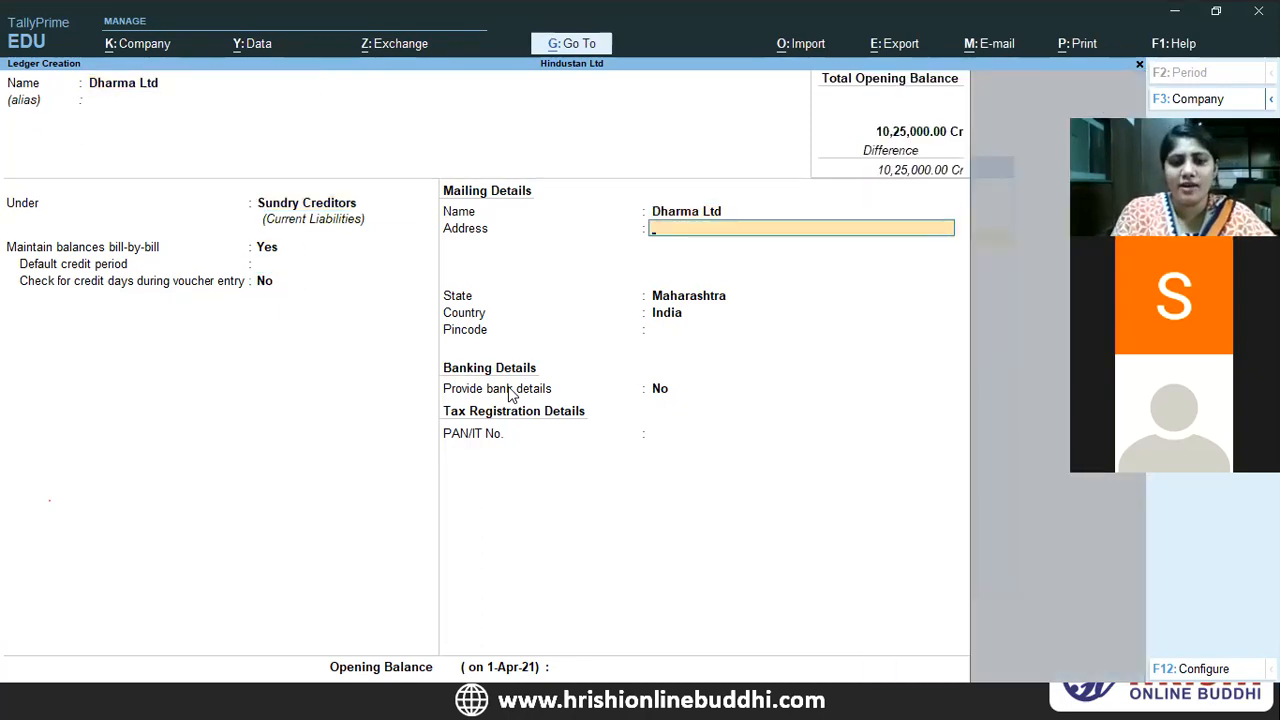
{"action": "key", "text": "BackSpace"}
{"action": "key", "text": "BackSpace"}
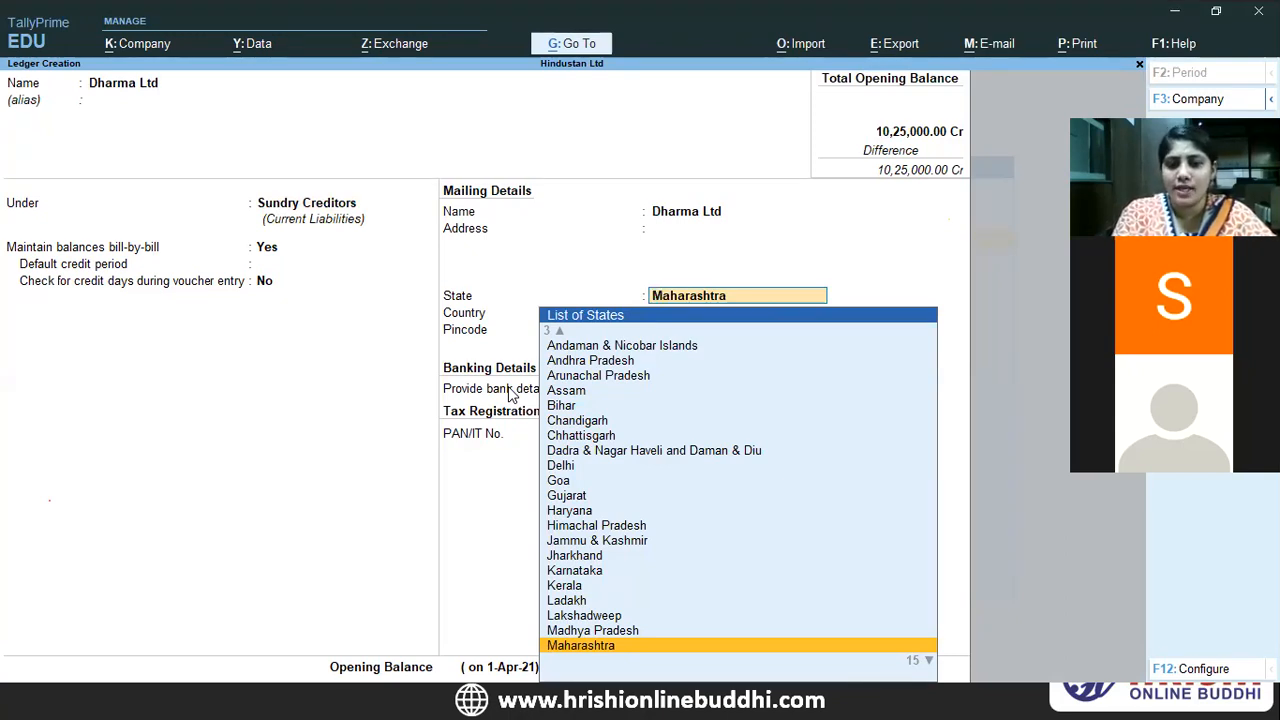
{"action": "key", "text": "Return"}
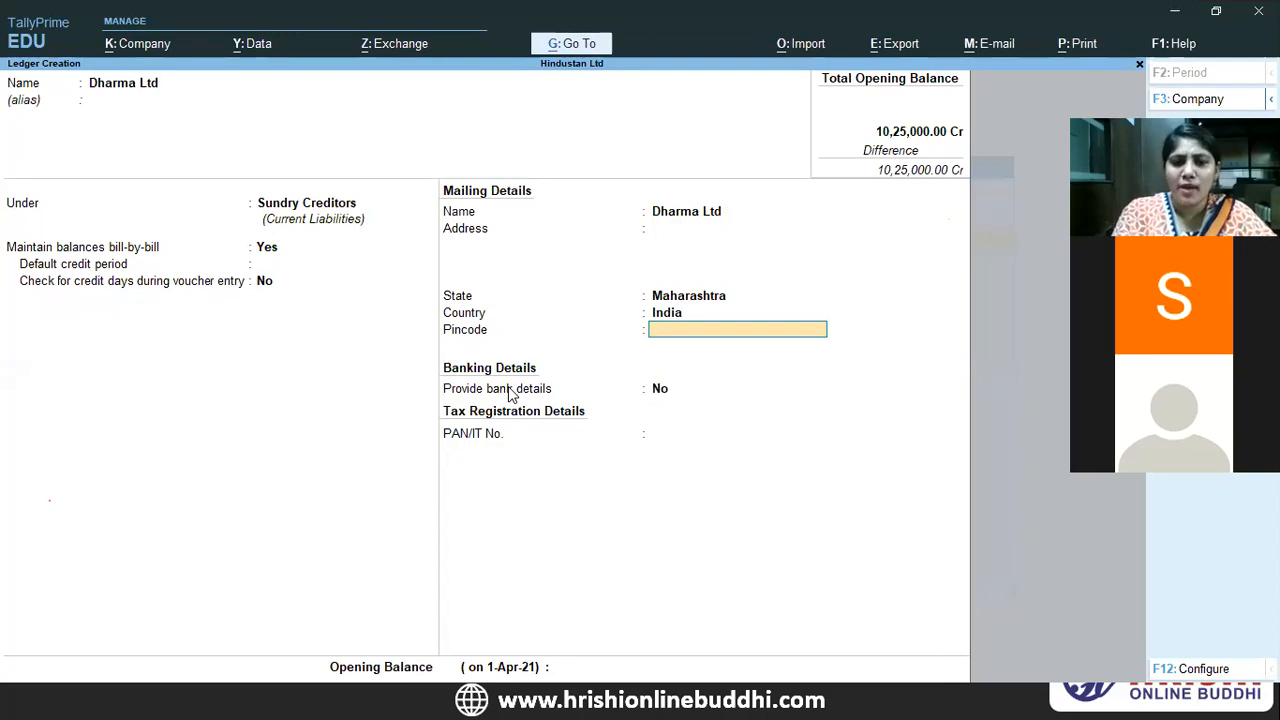
{"action": "key", "text": "Return"}
{"action": "key", "text": "Return"}
{"action": "key", "text": "Return"}
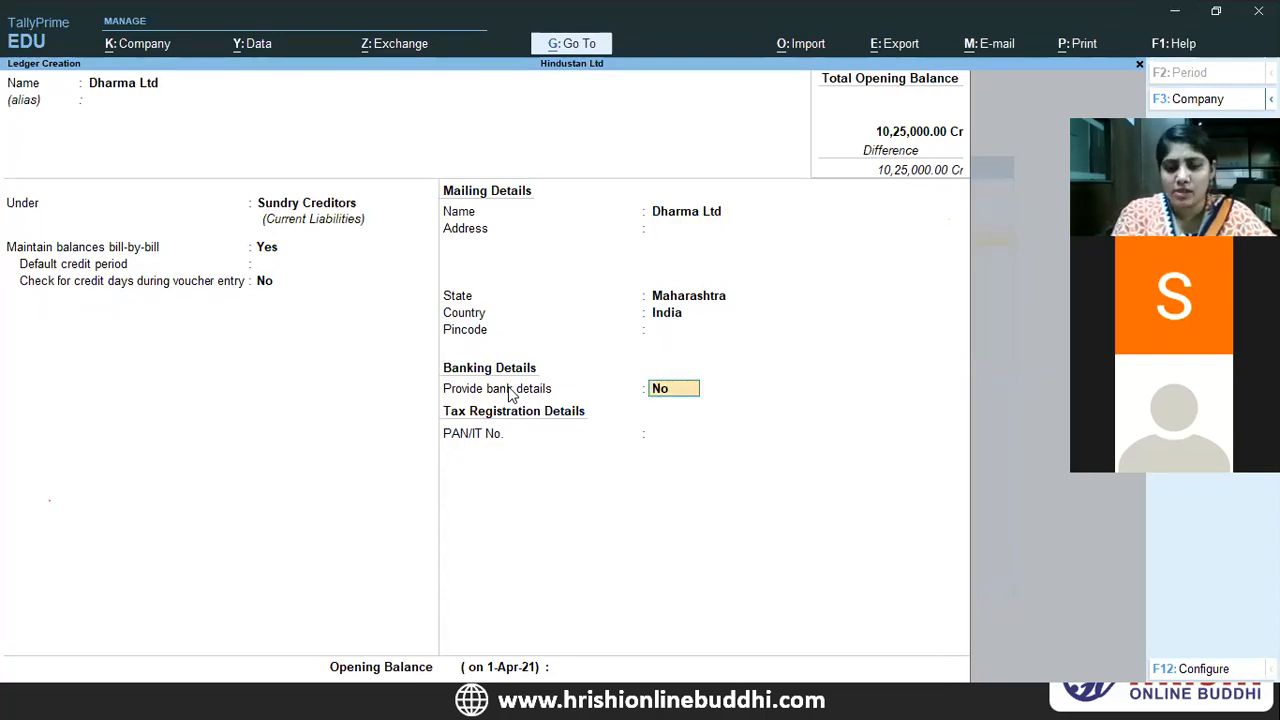
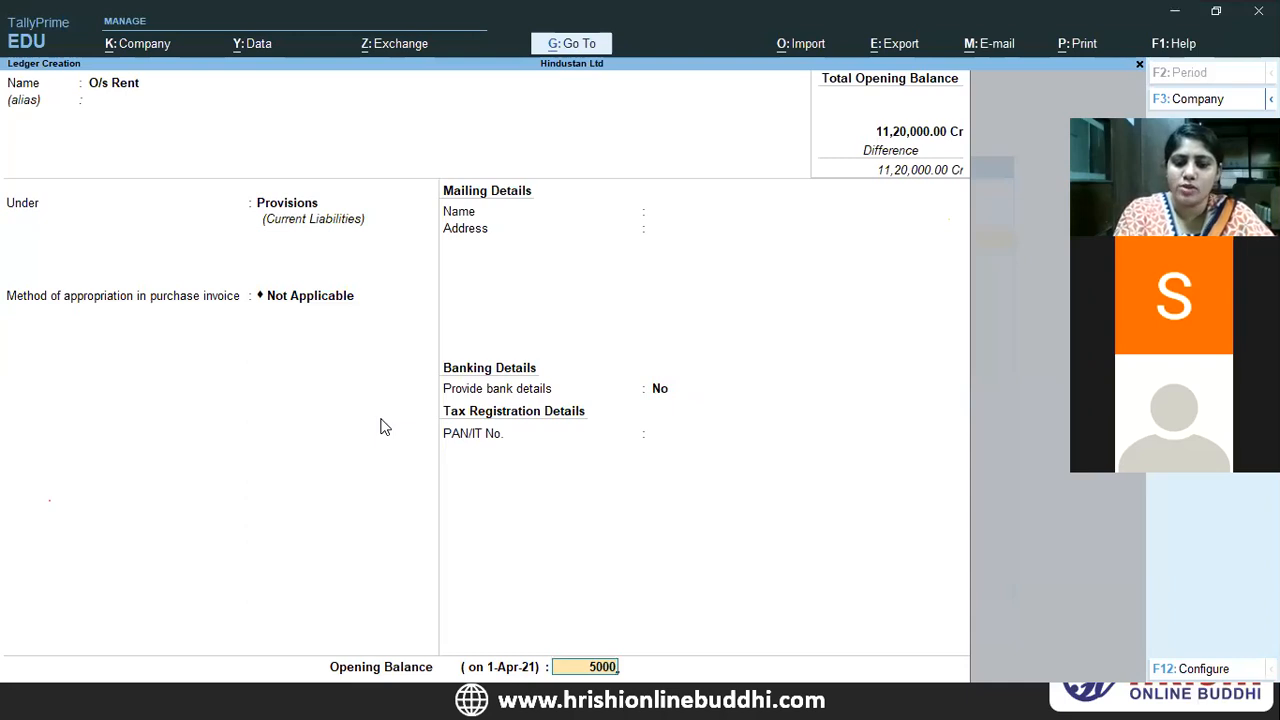
- Set O/s Rent's opening balance to 5,000 Cr, keep its purchase invoice appropriation method as Not Applicable, and save the ledger
{"action": "key", "text": "BackSpace"}
{"action": "key", "text": "BackSpace"}
{"action": "key", "text": "BackSpace"}
{"action": "key", "text": "BackSpace"}
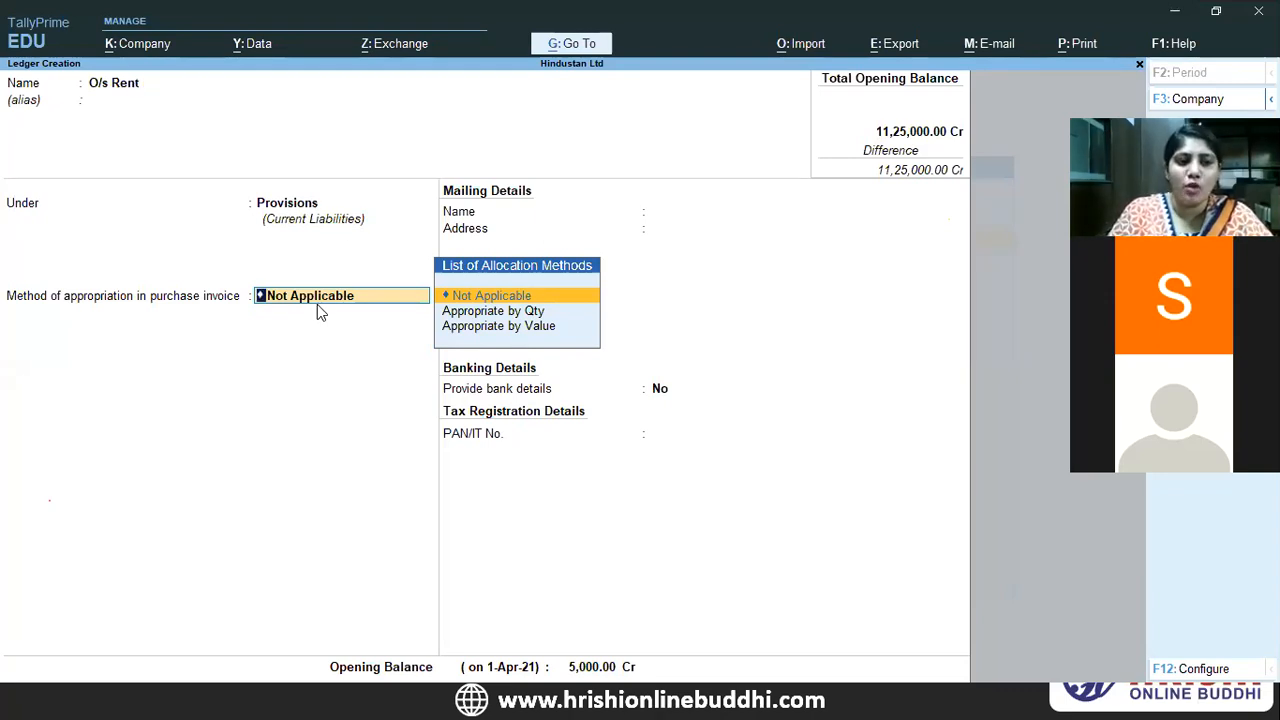
{"action": "key", "text": "Return"}
{"action": "key", "text": "Return"}
{"action": "key", "text": "Return"}
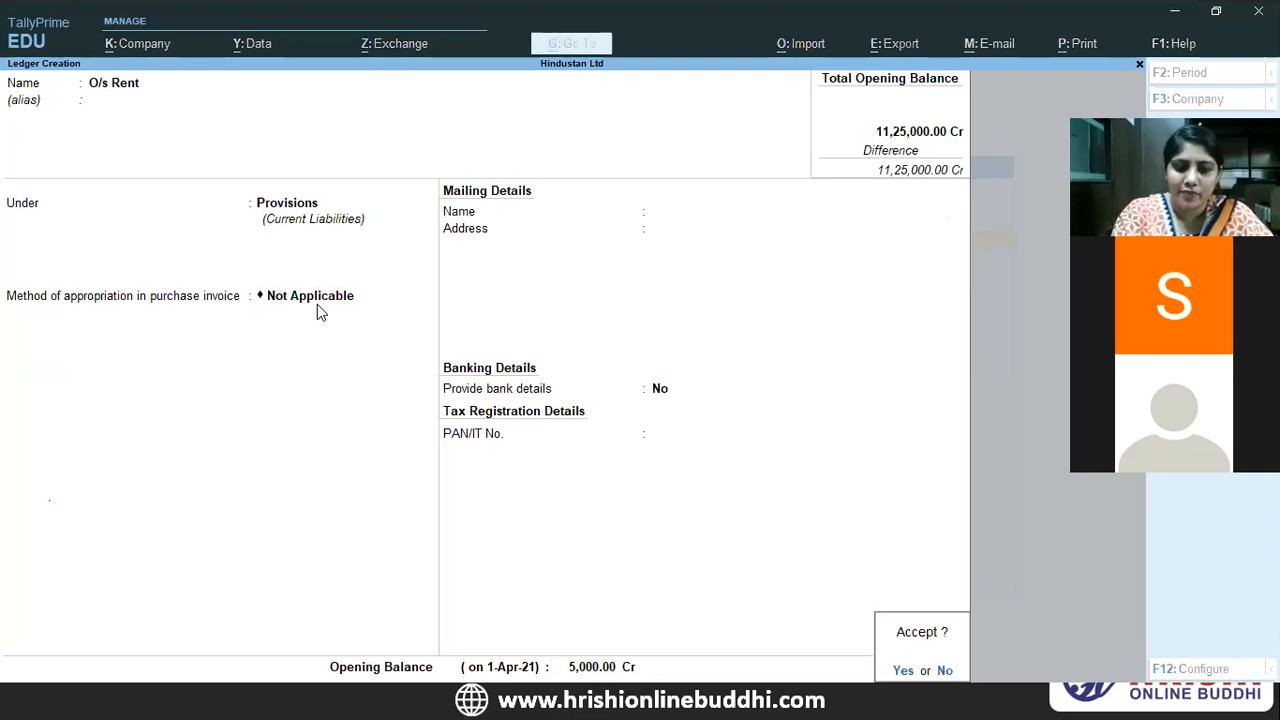
{"action": "key", "text": "Return"}
- Name the next ledger O/s Salary, as listed in the assignment, and keep it under Provisions
{"action": "key", "text": "alt+Tab"}
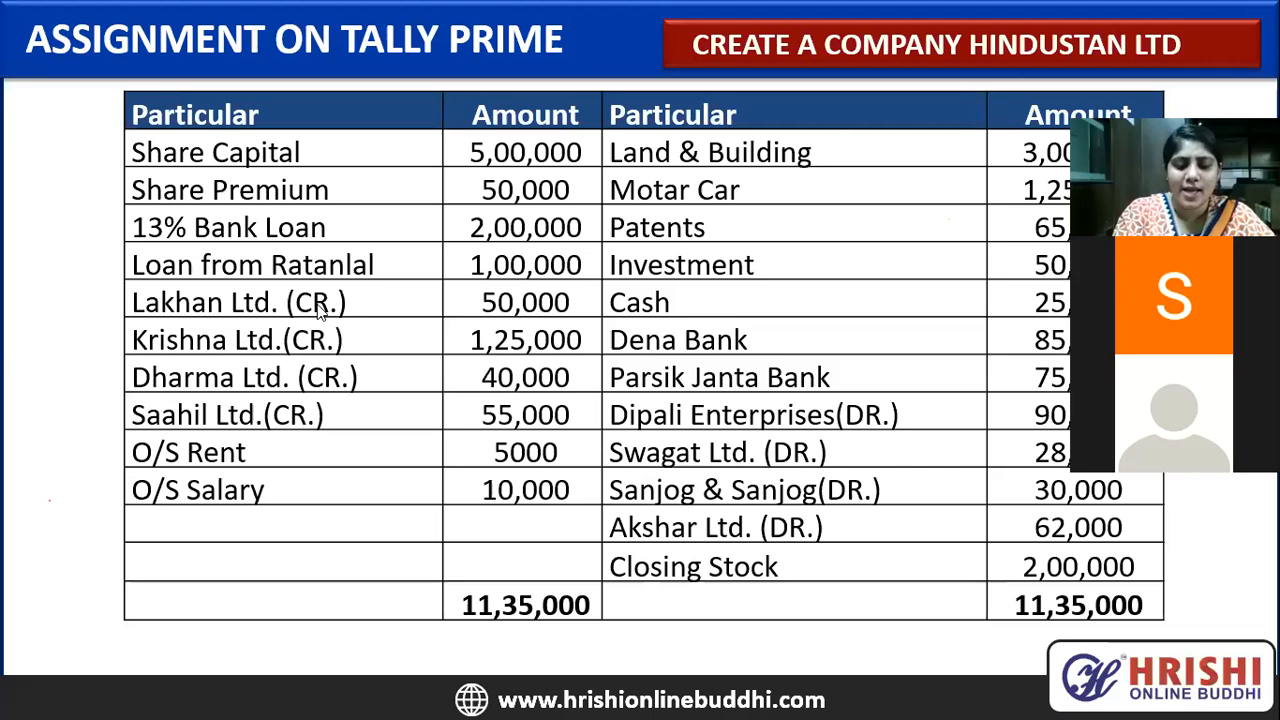
{"action": "key", "text": "alt+Tab"}
{"action": "type", "text": "O/s Sa"}
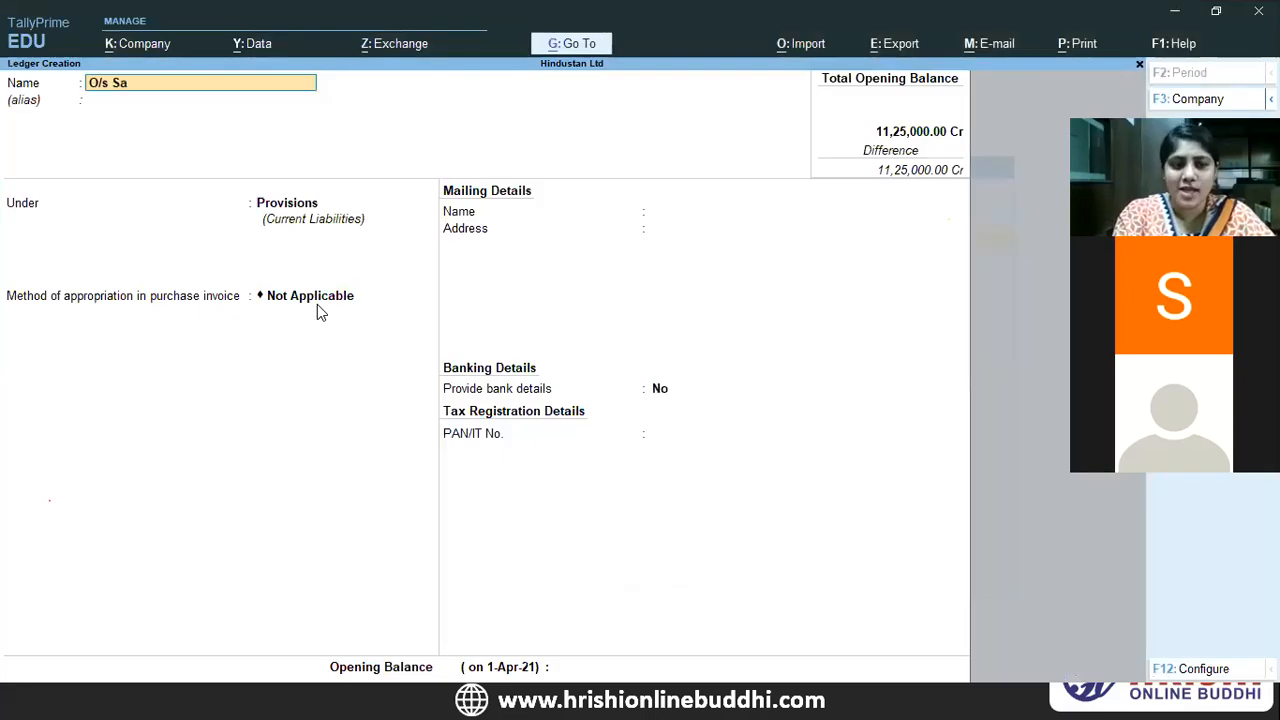
{"action": "key", "text": "Return"}
{"action": "key", "text": "Return"}
{"action": "key", "text": "Return"}
{"action": "key", "text": "Return"}
{"action": "key", "text": "Return"}
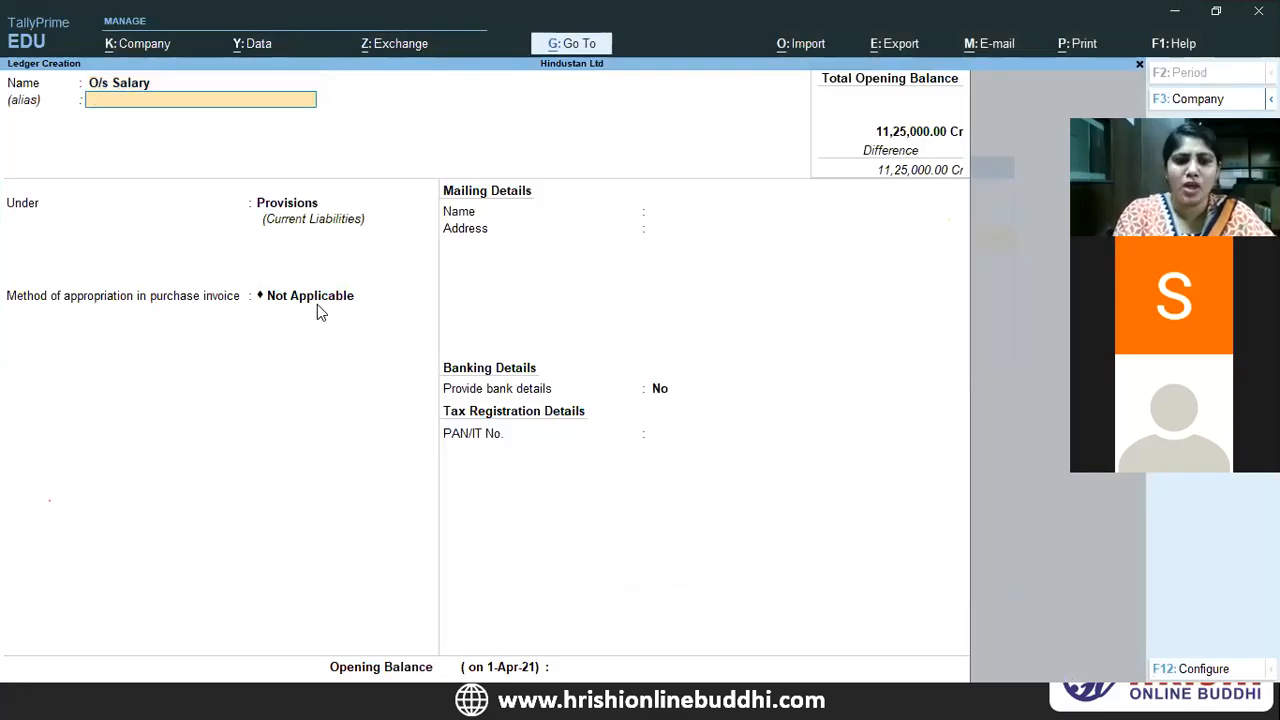
- Set O/s Salary's opening balance to 10,000 Cr, save the ledger, and check the assignment's remaining liabilities
{"action": "type", "text": "10,000"}
{"action": "key", "text": "Return"}
{"action": "key", "text": "Return"}
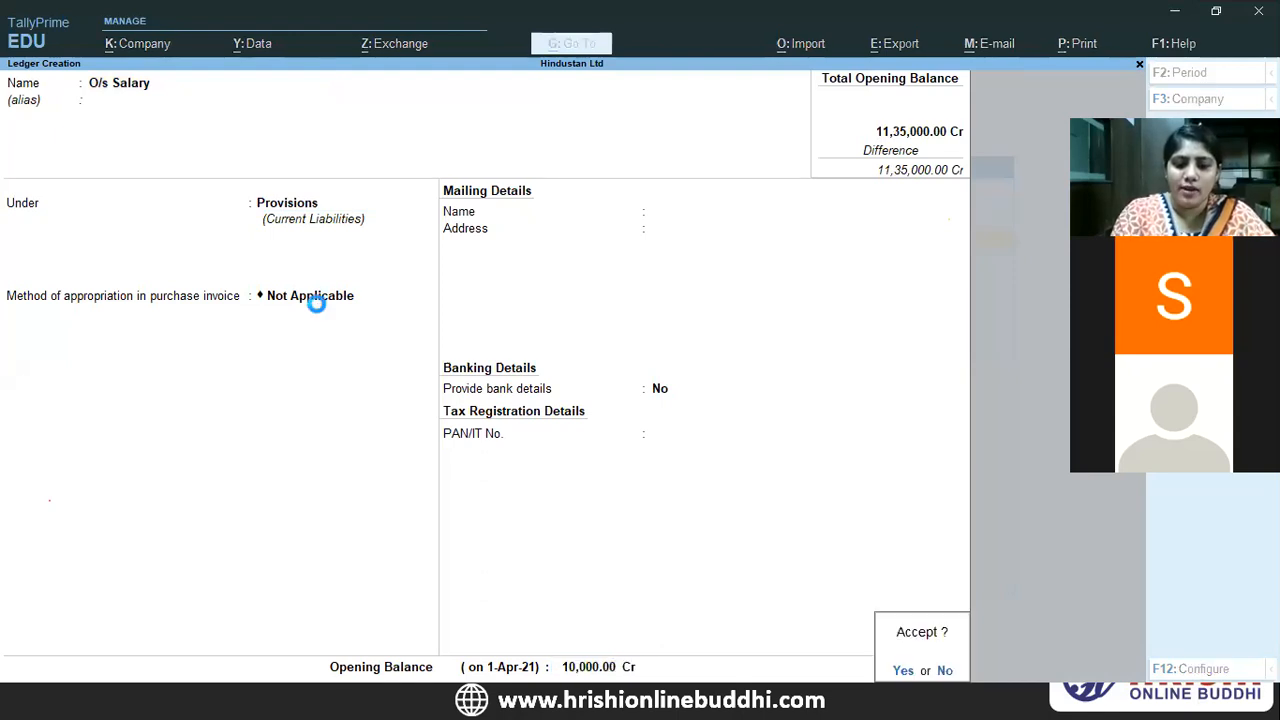
{"action": "key", "text": "Return"}
{"action": "key", "text": "alt+Tab"}
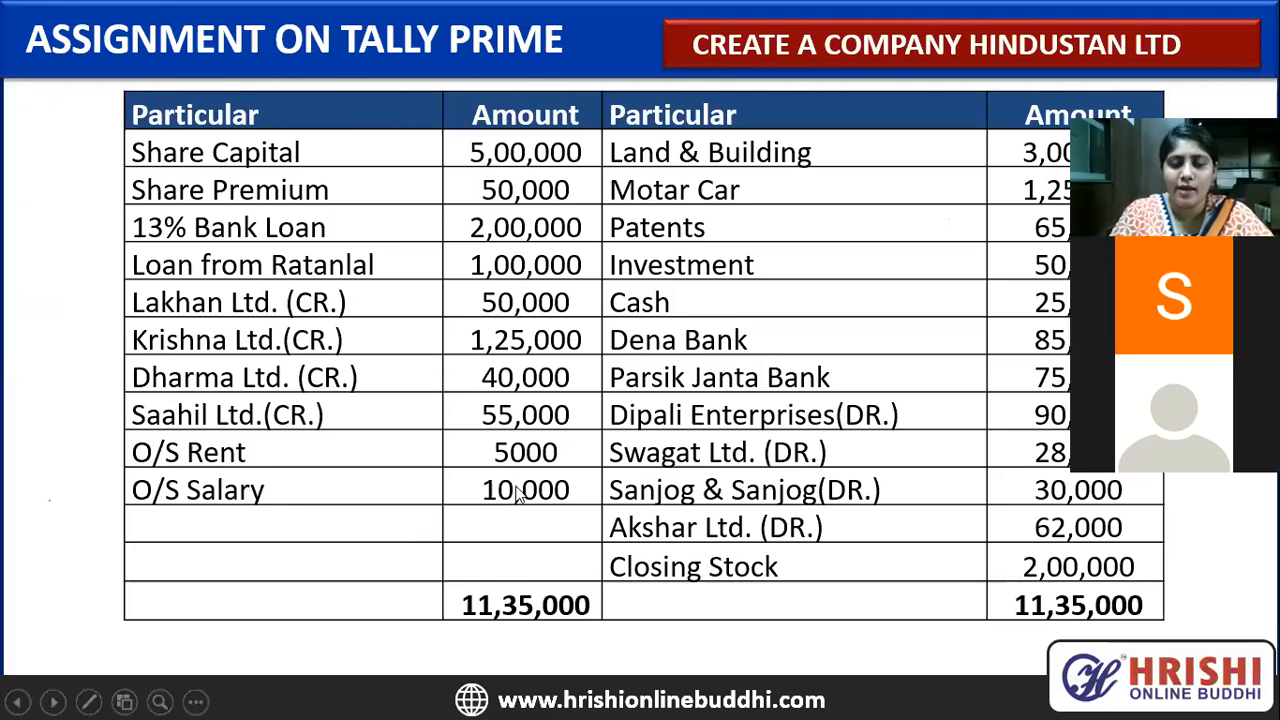
{"action": "key", "text": "alt+Tab"}
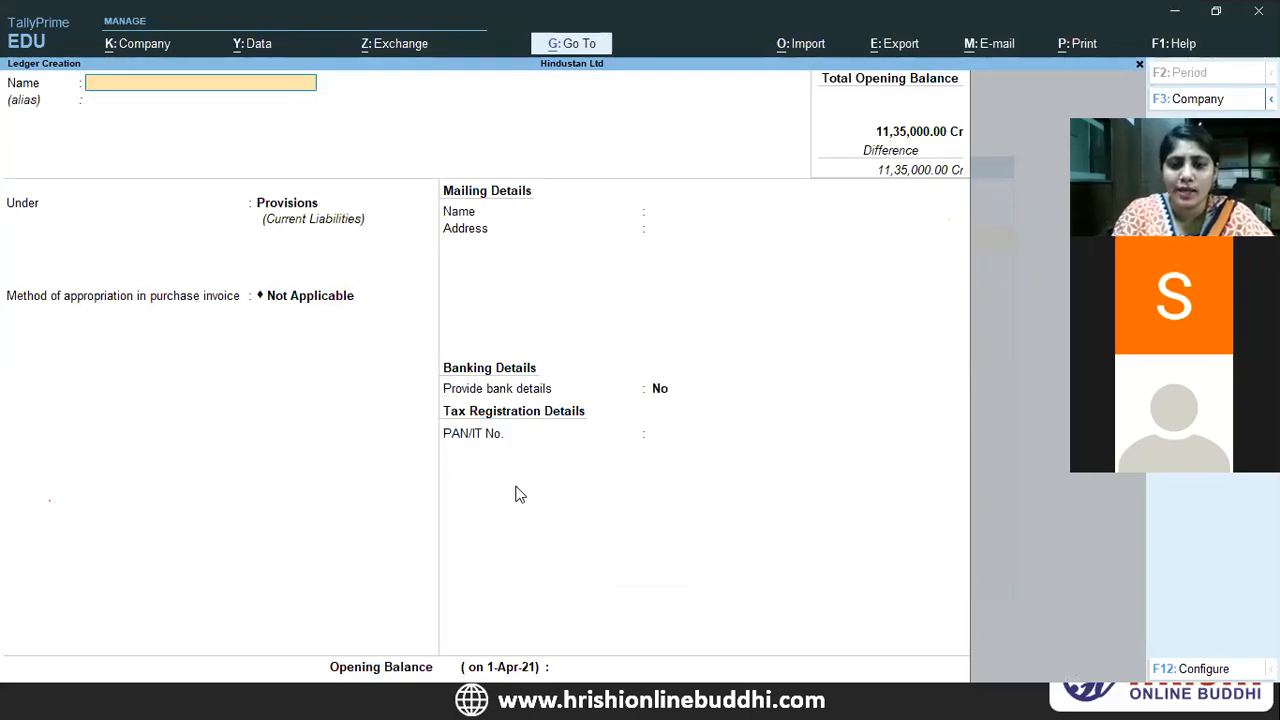
- Leave ledger creation and open Hindustan Ltd's Balance Sheet in detailed view, with the subgroups shown
{"action": "key", "text": "Escape"}
{"action": "key", "text": "Escape"}
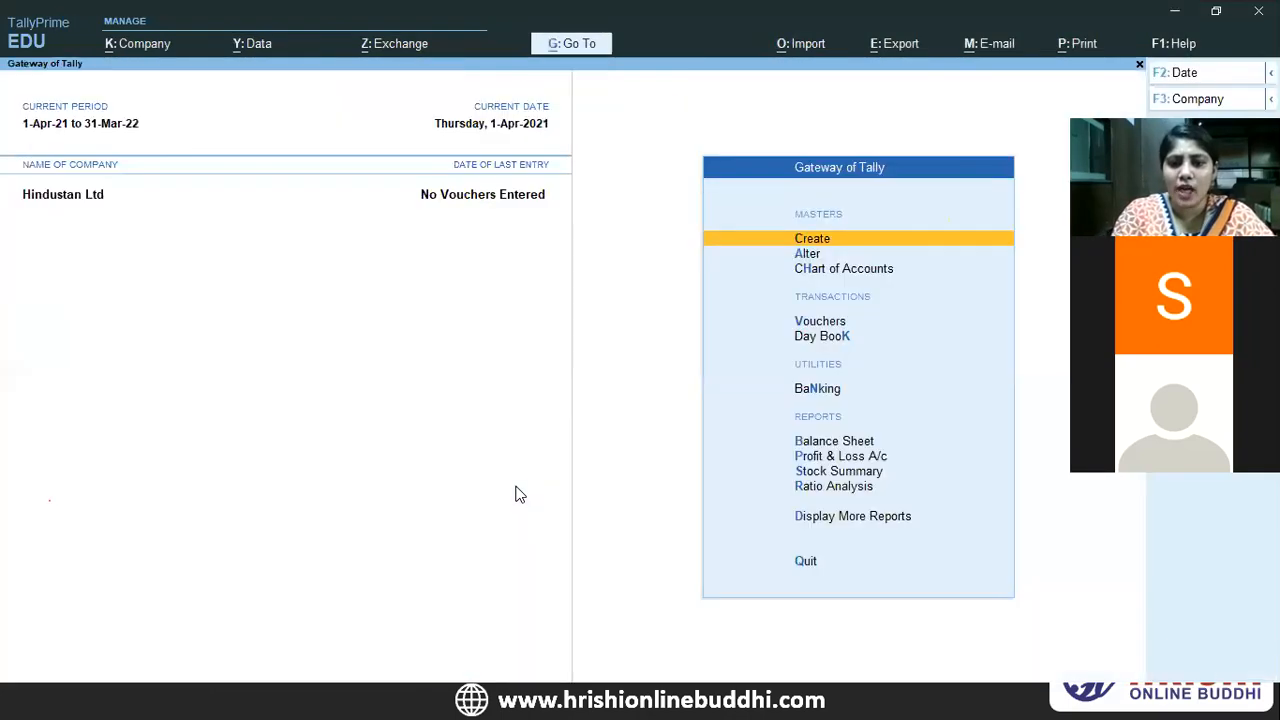
{"action": "key", "text": "Down"}
{"action": "key", "text": "Down"}
{"action": "key", "text": "Down"}
{"action": "key", "text": "Down"}
{"action": "key", "text": "Down"}
{"action": "key", "text": "Down"}
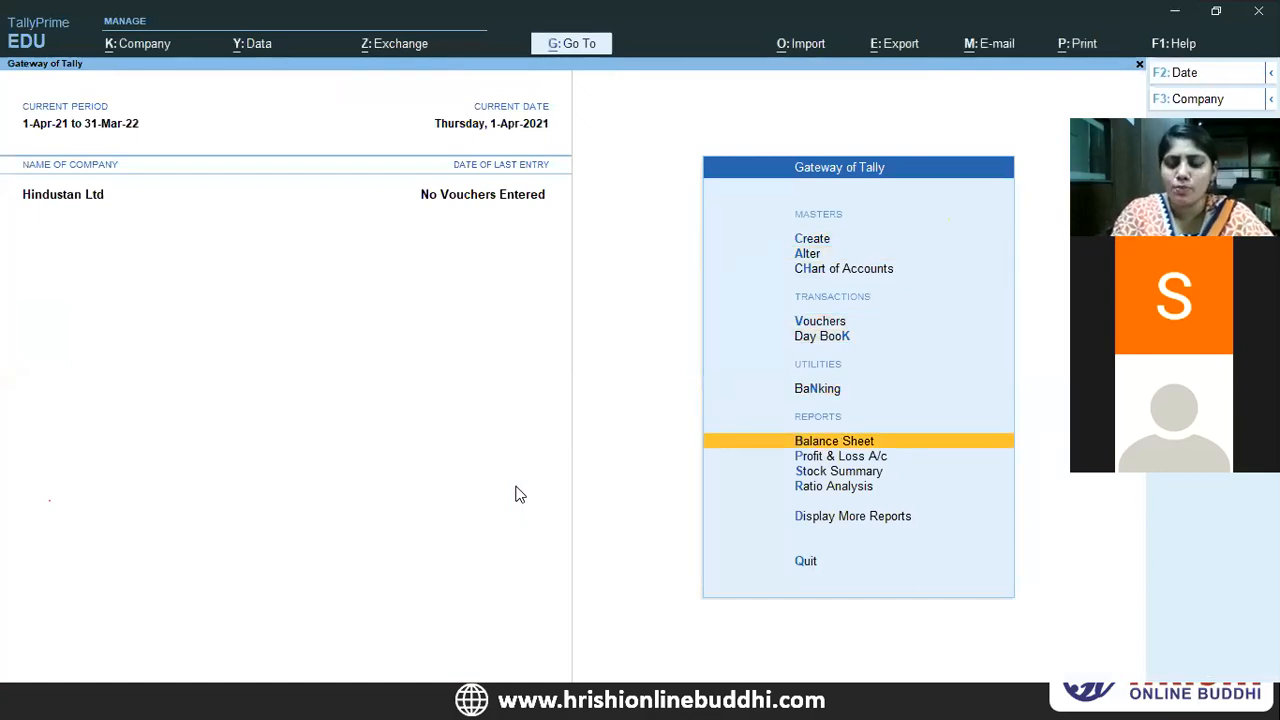
{"action": "key", "text": "Return"}
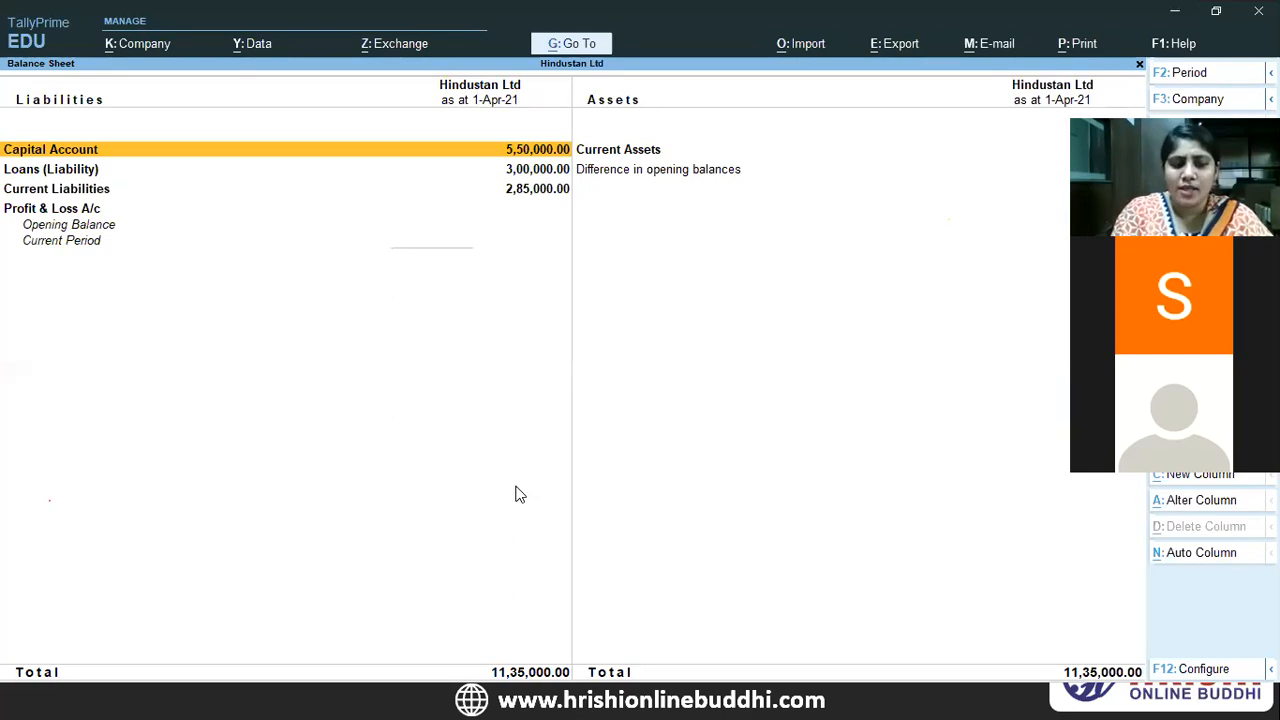
{"action": "key", "text": "alt"}
{"action": "key", "text": "alt+F1"}
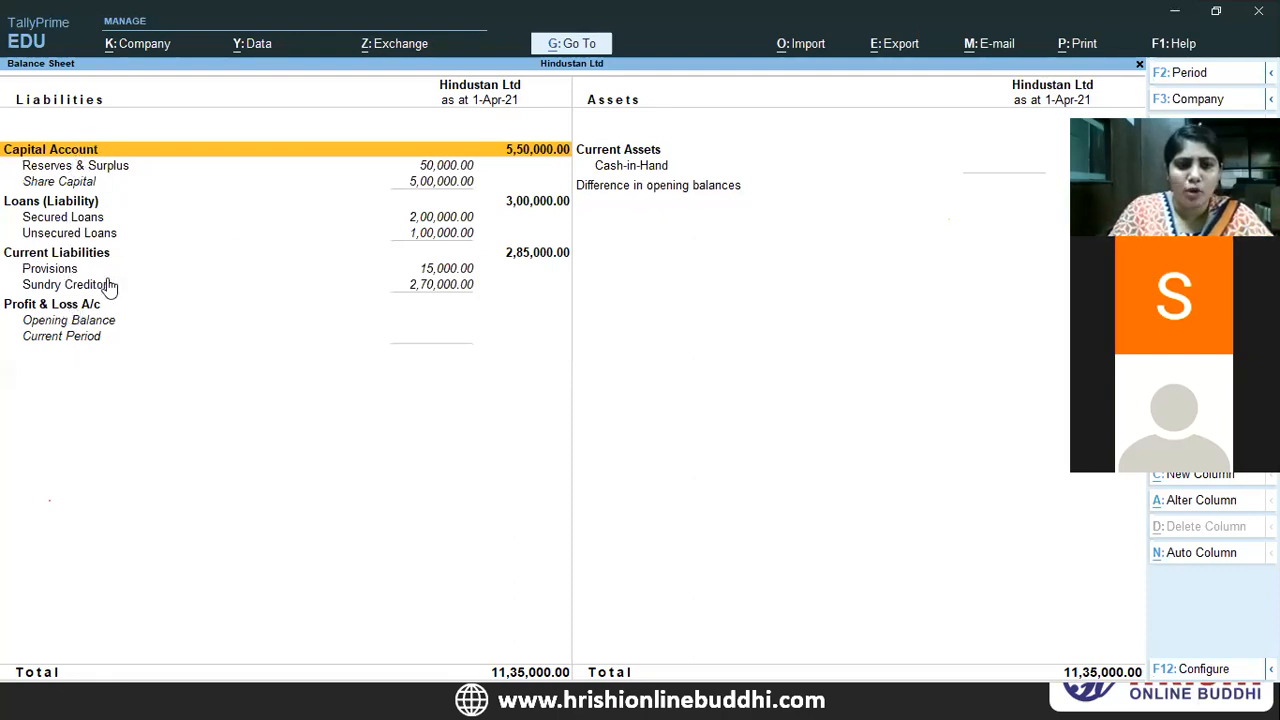
- Review the liability groups and their balances in the Balance Sheet, including the individual ledgers under Sundry Creditors, and check the assets side
{"action": "left_click", "coordinate": [352, 172]}
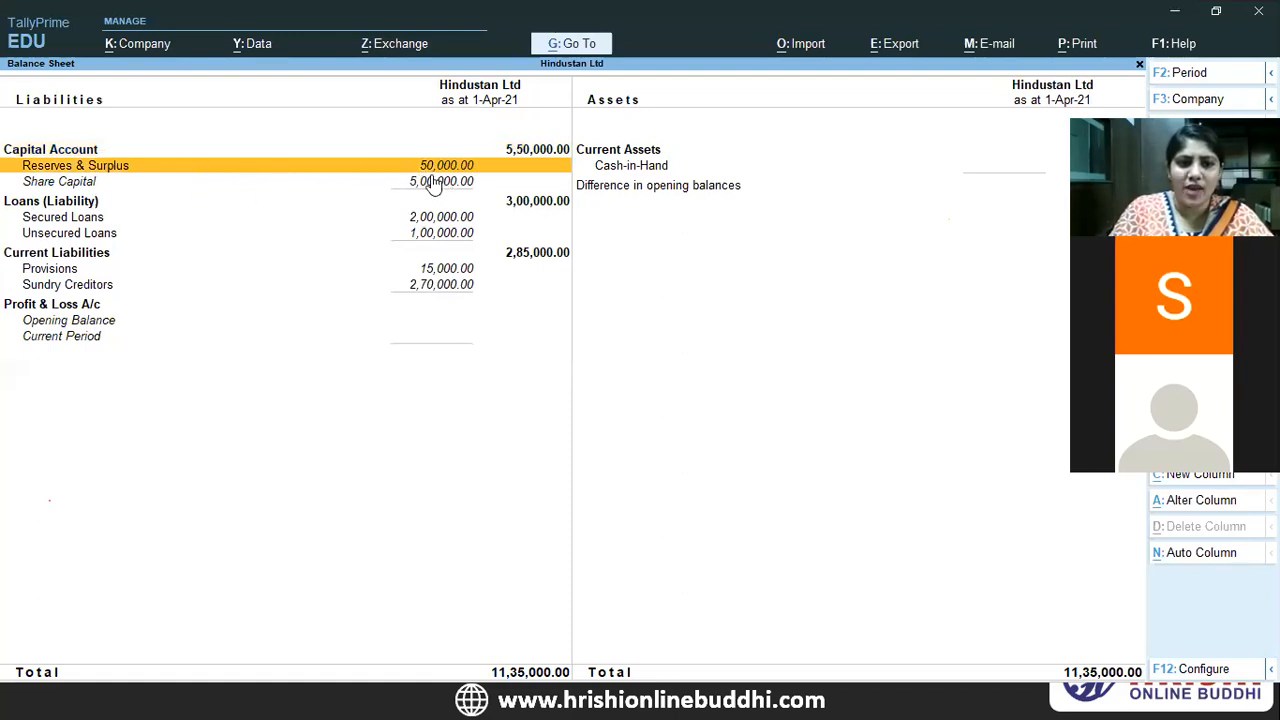
{"action": "left_click", "coordinate": [537, 155]}
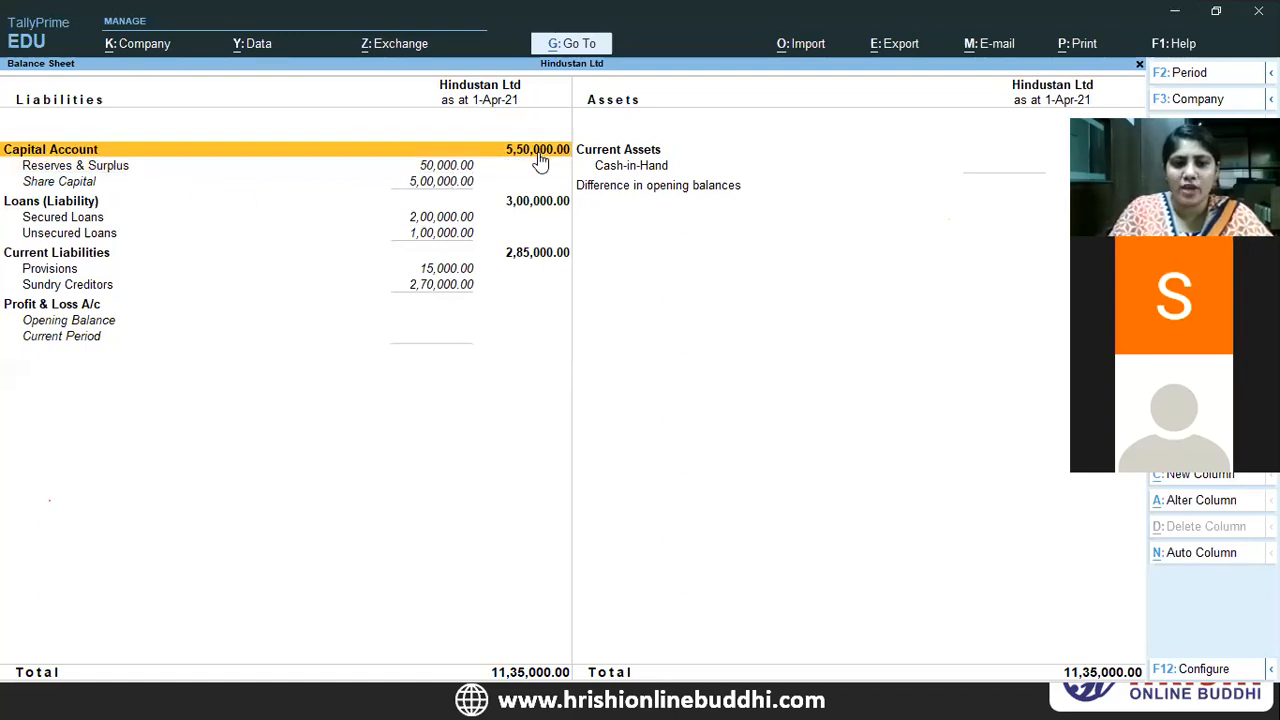
{"action": "left_click", "coordinate": [60, 220]}
{"action": "left_click", "coordinate": [62, 236]}
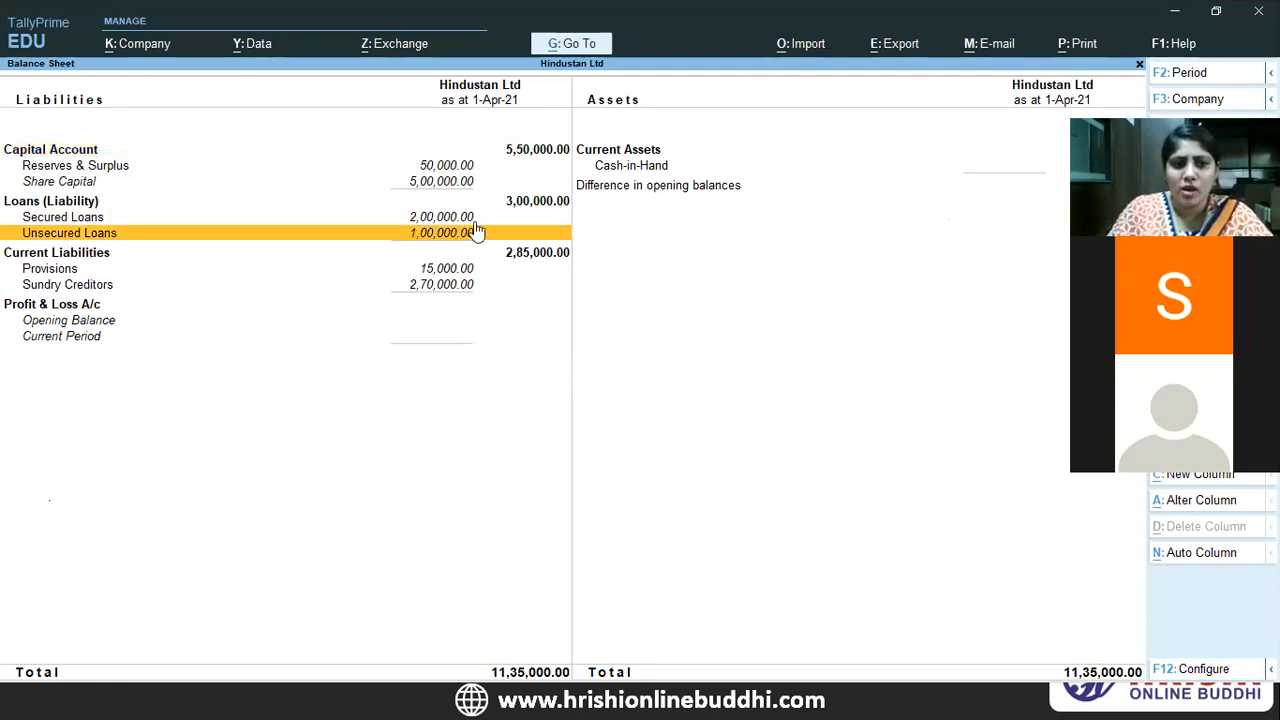
{"action": "left_click", "coordinate": [80, 270]}
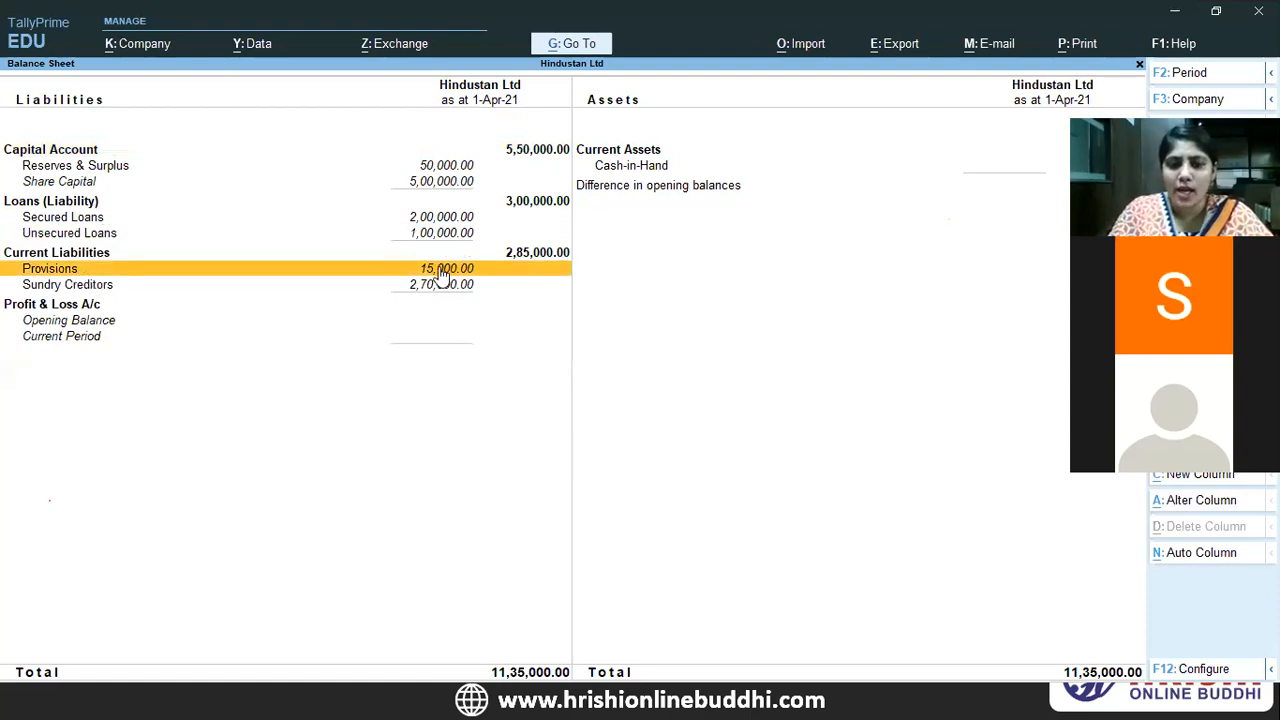
{"action": "left_click", "coordinate": [92, 287]}
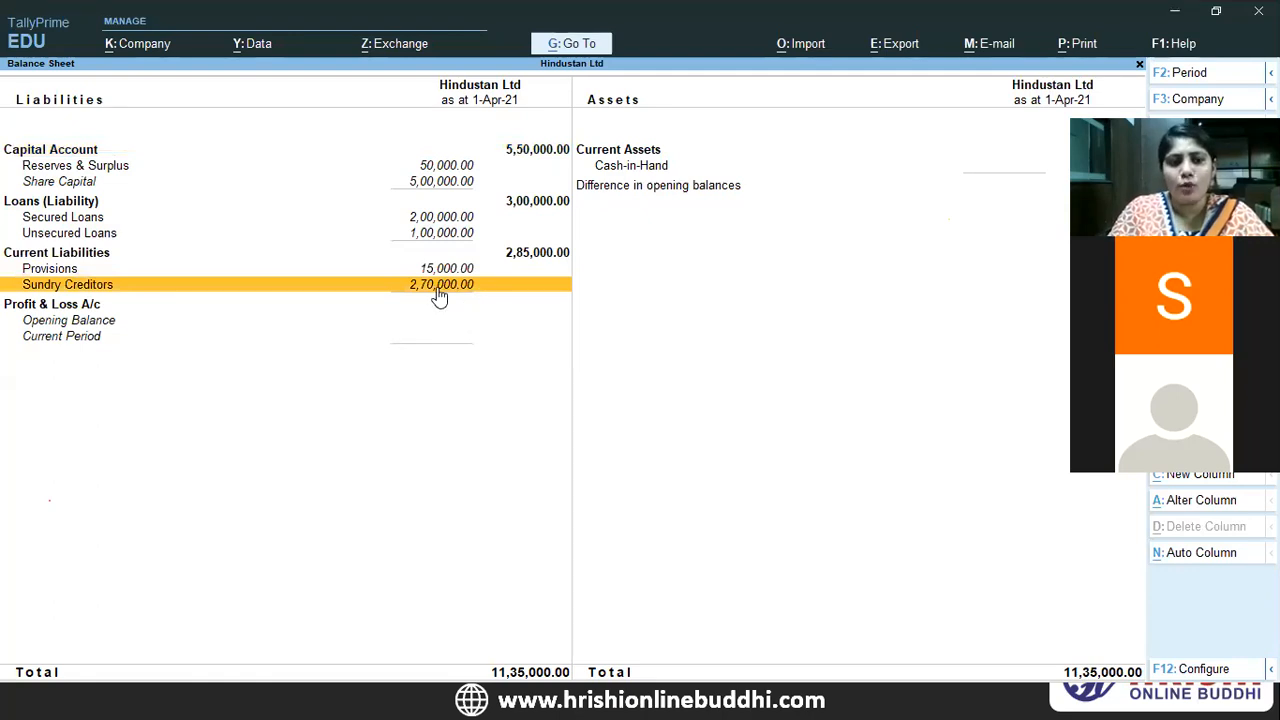
{"action": "left_click", "coordinate": [441, 289]}
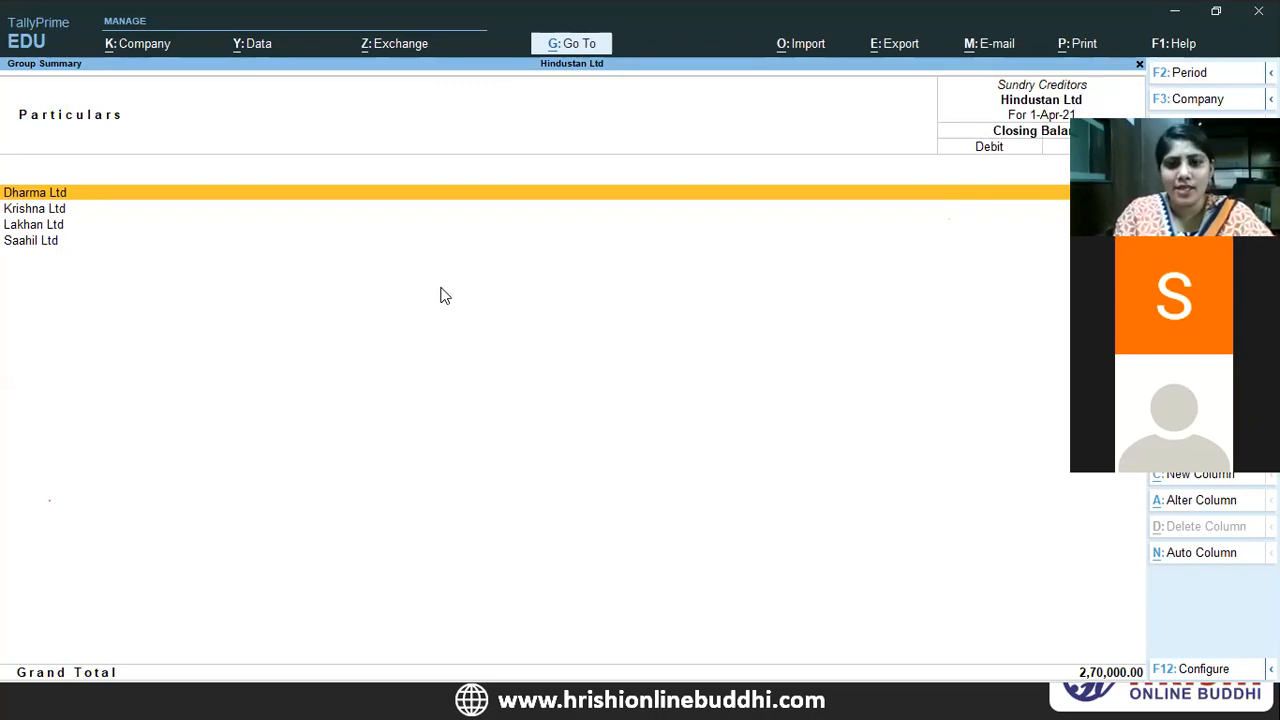
{"action": "key", "text": "Escape"}
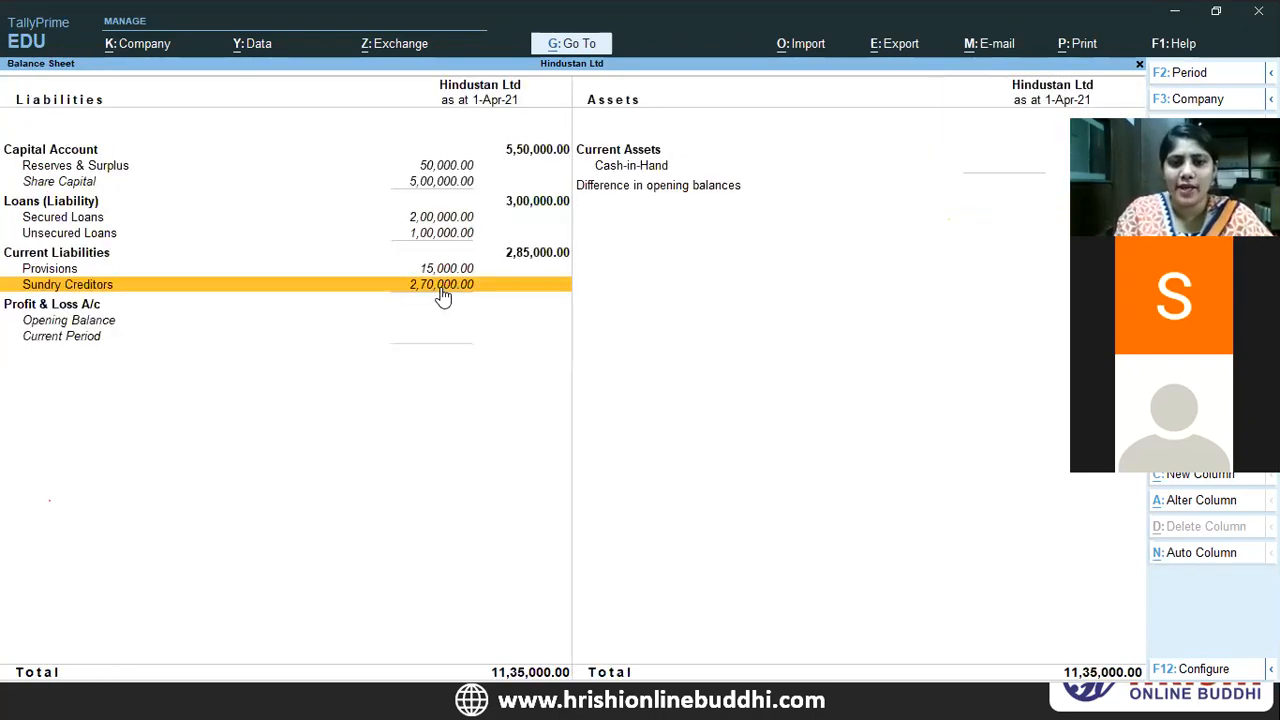
{"action": "key", "text": "Right"}
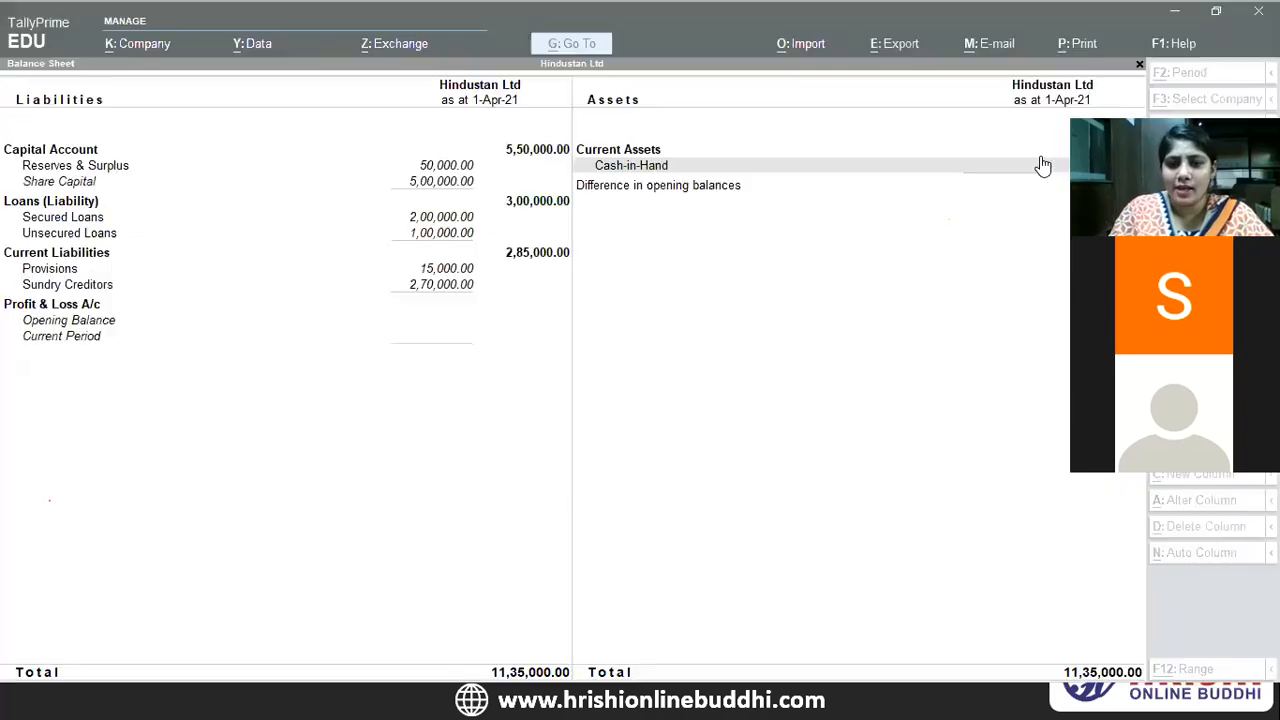
- Close the Balance Sheet and open a blank ledger creation form for the asset ledgers
{"action": "key", "text": "Escape"}
{"action": "key", "text": "Up"}
{"action": "key", "text": "Up"}
{"action": "key", "text": "Up"}
{"action": "key", "text": "Up"}
{"action": "key", "text": "Up"}
{"action": "key", "text": "Up"}
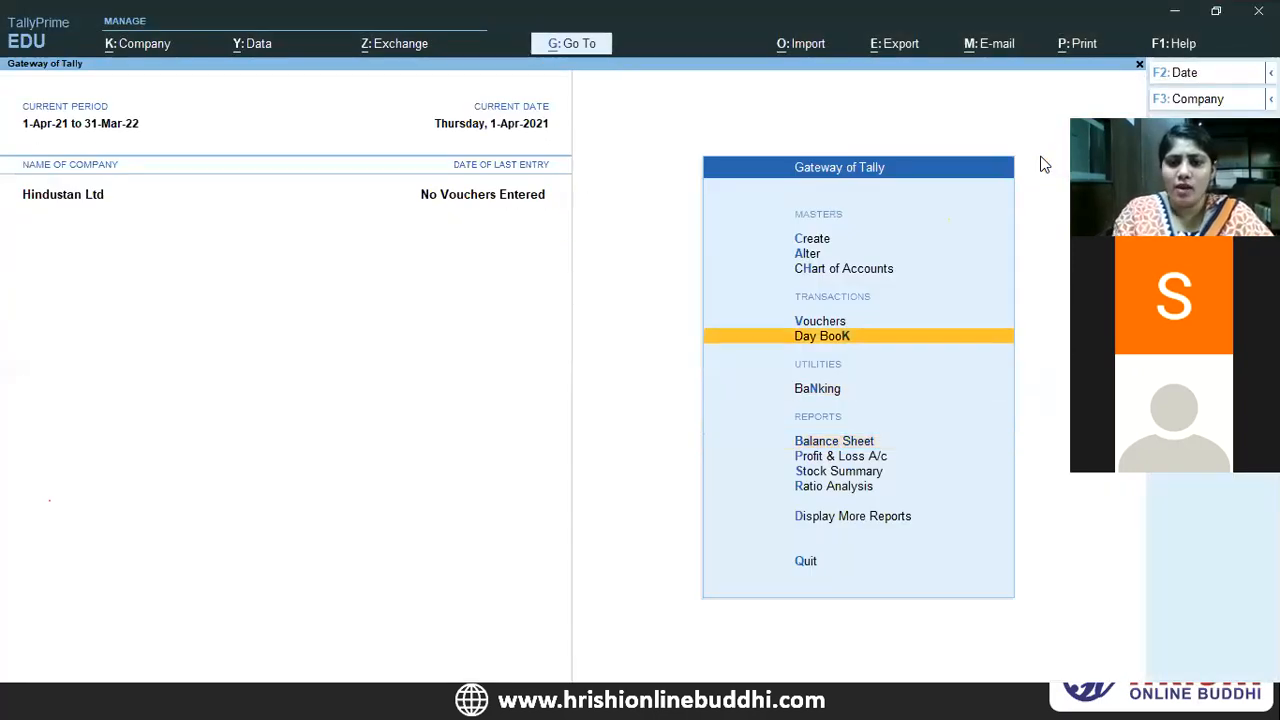
{"action": "key", "text": "Return"}
{"action": "key", "text": "Down"}
{"action": "key", "text": "Return"}
- Name the new ledger Land & Building and place it under Fixed Assets
{"action": "type", "text": "Land &"}
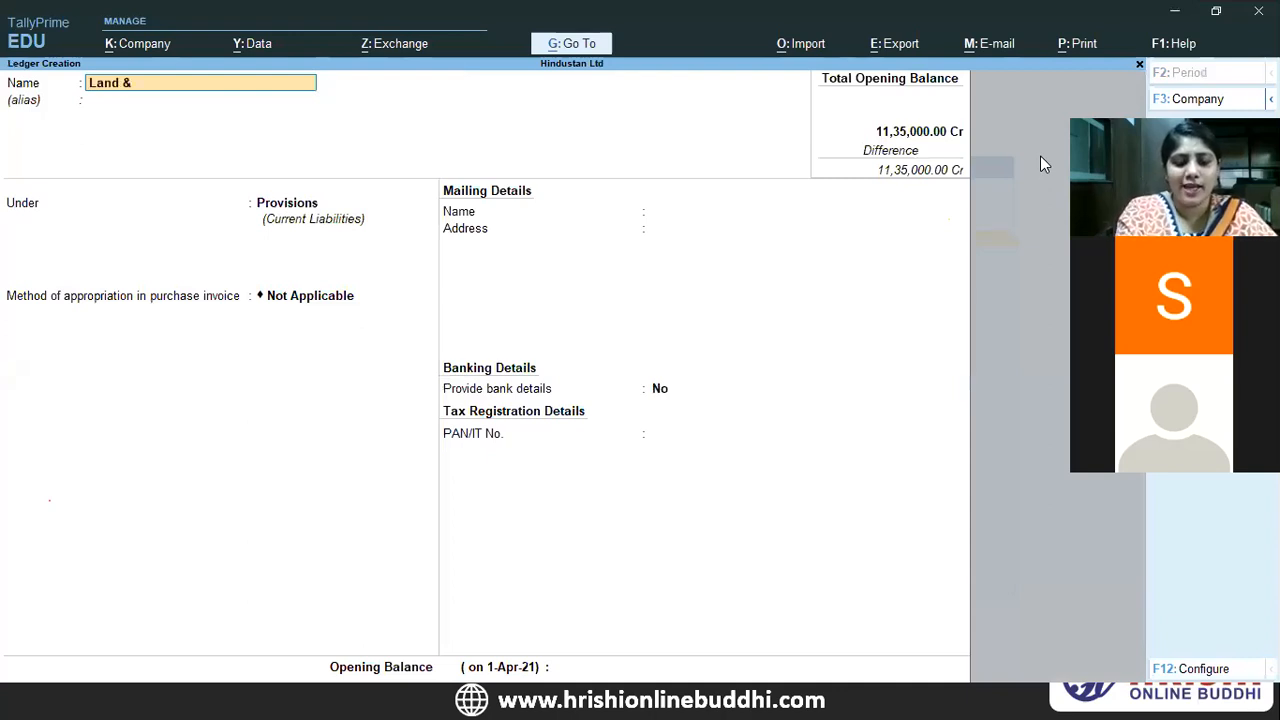
{"action": "type", "text": " building"}
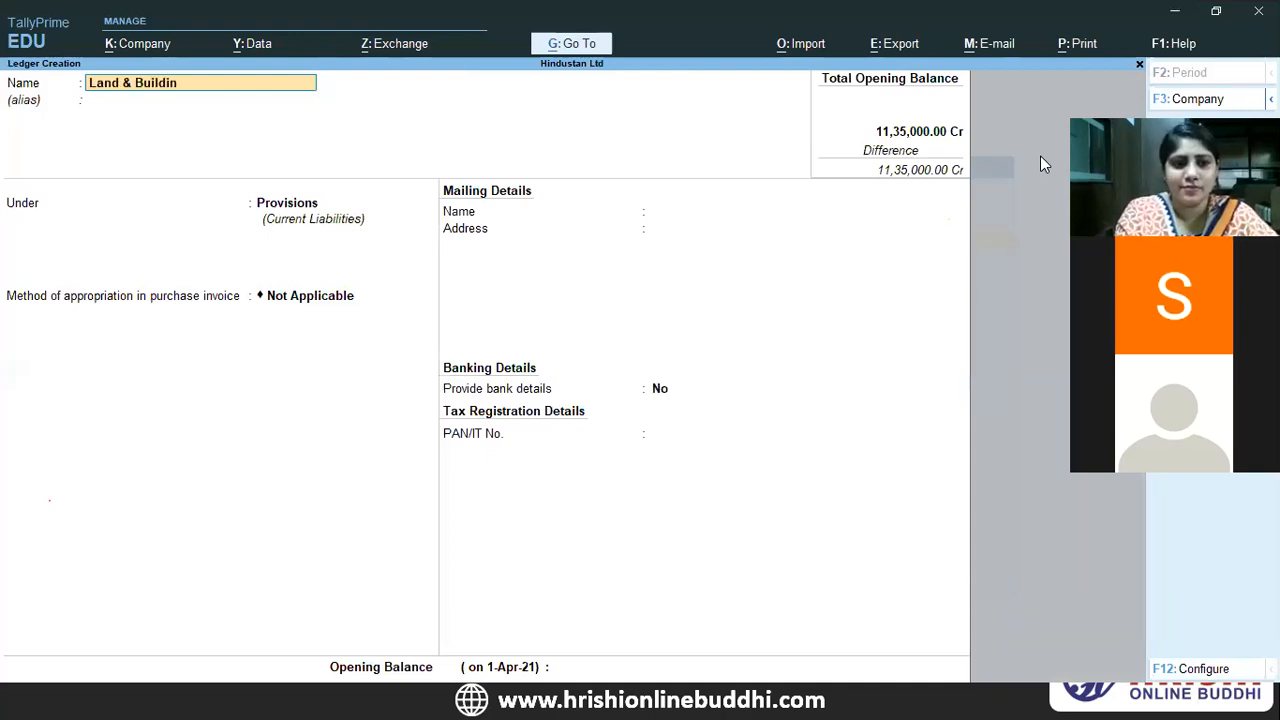
{"action": "key", "text": "Return"}
{"action": "type", "text": "F"}
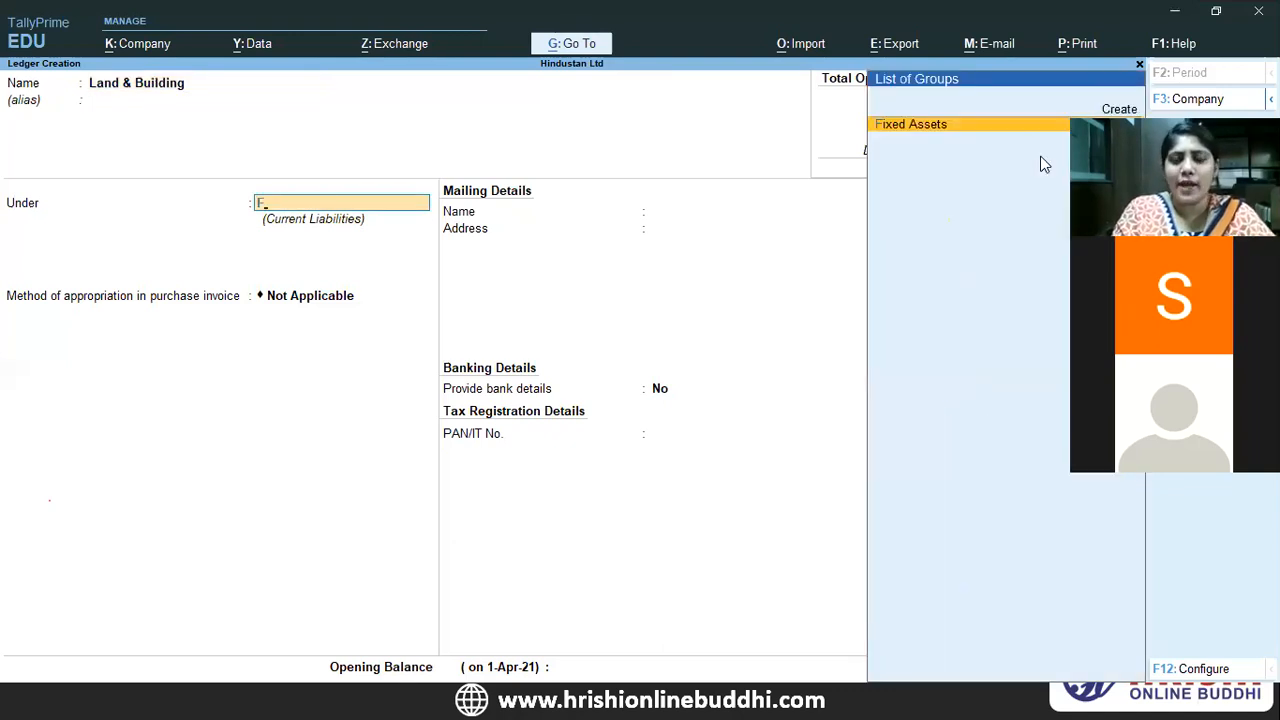
{"action": "key", "text": "Return"}
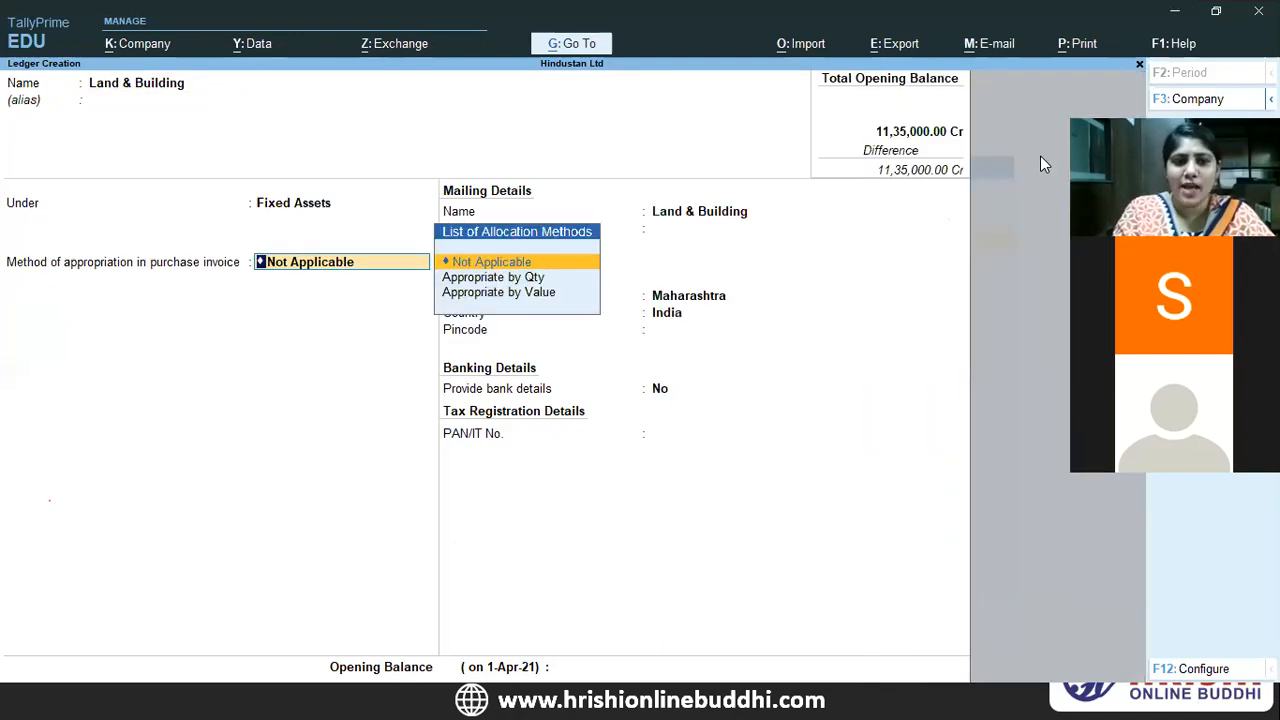
- Keep Land & Building's appropriation method as Not Applicable and accept its mailing details with state Maharashtra, country India and no bank details
{"action": "key", "text": "Return"}
{"action": "key", "text": "Return"}
{"action": "key", "text": "Return"}
{"action": "key", "text": "Return"}
{"action": "key", "text": "Return"}
{"action": "key", "text": "Return"}
{"action": "key", "text": "Return"}
{"action": "key", "text": "Return"}
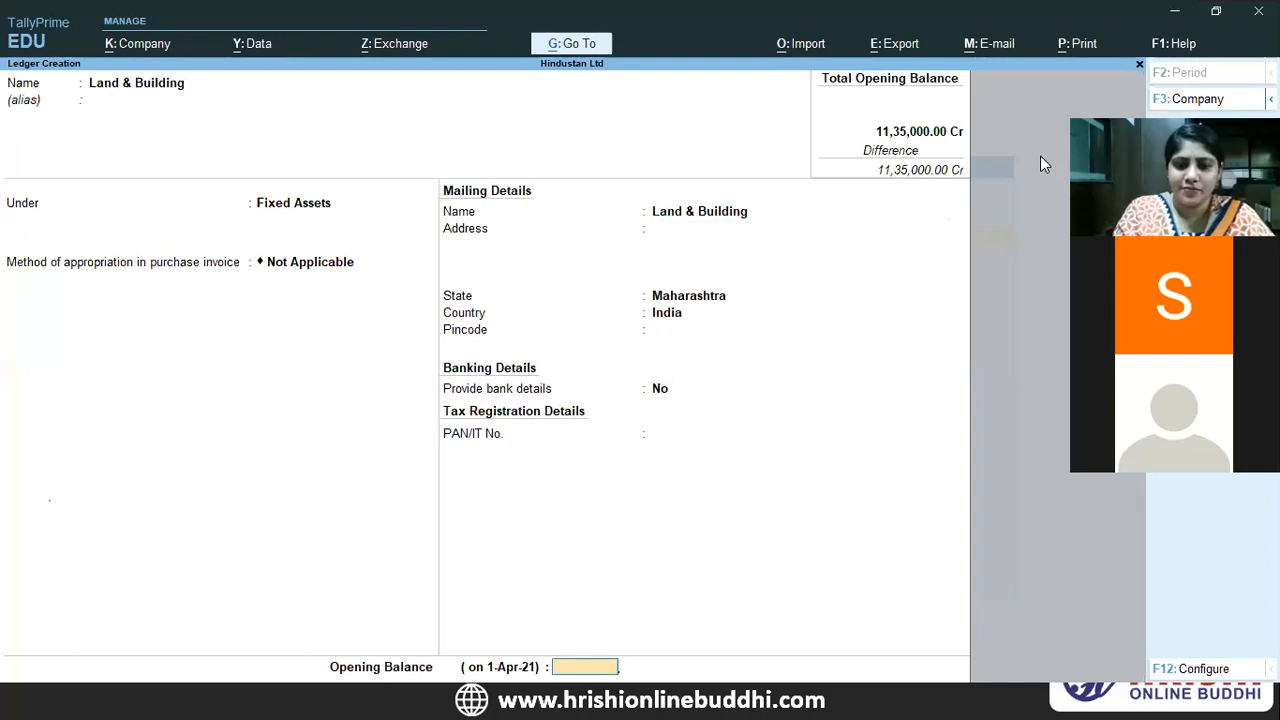
- Set Land & Building's opening balance to 3,00,000 Dr, as listed in the assignment, and save the ledger
{"action": "key", "text": "alt+Tab"}
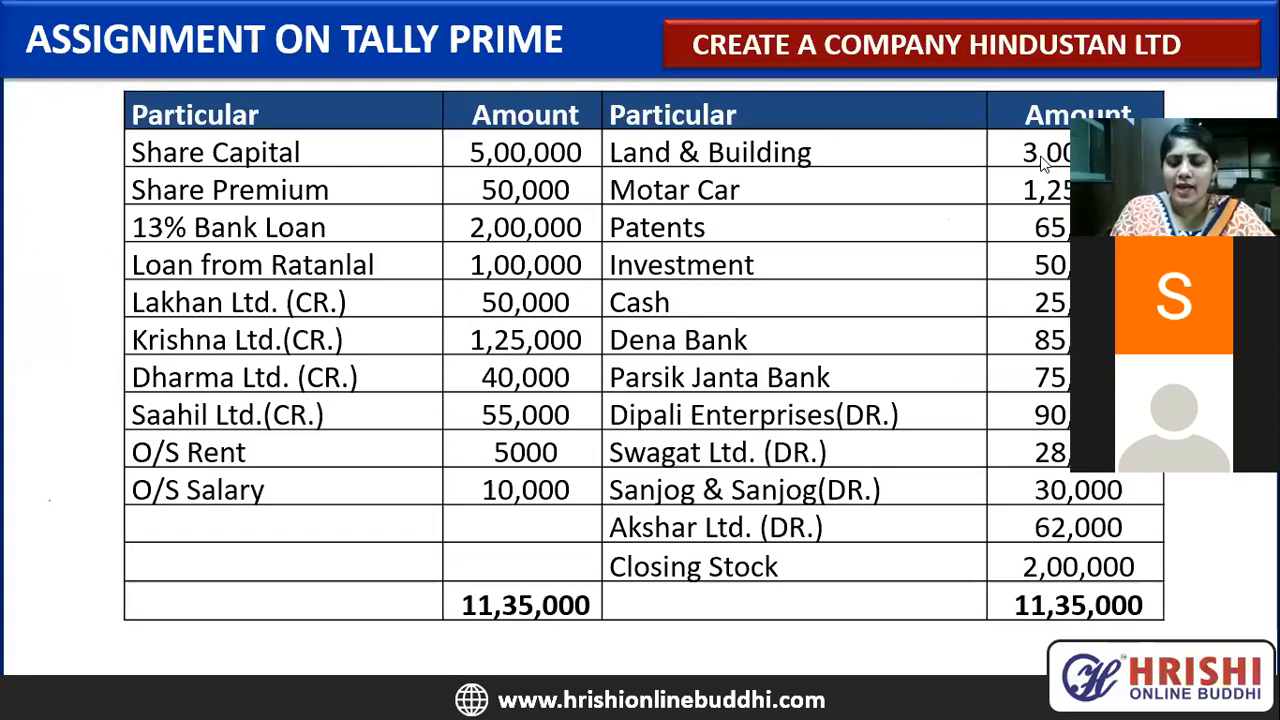
{"action": "key", "text": "alt+Tab"}
{"action": "type", "text": "300000"}
{"action": "key", "text": "Return"}
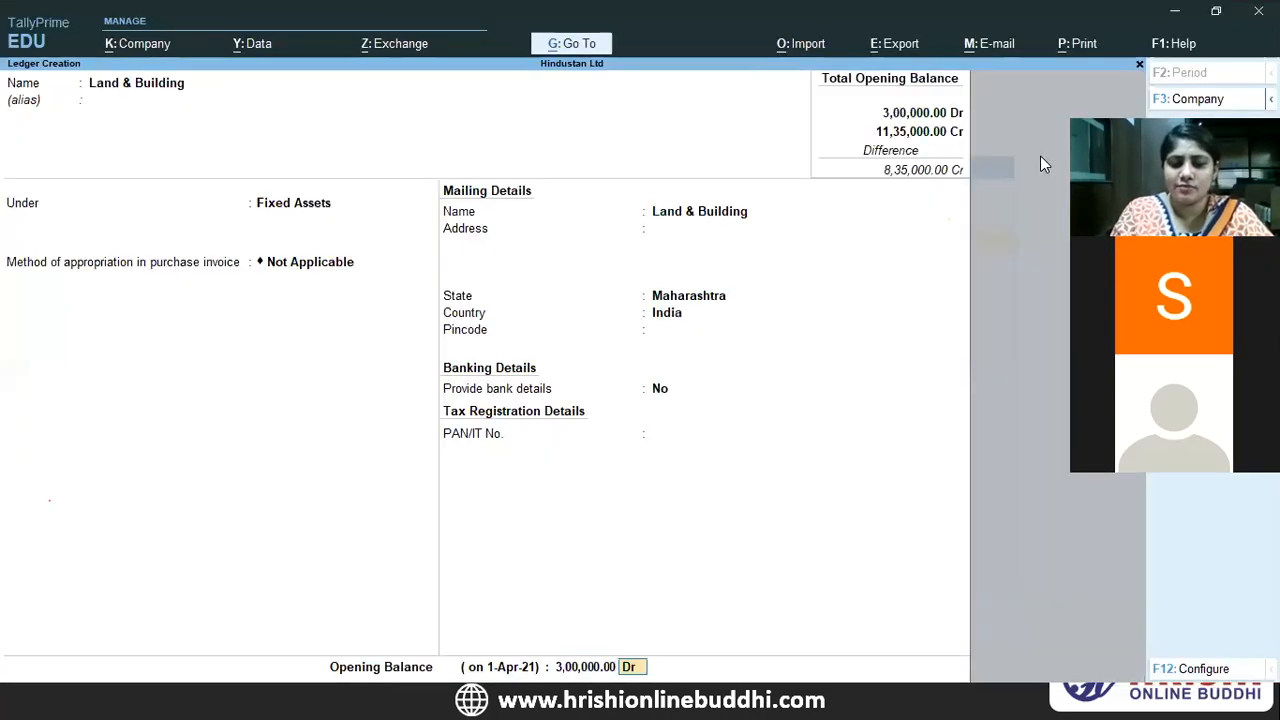
{"action": "key", "text": "Return"}
{"action": "key", "text": "n"}
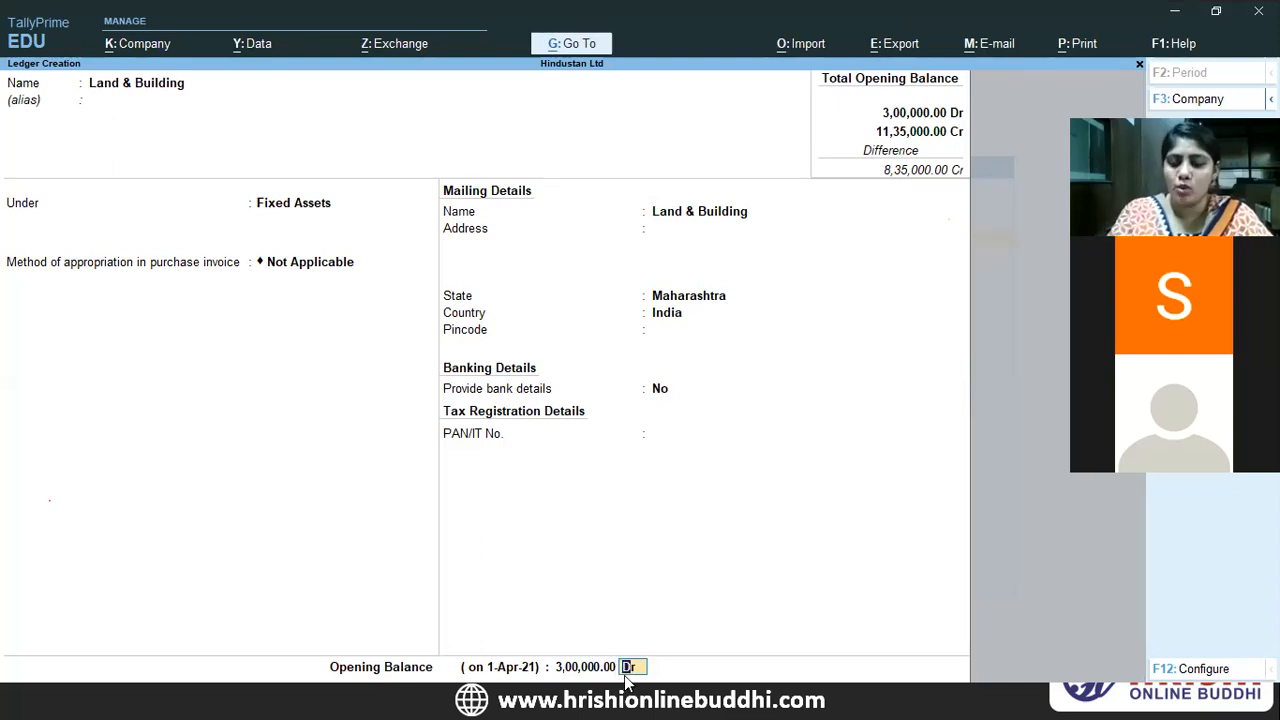
{"action": "key", "text": "Return"}
{"action": "key", "text": "y"}
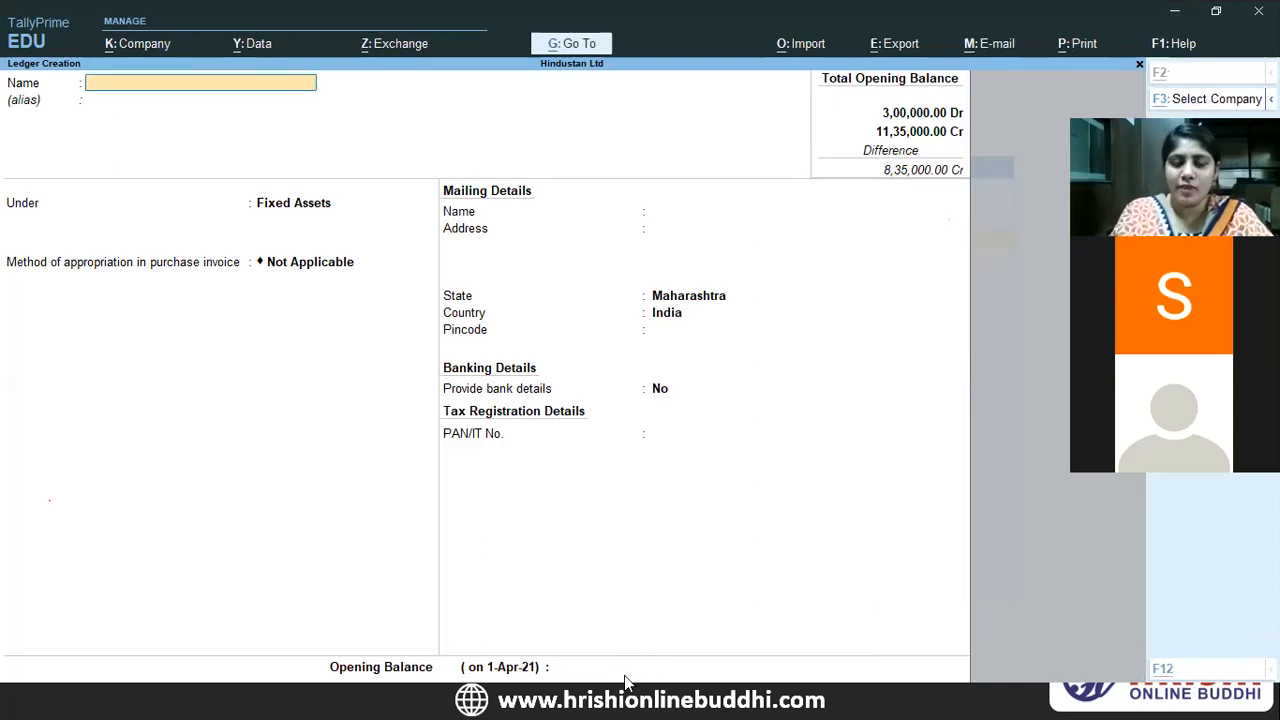
- Name the next ledger Motor Car, keep it under Fixed Assets, and accept its default appropriation, mailing and bank details
{"action": "key", "text": "alt+Tab"}
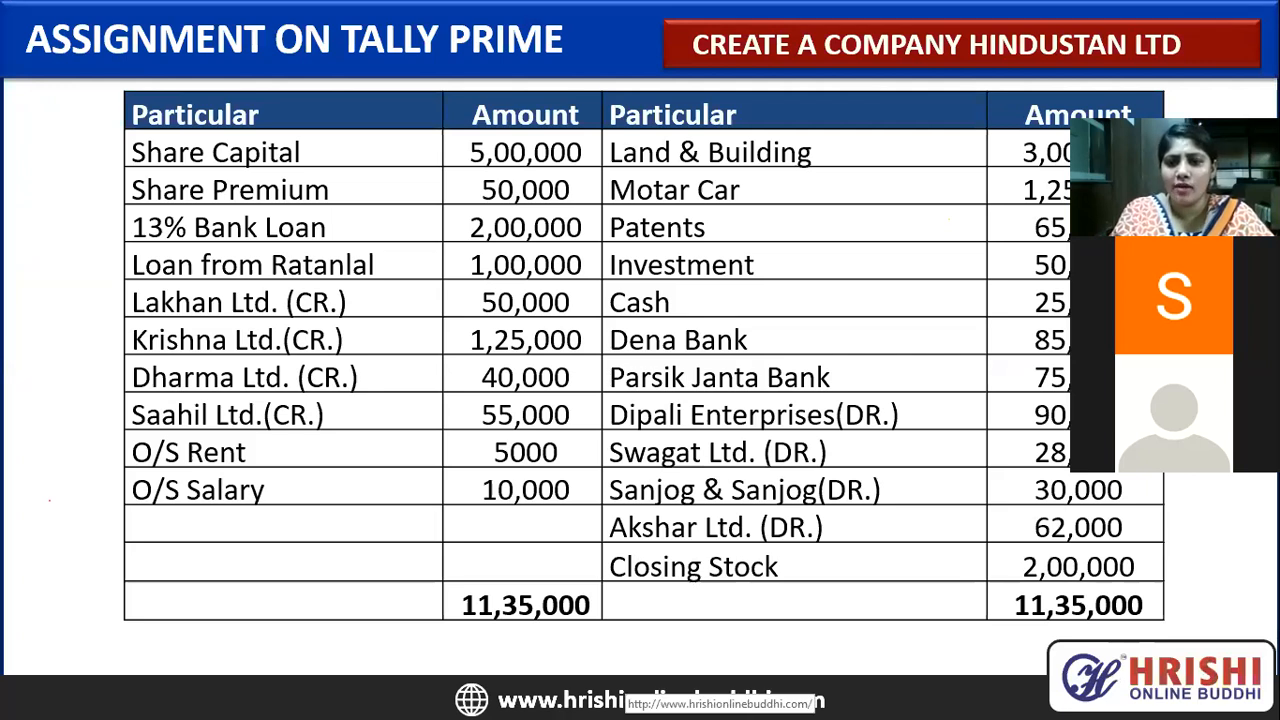
{"action": "key", "text": "alt+Tab"}
{"action": "type", "text": "Motor Car"}
{"action": "key", "text": "Return"}
{"action": "key", "text": "Return"}
{"action": "key", "text": "Return"}
{"action": "key", "text": "Return"}
{"action": "key", "text": "Return"}
{"action": "key", "text": "Return"}
{"action": "key", "text": "Return"}
{"action": "key", "text": "Return"}
{"action": "key", "text": "Return"}
- Set Motor Car's opening balance to 1,25,000 Dr and save the ledger
{"action": "type", "text": "1,25,000"}
{"action": "key", "text": "Return"}
{"action": "key", "text": "Return"}
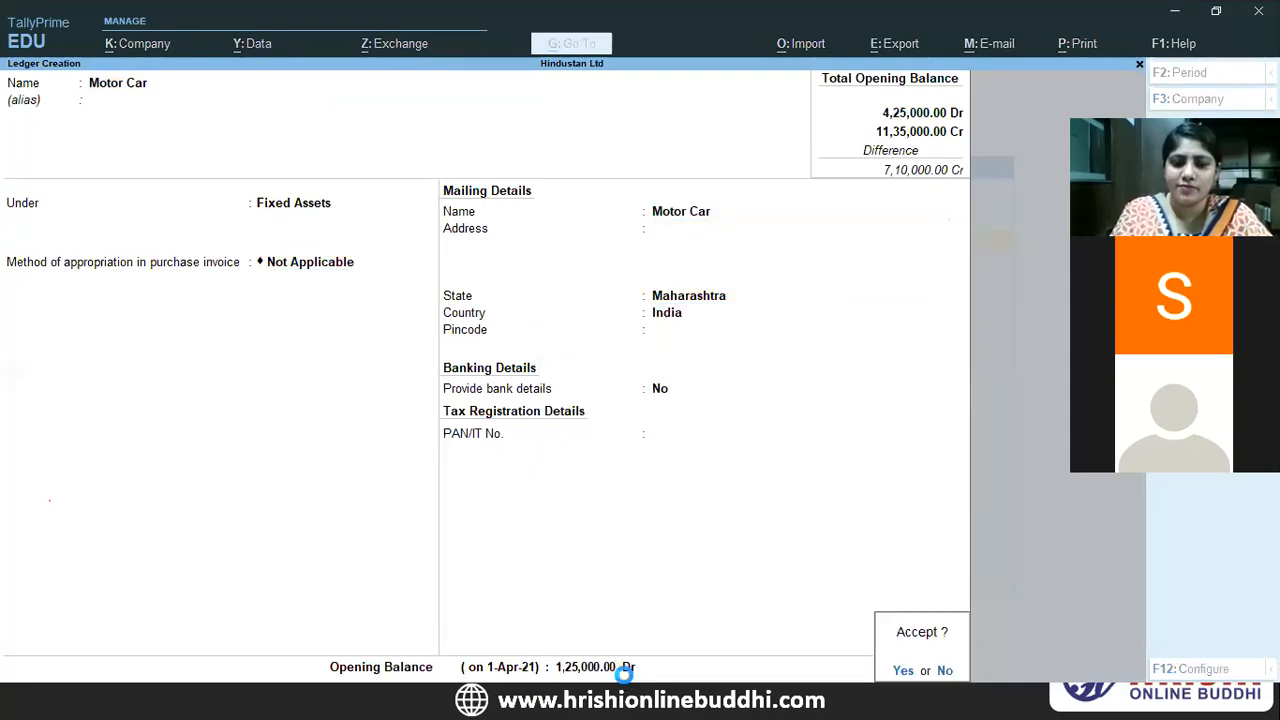
{"action": "key", "text": "Return"}
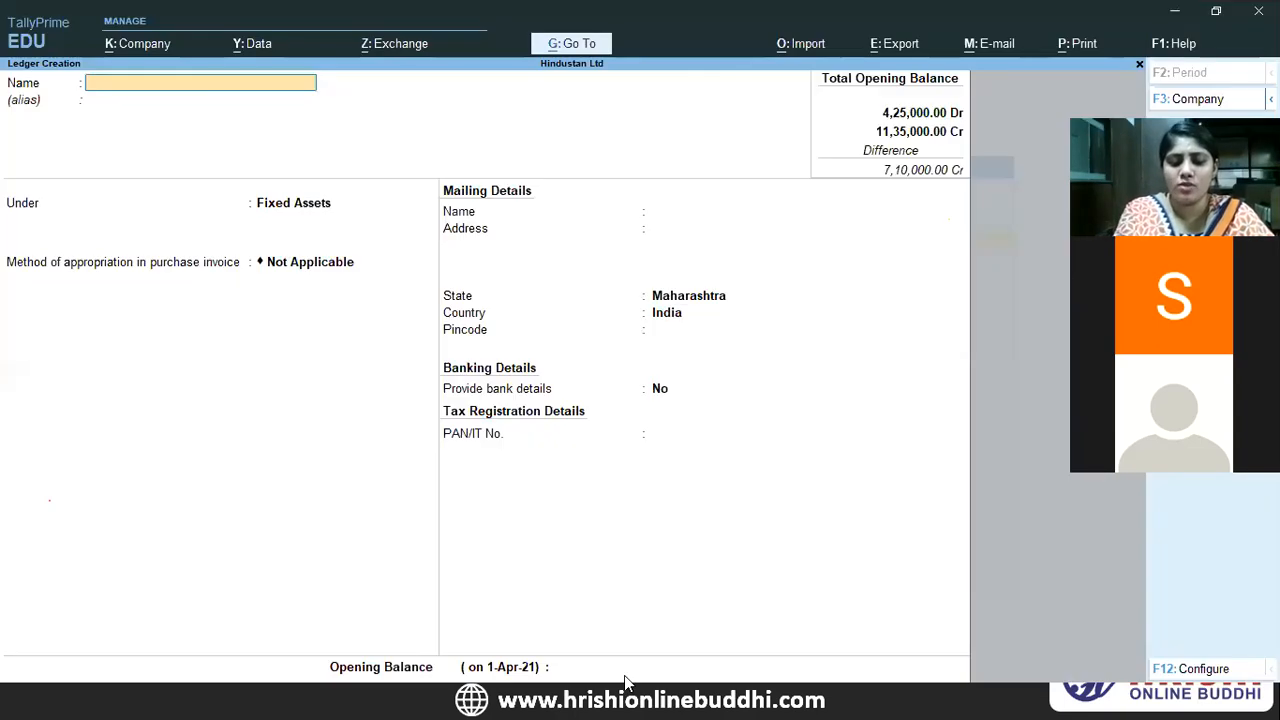
- Name the next ledger Patents, keep it under Fixed Assets, and accept its default appropriation, mailing and bank details
{"action": "type", "text": "Pate"}
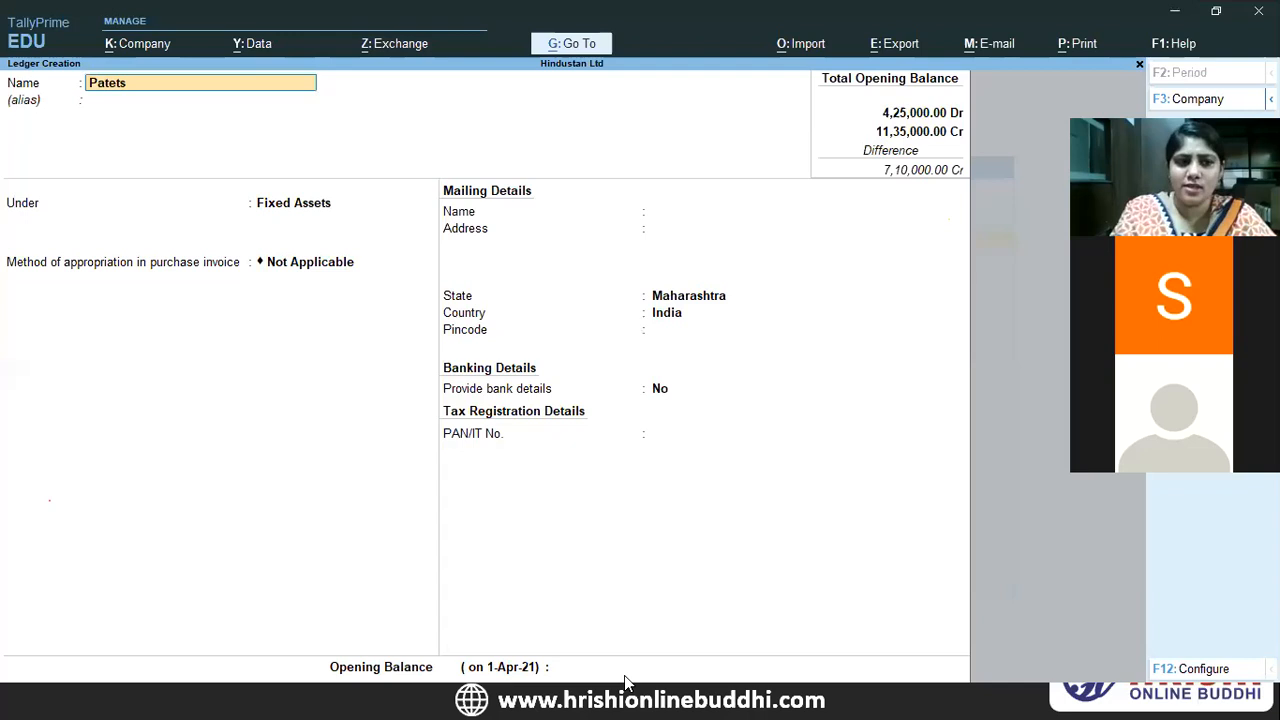
{"action": "type", "text": "n"}
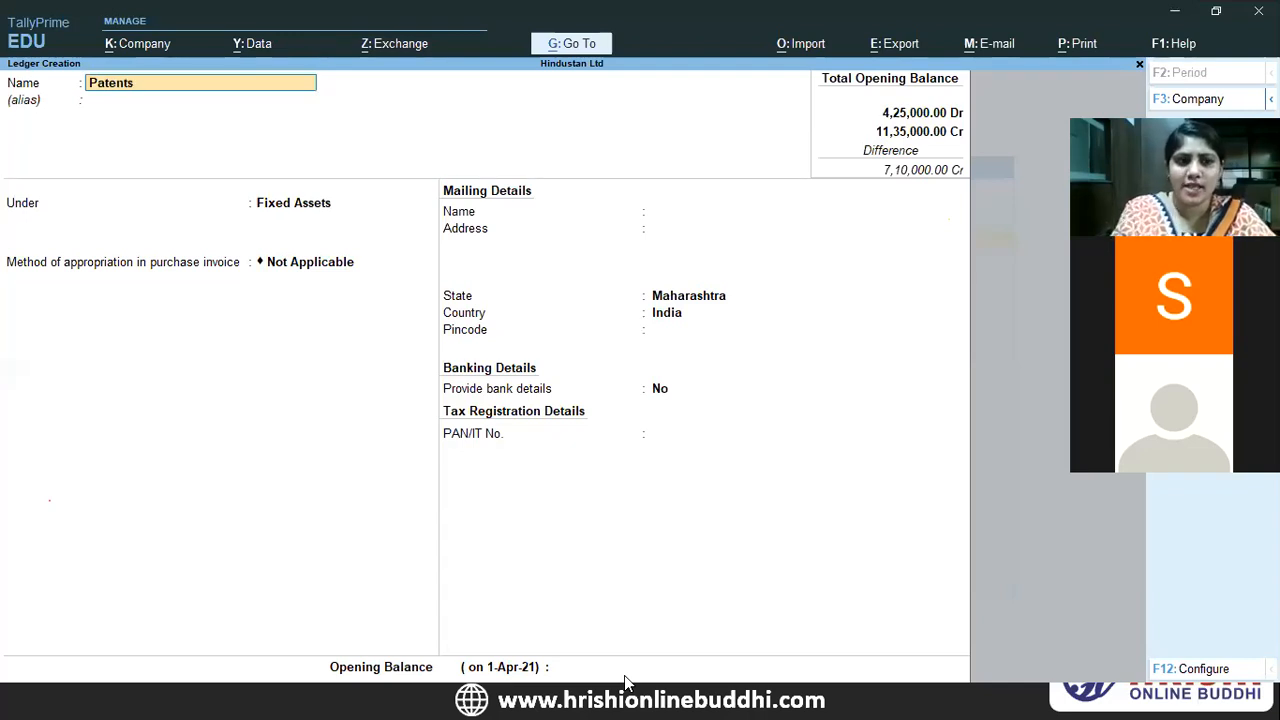
{"action": "key", "text": "Return"}
{"action": "key", "text": "Return"}
{"action": "key", "text": "Return"}
{"action": "key", "text": "Return"}
{"action": "key", "text": "Return"}
{"action": "key", "text": "Return"}
{"action": "key", "text": "Return"}
{"action": "key", "text": "Return"}
{"action": "key", "text": "Return"}
{"action": "key", "text": "Return"}
{"action": "key", "text": "Return"}
- Set Patents' opening balance to 65,000 Dr and save the ledger
{"action": "type", "text": "65,000"}
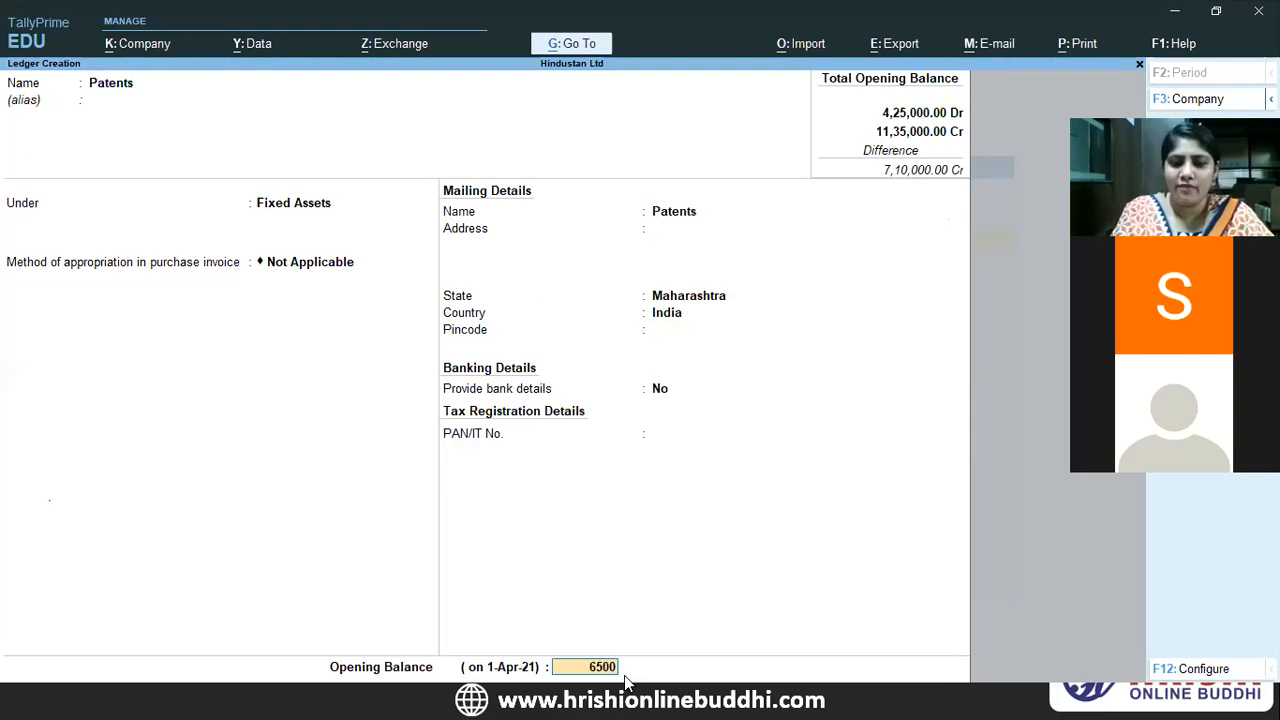
{"action": "key", "text": "Return"}
{"action": "key", "text": "Return"}
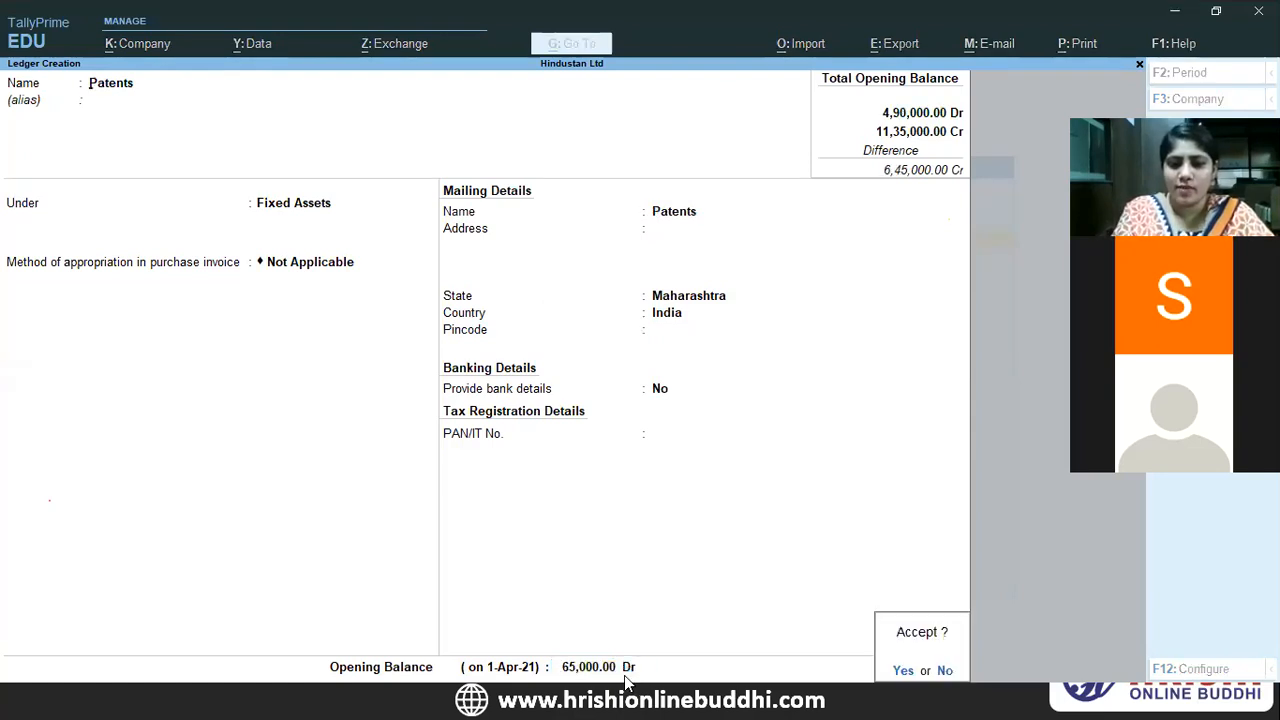
{"action": "key", "text": "Return"}
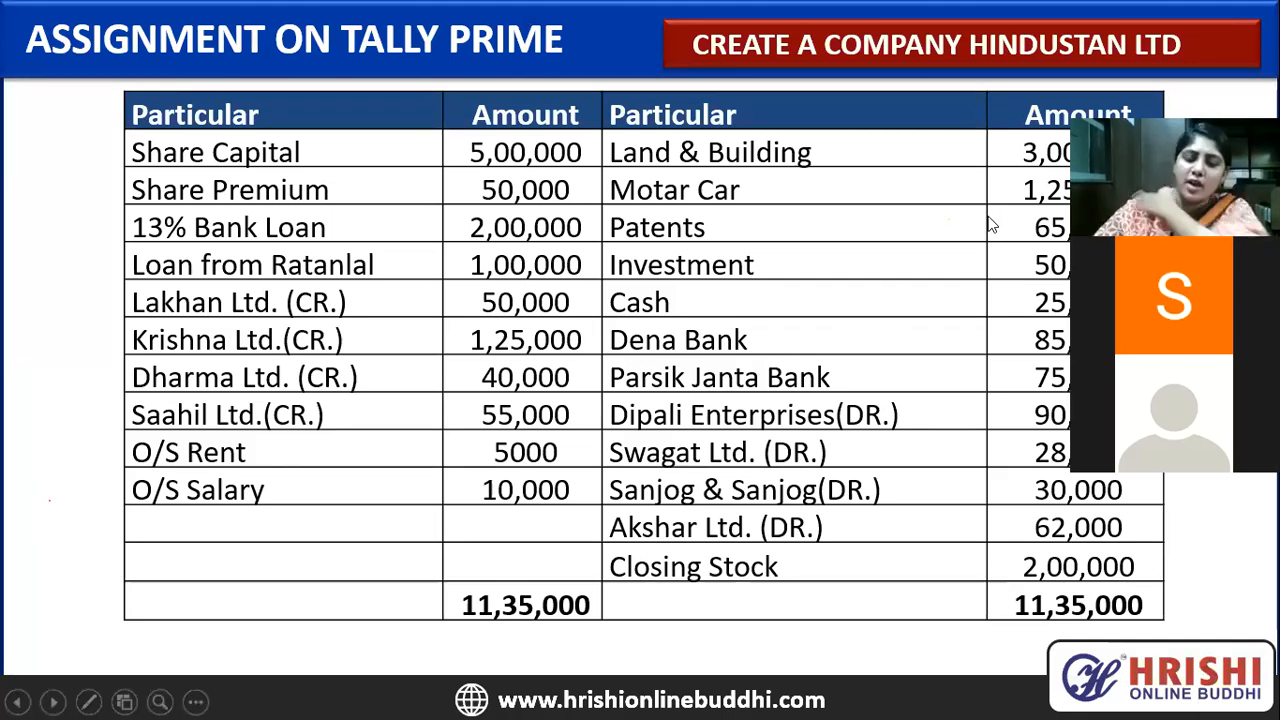
- Name the next ledger Investment, place it under the Investments group, and accept its default appropriation, mailing and bank details
{"action": "key", "text": "alt+Tab"}
{"action": "type", "text": "Investmet"}
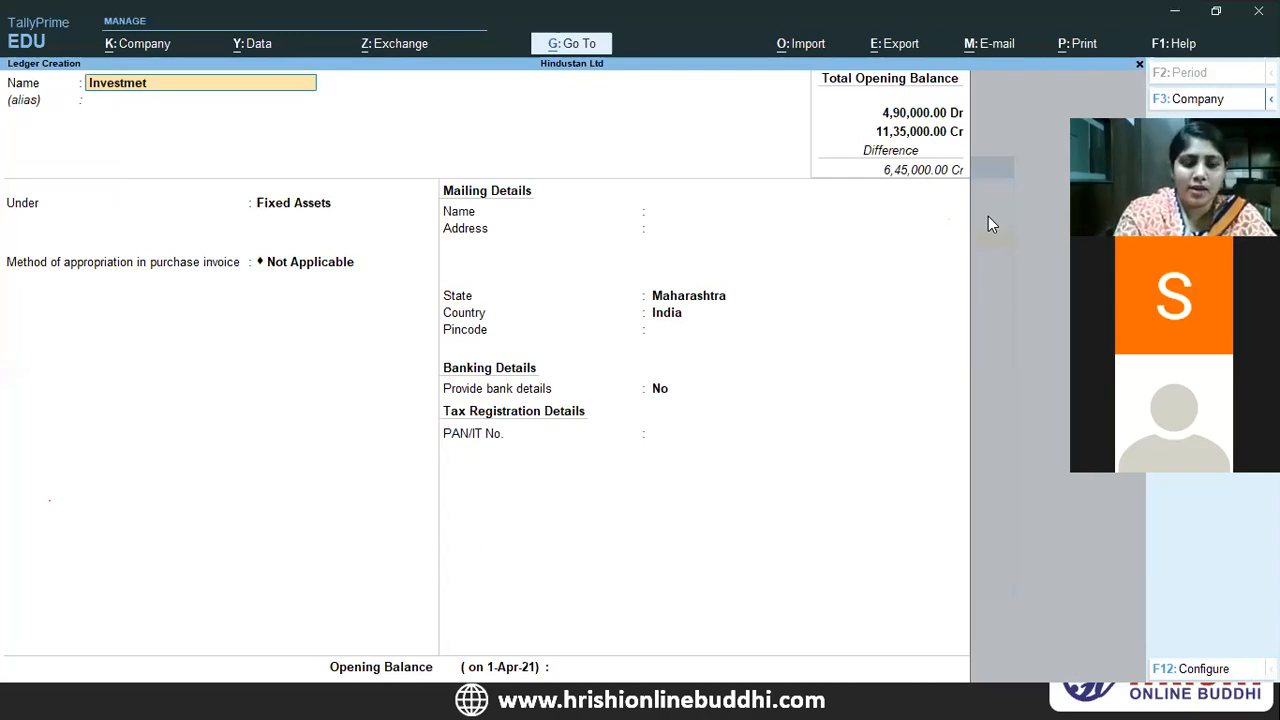
{"action": "type", "text": "t"}
{"action": "key", "text": "Return"}
{"action": "key", "text": "Return"}
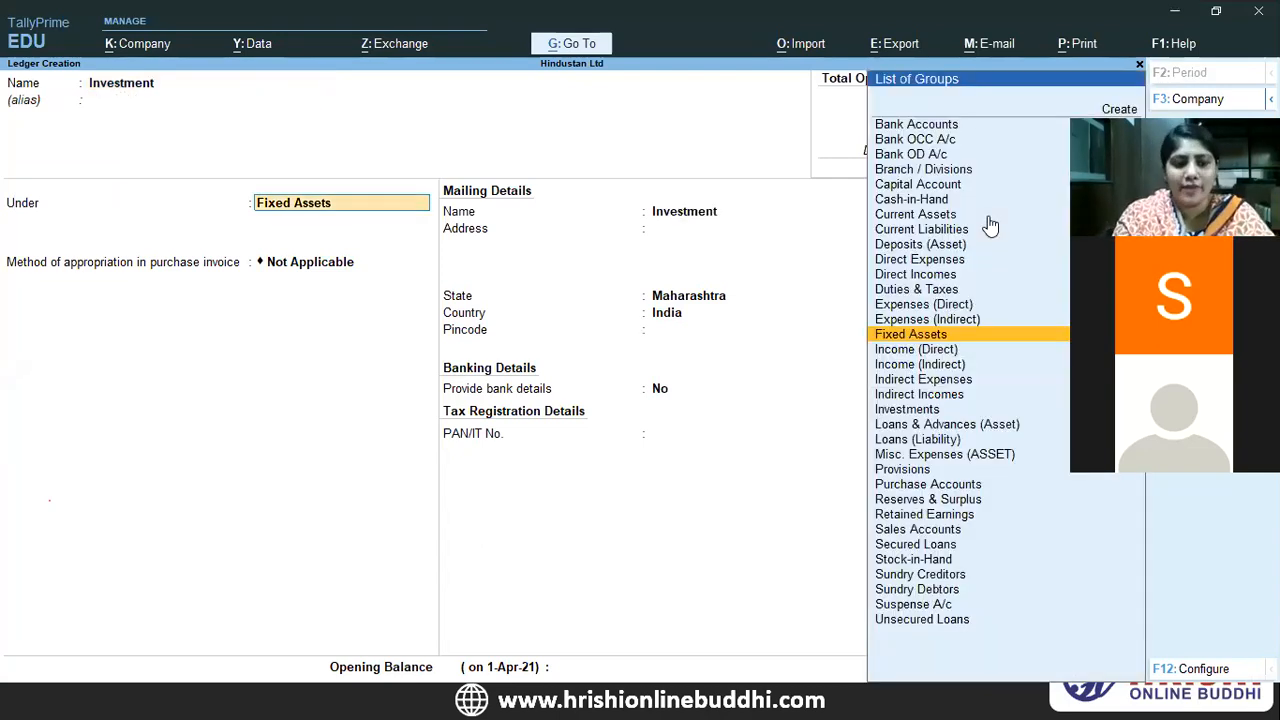
{"action": "type", "text": "In"}
{"action": "key", "text": "Down"}
{"action": "key", "text": "Down"}
{"action": "key", "text": "Down"}
{"action": "key", "text": "Down"}
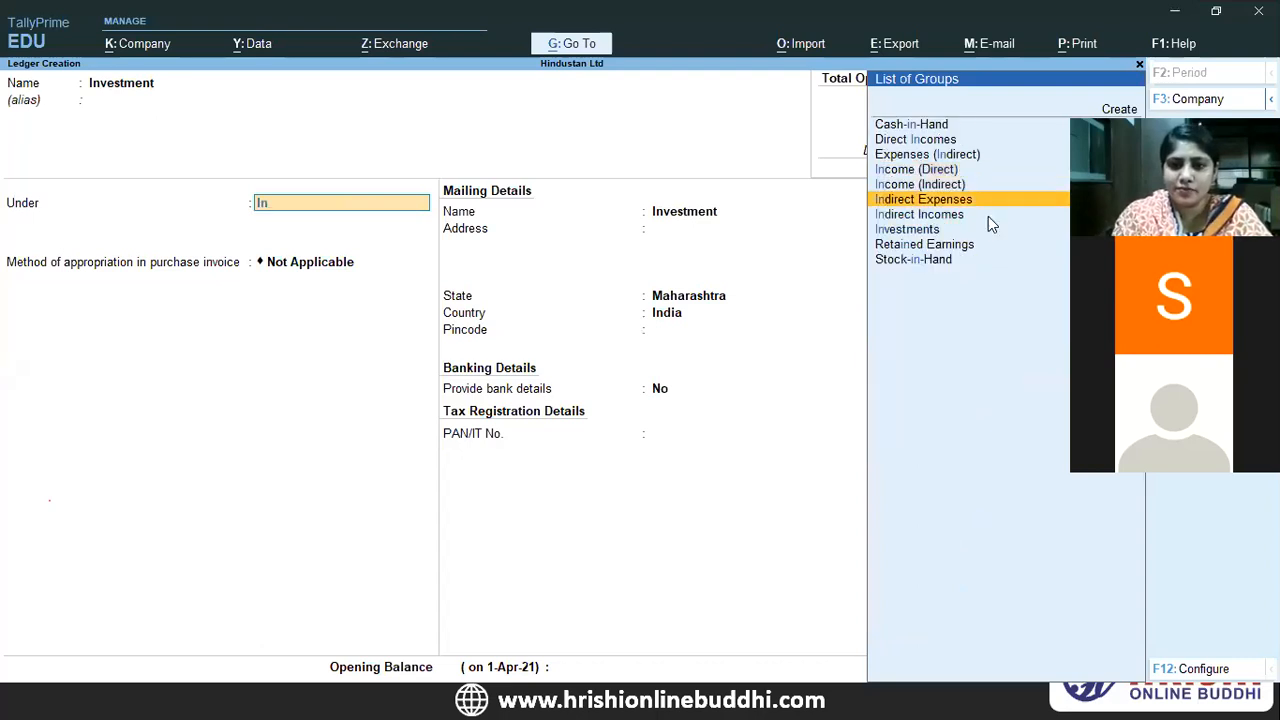
{"action": "key", "text": "Return"}
{"action": "key", "text": "Return"}
{"action": "key", "text": "Return"}
{"action": "key", "text": "Return"}
{"action": "key", "text": "Return"}
{"action": "key", "text": "Return"}
{"action": "key", "text": "Return"}
- Set Investment's opening balance to 50,000 Dr and save the ledger
{"action": "type", "text": "50000"}
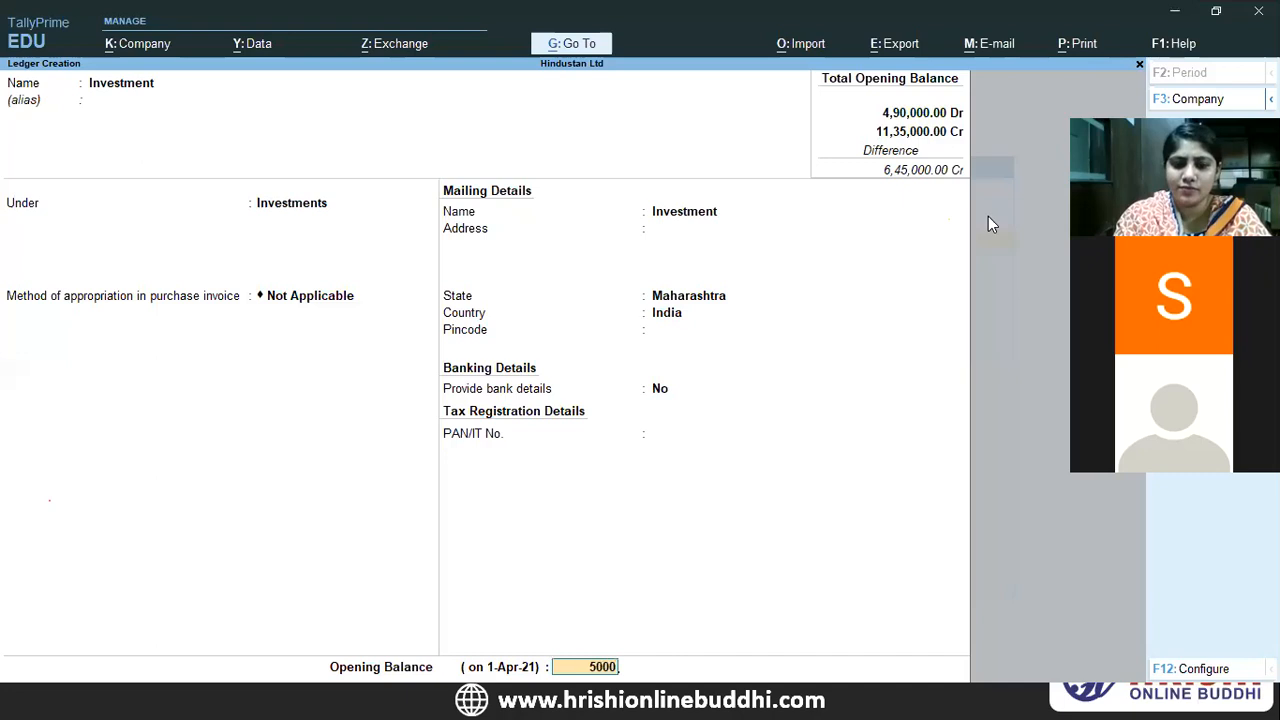
{"action": "key", "text": "Return"}
{"action": "key", "text": "Return"}
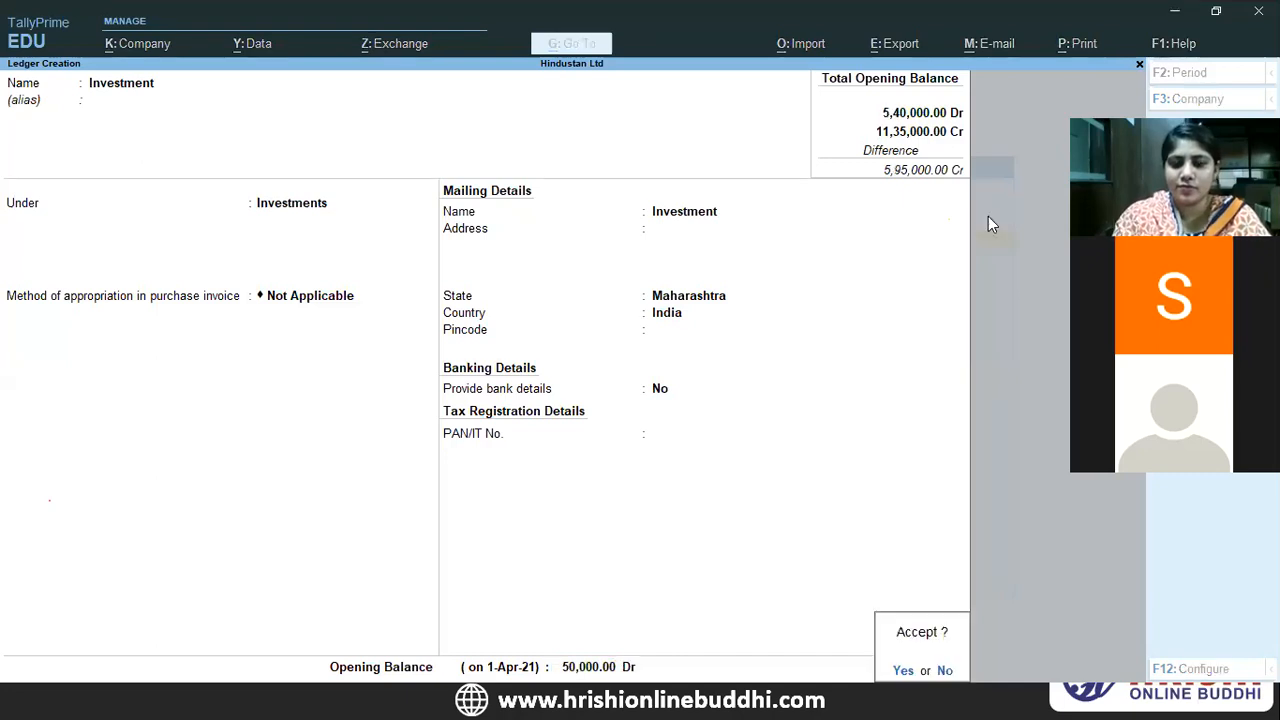
{"action": "key", "text": "Return"}
- Try to create a new ledger named Cash from the assignment's balance list
{"action": "key", "text": "alt+Tab"}
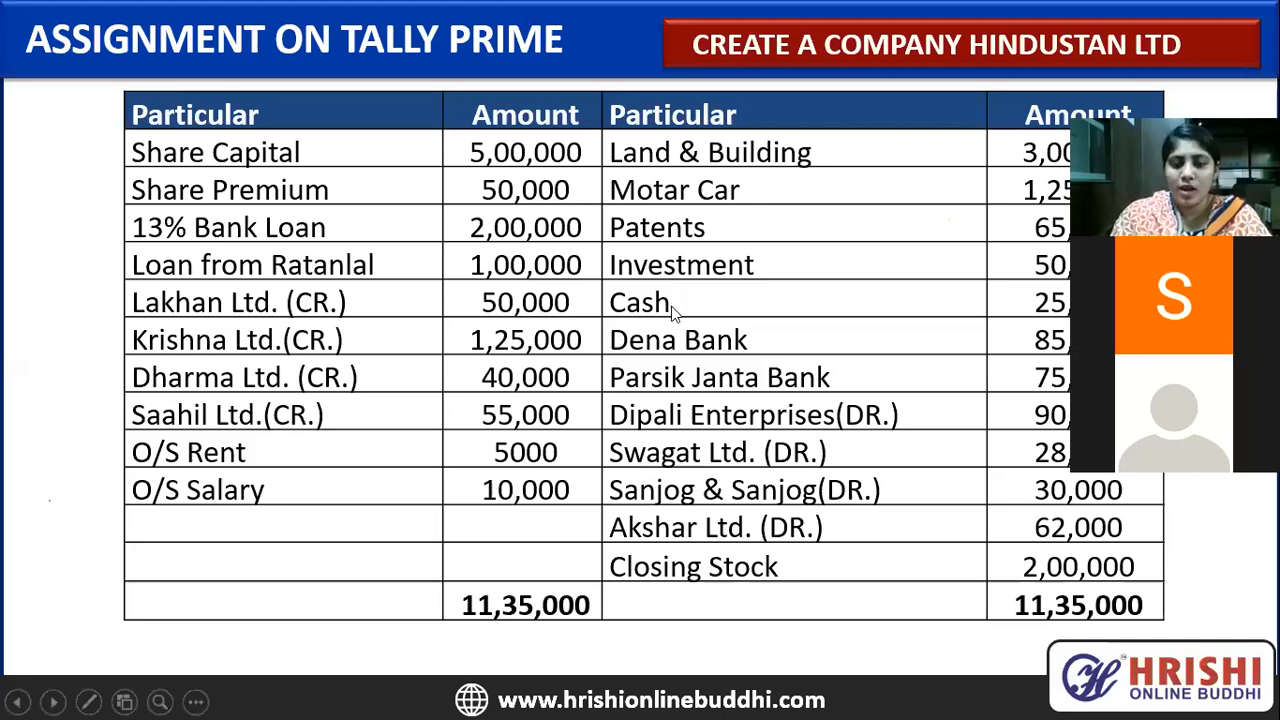
{"action": "key", "text": "alt+Tab"}
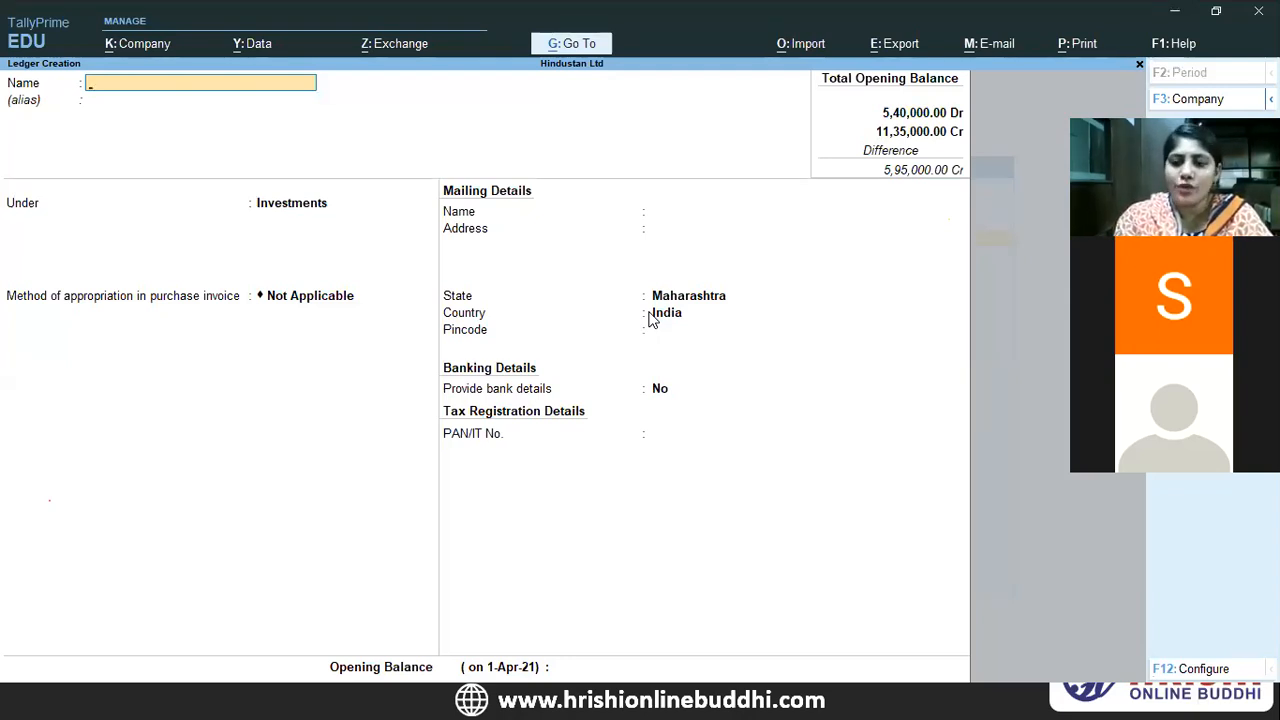
{"action": "type", "text": "Cash"}
{"action": "key", "text": "Return"}
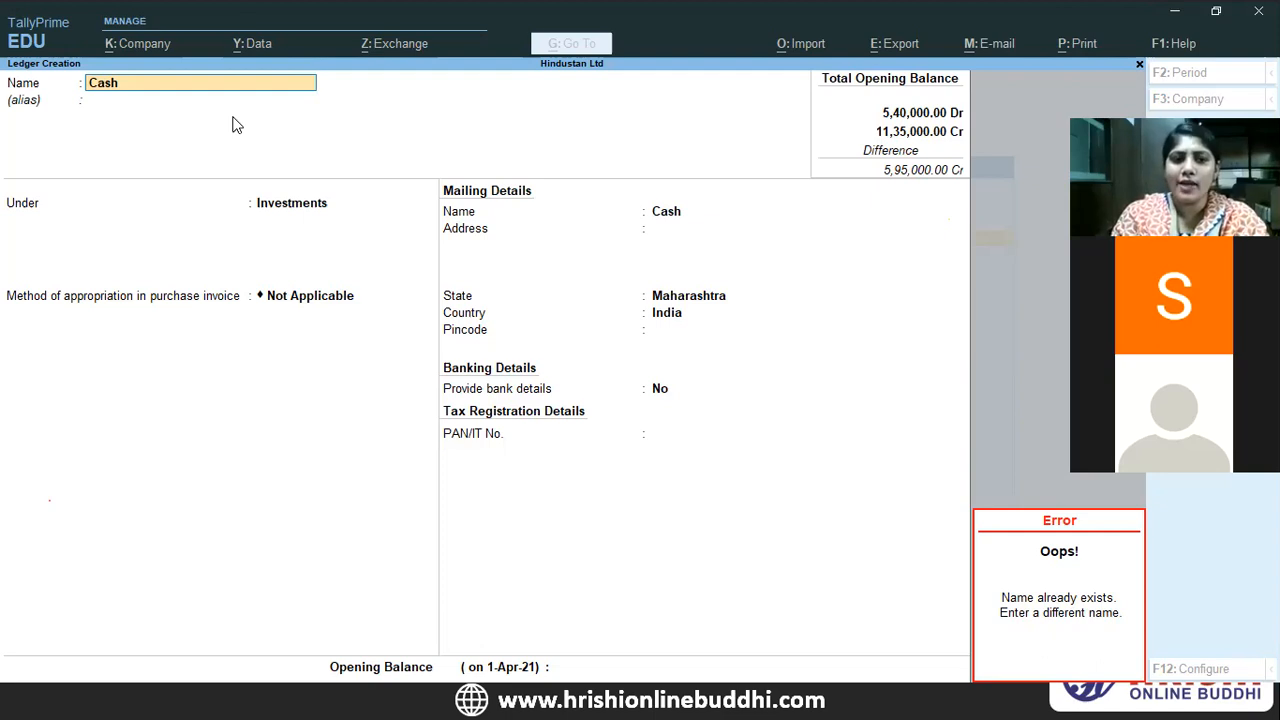
{"action": "key", "text": "Escape"}
{"action": "key", "text": "Escape"}
{"action": "key", "text": "Escape"}
{"action": "key", "text": "Return"}
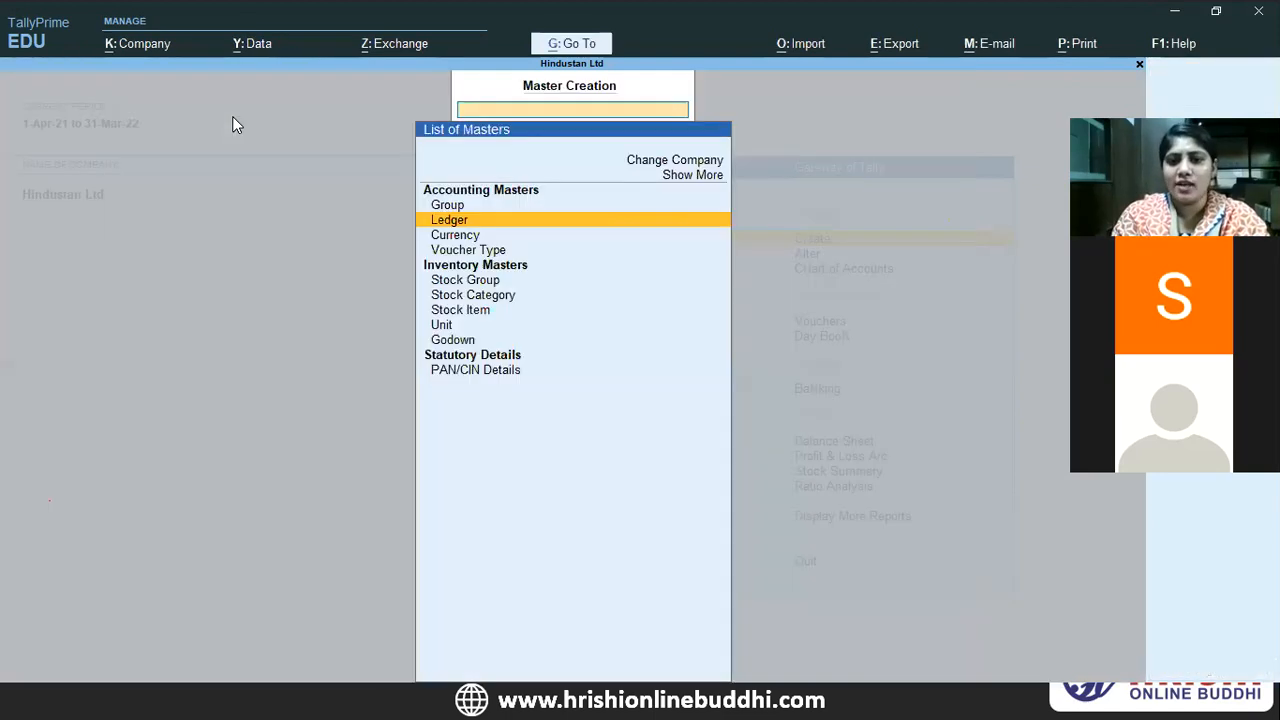
{"action": "key", "text": "Escape"}
- Open the existing Cash ledger for alteration and keep its name, Cash-in-Hand group and bank details setting
{"action": "key", "text": "Down"}
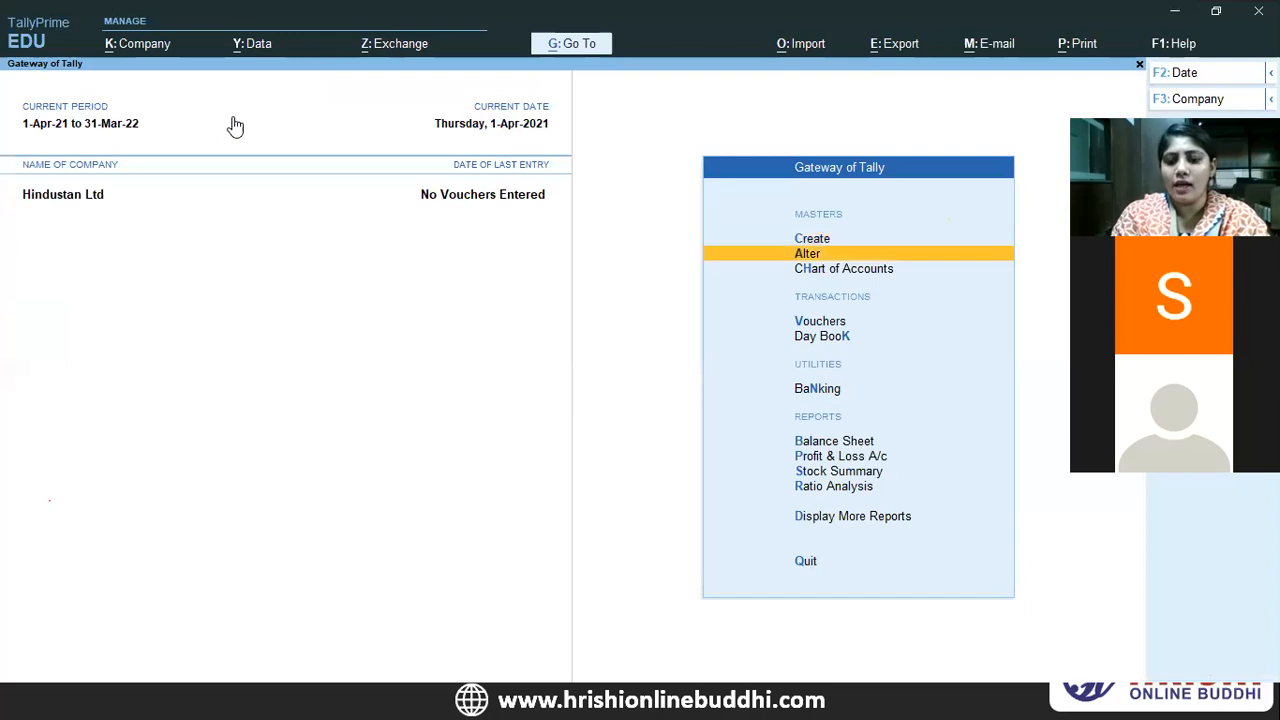
{"action": "key", "text": "Return"}
{"action": "key", "text": "Down"}
{"action": "key", "text": "Return"}
{"action": "key", "text": "Down"}
{"action": "key", "text": "Return"}
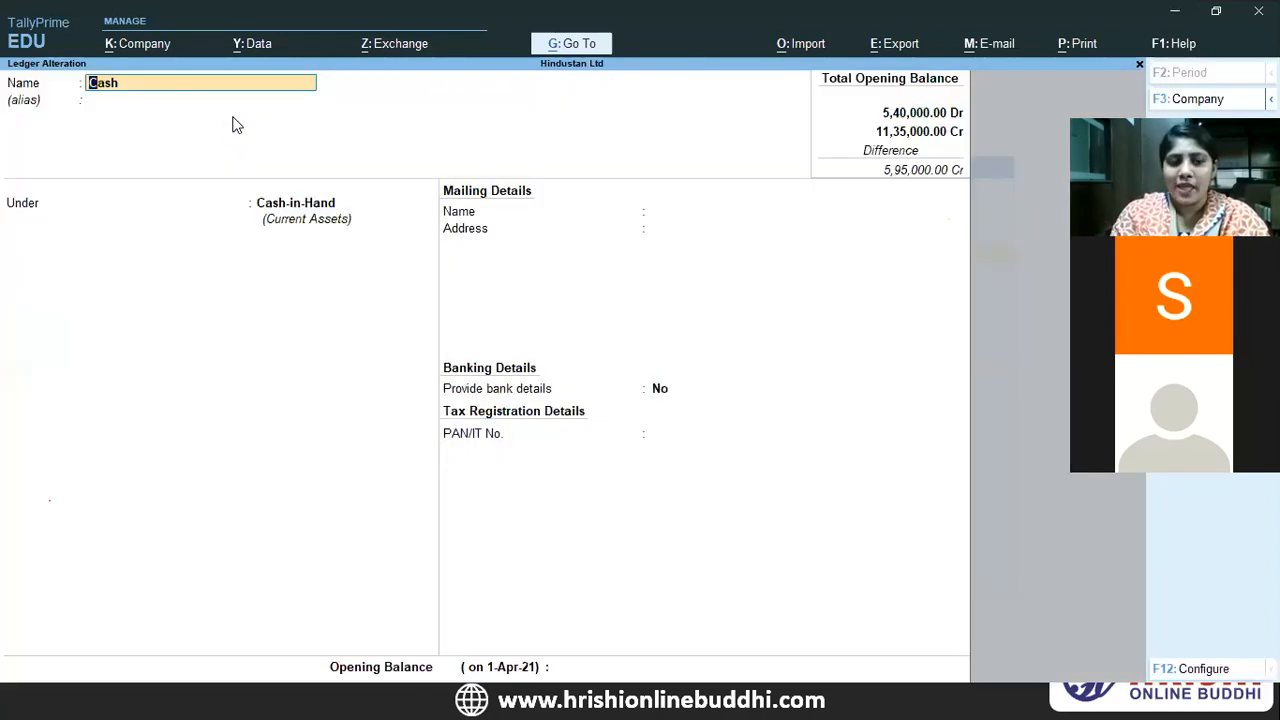
{"action": "key", "text": "Return"}
{"action": "key", "text": "Return"}
{"action": "key", "text": "Return"}
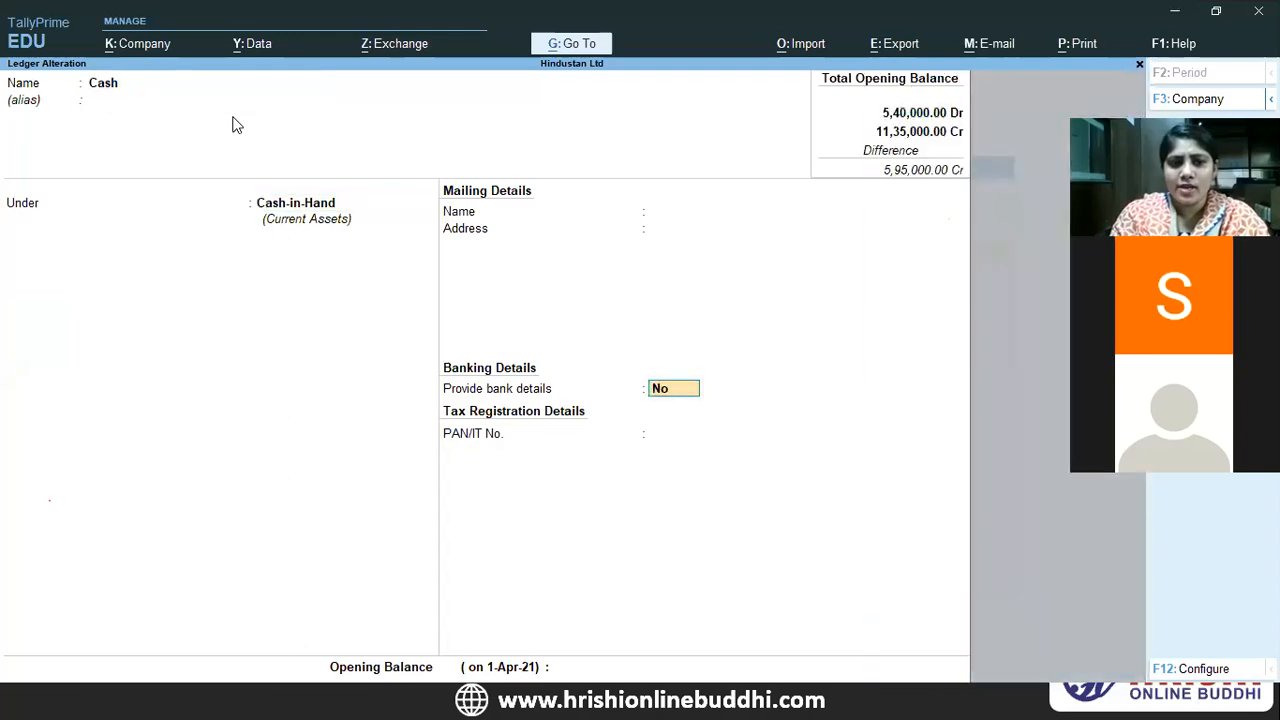
{"action": "key", "text": "Return"}
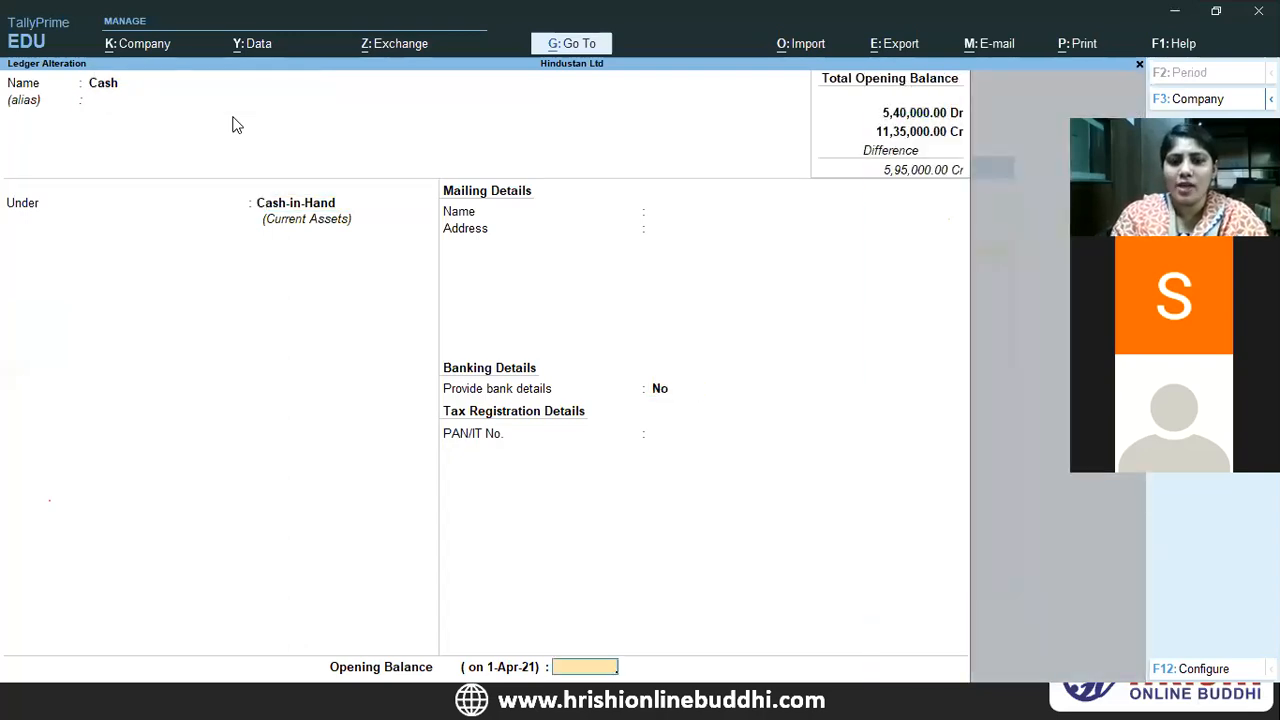
- Set Cash's opening balance to 25,000 Dr from the assignment's balance list and save the ledger
{"action": "key", "text": "alt+Tab"}
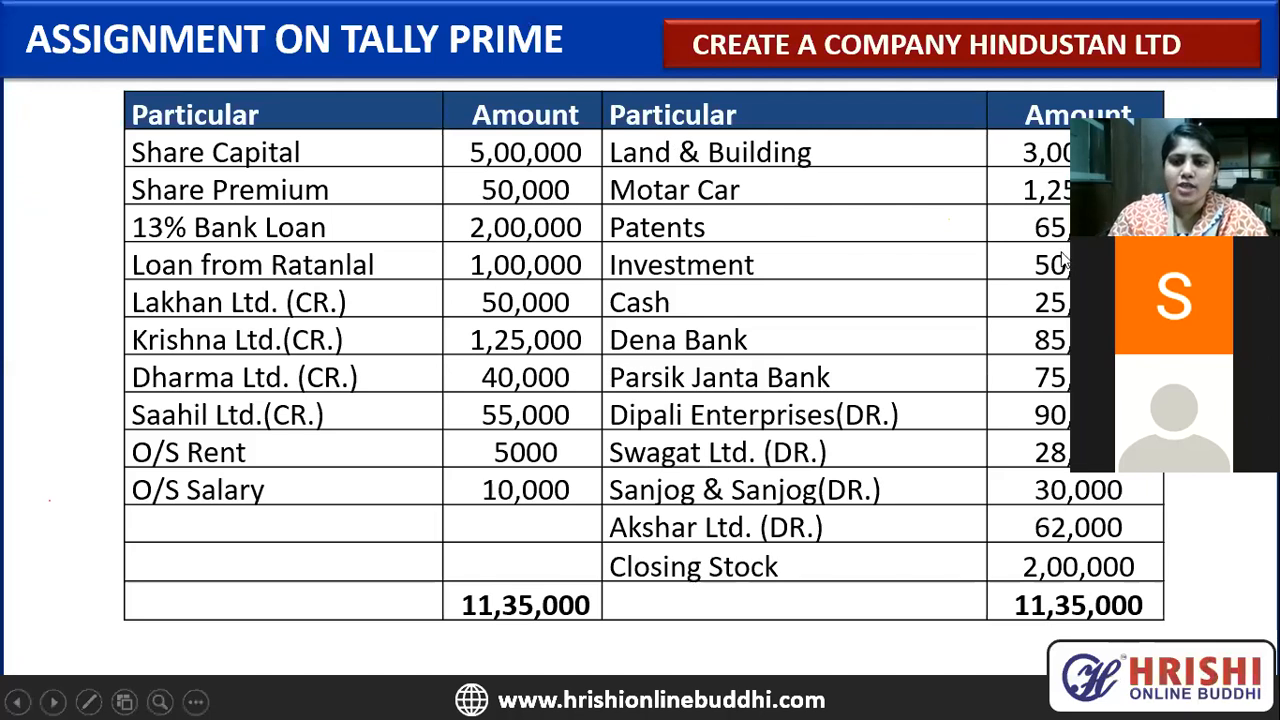
{"action": "key", "text": "alt+Tab"}
{"action": "type", "text": "25000"}
{"action": "key", "text": "Return"}
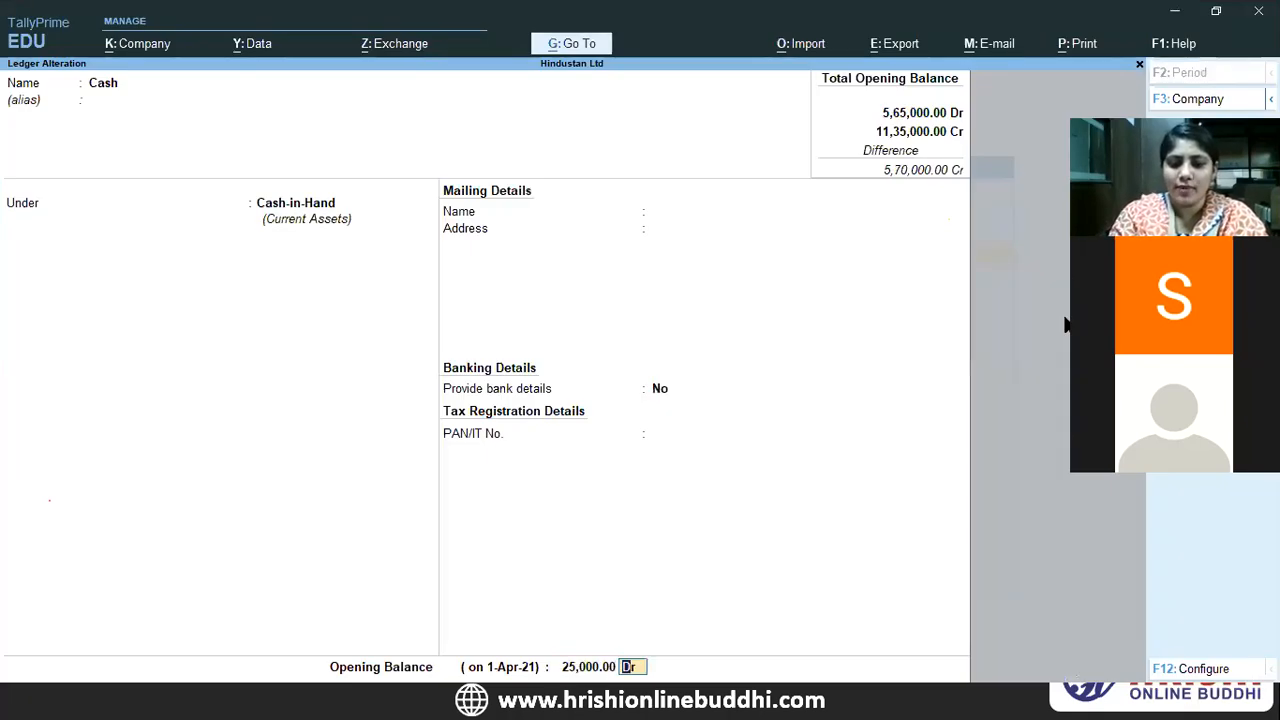
{"action": "key", "text": "Return"}
{"action": "key", "text": "Return"}
- Start a new ledger, name it Dena Bank, and place it under Bank Accounts
{"action": "key", "text": "Escape"}
{"action": "key", "text": "Escape"}
{"action": "key", "text": "Up"}
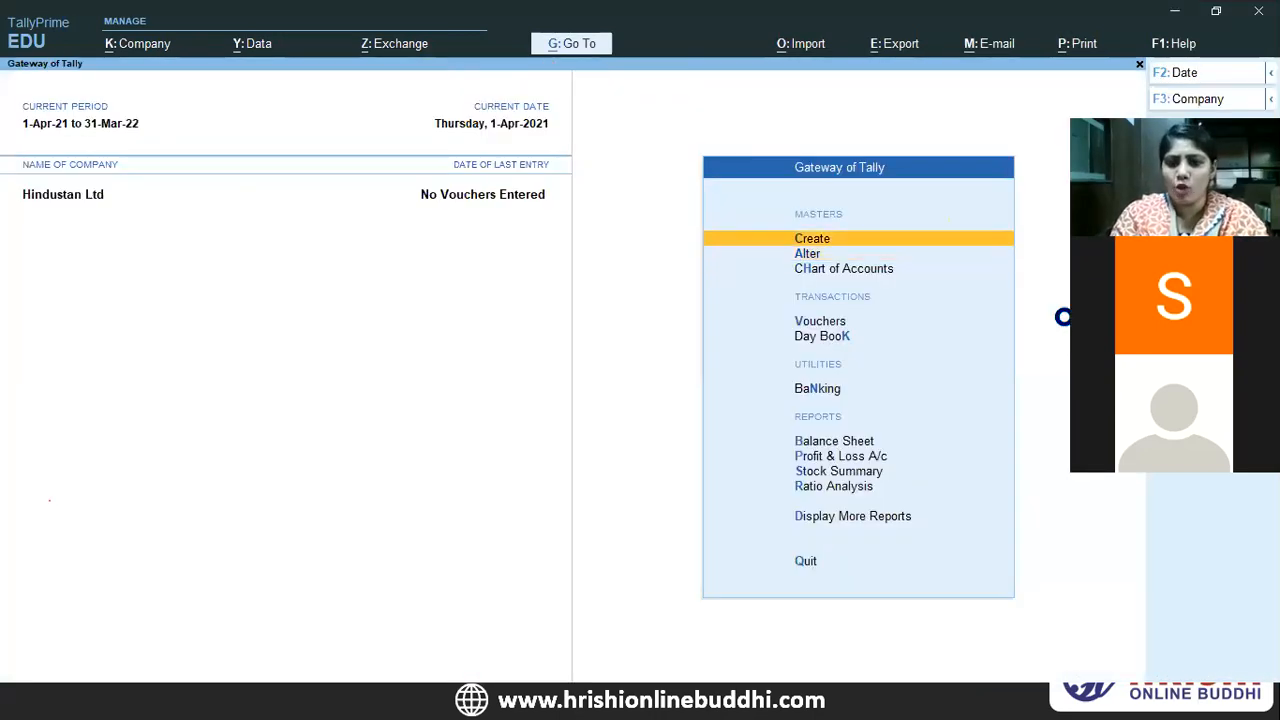
{"action": "key", "text": "Return"}
{"action": "key", "text": "Down"}
{"action": "key", "text": "Return"}
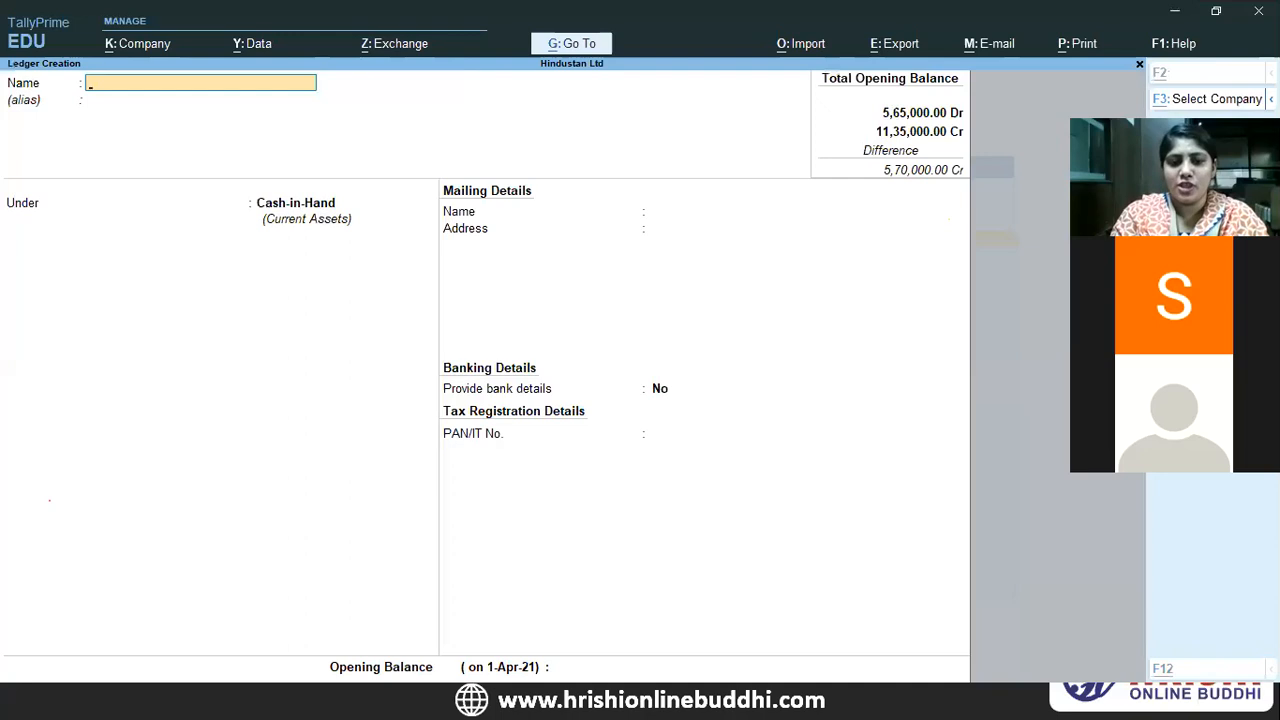
{"action": "key", "text": "alt+Tab"}
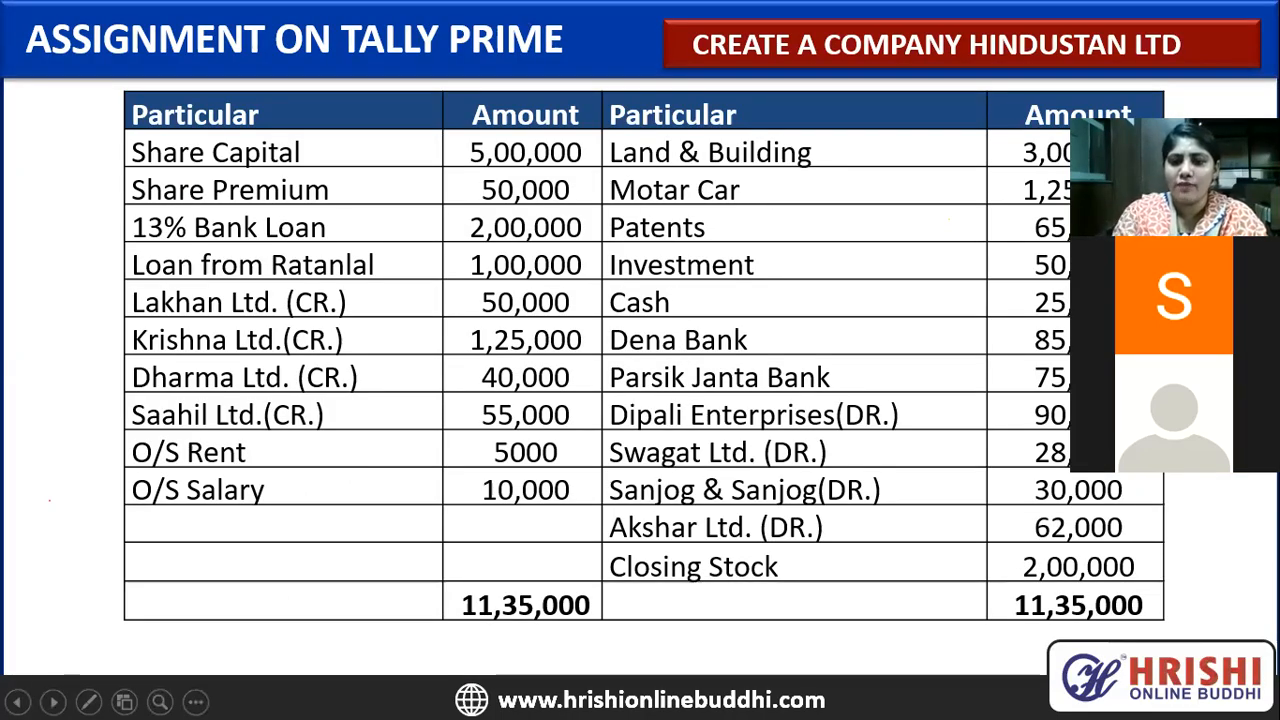
{"action": "key", "text": "alt+Tab"}
{"action": "type", "text": "Dea"}
{"action": "type", "text": "a Ba"}
{"action": "type", "text": "nk"}
{"action": "key", "text": "Return"}
{"action": "key", "text": "Return"}
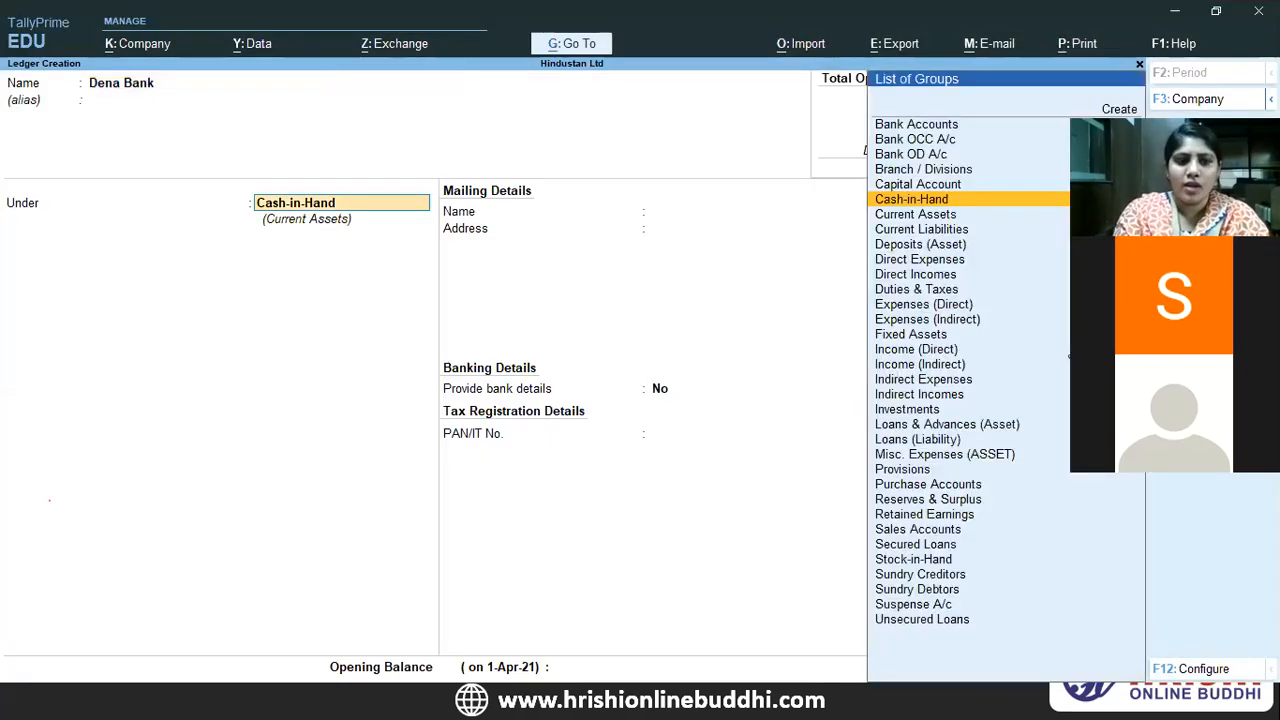
{"action": "type", "text": "Ba"}
{"action": "key", "text": "Return"}
{"action": "key", "text": "Return"}
{"action": "key", "text": "Return"}
{"action": "key", "text": "Return"}
{"action": "key", "text": "Return"}
{"action": "key", "text": "Return"}
{"action": "key", "text": "Return"}
{"action": "key", "text": "Return"}
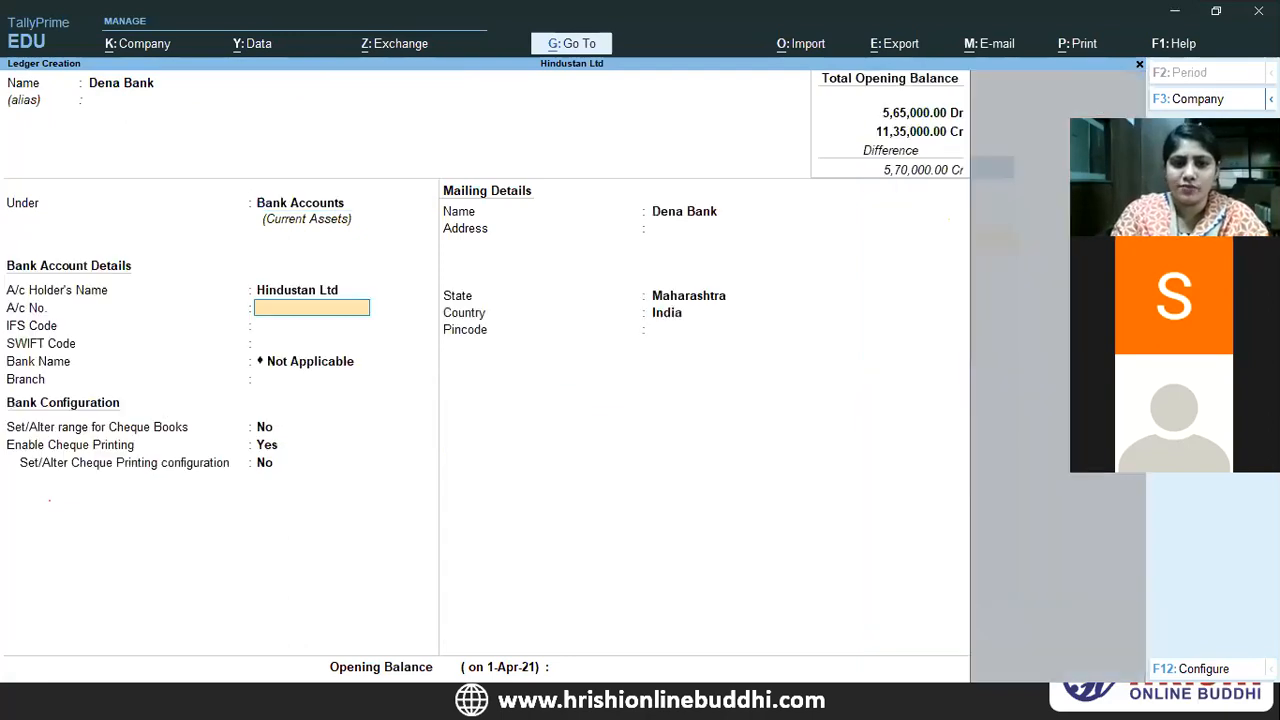
{"action": "key", "text": "Up"}
{"action": "key", "text": "Up"}
{"action": "key", "text": "Up"}
{"action": "key", "text": "Up"}
{"action": "key", "text": "Up"}
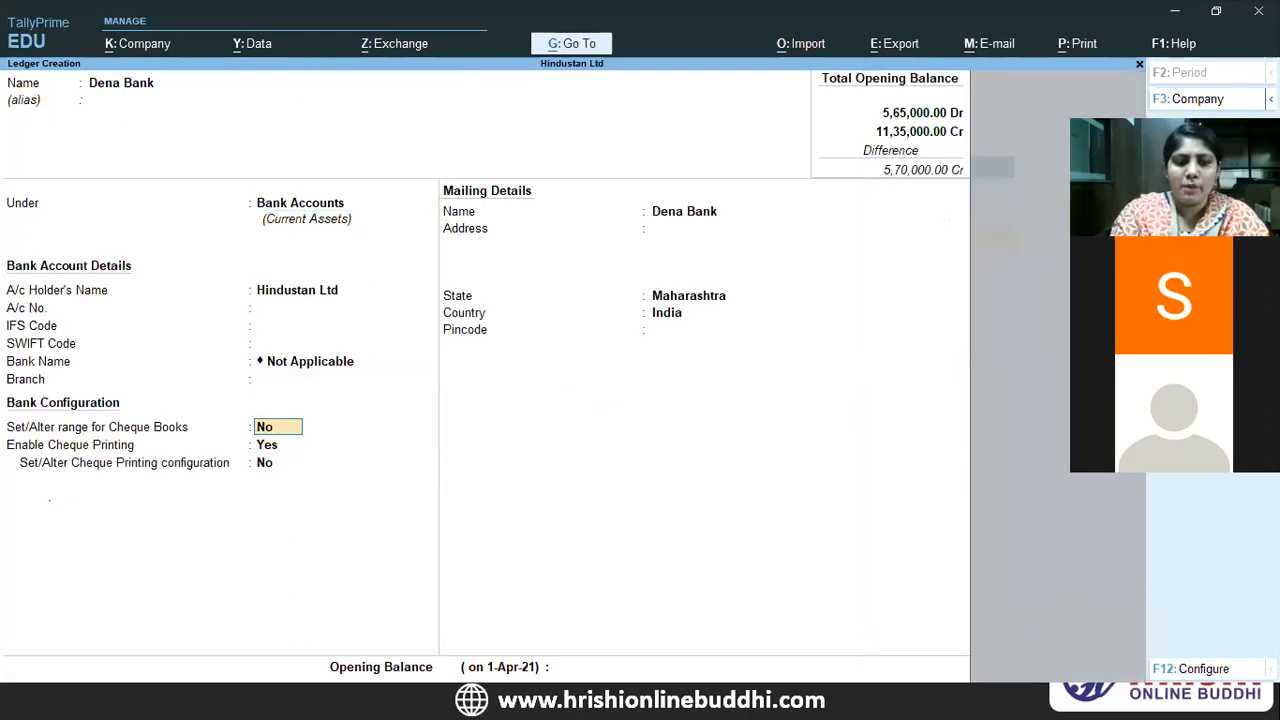
{"action": "key", "text": "Return"}
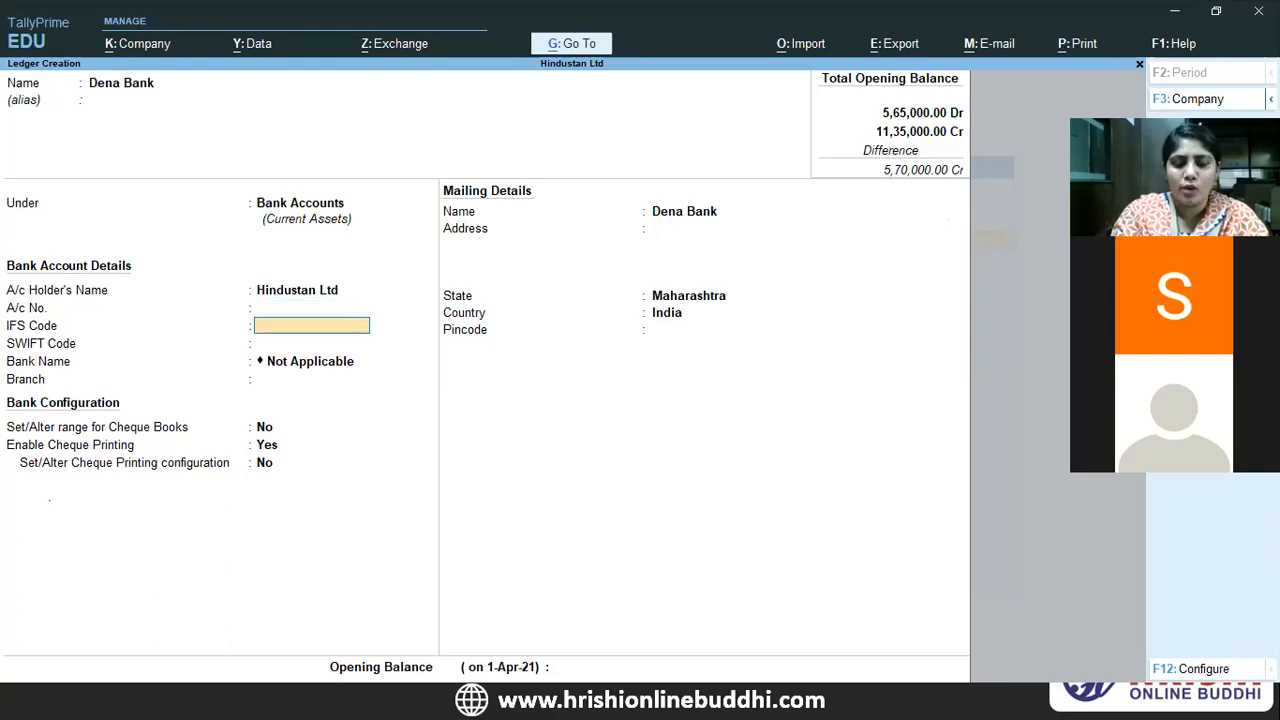
{"action": "key", "text": "Return"}
{"action": "key", "text": "Return"}
{"action": "key", "text": "Return"}
{"action": "key", "text": "Return"}
{"action": "key", "text": "Return"}
{"action": "key", "text": "Return"}
{"action": "key", "text": "Return"}
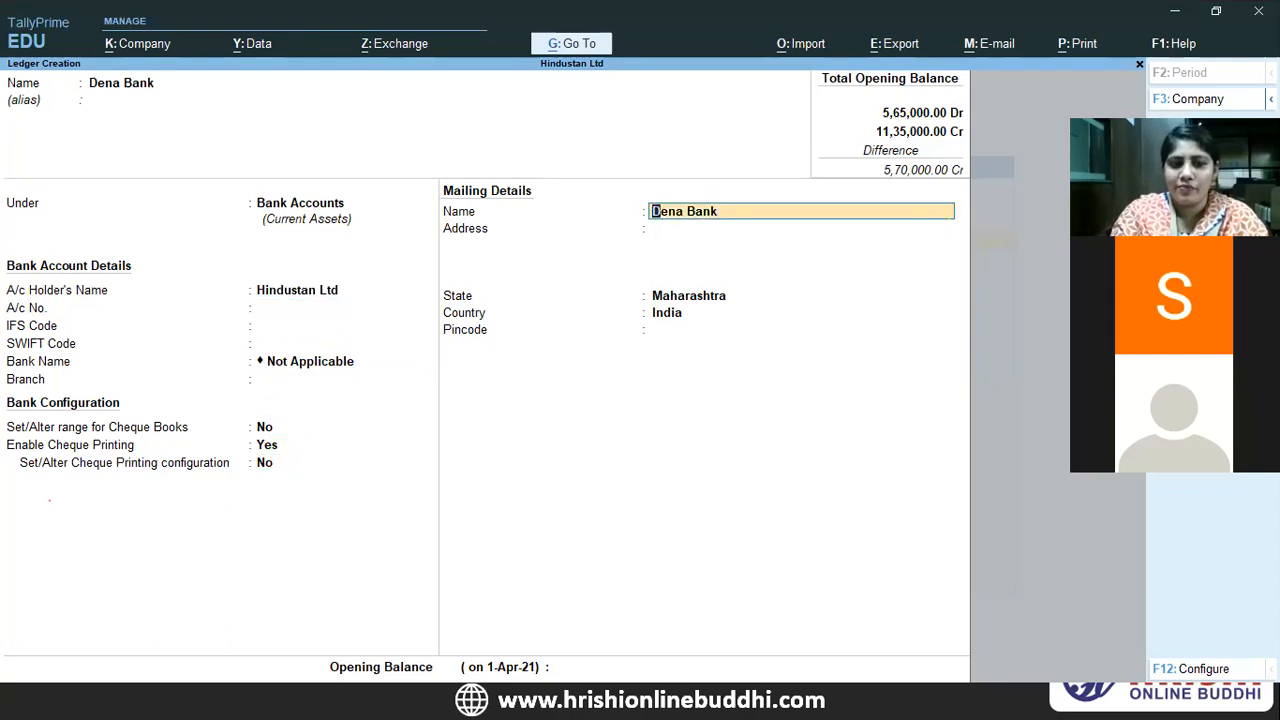
{"action": "key", "text": "Return"}
{"action": "key", "text": "Return"}
- Set Dena Bank's opening balance to 85,000 Dr and save the ledger
{"action": "type", "text": "85000"}
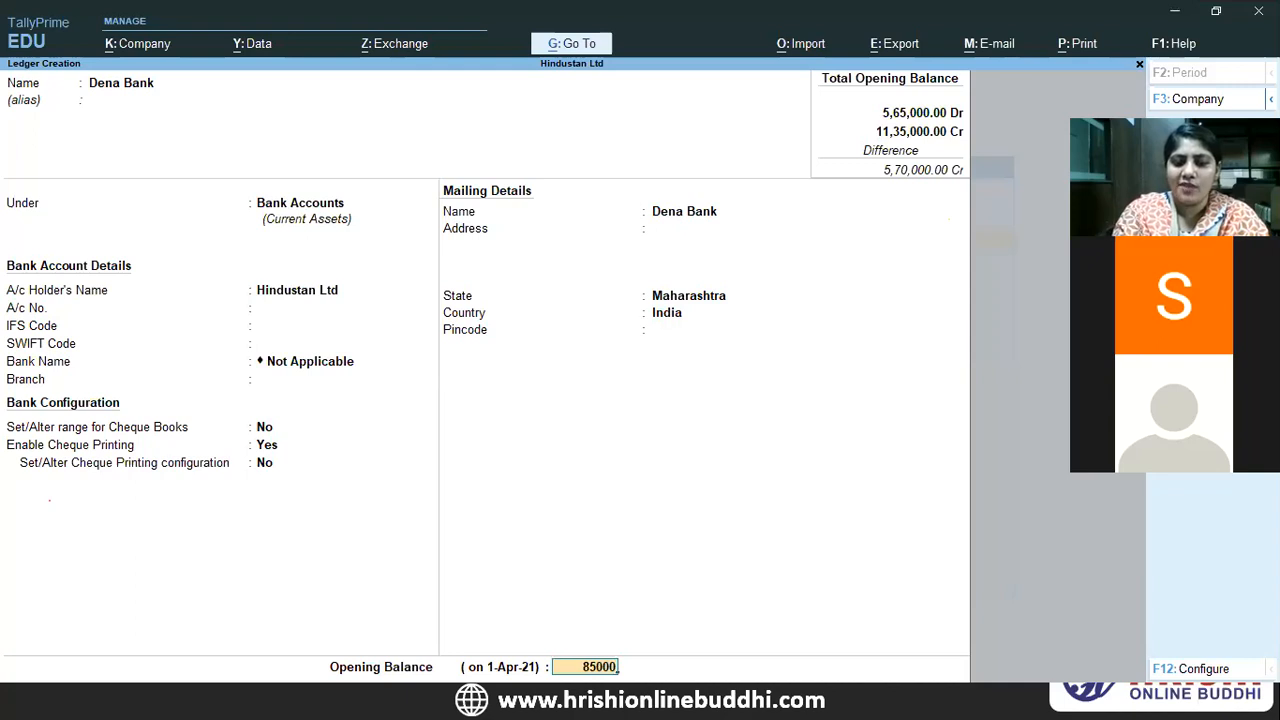
{"action": "key", "text": "Return"}
{"action": "key", "text": "Return"}
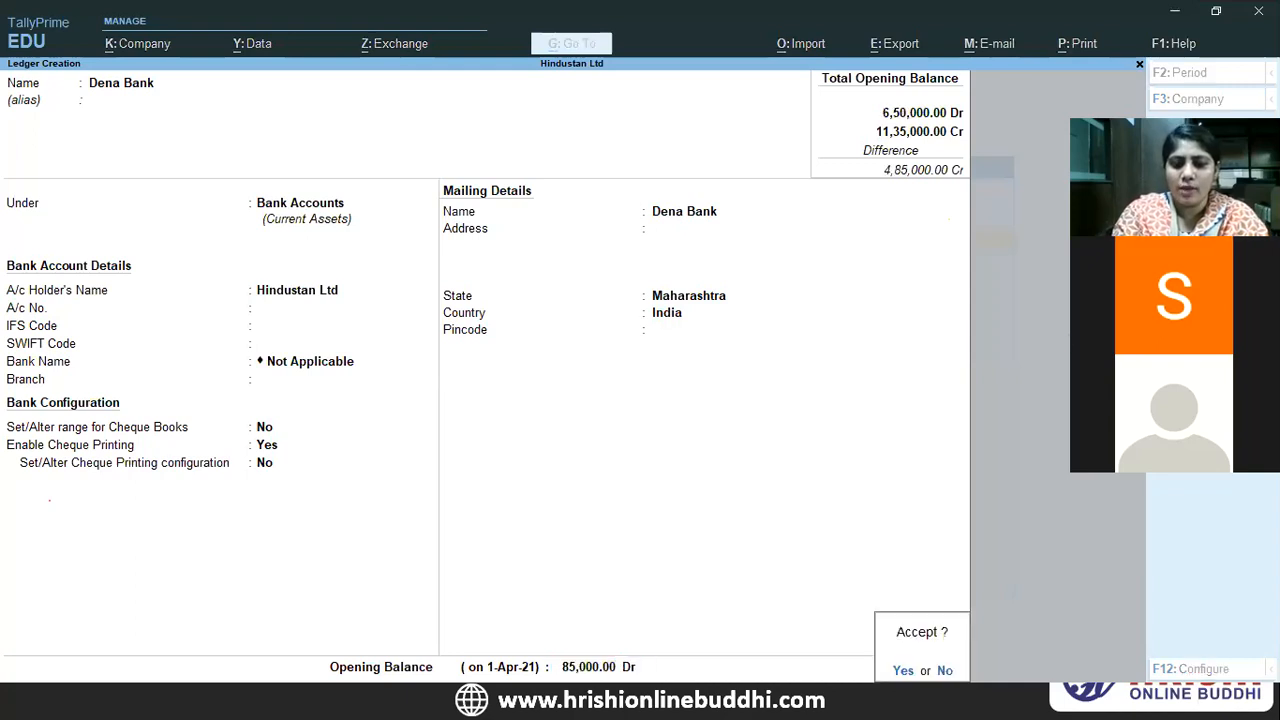
{"action": "key", "text": "Return"}
- Name the next ledger Parsik Janta Bank, keep it under Bank Accounts, and accept its default bank account, cheque and mailing details
{"action": "key", "text": "alt+Tab"}
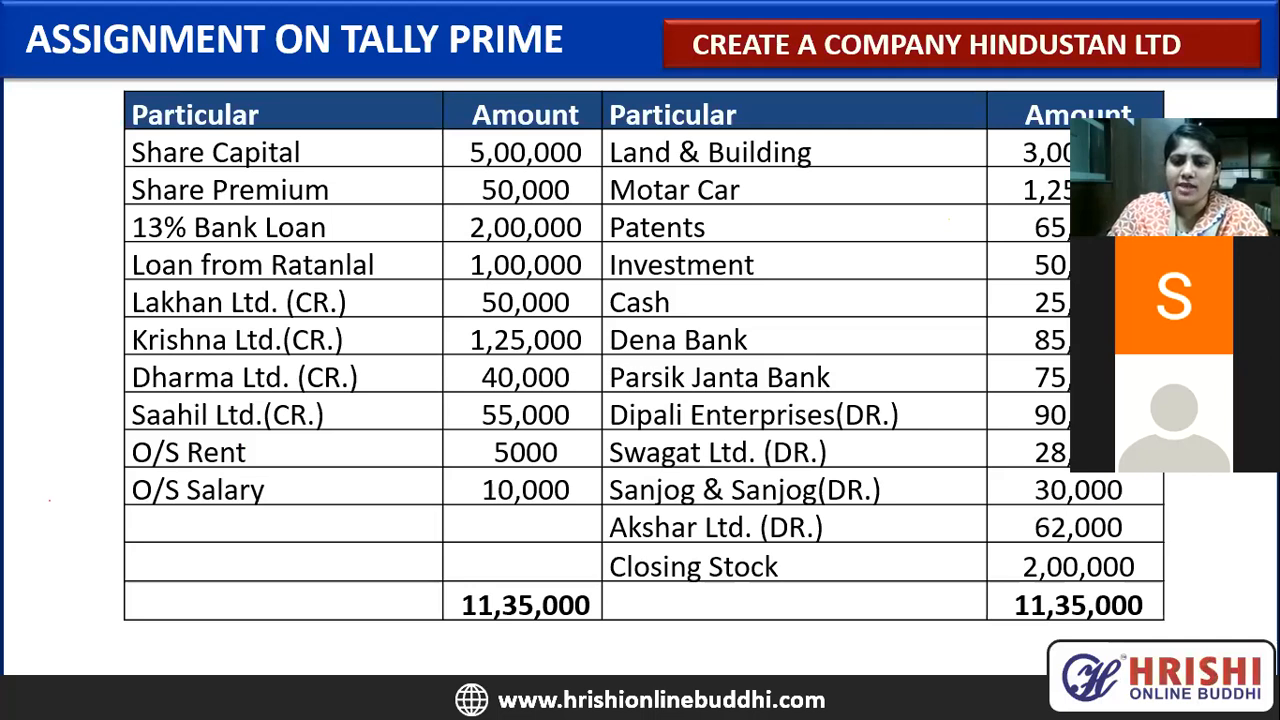
{"action": "key", "text": "alt+Tab"}
{"action": "type", "text": "Pa"}
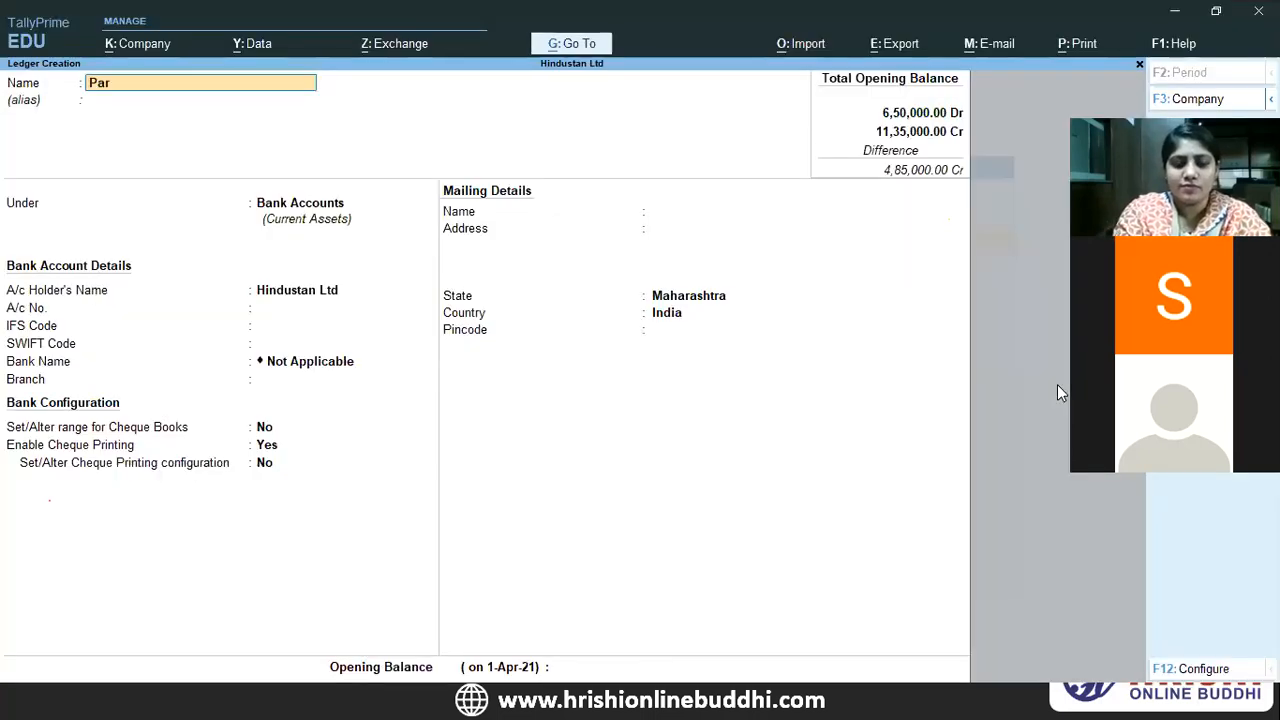
{"action": "type", "text": "rsik Ja"}
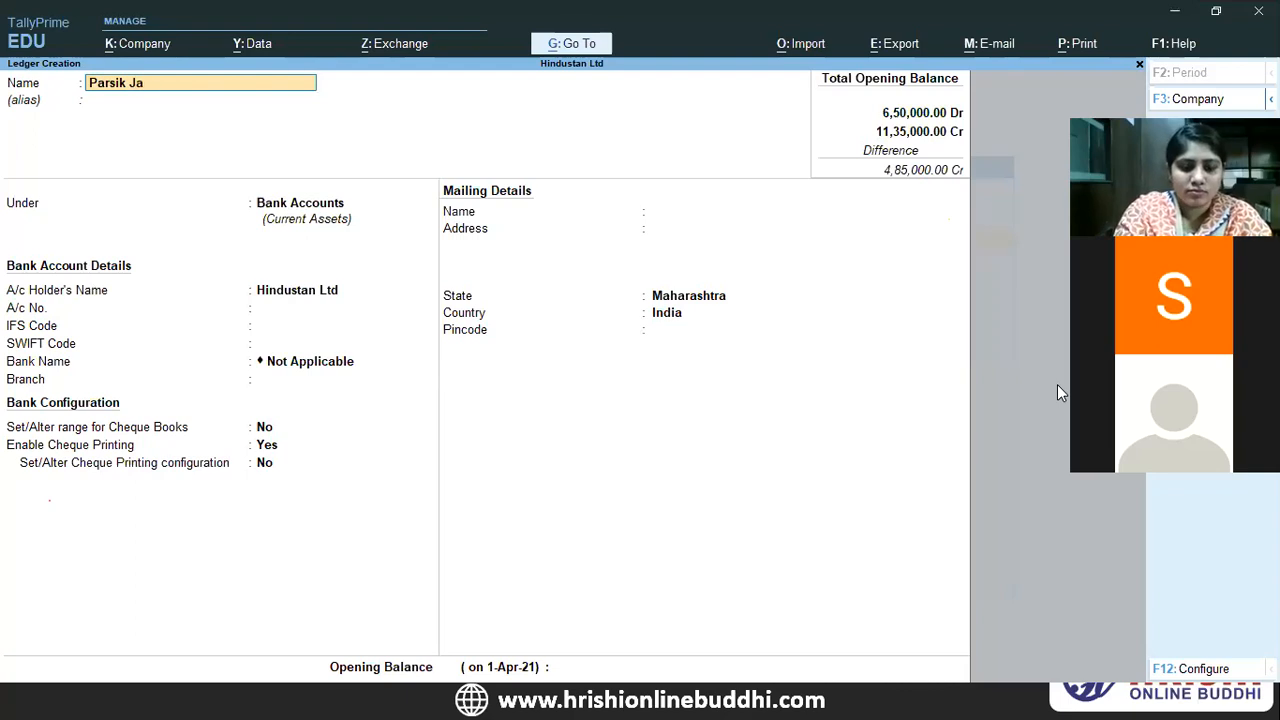
{"action": "type", "text": "mta Bank"}
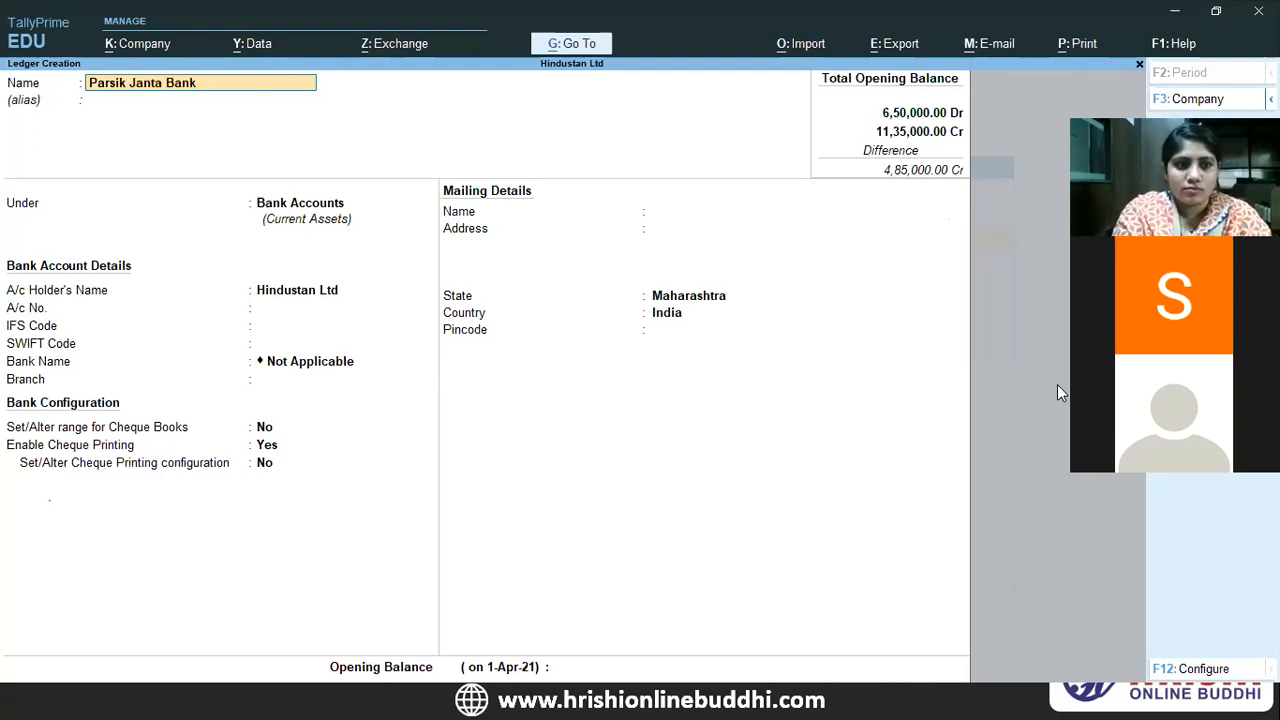
{"action": "key", "text": "Return"}
{"action": "key", "text": "Return"}
{"action": "key", "text": "Return"}
{"action": "key", "text": "Return"}
{"action": "key", "text": "Return"}
{"action": "key", "text": "Return"}
{"action": "key", "text": "Return"}
{"action": "key", "text": "Return"}
{"action": "key", "text": "Return"}
{"action": "key", "text": "Return"}
{"action": "key", "text": "Return"}
{"action": "key", "text": "Return"}
{"action": "key", "text": "Return"}
{"action": "key", "text": "Return"}
- Set Parsik Janta Bank's opening balance to 75,000 Dr and save the ledger
{"action": "type", "text": "75,000"}
{"action": "key", "text": "Return"}
{"action": "key", "text": "Return"}
{"action": "key", "text": "Return"}
- Name the next ledger Dipali Enterprises and place it under Sundry Debtors
{"action": "key", "text": "alt+Tab"}
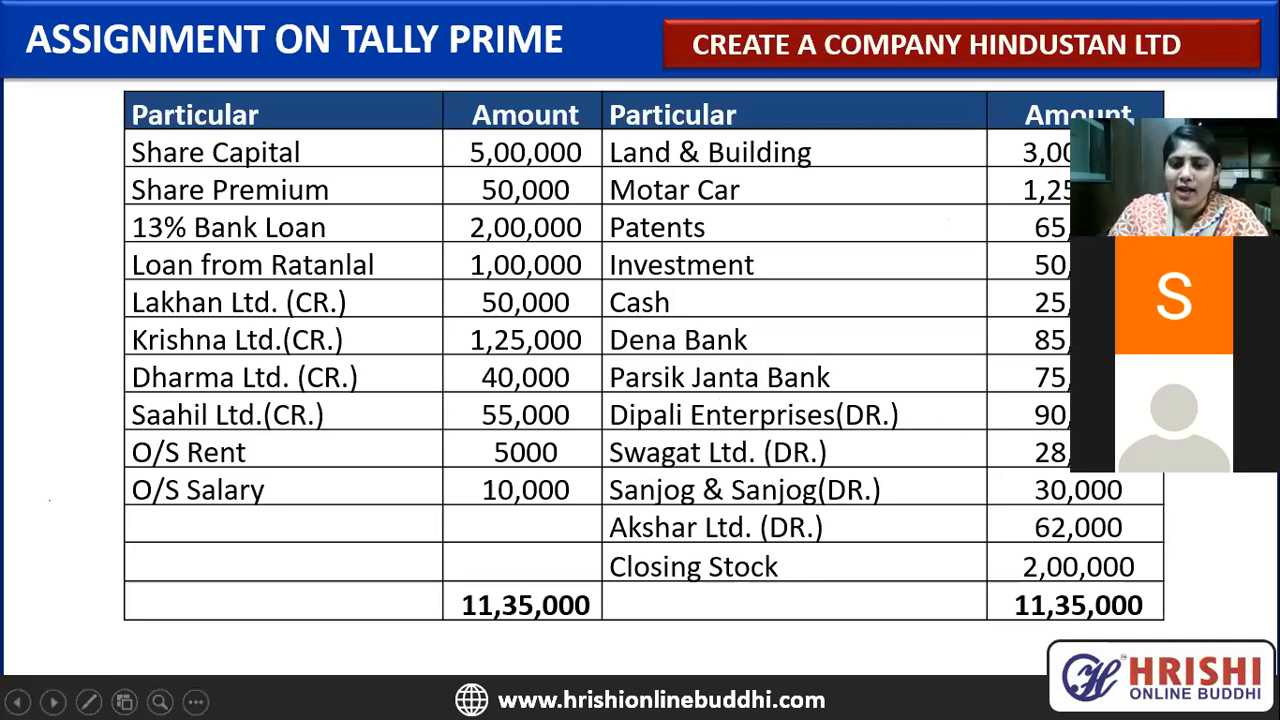
{"action": "key", "text": "alt+Tab"}
{"action": "type", "text": "Dipali"}
{"action": "type", "text": " Et"}
{"action": "type", "text": "nterprises"}
{"action": "key", "text": "Return"}
{"action": "type", "text": "S"}
{"action": "key", "text": "Down"}
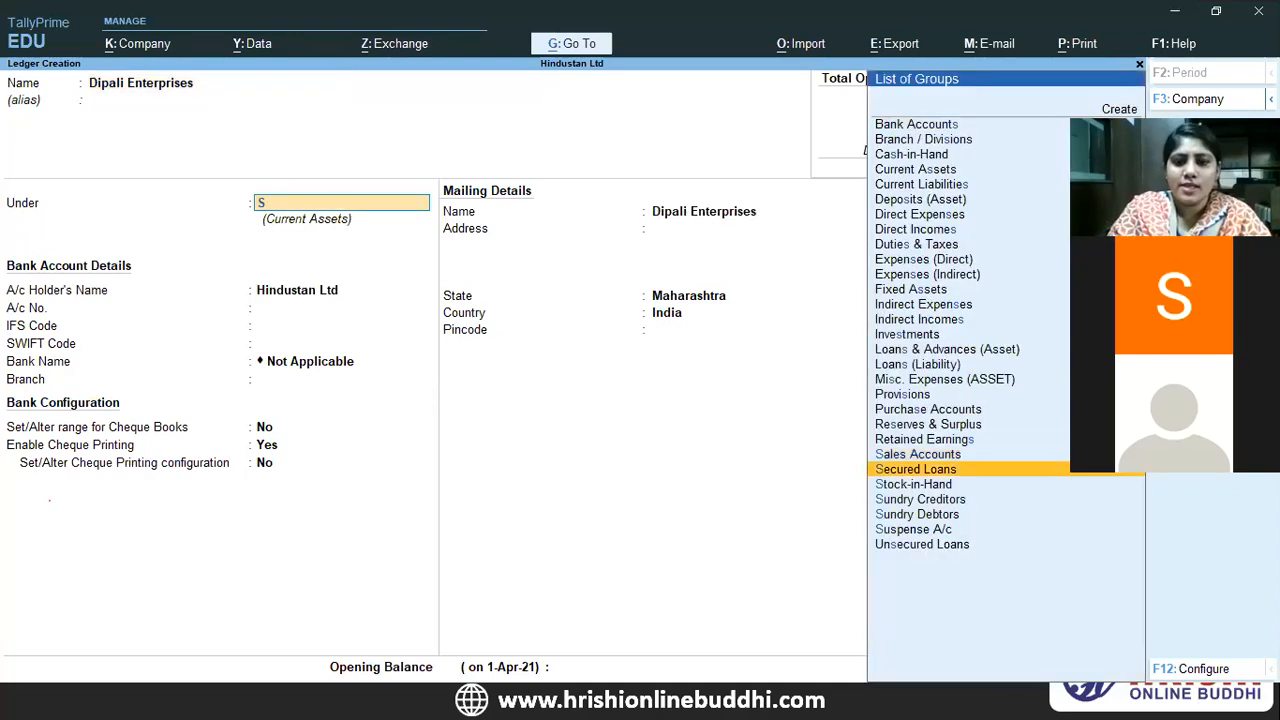
{"action": "key", "text": "Down"}
{"action": "key", "text": "Down"}
{"action": "key", "text": "Down"}
{"action": "key", "text": "Return"}
- Keep bill-by-bill balances enabled for Dipali Enterprises and accept its default credit, mailing and bank details
{"action": "key", "text": "Return"}
{"action": "key", "text": "Return"}
{"action": "key", "text": "Return"}
{"action": "key", "text": "Return"}
{"action": "key", "text": "Return"}
{"action": "key", "text": "Return"}
{"action": "key", "text": "Return"}
{"action": "key", "text": "Return"}
{"action": "key", "text": "Return"}
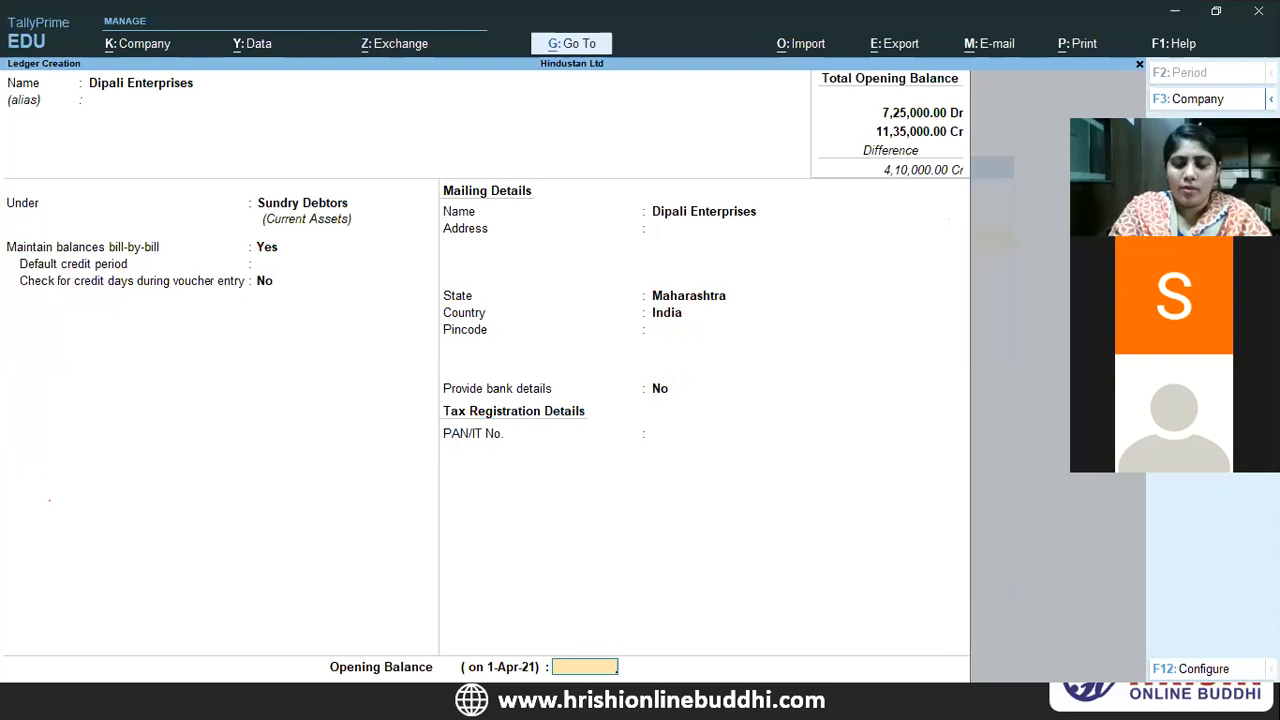
- Set Dipali Enterprises' opening balance to 90,000 Dr from the assignment's balance list
{"action": "key", "text": "alt+Tab"}
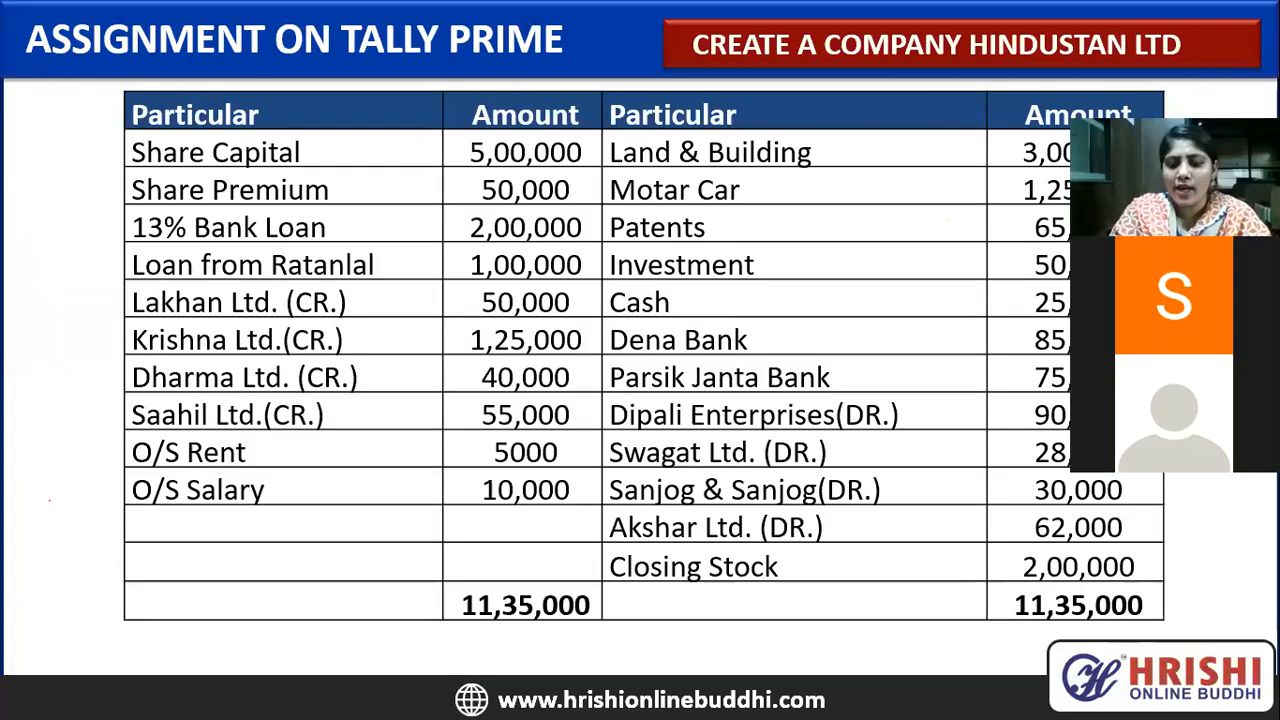
{"action": "key", "text": "alt+Tab"}
{"action": "type", "text": "90000"}
{"action": "key", "text": "Return"}
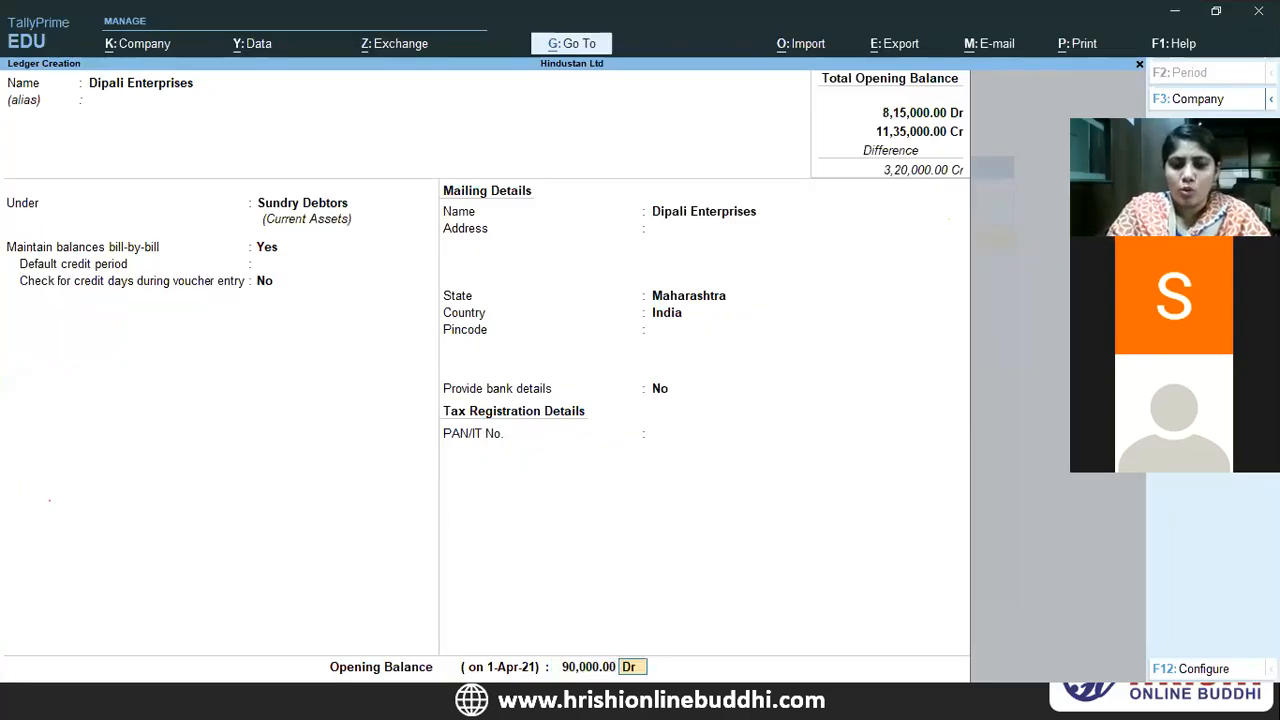
{"action": "key", "text": "Return"}
- Allocate Dipali Enterprises' full 90,000 Dr opening balance to bill reference 635 dated 31/3/2021 and save the ledger
{"action": "key", "text": "Return"}
{"action": "type", "text": "635"}
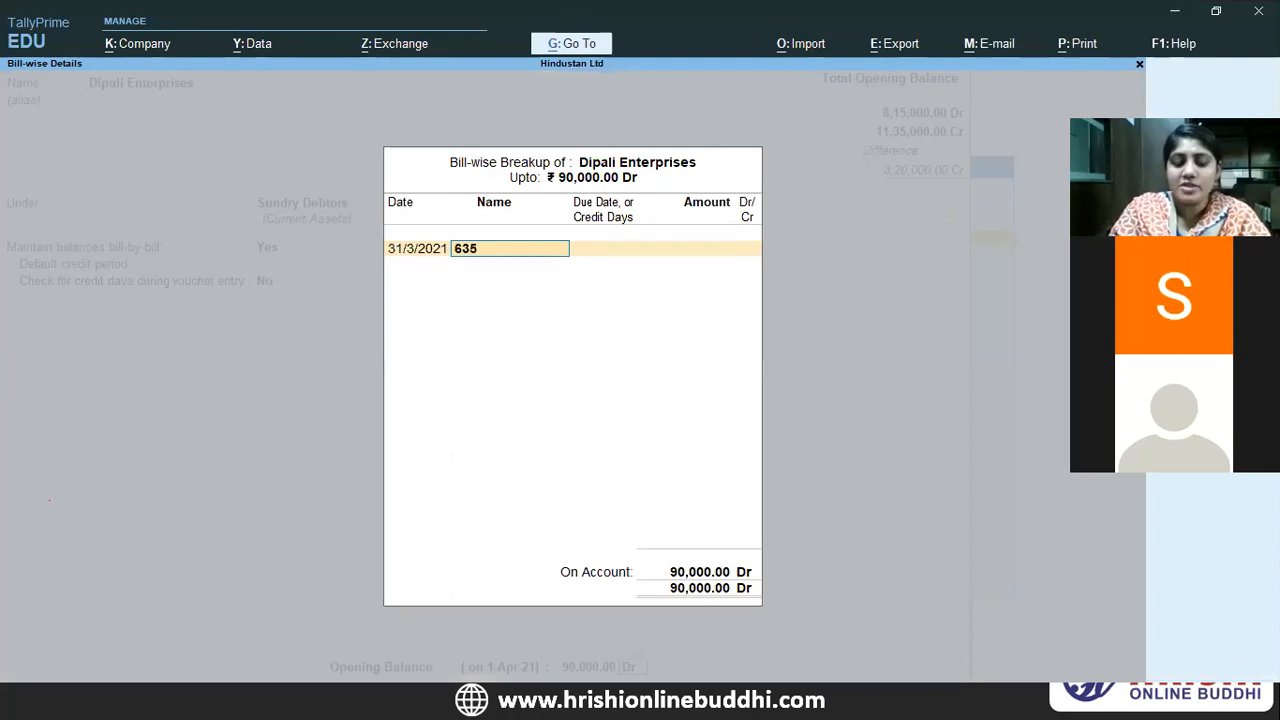
{"action": "key", "text": "Return"}
{"action": "key", "text": "Return"}
{"action": "key", "text": "Return"}
{"action": "key", "text": "Return"}
{"action": "key", "text": "Return"}
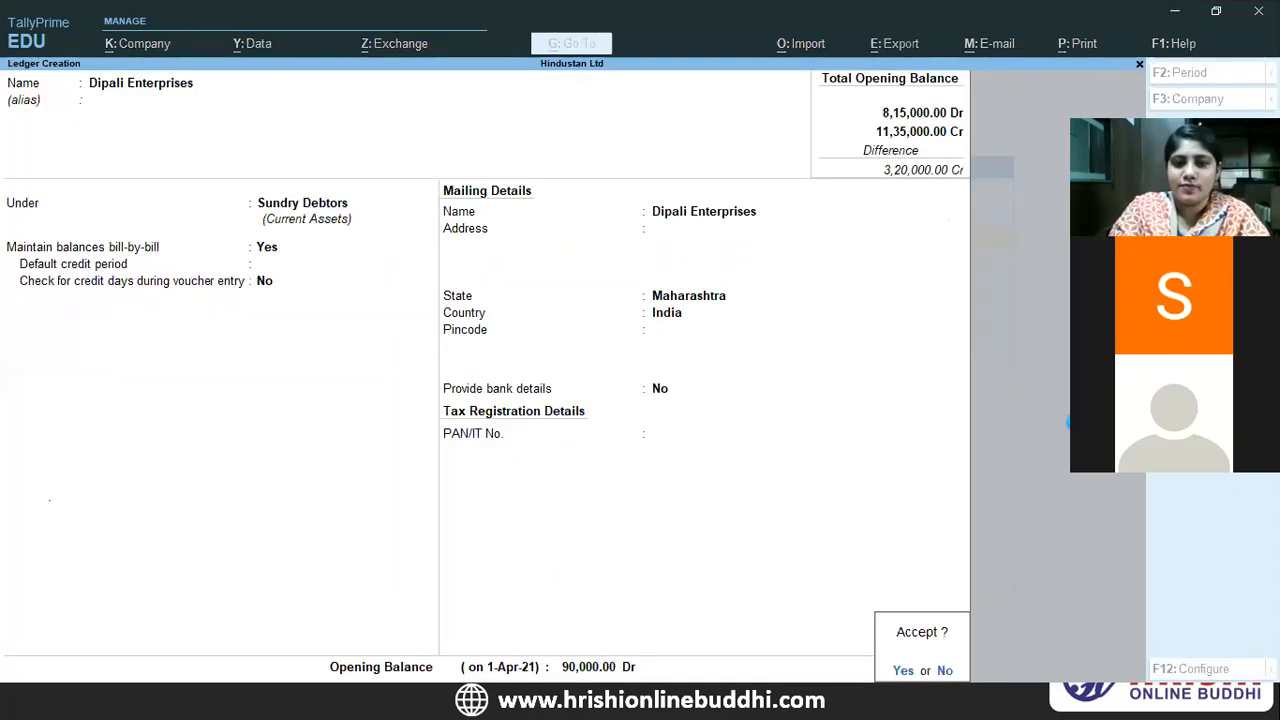
{"action": "key", "text": "Return"}
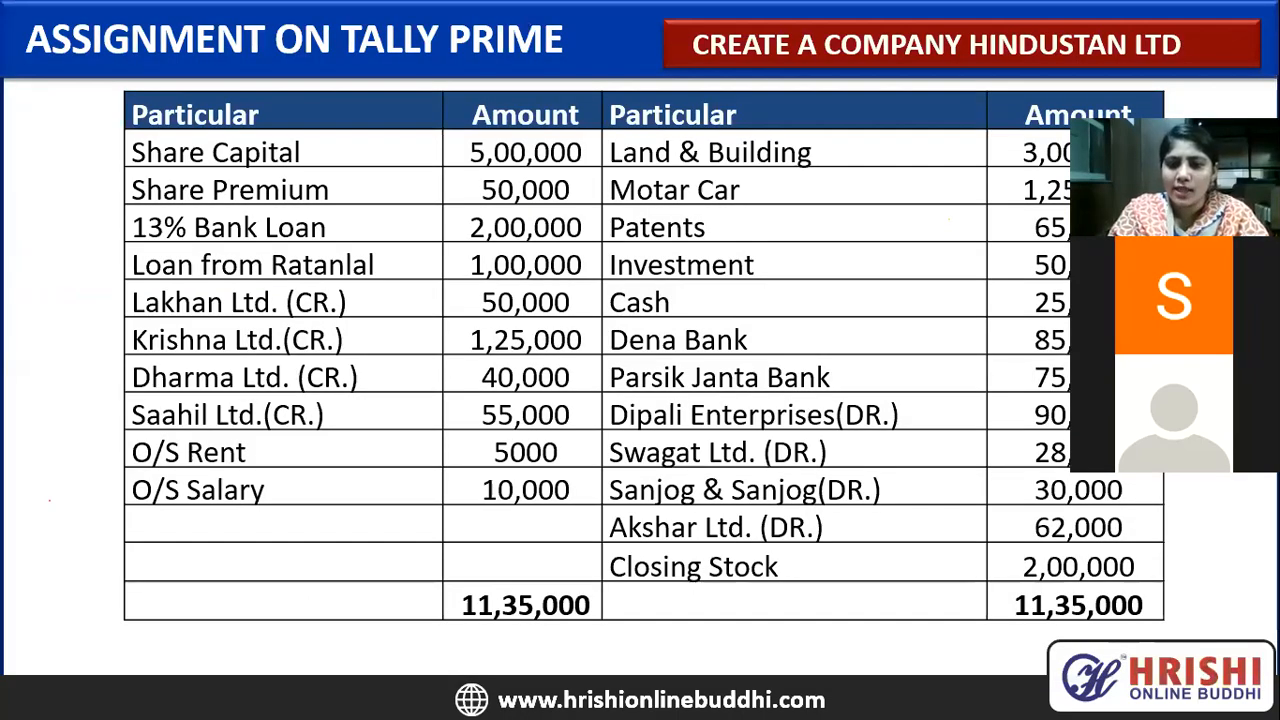
- Name the next Sundry Debtors ledger Swagat Ltd and set its opening balance to 28,000 Dr
{"action": "type", "text": "S"}
{"action": "type", "text": "wagat Ltd"}
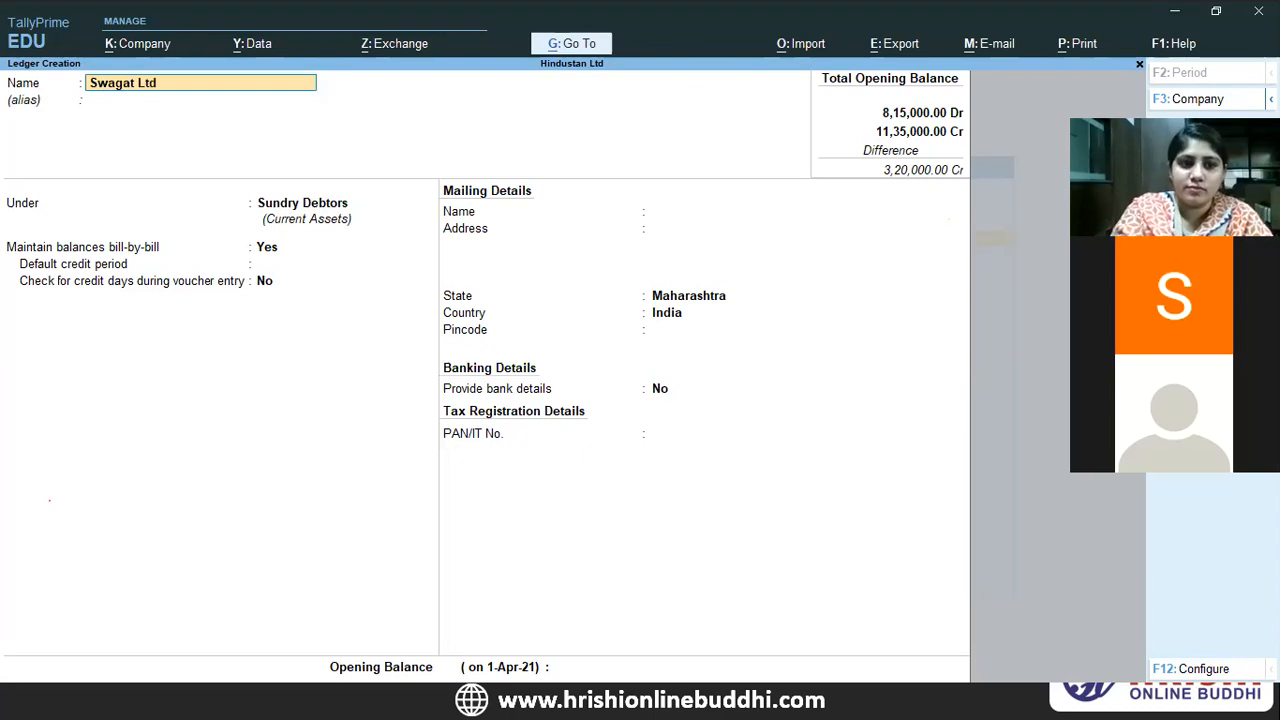
{"action": "key", "text": "ctrl"}
{"action": "key", "text": "ctrl+a"}
{"action": "type", "text": "28000"}
{"action": "key", "text": "Return"}
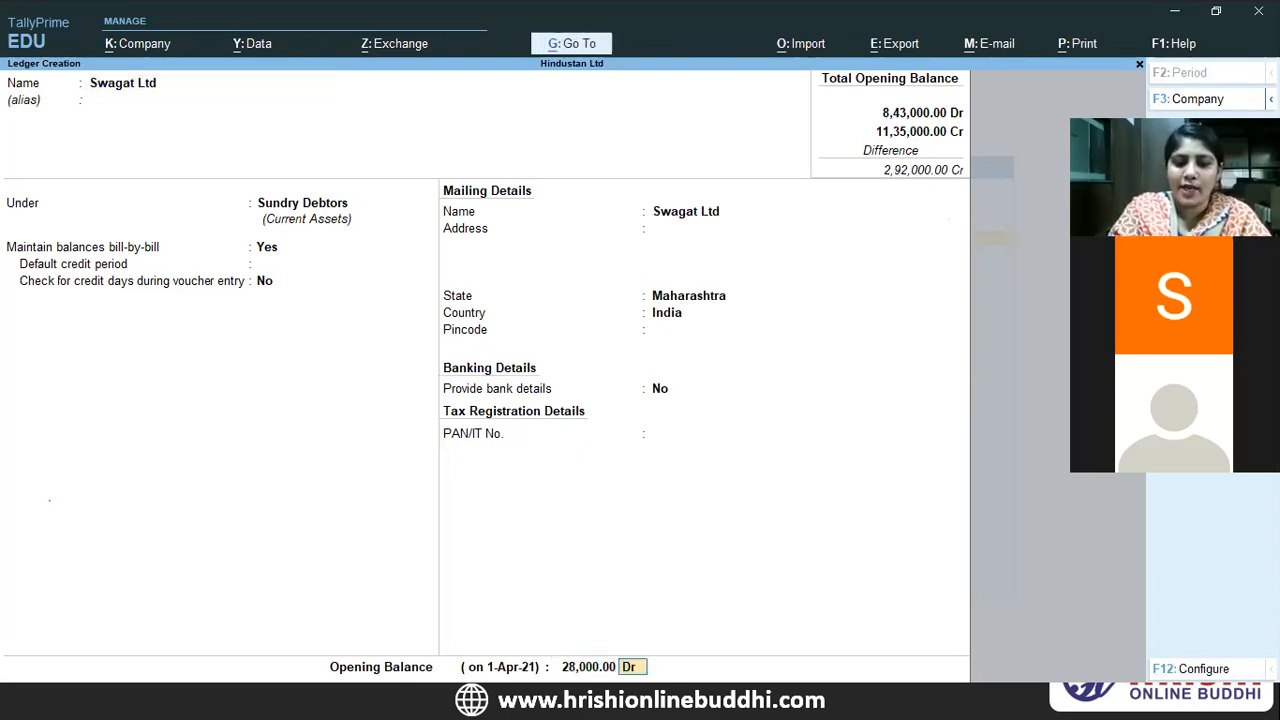
- Allocate Swagat Ltd's full opening balance to bill reference 147 dated 31/3/2021 and save the ledger
{"action": "key", "text": "Return"}
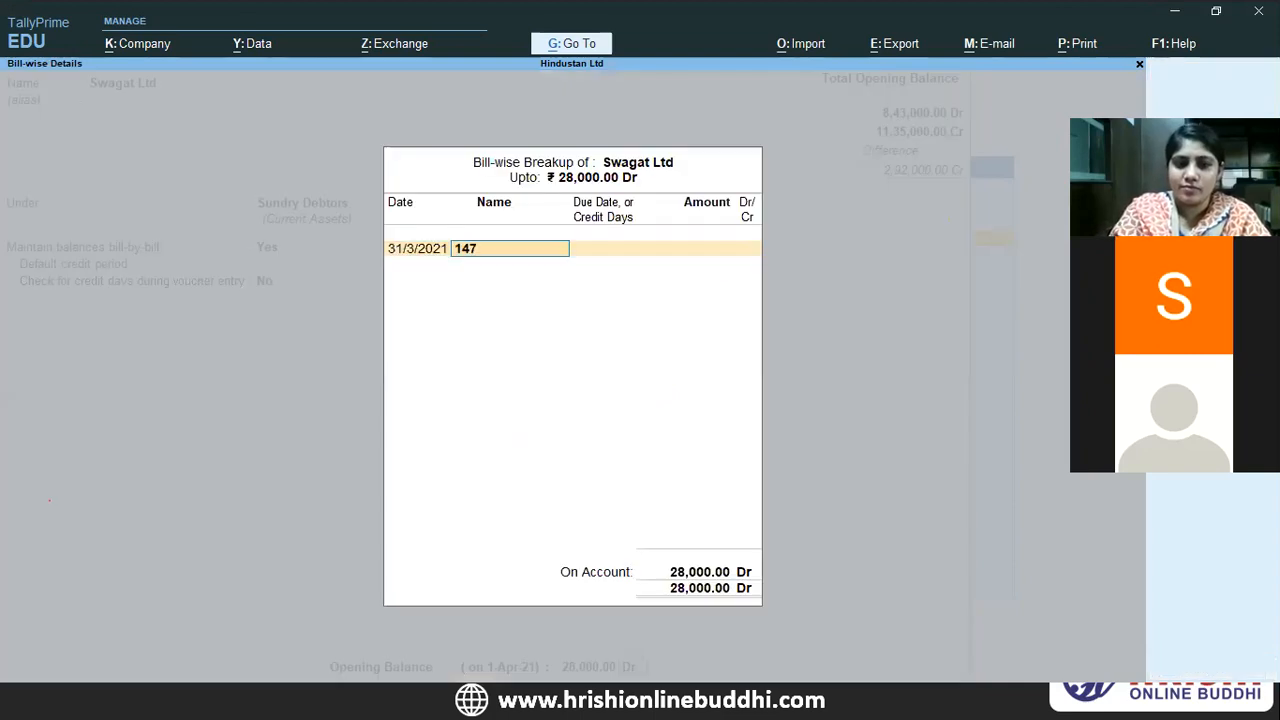
{"action": "key", "text": "Return"}
{"action": "key", "text": "Return"}
{"action": "key", "text": "Return"}
{"action": "key", "text": "Return"}
{"action": "key", "text": "Return"}
{"action": "key", "text": "Return"}
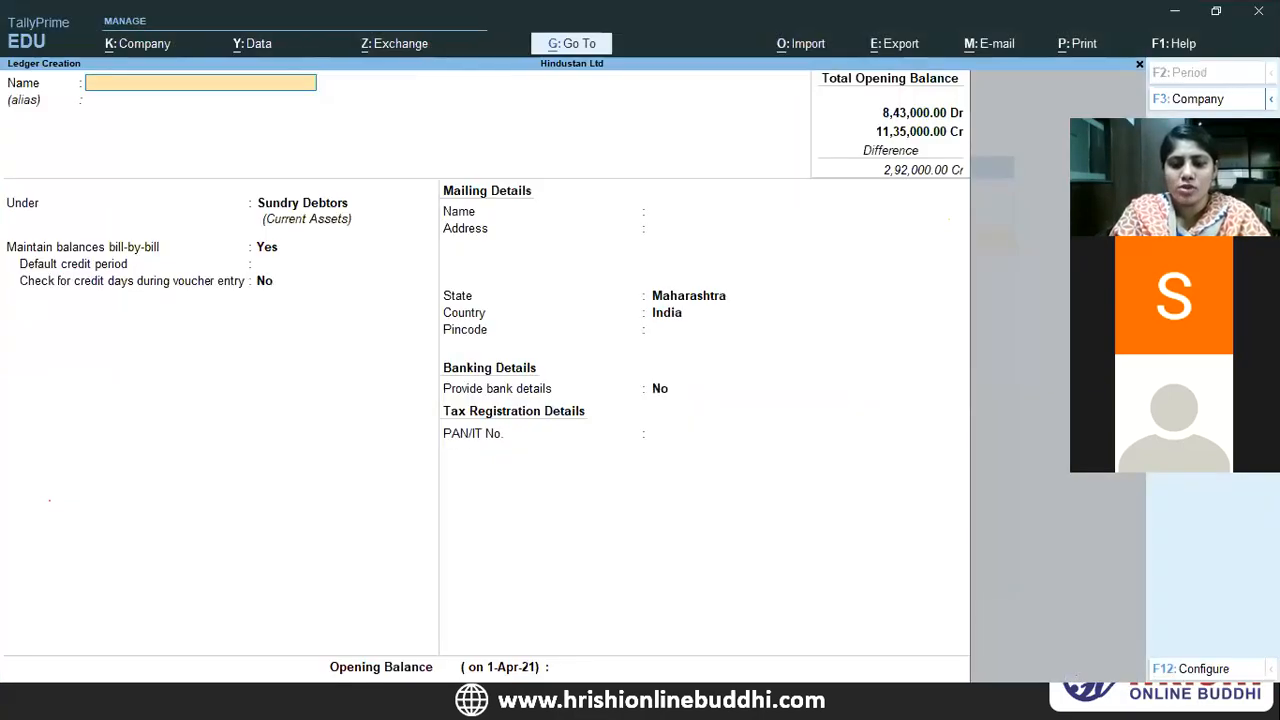
- Name the next Sundry Debtors ledger Sanjog & Sanjog and set its opening balance to 30,000 Dr
{"action": "type", "text": "Sanjog & Sa"}
{"action": "type", "text": "jo"}
{"action": "key", "text": "BackSpace"}
{"action": "key", "text": "BackSpace"}
{"action": "type", "text": "n"}
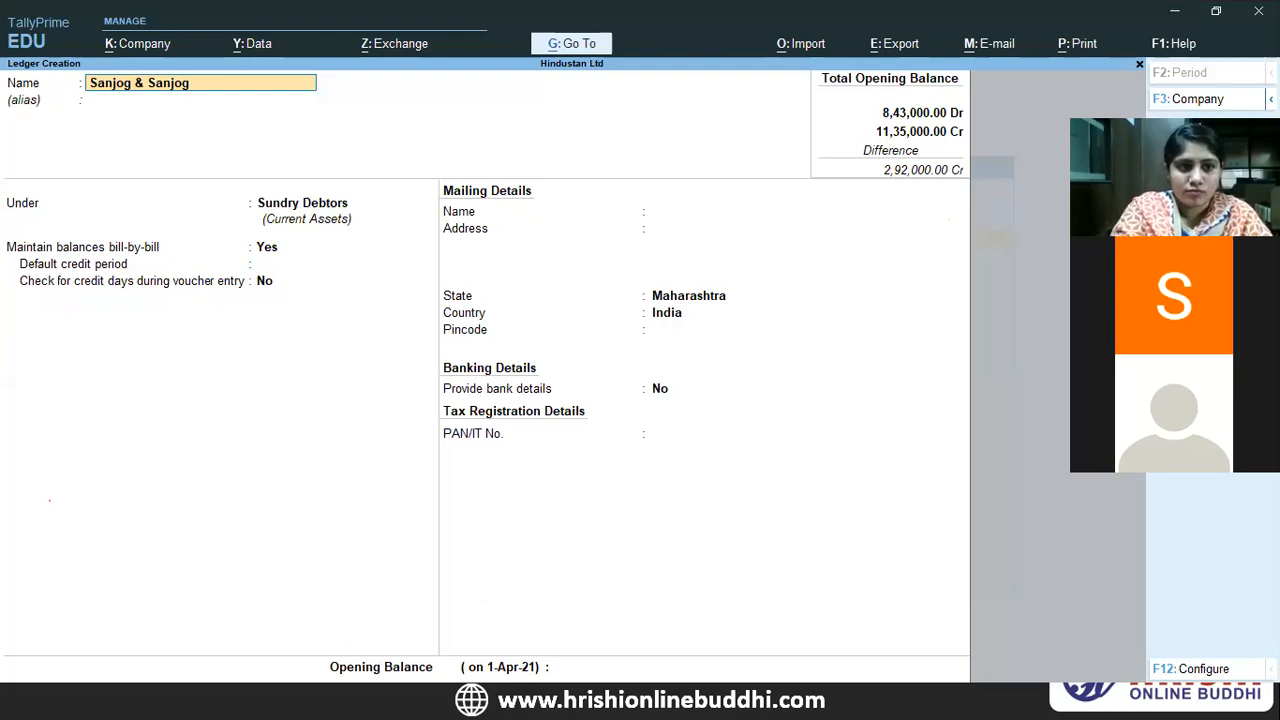
{"action": "type", "text": "jog"}
{"action": "key", "text": "Return"}
{"action": "type", "text": "30,000"}
{"action": "key", "text": "Return"}
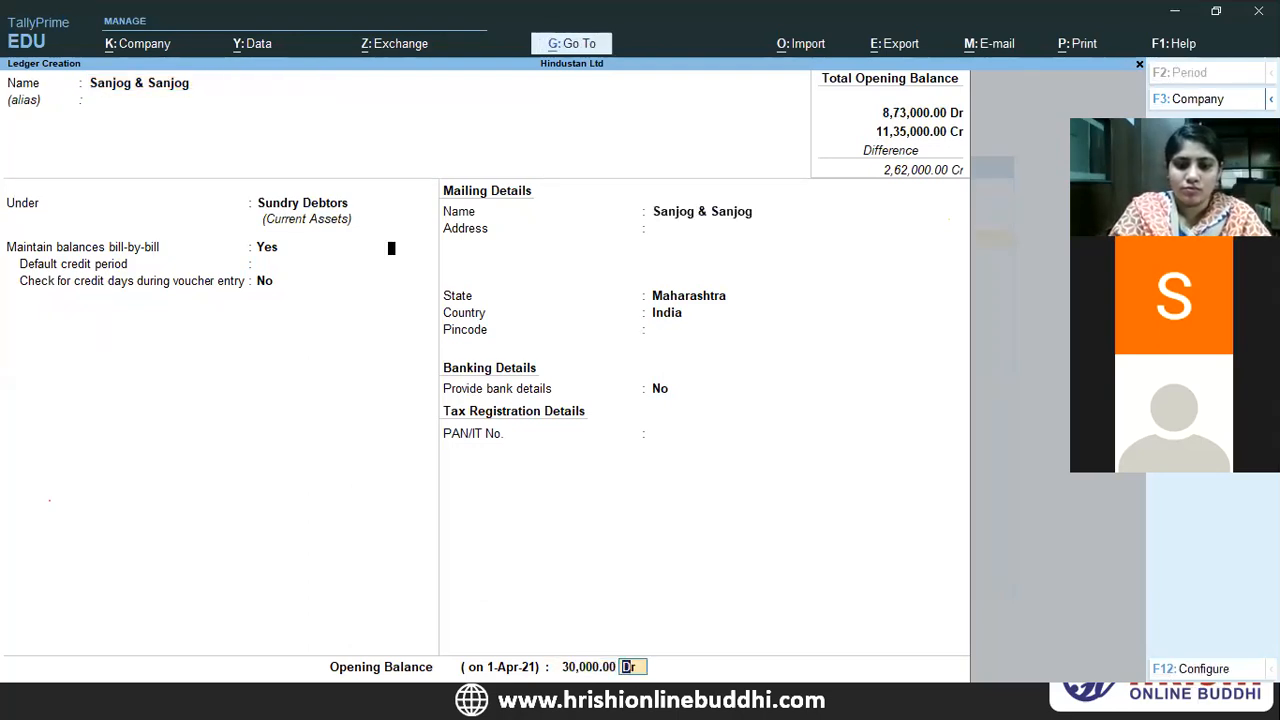
- Allocate Sanjog & Sanjog's full opening balance to bill reference 524 dated 31/3/2021 and save the ledger
{"action": "key", "text": "Return"}
{"action": "key", "text": "Return"}
{"action": "type", "text": "524"}
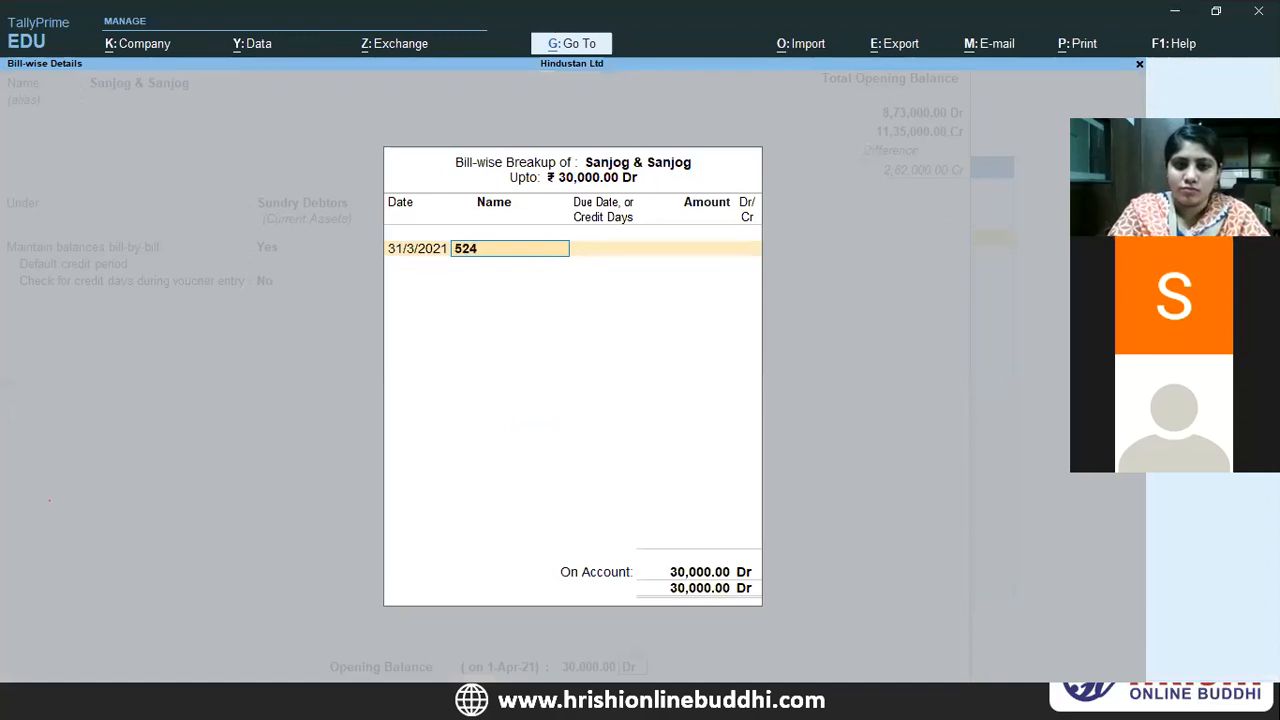
{"action": "key", "text": "Return"}
{"action": "key", "text": "Return"}
{"action": "key", "text": "Return"}
{"action": "key", "text": "Return"}
{"action": "key", "text": "Return"}
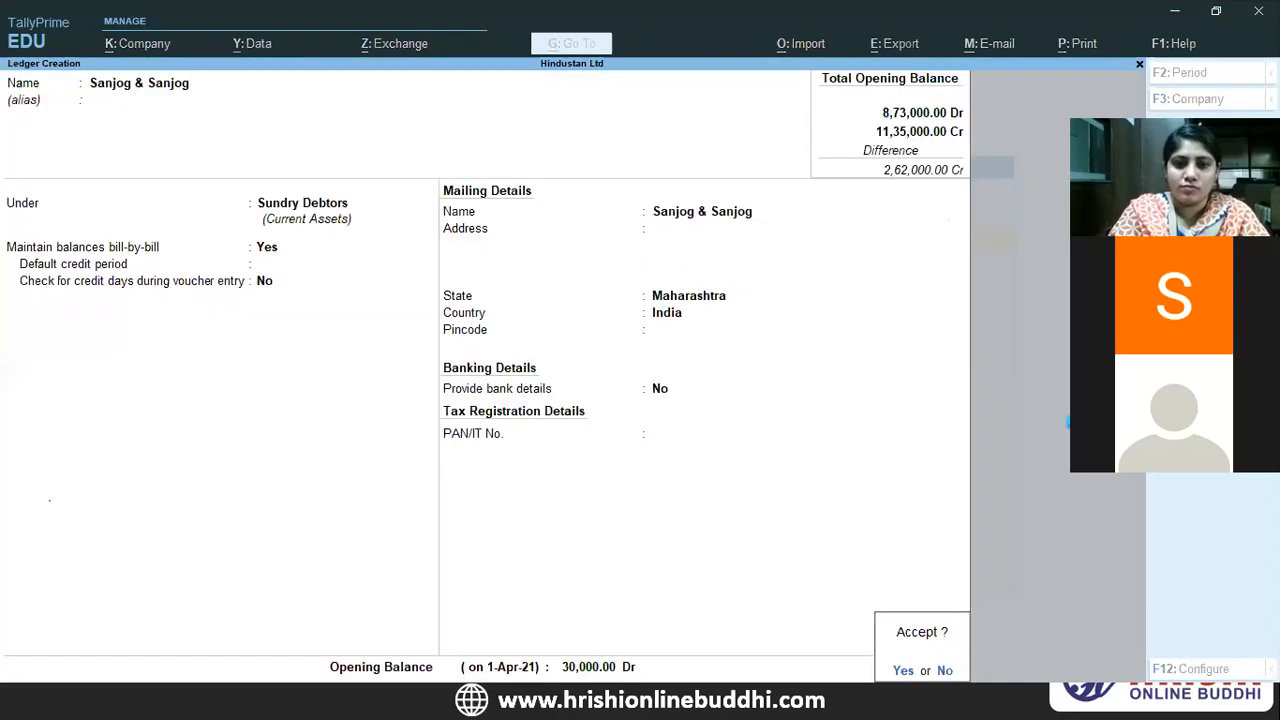
{"action": "key", "text": "Return"}
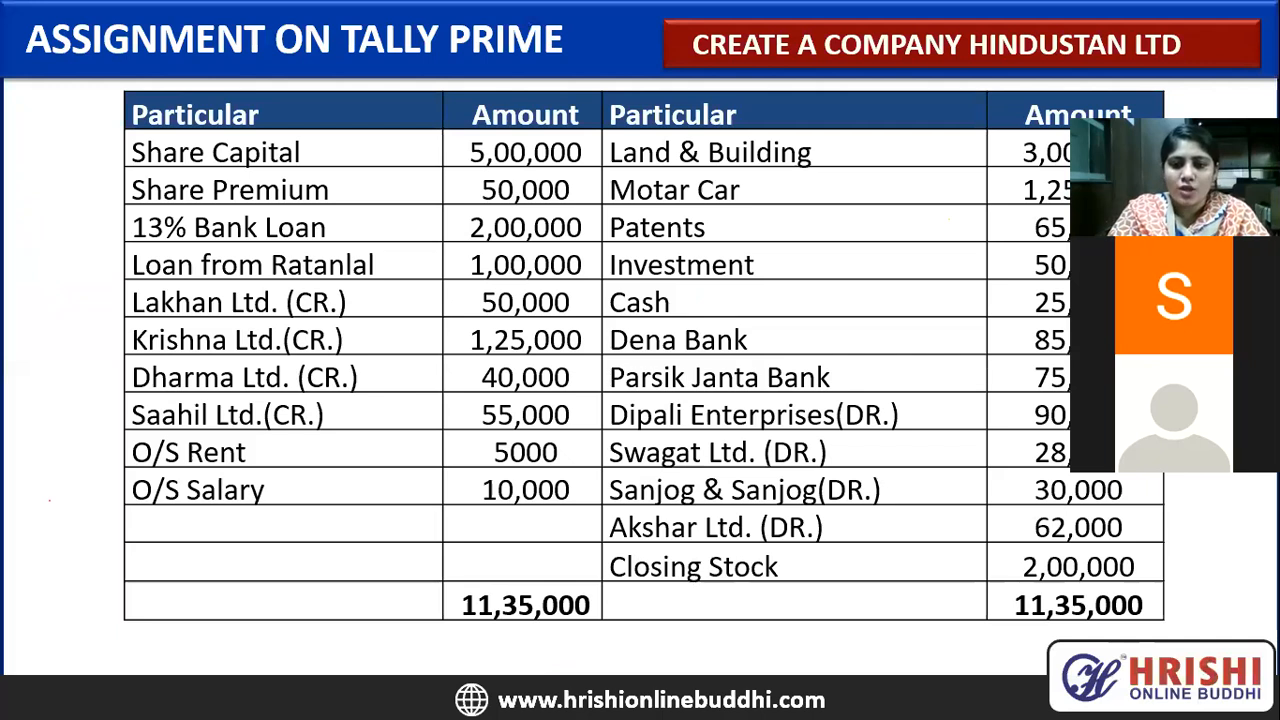
- Name the next Sundry Debtors ledger Akshar Ltd and set its opening balance to 62,000 Dr
{"action": "type", "text": "Akshar Lt"}
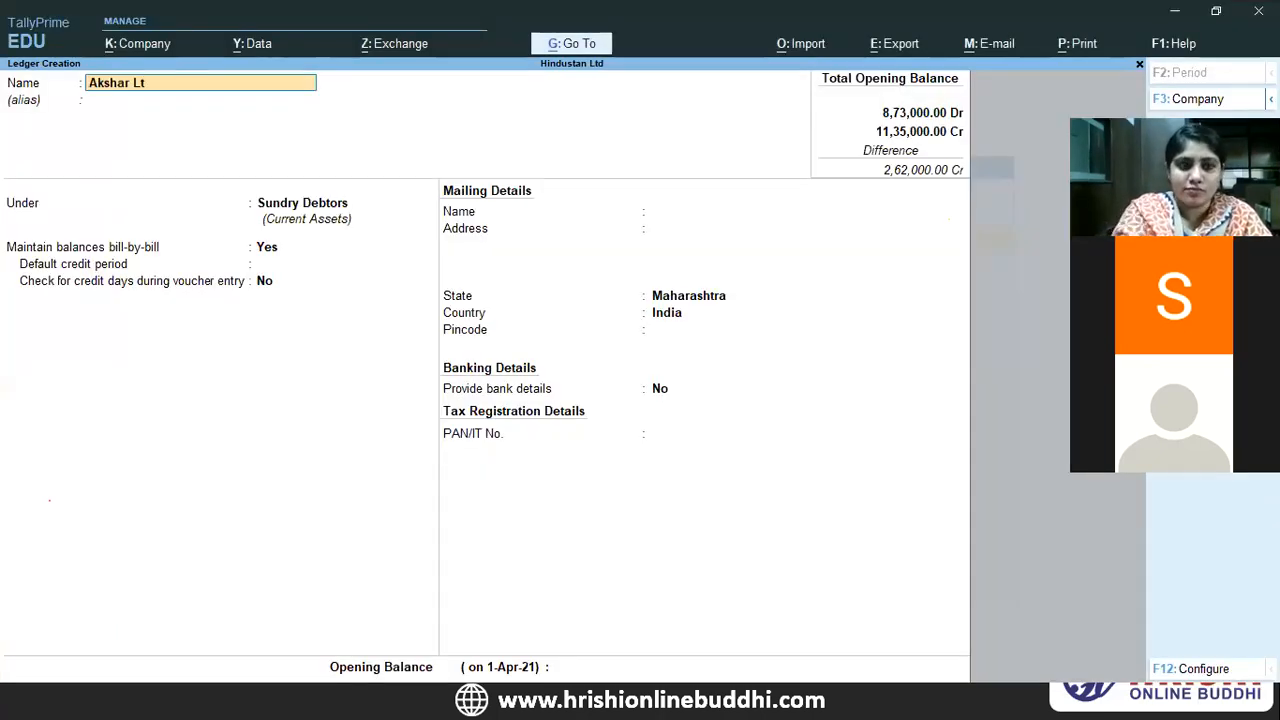
{"action": "key", "text": "ctrl+End"}
{"action": "type", "text": "62,000"}
{"action": "key", "text": "Return"}
- Allocate Akshar Ltd's full opening balance to bill reference 523 dated 31/3/2021 and save the ledger
{"action": "key", "text": "Return"}
{"action": "key", "text": "Return"}
{"action": "type", "text": "523"}
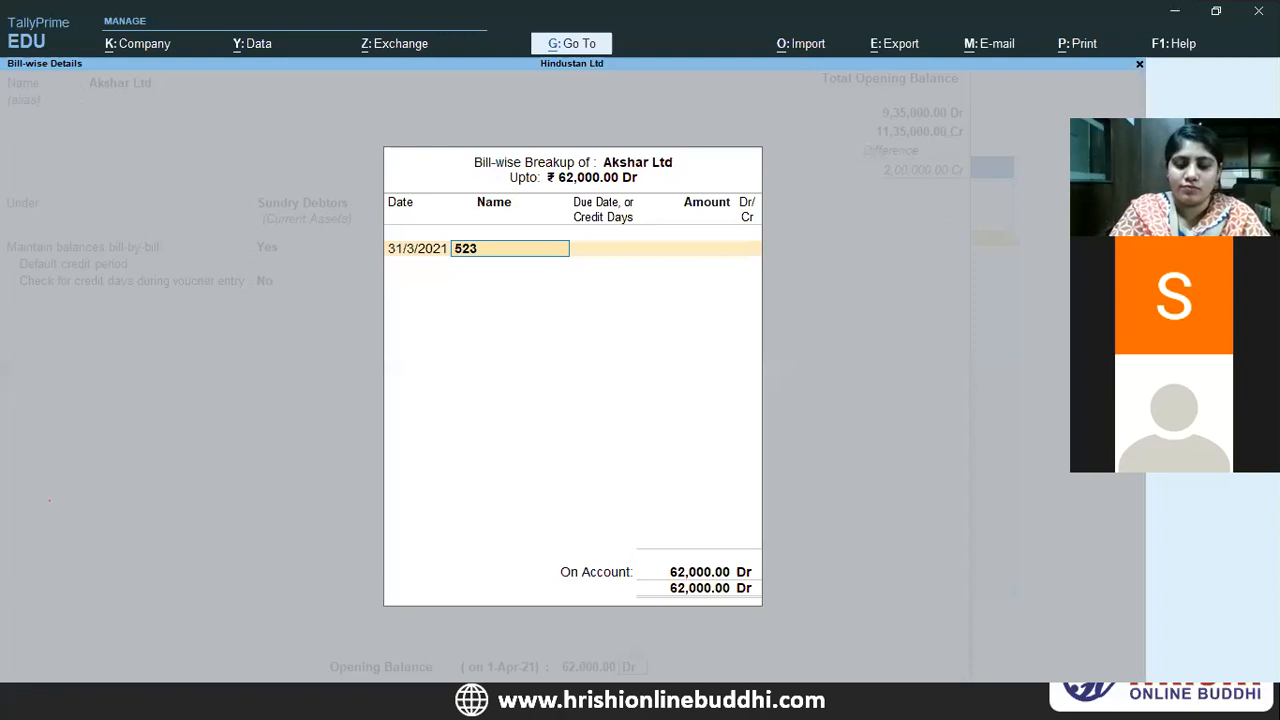
{"action": "key", "text": "Return"}
{"action": "key", "text": "Return"}
{"action": "key", "text": "Return"}
{"action": "key", "text": "Return"}
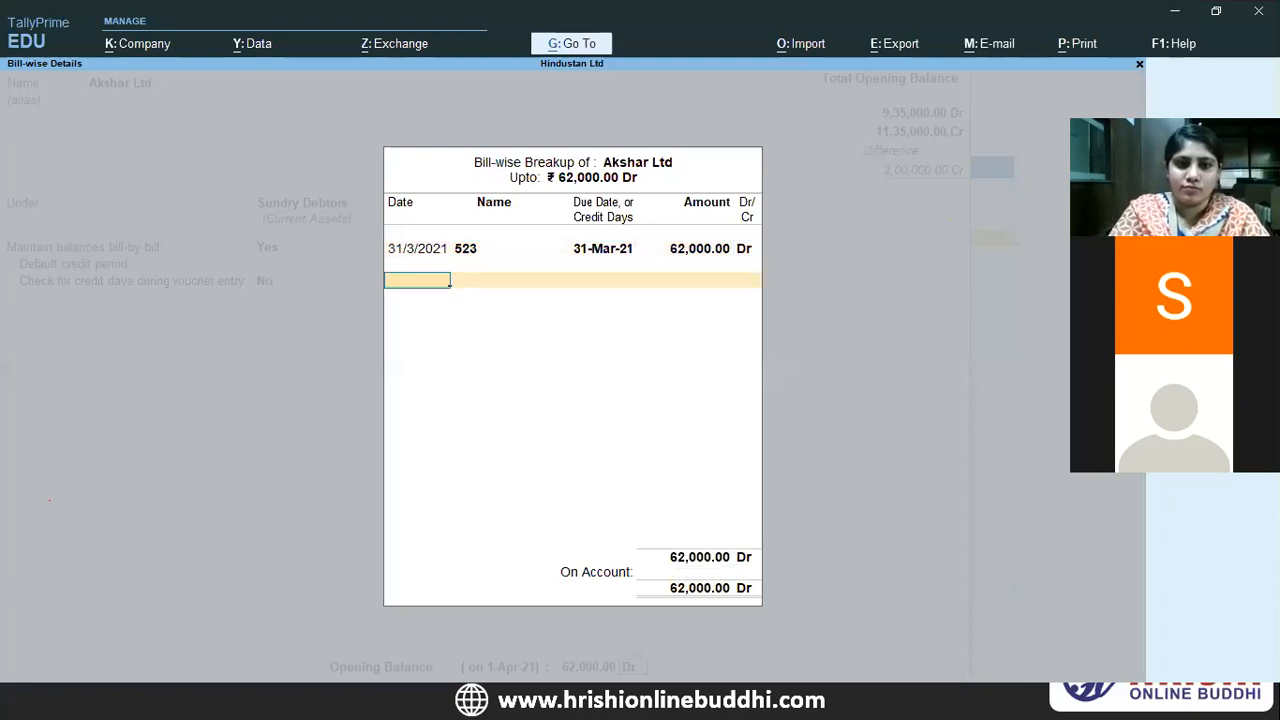
{"action": "key", "text": "Return"}
{"action": "key", "text": "Return"}
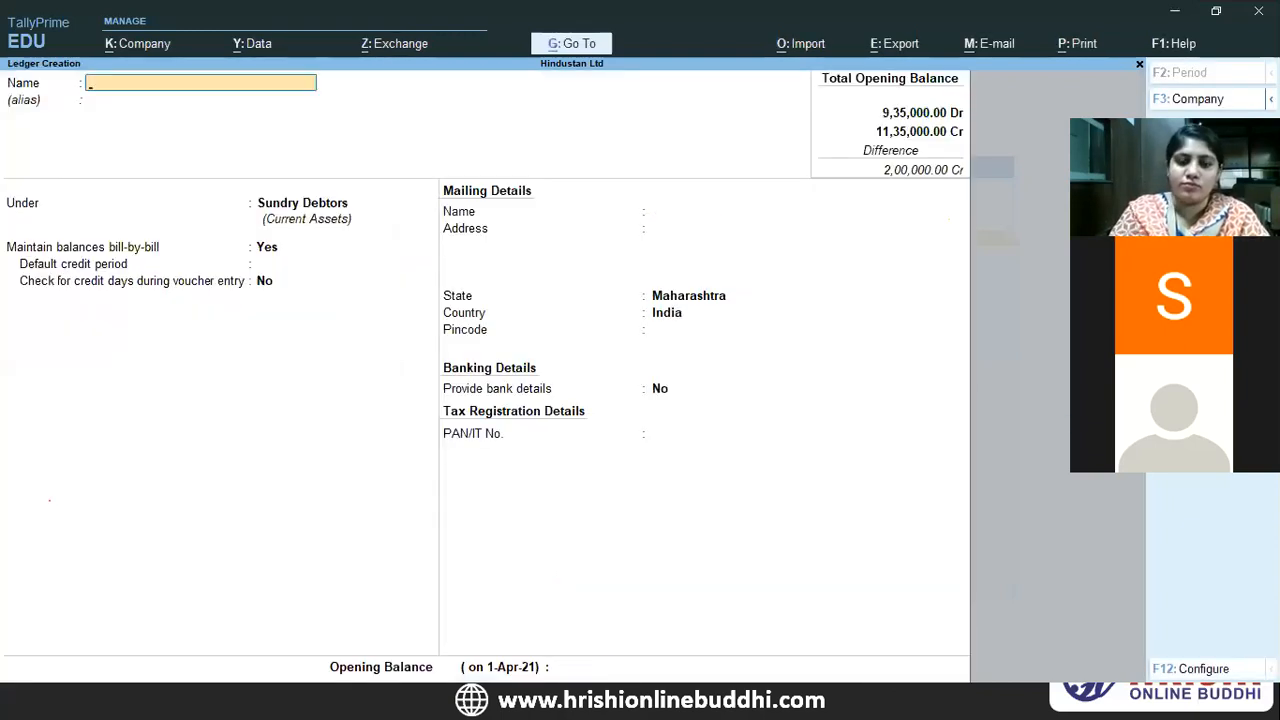
- Check the Closing Stock amount in the assignment's balance list and open Hindustan Ltd's Balance Sheet
{"action": "key", "text": "alt+Tab"}
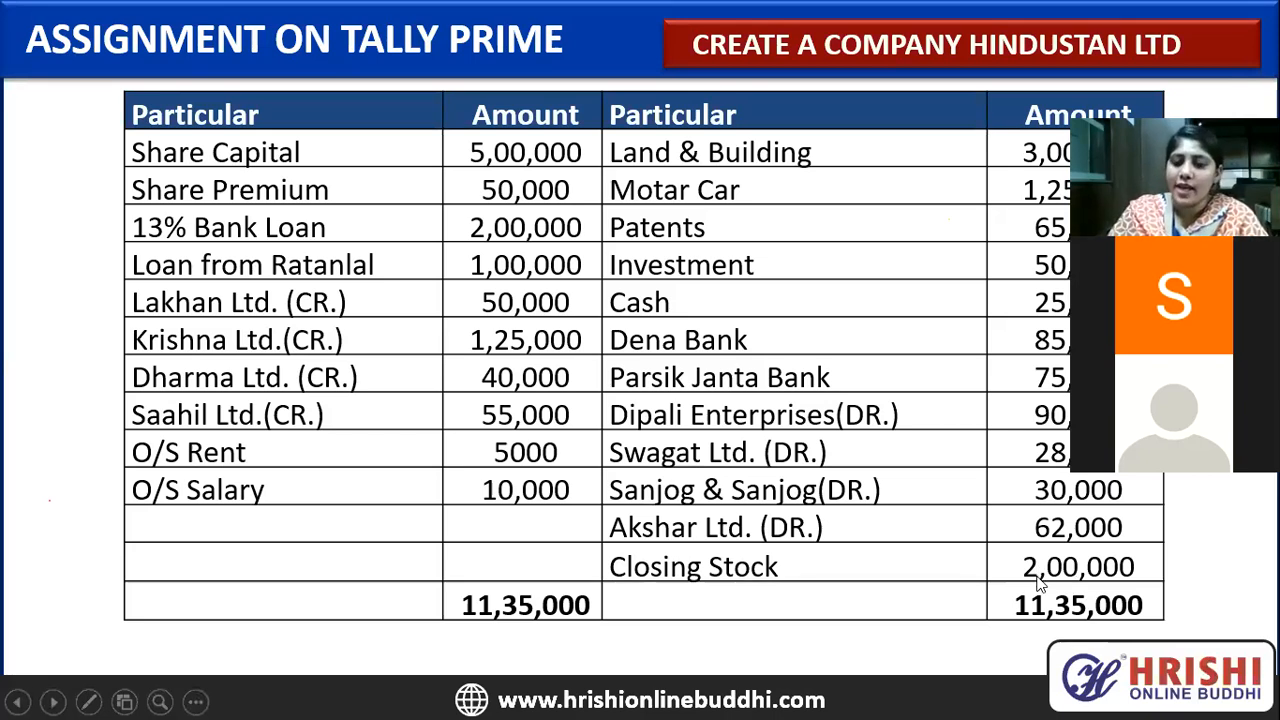
{"action": "key", "text": "alt+Tab"}
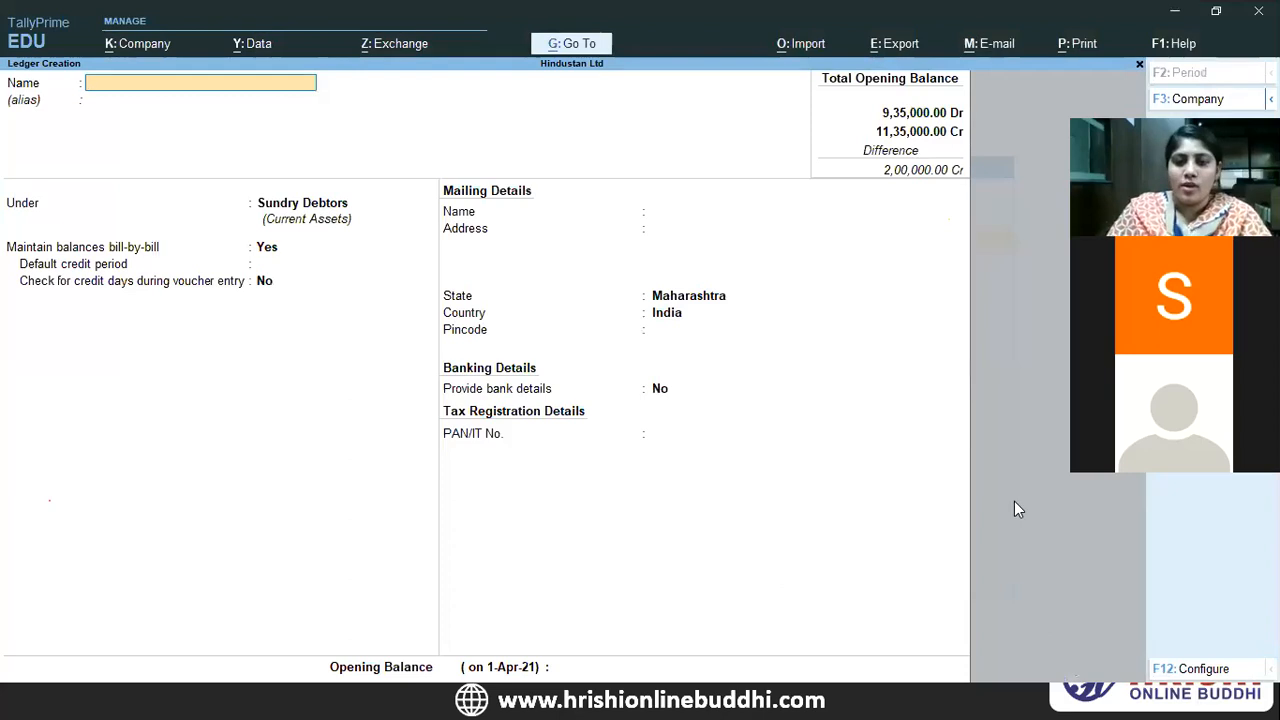
{"action": "key", "text": "Escape"}
{"action": "key", "text": "Escape"}
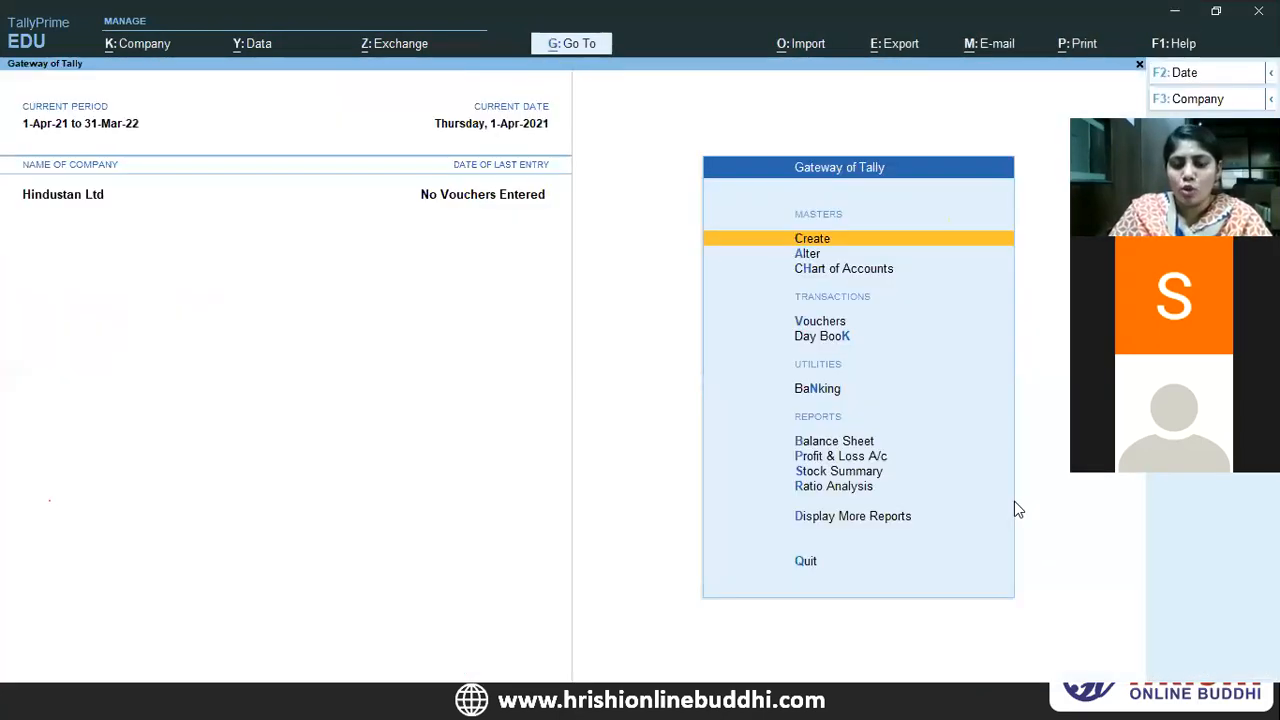
{"action": "key", "text": "Down"}
{"action": "key", "text": "Down"}
{"action": "key", "text": "Down"}
{"action": "key", "text": "Down"}
{"action": "key", "text": "Down"}
{"action": "key", "text": "Down"}
{"action": "key", "text": "Return"}
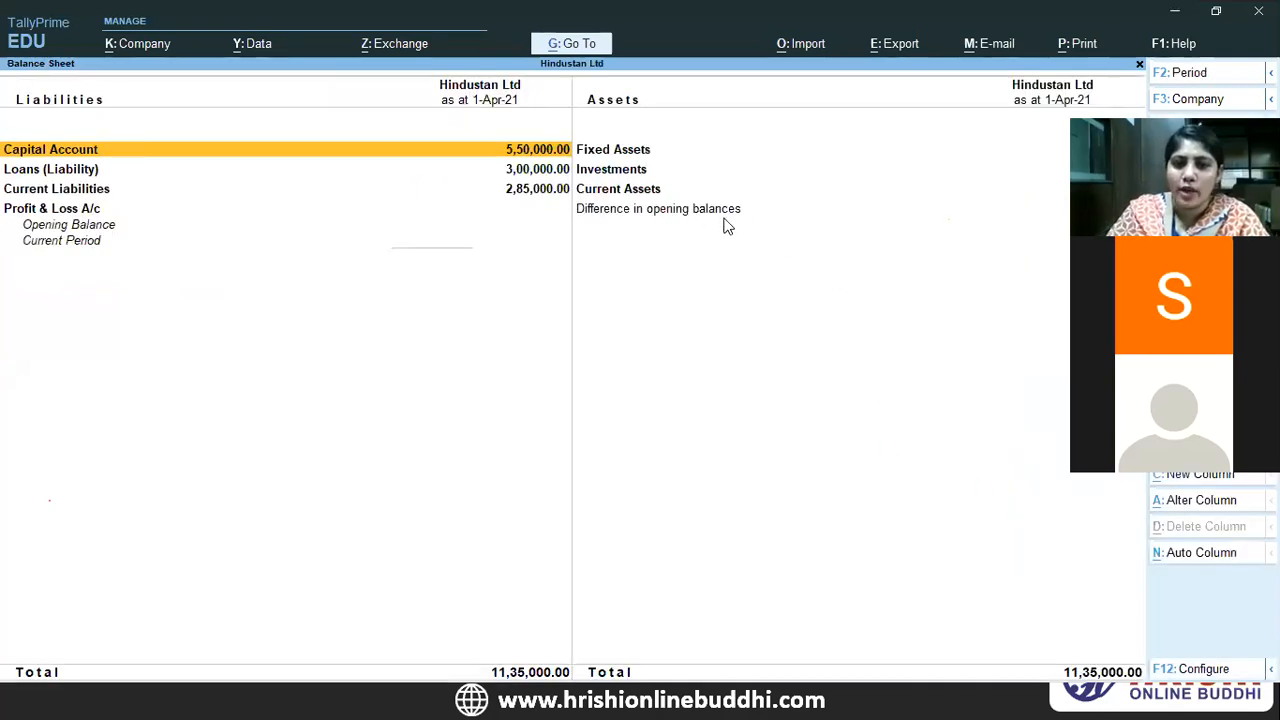
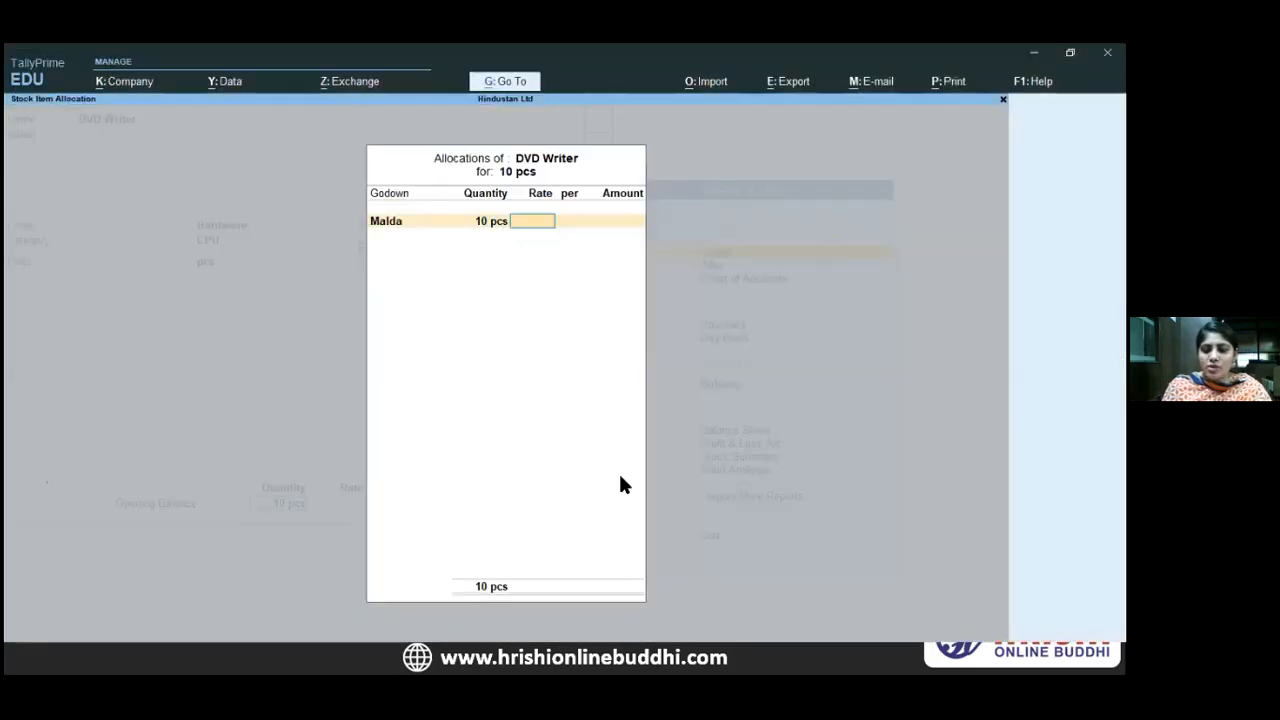
- Set the rate of DVD Writer's 10 pcs Malda allocation to 3,000 per pcs and save the stock item
{"action": "type", "text": "3000"}
{"action": "key", "text": "Return"}
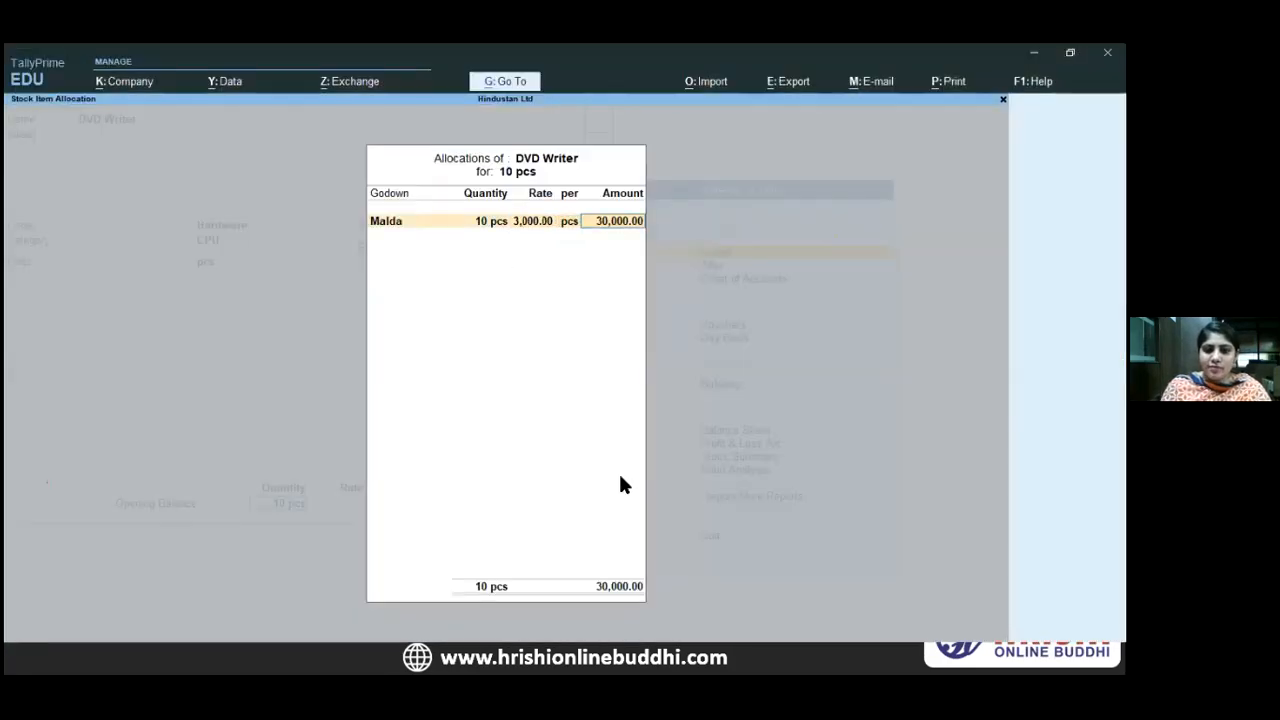
{"action": "key", "text": "Return"}
{"action": "key", "text": "Return"}
{"action": "key", "text": "Return"}
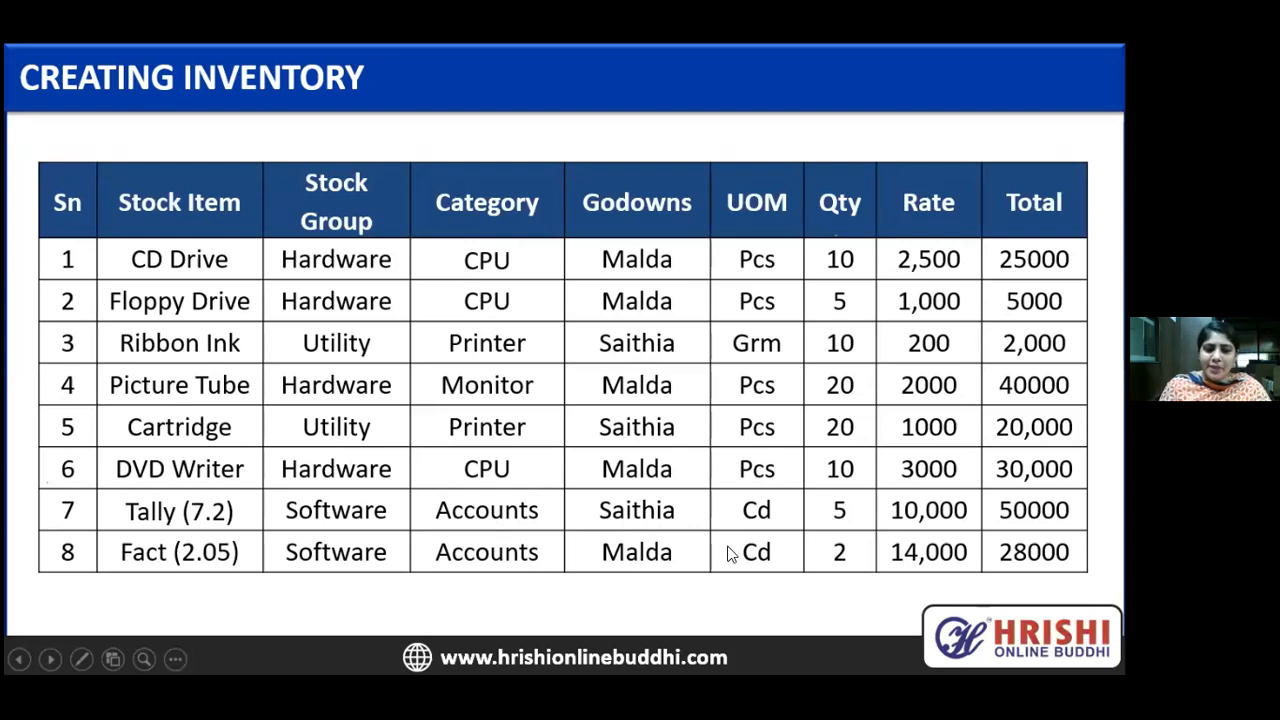
- Name the next stock item from the inventory list Tally 7.2 and place it under the Software group
{"action": "key", "text": "alt+Tab"}
{"action": "type", "text": "Tally 7.2"}
{"action": "key", "text": "Return"}
{"action": "key", "text": "Return"}
{"action": "key", "text": "Down"}
{"action": "key", "text": "Down"}
{"action": "key", "text": "Return"}
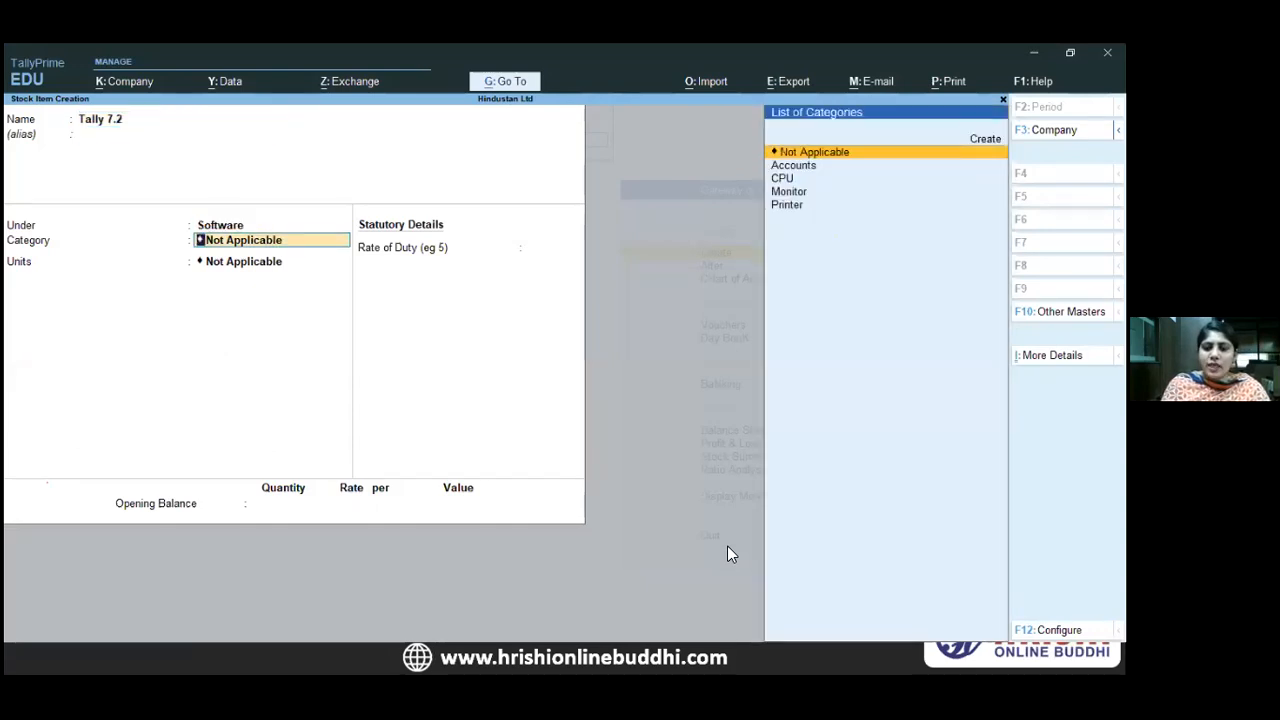
- Assign Tally 7.2 the Accounts category and the unit cd, leaving its rate of duty at the default
{"action": "key", "text": "Down"}
{"action": "key", "text": "Return"}
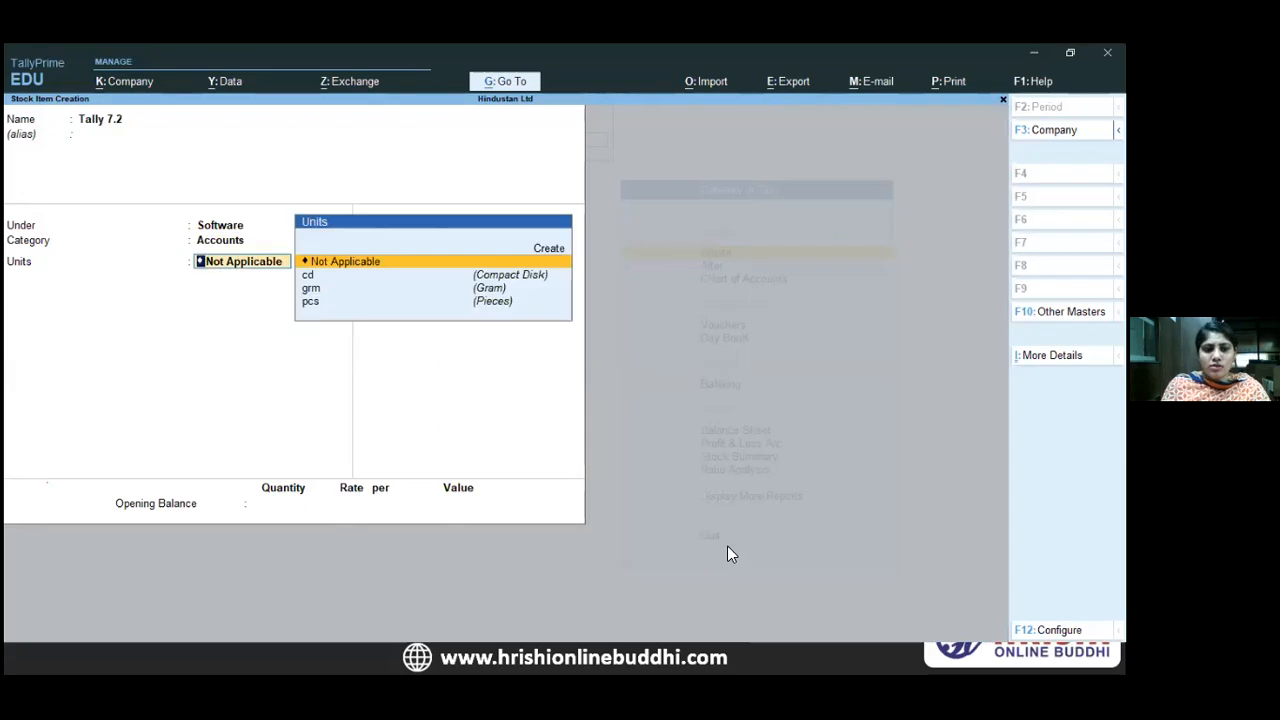
{"action": "key", "text": "Down"}
{"action": "key", "text": "Return"}
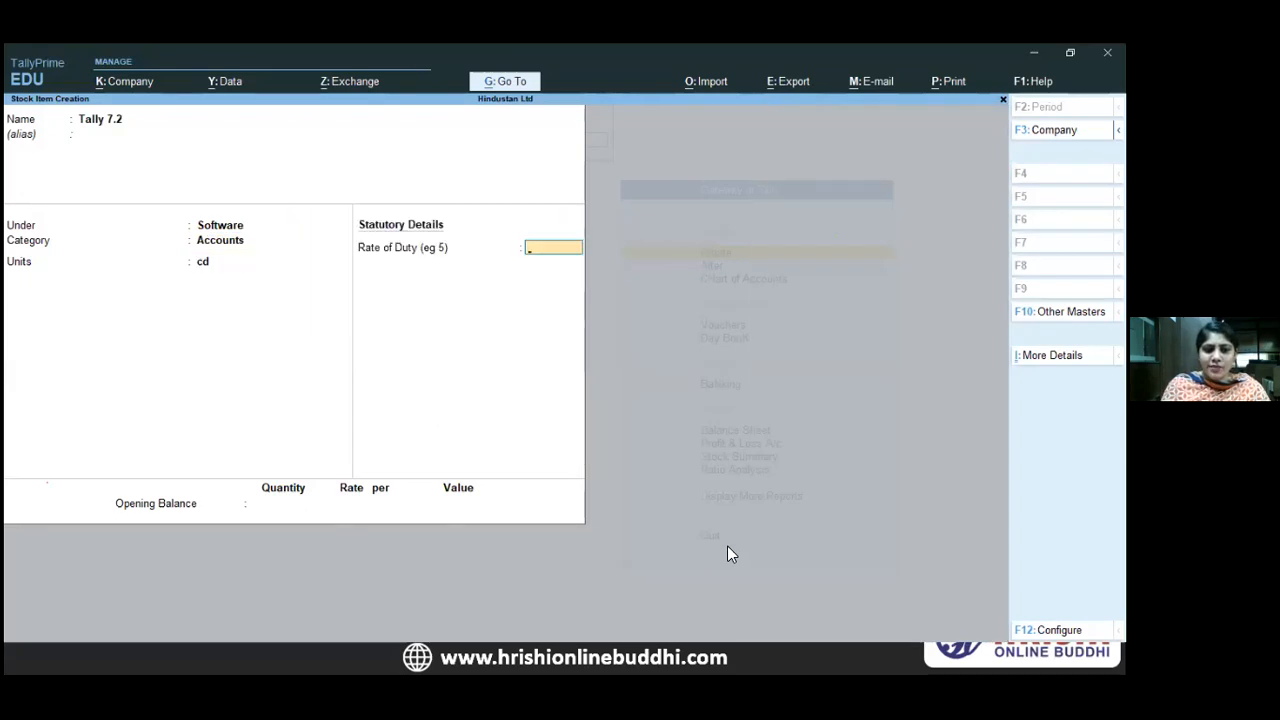
{"action": "key", "text": "Return"}
{"action": "type", "text": "2"}
{"action": "key", "text": "Return"}
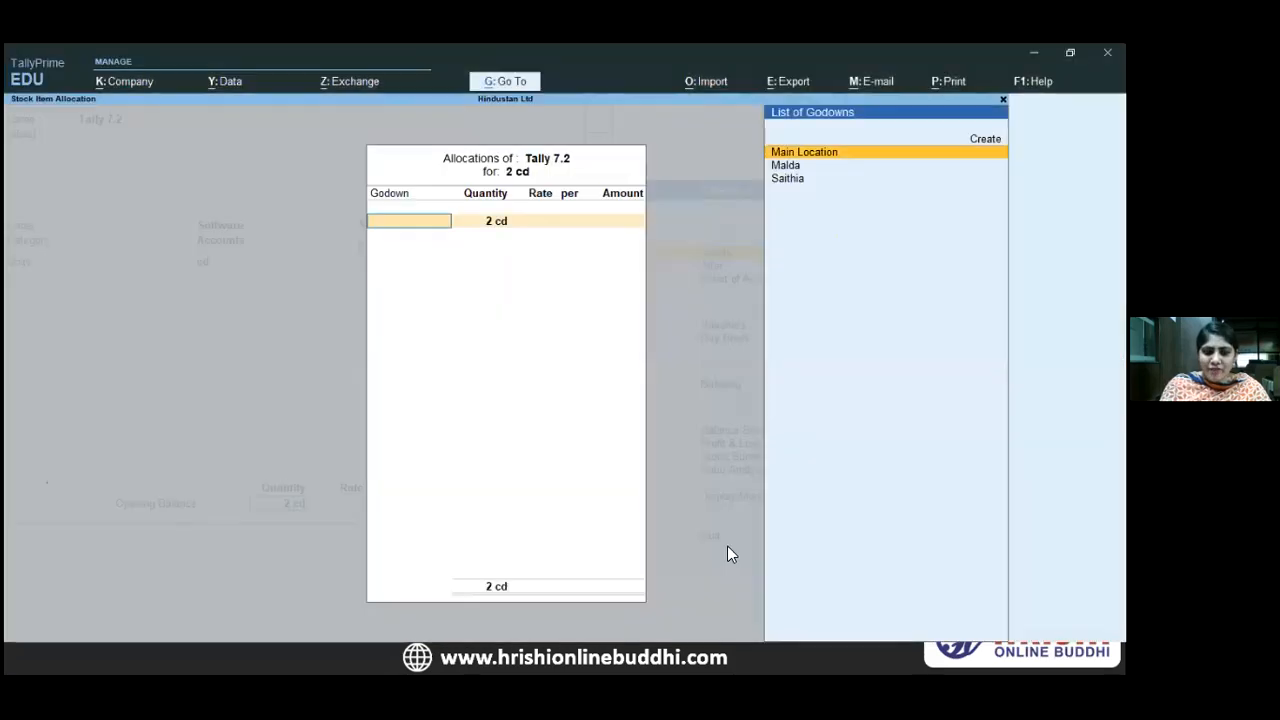
{"action": "key", "text": "Escape"}
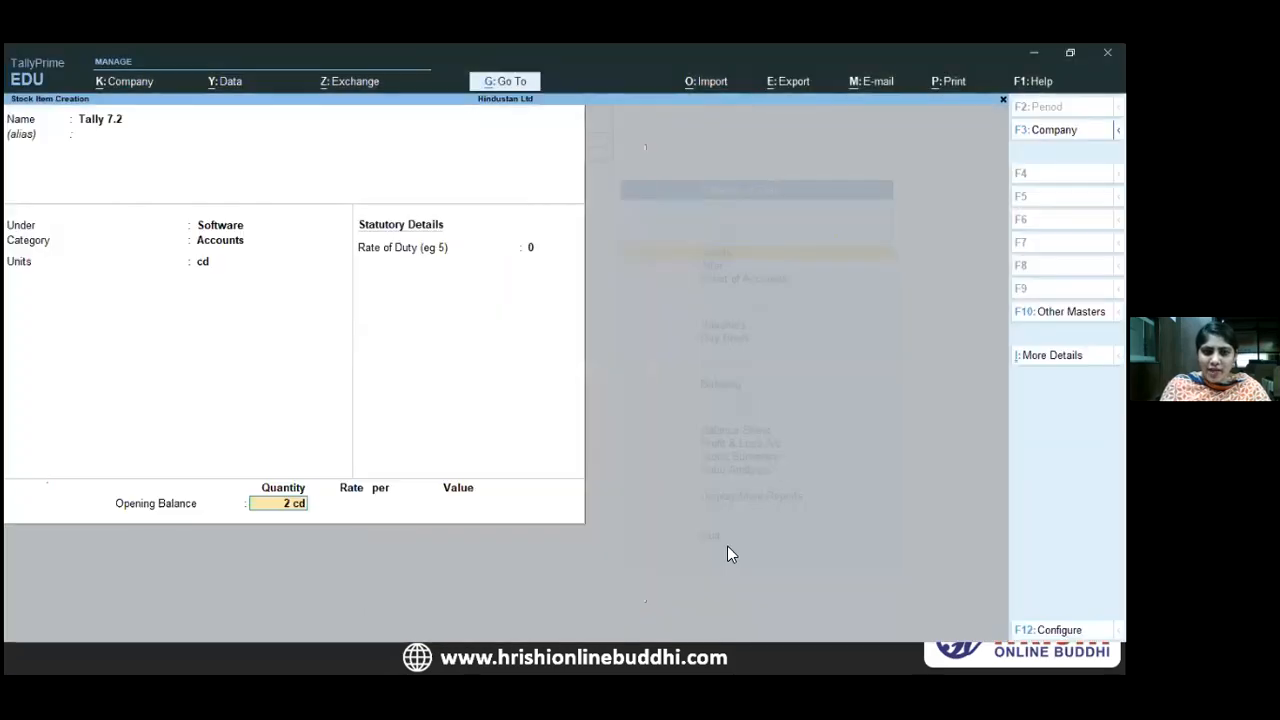
- Set Tally 7.2's opening quantity to 5 cd and allocate all 5 cd to the Saithia godown
{"action": "type", "text": "5"}
{"action": "key", "text": "Return"}
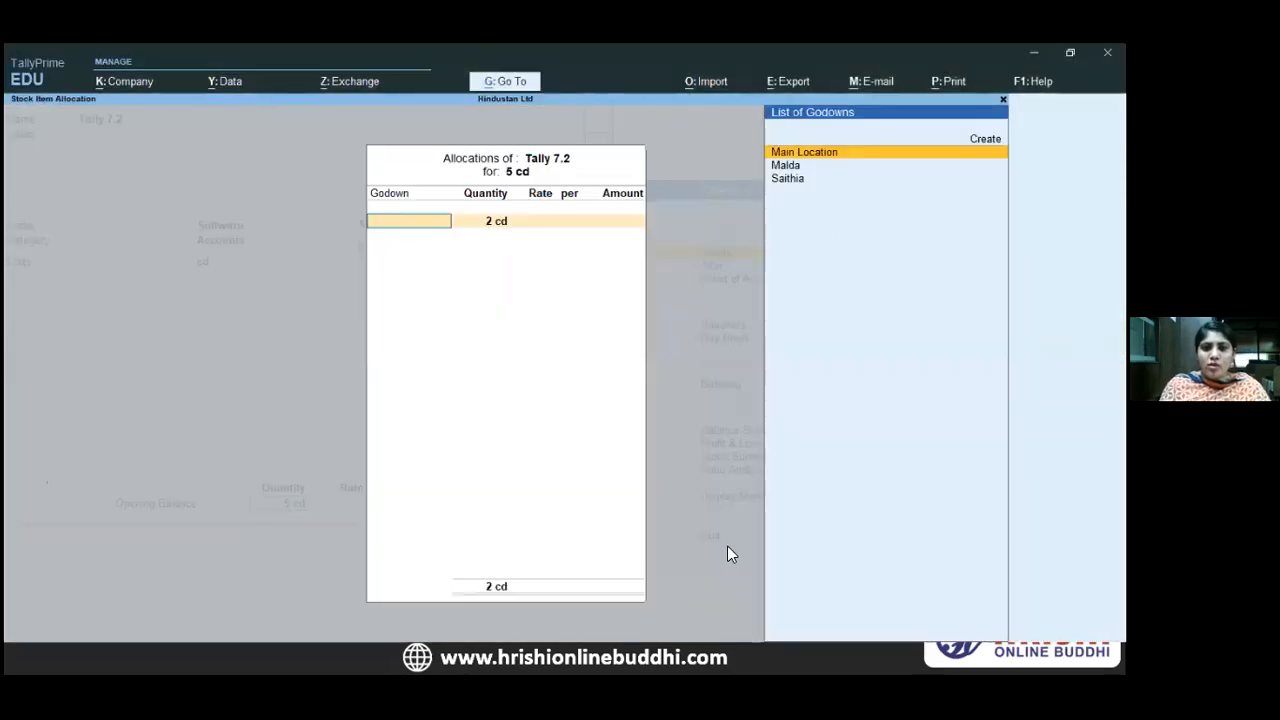
{"action": "key", "text": "Down"}
{"action": "key", "text": "Return"}
{"action": "type", "text": "5"}
{"action": "key", "text": "Return"}
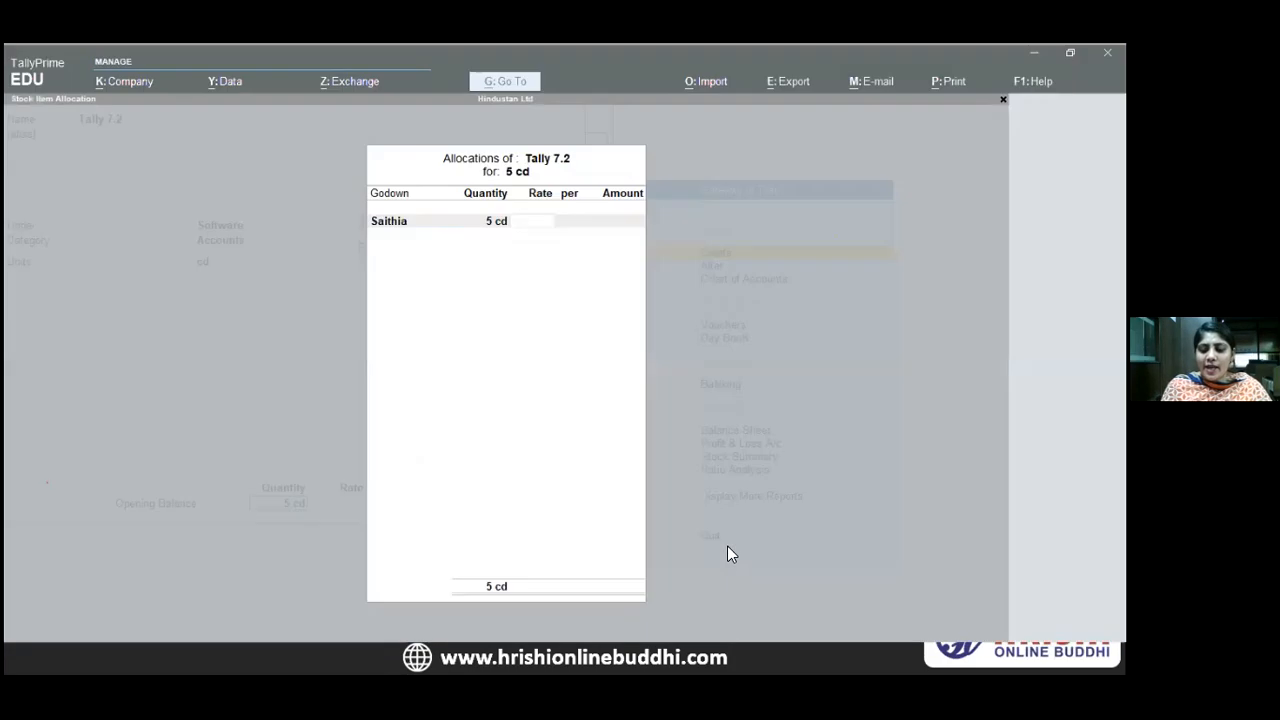
- Set the rate of Tally 7.2's Saithia allocation to 10,000 per cd and save the stock item
{"action": "type", "text": "10,000"}
{"action": "key", "text": "Return"}
{"action": "key", "text": "Return"}
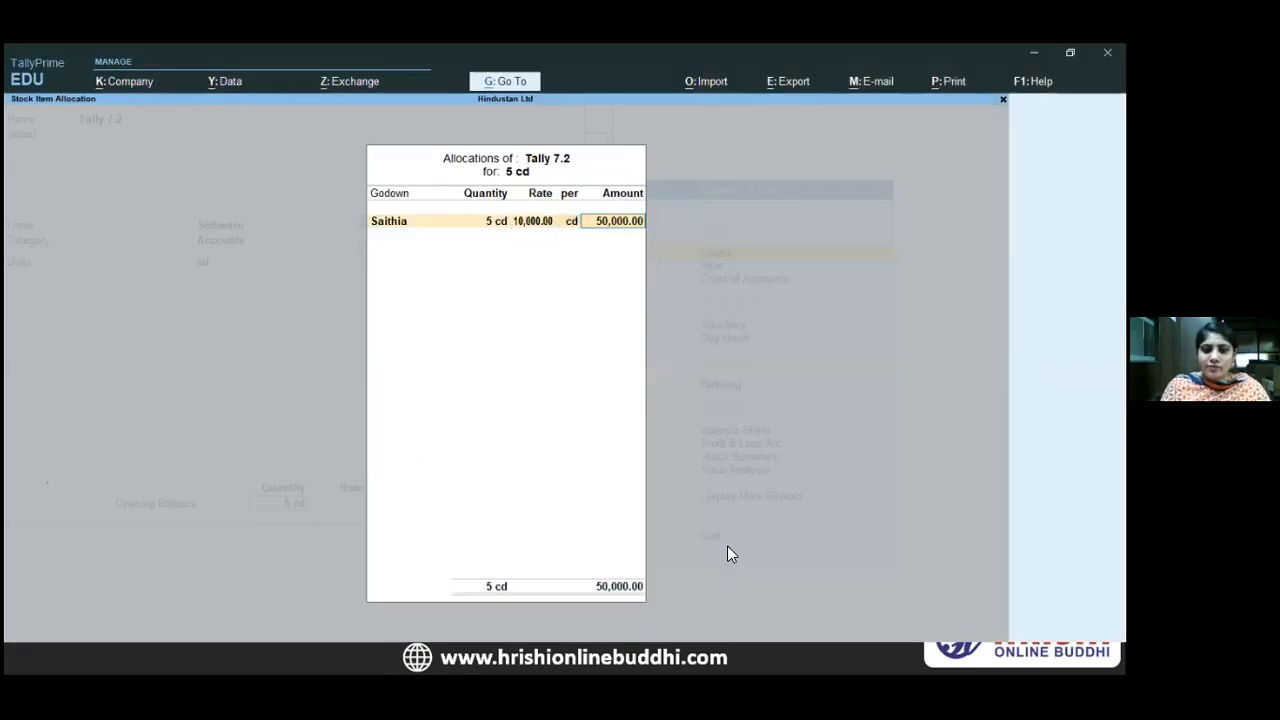
{"action": "key", "text": "Return"}
{"action": "key", "text": "Return"}
{"action": "key", "text": "Return"}
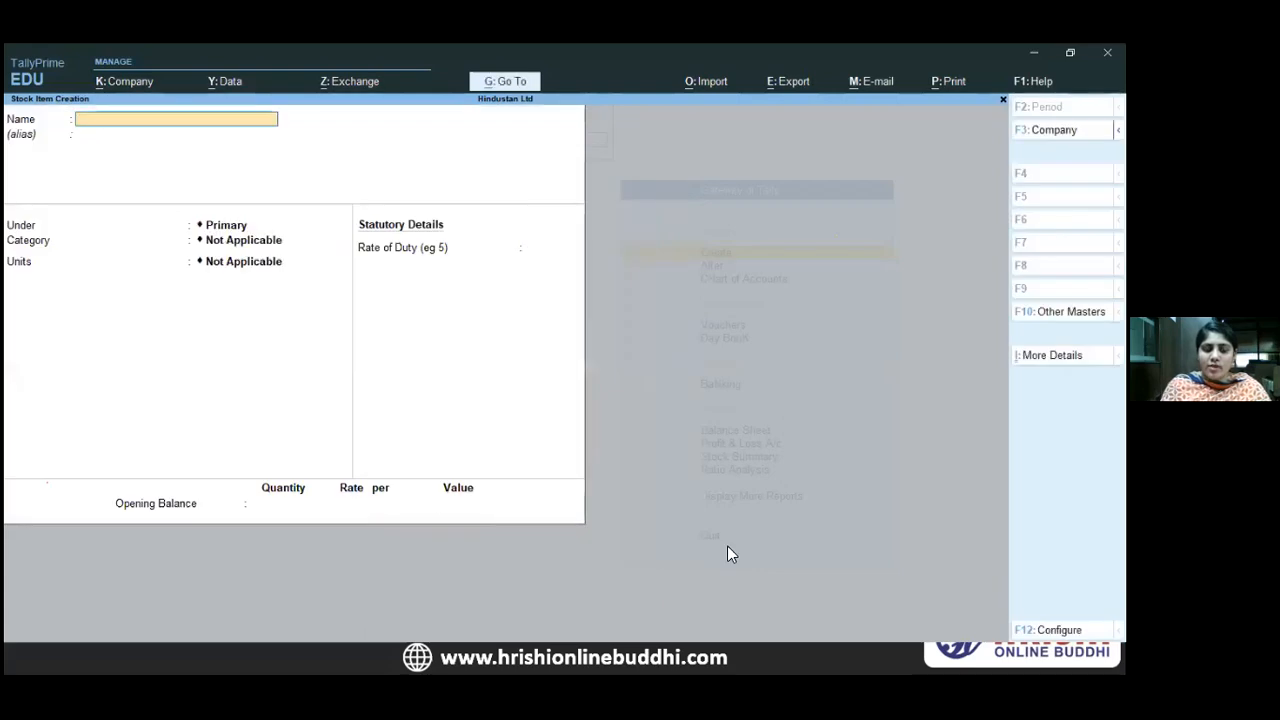
- Name the next stock item Fact 2.05, place it under the Software group and assign it the Accounts category
{"action": "type", "text": "Fact 2.05"}
{"action": "key", "text": "Return"}
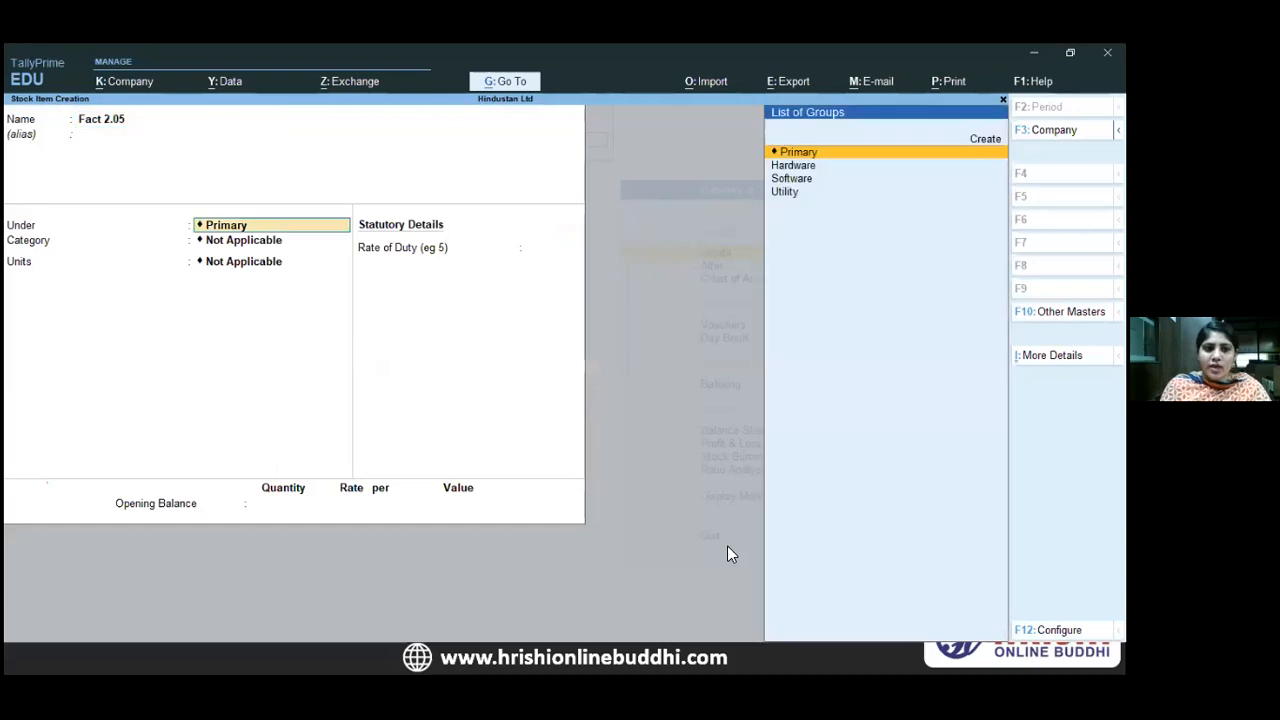
{"action": "key", "text": "Down"}
{"action": "key", "text": "Down"}
{"action": "key", "text": "Return"}
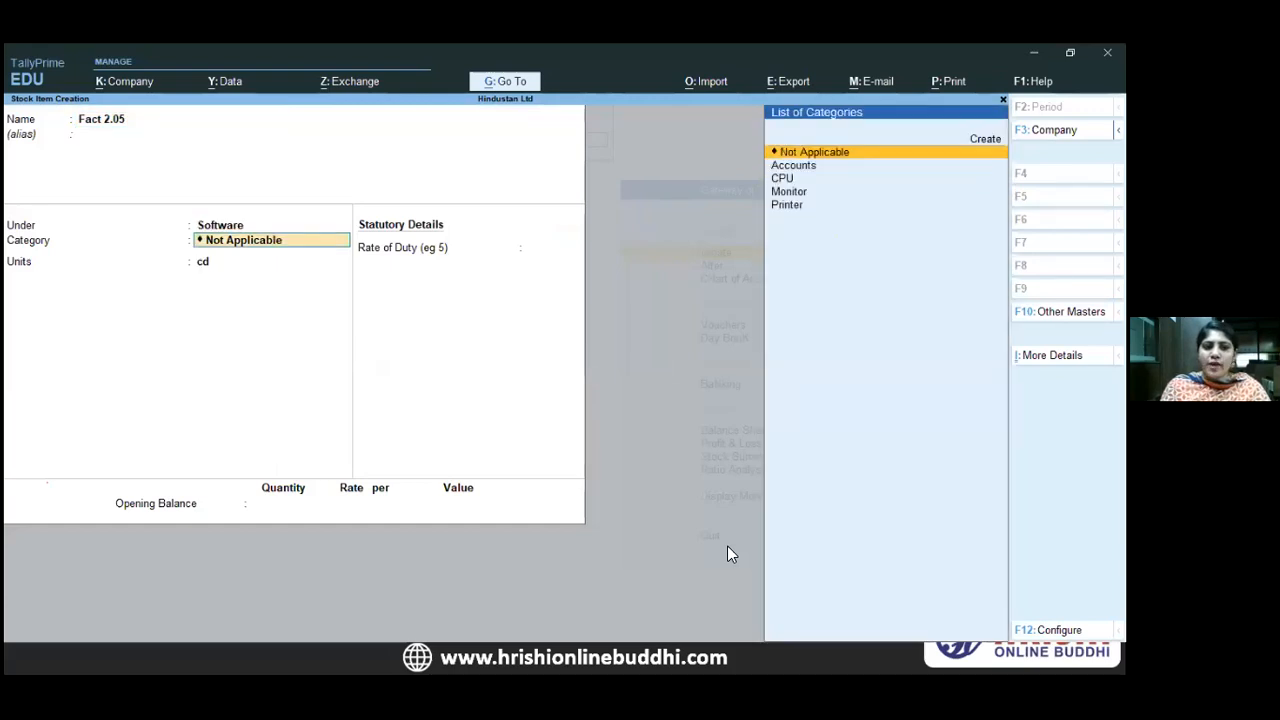
{"action": "key", "text": "Down"}
{"action": "key", "text": "Return"}
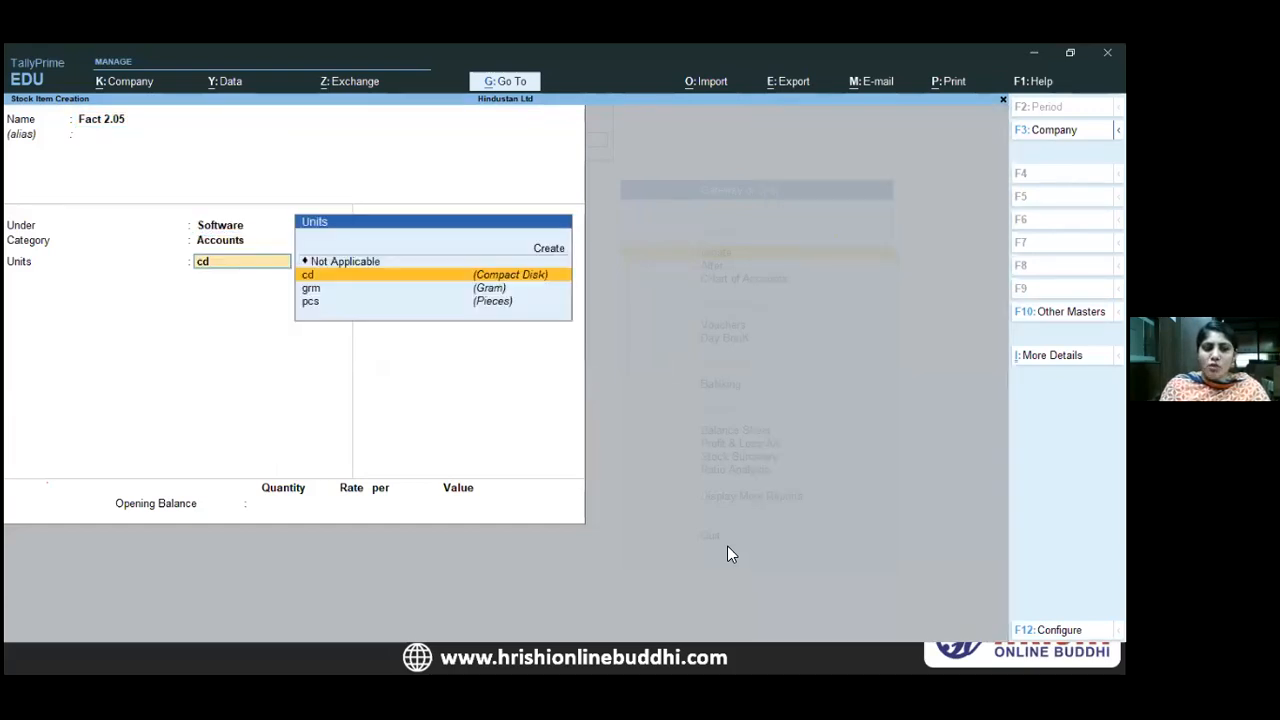
- Set Fact 2.05's unit to cd and allocate its opening quantity of 2 cd to the Malda godown
{"action": "key", "text": "Return"}
{"action": "key", "text": "Return"}
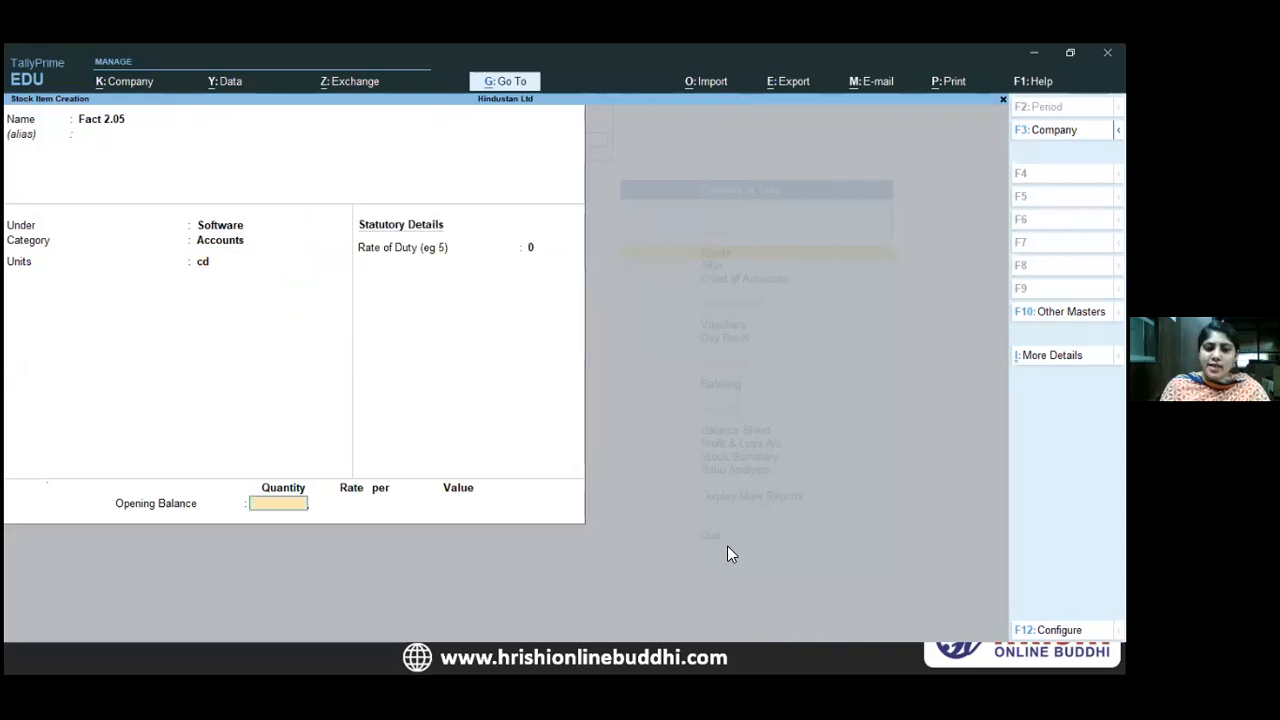
{"action": "type", "text": "2"}
{"action": "key", "text": "Return"}
{"action": "key", "text": "Down"}
{"action": "key", "text": "Return"}
{"action": "key", "text": "Return"}
- Set the rate of Fact 2.05's Malda allocation to 14,000 per cd and save the stock item
{"action": "type", "text": "14000"}
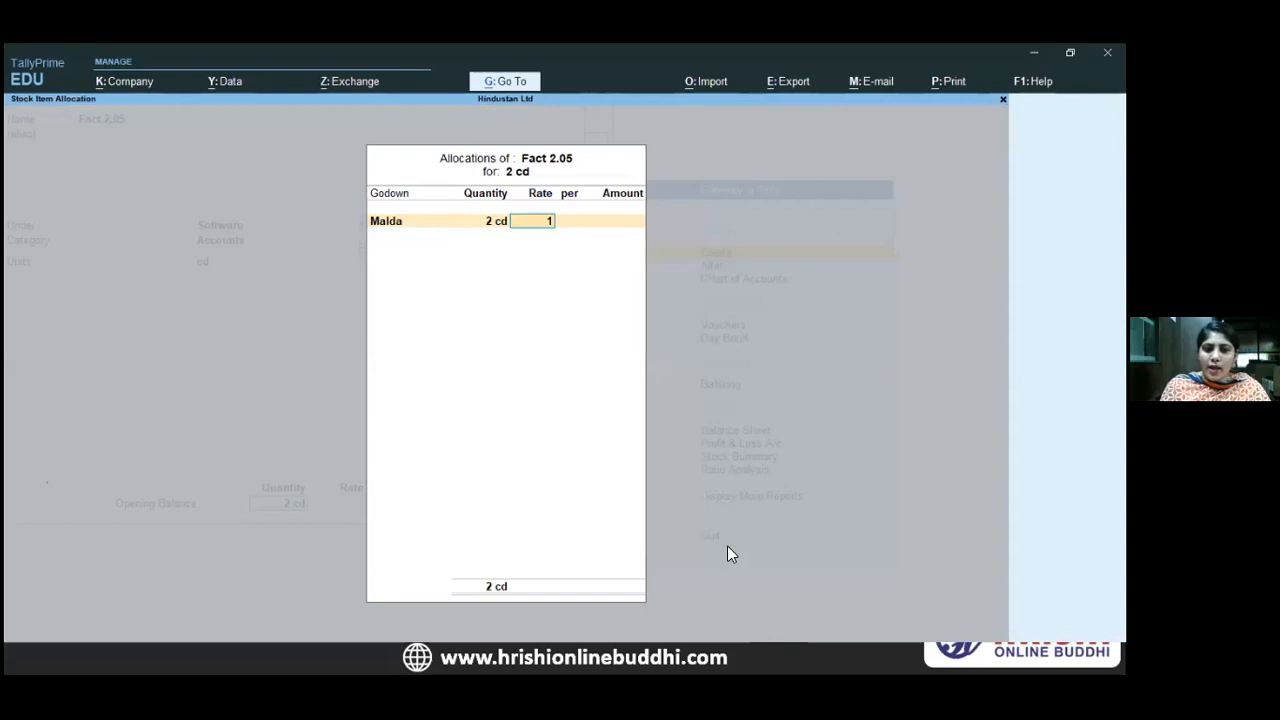
{"action": "key", "text": "Return"}
{"action": "key", "text": "Return"}
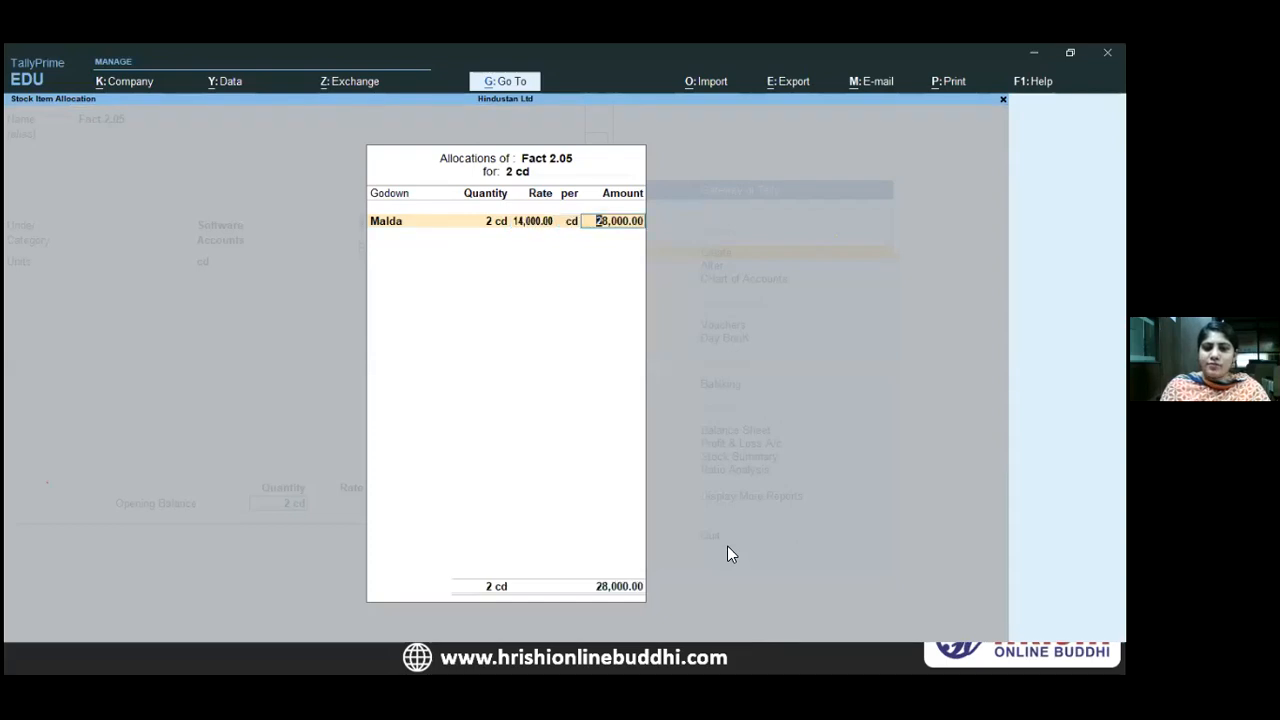
{"action": "key", "text": "Return"}
{"action": "key", "text": "Return"}
{"action": "key", "text": "Return"}
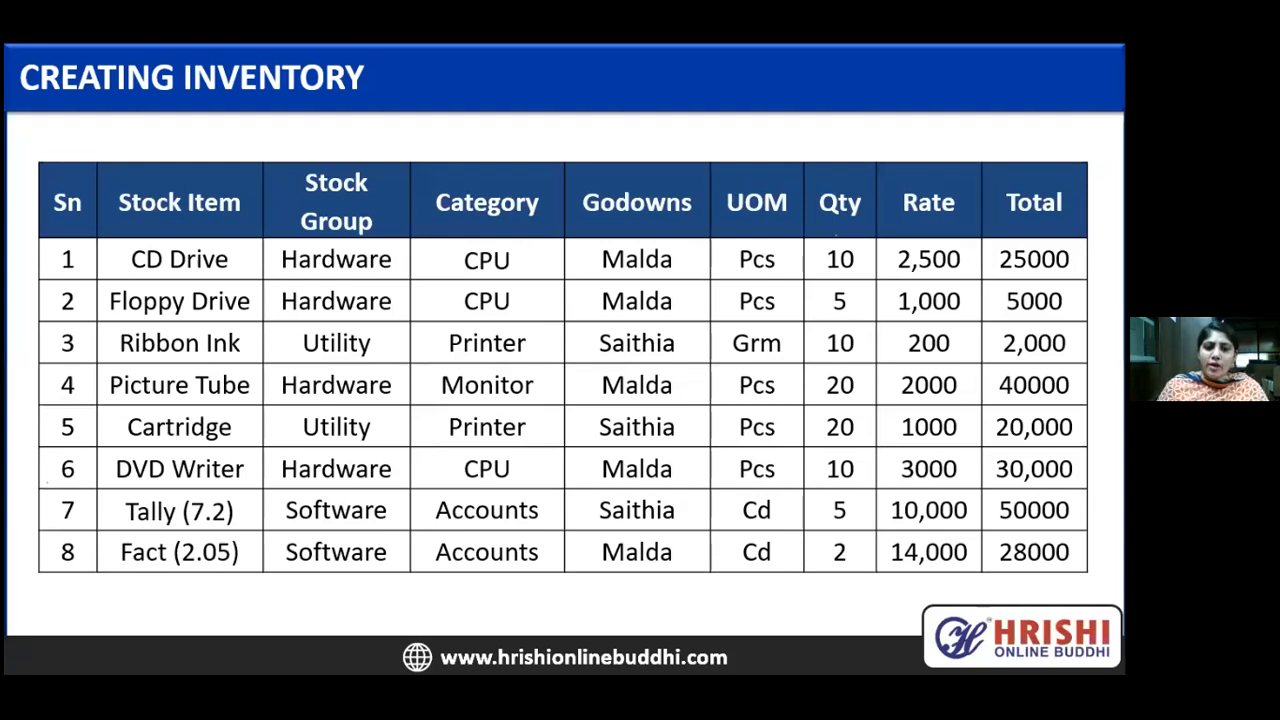
- Look up the voucher transactions in the assignment slides and leave master creation in TallyPrime
{"action": "key", "text": "Right"}
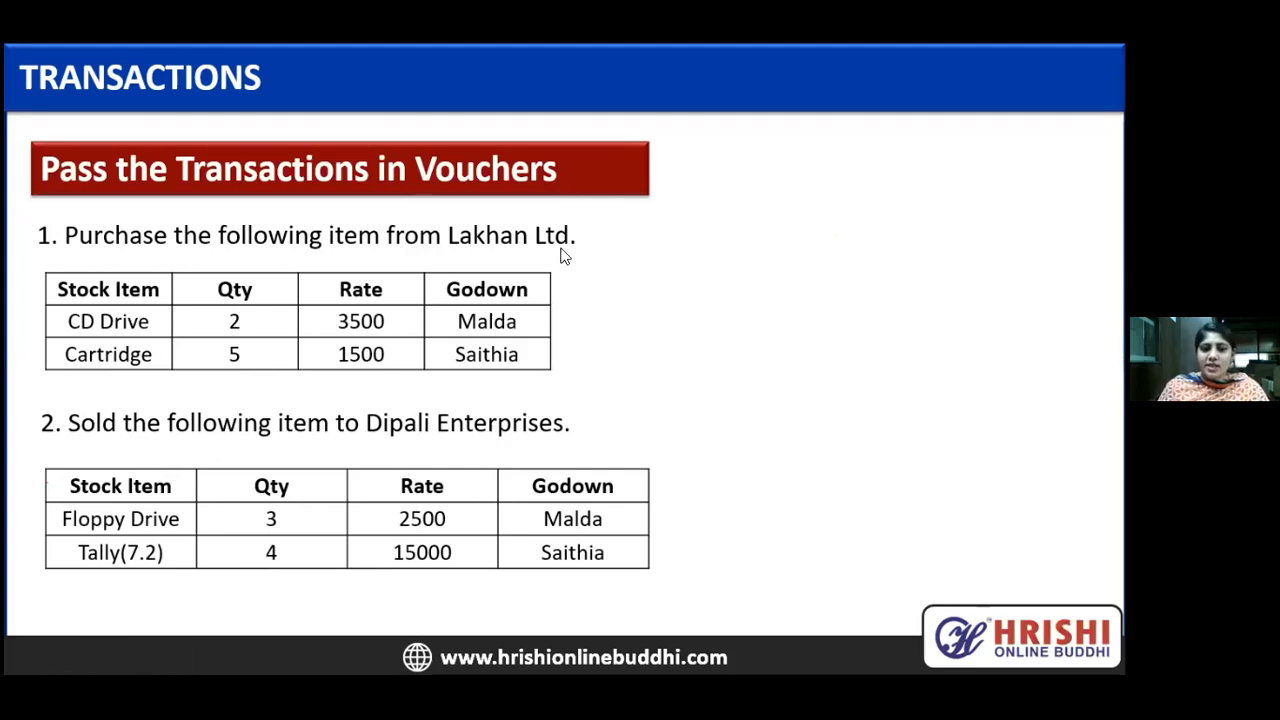
{"action": "key", "text": "alt+Tab"}
{"action": "key", "text": "Escape"}
{"action": "key", "text": "y"}
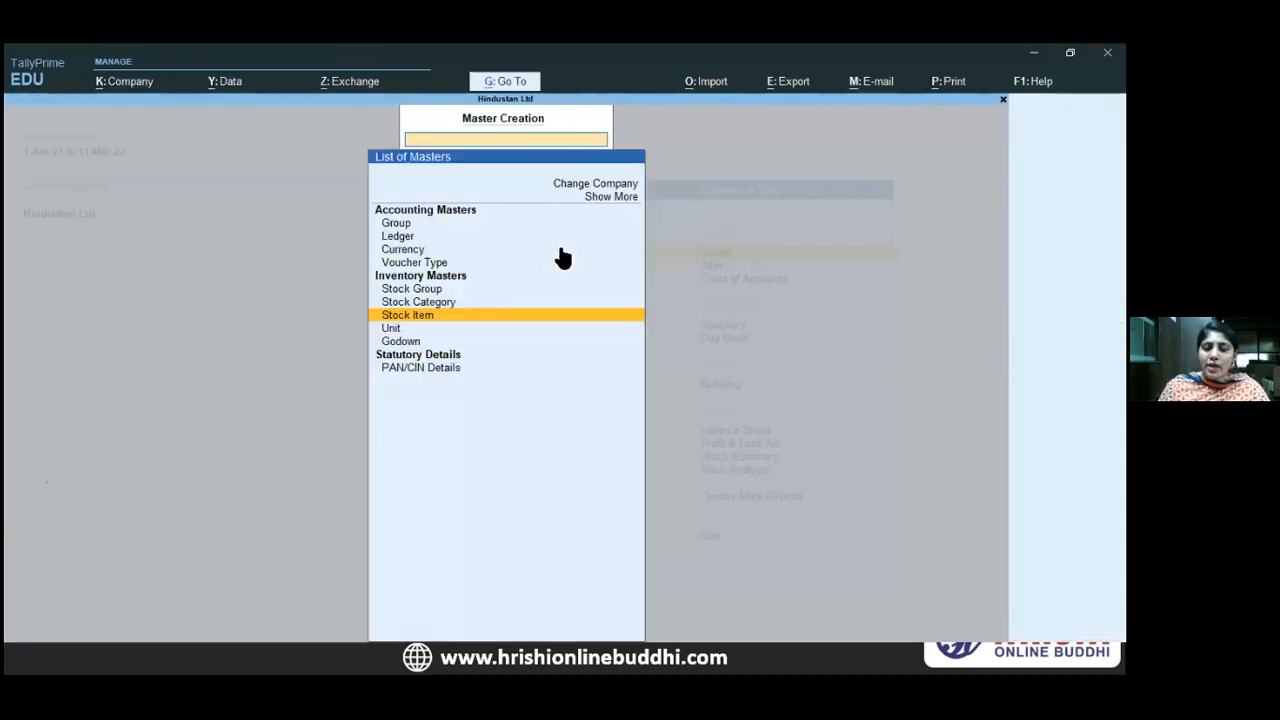
{"action": "key", "text": "Escape"}
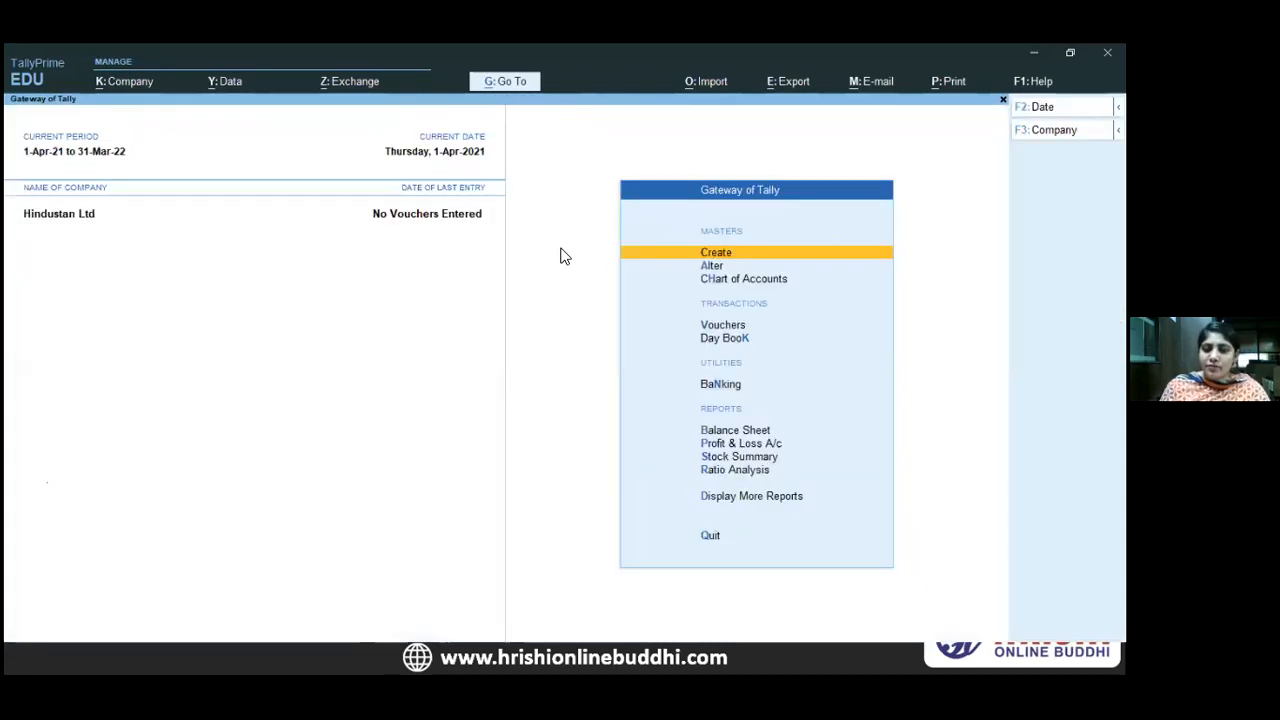
- Start a purchase voucher with Lakhan Ltd as the party account, leaving the supplier invoice number blank
{"action": "key", "text": "Down"}
{"action": "key", "text": "Down"}
{"action": "key", "text": "Down"}
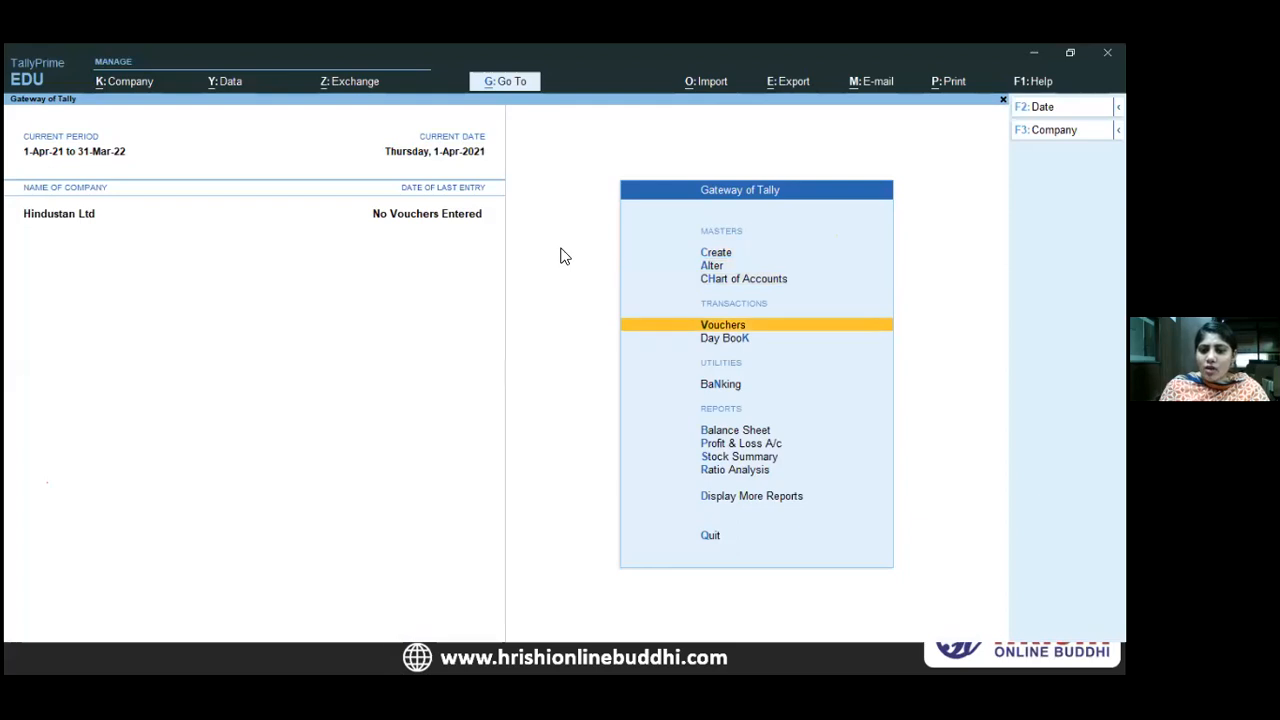
{"action": "key", "text": "Return"}
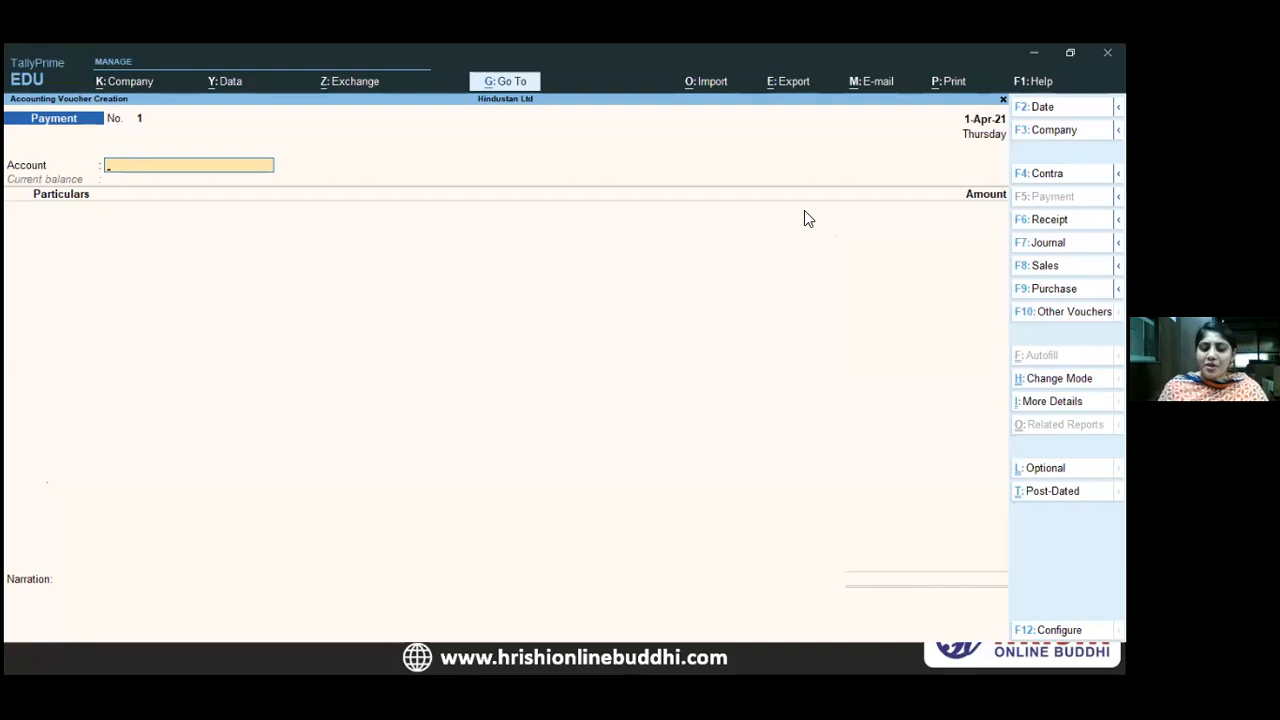
{"action": "key", "text": "F9"}
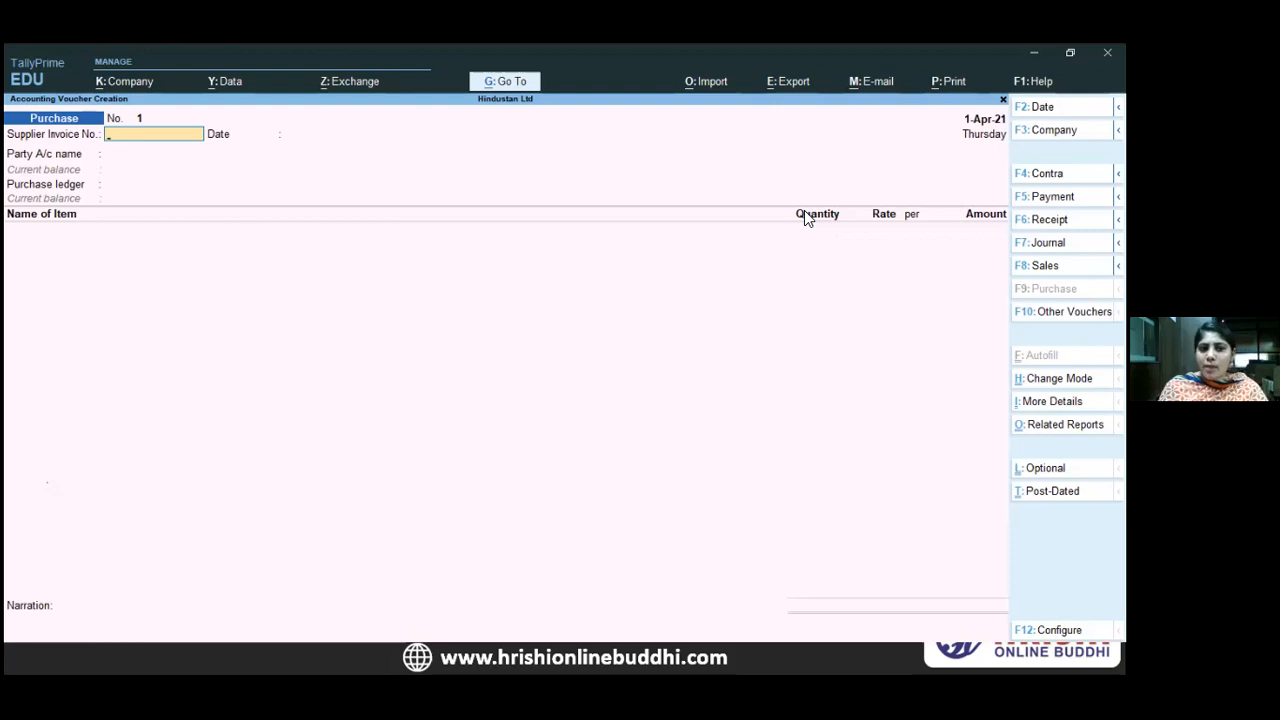
{"action": "key", "text": "Return"}
{"action": "key", "text": "Return"}
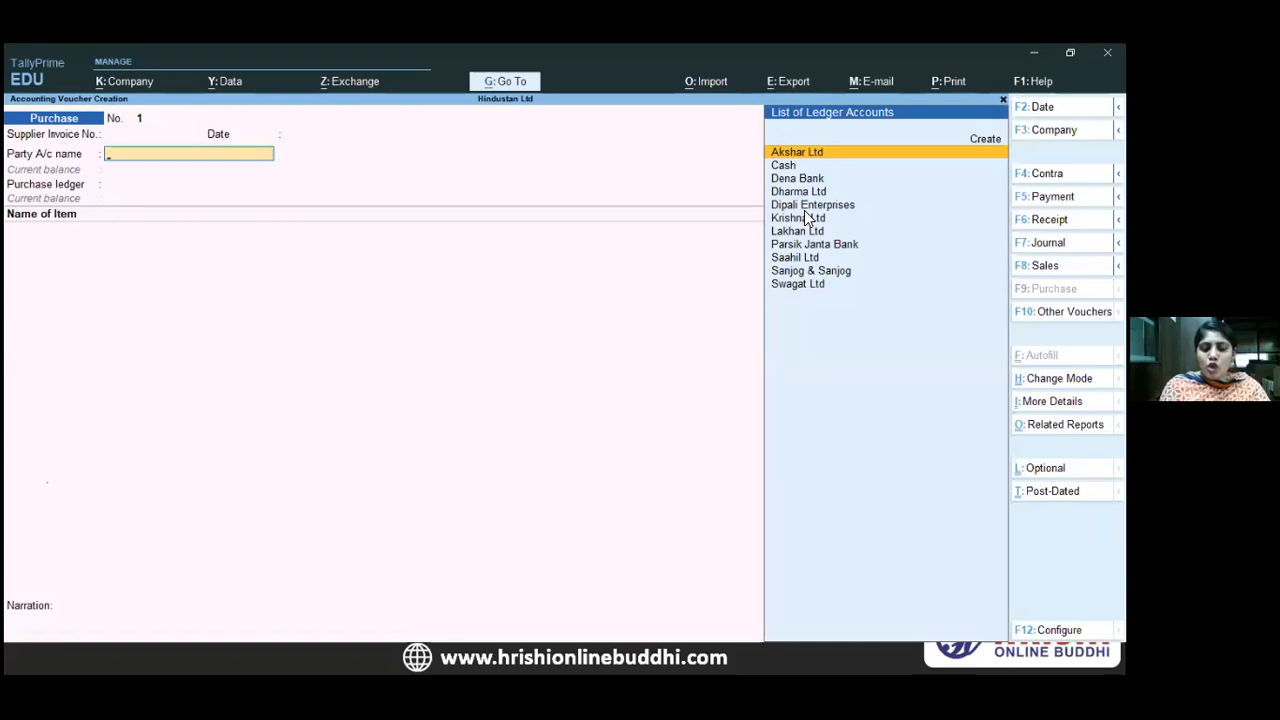
{"action": "type", "text": "Lak"}
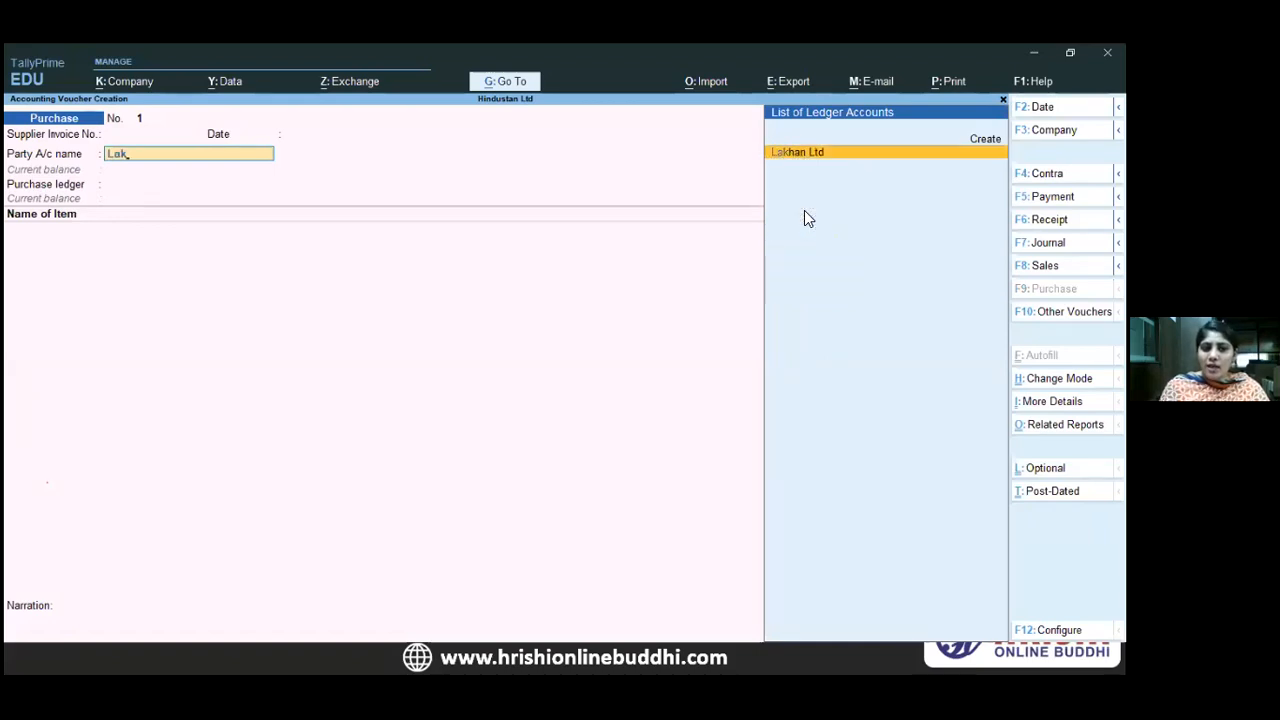
{"action": "key", "text": "Return"}
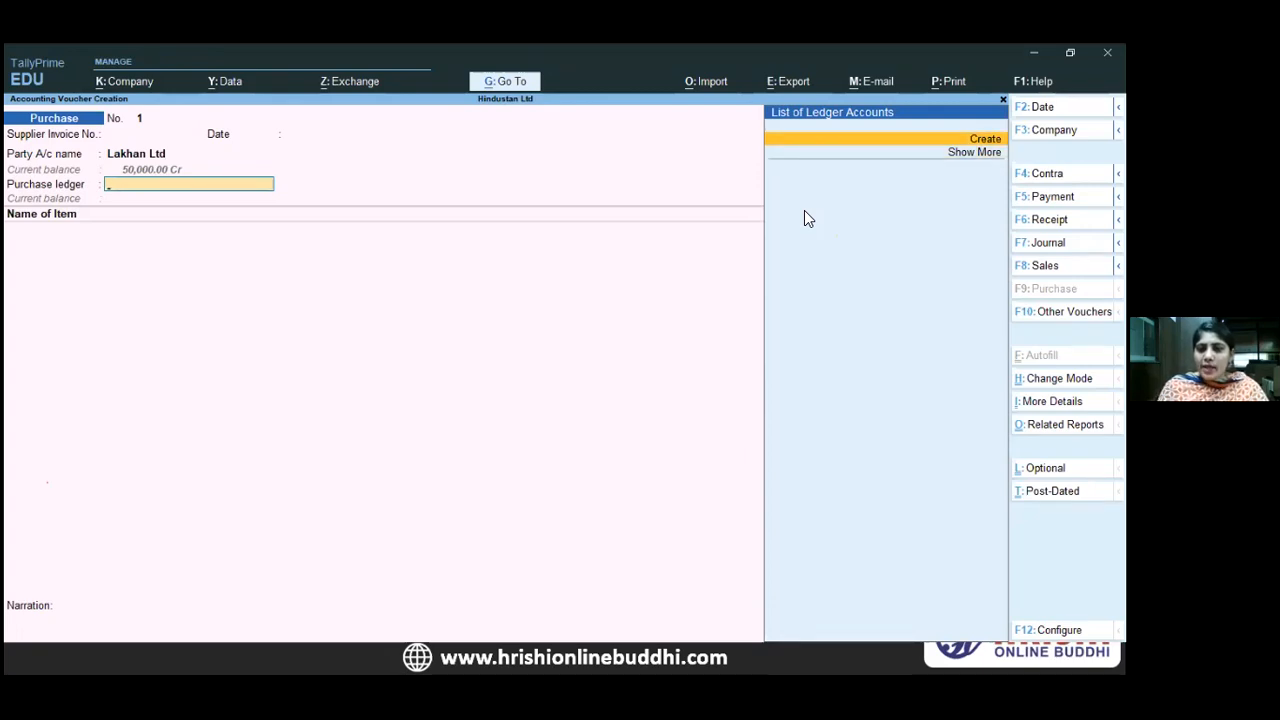
- Create a ledger named Purchase Account from within the voucher and place it under the Purchase Accounts group
{"action": "key", "text": "alt+c"}
{"action": "type", "text": "Pu"}
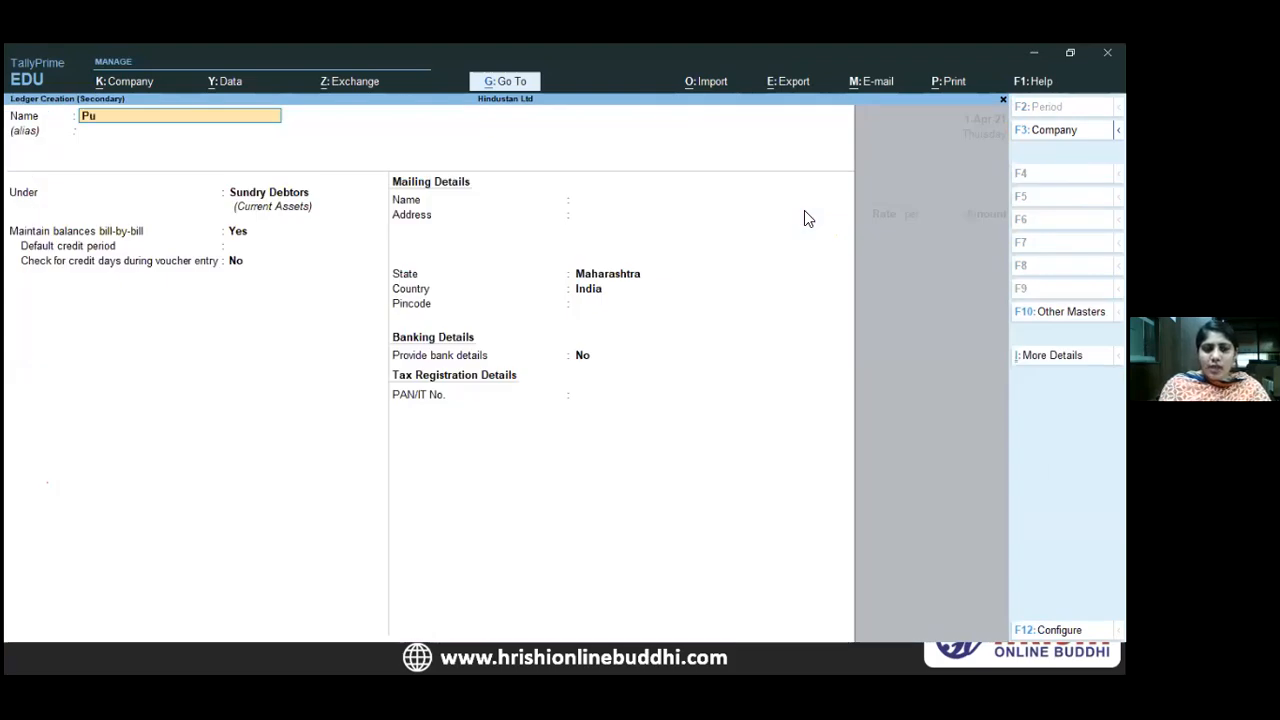
{"action": "type", "text": "rchase account"}
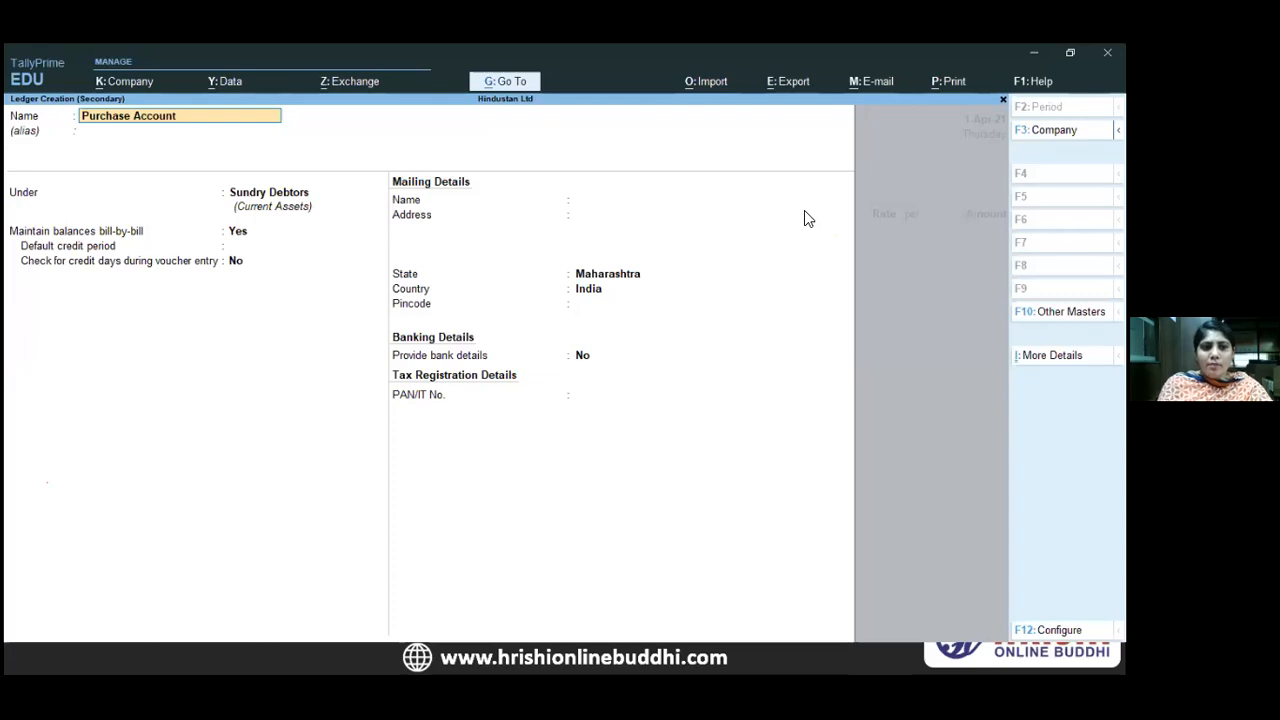
{"action": "key", "text": "Return"}
{"action": "type", "text": "Pu"}
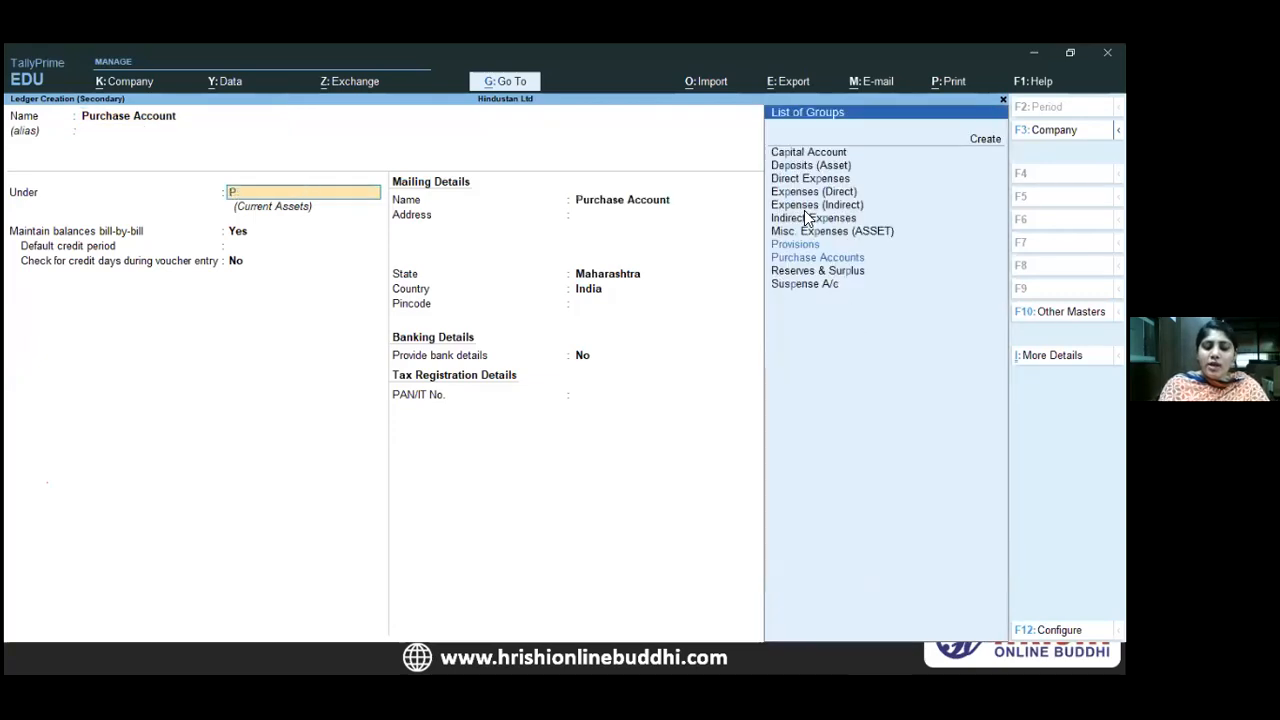
{"action": "key", "text": "Return"}
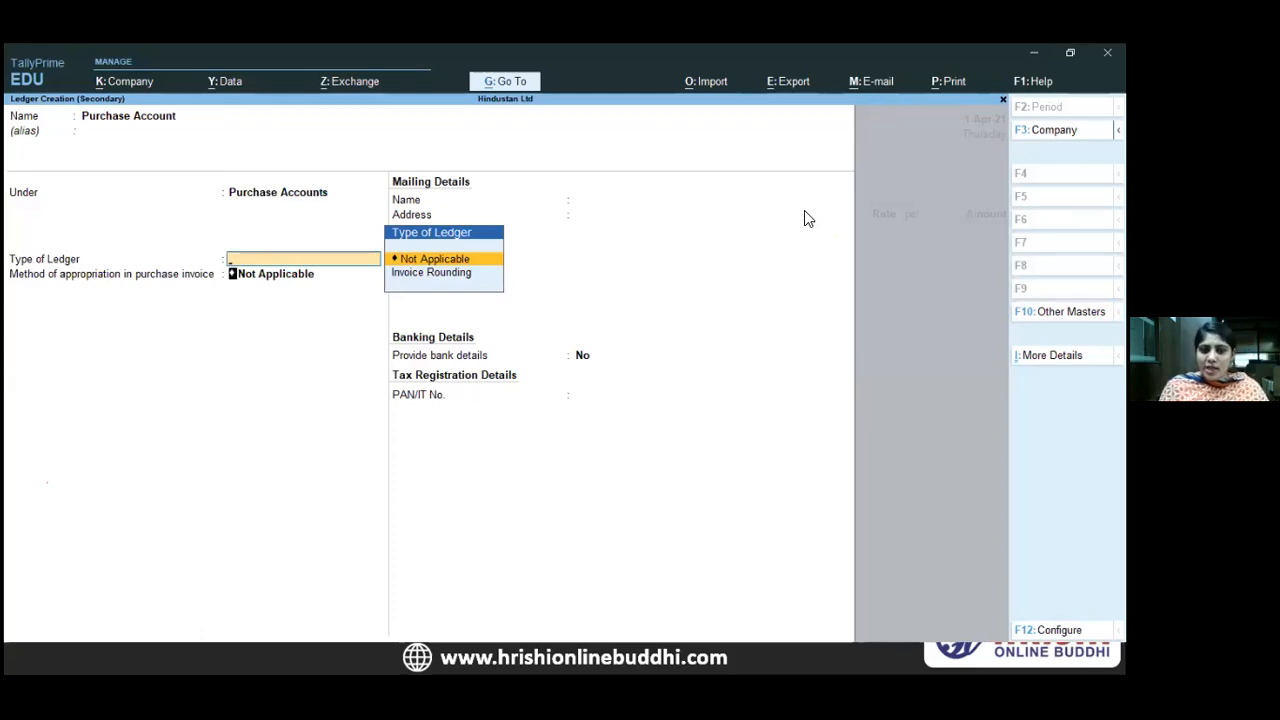
- Keep the new ledger's type and appropriation method as Not Applicable and save it as the voucher's purchase ledger
{"action": "key", "text": "Return"}
{"action": "key", "text": "Return"}
{"action": "key", "text": "Return"}
{"action": "key", "text": "Return"}
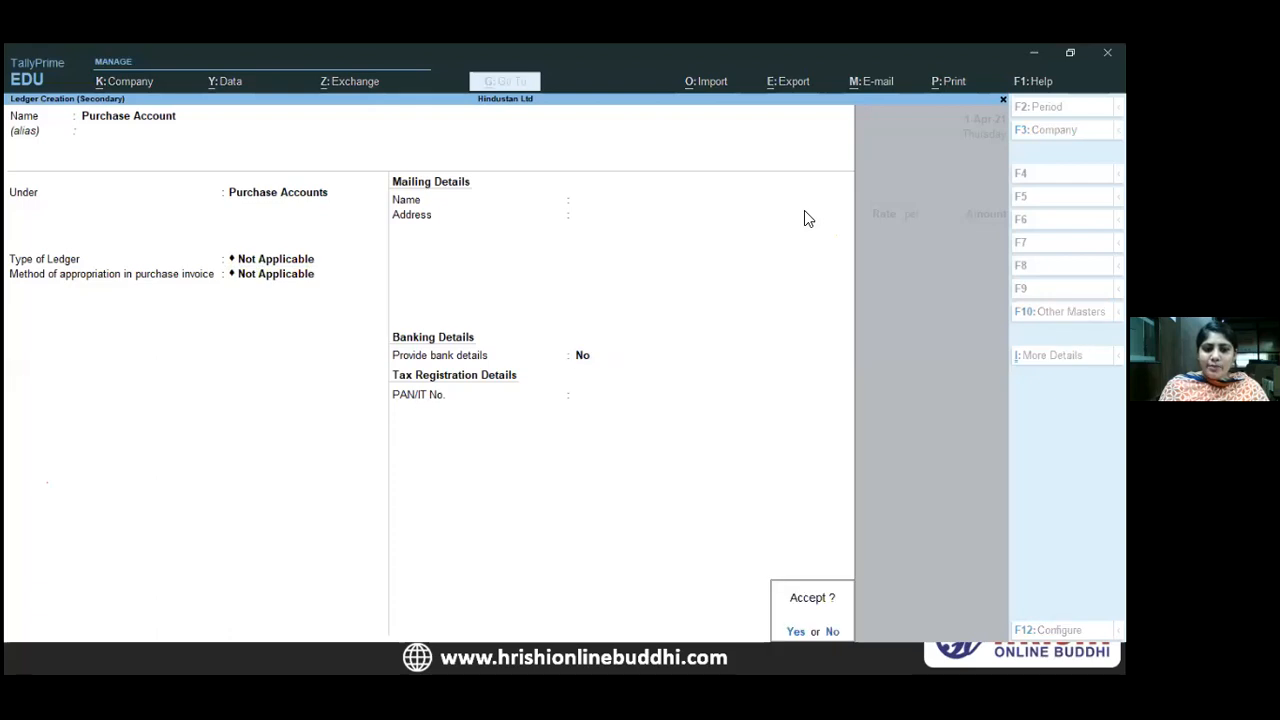
{"action": "key", "text": "Return"}
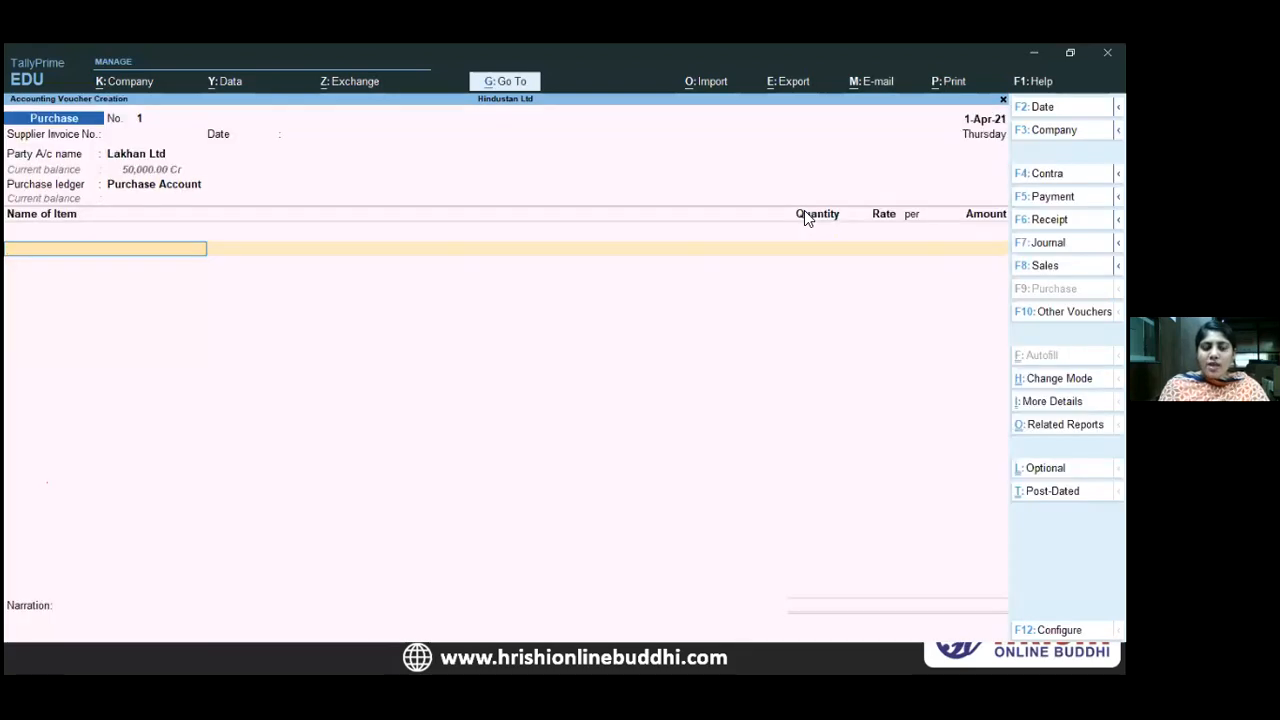
- Check the purchase items in the assignment and add CD Drive to the voucher with Malda as its godown
{"action": "key", "text": "alt+Tab"}
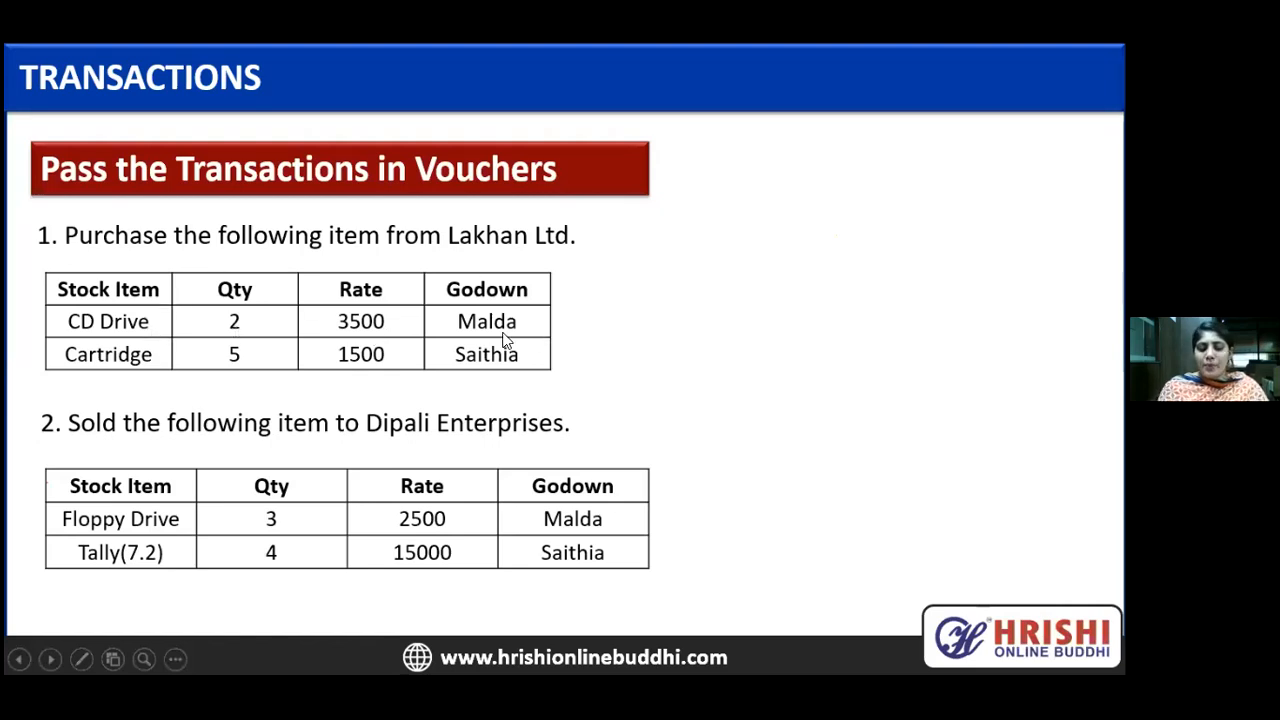
{"action": "key", "text": "alt+Tab"}
{"action": "type", "text": "Cd"}
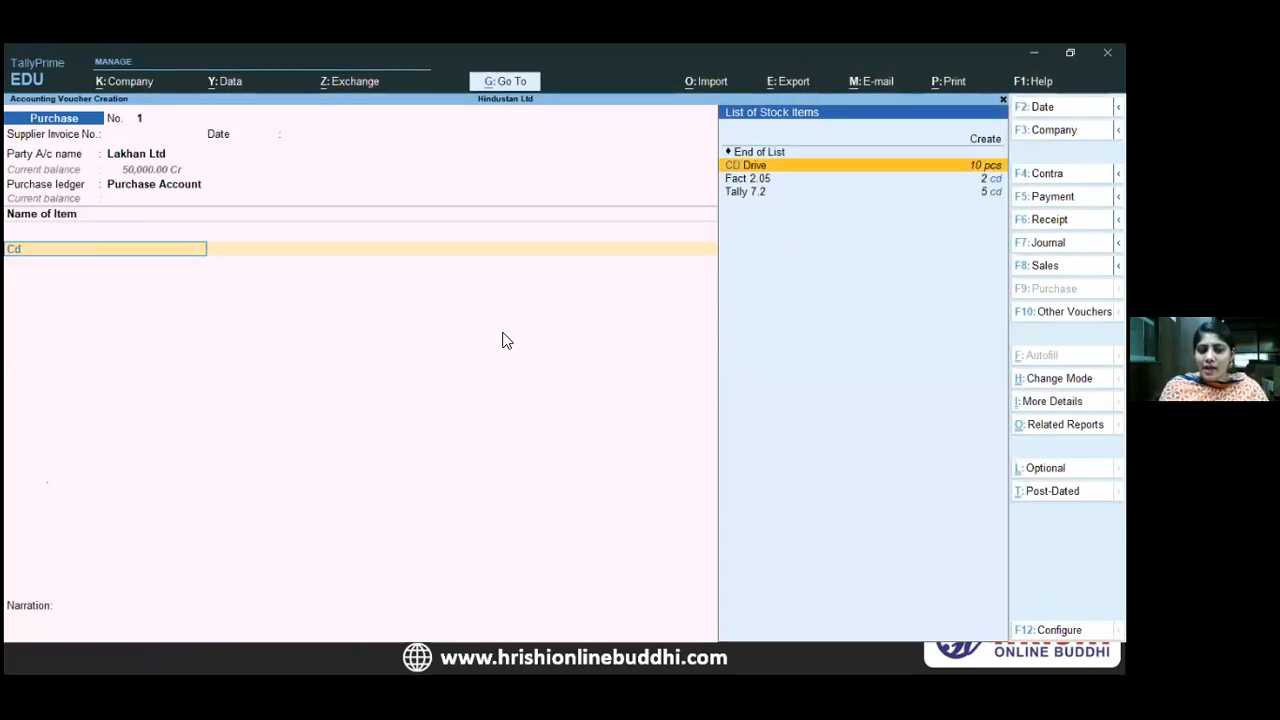
{"action": "key", "text": "Return"}
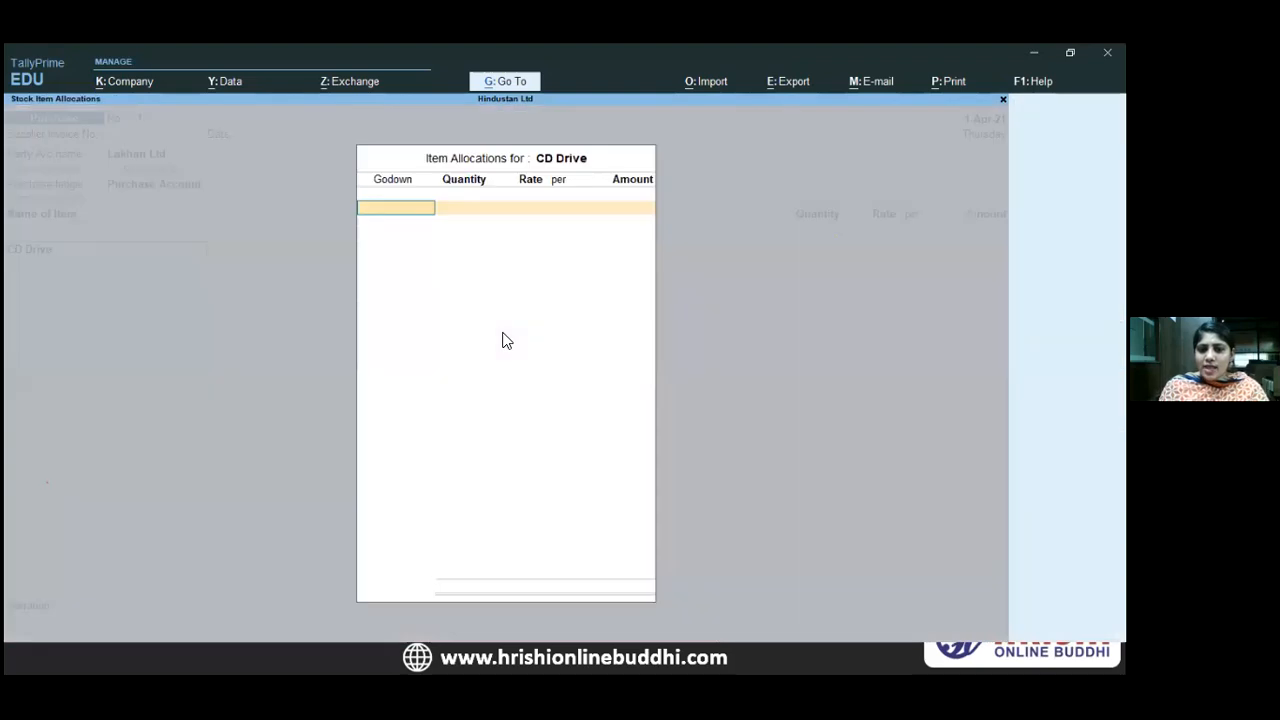
{"action": "type", "text": "M"}
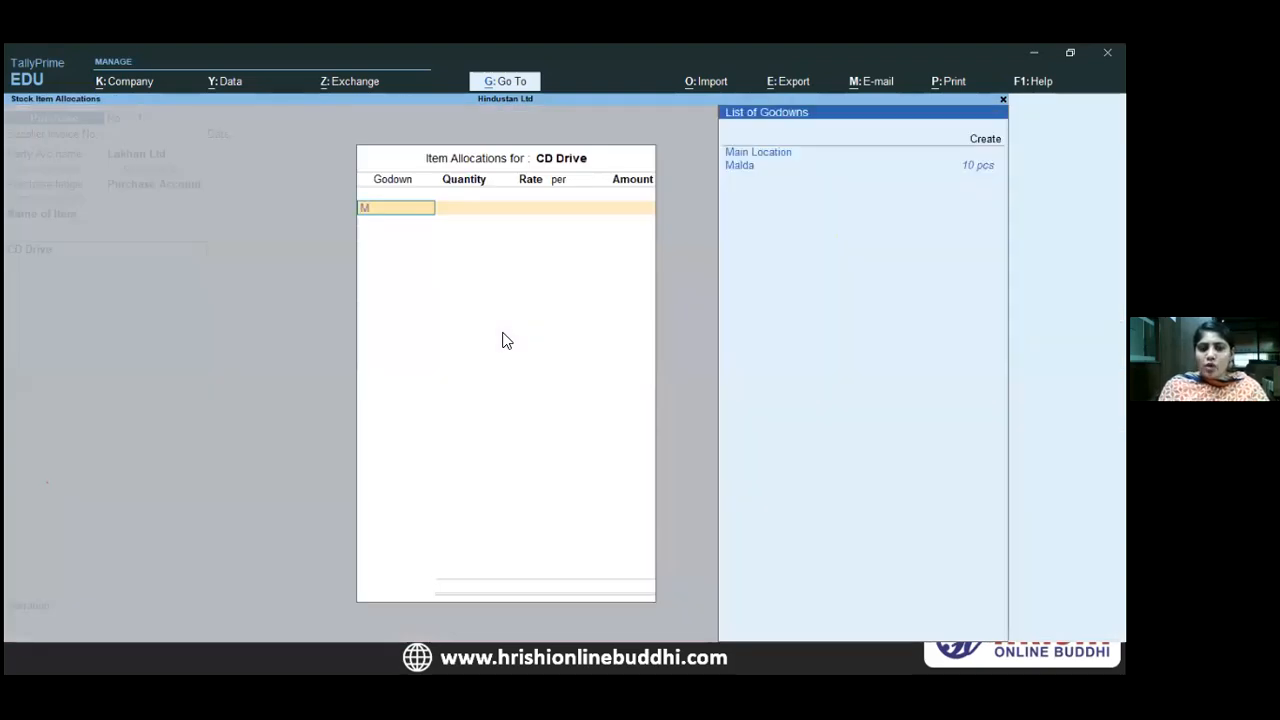
{"action": "type", "text": "a"}
{"action": "key", "text": "Down"}
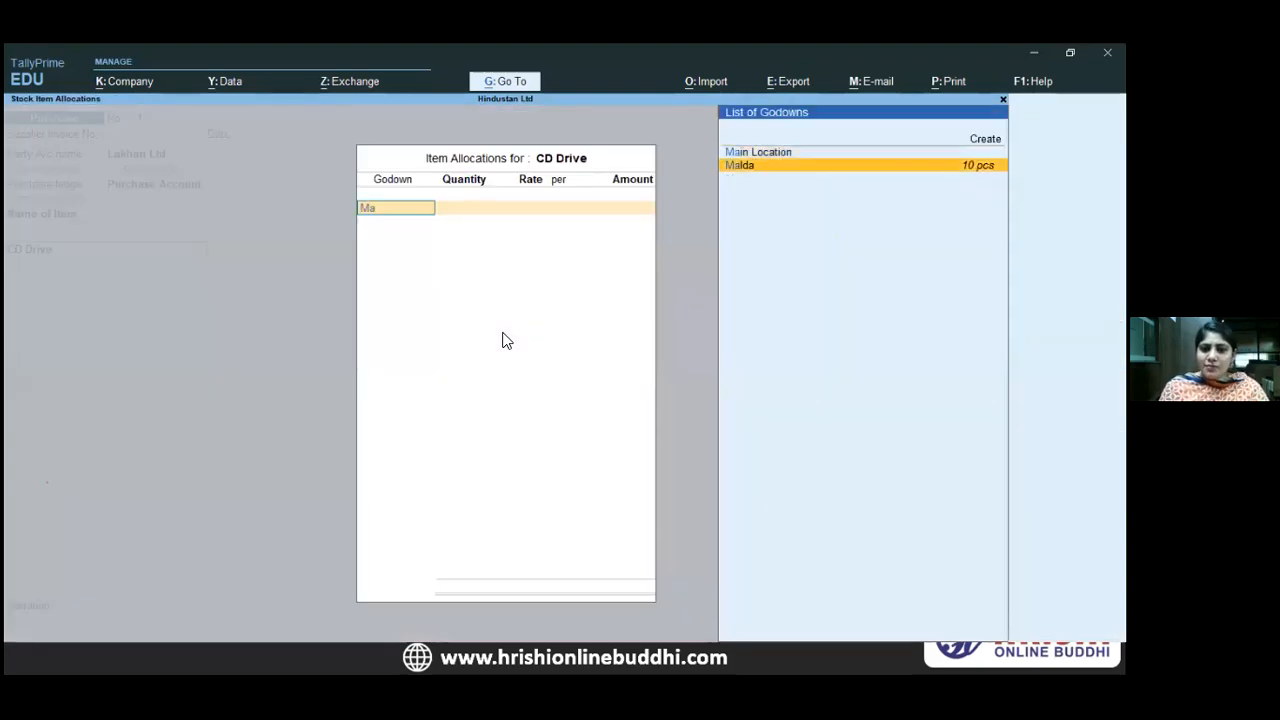
{"action": "key", "text": "Return"}
- Set CD Drive's purchase quantity to 2 pcs and its rate to 3,500 per pcs, completing the item line
{"action": "type", "text": "2"}
{"action": "key", "text": "Return"}
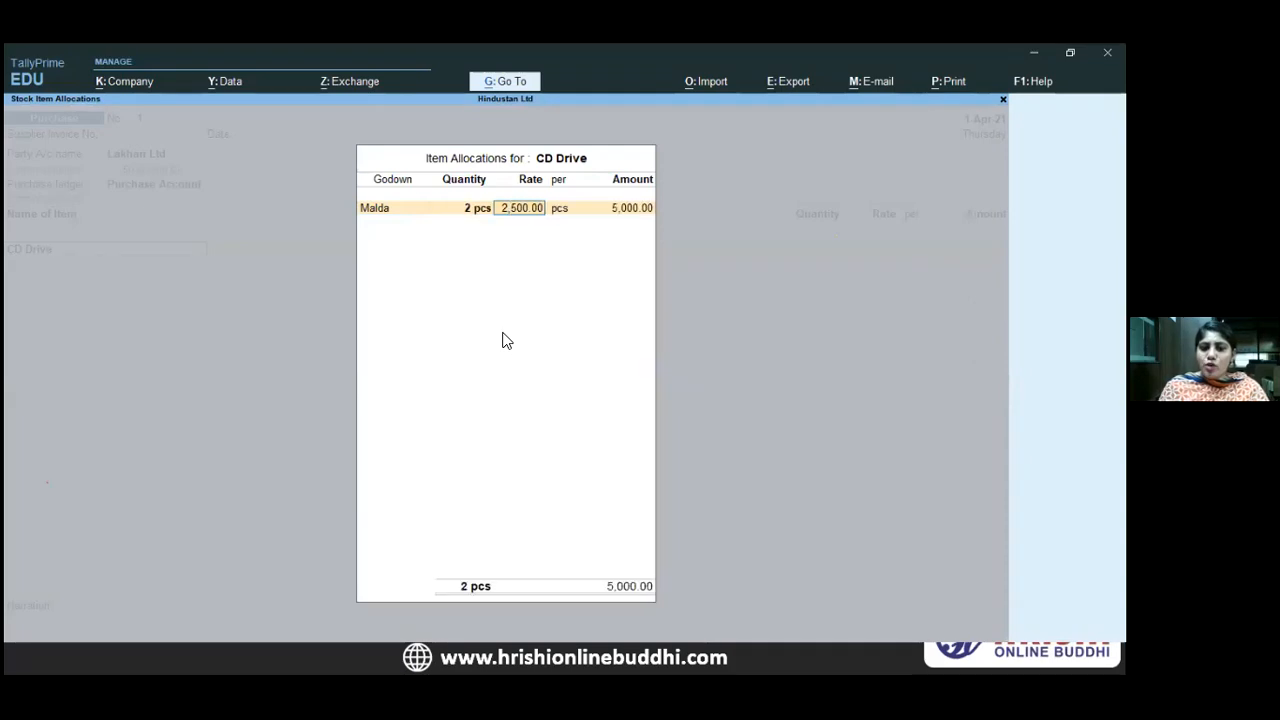
{"action": "type", "text": "3,500"}
{"action": "key", "text": "Return"}
{"action": "key", "text": "Return"}
{"action": "key", "text": "Return"}
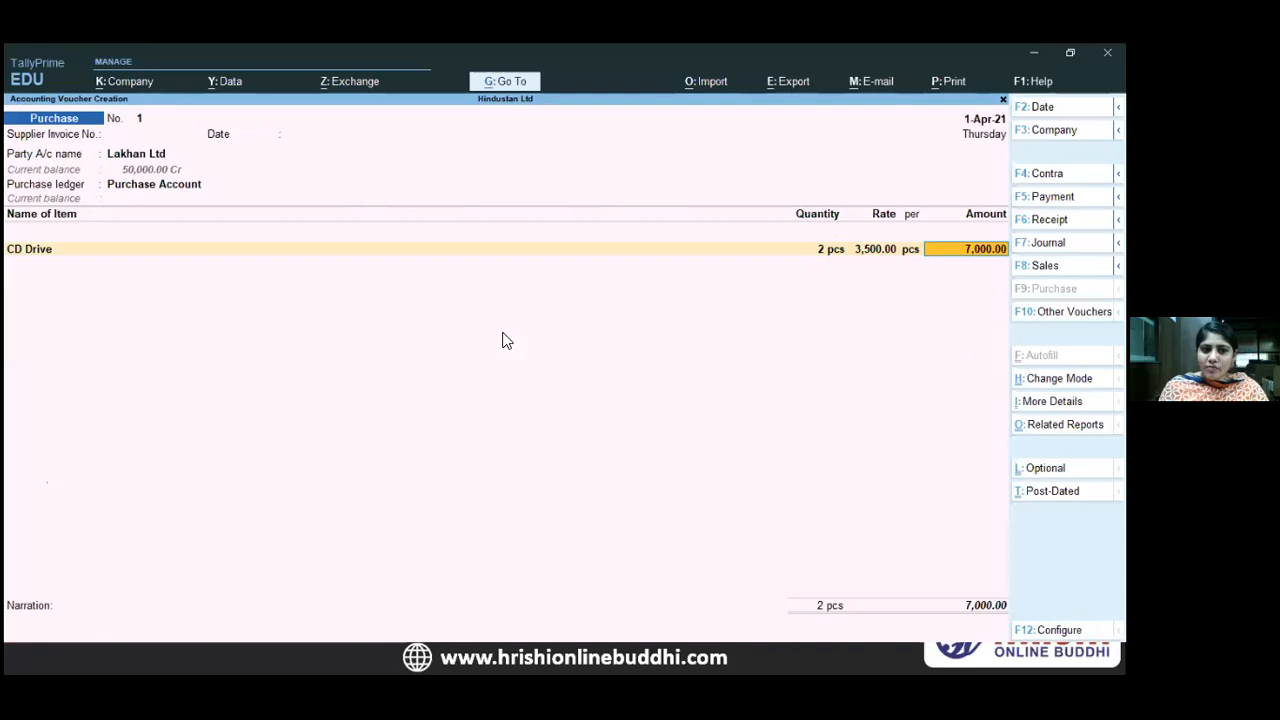
{"action": "key", "text": "Return"}
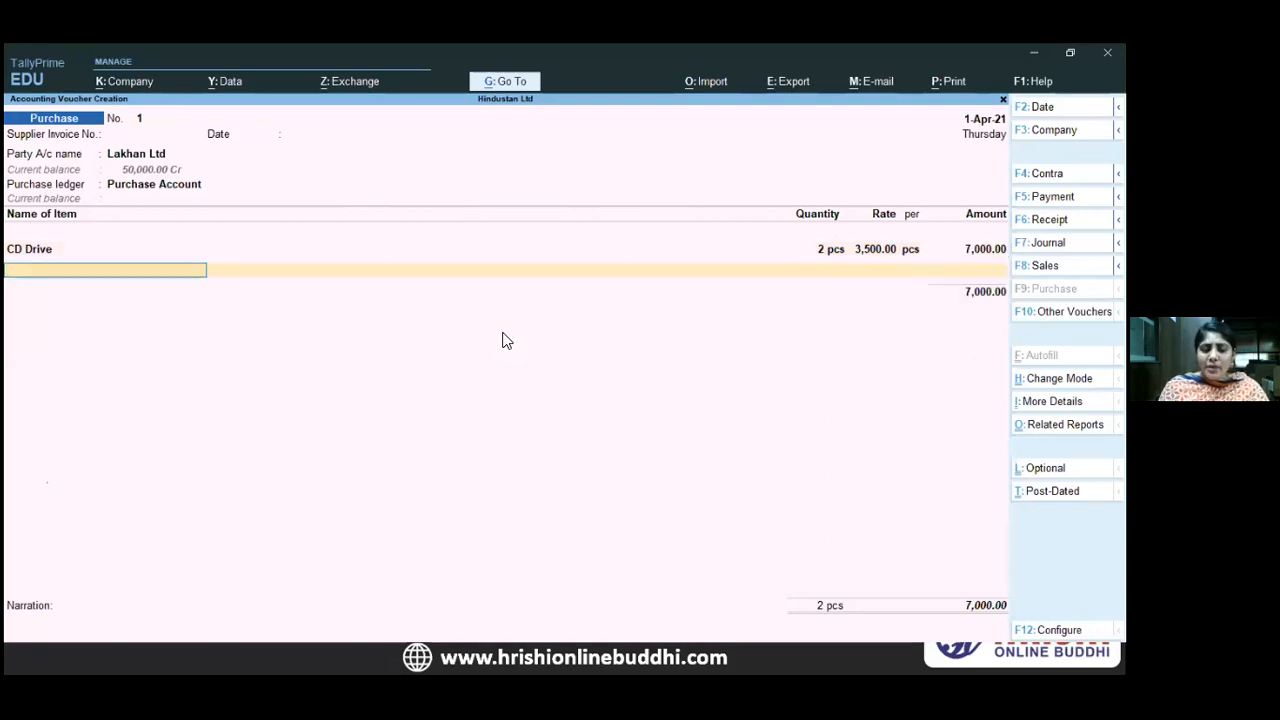
- Check the second purchase item in the assignment and add Cartridge to the voucher with Saithia as its godown
{"action": "key", "text": "alt+Tab"}
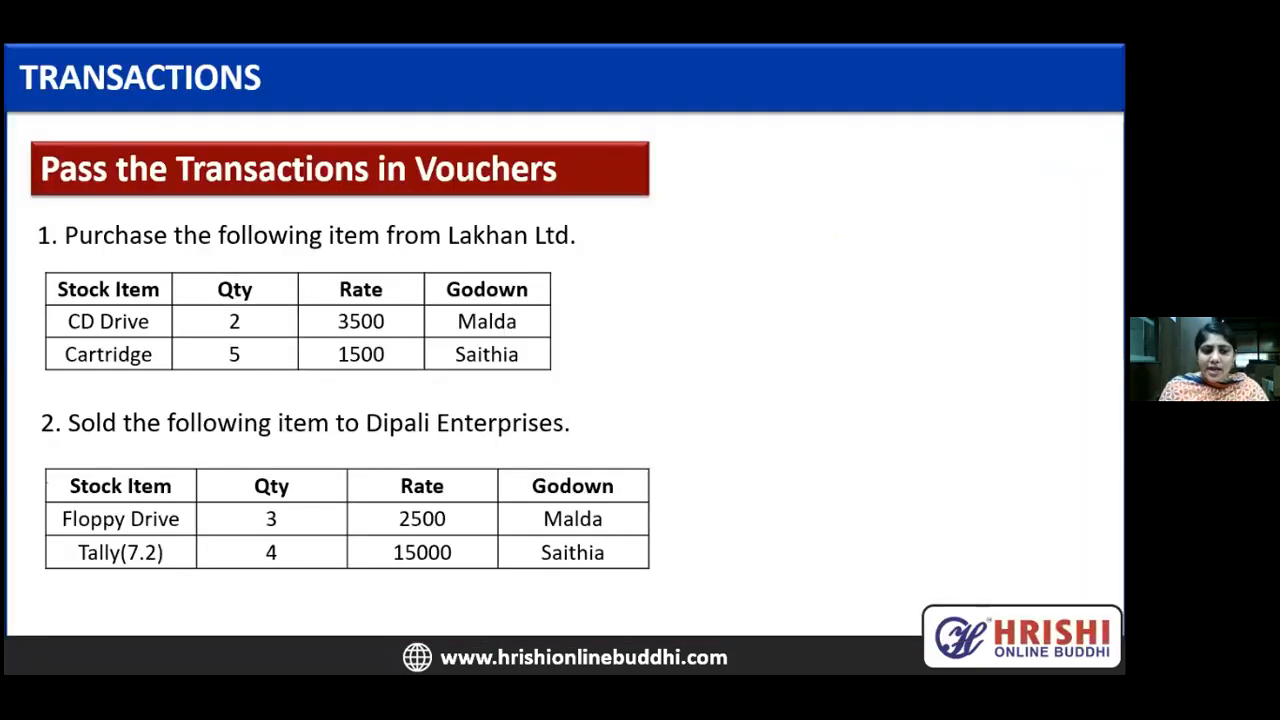
{"action": "key", "text": "alt+Tab"}
{"action": "type", "text": "car"}
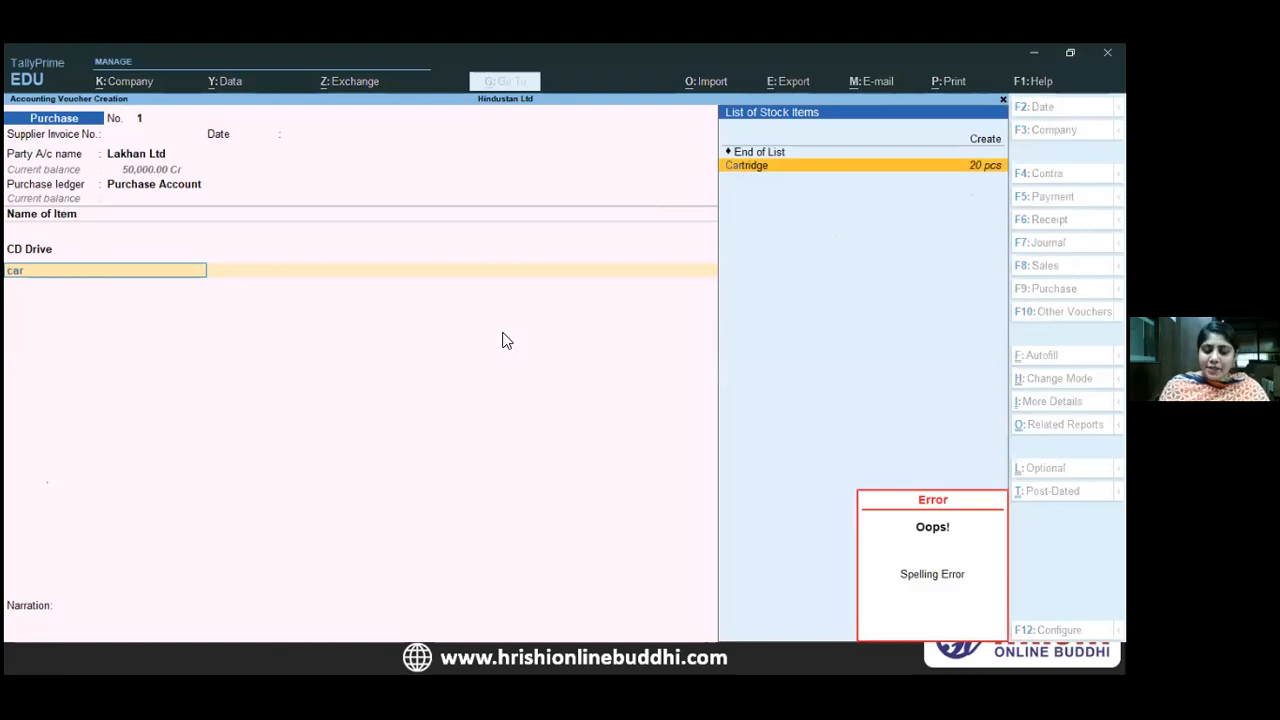
{"action": "key", "text": "Return"}
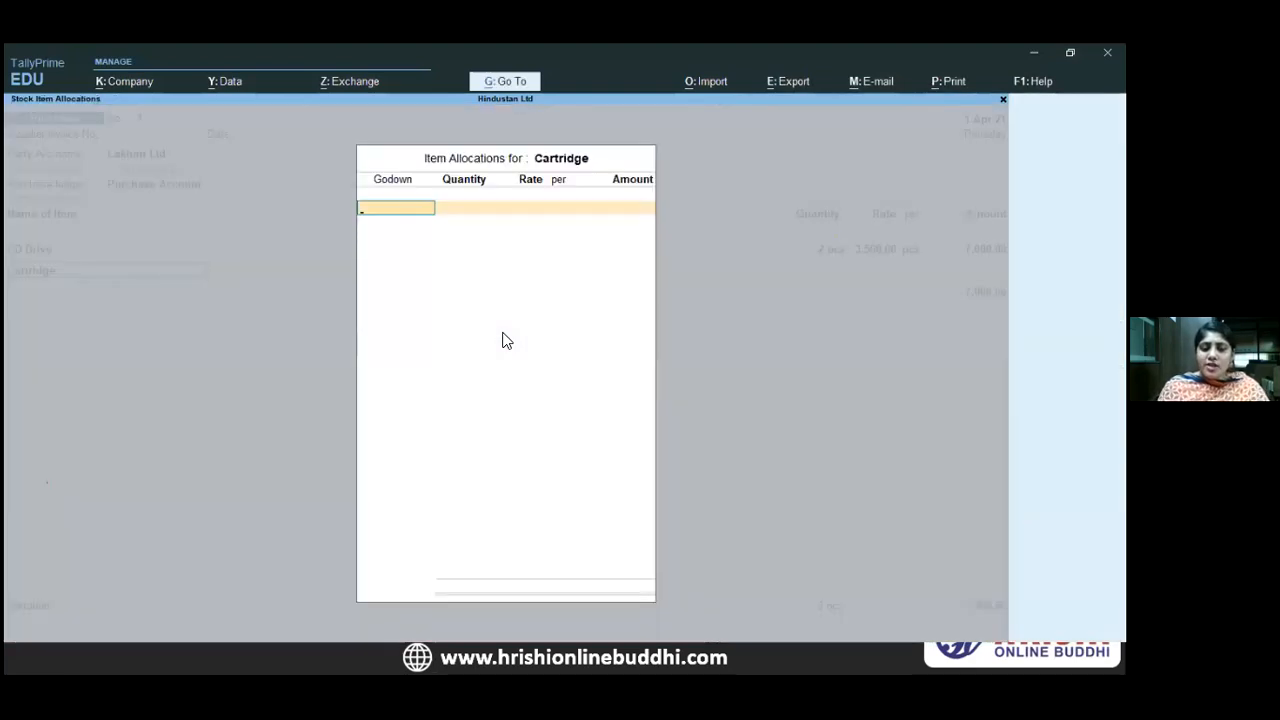
{"action": "key", "text": "alt+Tab"}
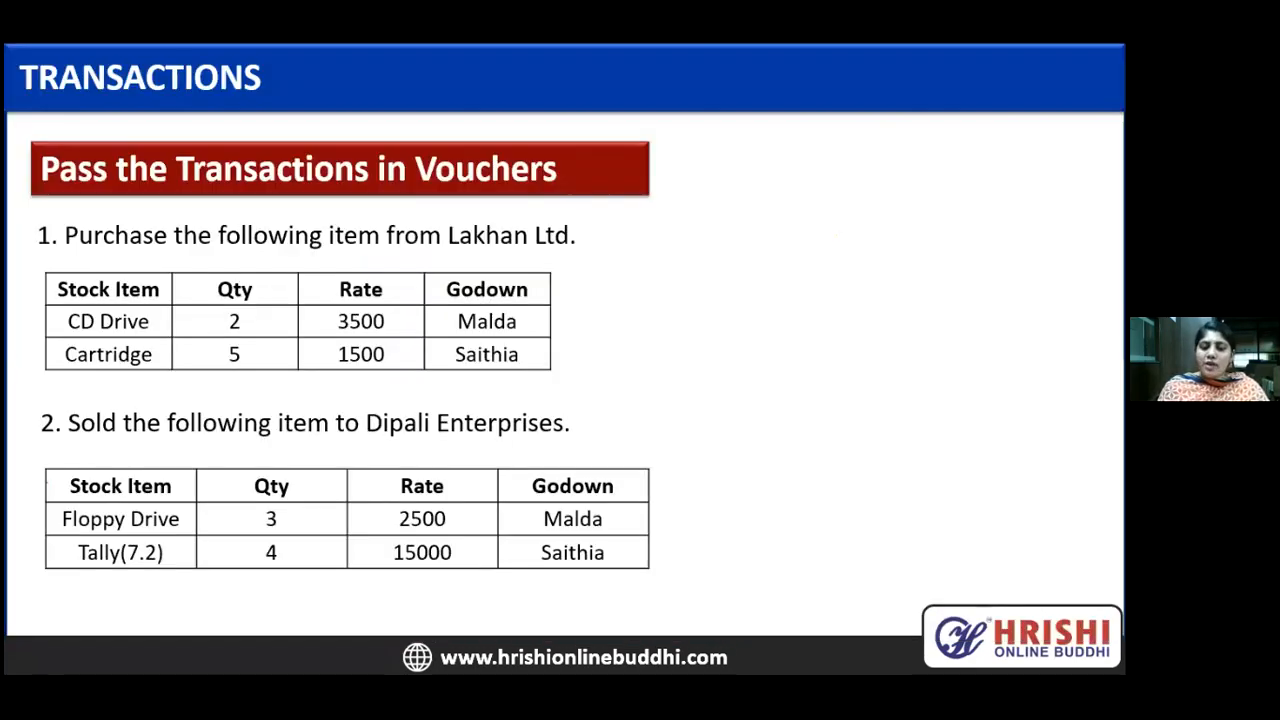
{"action": "key", "text": "alt+Tab"}
{"action": "type", "text": "S"}
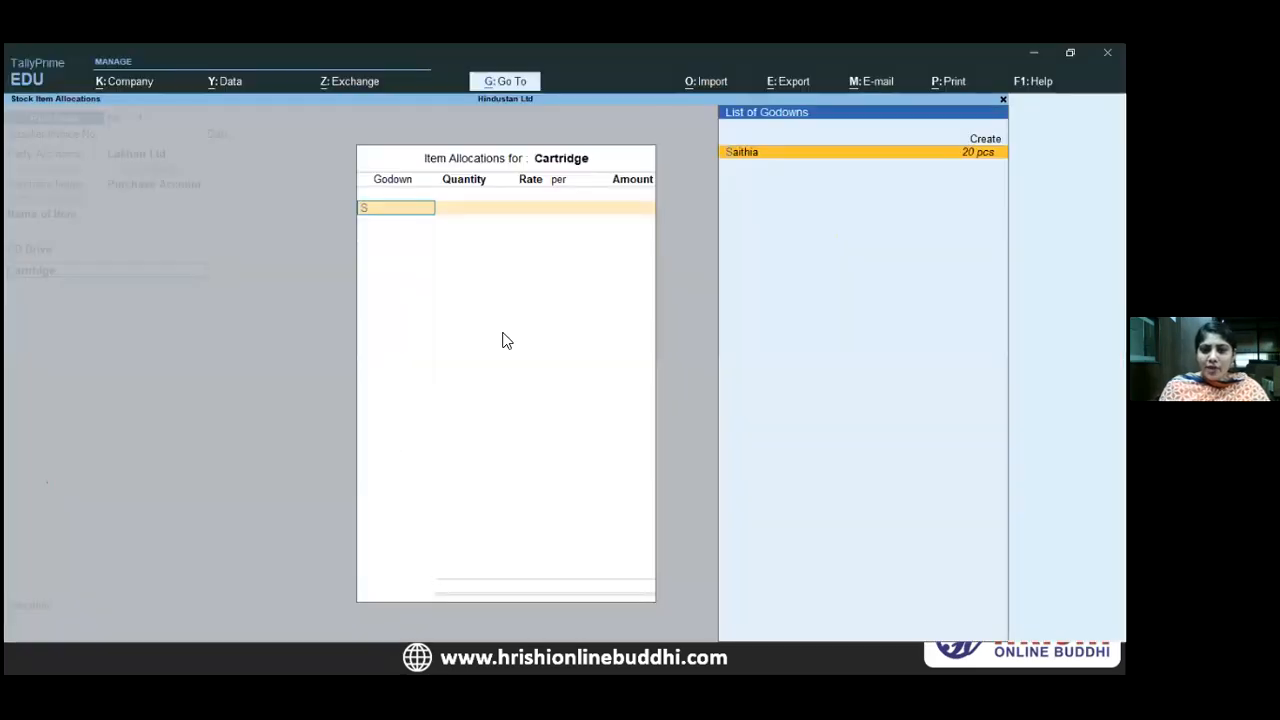
{"action": "key", "text": "Return"}
- Set Cartridge's purchase quantity to 5 pcs and its rate to 1,500 per pcs, and close its allocation
{"action": "type", "text": "5"}
{"action": "key", "text": "Return"}
{"action": "type", "text": "500"}
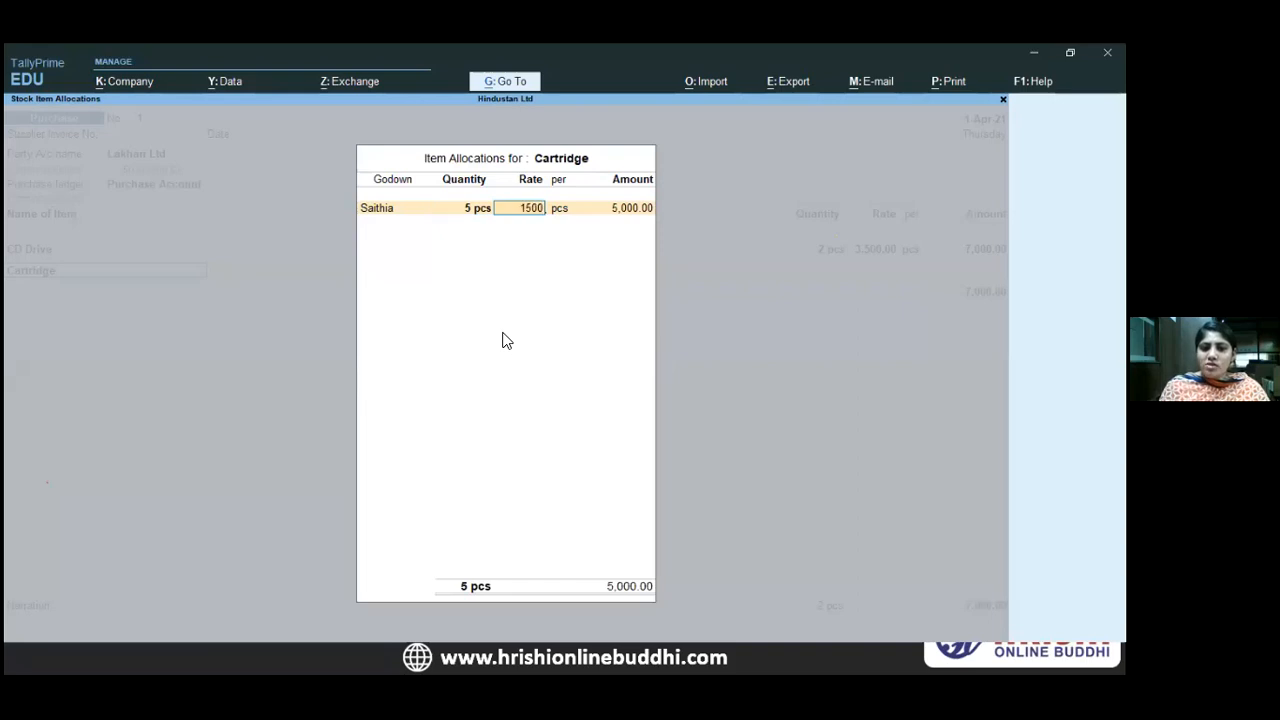
{"action": "key", "text": "Return"}
{"action": "key", "text": "Return"}
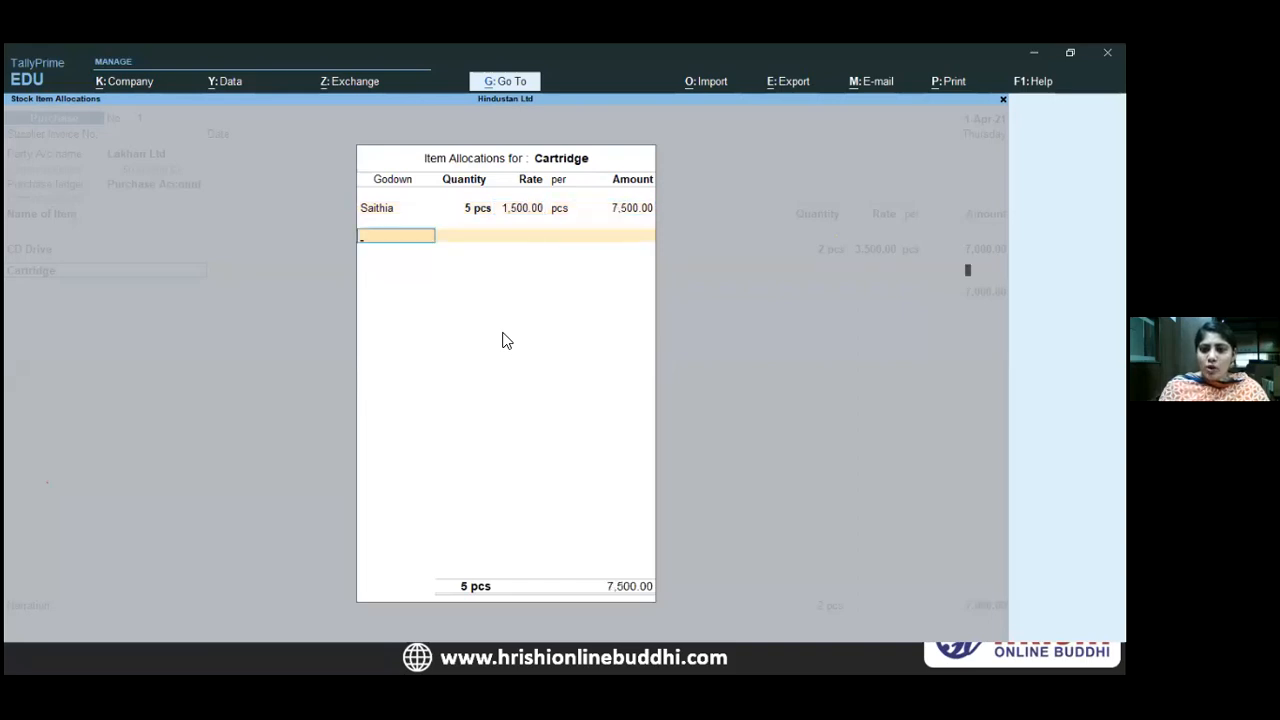
{"action": "key", "text": "Return"}
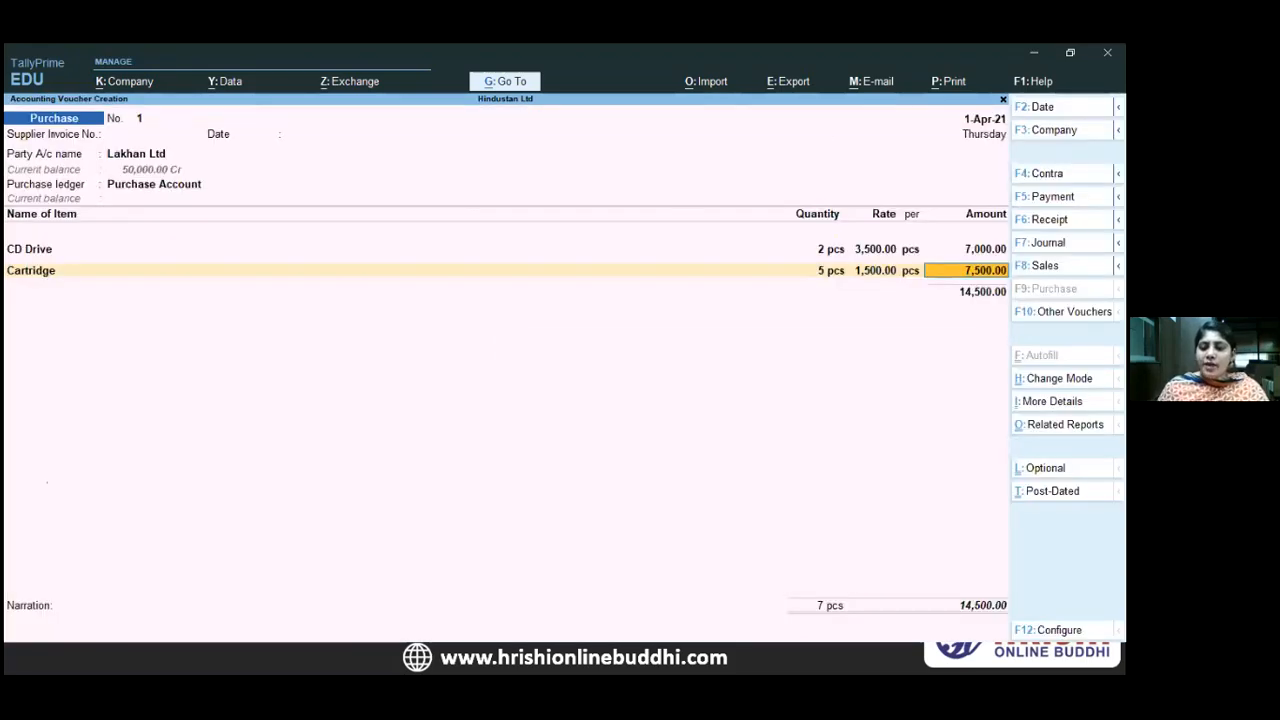
- Finish the purchase item list and allocate Lakhan Ltd's full bill amount to a New Ref named 2345
{"action": "key", "text": "Return"}
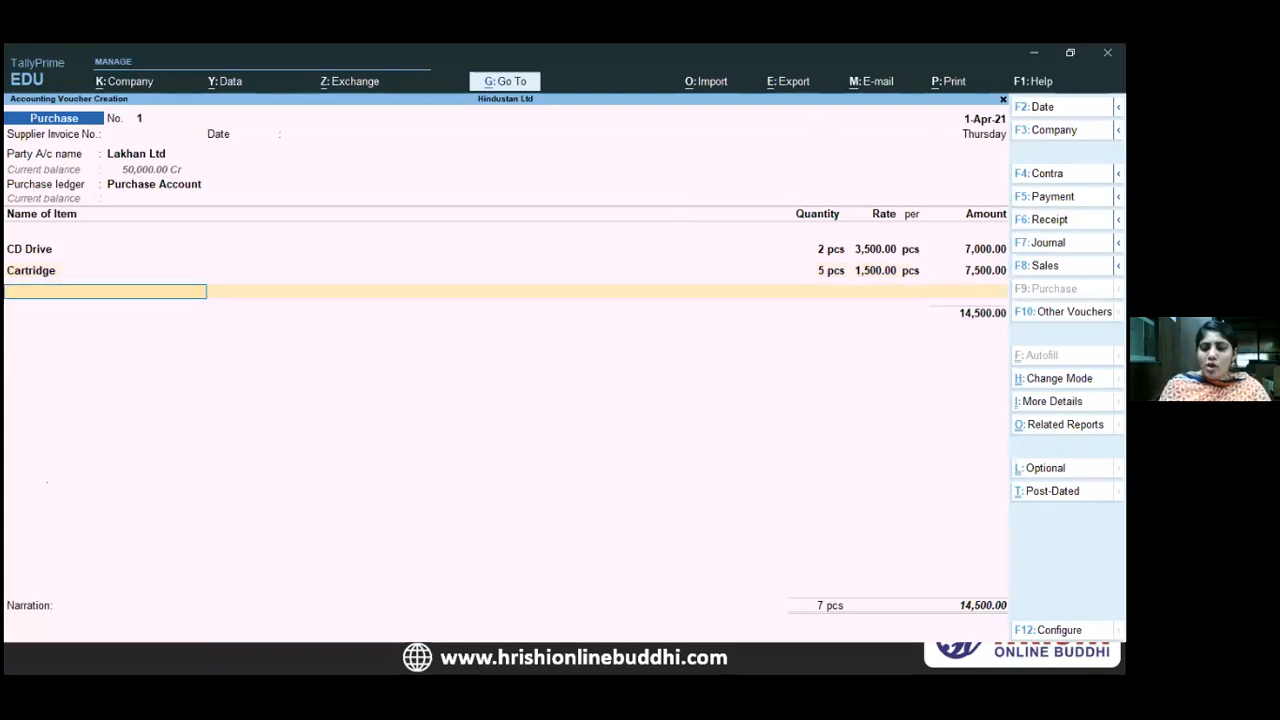
{"action": "key", "text": "Return"}
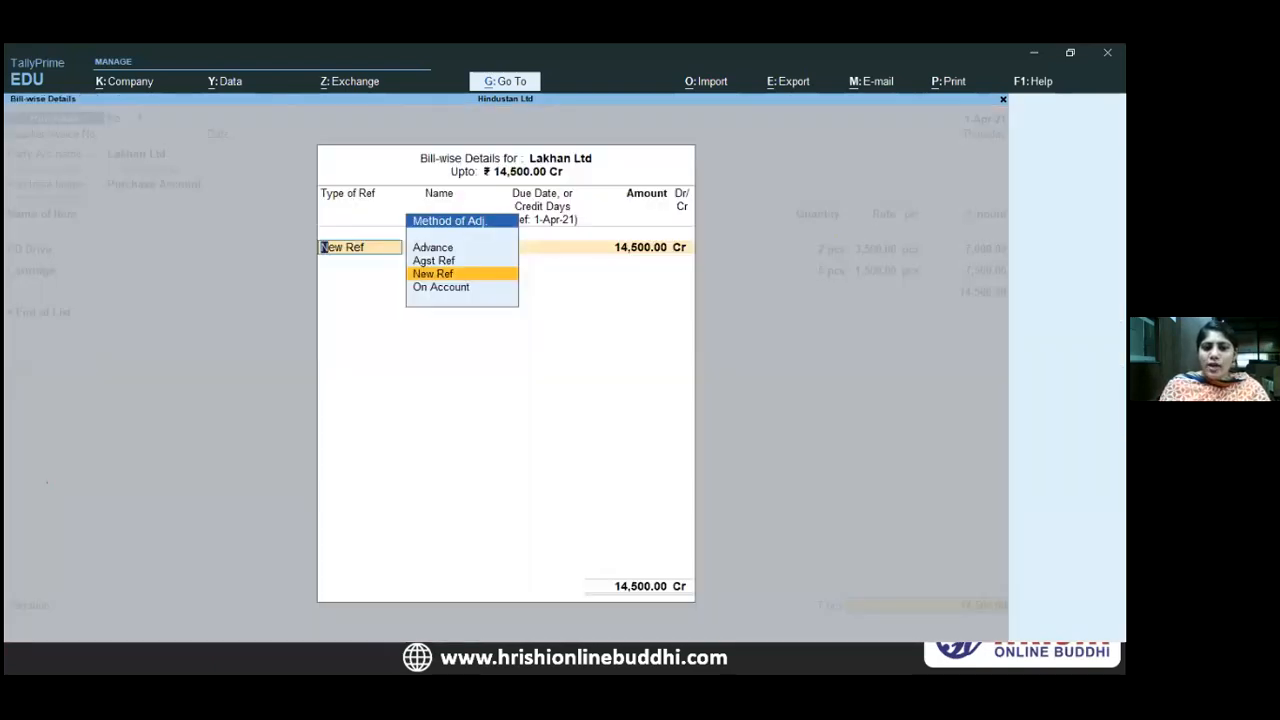
{"action": "key", "text": "Return"}
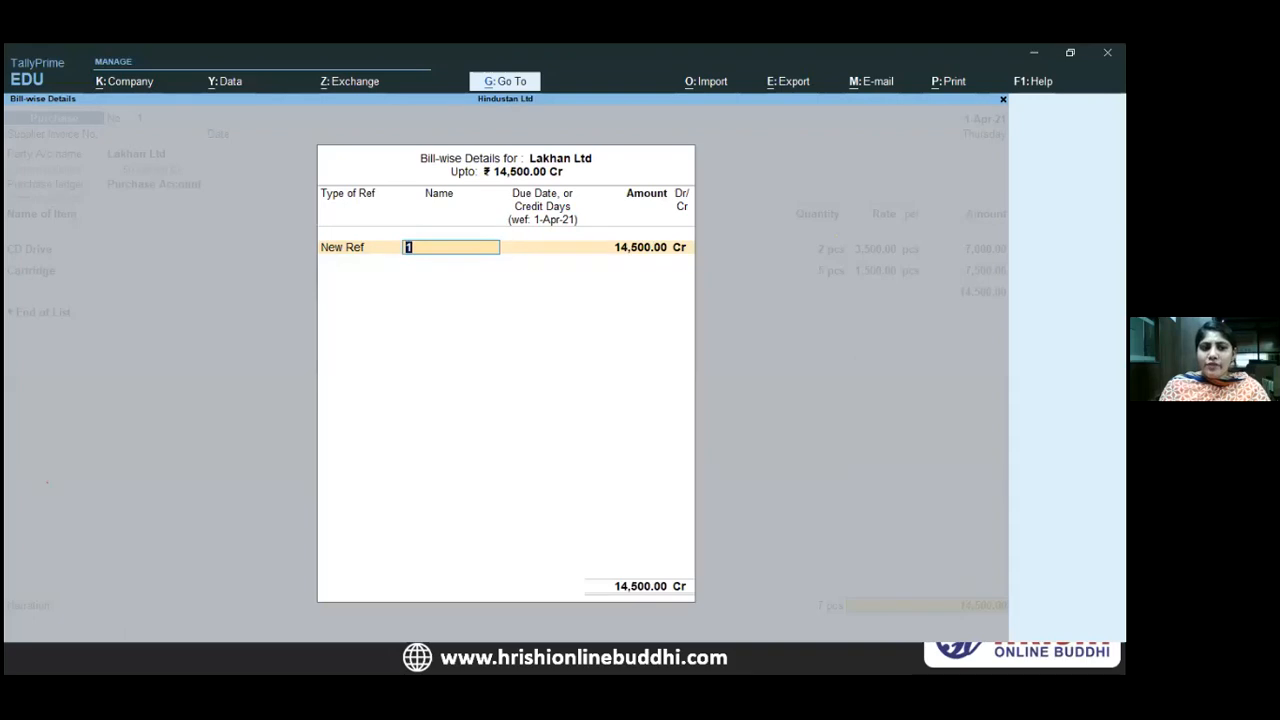
{"action": "type", "text": "2345"}
{"action": "key", "text": "Return"}
{"action": "key", "text": "Return"}
{"action": "key", "text": "Return"}
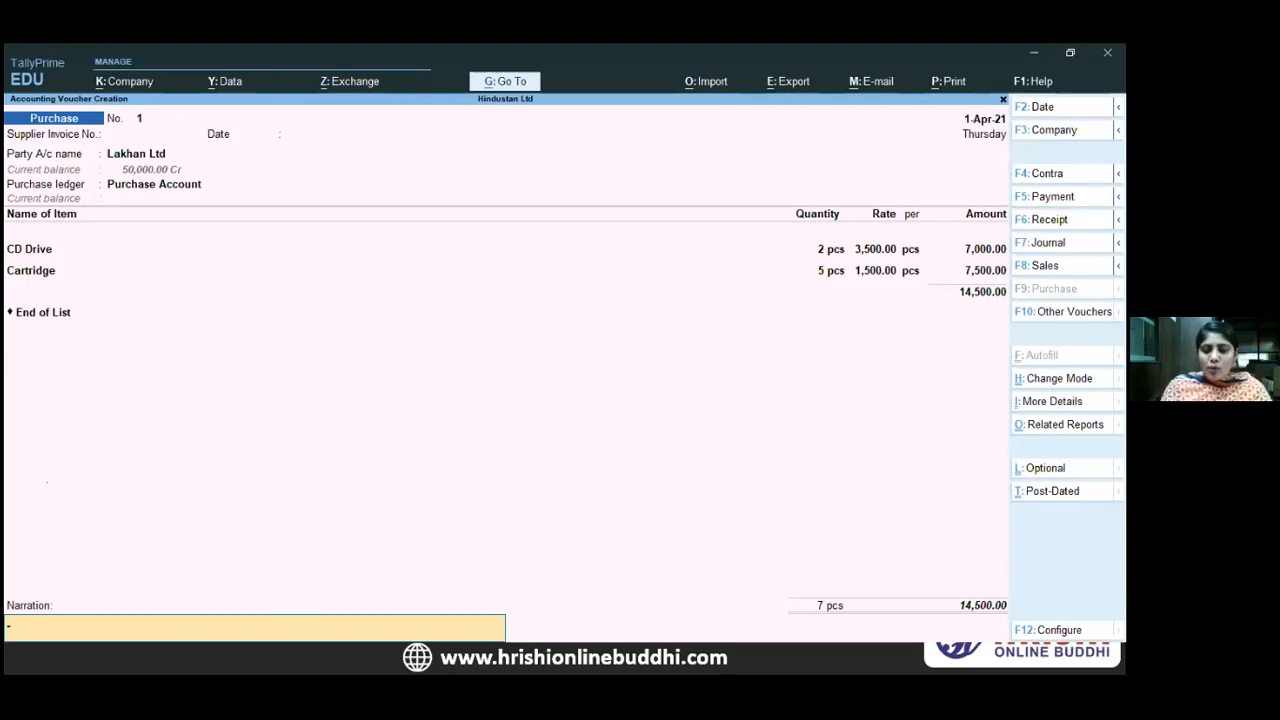
- Enter the purchase voucher's narration, beginning with "BEING GO"
{"action": "type", "text": "B"}
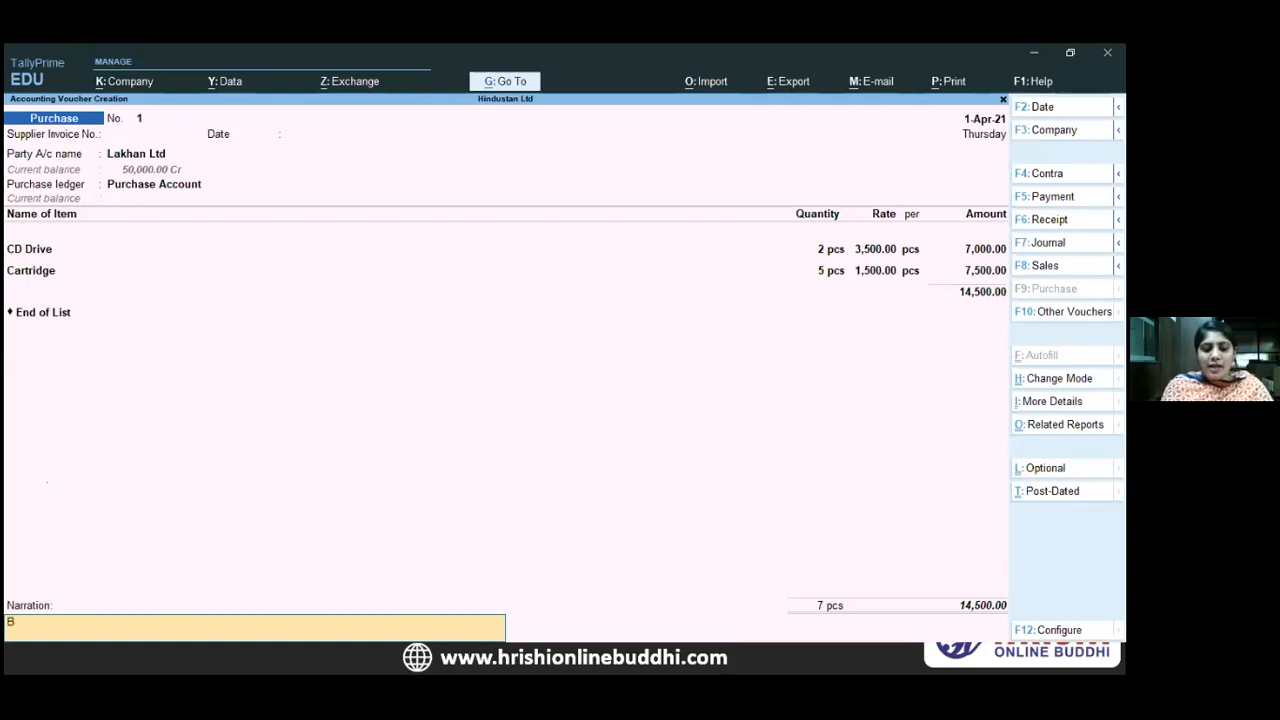
{"action": "type", "text": "EING GO"}
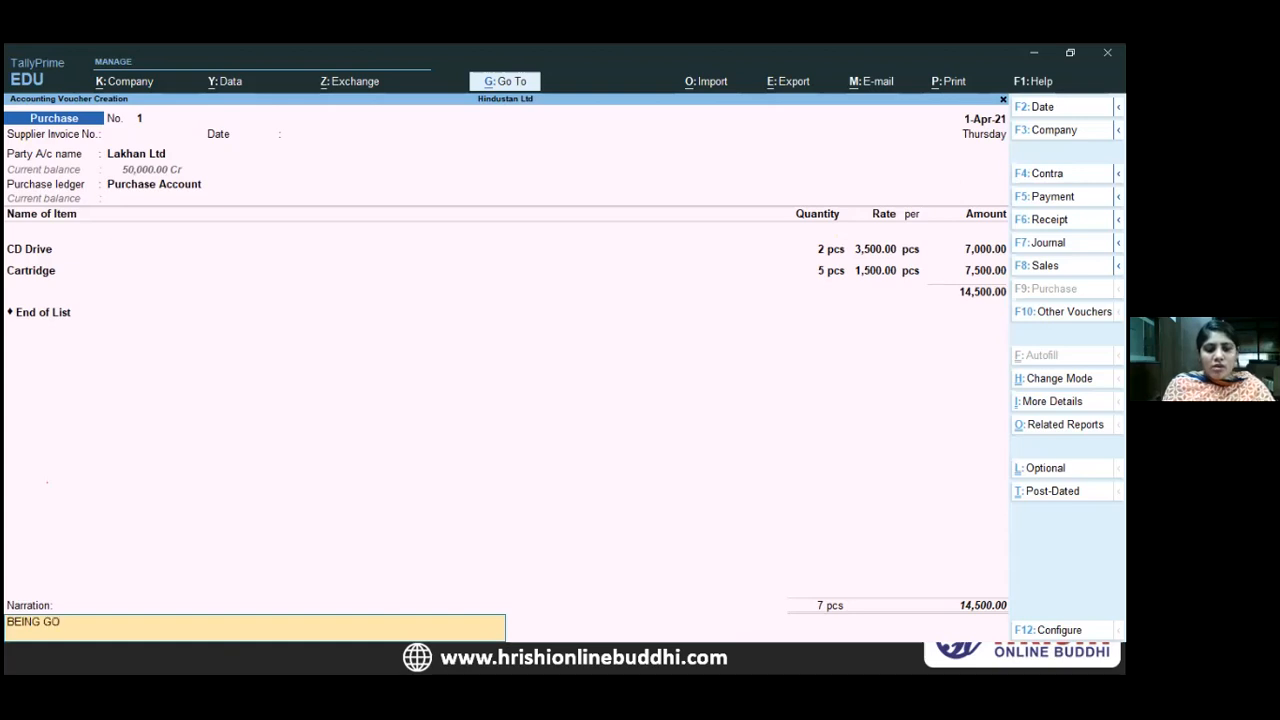
- Complete the purchase voucher's narration as "BEING GOODS PURCHASED ON CREDIT" and save the voucher
{"action": "type", "text": "ODS PURC"}
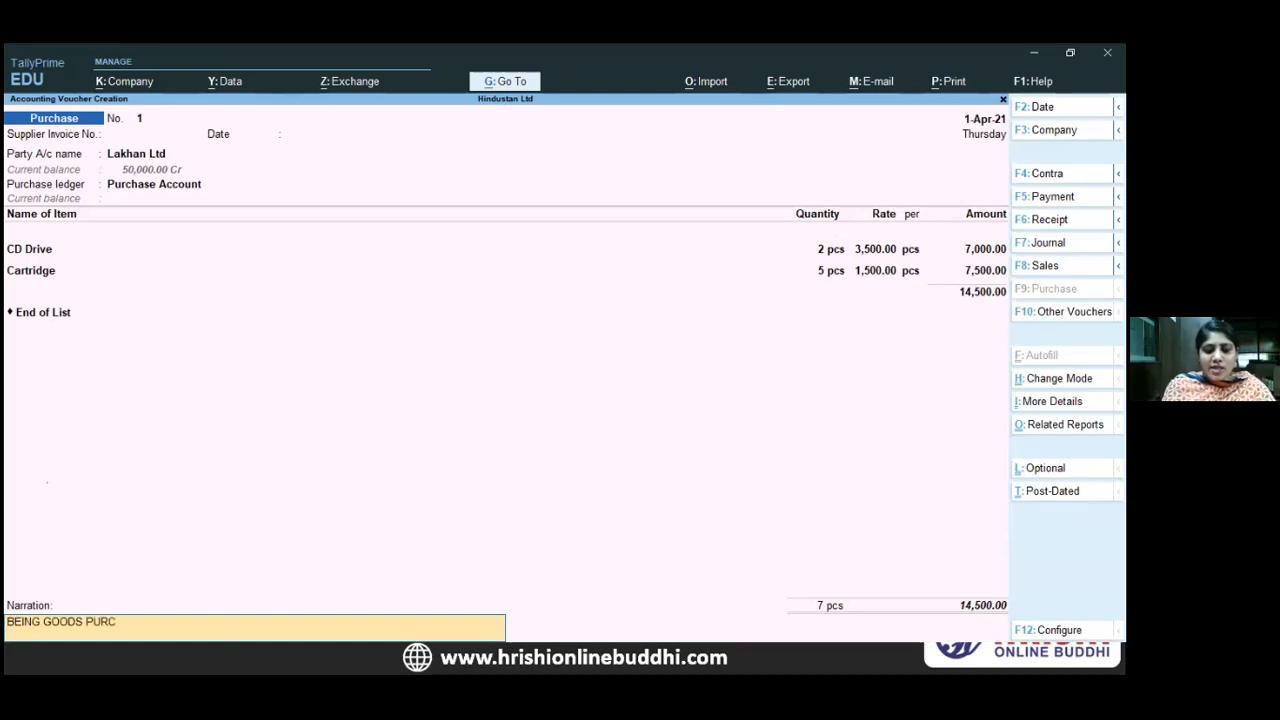
{"action": "type", "text": "HASED ON"}
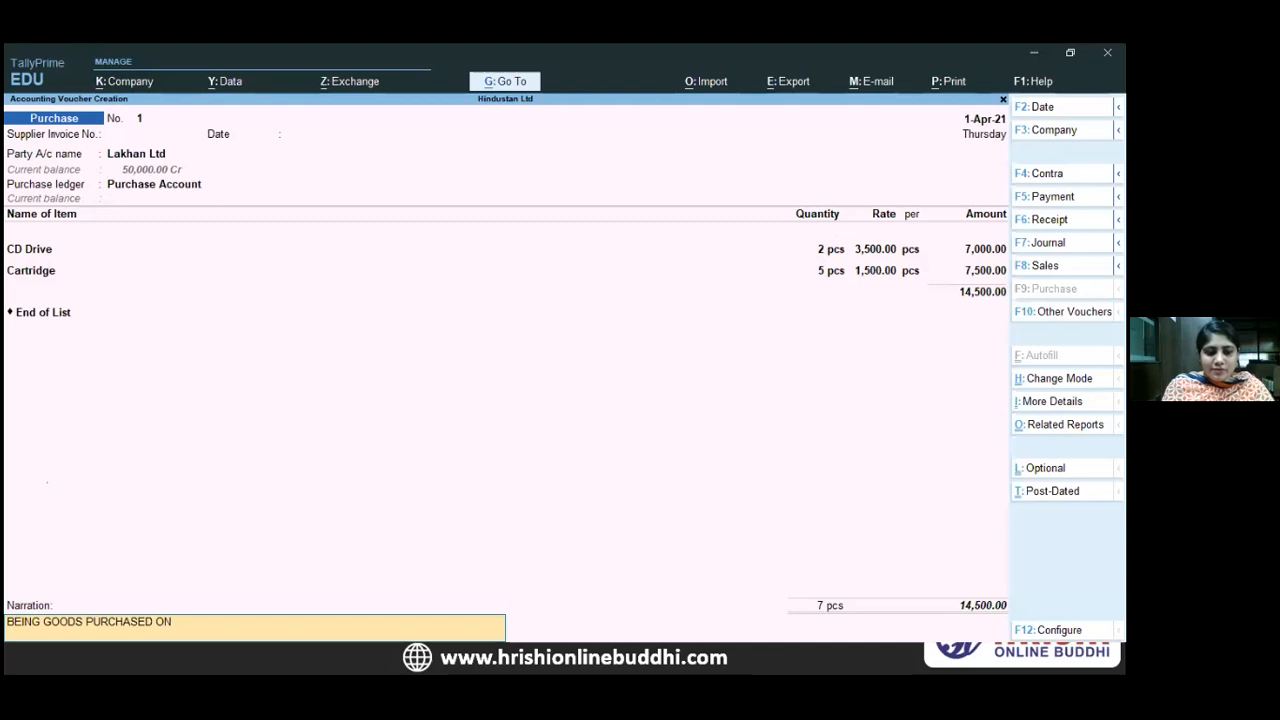
{"action": "type", "text": " CREDIR"}
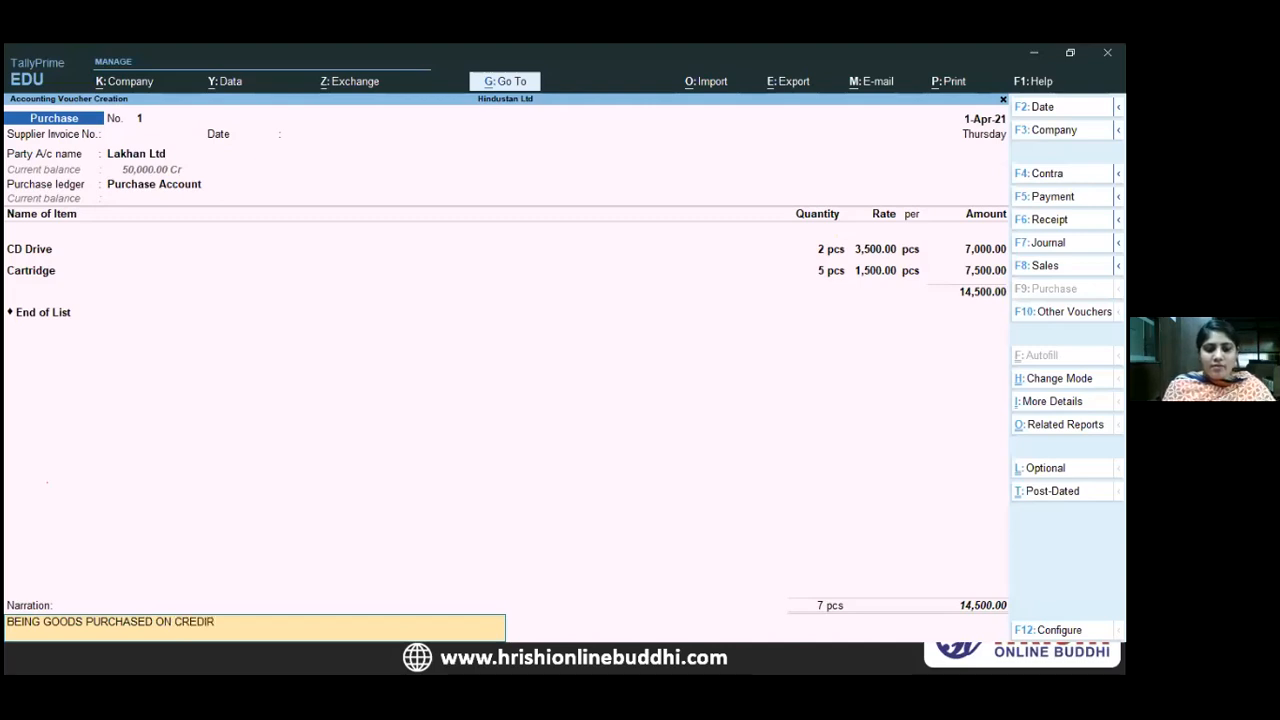
{"action": "key", "text": "BackSpace"}
{"action": "type", "text": "T"}
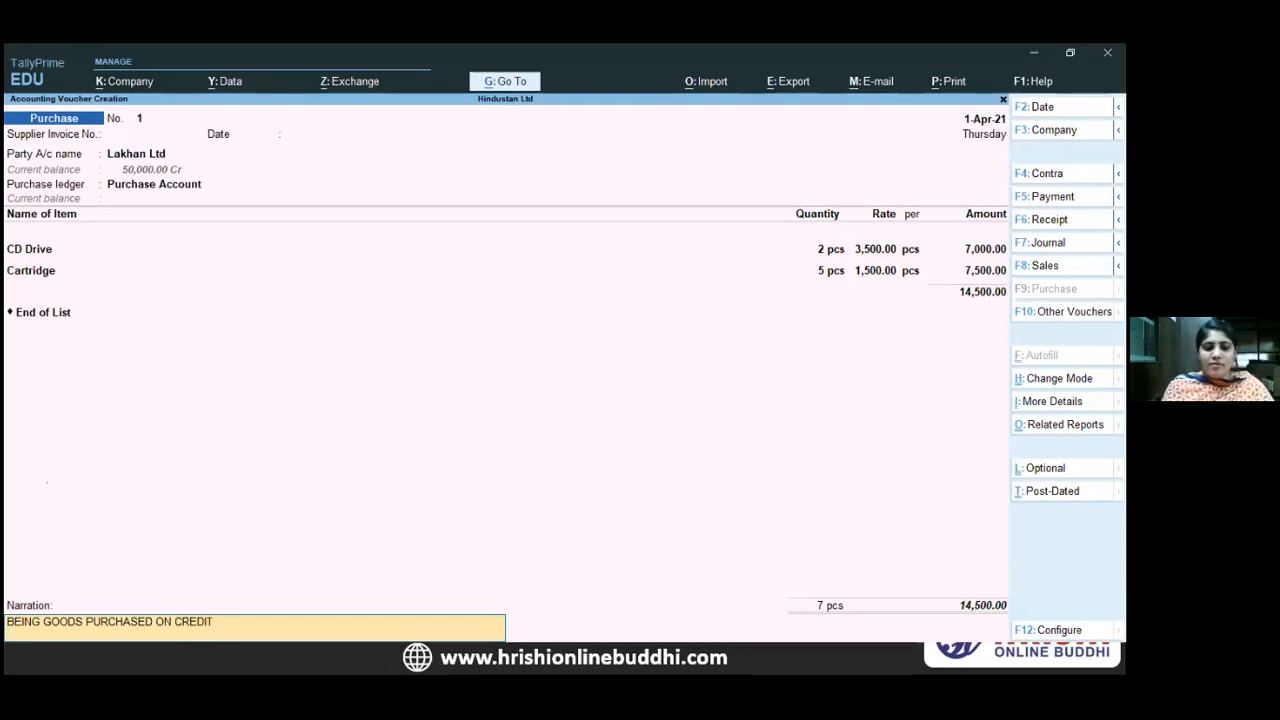
{"action": "key", "text": "Return"}
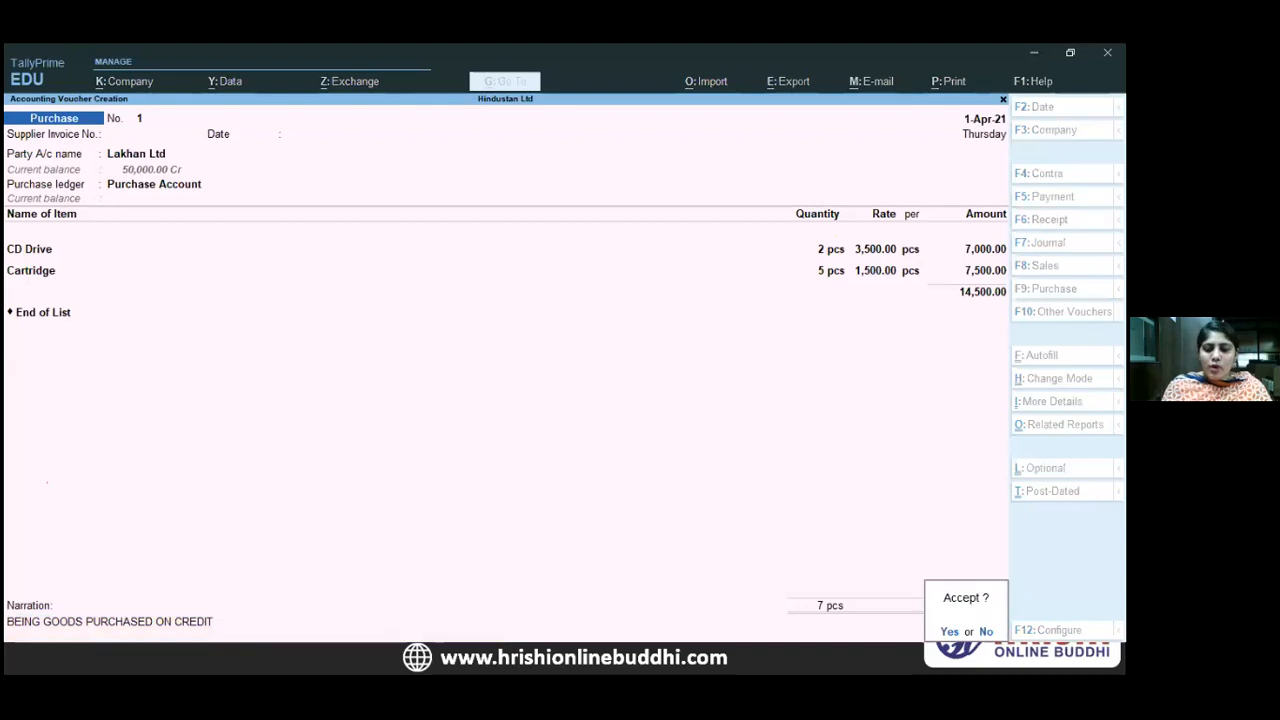
{"action": "key", "text": "y"}
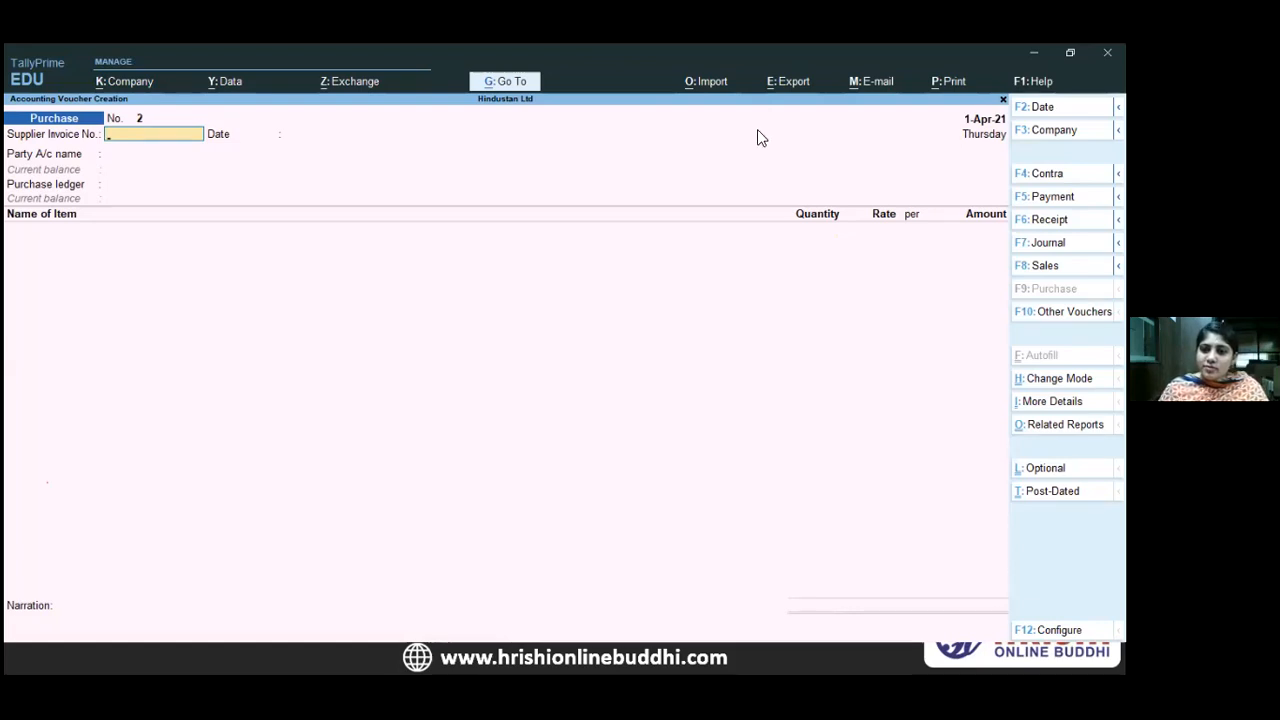
{"action": "left_click", "coordinate": [844, 127]}
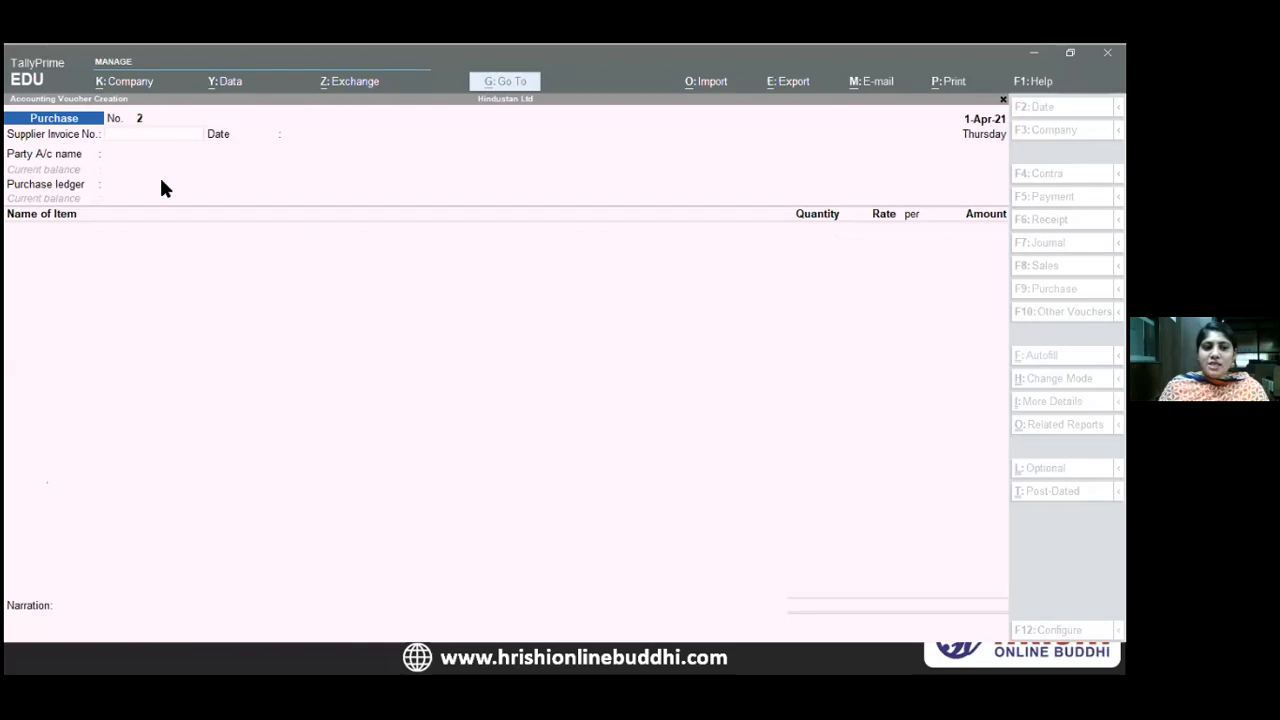
{"action": "left_click", "coordinate": [205, 321]}
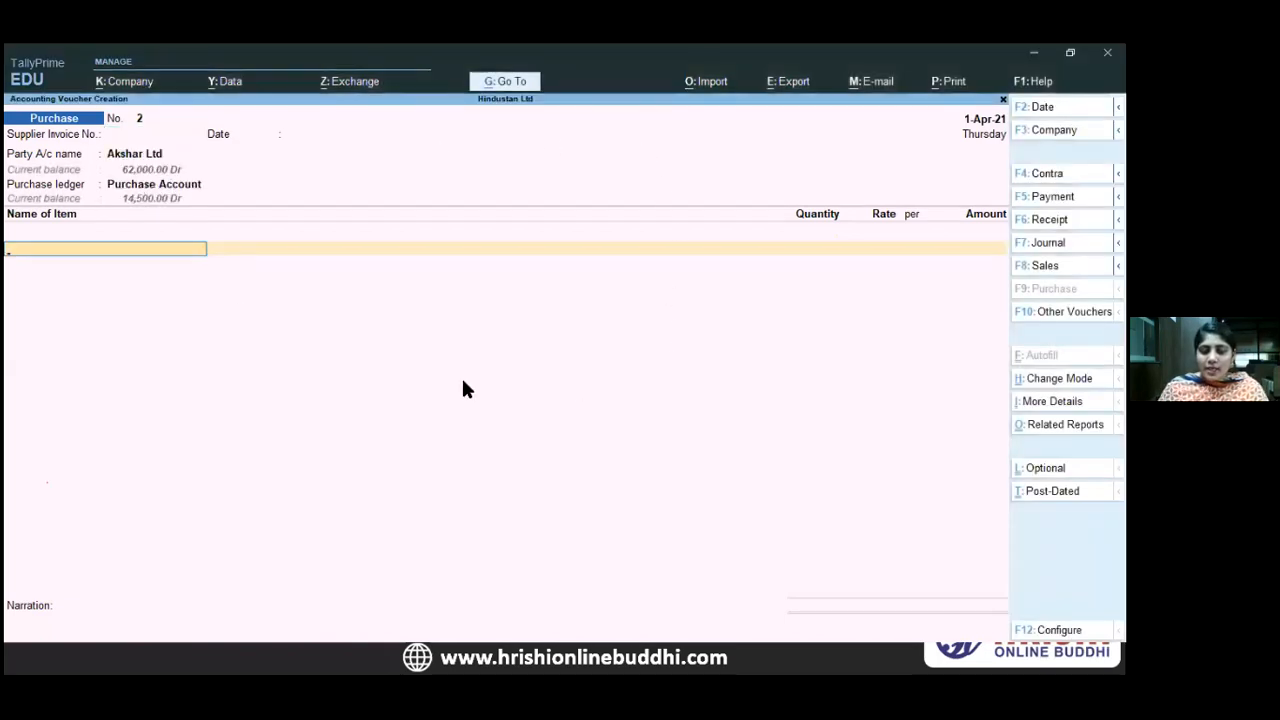
{"action": "key", "text": "alt+Tab"}
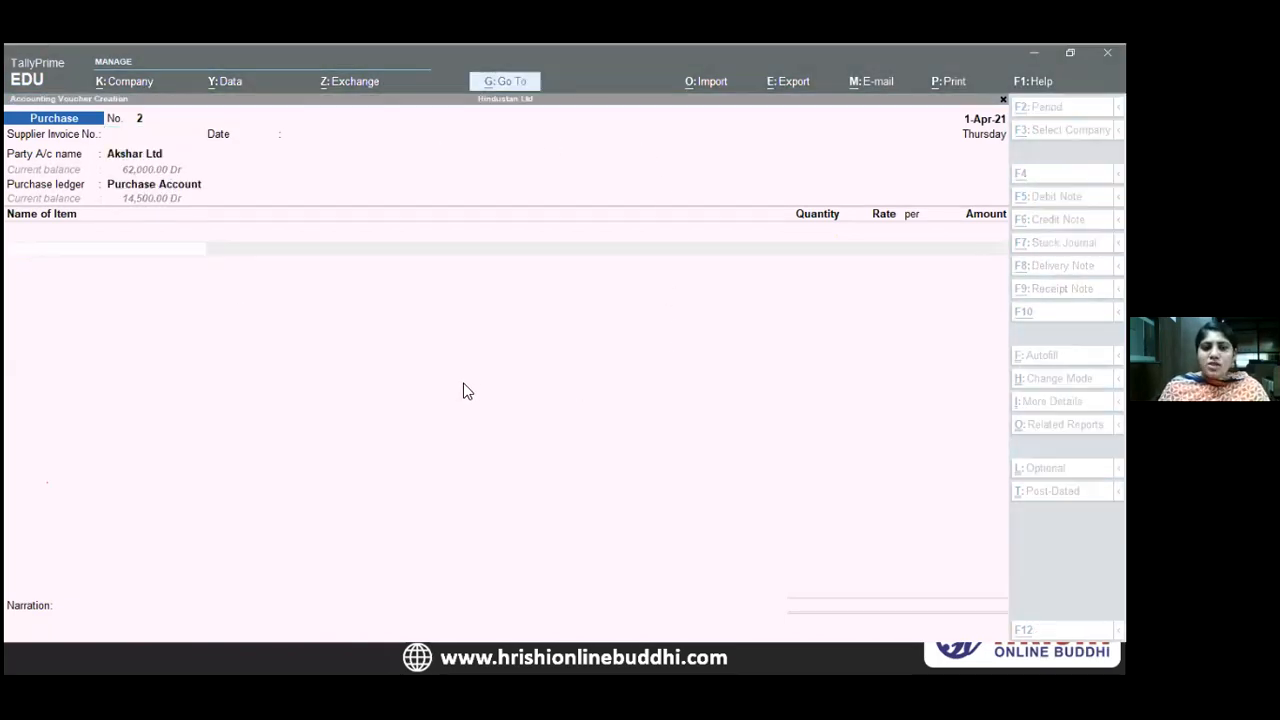
{"action": "key", "text": "alt+Tab"}
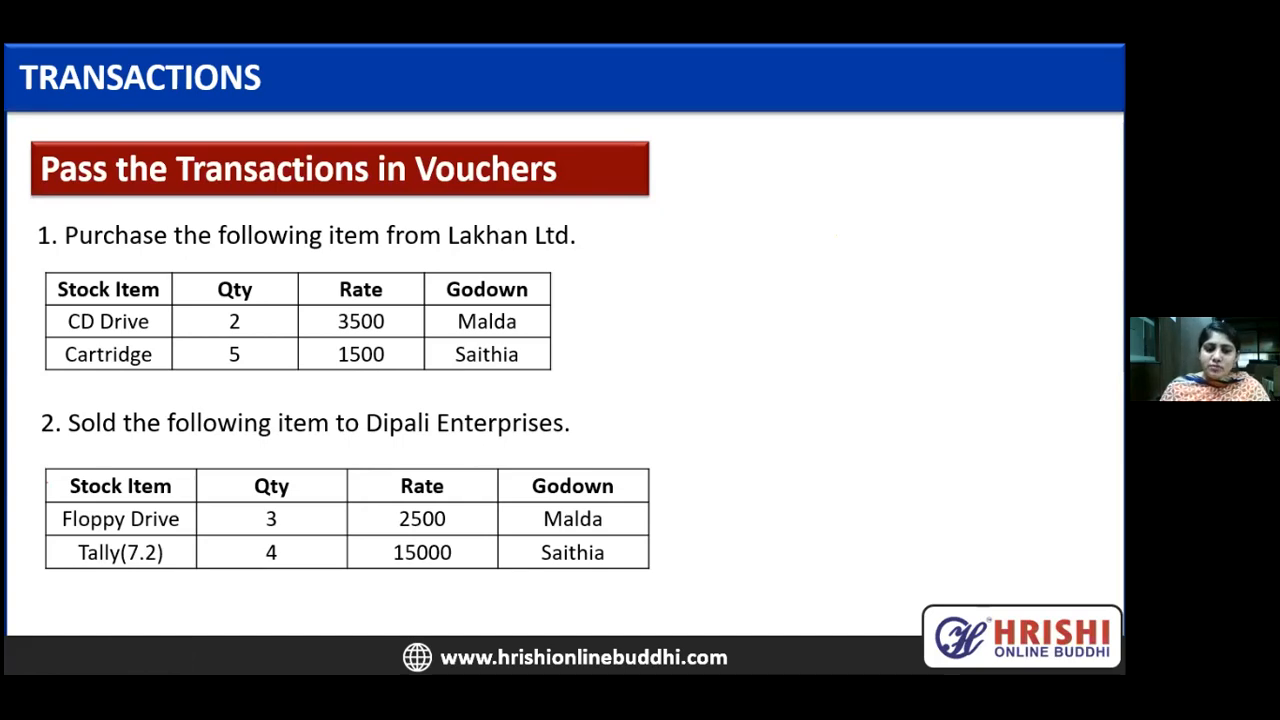
{"action": "key", "text": "alt+Tab"}
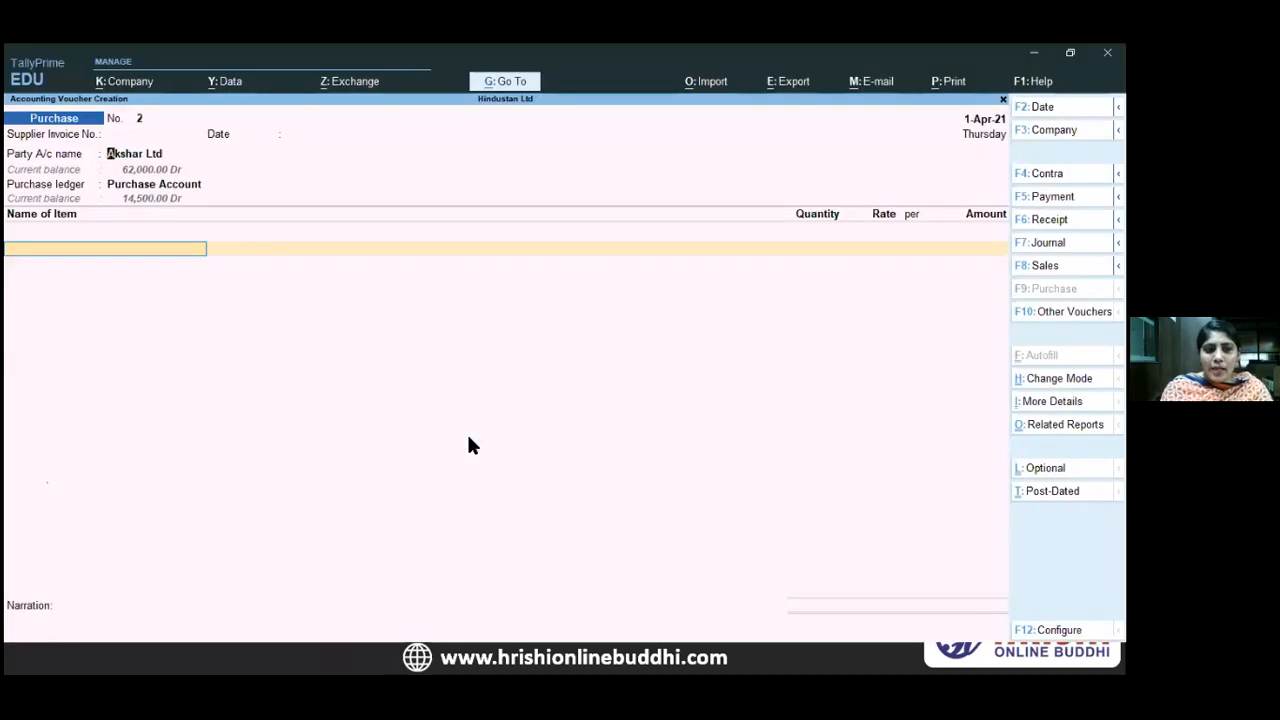
- Switch to a Sales voucher and set the party account to Dipali Enterprises as given in the transaction list
{"action": "key", "text": "F8"}
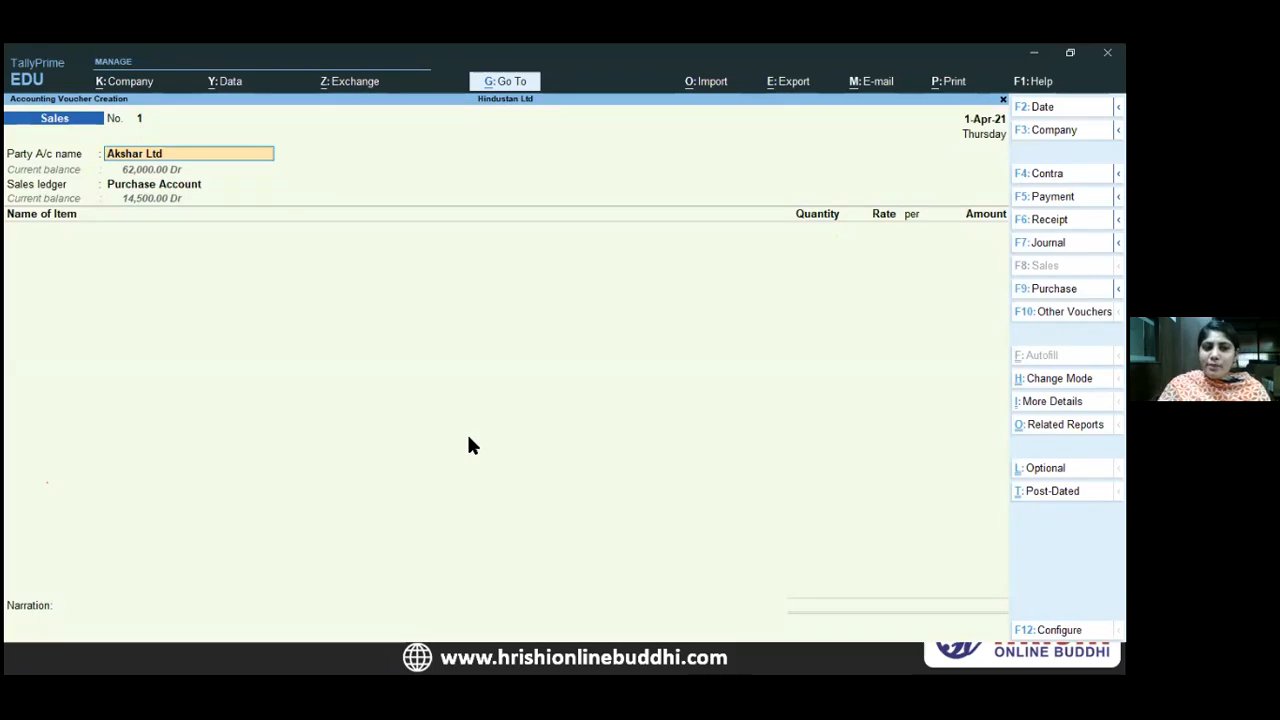
{"action": "key", "text": "alt"}
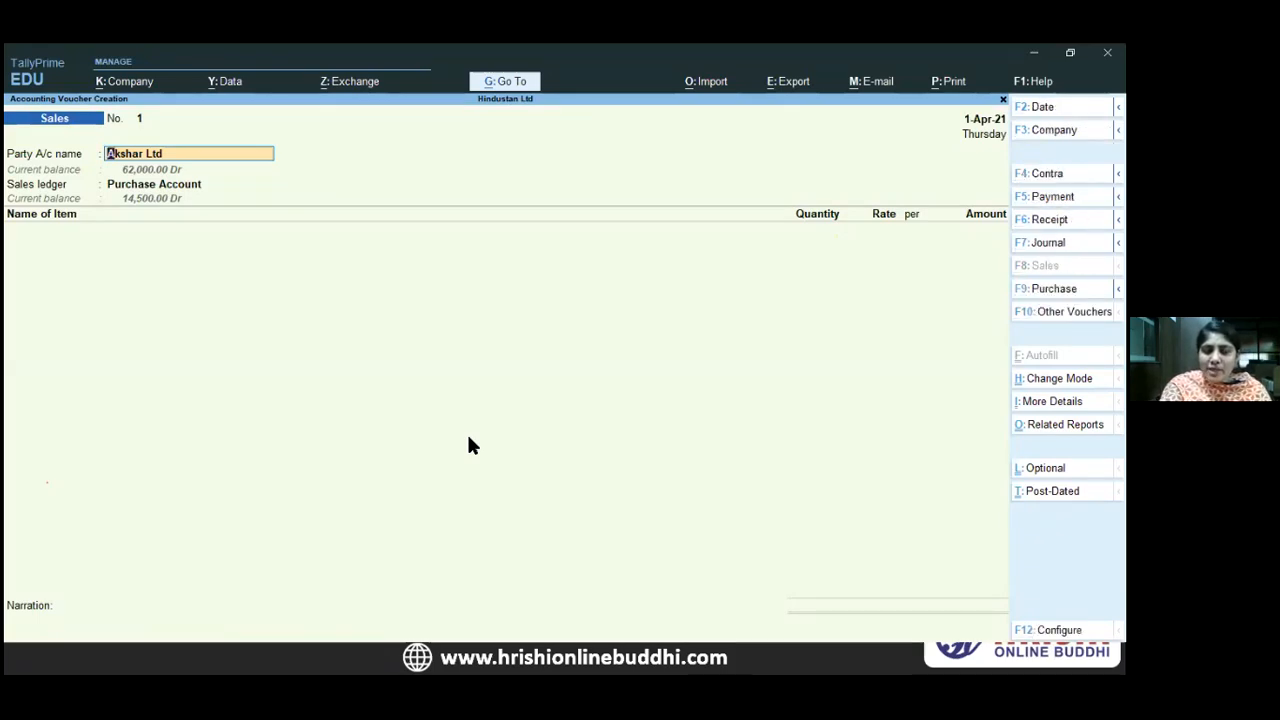
{"action": "key", "text": "alt"}
{"action": "key", "text": "alt+Tab"}
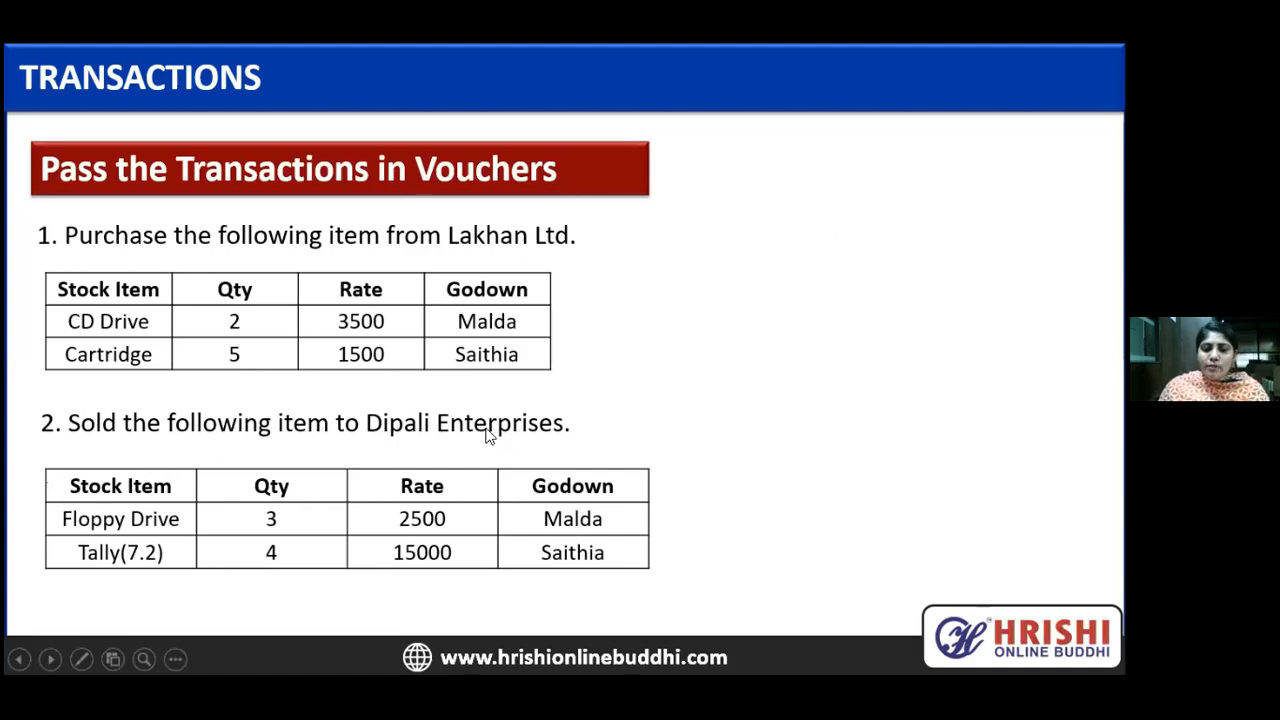
{"action": "key", "text": "alt+Tab"}
{"action": "type", "text": "DIPA"}
{"action": "key", "text": "Return"}
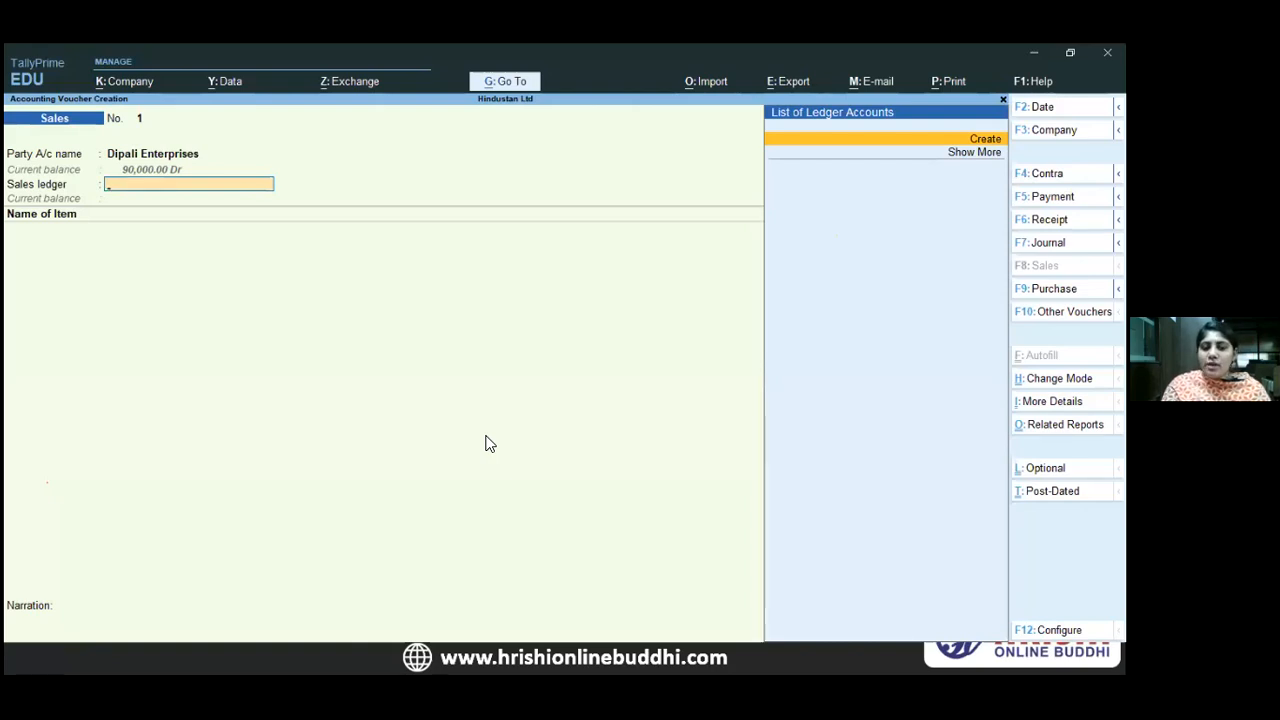
- Create a ledger named Sales Account under the sales group and use it as the voucher's sales ledger
{"action": "key", "text": "alt+c"}
{"action": "type", "text": "SALE"}
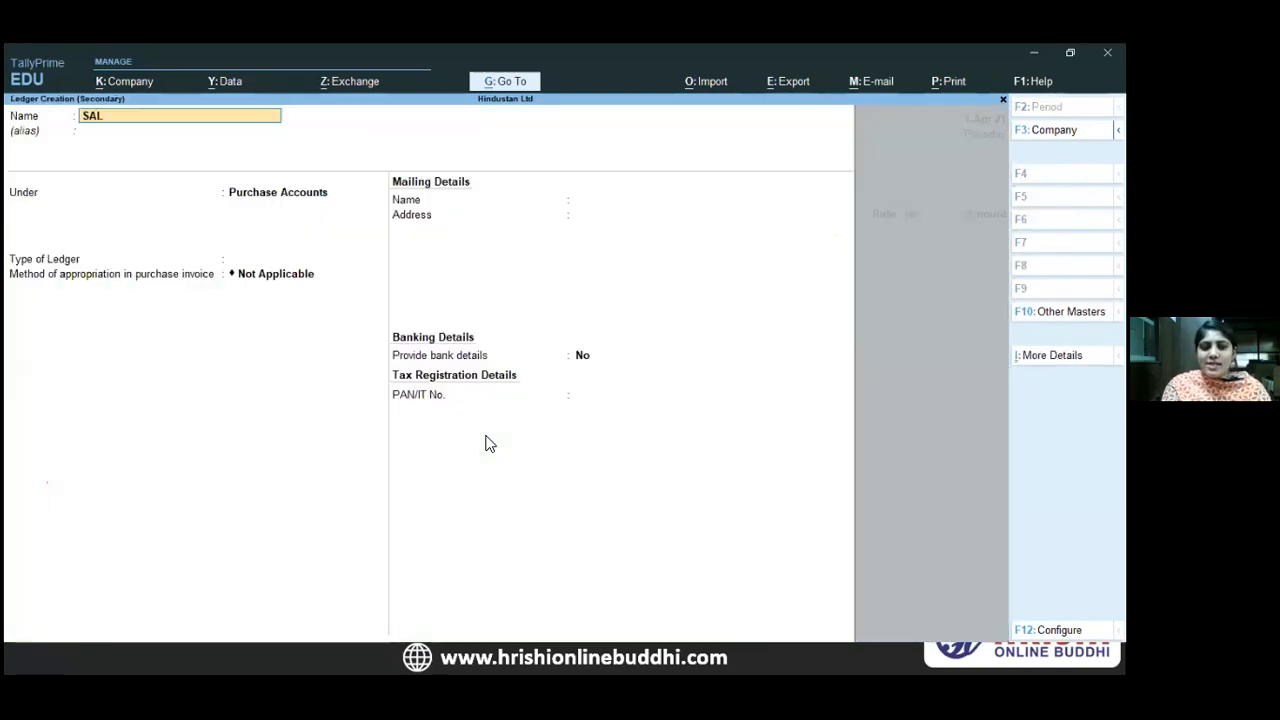
{"action": "key", "text": "BackSpace"}
{"action": "key", "text": "BackSpace"}
{"action": "key", "text": "BackSpace"}
{"action": "type", "text": "ales Account"}
{"action": "key", "text": "Return"}
{"action": "key", "text": "Return"}
{"action": "type", "text": "Sales"}
{"action": "key", "text": "Return"}
{"action": "key", "text": "Return"}
{"action": "key", "text": "Return"}
{"action": "key", "text": "Return"}
{"action": "key", "text": "Return"}
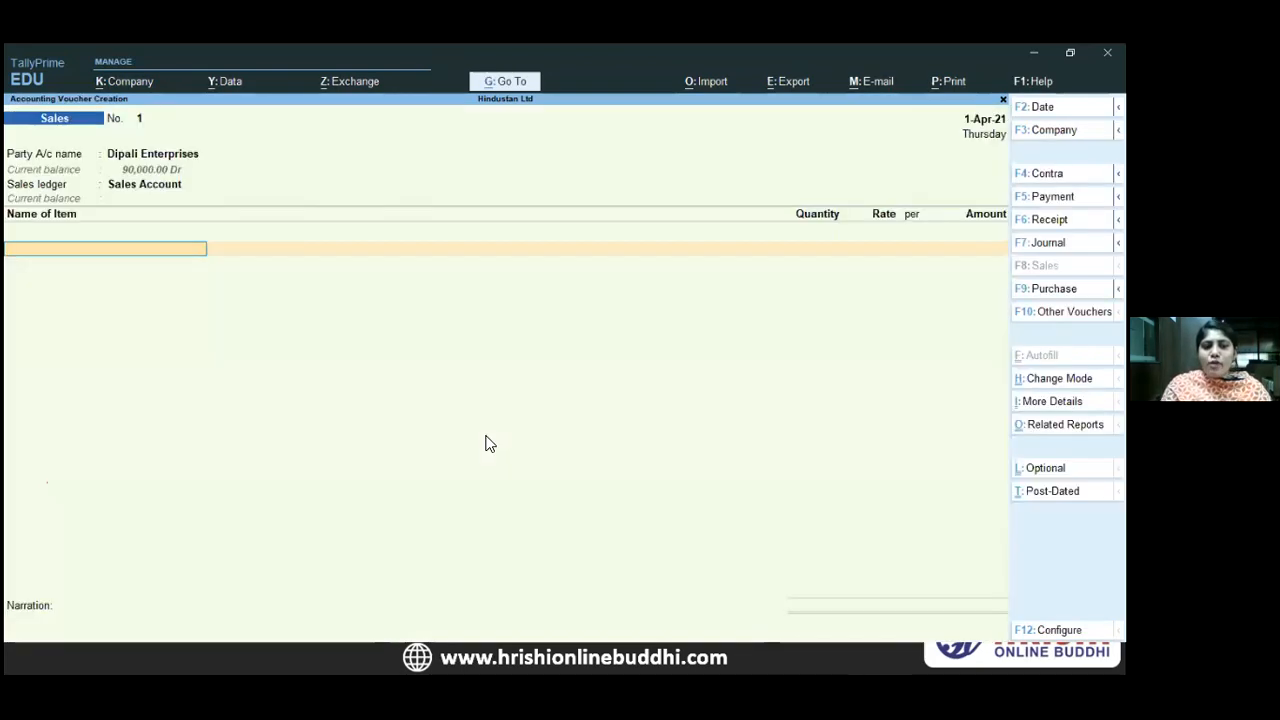
- Add Floppy Drive to the sales voucher, allocating 3 pcs from the Malda godown as listed in the transaction
{"action": "key", "text": "alt+Tab"}
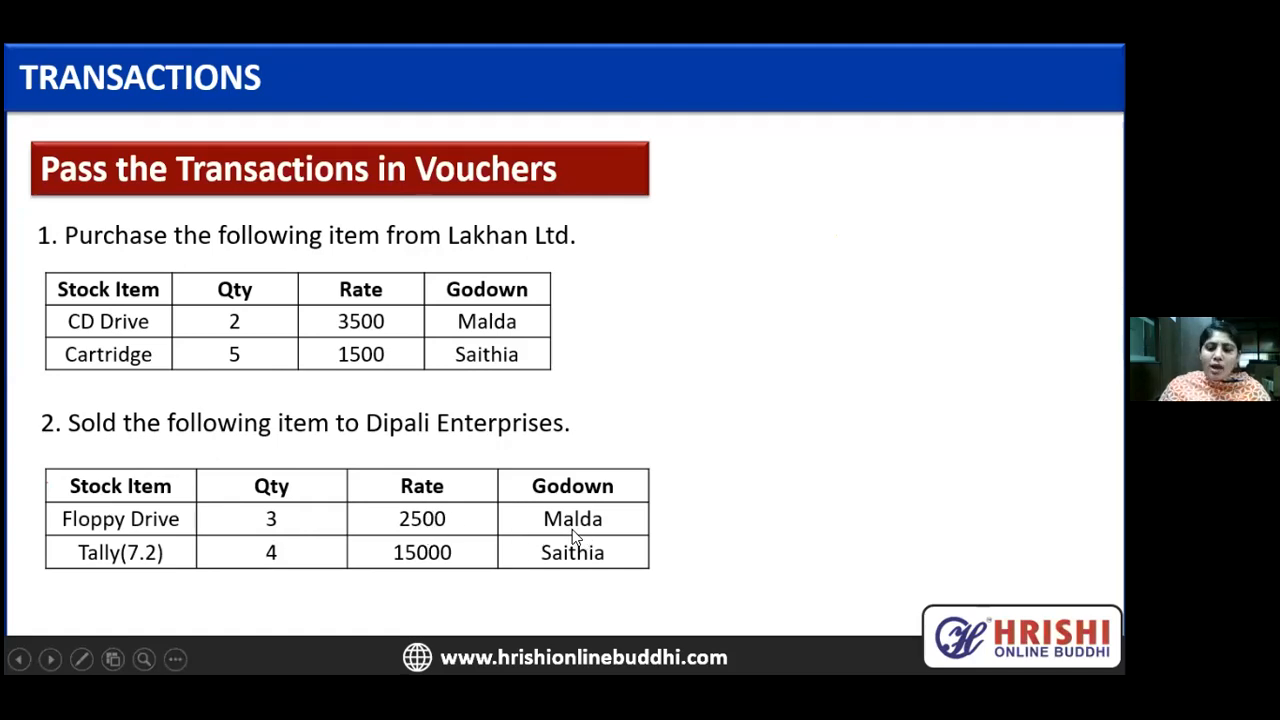
{"action": "key", "text": "alt+Tab"}
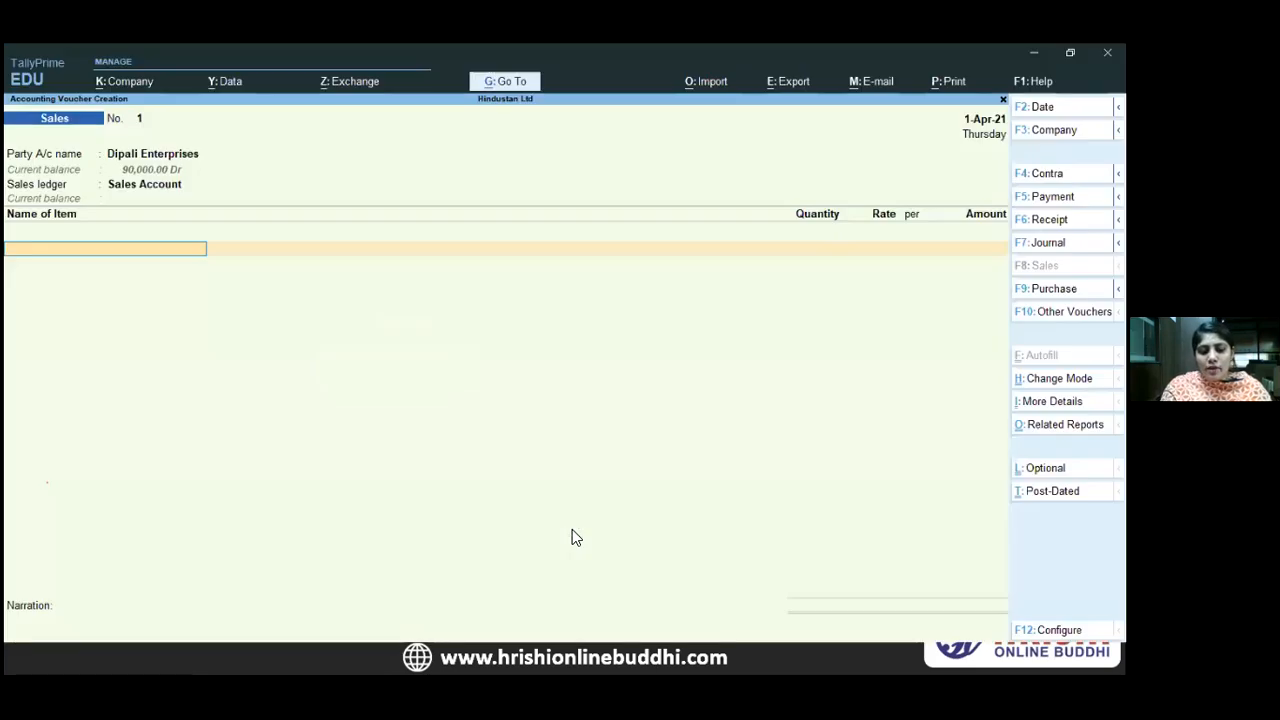
{"action": "type", "text": "Flo"}
{"action": "key", "text": "Return"}
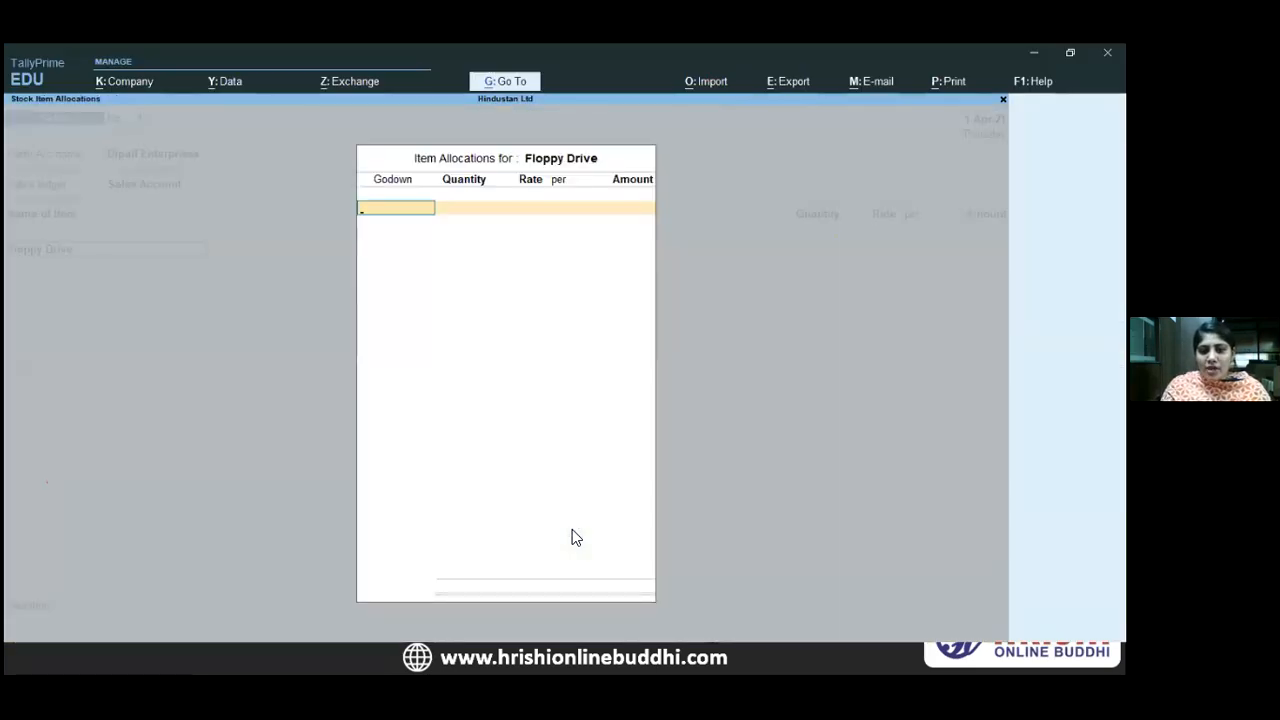
{"action": "type", "text": "Malda"}
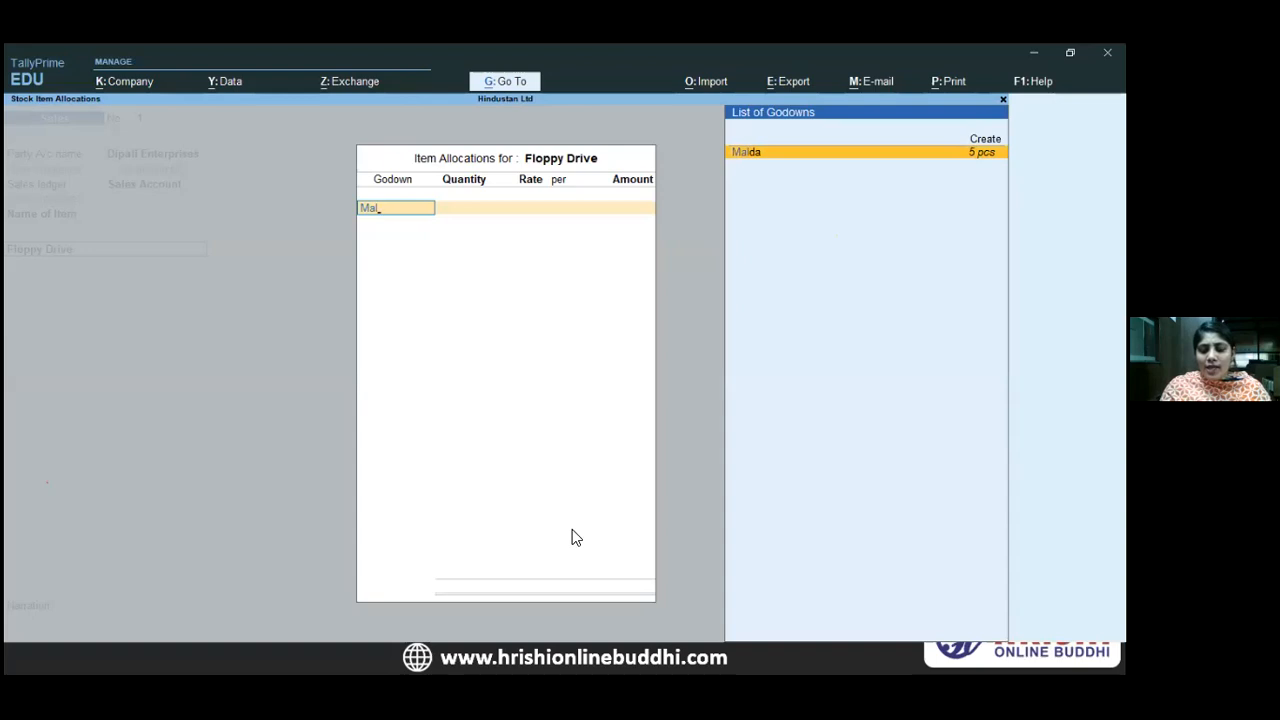
{"action": "key", "text": "Return"}
{"action": "type", "text": "3 pcs"}
{"action": "key", "text": "Return"}
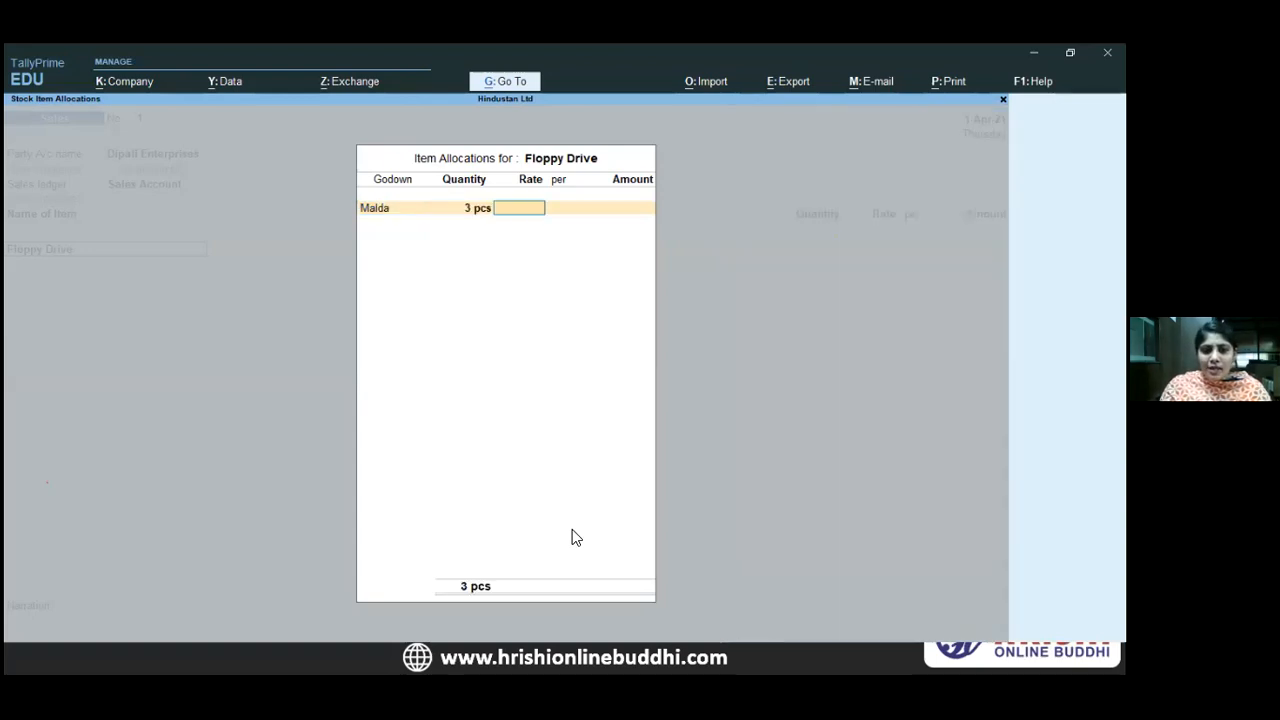
- Set the Floppy Drive rate to 2,500 per pcs and complete its item line
{"action": "key", "text": "alt+Tab"}
{"action": "key", "text": "alt+Tab"}
{"action": "type", "text": "2500"}
{"action": "key", "text": "Return"}
{"action": "key", "text": "Return"}
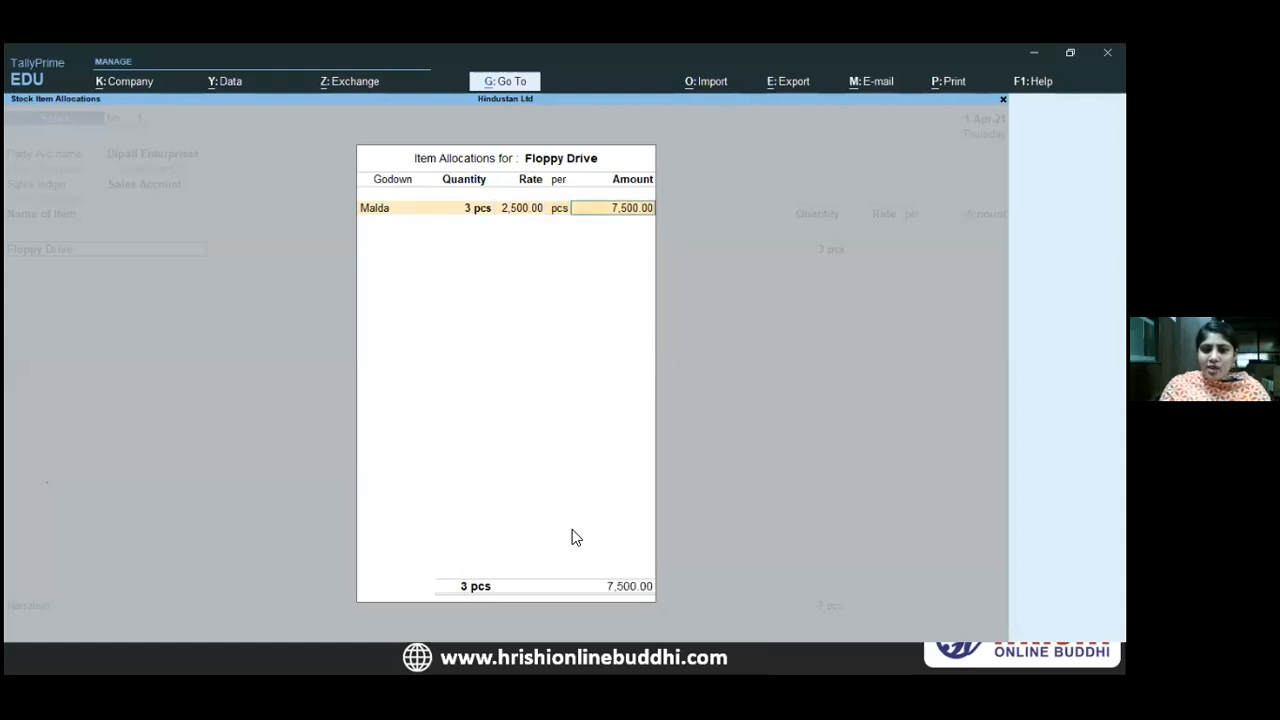
{"action": "key", "text": "Return"}
{"action": "key", "text": "Return"}
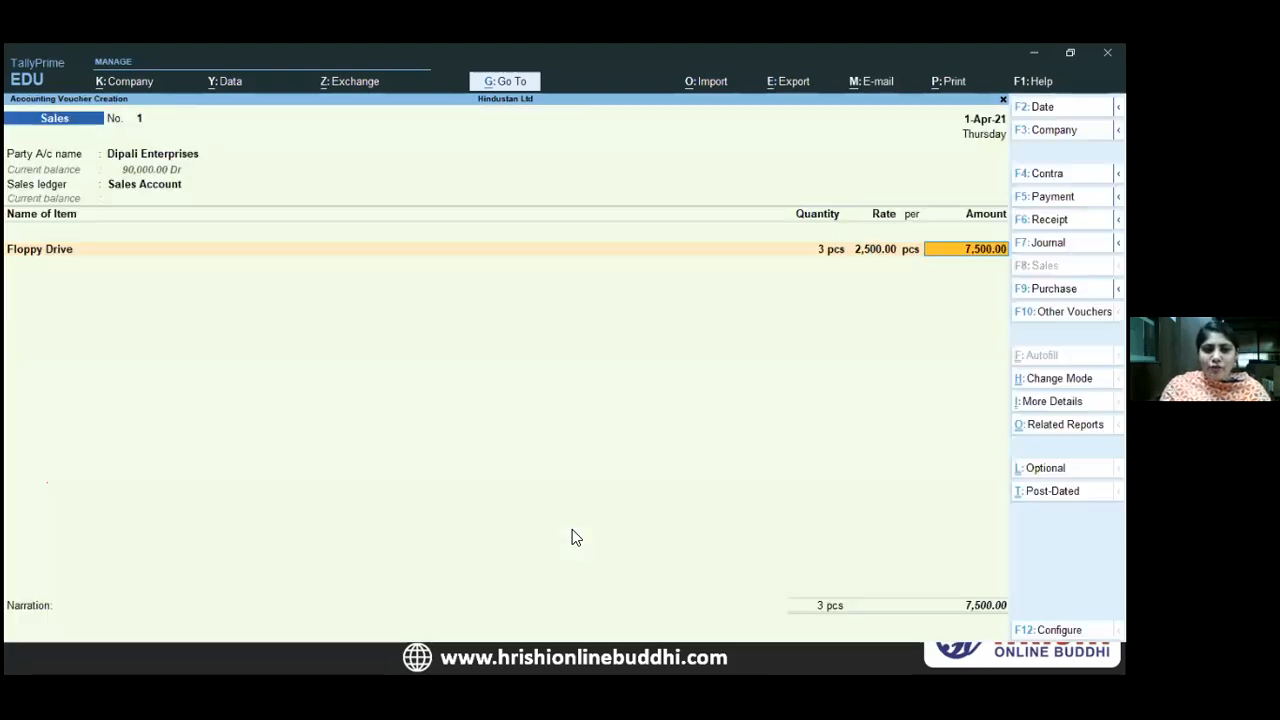
{"action": "key", "text": "Return"}
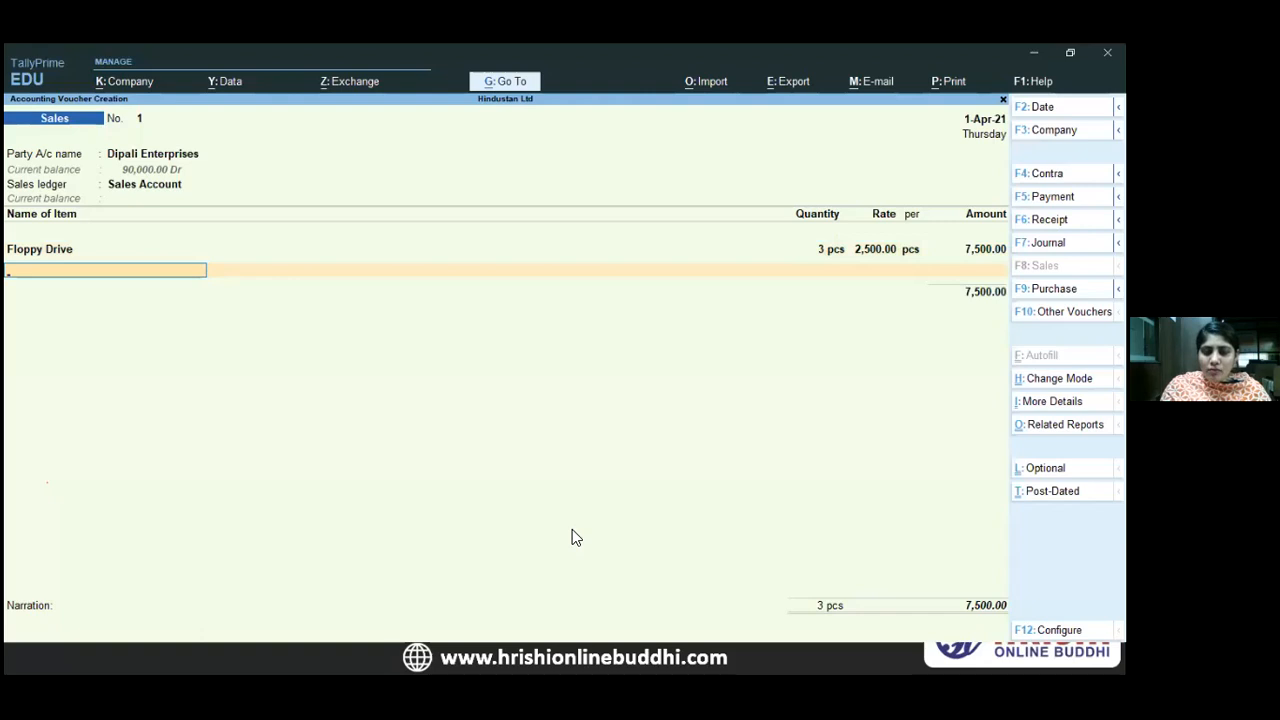
- Check the second sold item in the transaction list and add Tally 7.2 to the sales voucher
{"action": "key", "text": "alt+Tab"}
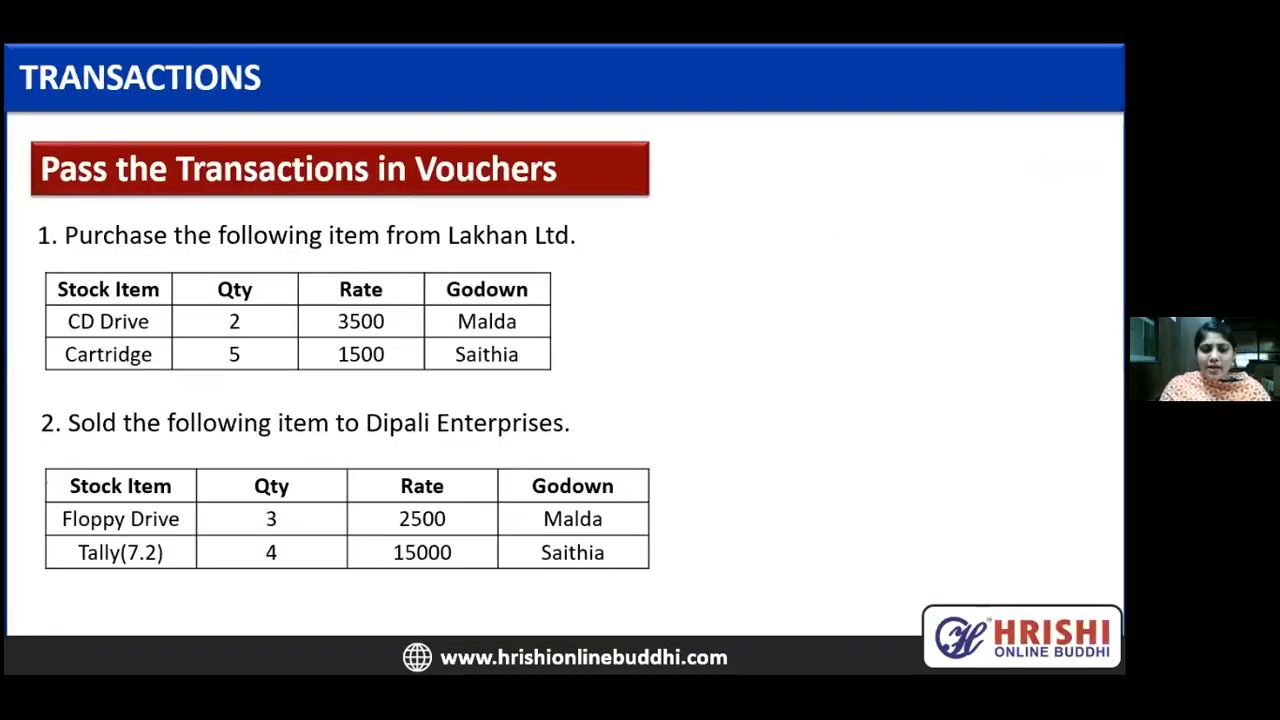
{"action": "key", "text": "alt+Tab"}
{"action": "type", "text": "ta"}
{"action": "key", "text": "Return"}
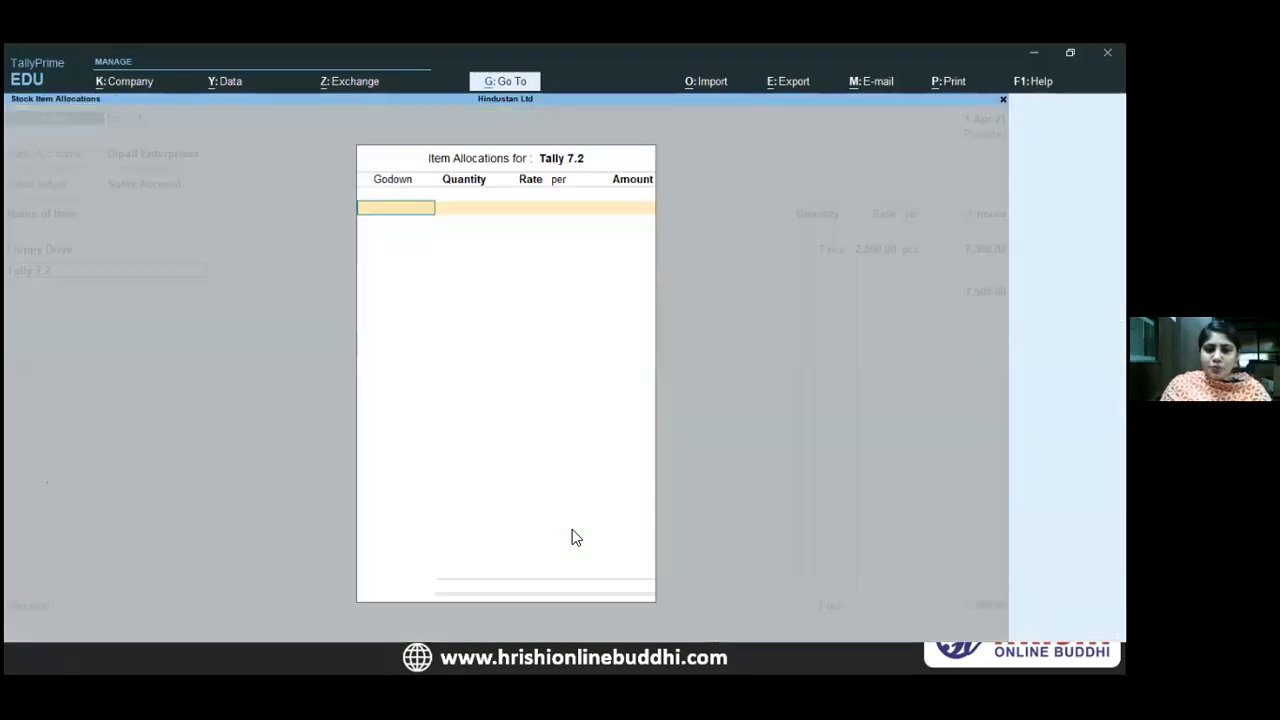
- Check the Tally 7.2 sale details in the transaction list and allocate the item from the Saithia godown
{"action": "key", "text": "alt+Tab"}
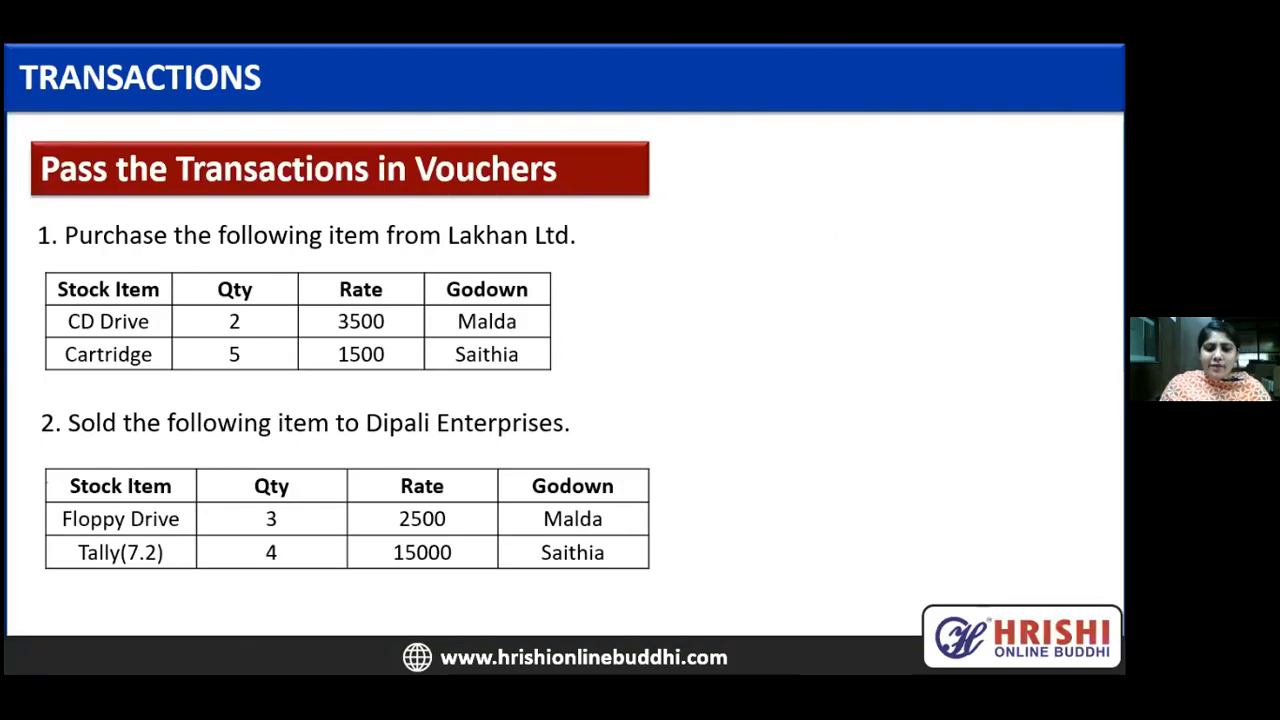
{"action": "key", "text": "alt+Tab"}
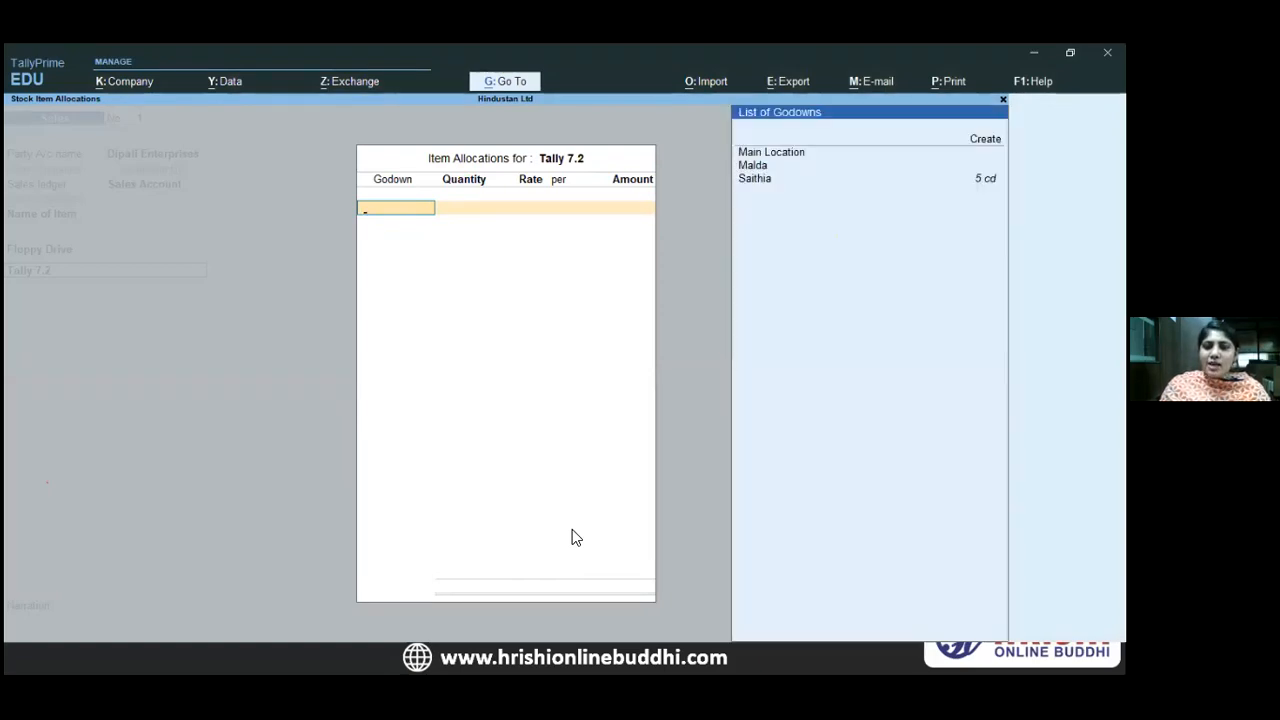
{"action": "key", "text": "Down"}
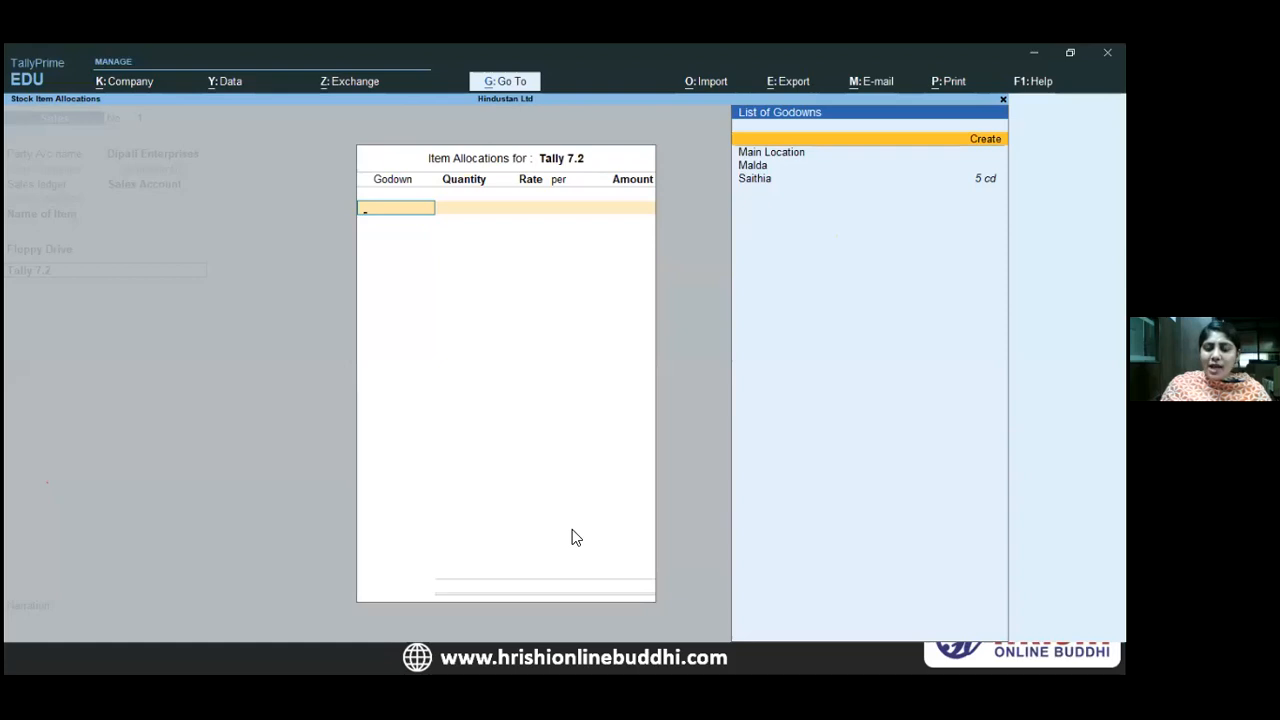
{"action": "key", "text": "Down"}
{"action": "key", "text": "Down"}
{"action": "key", "text": "Up"}
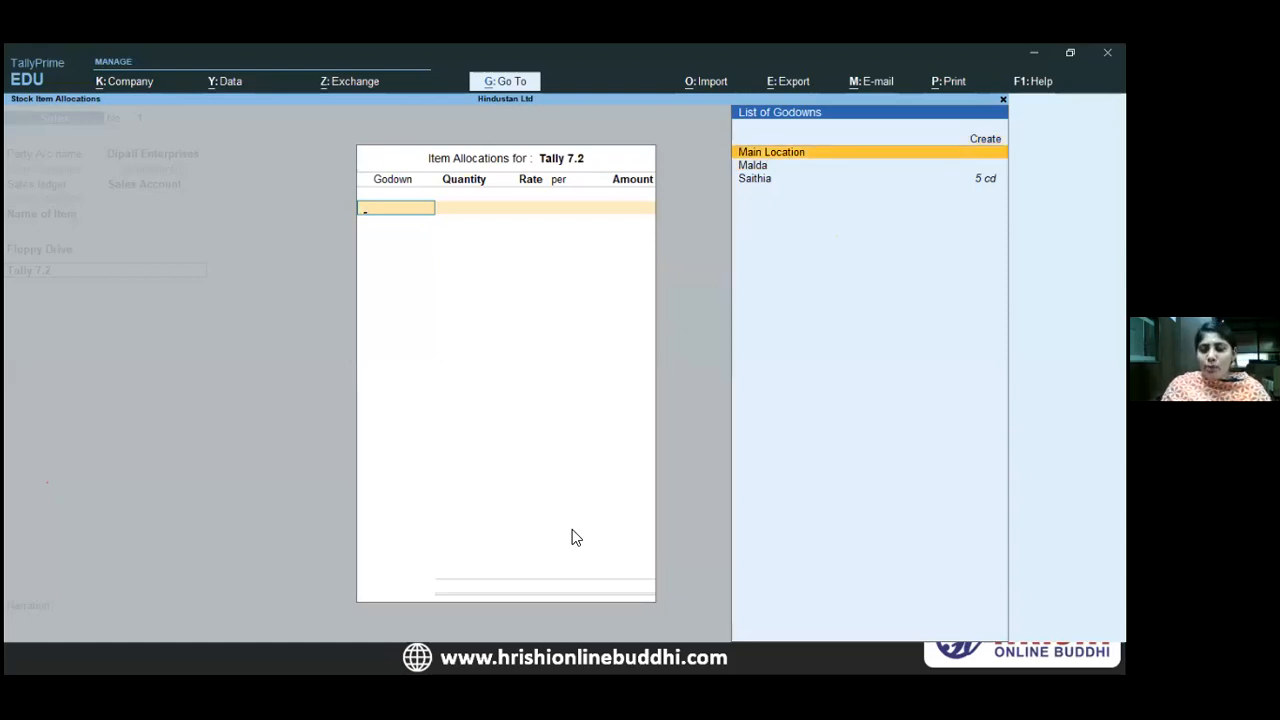
{"action": "key", "text": "Down"}
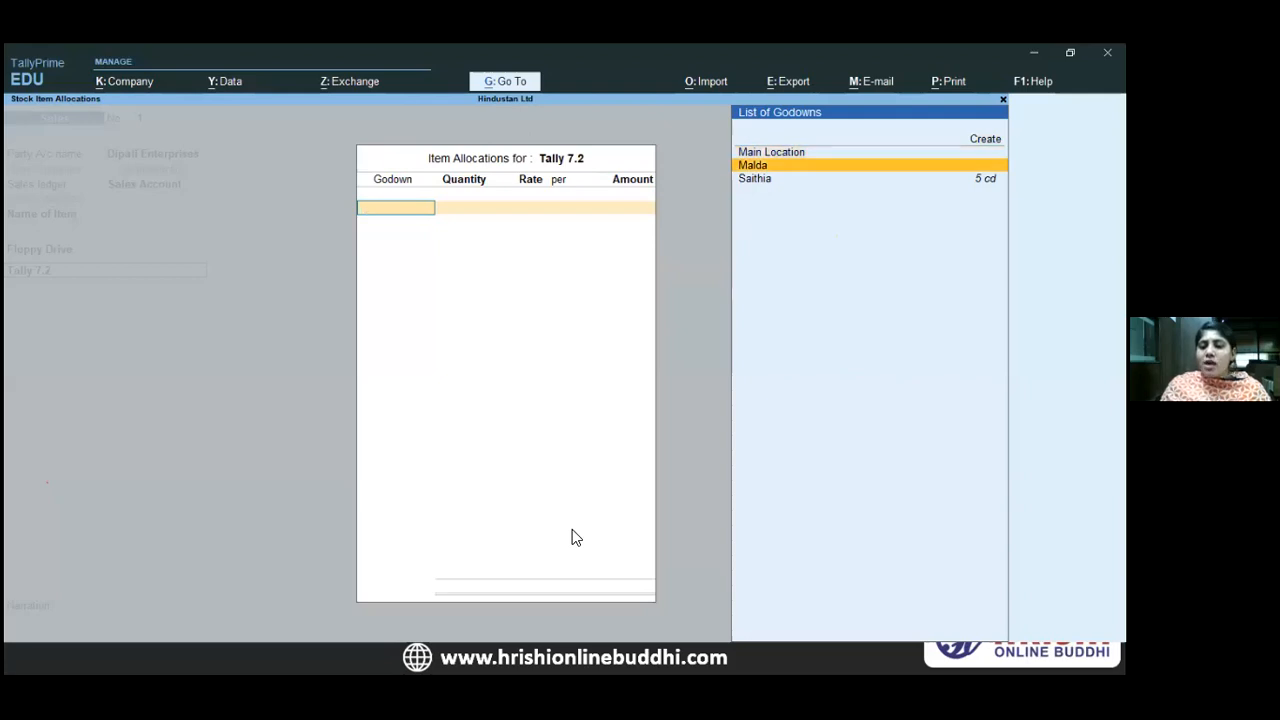
{"action": "key", "text": "Down"}
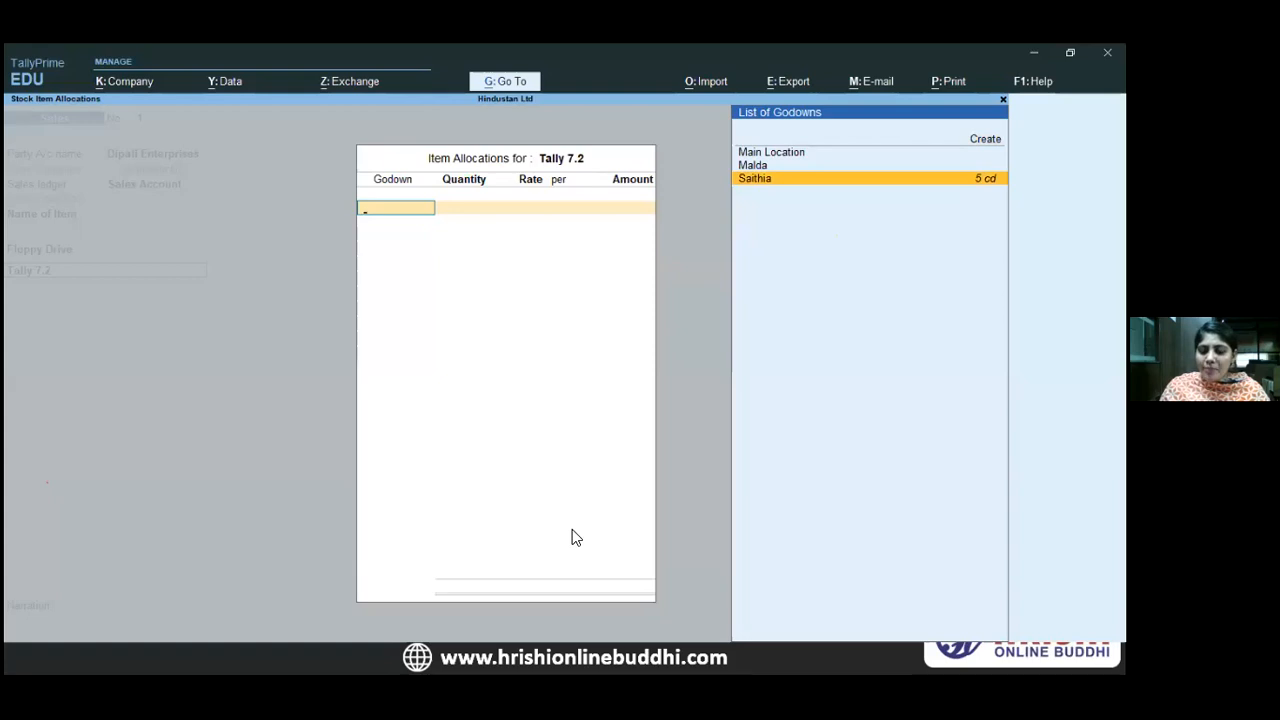
{"action": "key", "text": "Return"}
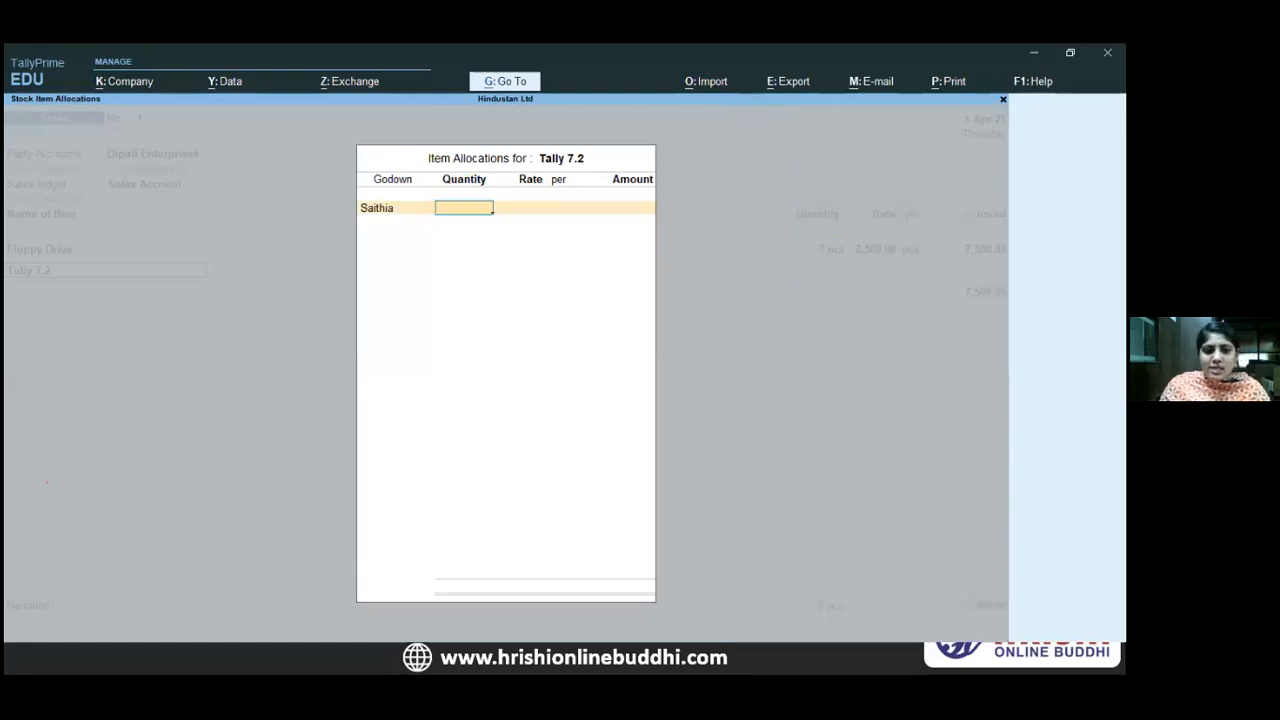
- Enter a quantity of 4 cd at a rate of 15,000 for Tally 7.2 and complete its item line
{"action": "type", "text": "4"}
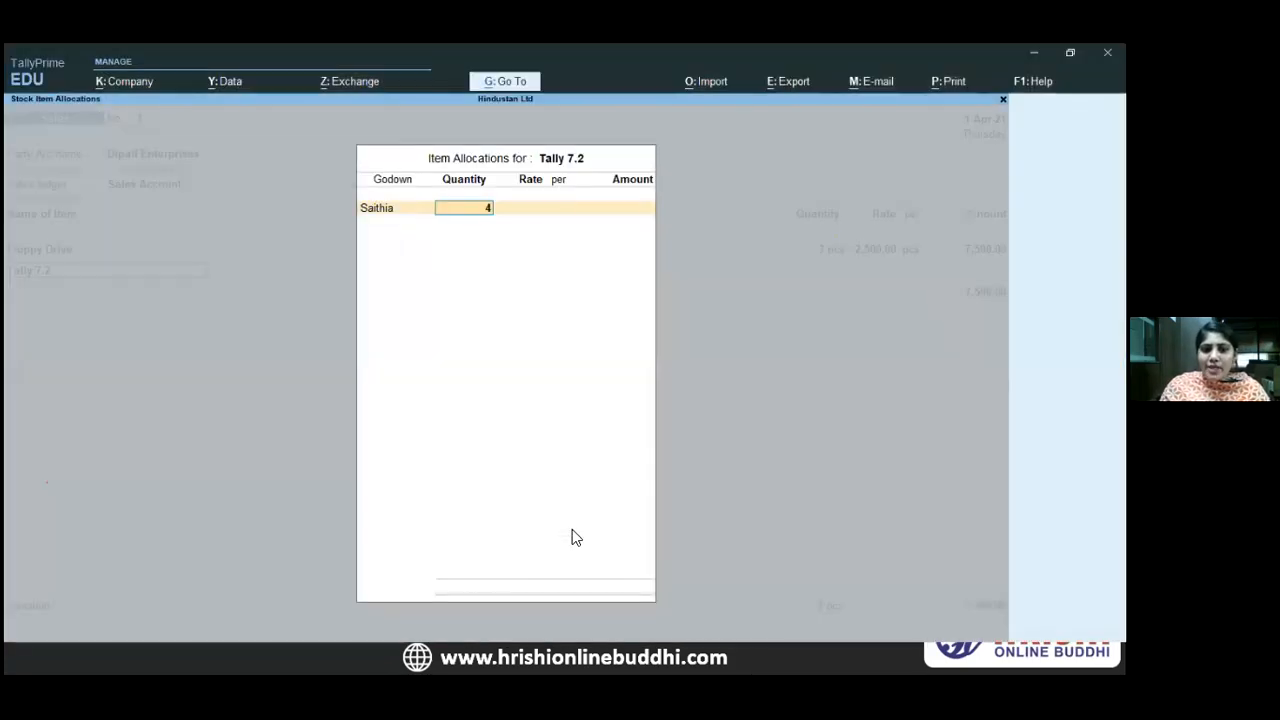
{"action": "key", "text": "Return"}
{"action": "type", "text": "15,000"}
{"action": "key", "text": "Return"}
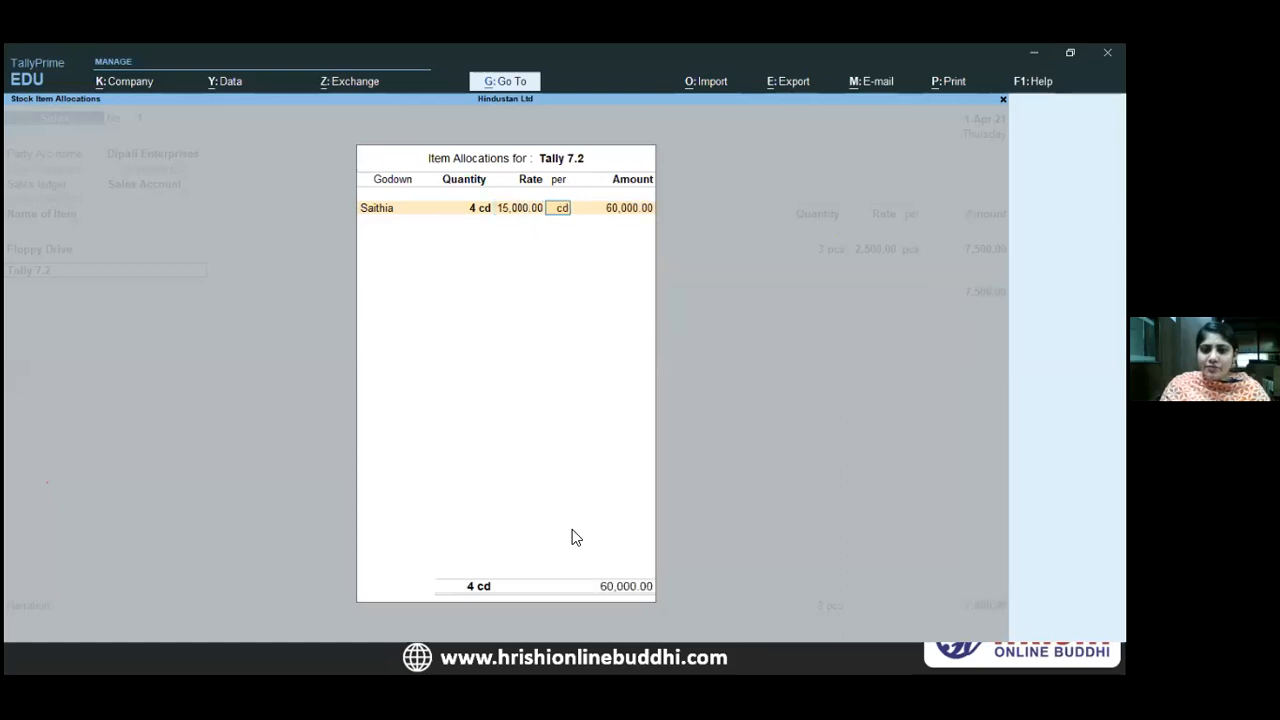
{"action": "key", "text": "Return"}
{"action": "key", "text": "Return"}
{"action": "key", "text": "Return"}
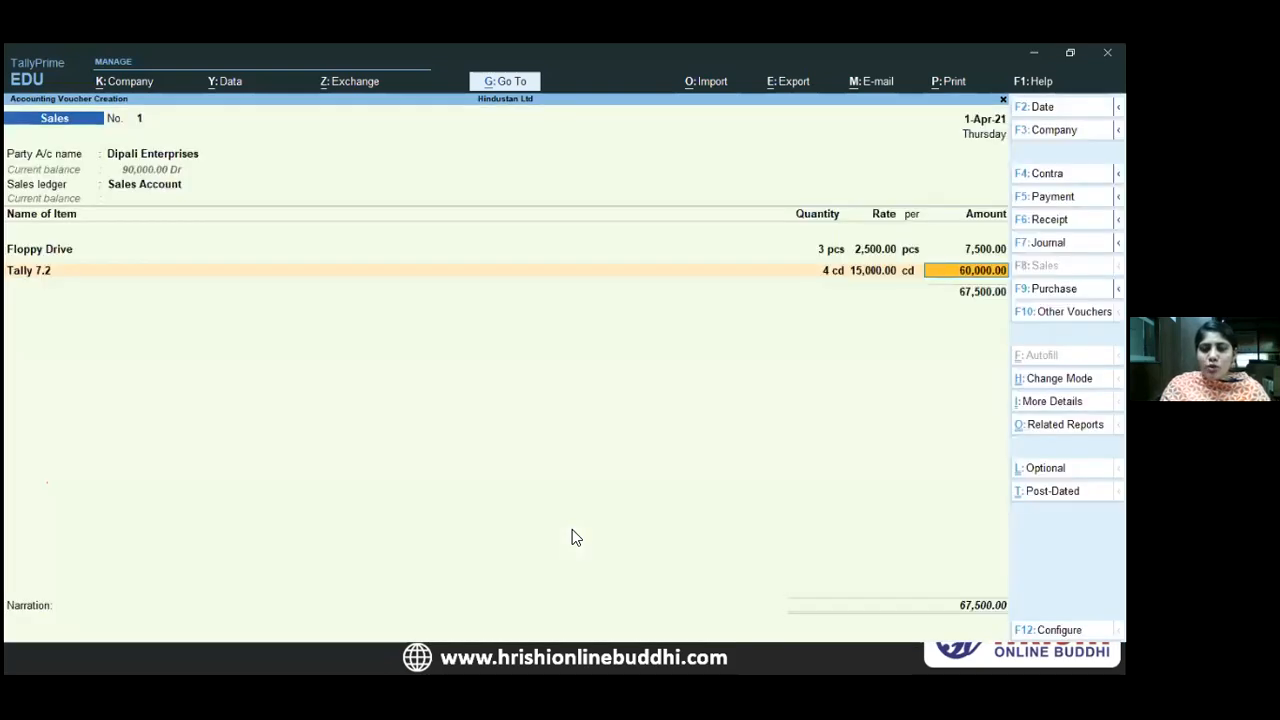
{"action": "key", "text": "Return"}
{"action": "key", "text": "Return"}
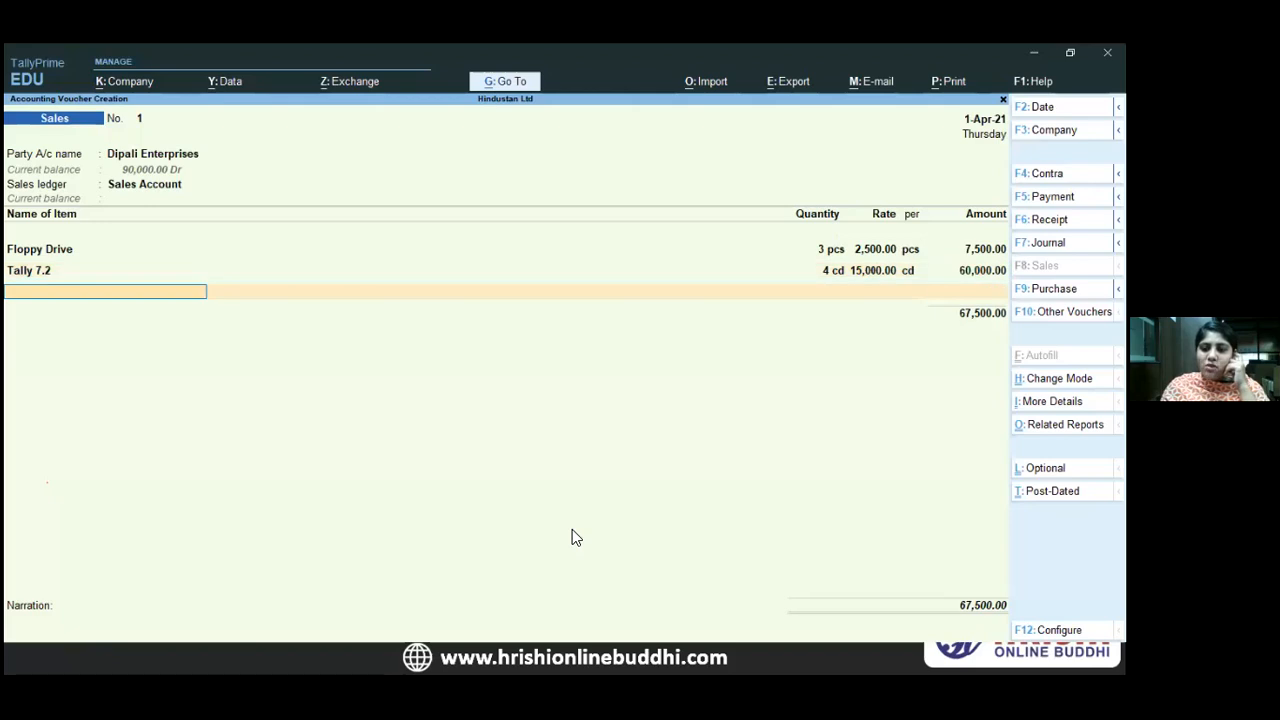
- End the item list and record the Dipali Enterprises bill as a new reference named HL/001 without a due date
{"action": "key", "text": "Return"}
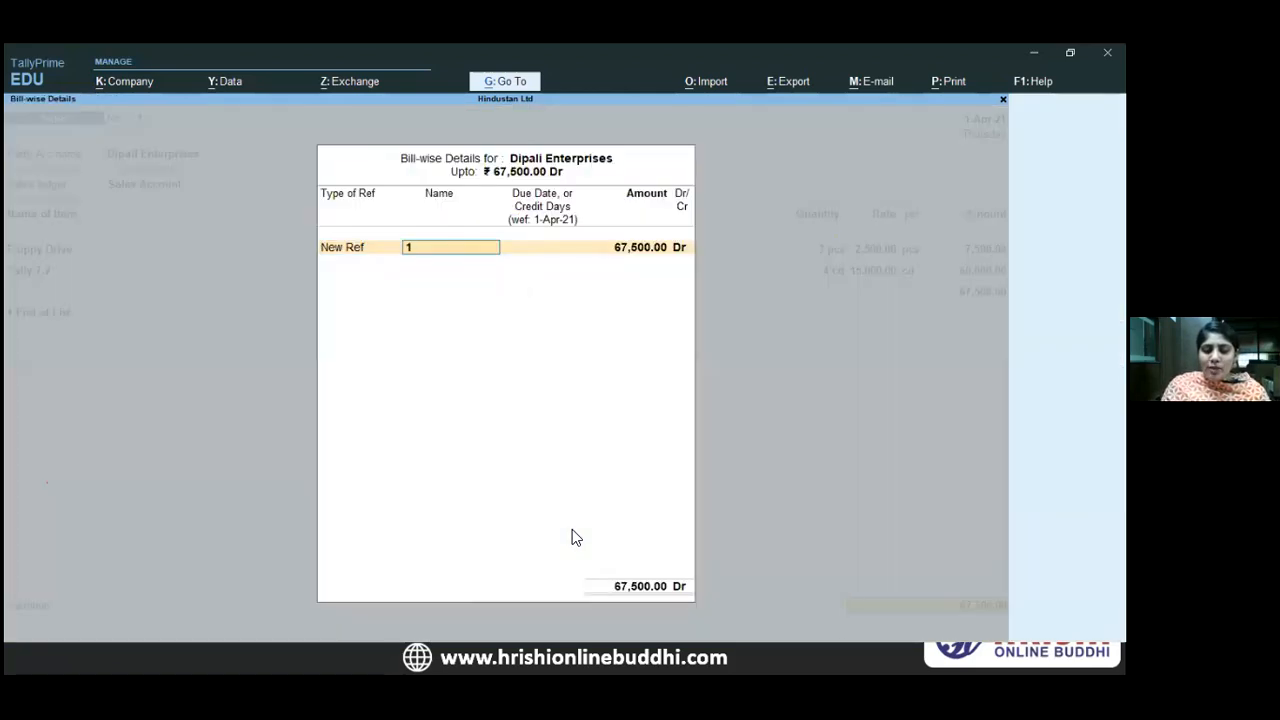
{"action": "type", "text": "HL"}
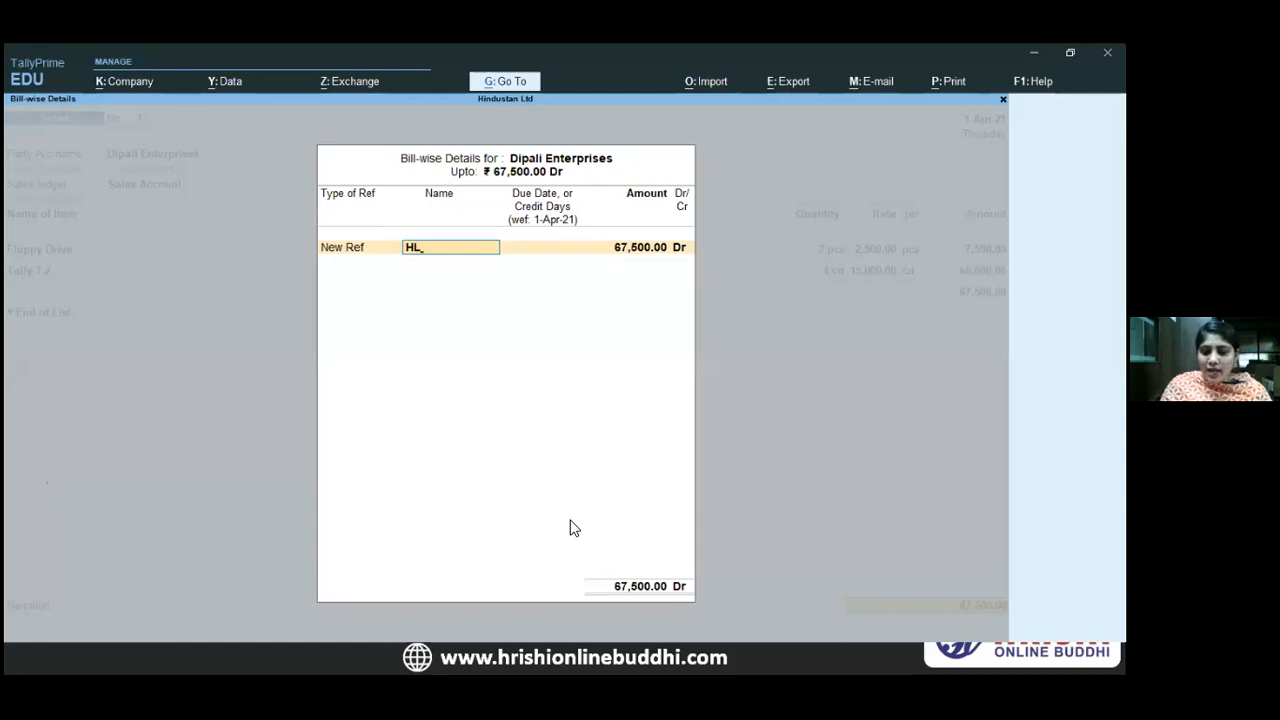
{"action": "type", "text": "001"}
{"action": "key", "text": "Return"}
{"action": "key", "text": "Return"}
{"action": "key", "text": "Return"}
{"action": "key", "text": "Return"}
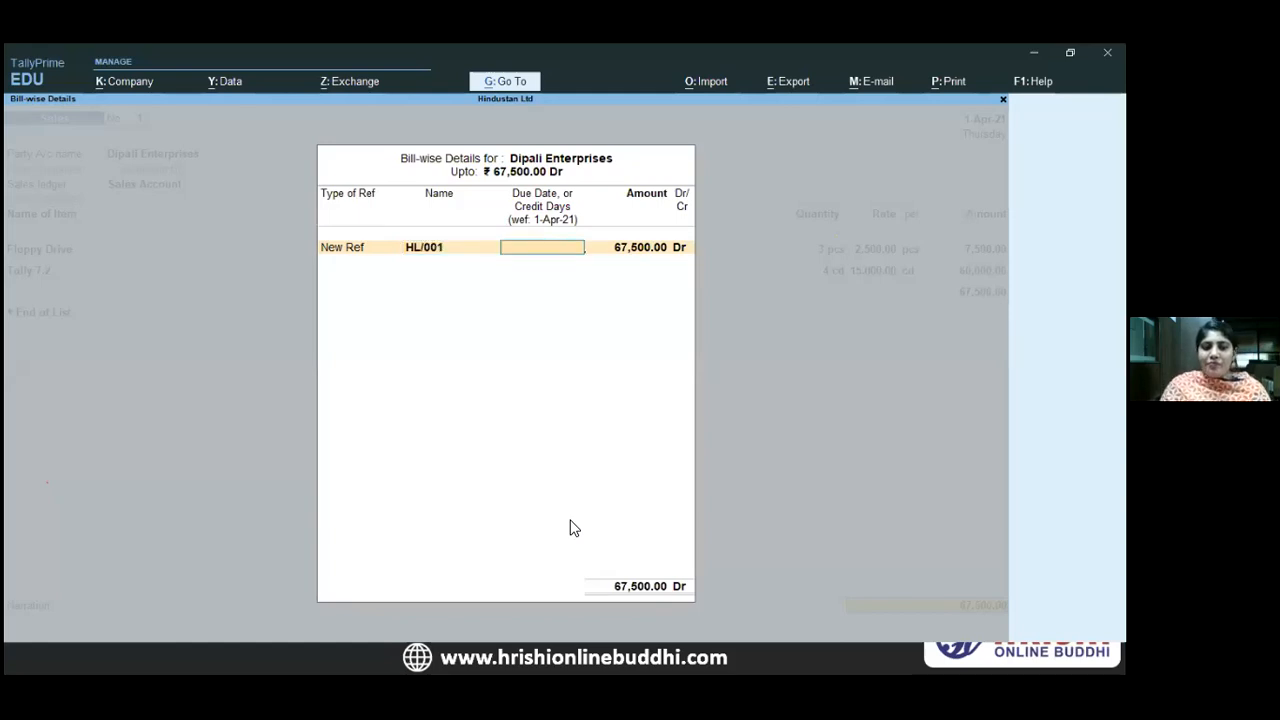
{"action": "key", "text": "Return"}
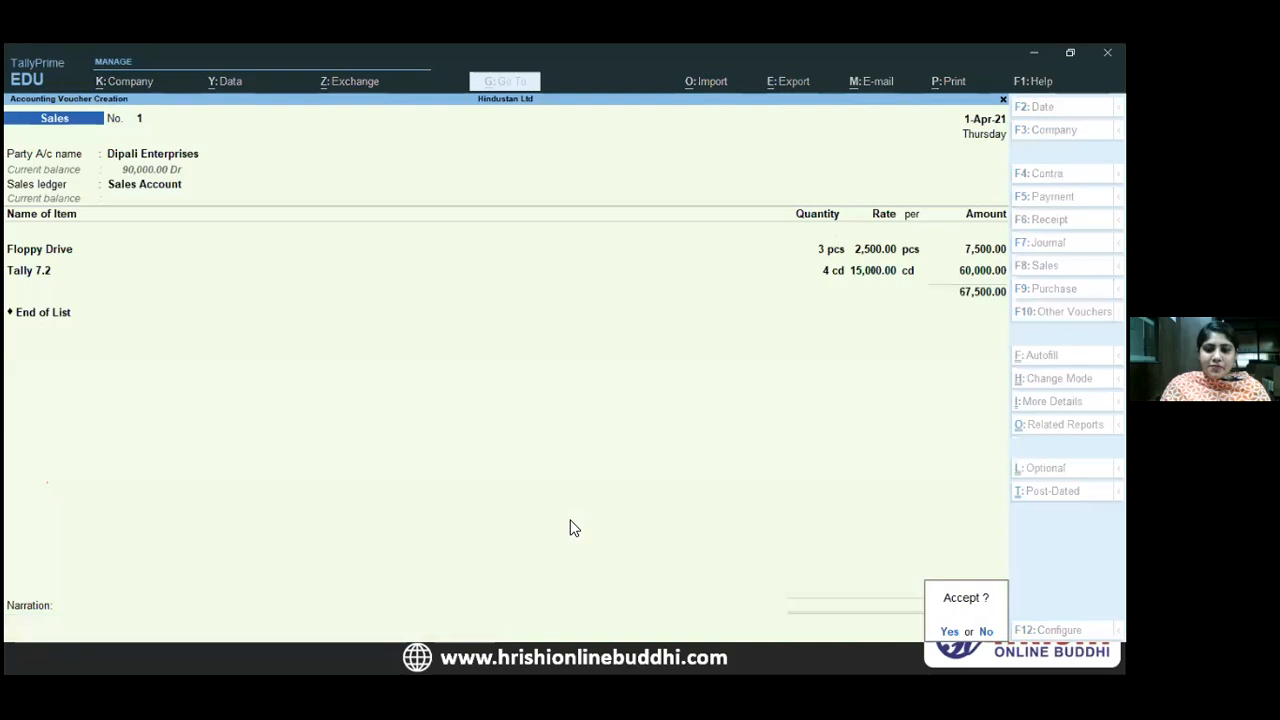
- Add the narration BEING GOODS SOLD ON CREDIT and save the sales voucher
{"action": "key", "text": "Escape"}
{"action": "type", "text": "b"}
{"action": "key", "text": "BackSpace"}
{"action": "type", "text": "BEING GOODS SOLD ON CREDIR"}
{"action": "key", "text": "BackSpace"}
{"action": "type", "text": "T"}
{"action": "key", "text": "Return"}
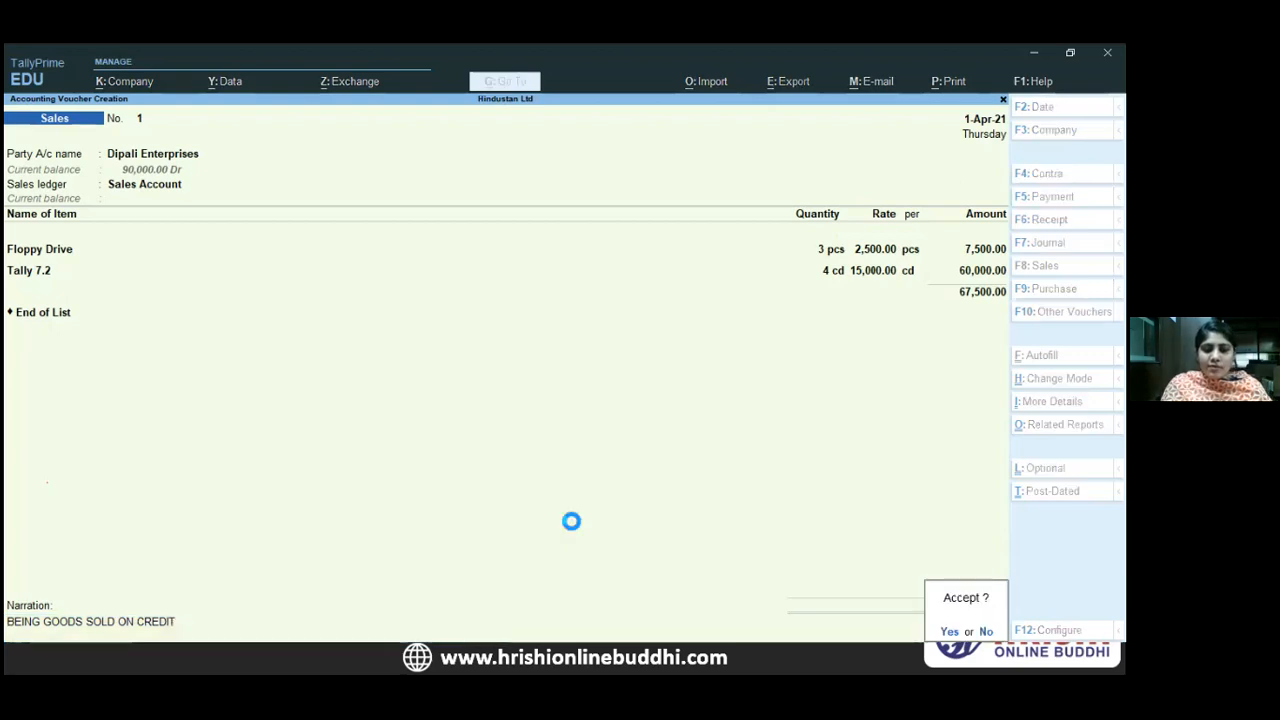
{"action": "key", "text": "Return"}
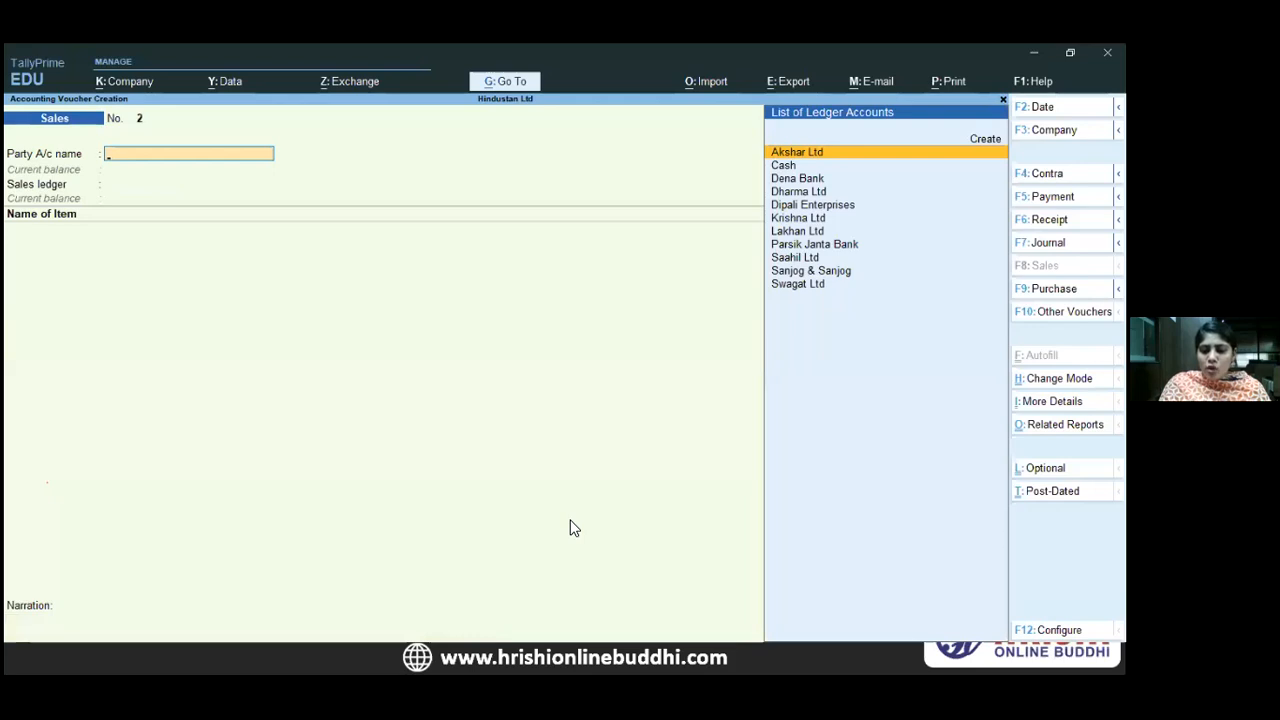
- Reopen the saved Dipali Enterprises sales voucher and examine its tax invoice in an enlarged print preview
{"action": "key", "text": "Page_Up"}
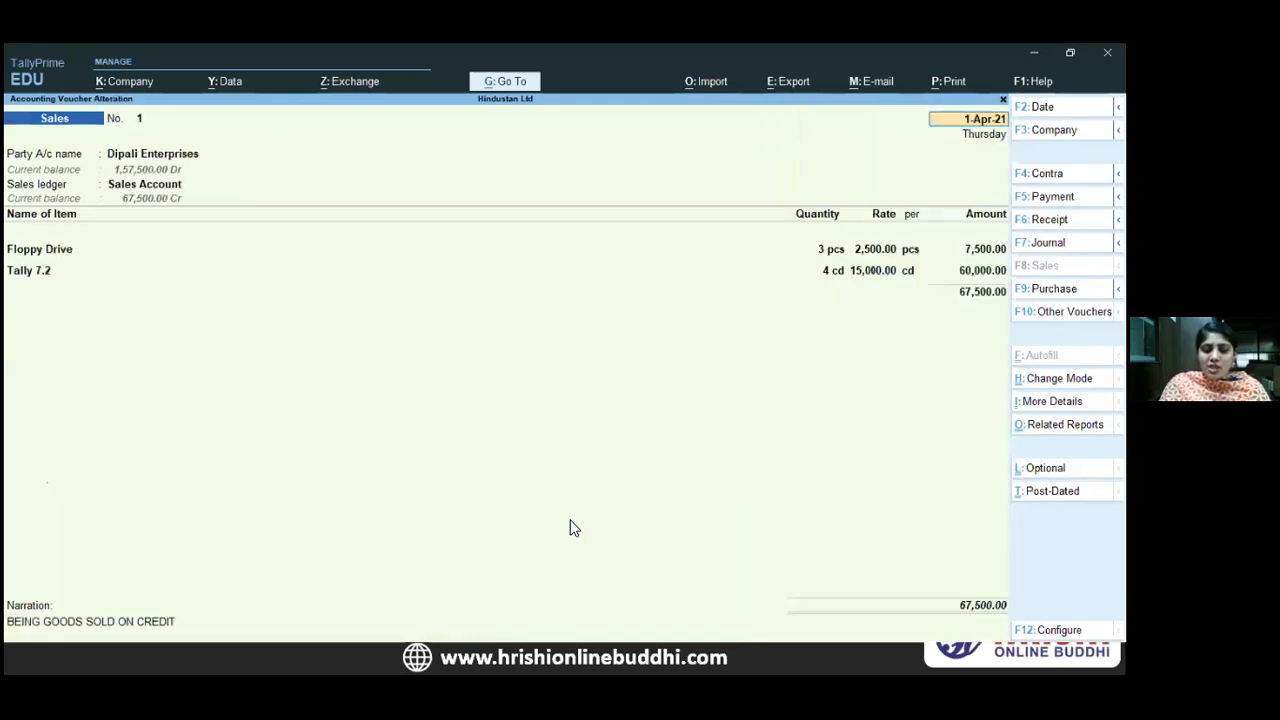
{"action": "key", "text": "alt+p"}
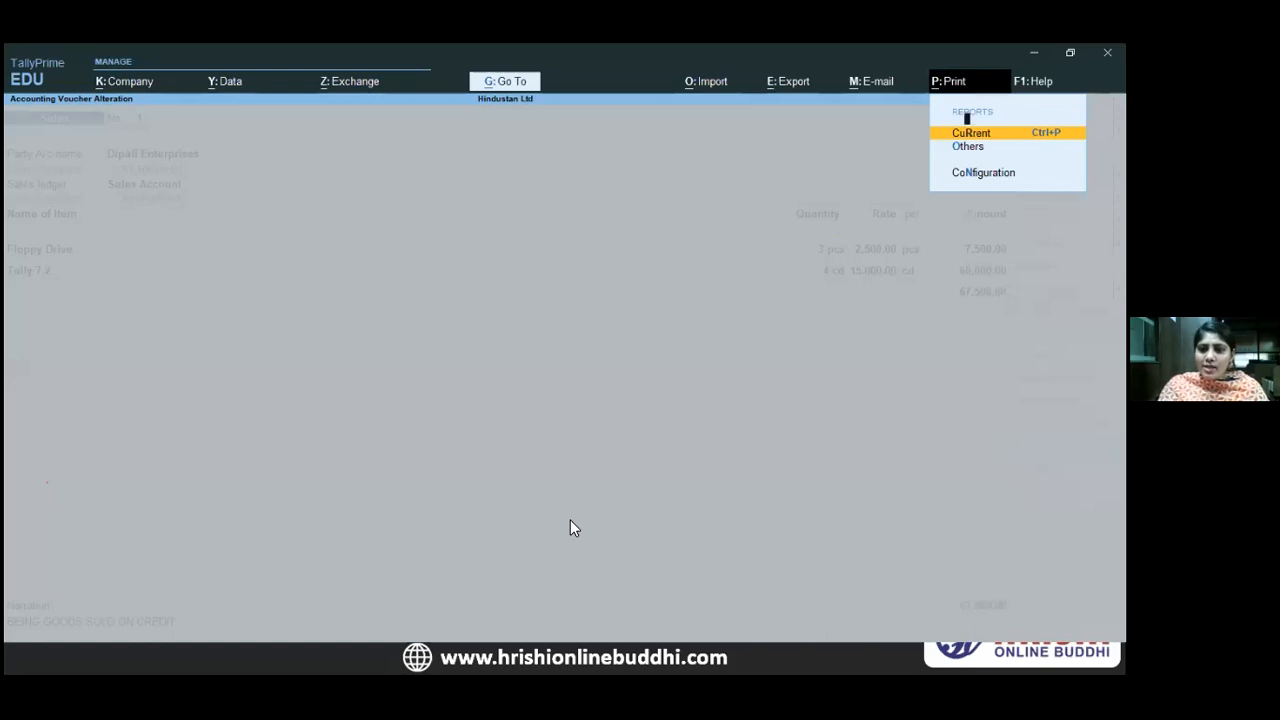
{"action": "key", "text": "Return"}
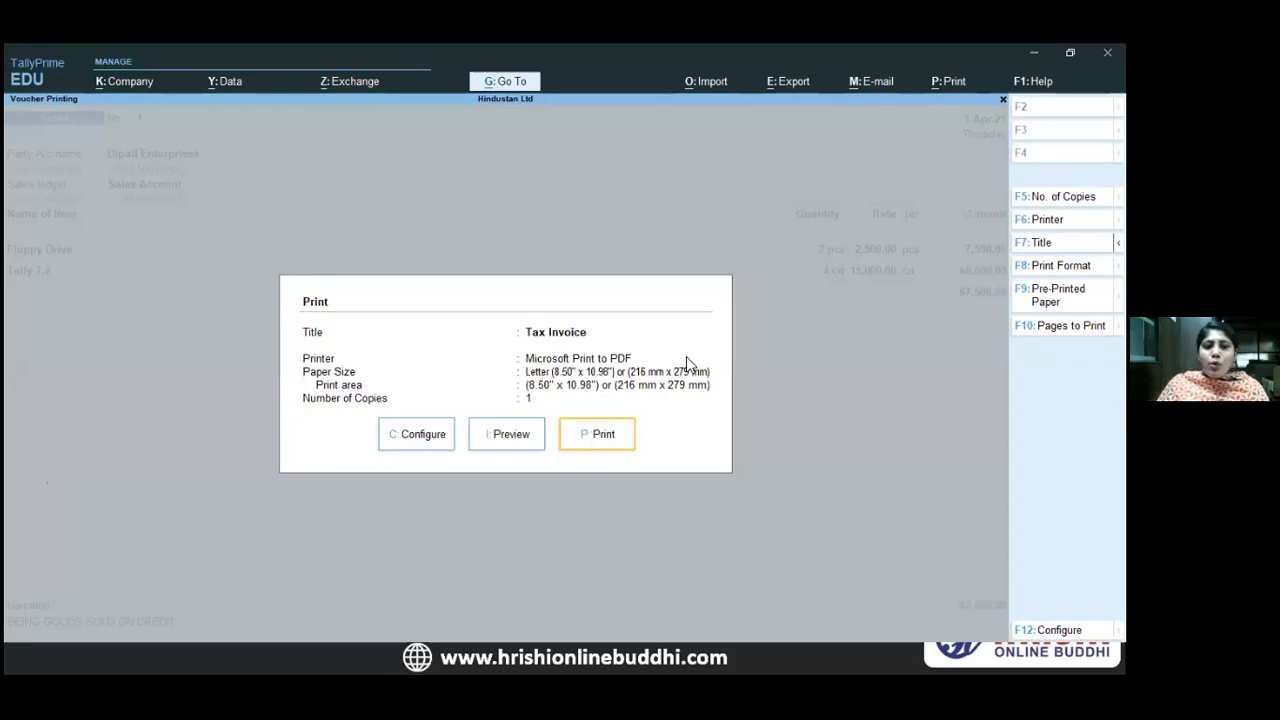
{"action": "left_click", "coordinate": [510, 436]}
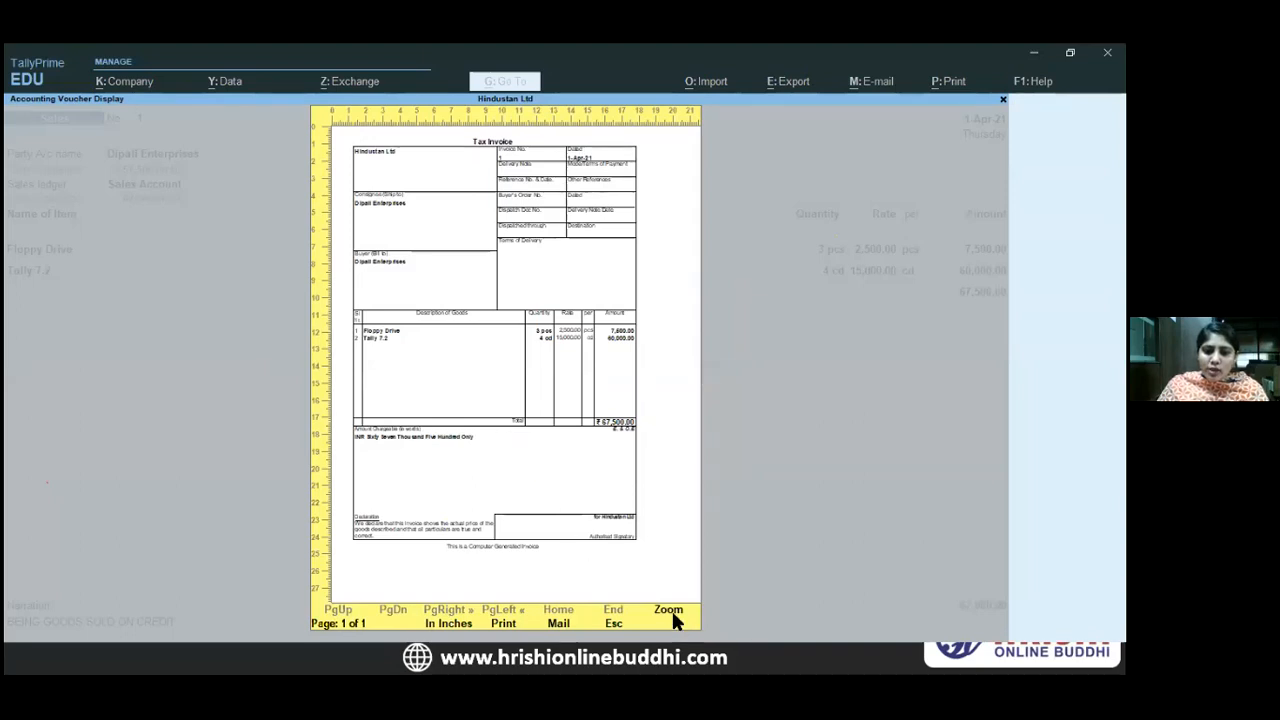
{"action": "left_click", "coordinate": [671, 610]}
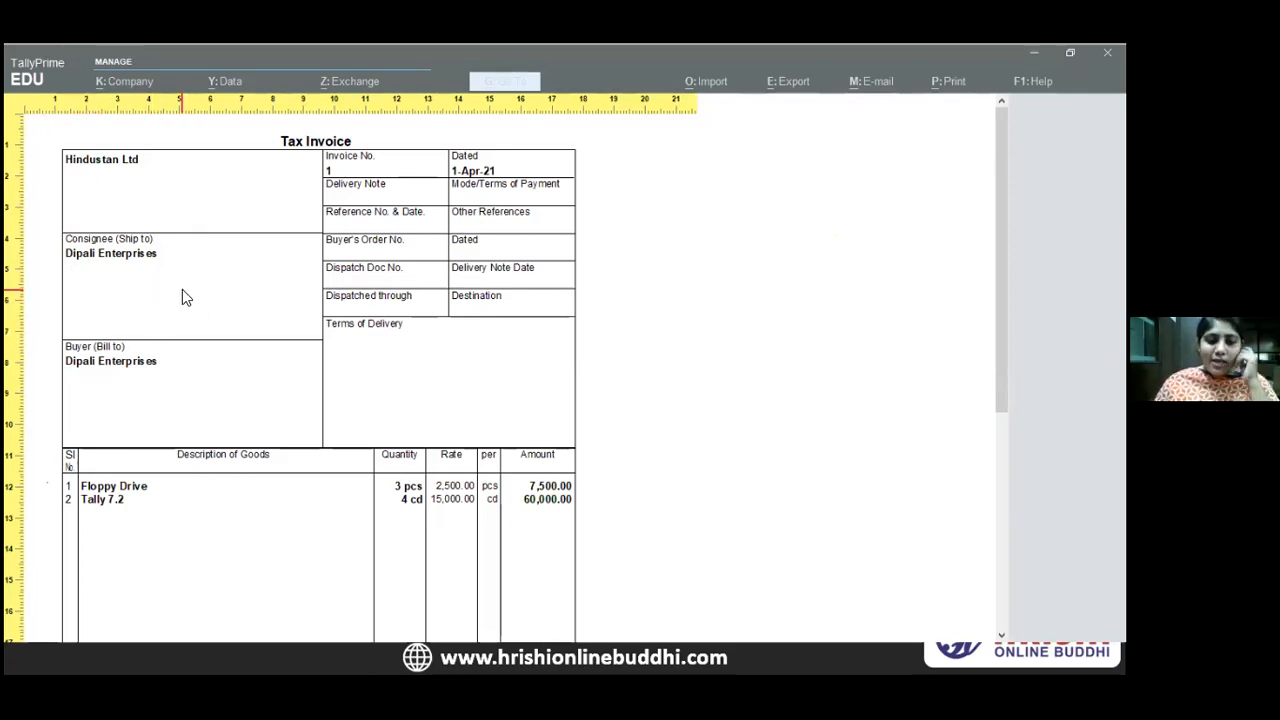
{"action": "scroll", "coordinate": [166, 343], "scroll_direction": "down", "scroll_amount": 3}
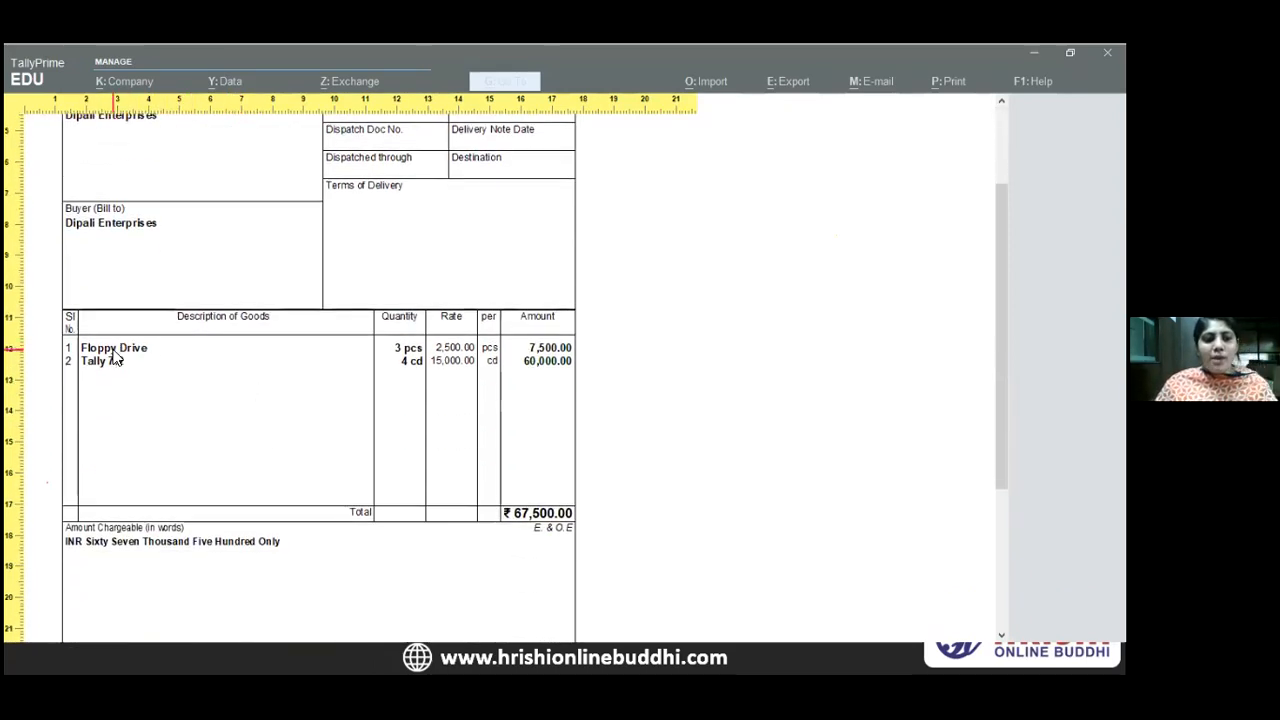
{"action": "scroll", "coordinate": [553, 355], "scroll_direction": "down", "scroll_amount": 3}
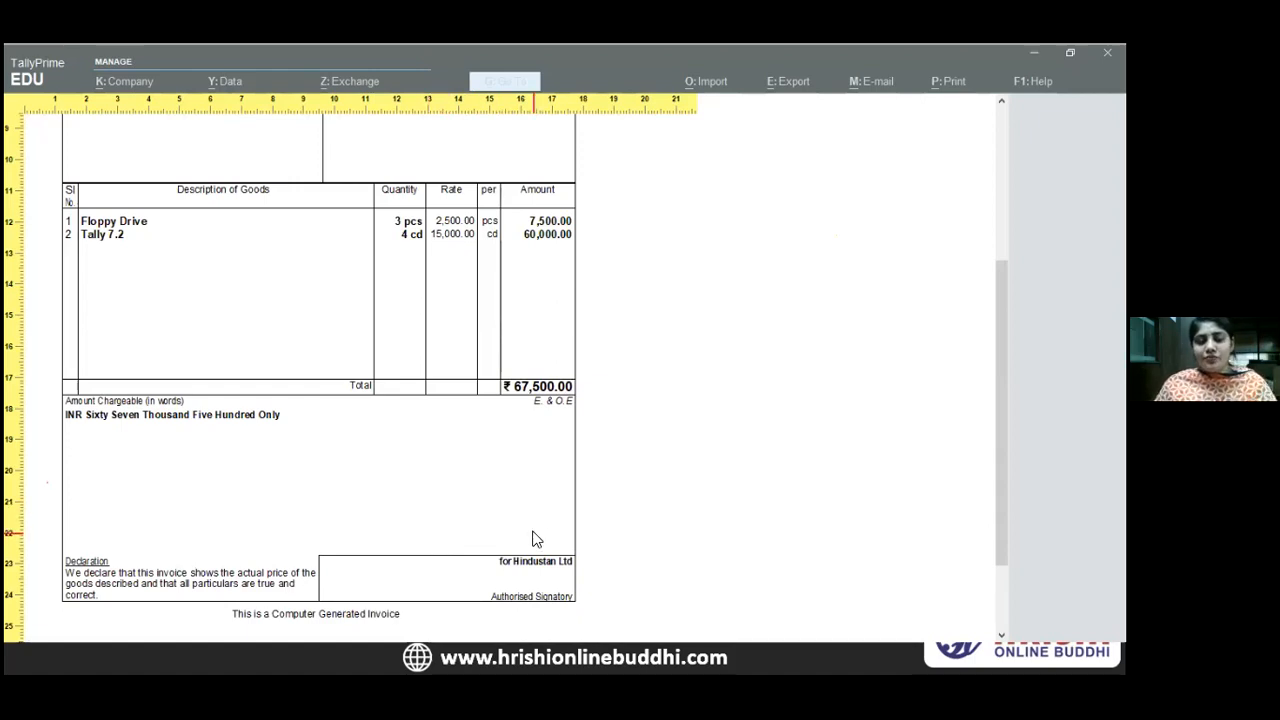
{"action": "key", "text": "Escape"}
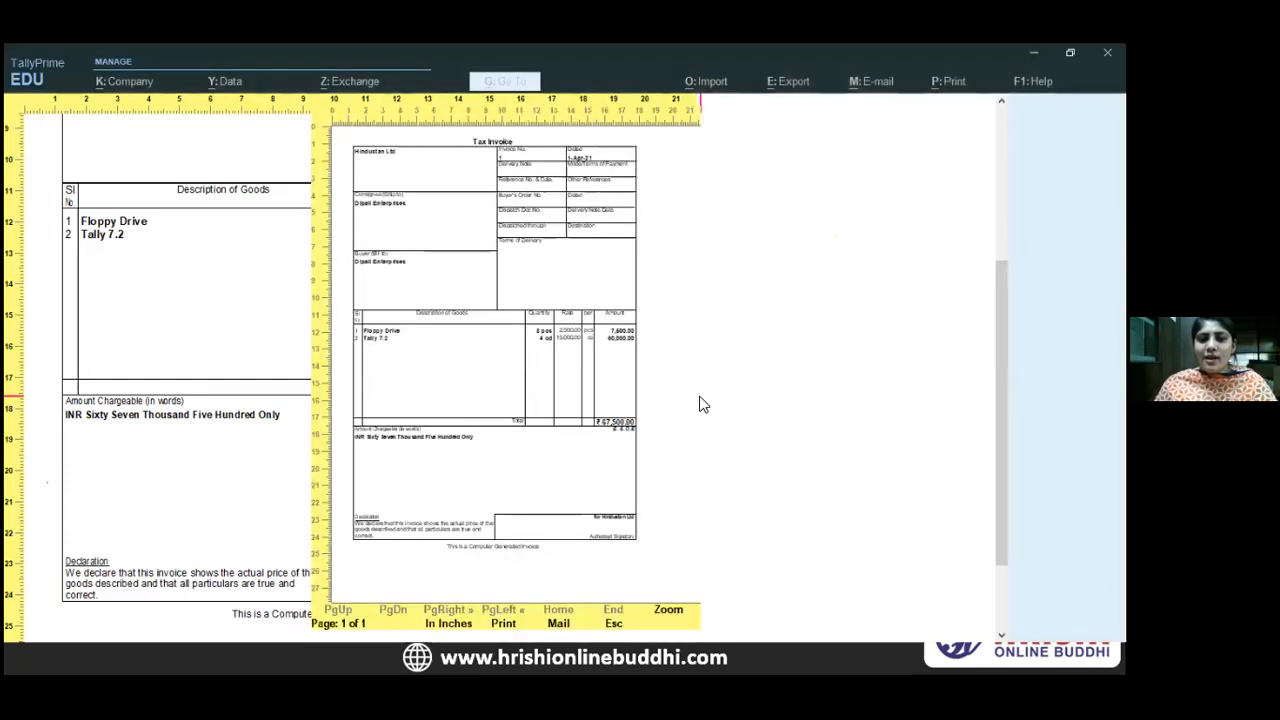
{"action": "key", "text": "Escape"}
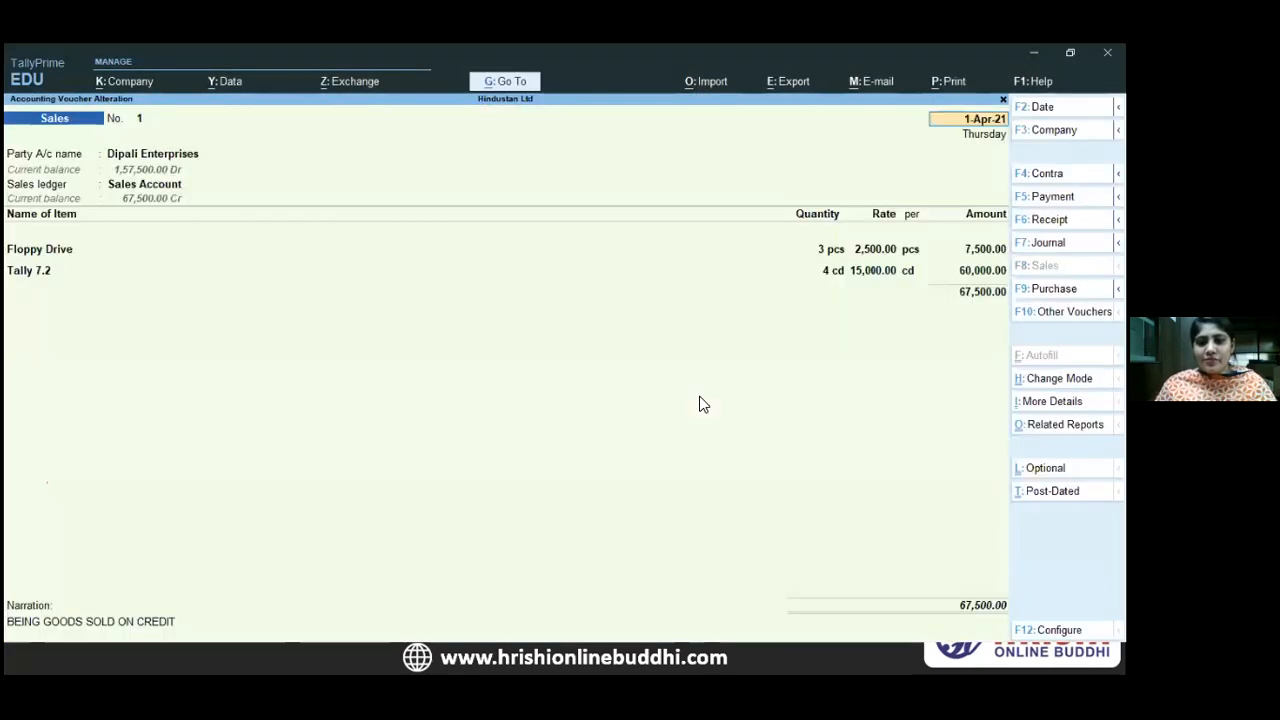
{"action": "key", "text": "Escape"}
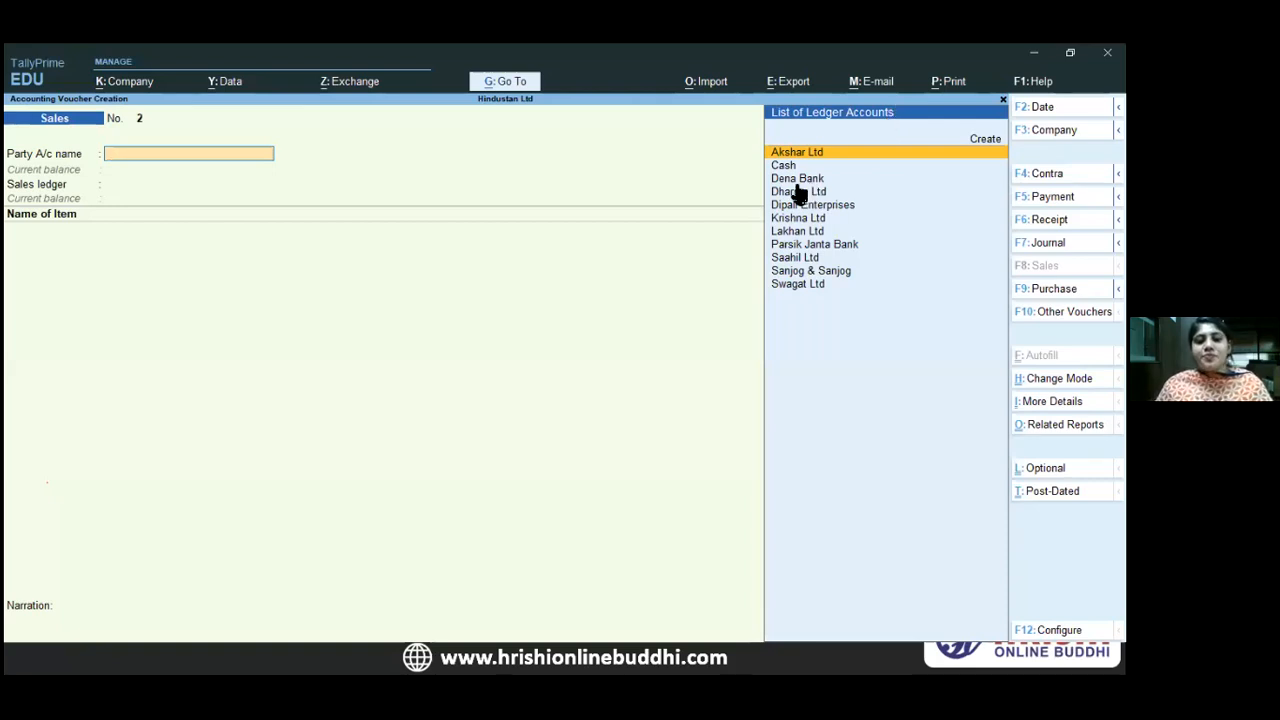
- Switch to the transaction slides and read the third and fourth transactions with their discount terms
{"action": "key", "text": "alt+Tab"}
{"action": "left_click", "coordinate": [531, 227]}
{"action": "key", "text": "alt+Tab"}
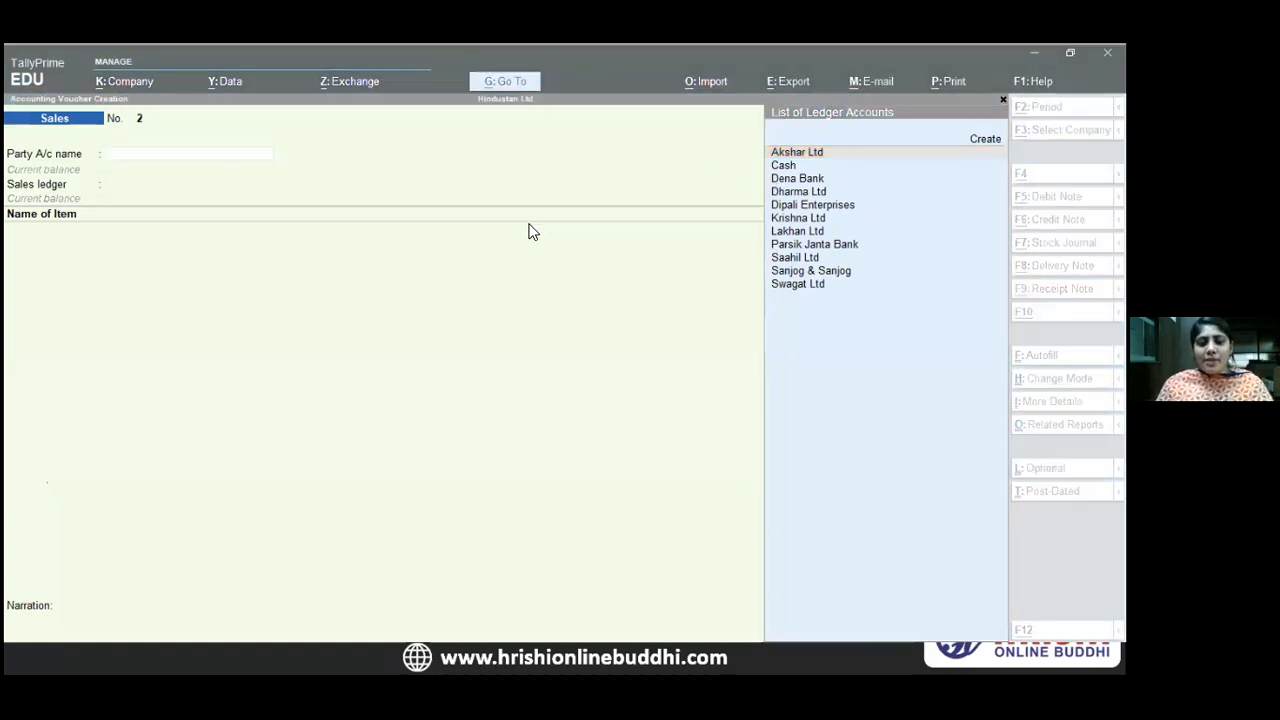
{"action": "key", "text": "alt+Tab"}
{"action": "key", "text": "alt+Tab"}
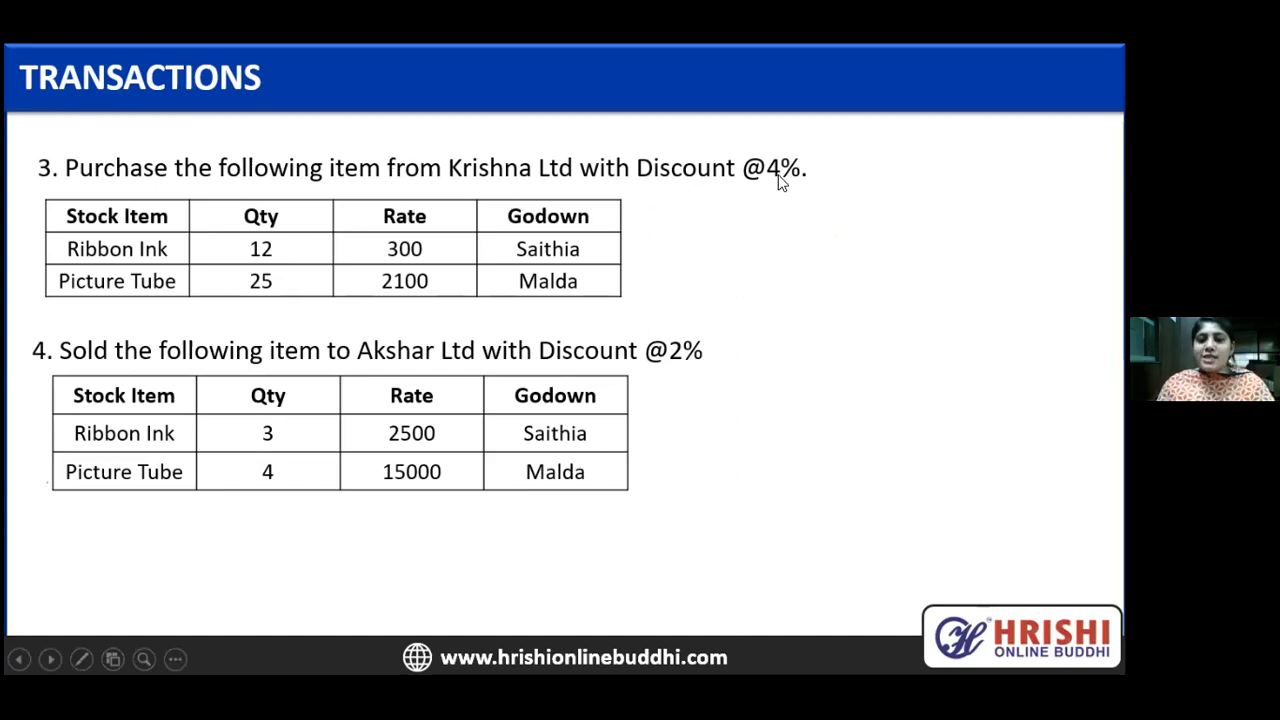
{"action": "key", "text": "alt+Tab"}
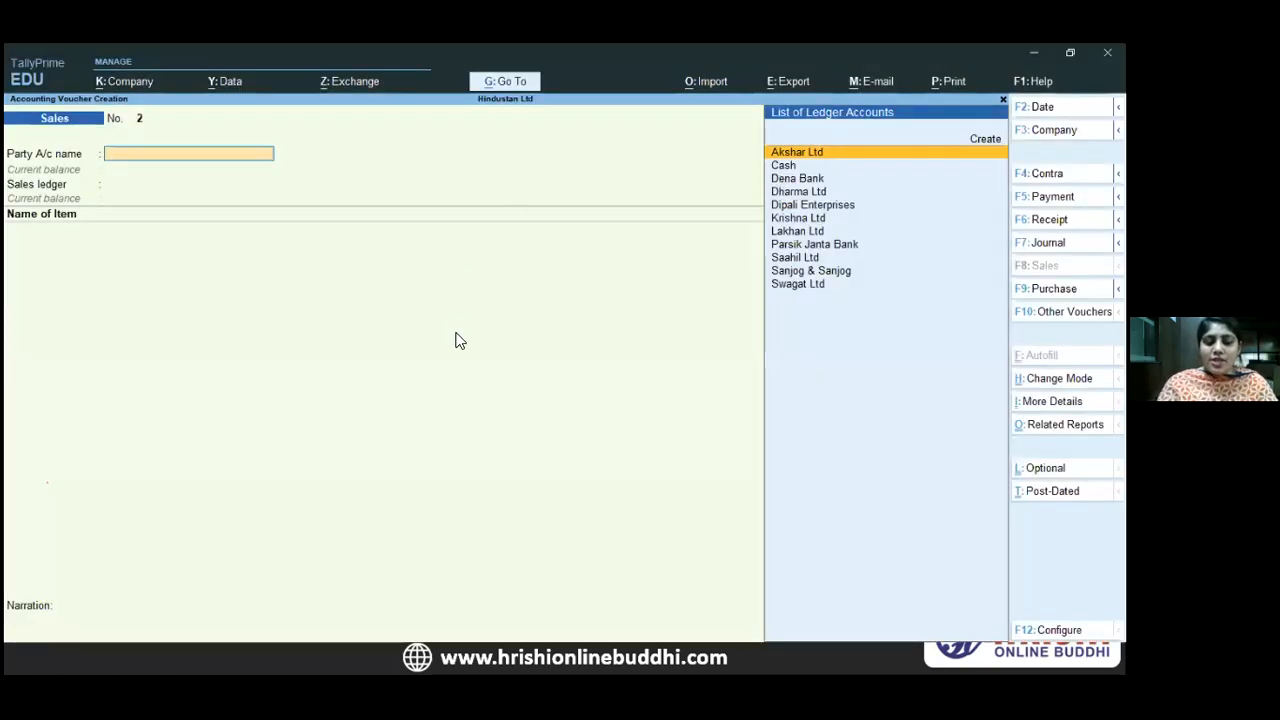
- Start a purchase voucher with Krishna Ltd as the party and Purchase Account as the purchase ledger, leaving the supplier invoice number blank
{"action": "key", "text": "F9"}
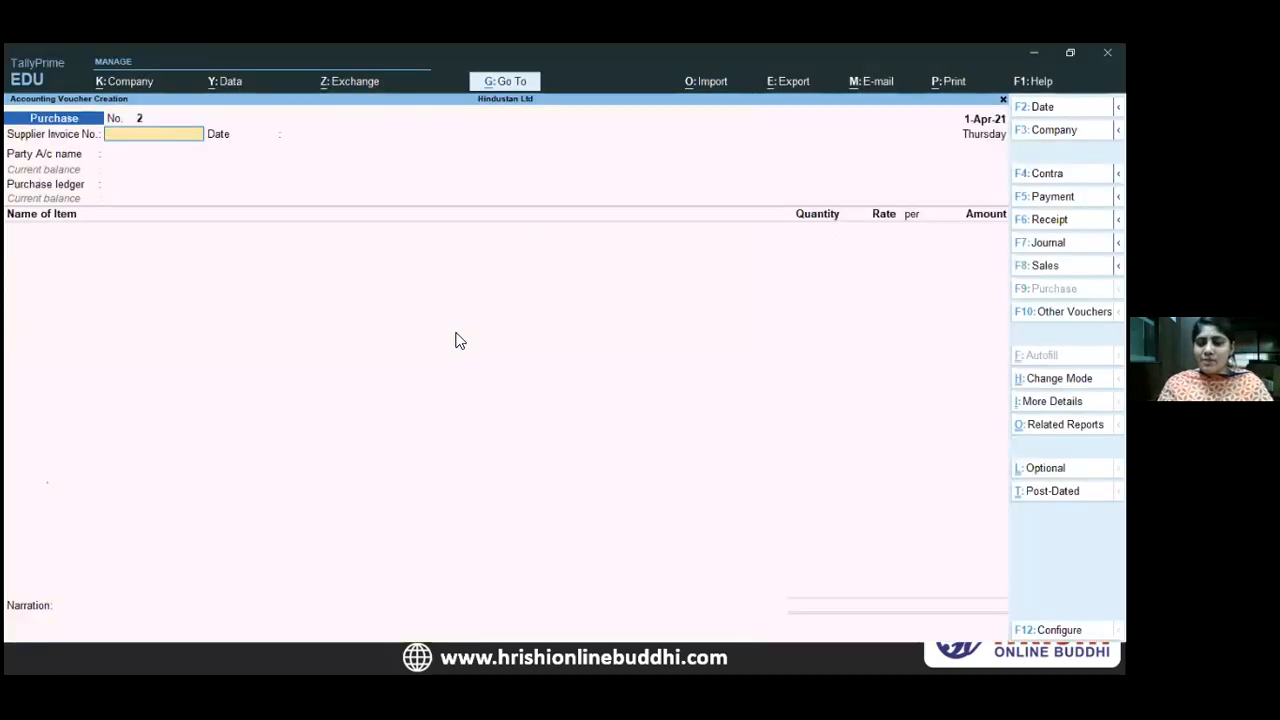
{"action": "key", "text": "alt+Tab"}
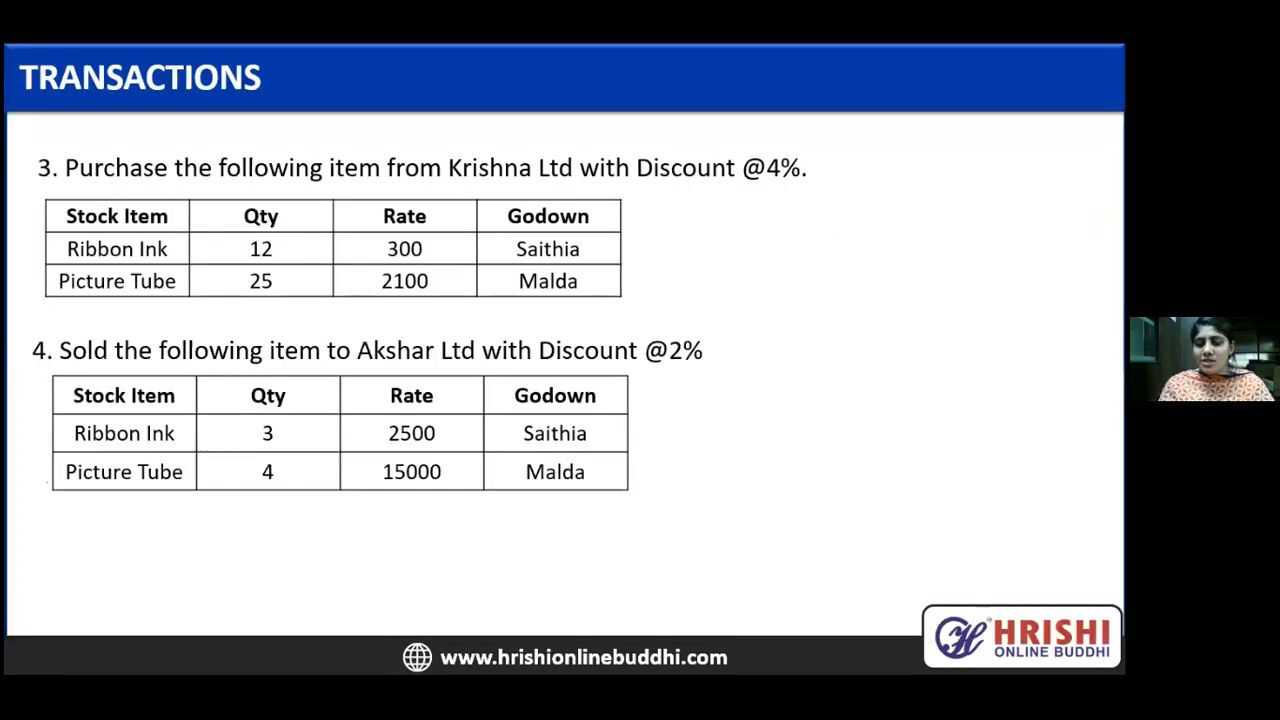
{"action": "key", "text": "alt+Tab"}
{"action": "key", "text": "Return"}
{"action": "key", "text": "Return"}
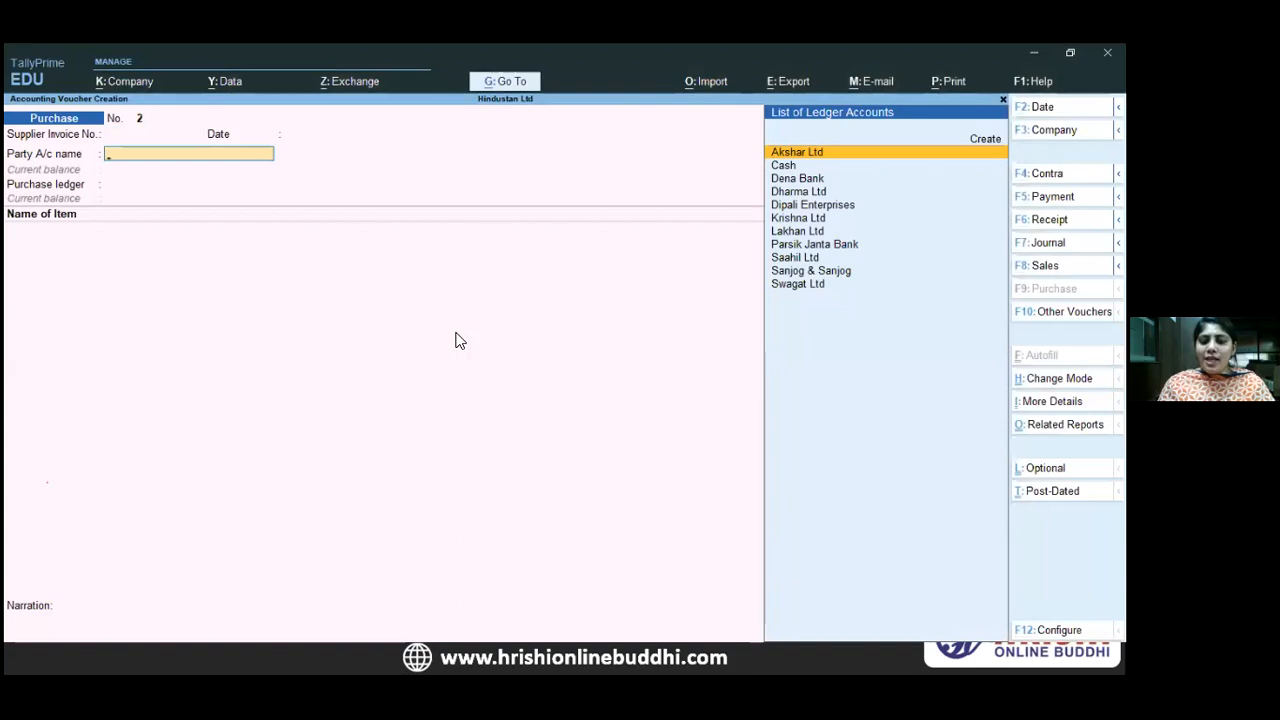
{"action": "type", "text": "kri"}
{"action": "key", "text": "Return"}
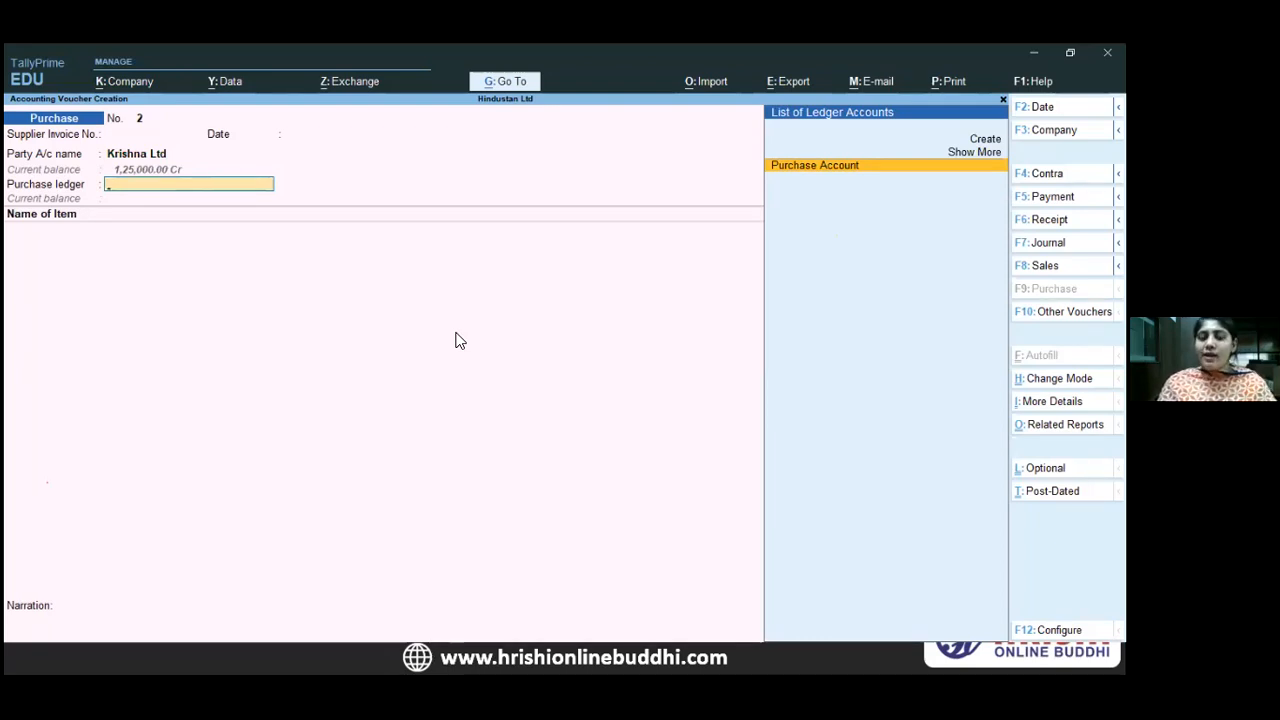
{"action": "key", "text": "Return"}
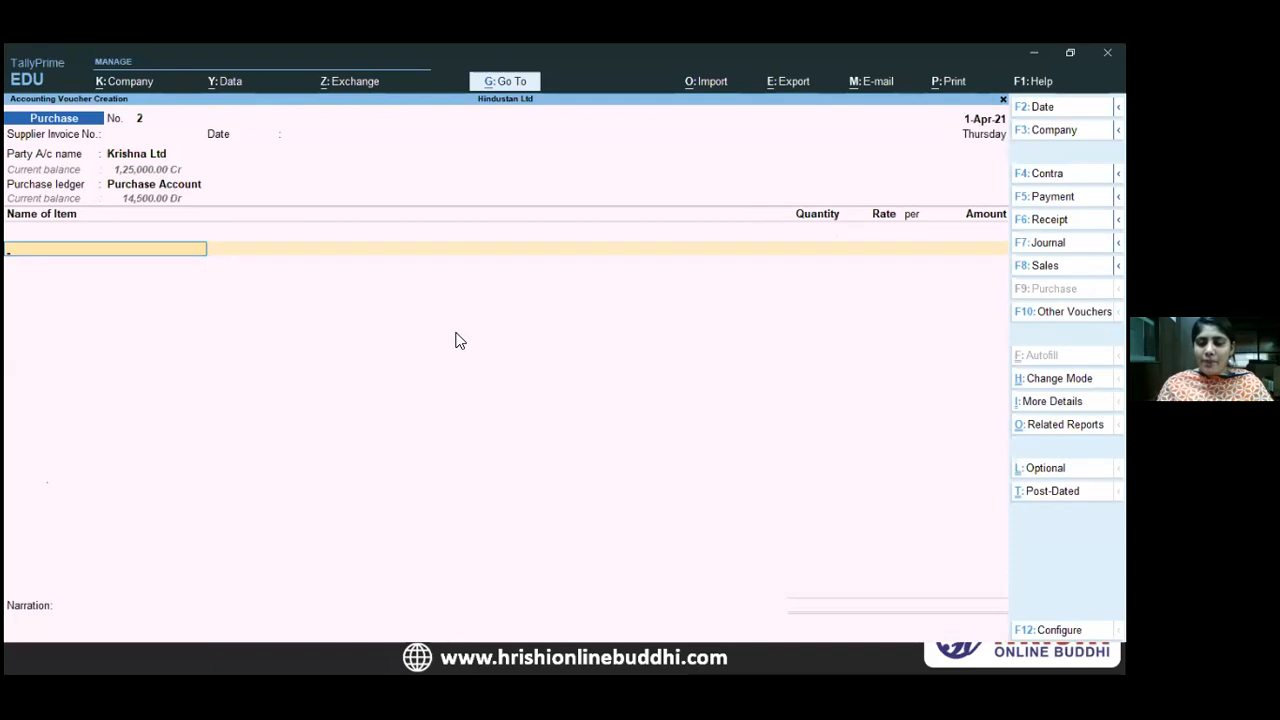
- Check the third transaction on the slide and add Ribbon Ink to the purchase, allocating 12 grm at rate 300 to the Saithia godown
{"action": "key", "text": "alt+Tab"}
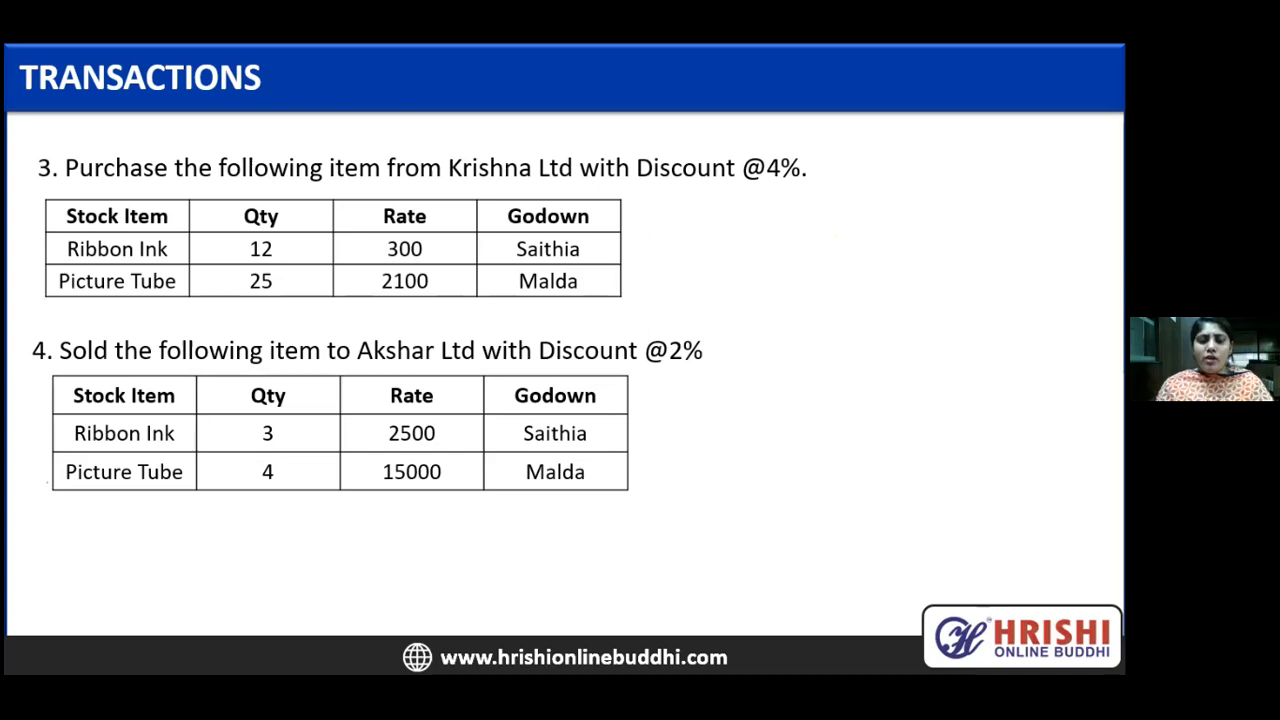
{"action": "key", "text": "alt+Tab"}
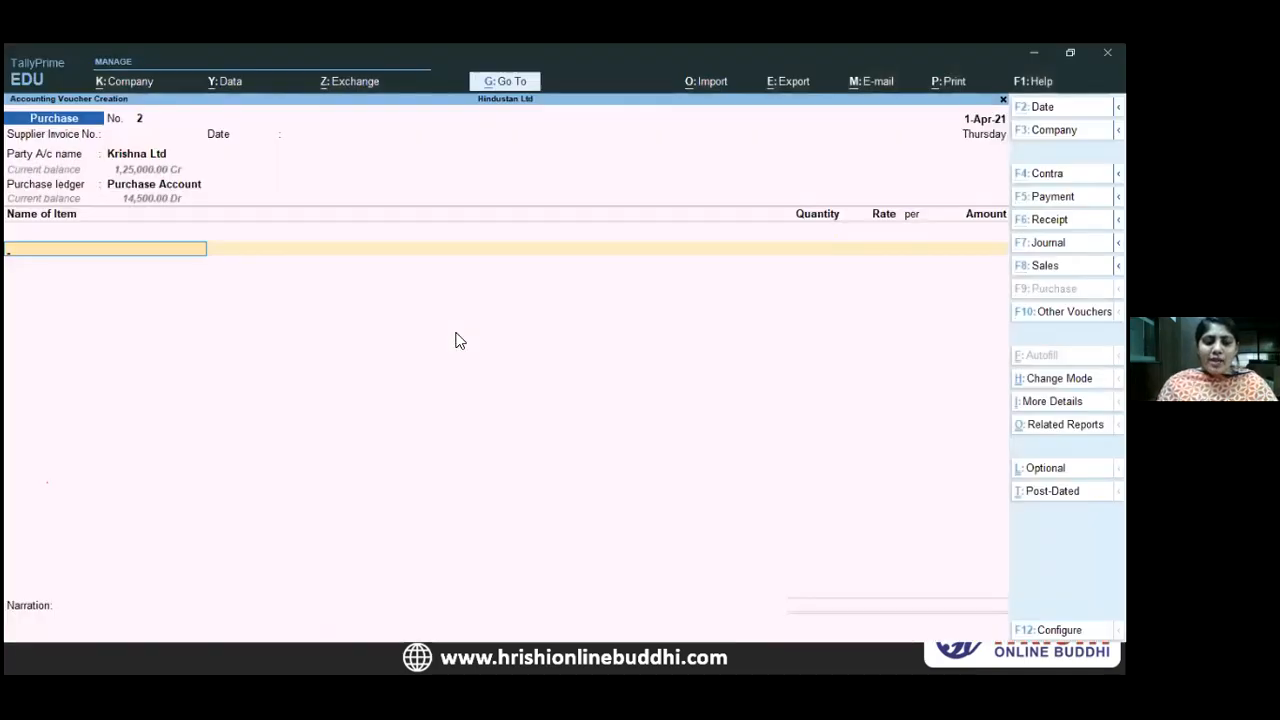
{"action": "type", "text": "r"}
{"action": "key", "text": "Return"}
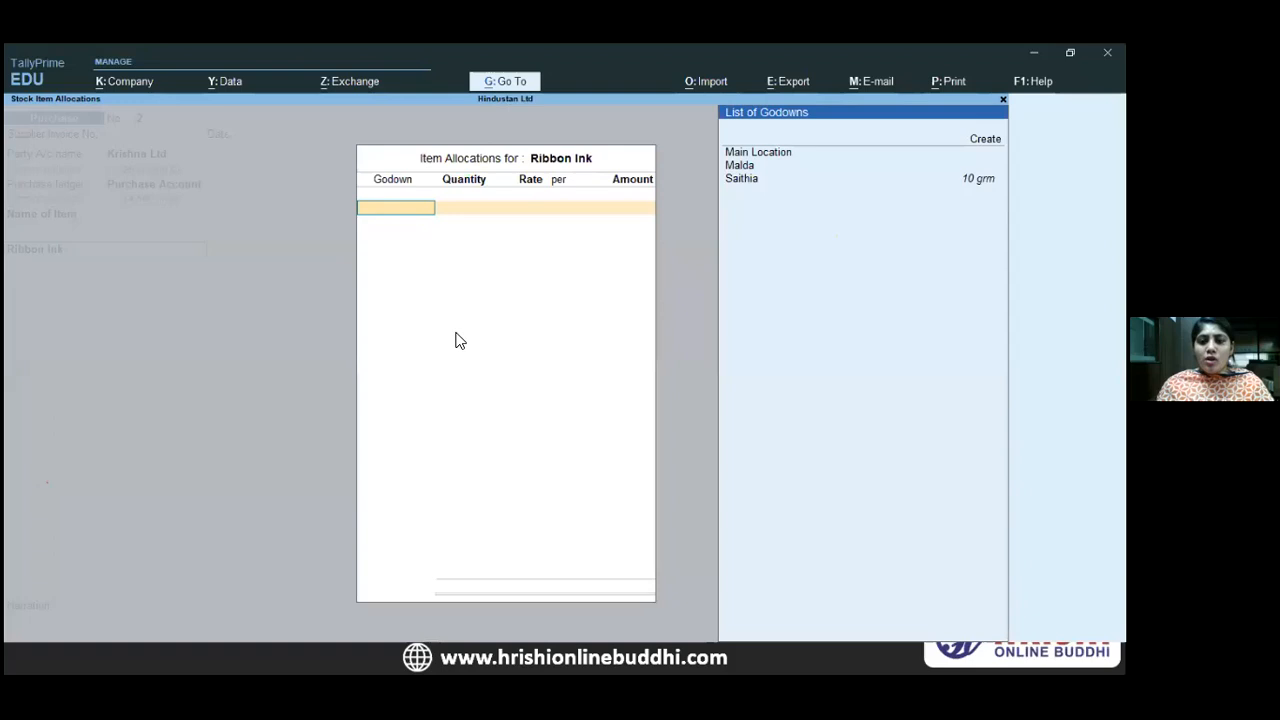
{"action": "key", "text": "Down"}
{"action": "key", "text": "Down"}
{"action": "key", "text": "Return"}
{"action": "type", "text": "12"}
{"action": "key", "text": "Return"}
{"action": "key", "text": "alt+Tab"}
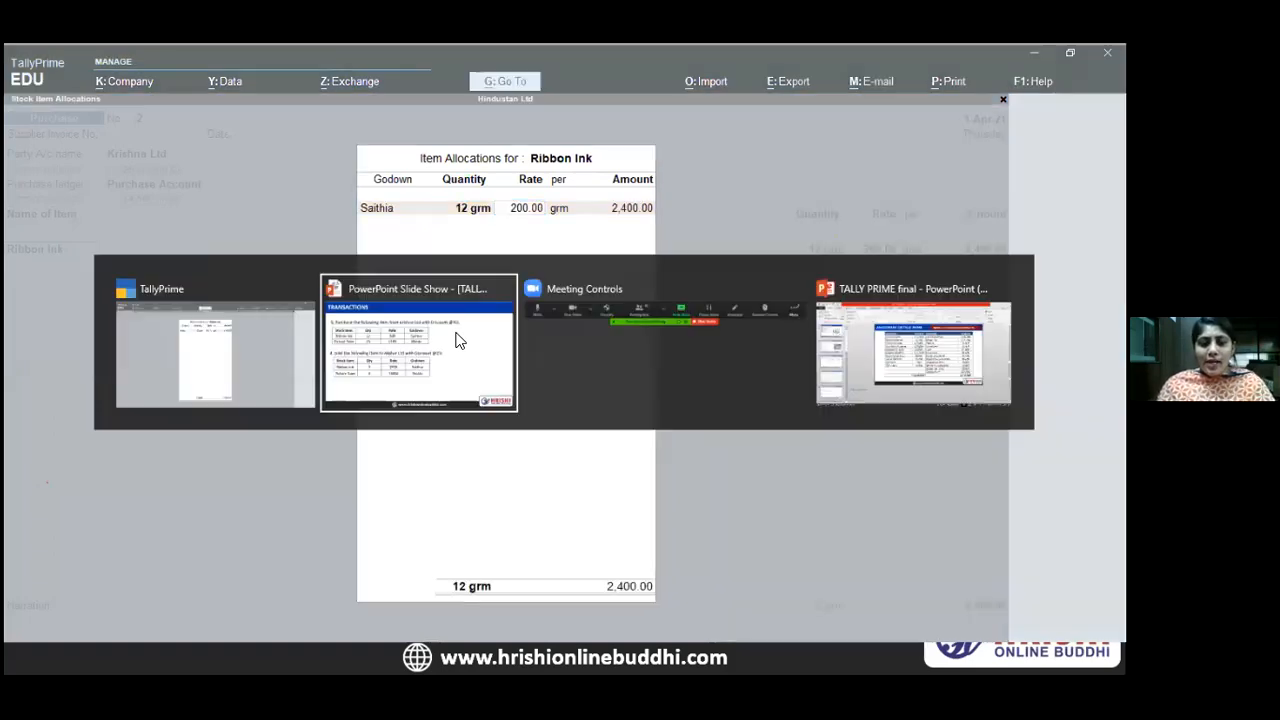
{"action": "key", "text": "alt+Tab"}
{"action": "type", "text": "300"}
{"action": "key", "text": "Return"}
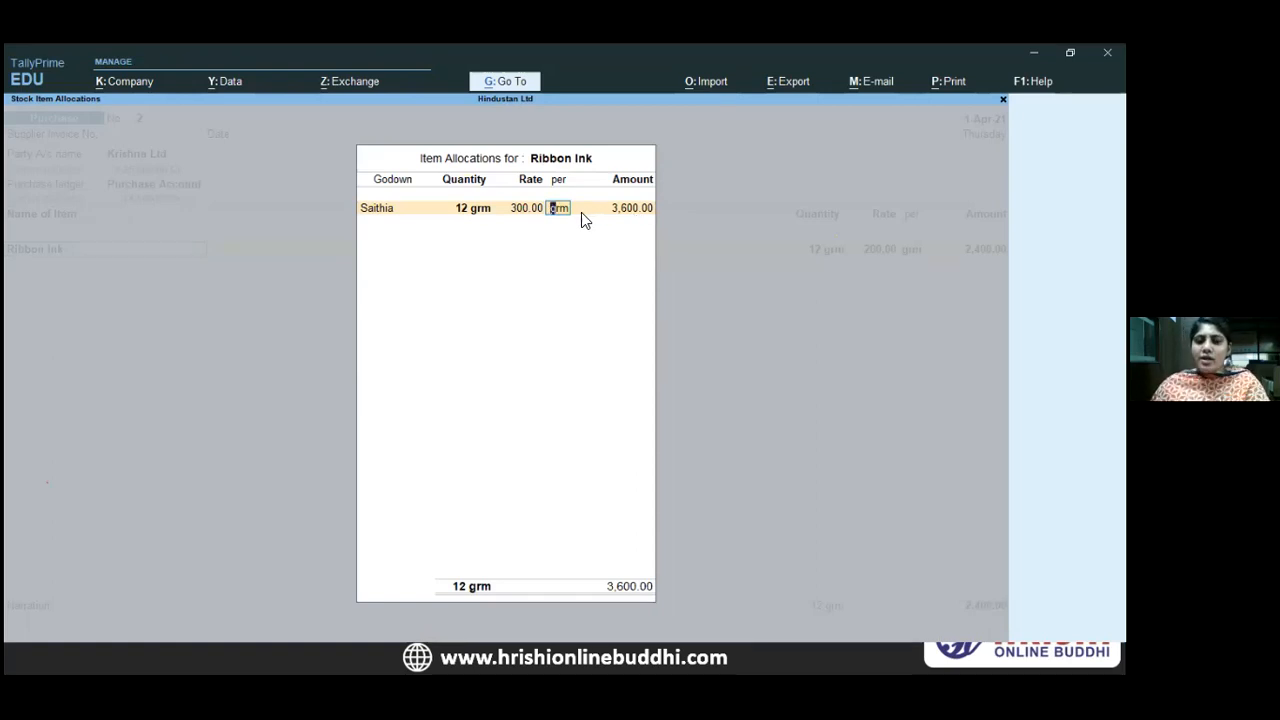
- Go back to the item line and enable the discount column in invoices in the company features of Hindustan Ltd
{"action": "key", "text": "BackSpace"}
{"action": "key", "text": "BackSpace"}
{"action": "key", "text": "BackSpace"}
{"action": "key", "text": "BackSpace"}
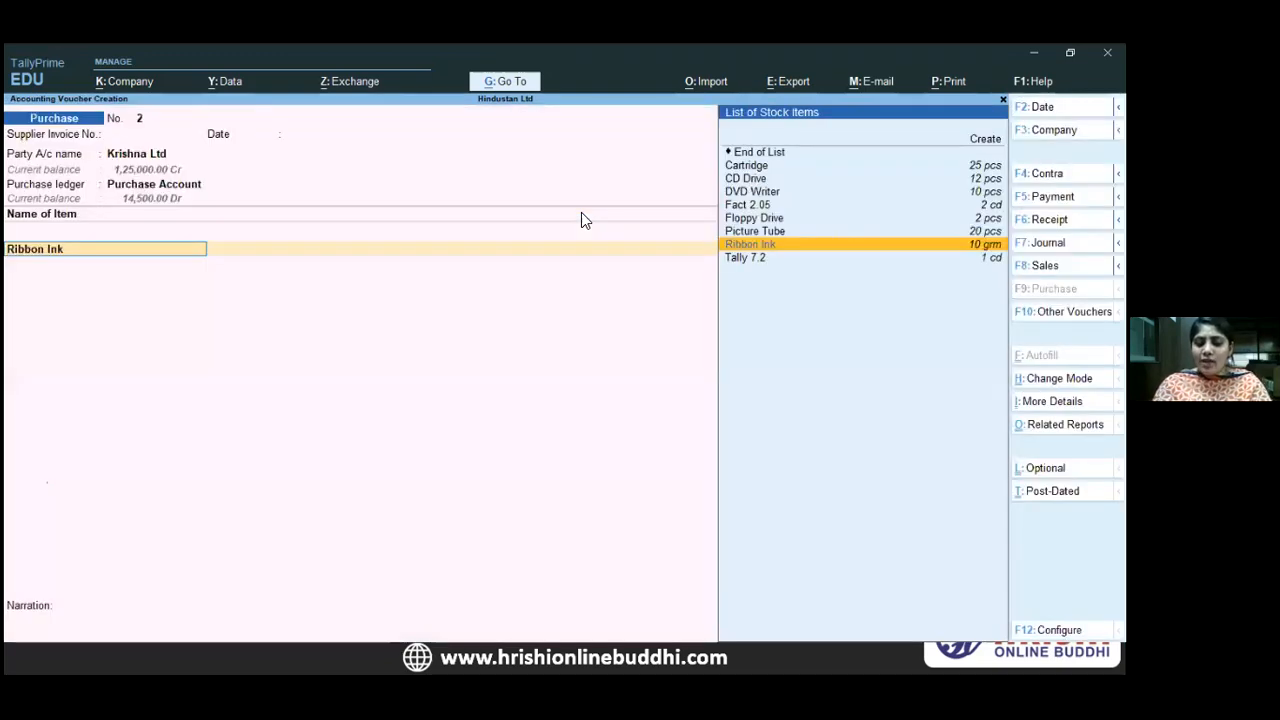
{"action": "key", "text": "F11"}
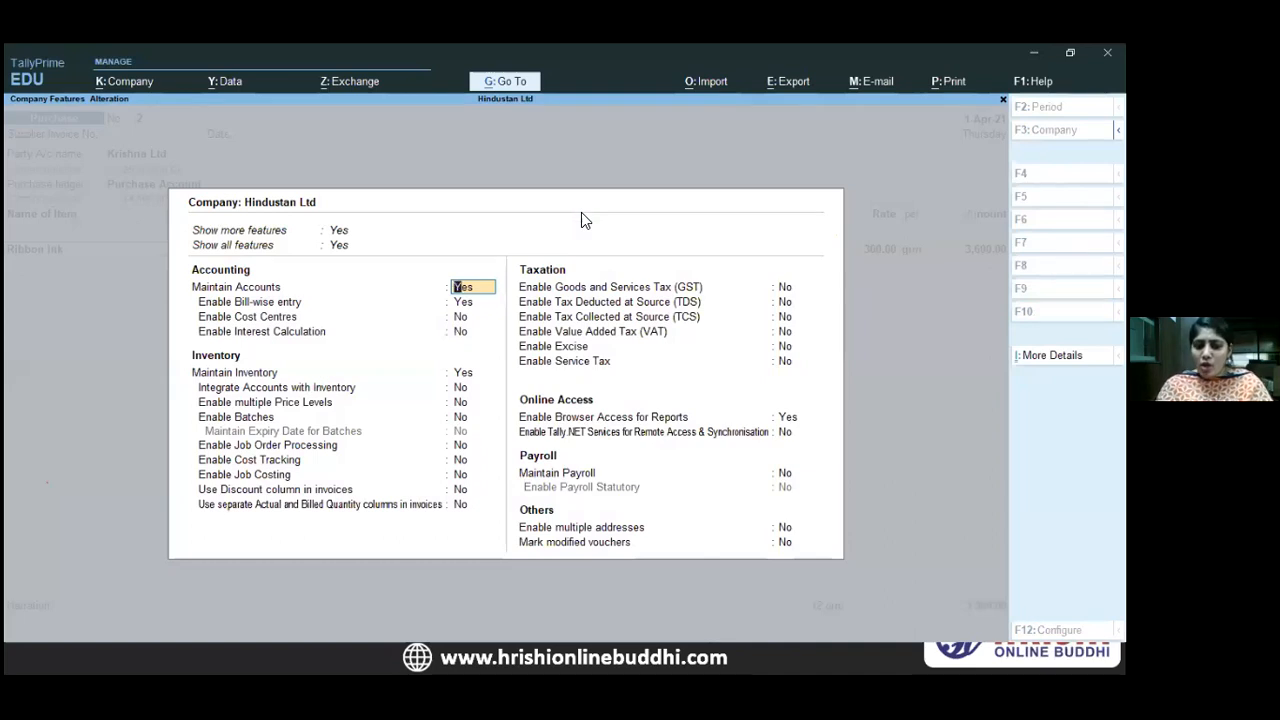
{"action": "key", "text": "Return"}
{"action": "key", "text": "Return"}
{"action": "key", "text": "Return"}
{"action": "key", "text": "Return"}
{"action": "key", "text": "Return"}
{"action": "key", "text": "Return"}
{"action": "key", "text": "Return"}
{"action": "key", "text": "Return"}
{"action": "key", "text": "Return"}
{"action": "key", "text": "Return"}
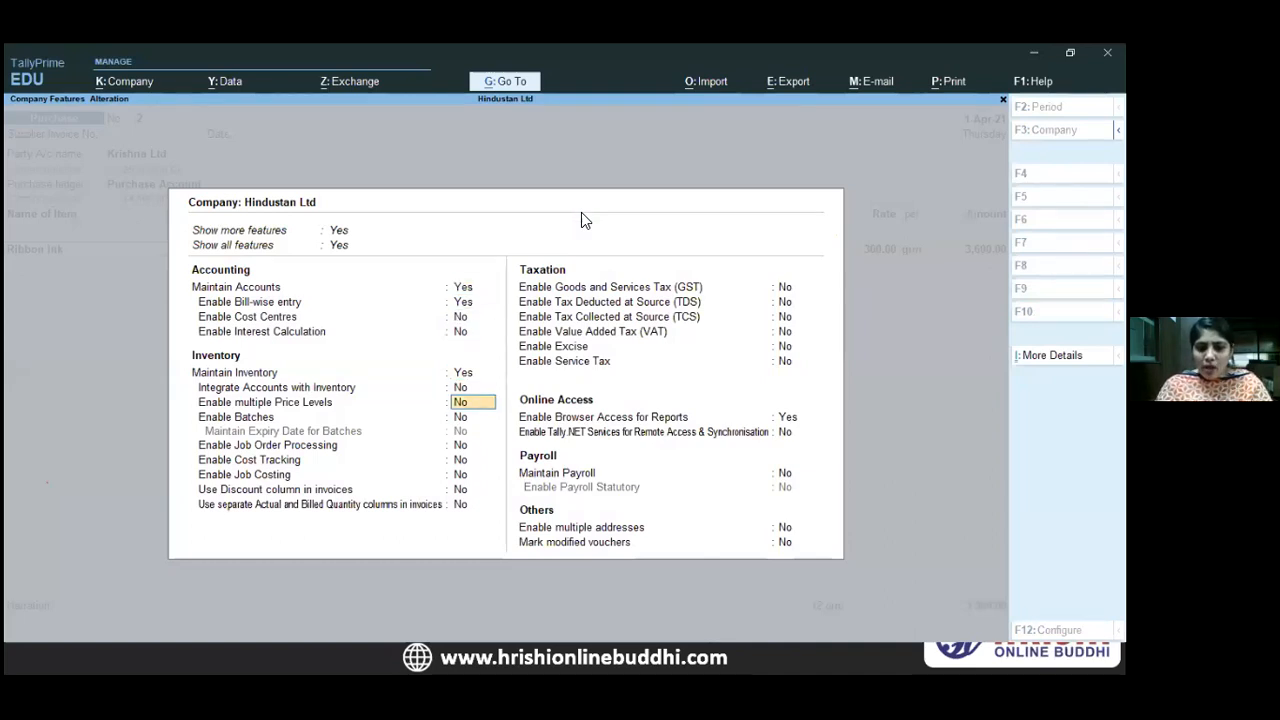
{"action": "key", "text": "Return"}
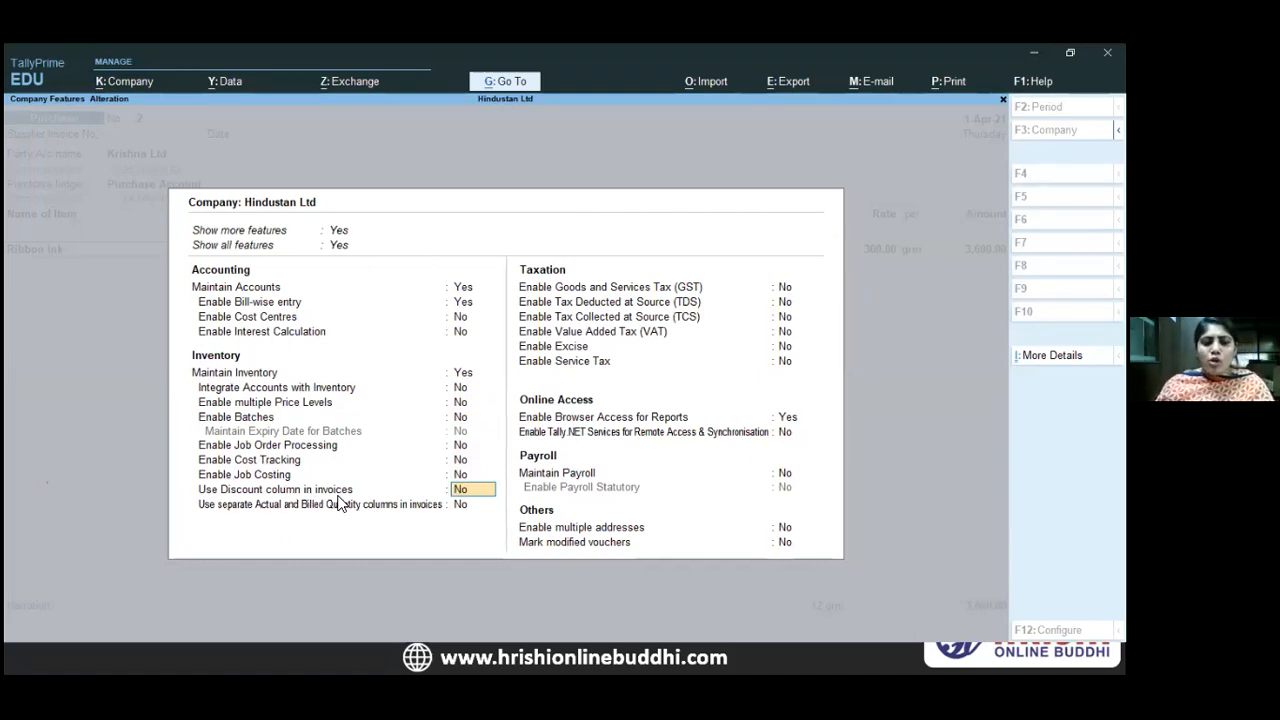
{"action": "type", "text": "YES"}
{"action": "key", "text": "Return"}
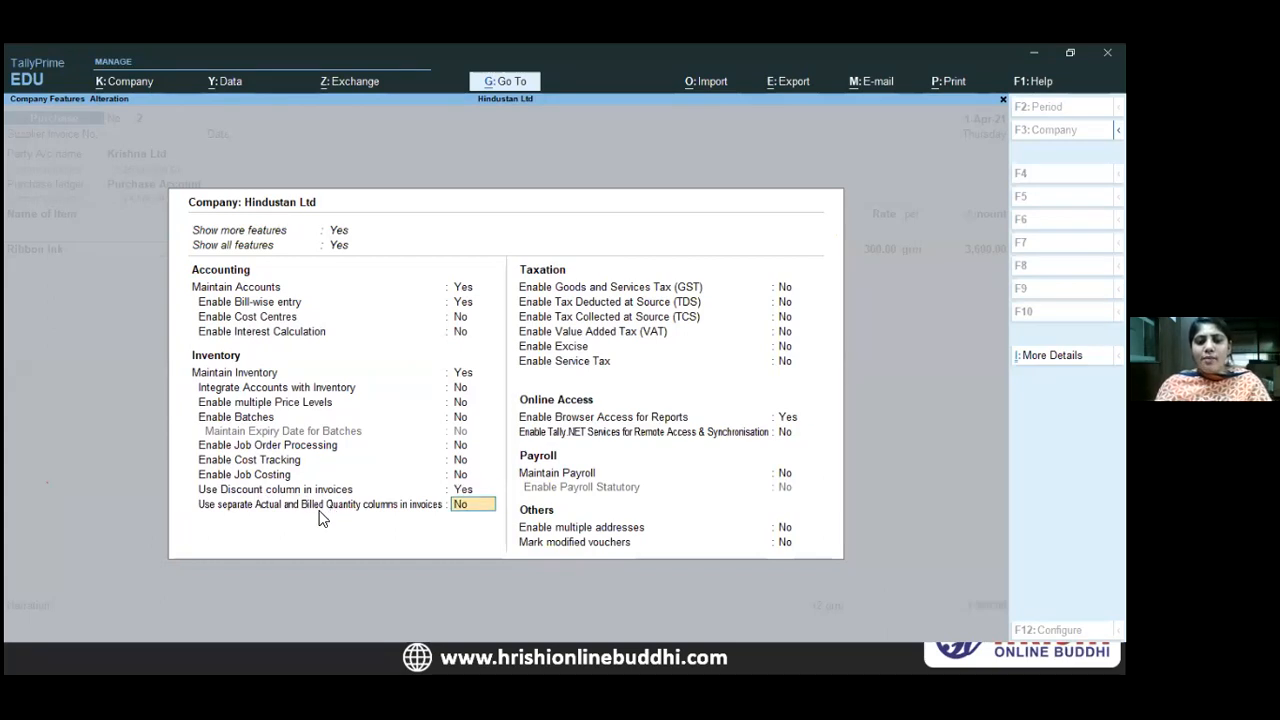
{"action": "key", "text": "ctrl+a"}
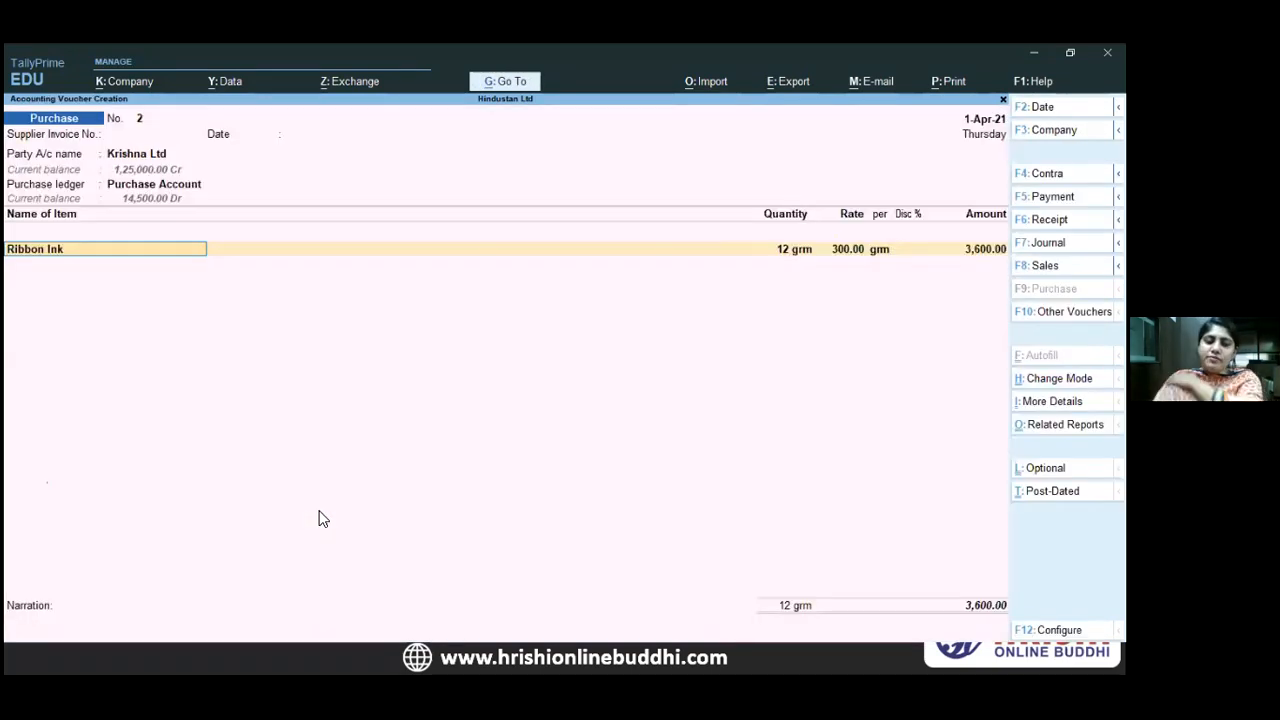
- Reopen the Ribbon Ink allocation, give the Saithia line a 4% discount and complete the item
{"action": "key", "text": "Return"}
{"action": "key", "text": "Return"}
{"action": "key", "text": "Return"}
{"action": "key", "text": "Return"}
{"action": "key", "text": "Return"}
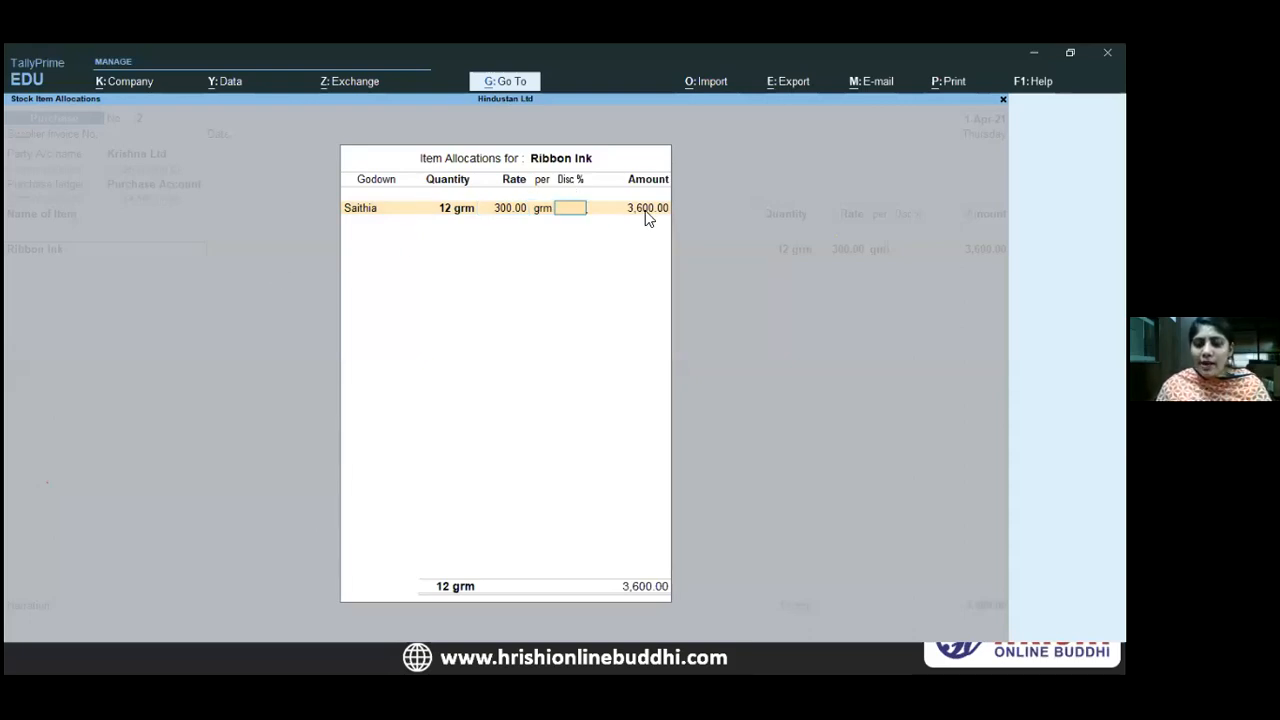
{"action": "type", "text": "4"}
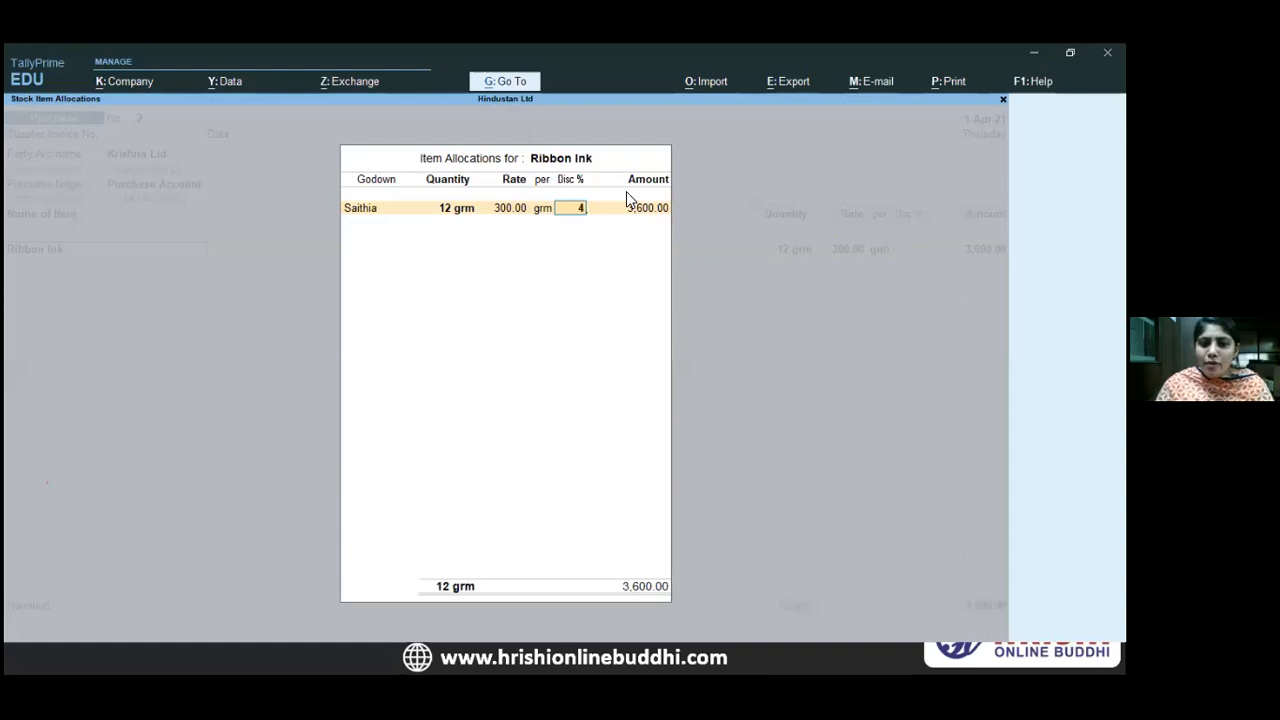
{"action": "key", "text": "Return"}
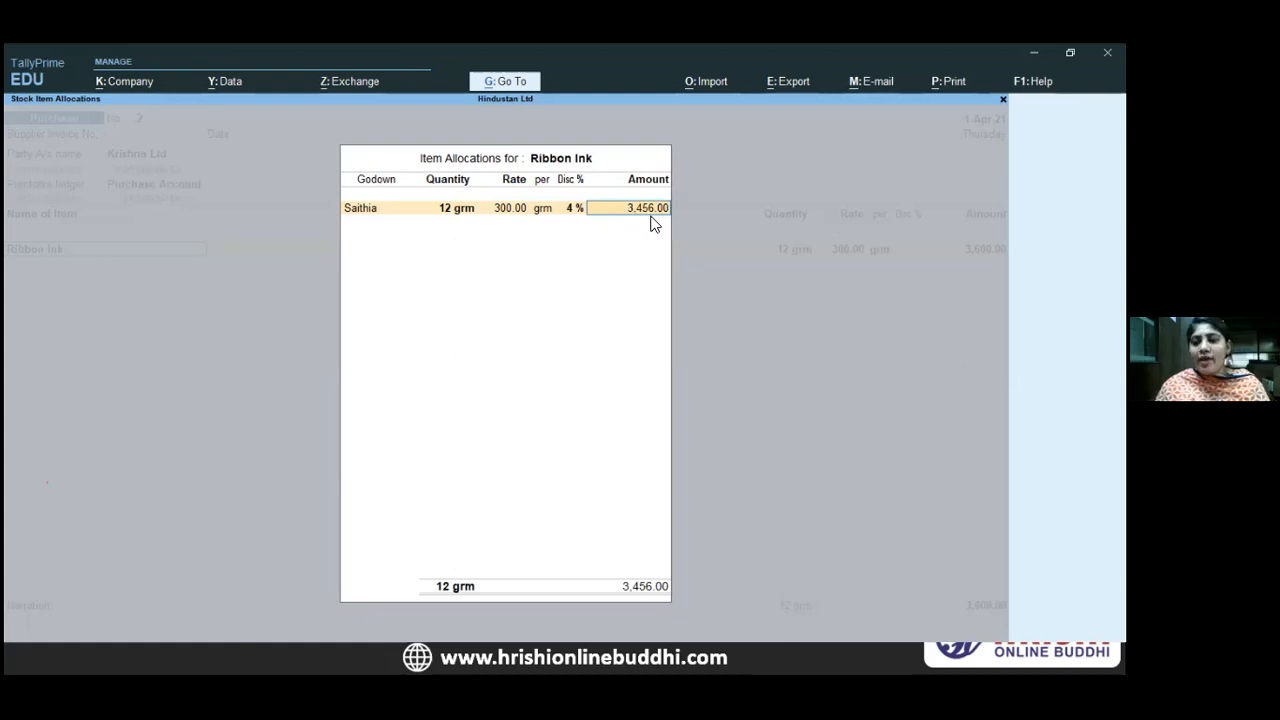
{"action": "key", "text": "Return"}
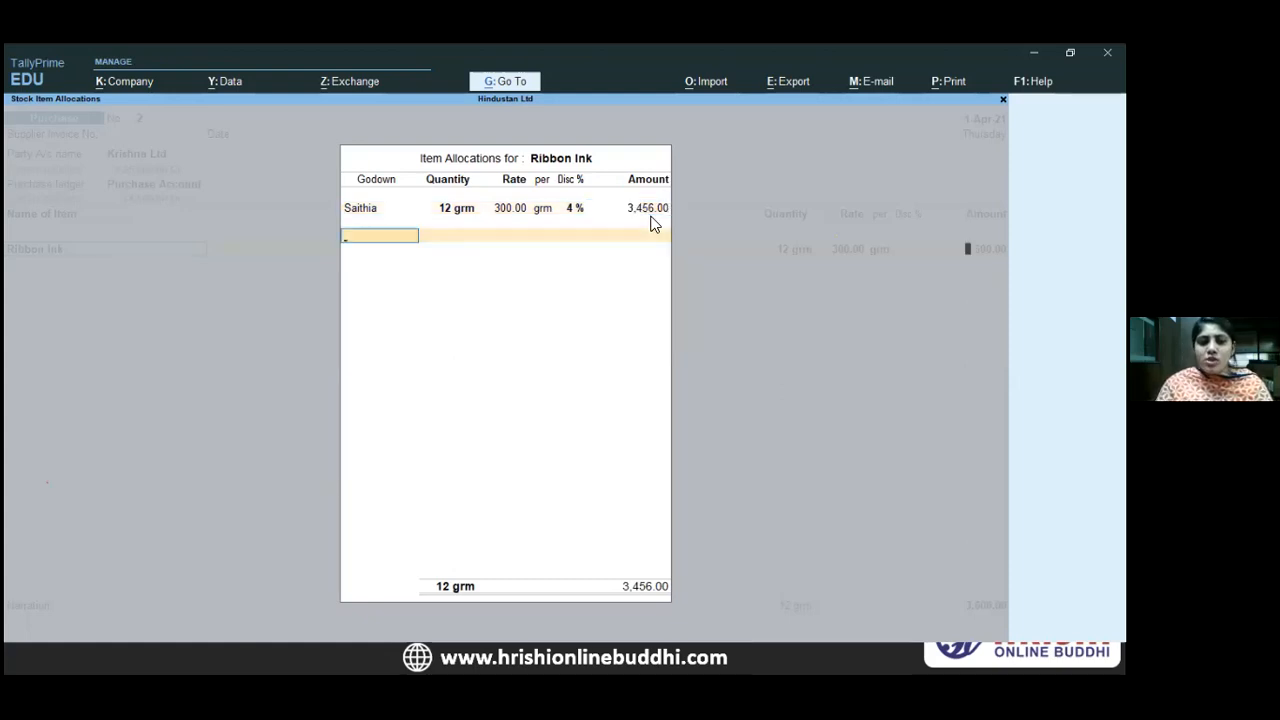
{"action": "key", "text": "Return"}
- Check the second purchased item on the transaction slide and add Picture Tube with 25 pcs allocated to the Malda godown
{"action": "key", "text": "alt+Tab"}
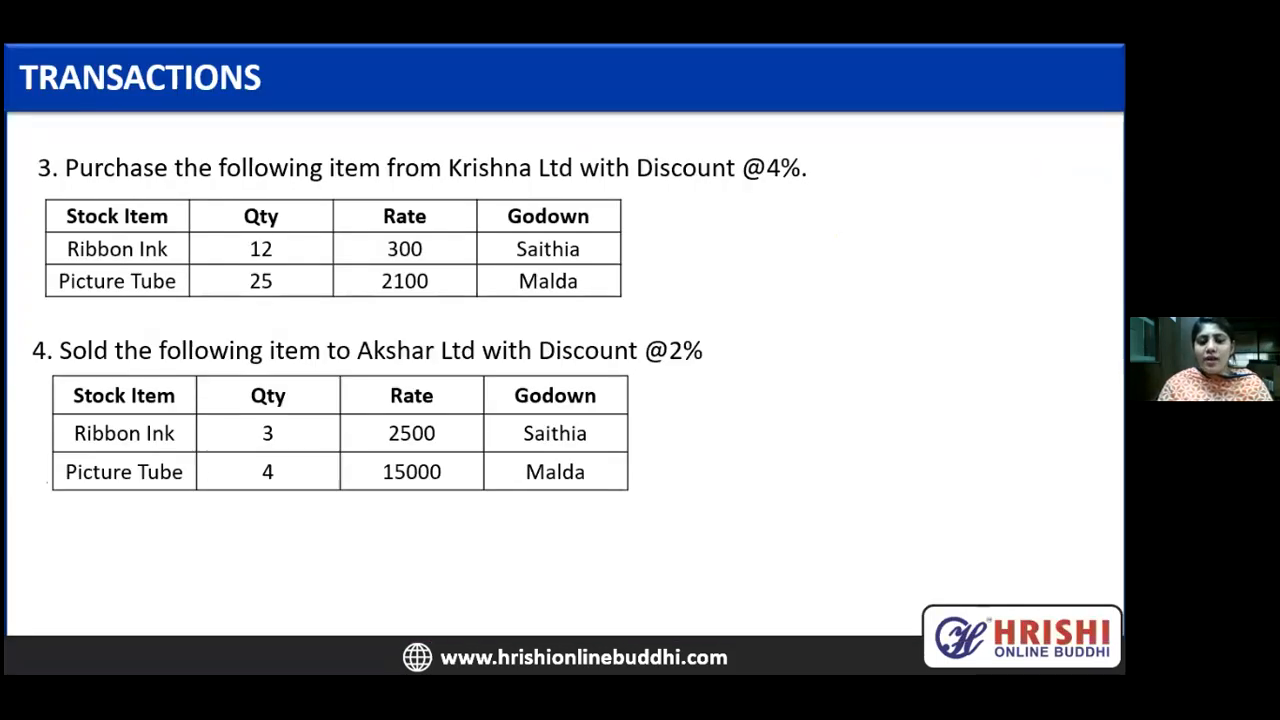
{"action": "key", "text": "alt+Tab"}
{"action": "type", "text": "PIC"}
{"action": "key", "text": "Return"}
{"action": "type", "text": "mal"}
{"action": "key", "text": "Return"}
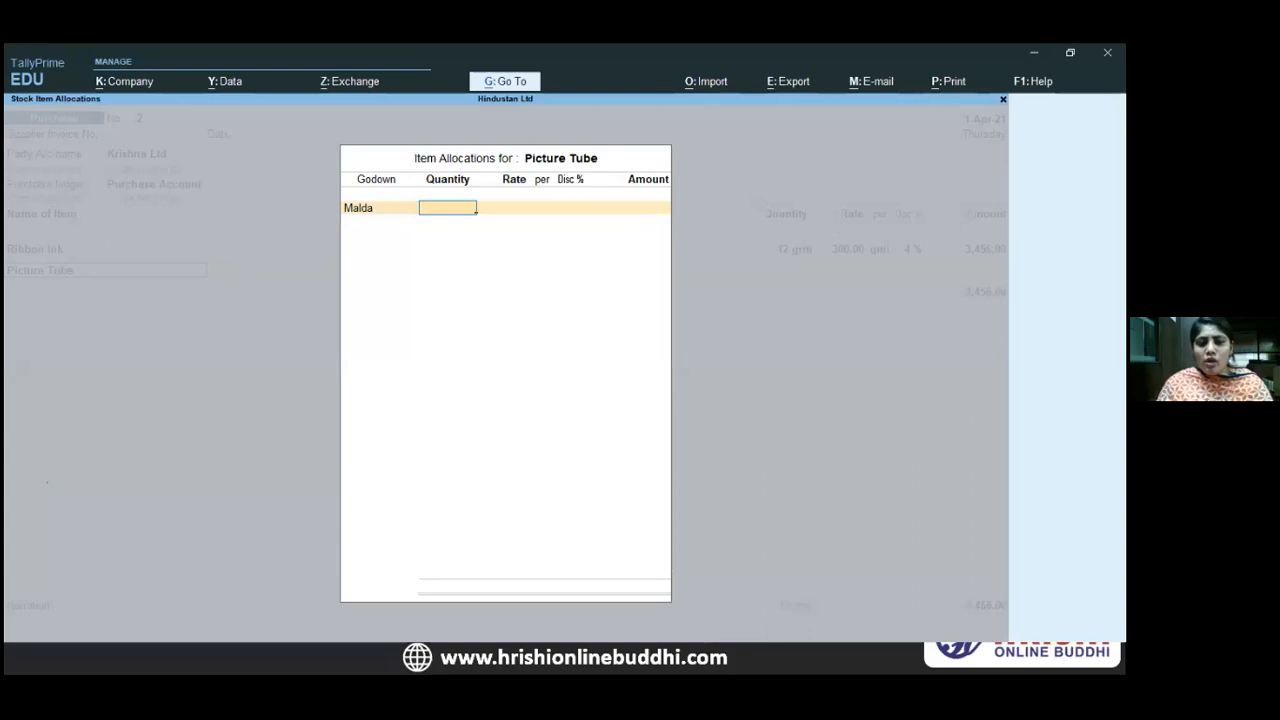
{"action": "key", "text": "alt+Tab"}
{"action": "key", "text": "alt+Tab"}
{"action": "type", "text": "25"}
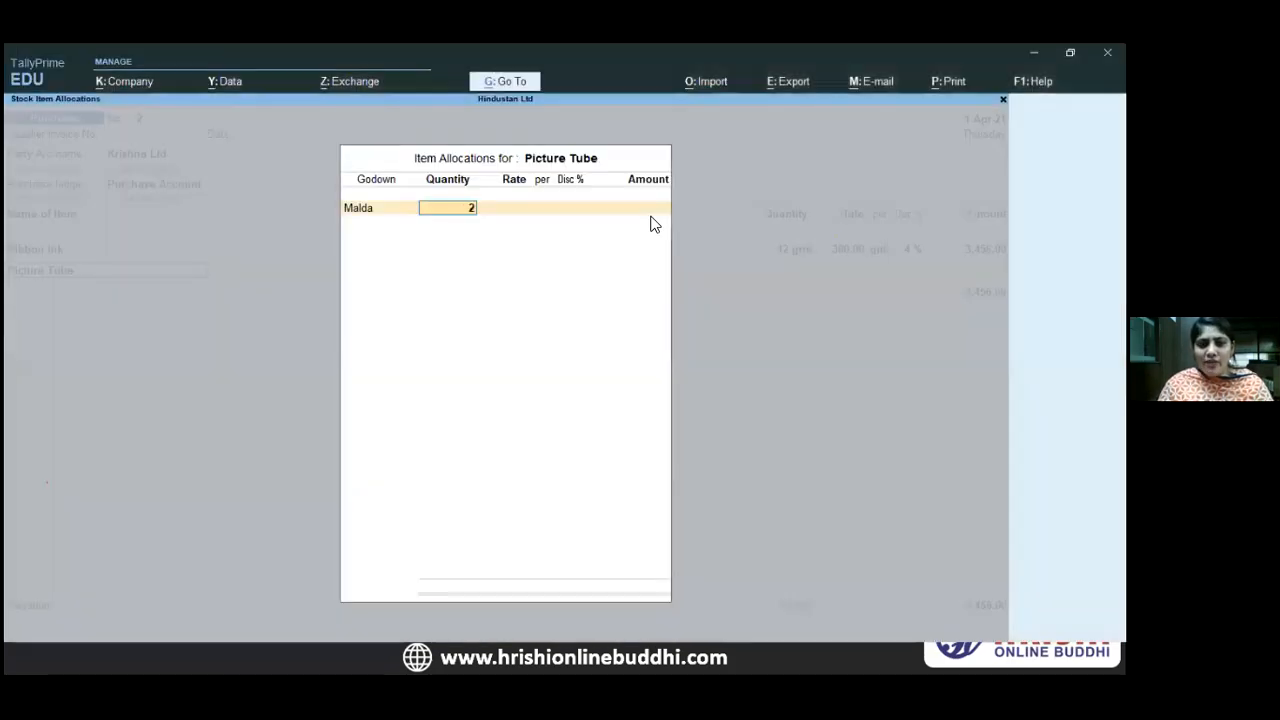
{"action": "key", "text": "Return"}
- Set the Picture Tube rate to 2,100 per pcs with a 4% discount and complete its godown allocation
{"action": "type", "text": "2100"}
{"action": "key", "text": "Return"}
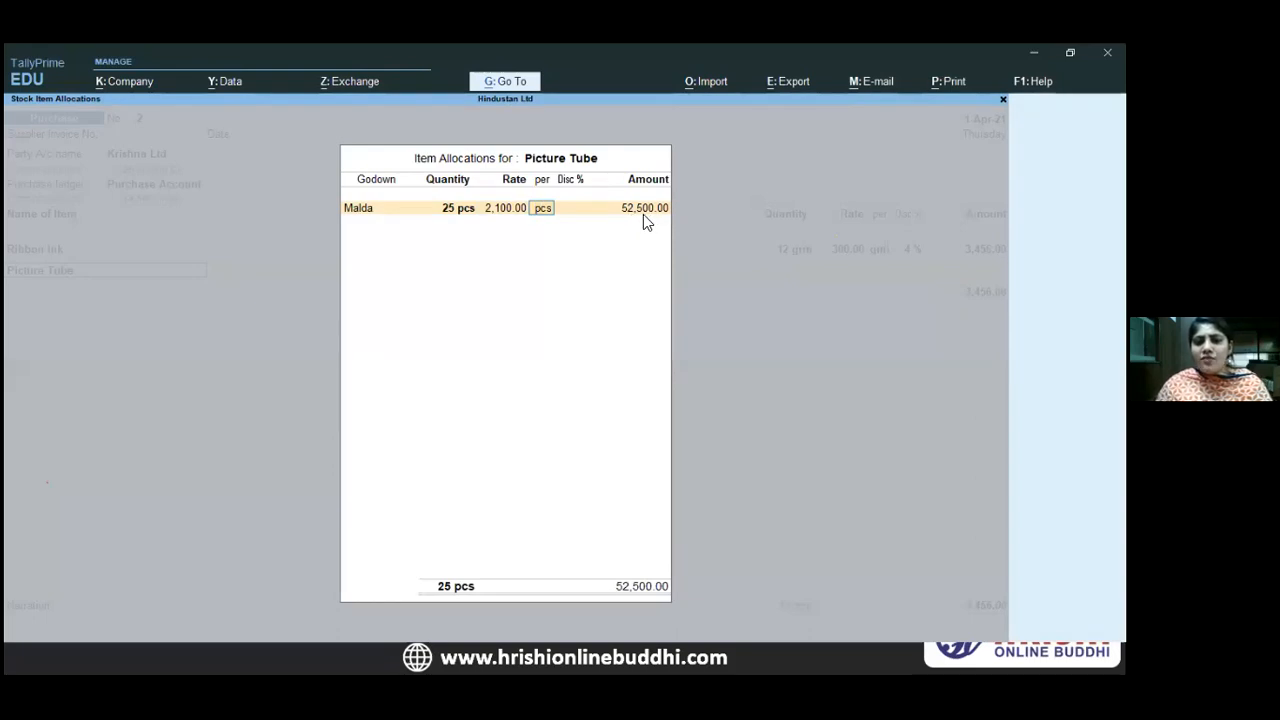
{"action": "key", "text": "Return"}
{"action": "type", "text": "4"}
{"action": "key", "text": "Return"}
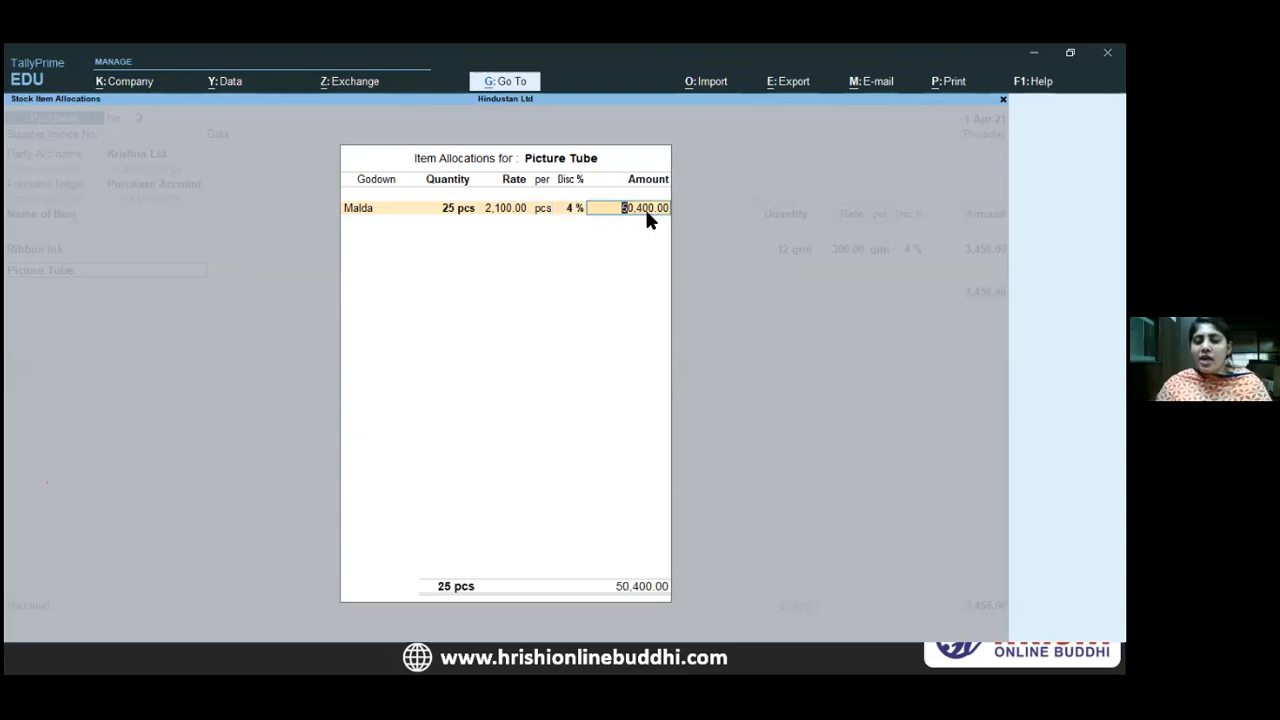
{"action": "key", "text": "Return"}
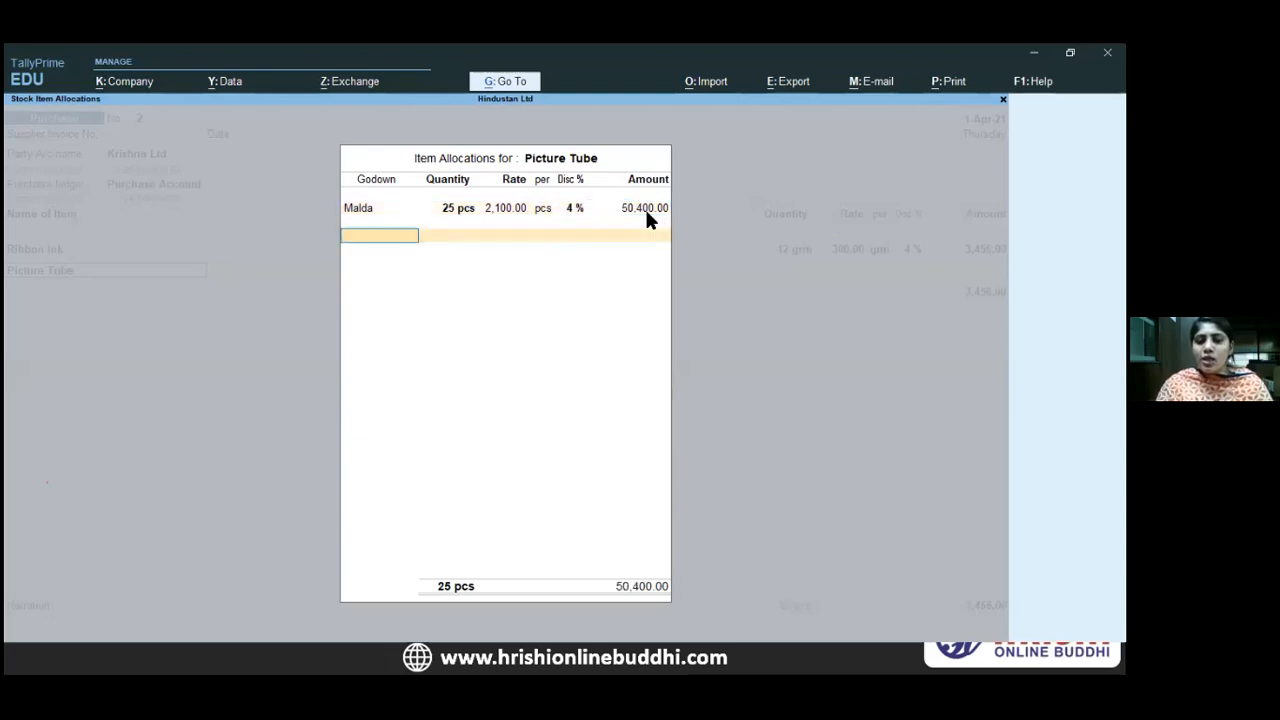
{"action": "key", "text": "Return"}
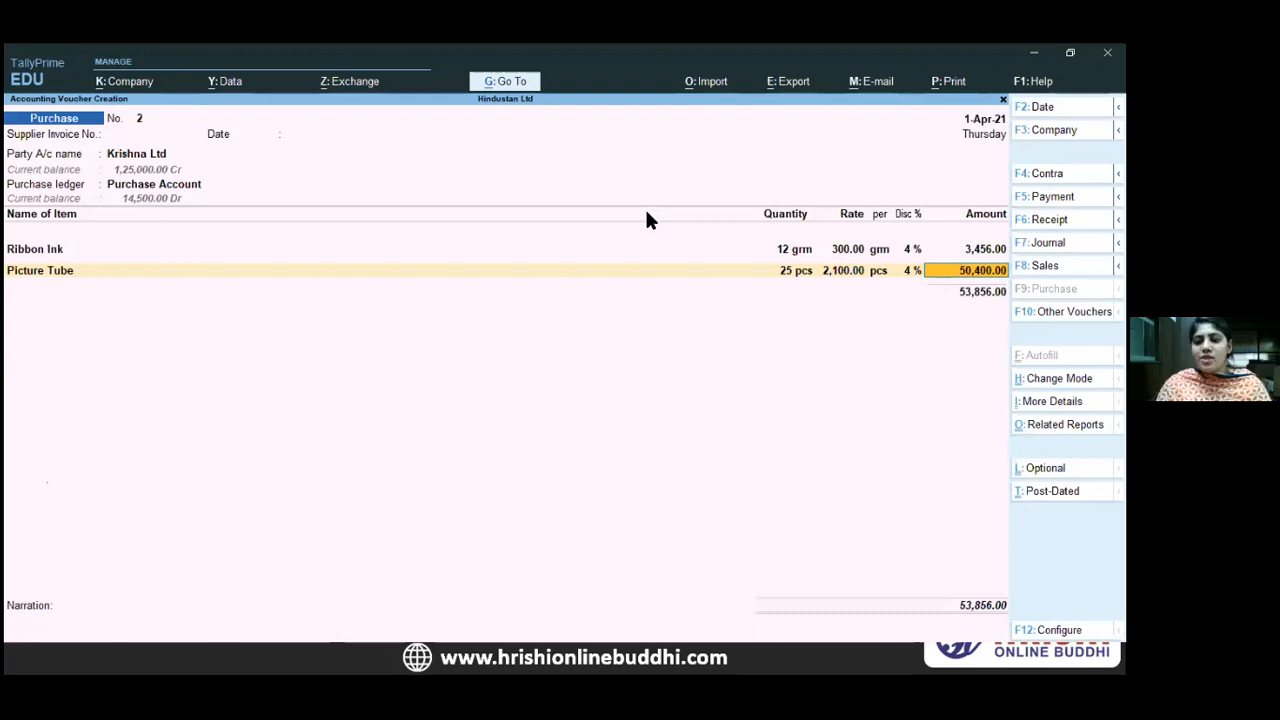
- End the item list and assign the full Krishna Ltd amount to a new bill reference named 74
{"action": "key", "text": "Return"}
{"action": "key", "text": "Return"}
{"action": "key", "text": "Return"}
{"action": "key", "text": "Return"}
{"action": "key", "text": "Return"}
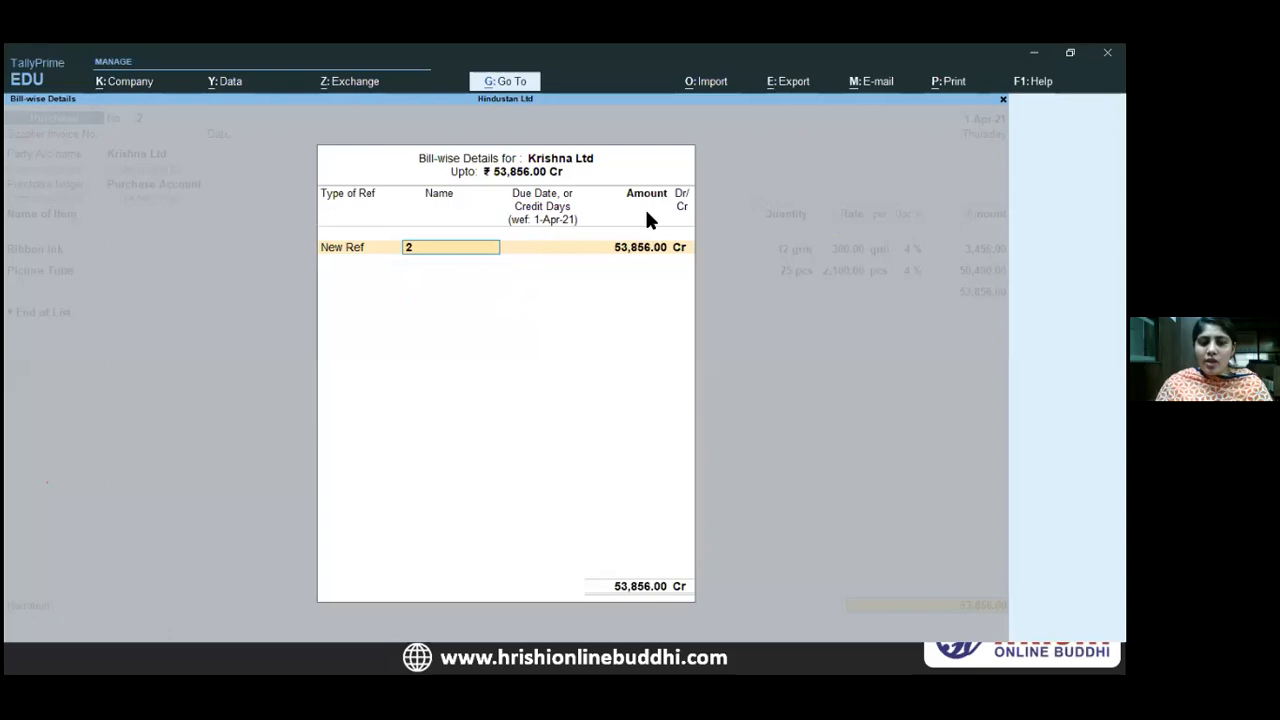
{"action": "type", "text": "4"}
{"action": "key", "text": "Return"}
{"action": "key", "text": "Return"}
{"action": "key", "text": "Return"}
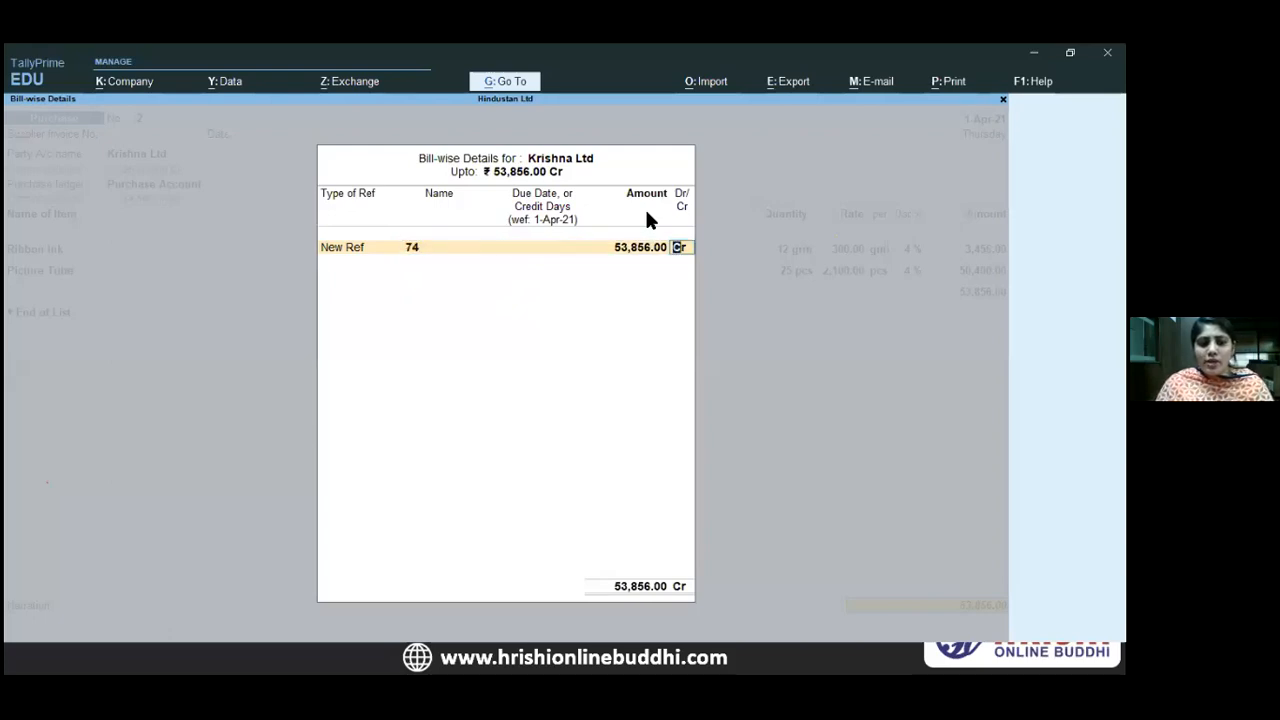
{"action": "key", "text": "Return"}
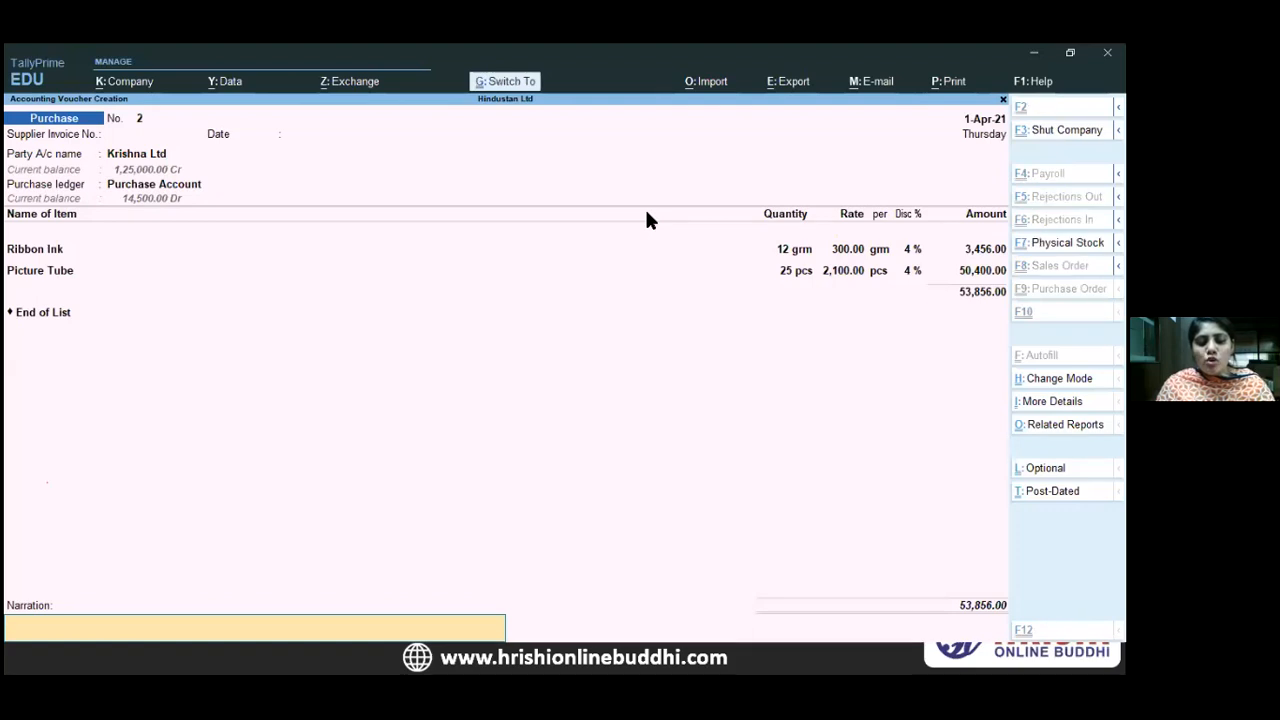
- Add the narration BEING GOODS PURCHASED ON CREDIT and save the purchase voucher
{"action": "type", "text": "BEING GOODS PURCHASED ON CREDIT"}
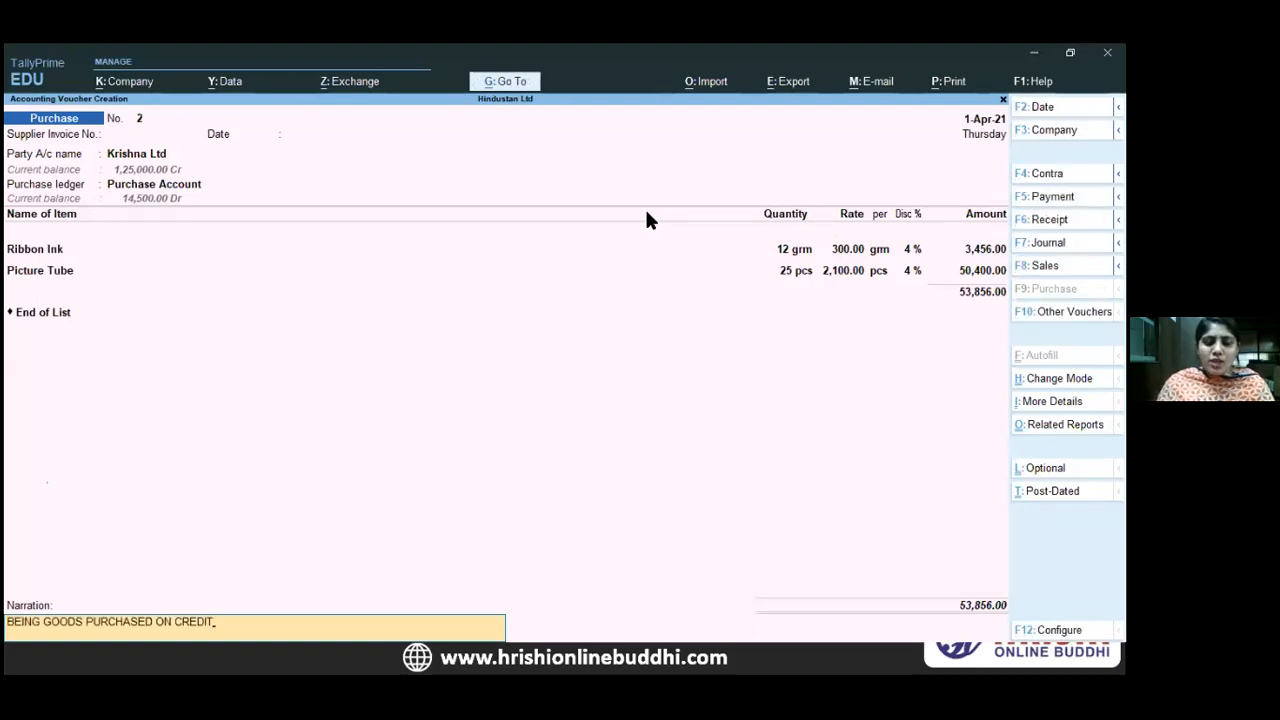
{"action": "key", "text": "Return"}
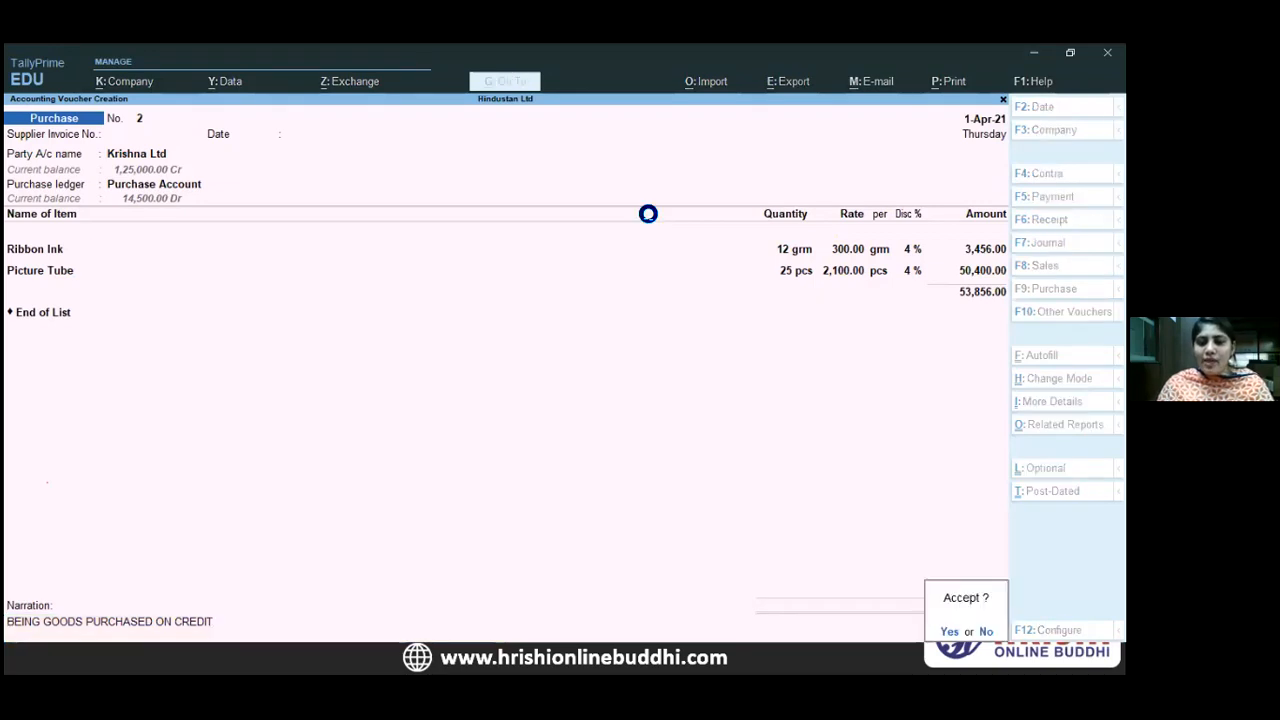
{"action": "key", "text": "Return"}
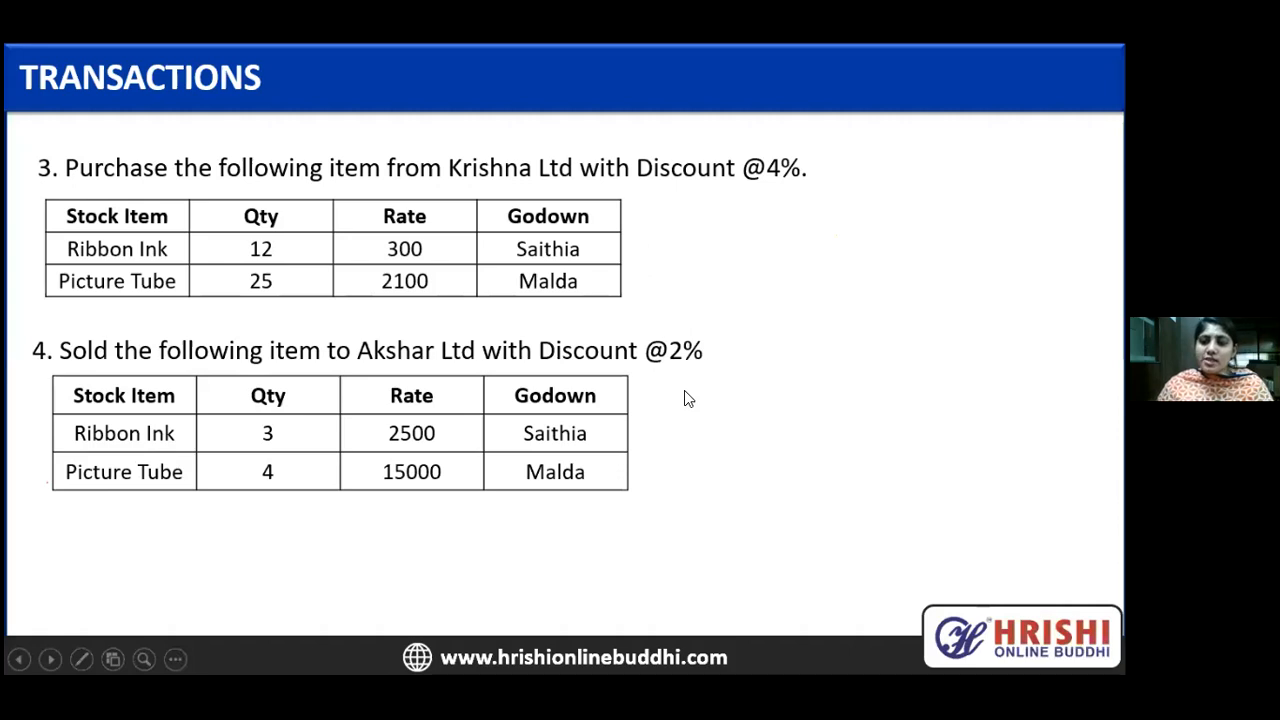
- Return to TallyPrime from the slides and start a sales voucher with Akshar Ltd as the party and Sales Account as the sales ledger
{"action": "key", "text": "alt+Tab"}
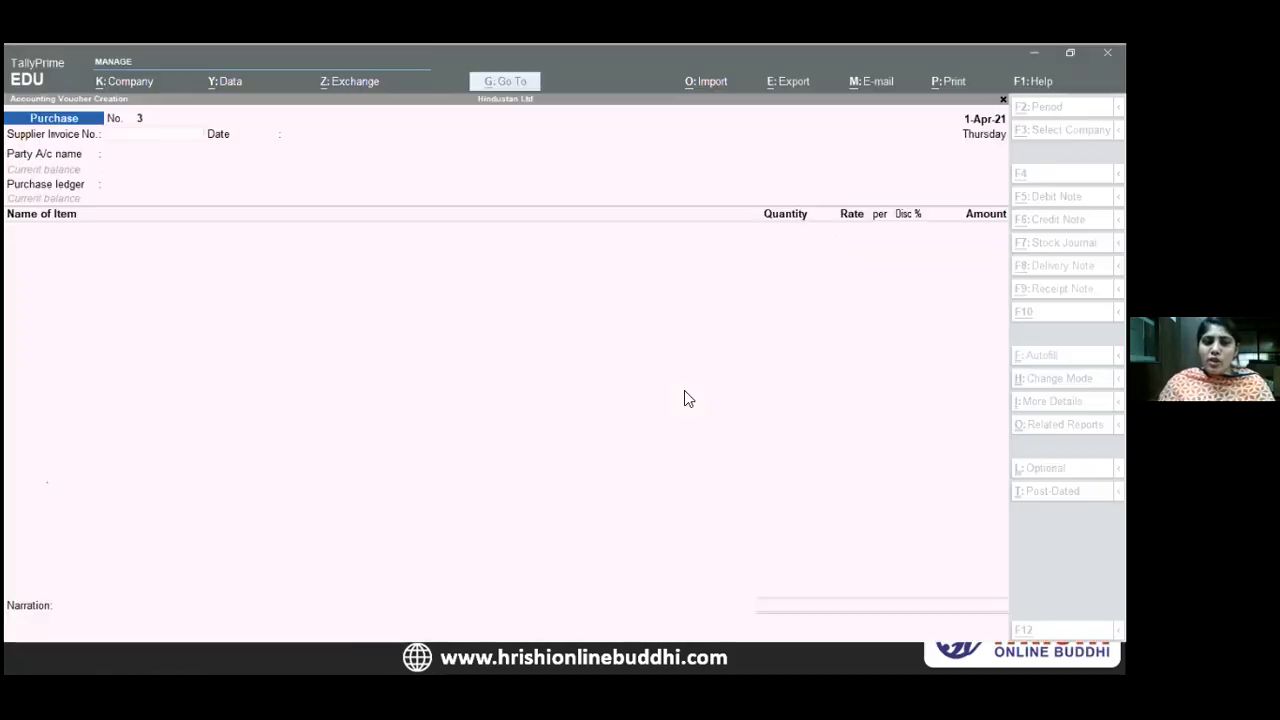
{"action": "key", "text": "F8"}
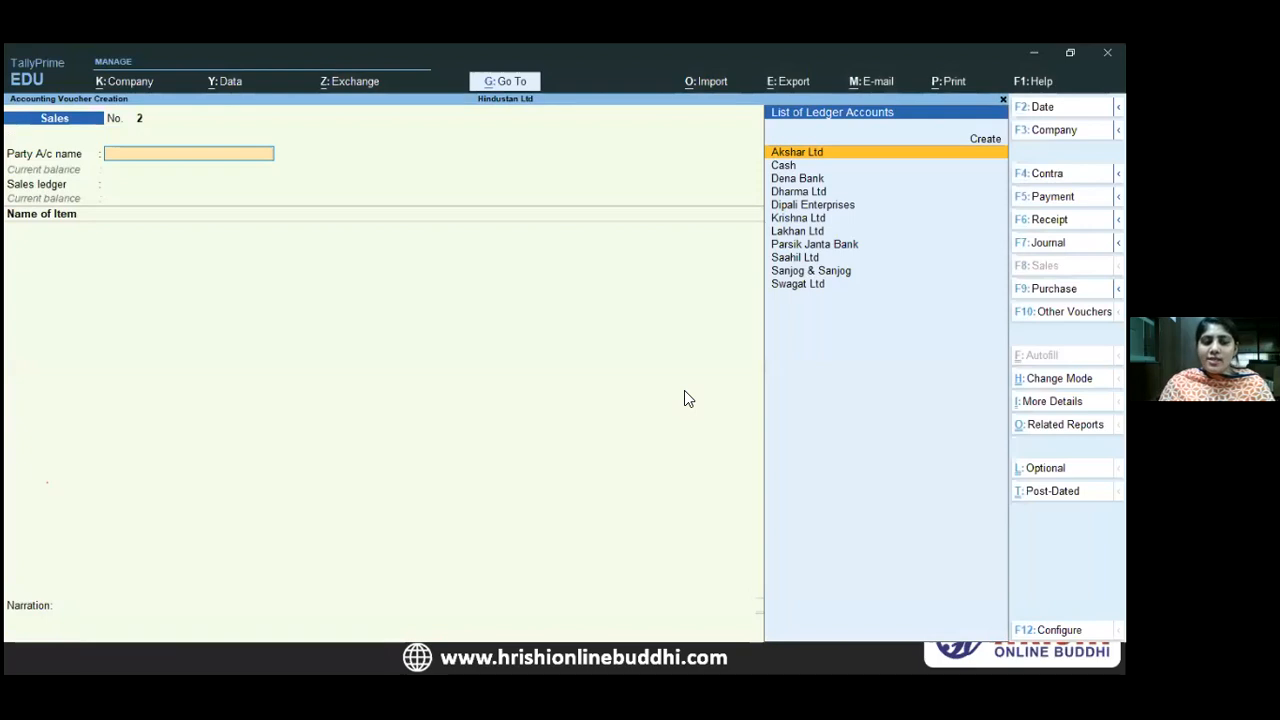
{"action": "type", "text": "AK"}
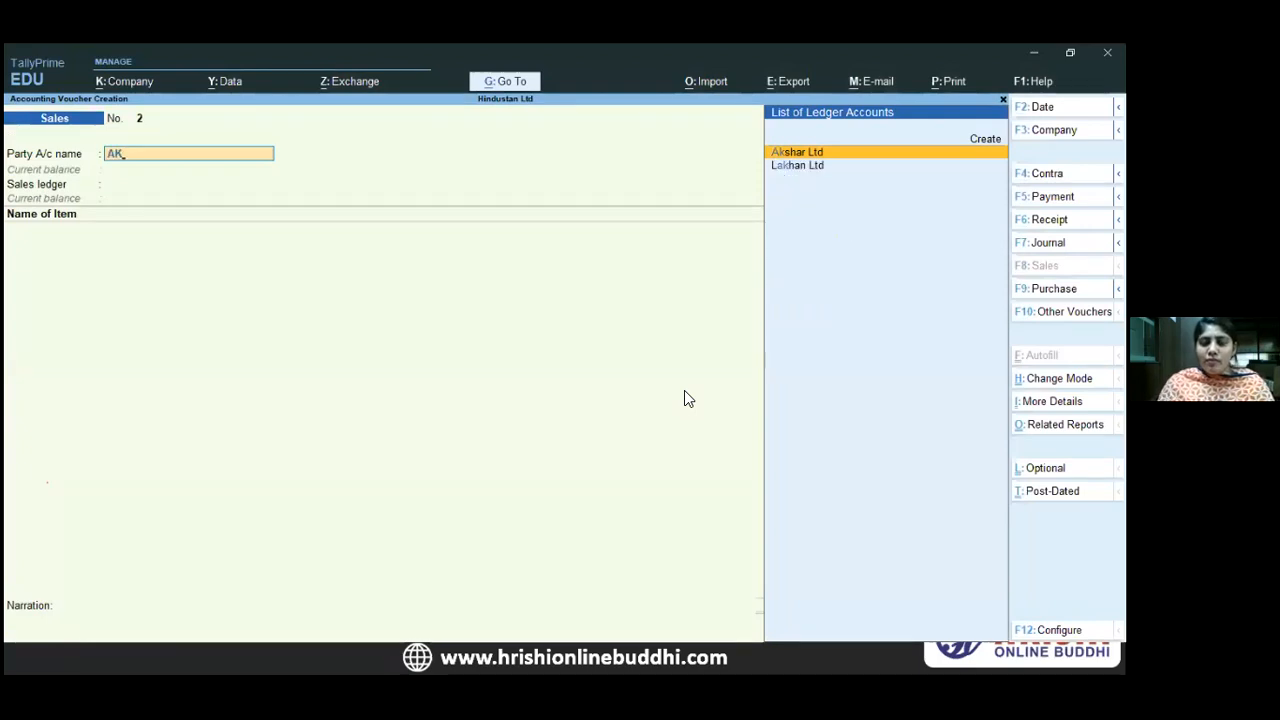
{"action": "key", "text": "Return"}
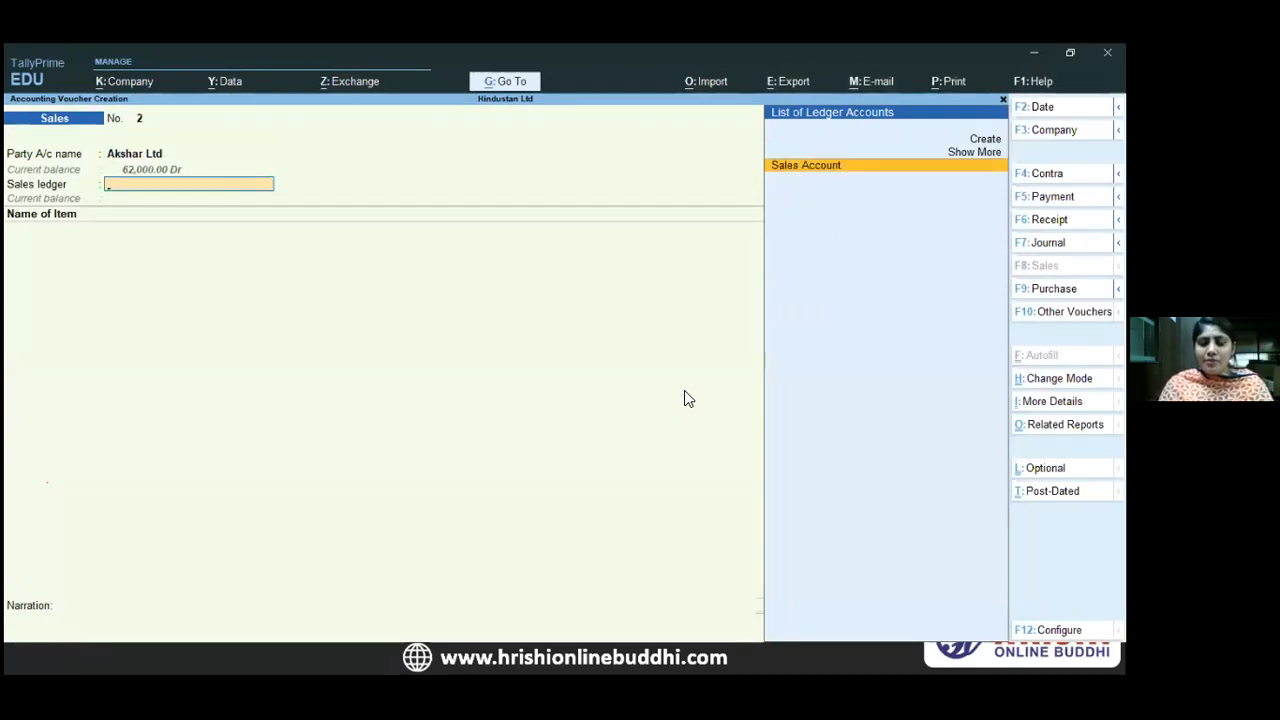
{"action": "key", "text": "Return"}
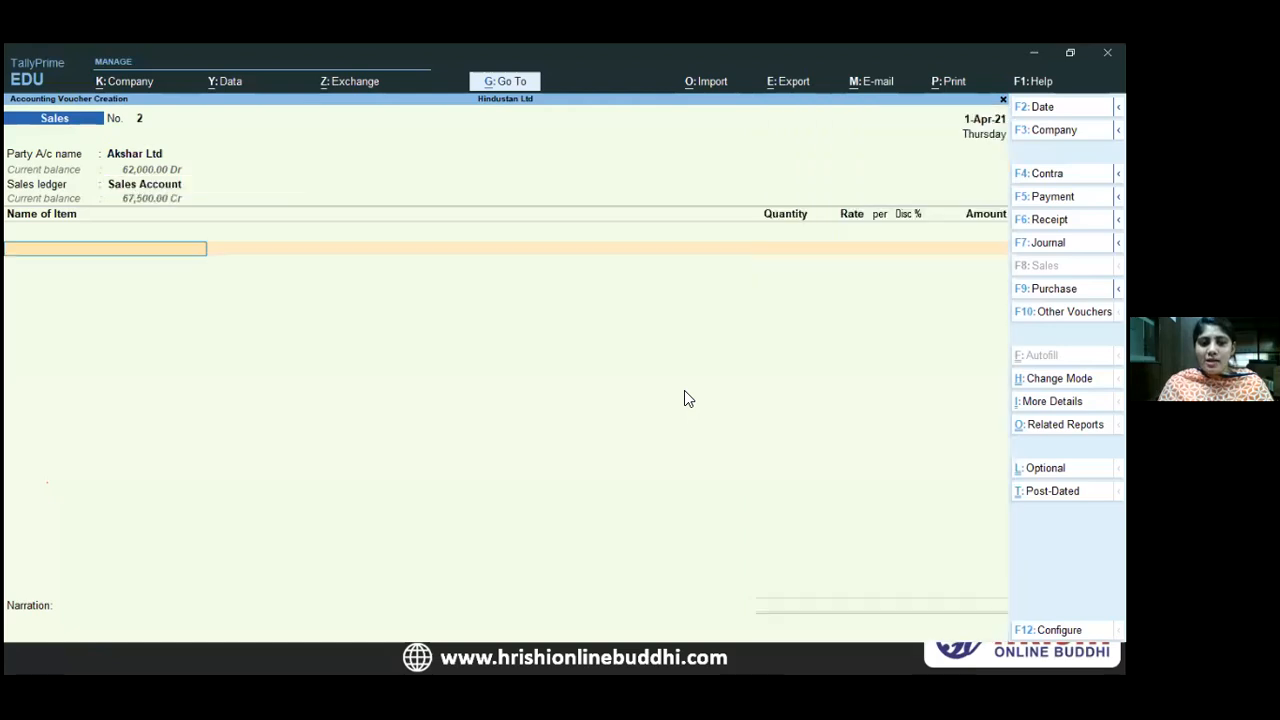
- Check the Akshar Ltd sale on the slides, then add 3 grm of Ribbon Ink from the Saithia godown to the sales voucher
{"action": "key", "text": "alt+Tab"}
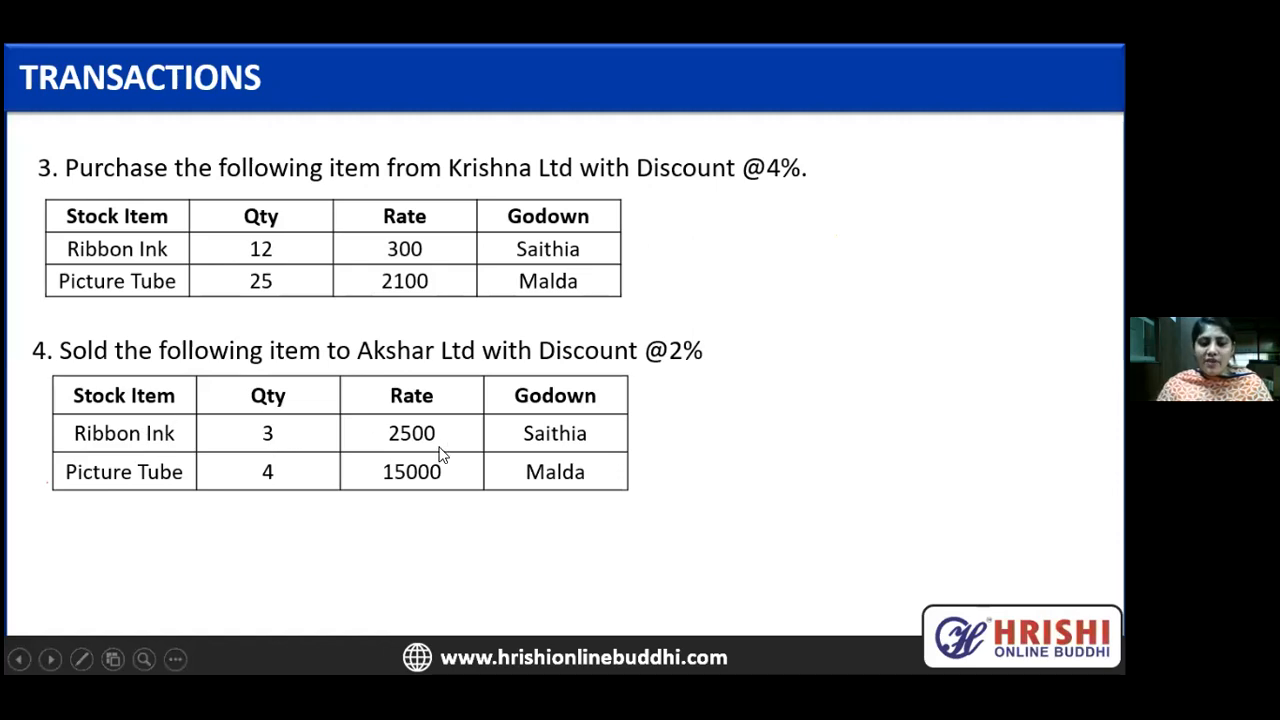
{"action": "key", "text": "alt+Tab"}
{"action": "type", "text": "ri"}
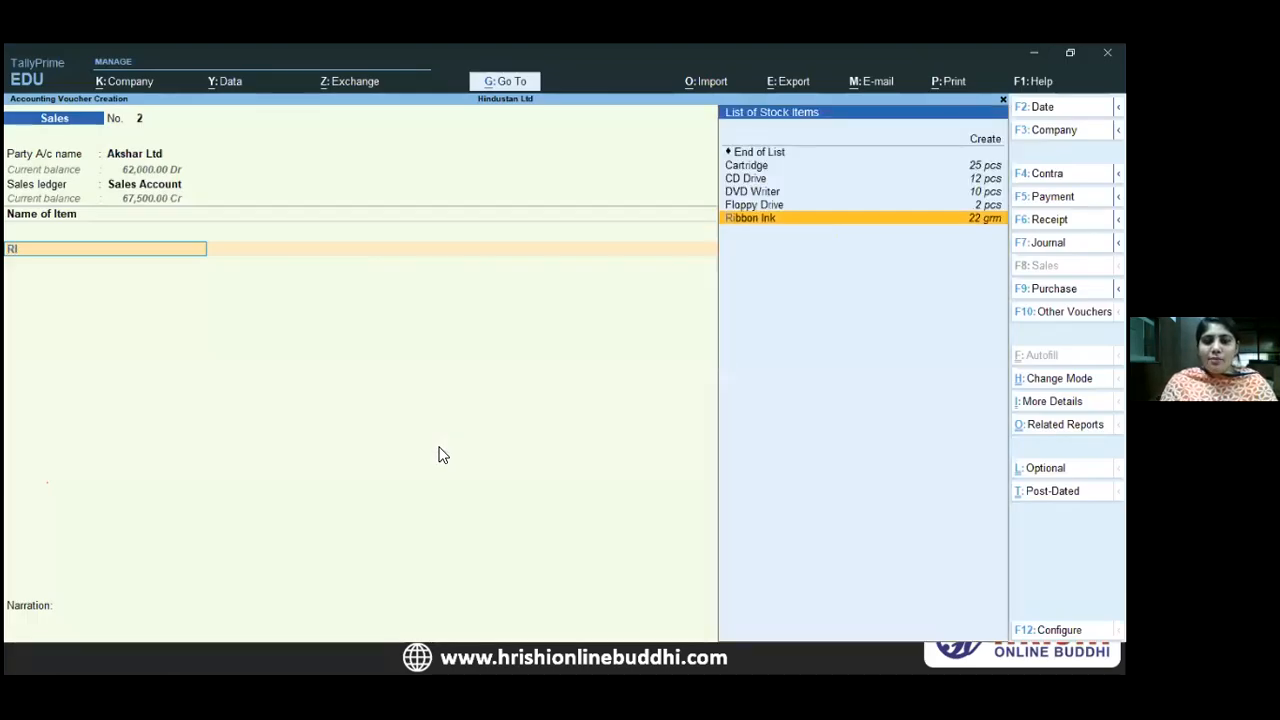
{"action": "key", "text": "Return"}
{"action": "key", "text": "Down"}
{"action": "key", "text": "Down"}
{"action": "key", "text": "Down"}
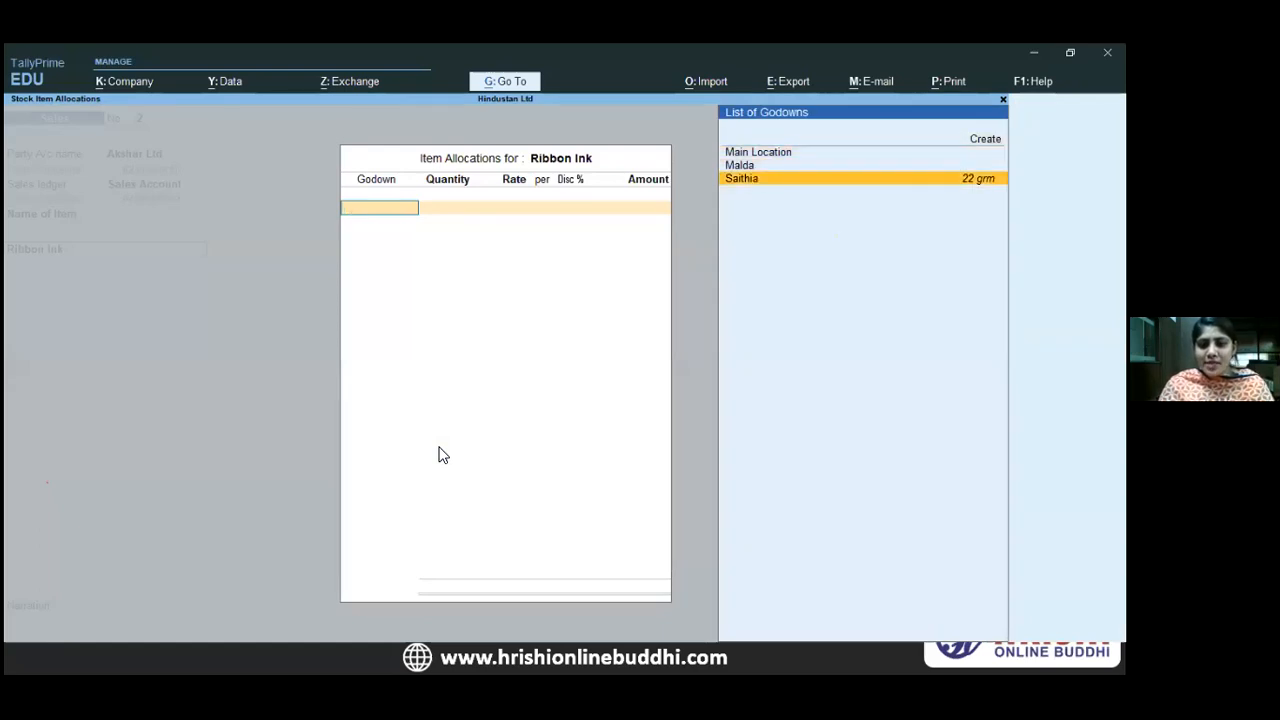
{"action": "key", "text": "Return"}
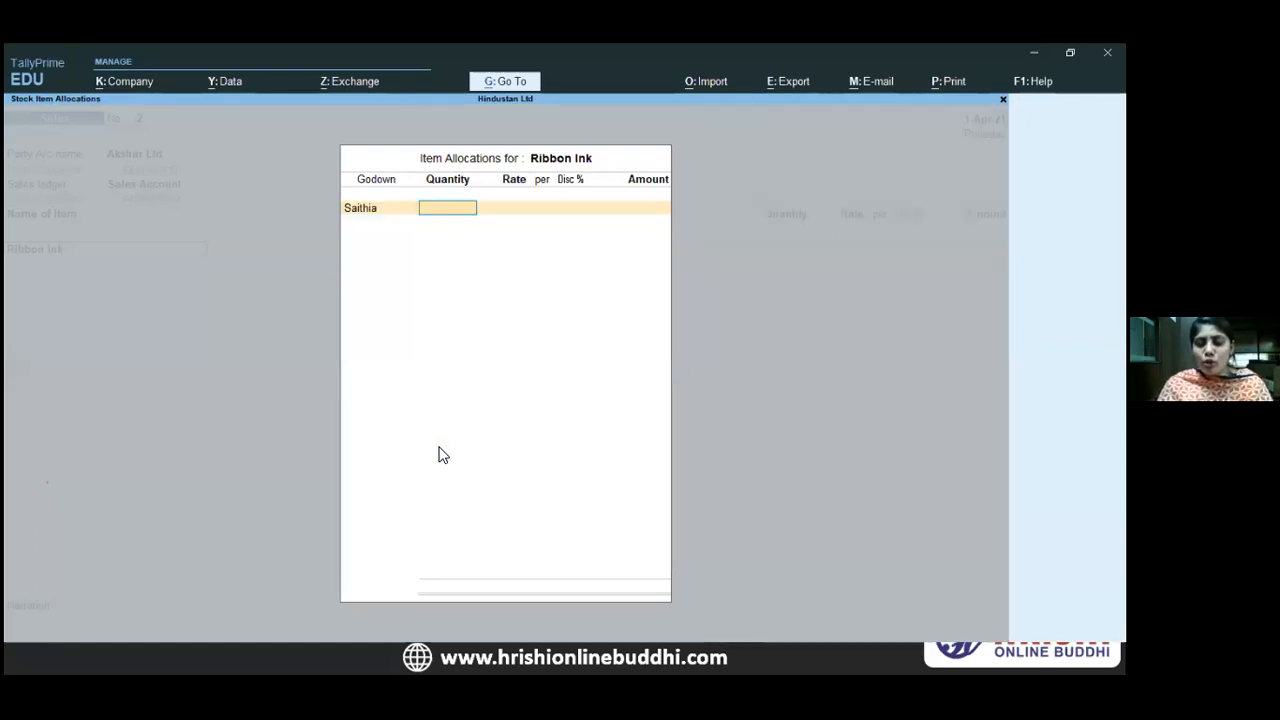
{"action": "type", "text": "3"}
{"action": "key", "text": "Return"}
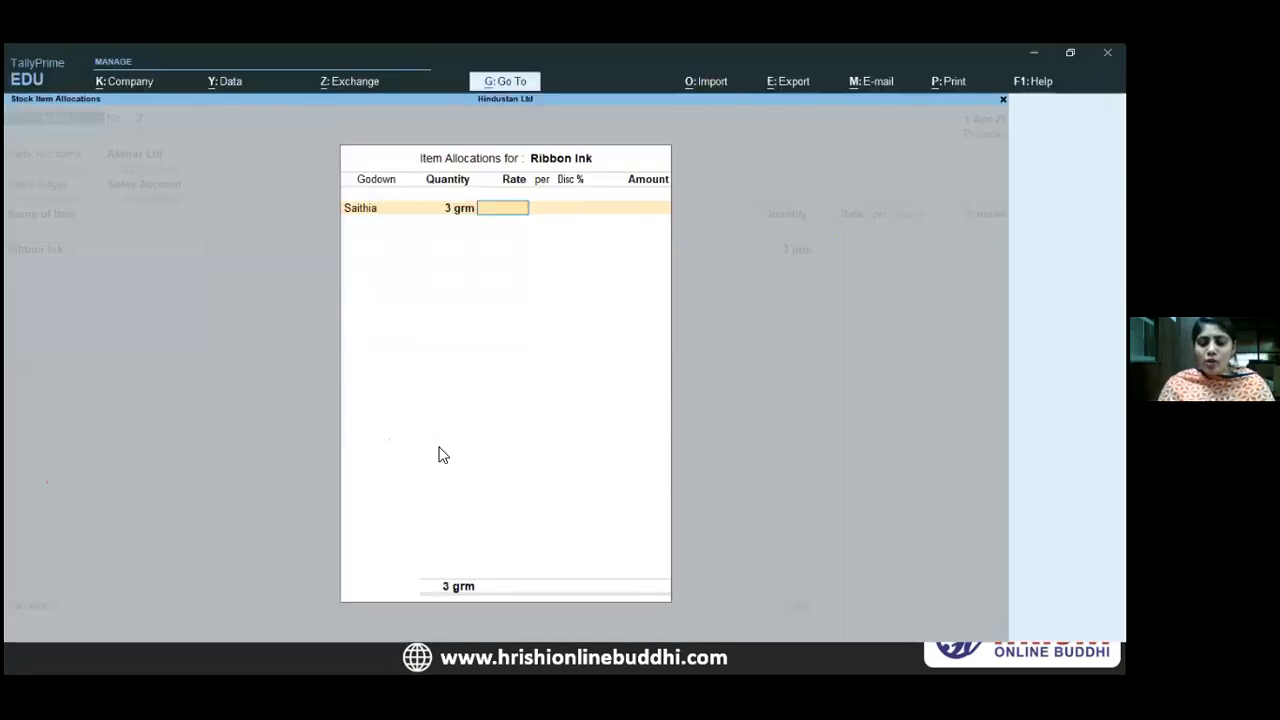
- Set the Ribbon Ink rate to 2,500 per grm with a 2% discount and complete its godown allocation
{"action": "type", "text": "2500"}
{"action": "key", "text": "Return"}
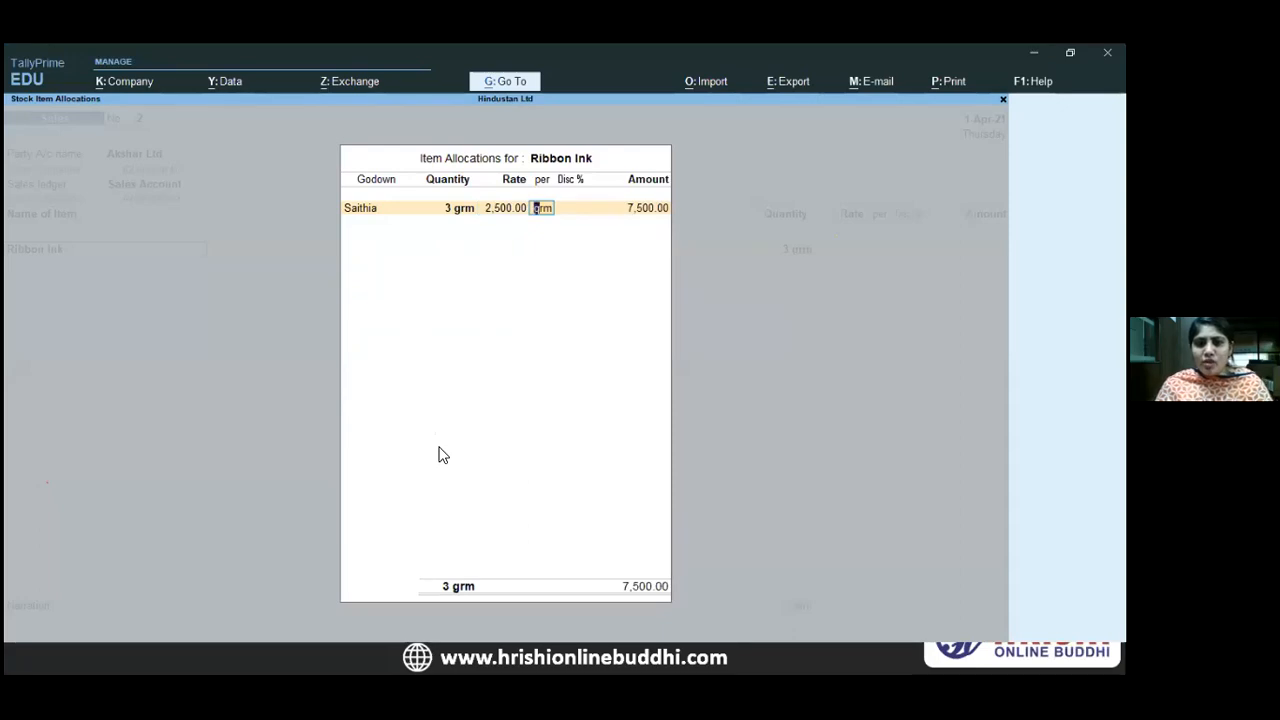
{"action": "key", "text": "Return"}
{"action": "type", "text": "2"}
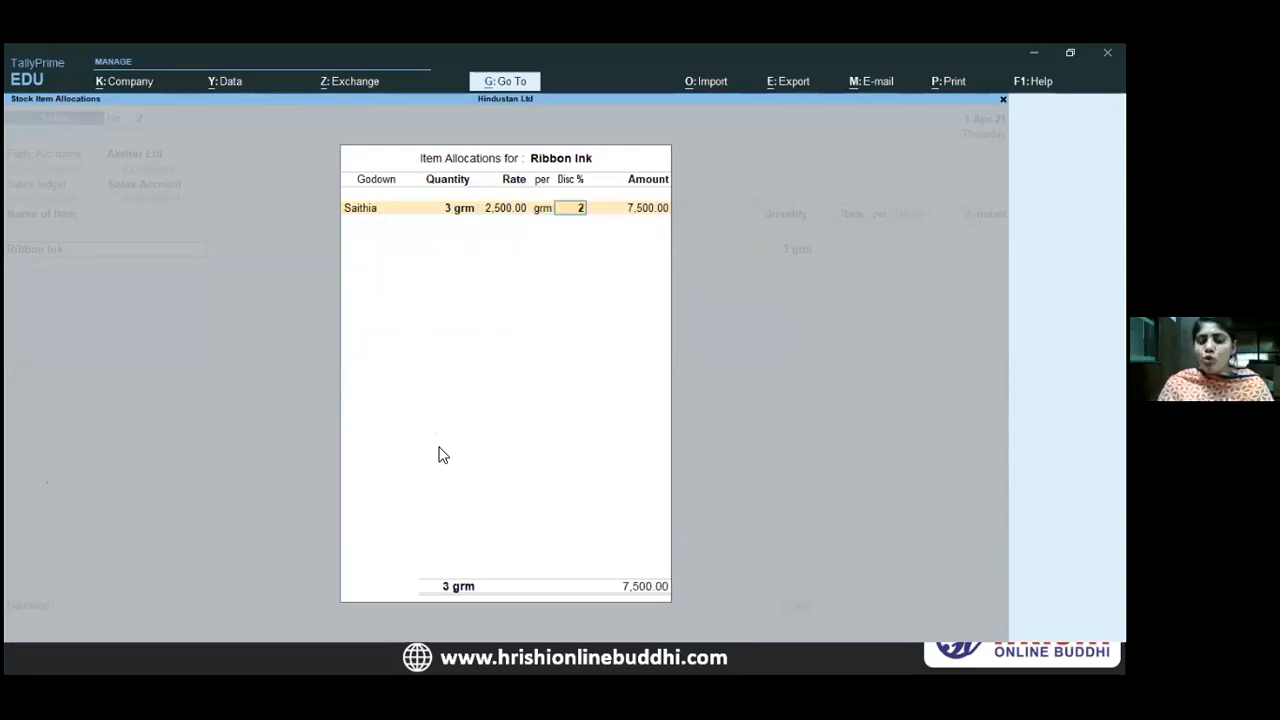
{"action": "key", "text": "Return"}
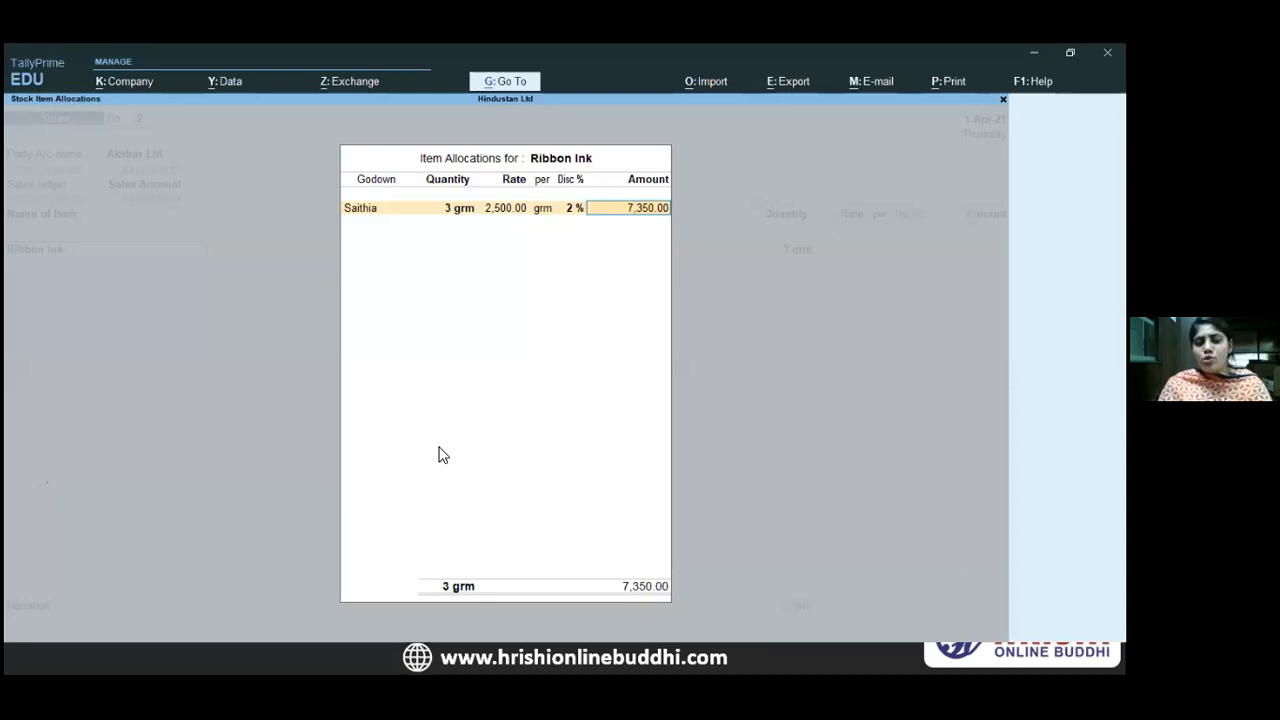
{"action": "key", "text": "Return"}
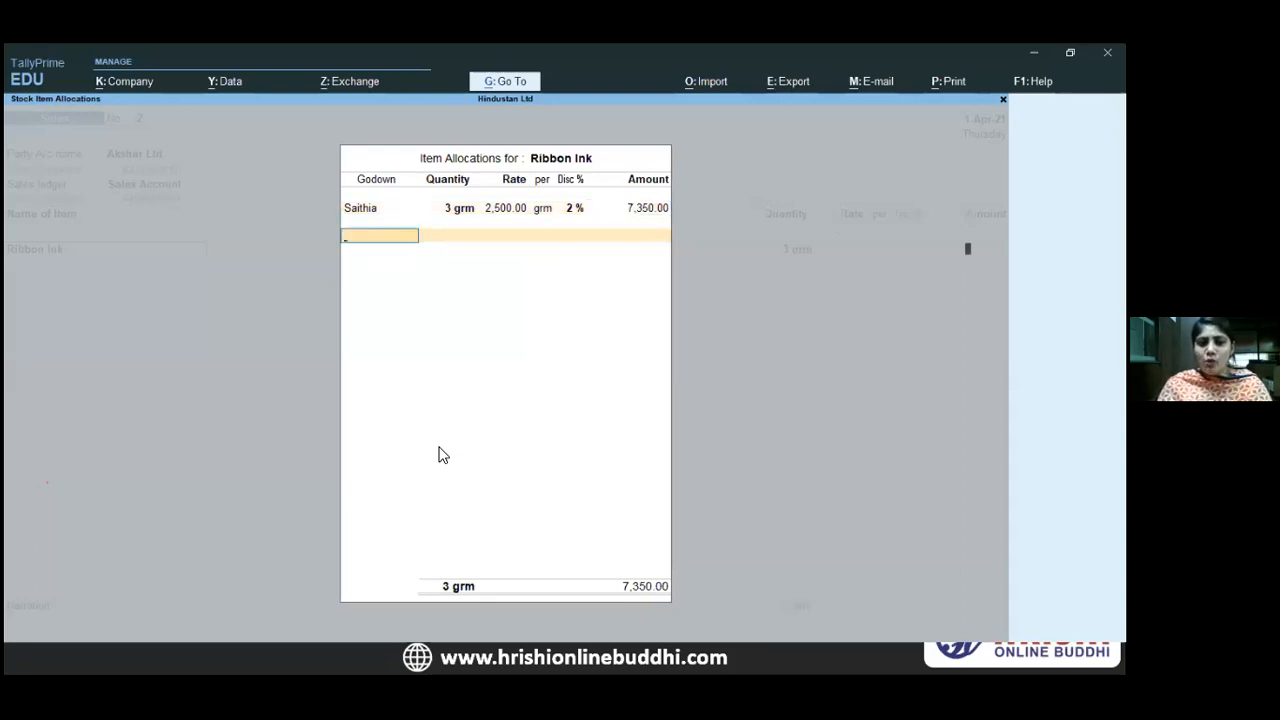
{"action": "key", "text": "Return"}
{"action": "key", "text": "Return"}
- Check the second item on the slides and add 4 pcs of Picture Tube from the Malda godown
{"action": "key", "text": "alt+Tab"}
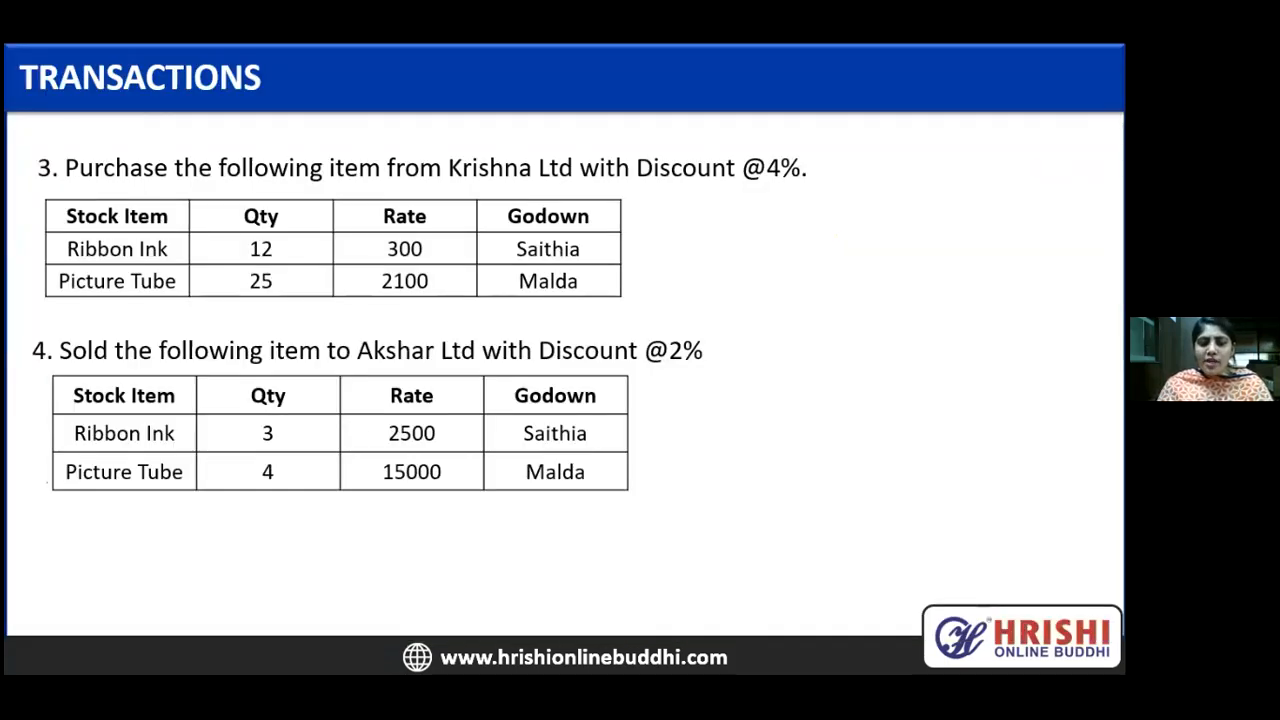
{"action": "key", "text": "alt+Tab"}
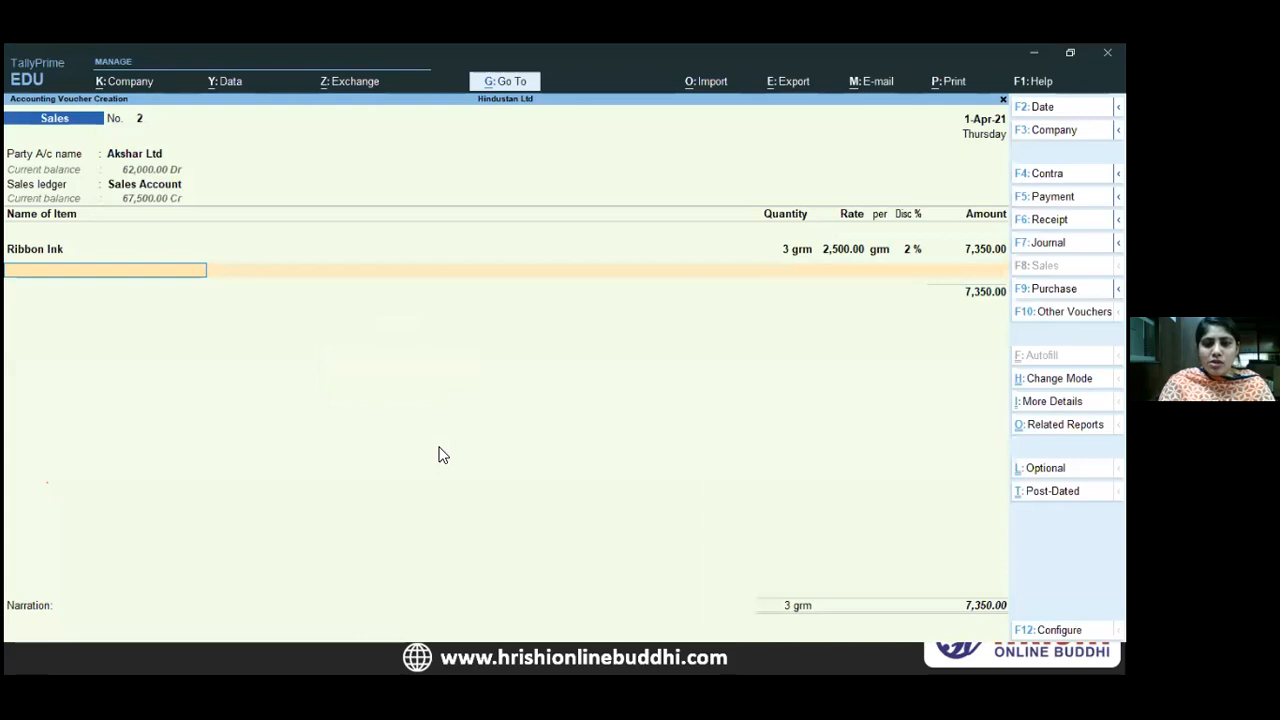
{"action": "type", "text": "Pi"}
{"action": "key", "text": "Return"}
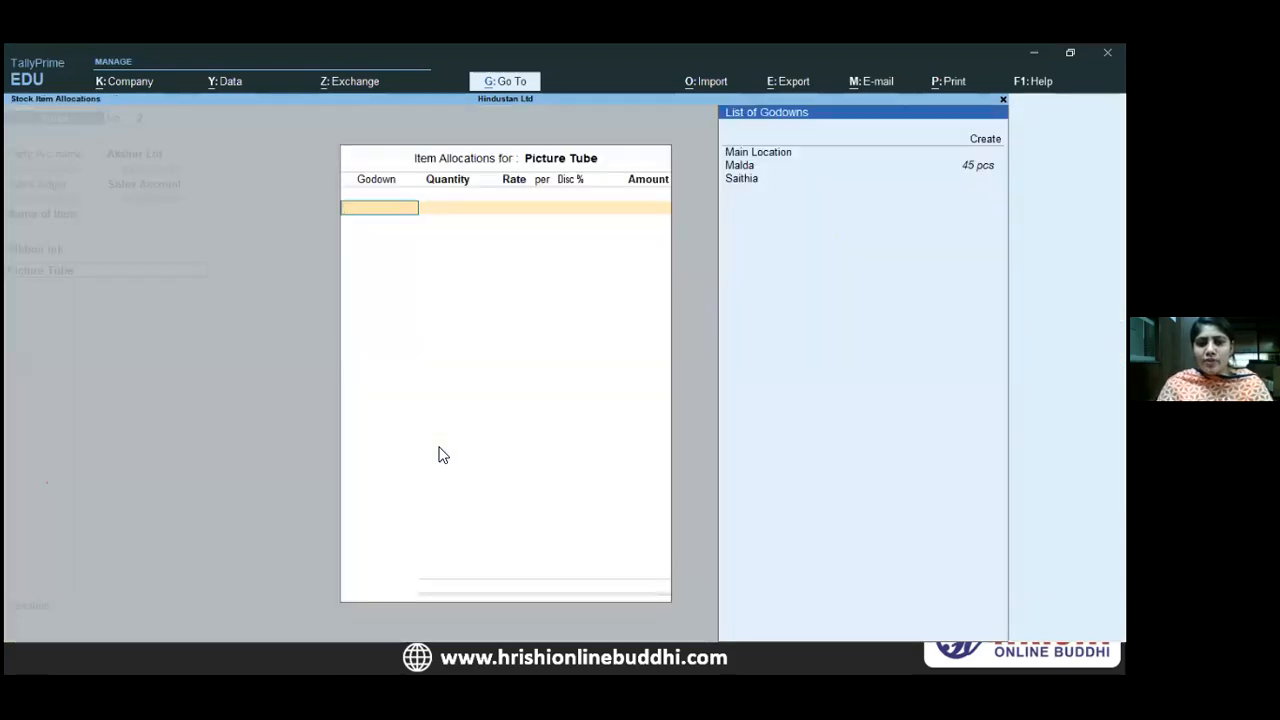
{"action": "key", "text": "Down"}
{"action": "key", "text": "Down"}
{"action": "key", "text": "Down"}
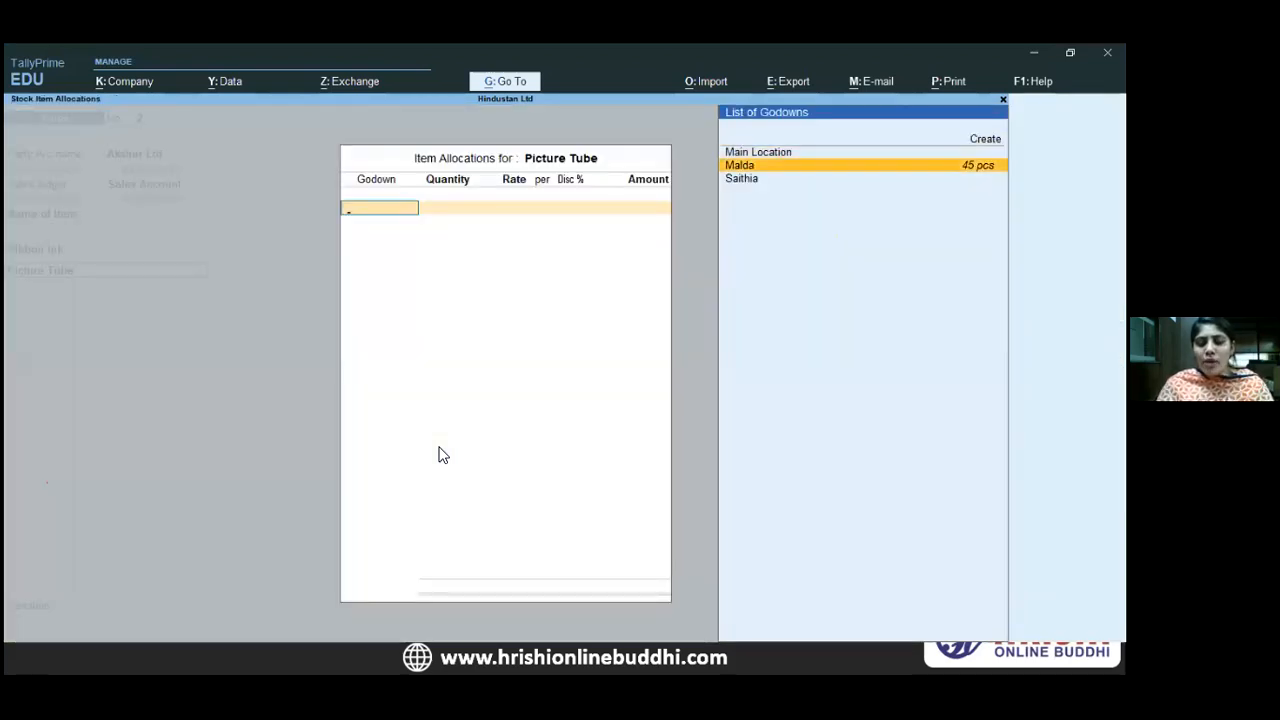
{"action": "key", "text": "Return"}
{"action": "type", "text": "4"}
{"action": "key", "text": "Return"}
- Set the Picture Tube rate to 15,000 per pcs with a 2% discount and complete its godown allocation
{"action": "type", "text": "15,000"}
{"action": "key", "text": "Return"}
{"action": "key", "text": "Return"}
{"action": "type", "text": "2"}
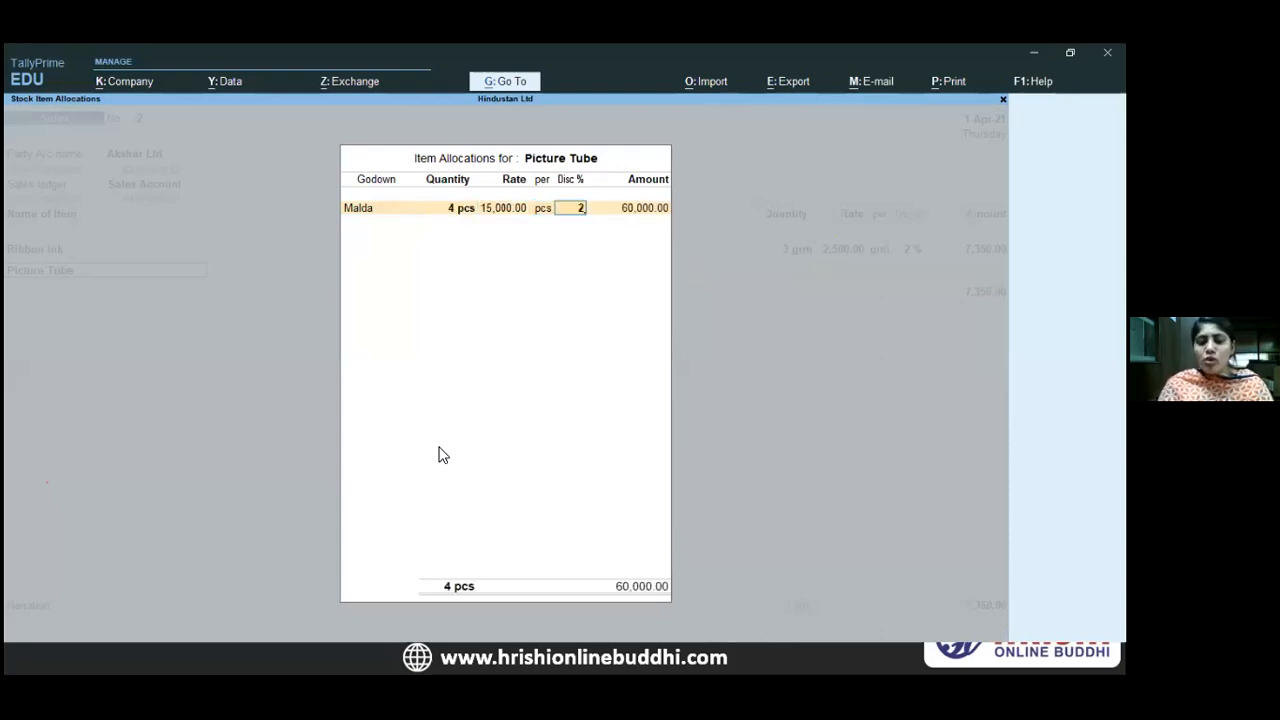
{"action": "key", "text": "Return"}
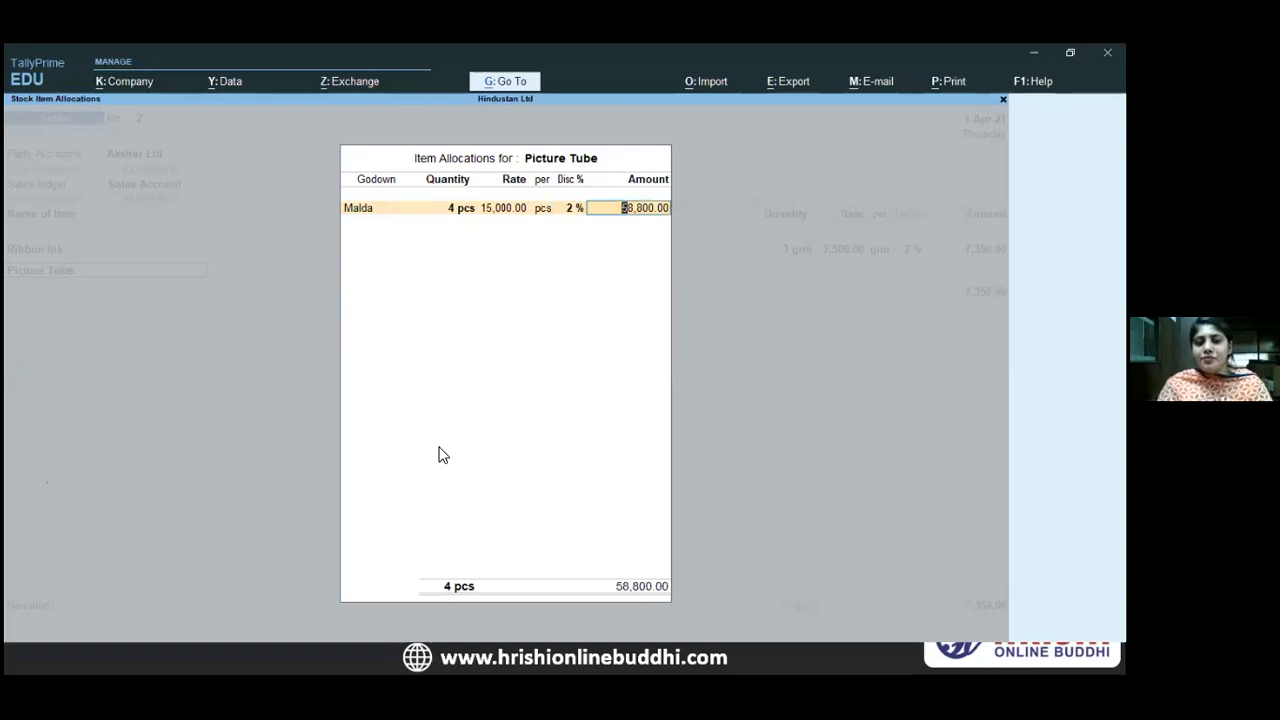
{"action": "key", "text": "Return"}
{"action": "key", "text": "Return"}
{"action": "key", "text": "Return"}
- End the item list and assign the full Akshar Ltd amount to a new bill reference named HL/002
{"action": "key", "text": "Return"}
{"action": "key", "text": "Return"}
{"action": "key", "text": "Return"}
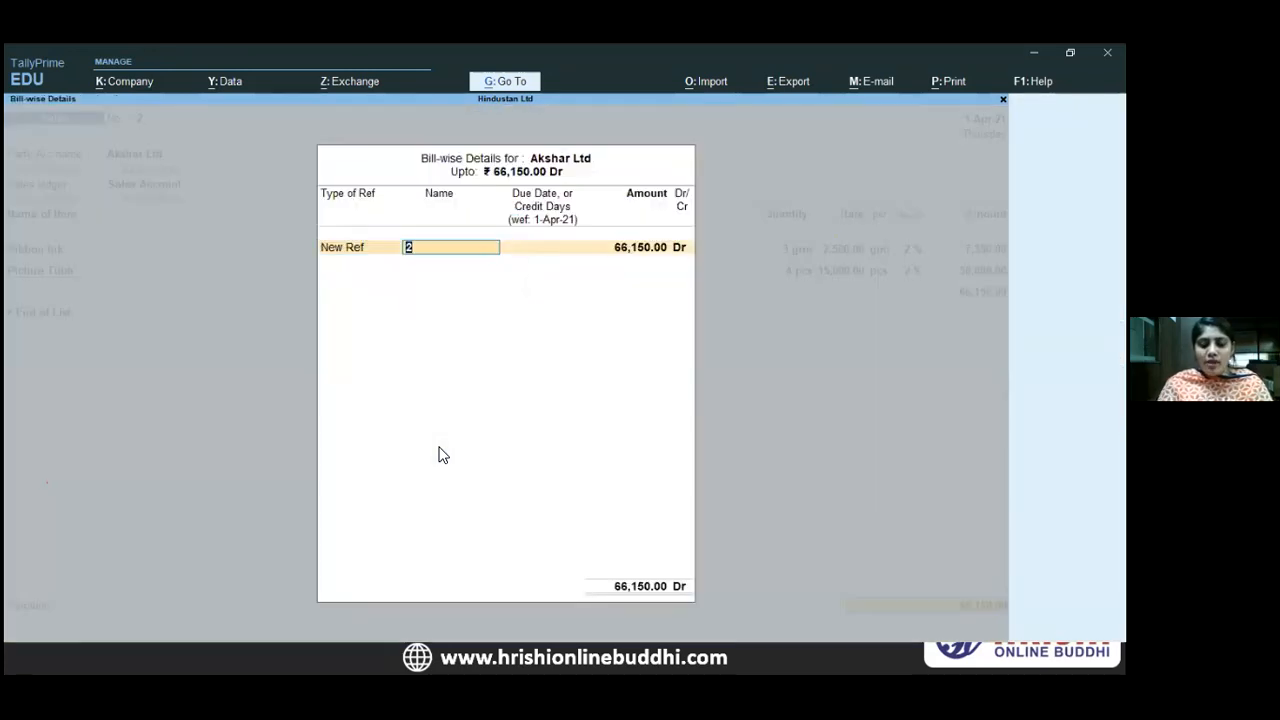
{"action": "type", "text": "H"}
{"action": "type", "text": "I"}
{"action": "key", "text": "BackSpace"}
{"action": "type", "text": "L/002"}
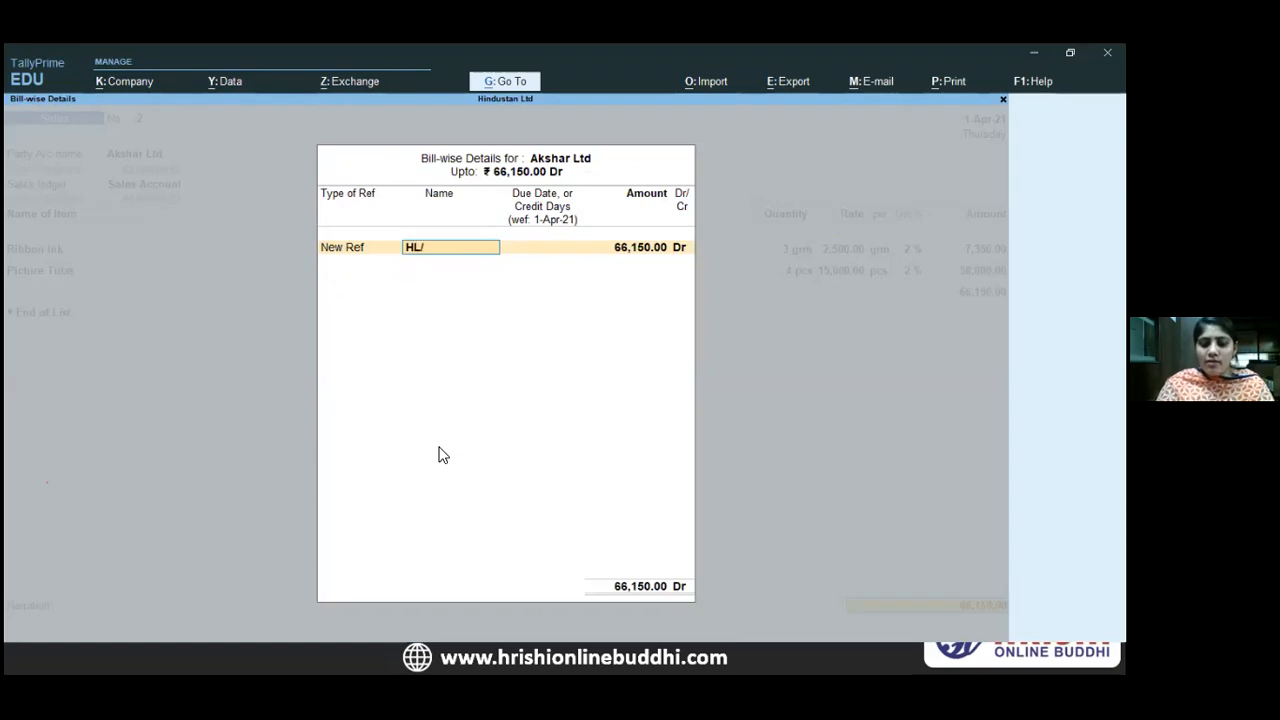
{"action": "key", "text": "Return"}
{"action": "key", "text": "Return"}
{"action": "key", "text": "Return"}
{"action": "key", "text": "Return"}
{"action": "key", "text": "Return"}
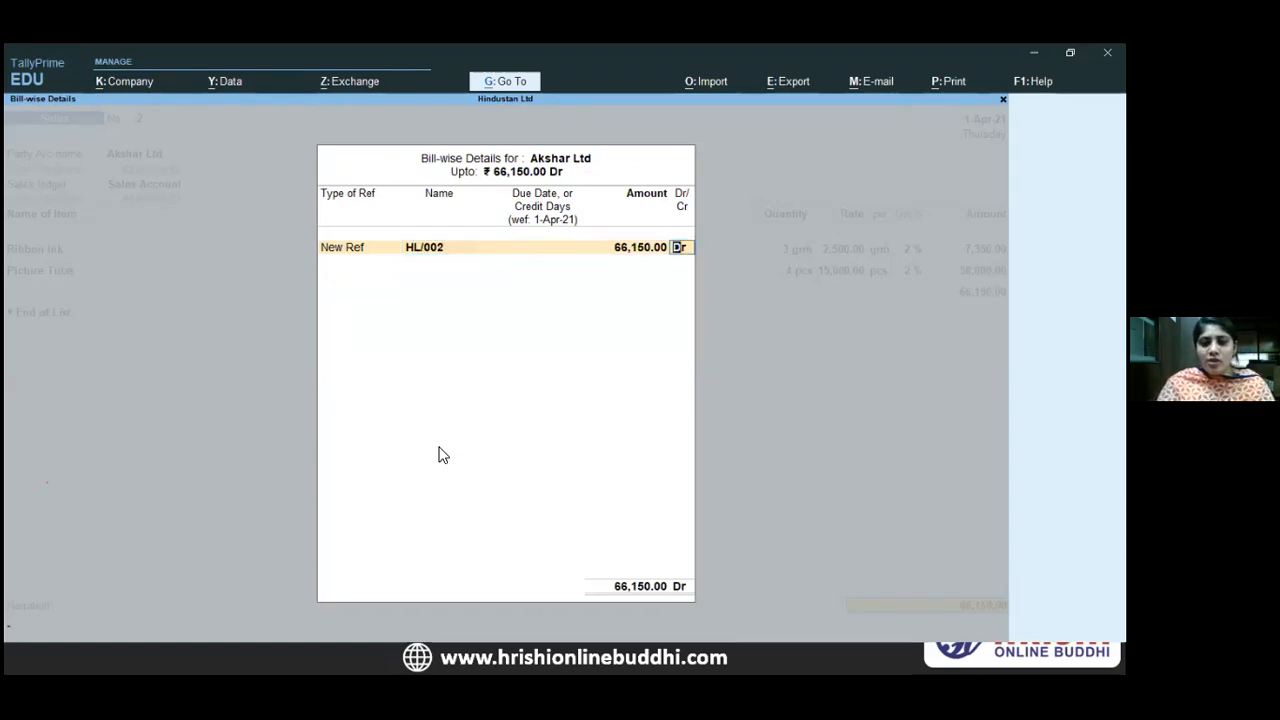
{"action": "key", "text": "Escape"}
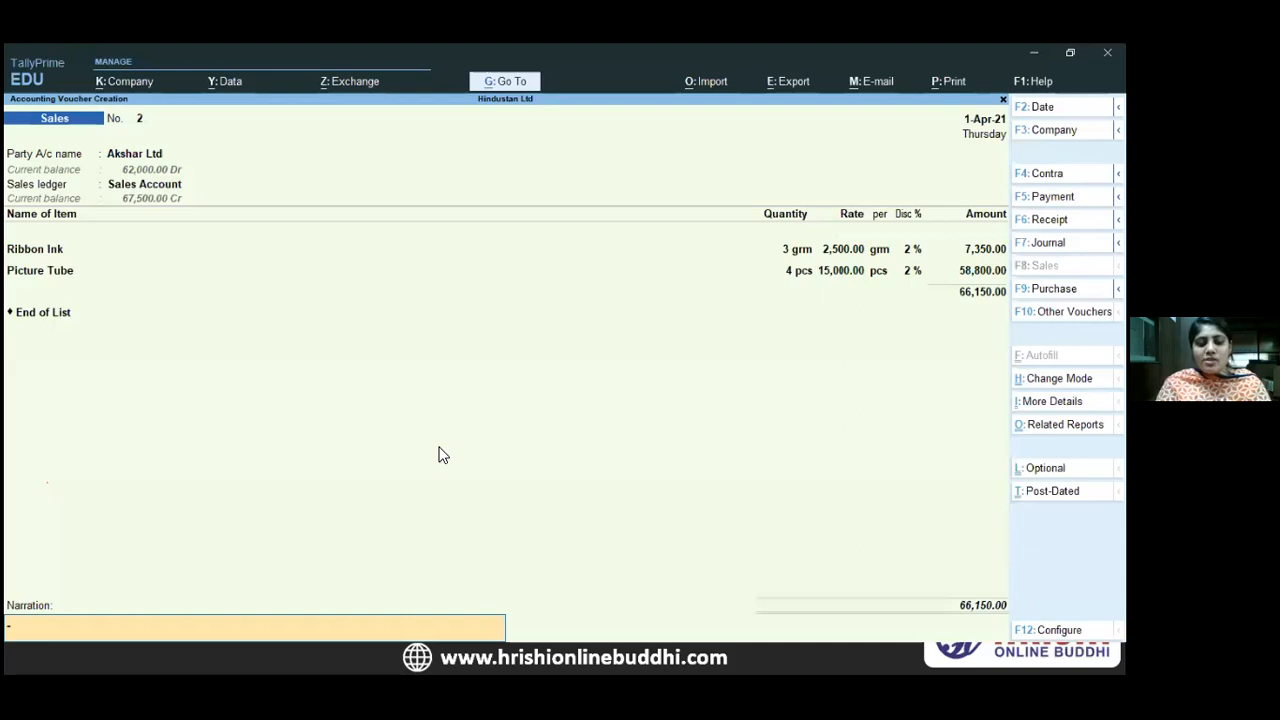
- Add the narration BEING GOODS SOLD ON CREDIT and save the sales voucher
{"action": "type", "text": "BEING GOODS SOLD ON CREDIT."}
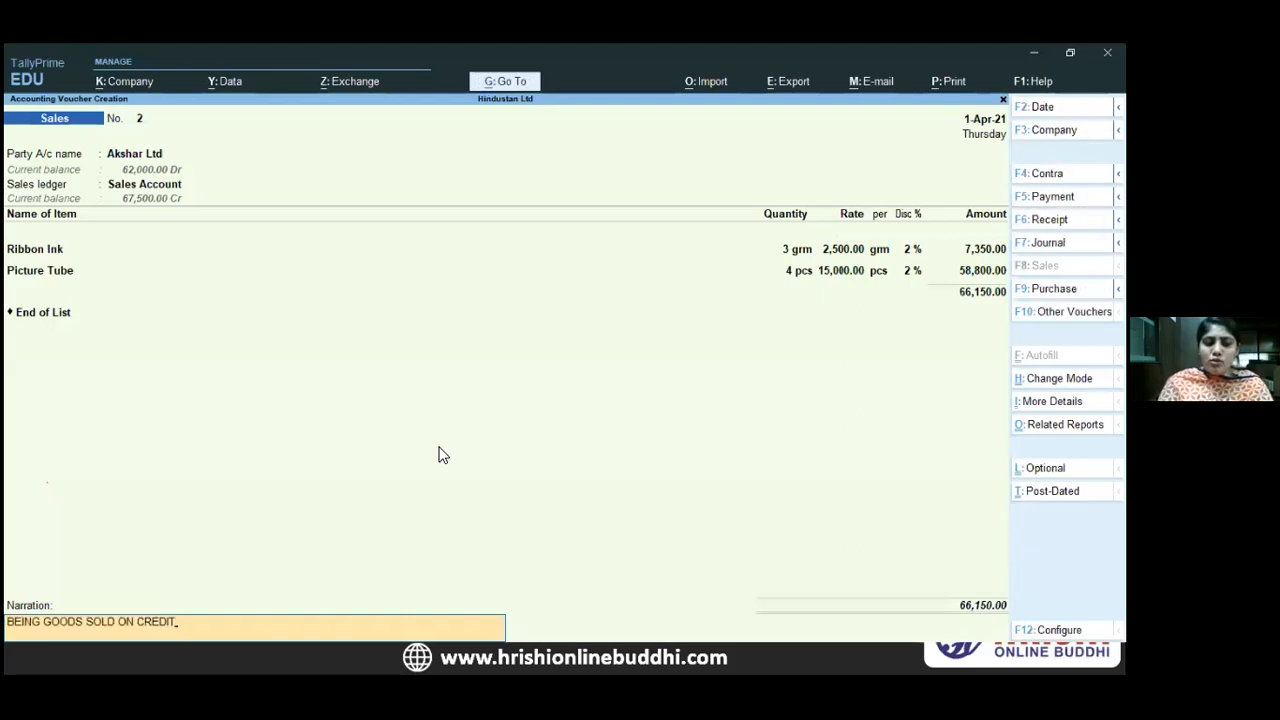
{"action": "key", "text": "Return"}
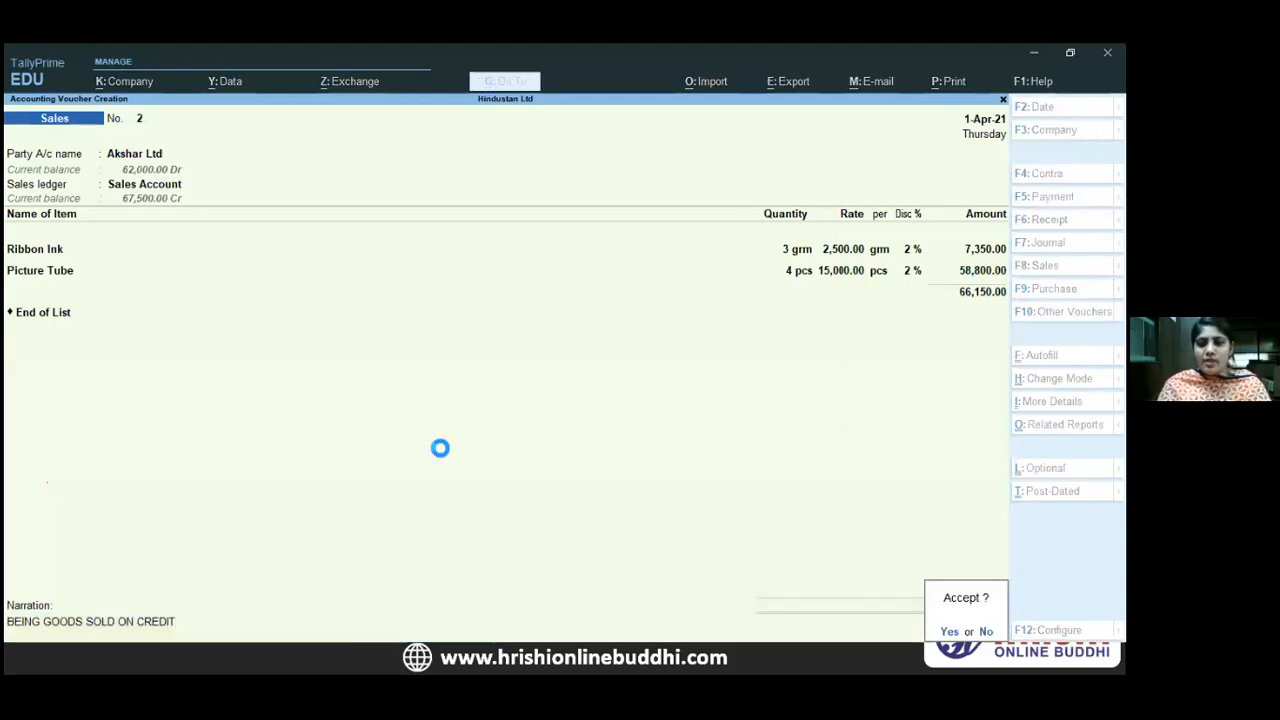
{"action": "key", "text": "Return"}
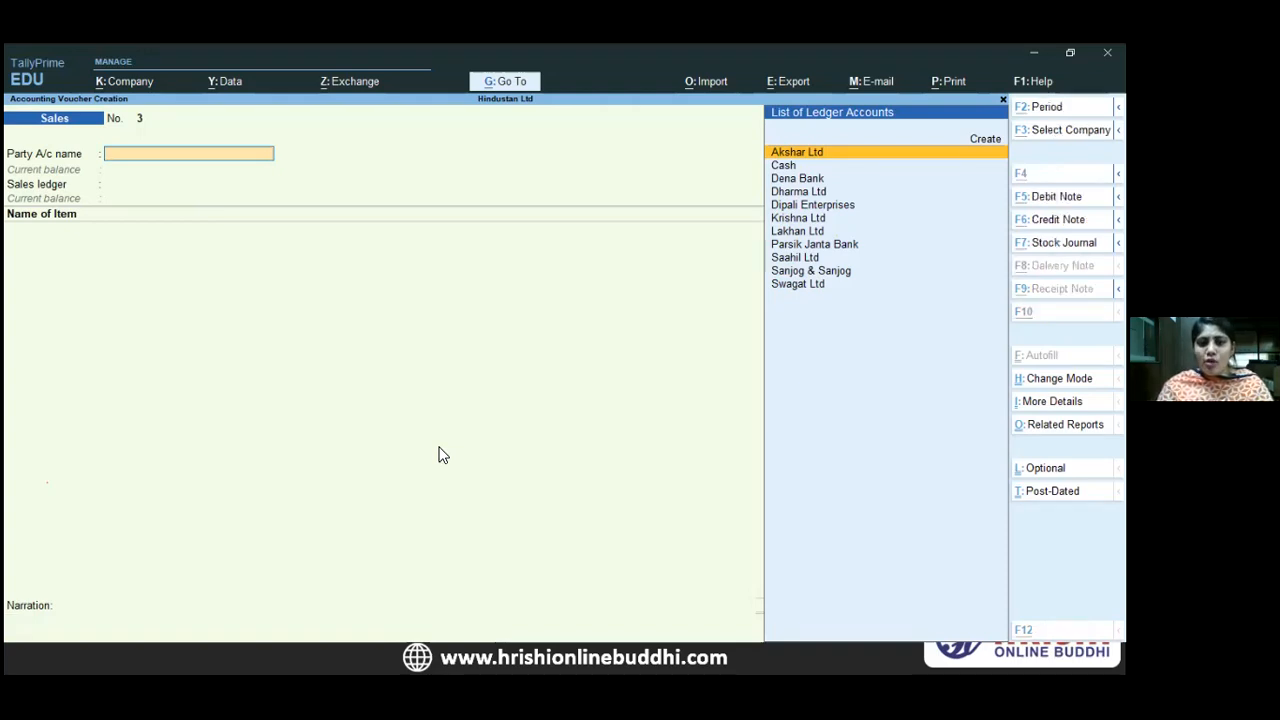
- Switch to the slides and advance to transaction 5 to read its details
{"action": "key", "text": "alt+Tab"}
{"action": "key", "text": "Right"}
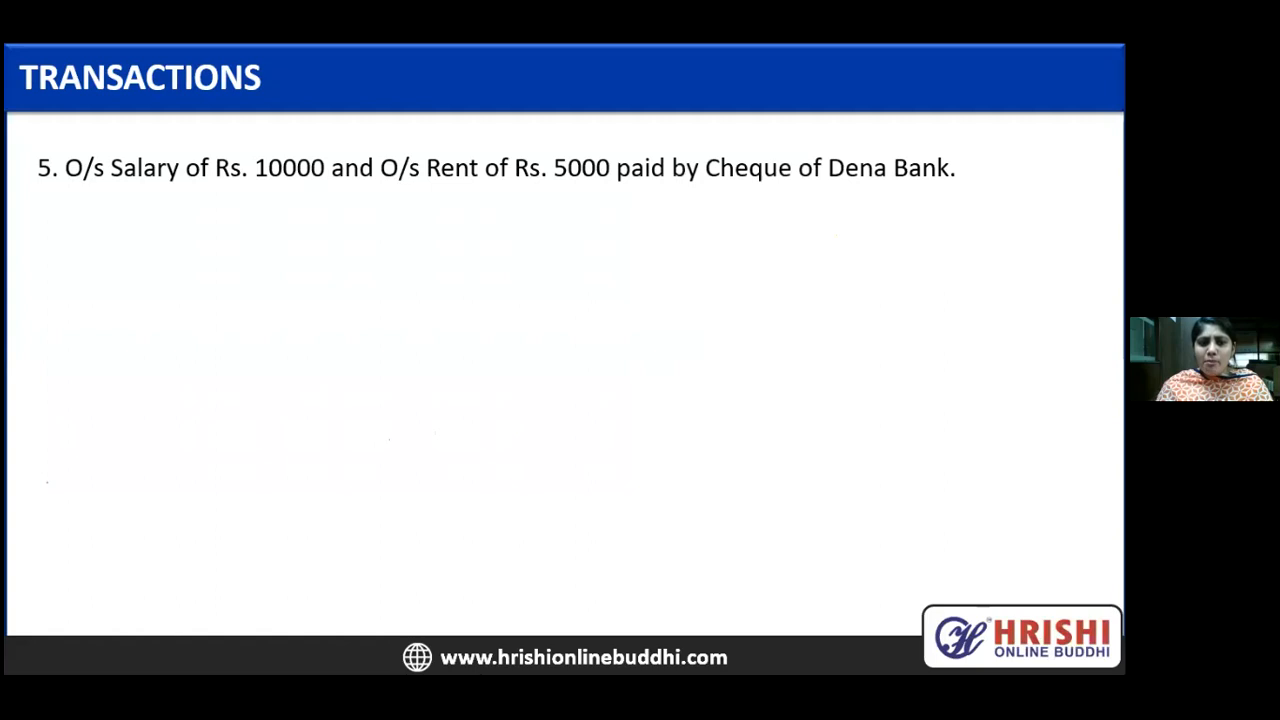
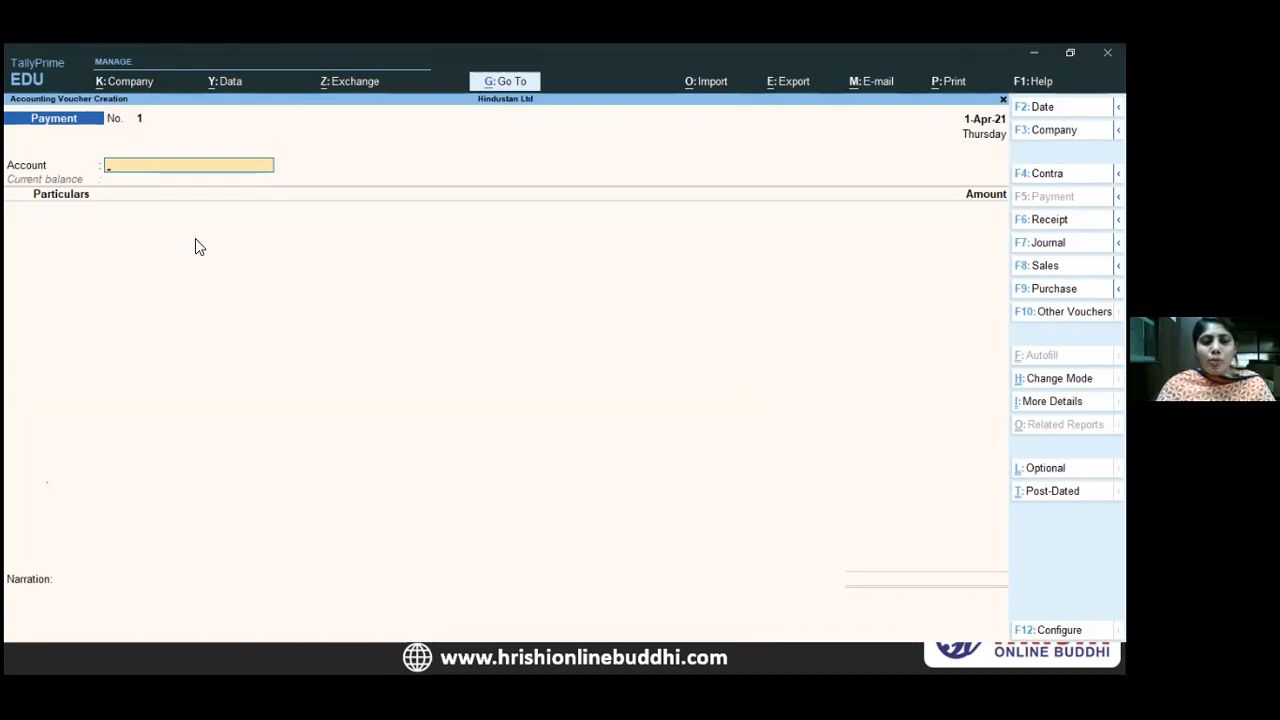
- Open the payment voucher configuration and set Show more configurations to Yes
{"action": "key", "text": "F12"}
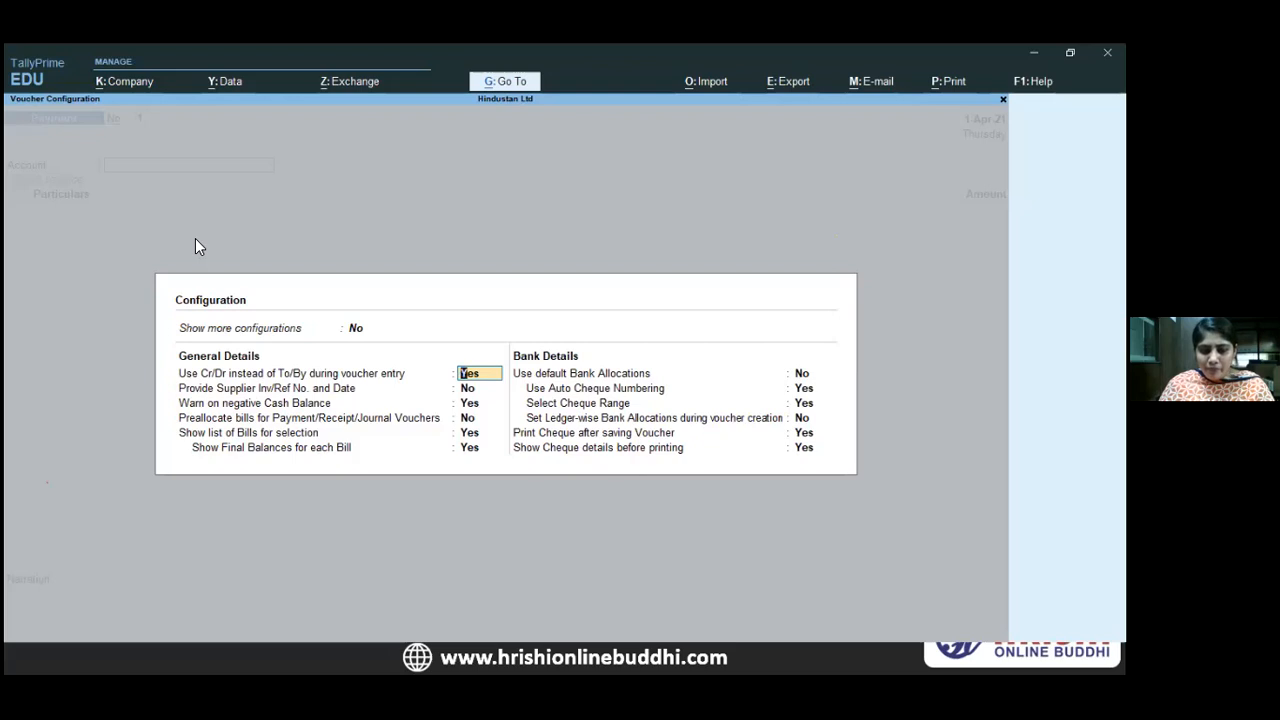
{"action": "key", "text": "Return"}
{"action": "key", "text": "Return"}
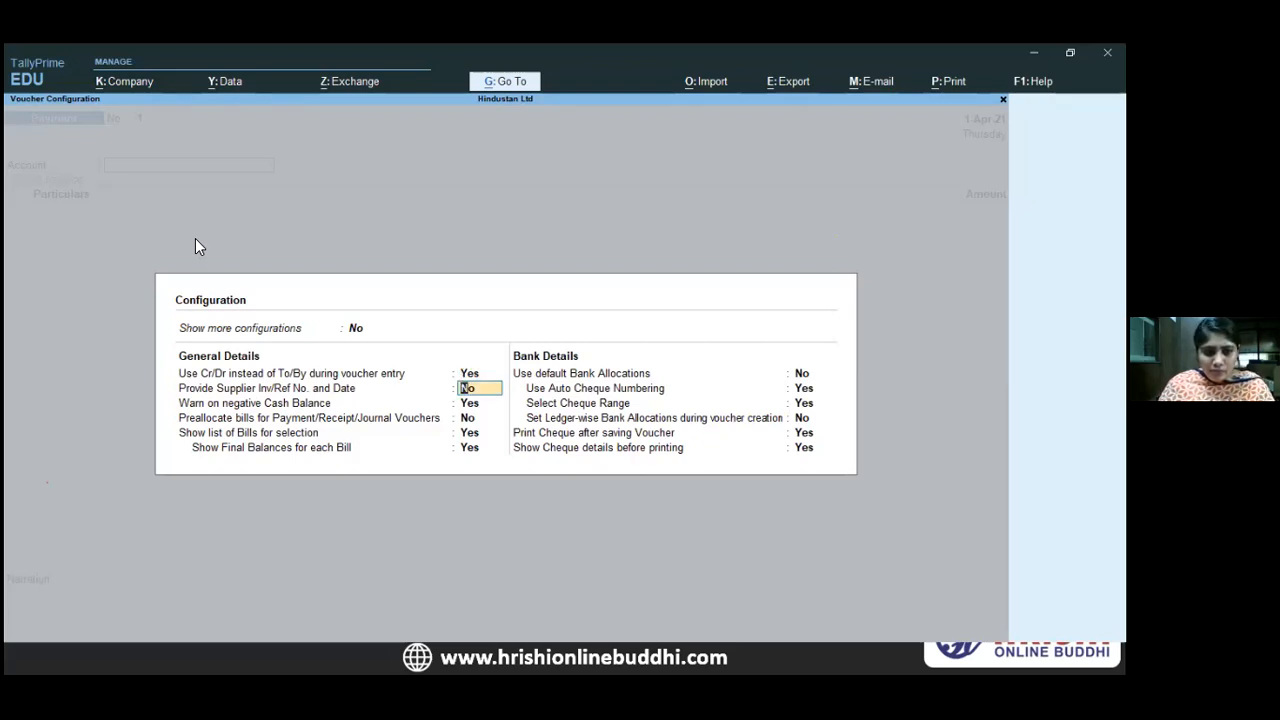
{"action": "key", "text": "Return"}
{"action": "key", "text": "Up"}
{"action": "key", "text": "Up"}
{"action": "key", "text": "Up"}
{"action": "key", "text": "Up"}
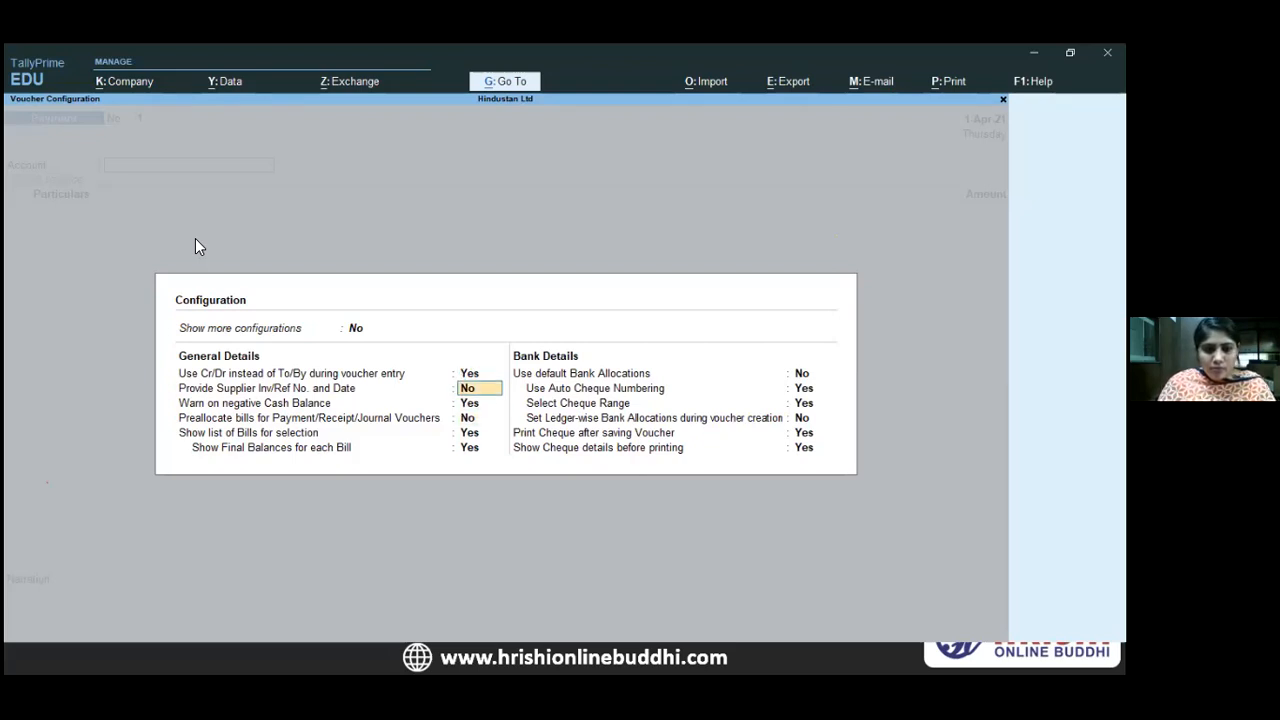
{"action": "key", "text": "y"}
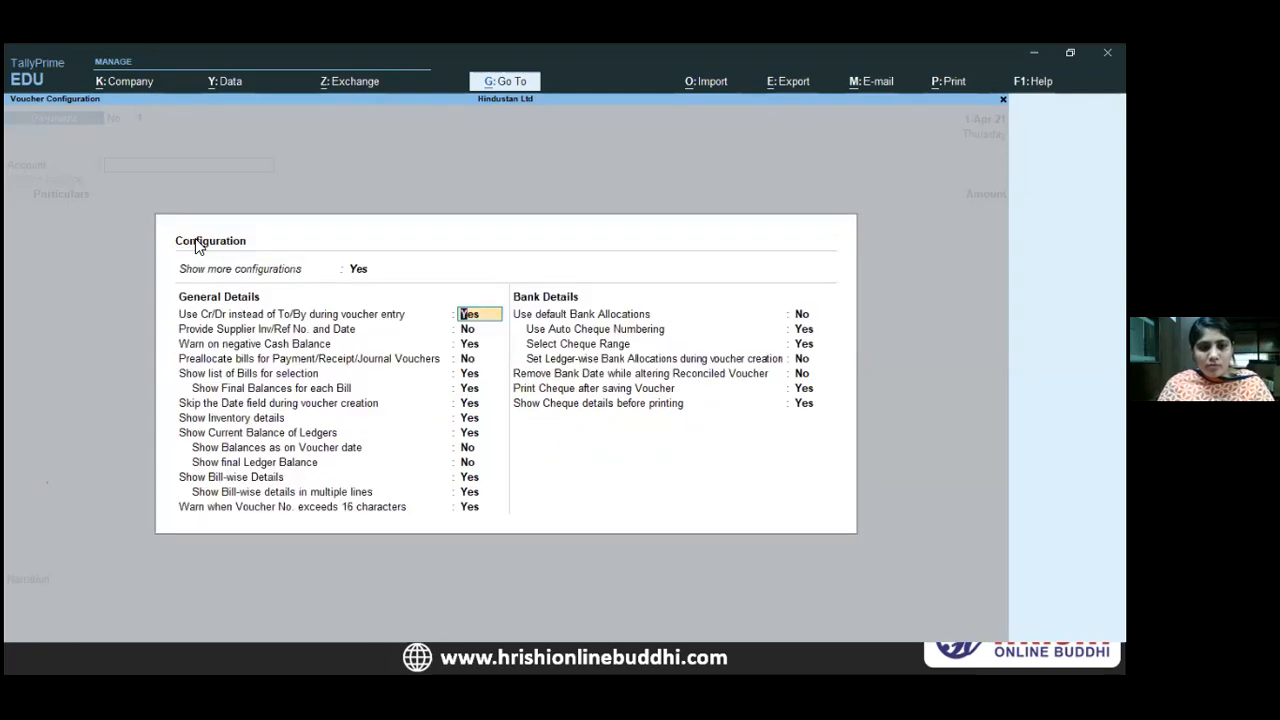
- Review the General Details and Bank Details options in the payment voucher configuration
{"action": "key", "text": "Return"}
{"action": "key", "text": "Return"}
{"action": "key", "text": "Return"}
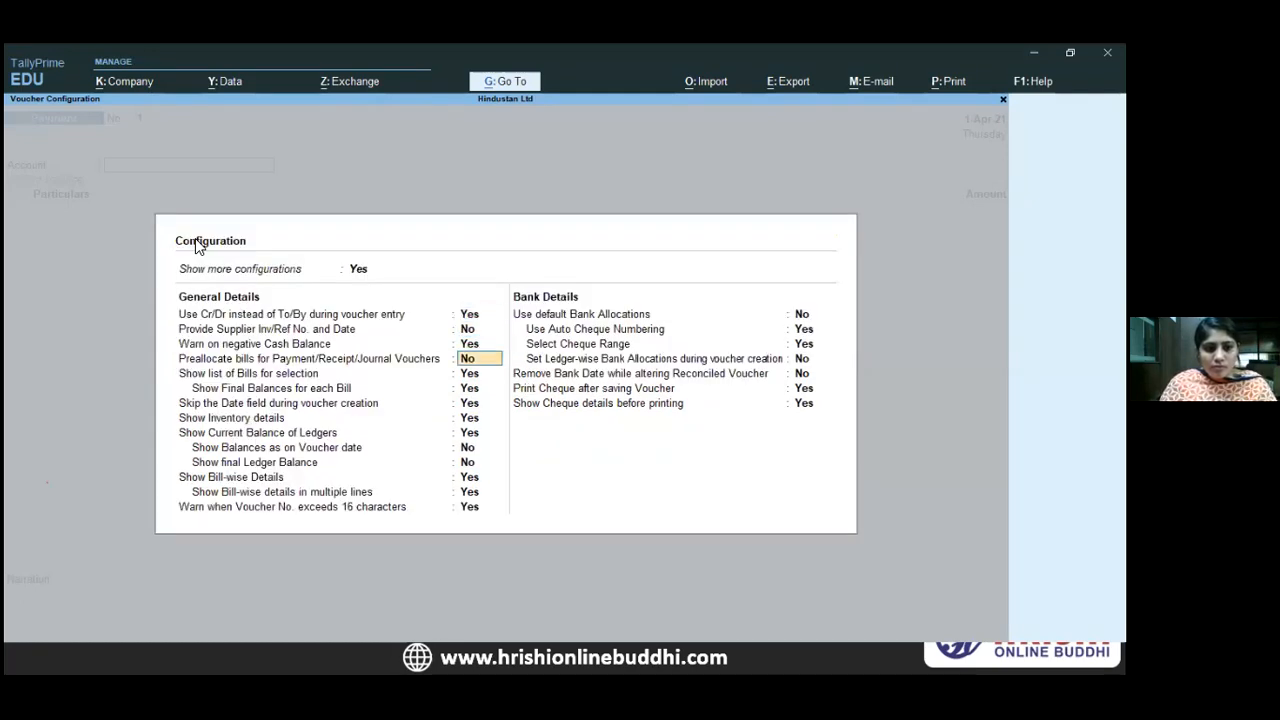
{"action": "key", "text": "Return"}
{"action": "key", "text": "Return"}
{"action": "key", "text": "Return"}
{"action": "key", "text": "Return"}
{"action": "key", "text": "Return"}
{"action": "key", "text": "Return"}
{"action": "key", "text": "Return"}
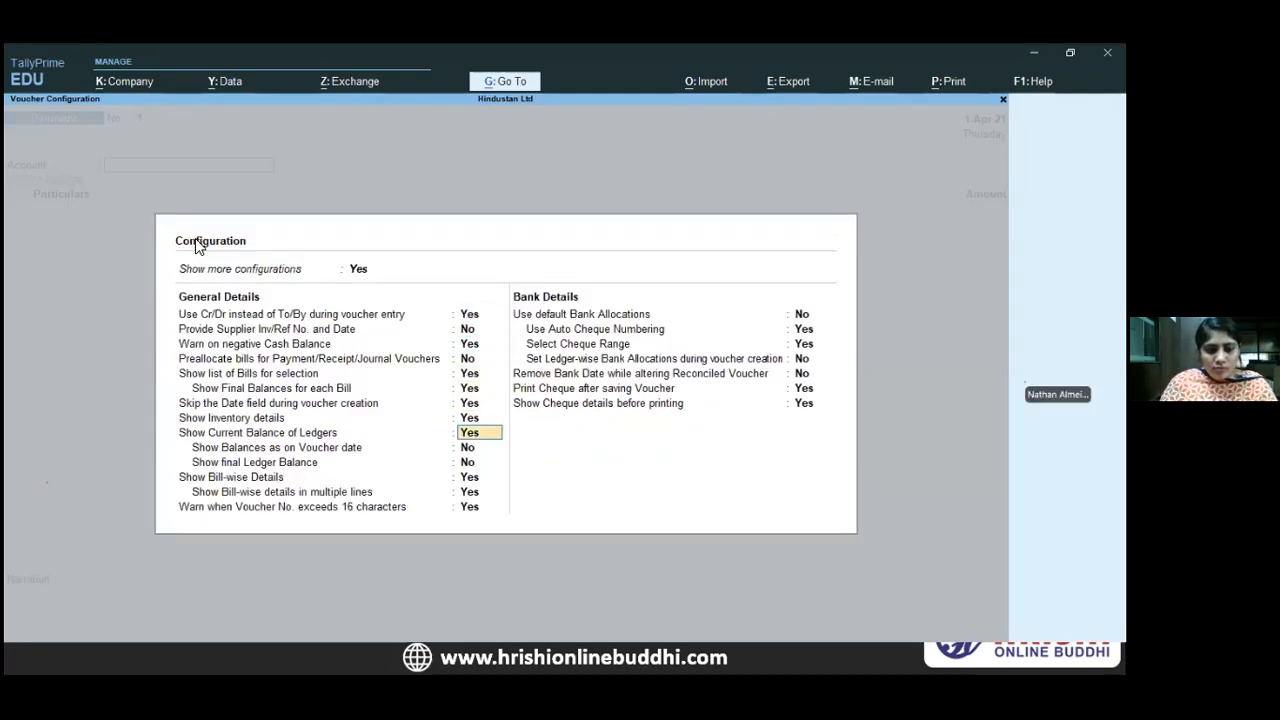
{"action": "key", "text": "Return"}
{"action": "key", "text": "Return"}
{"action": "key", "text": "Return"}
{"action": "key", "text": "Return"}
{"action": "key", "text": "Return"}
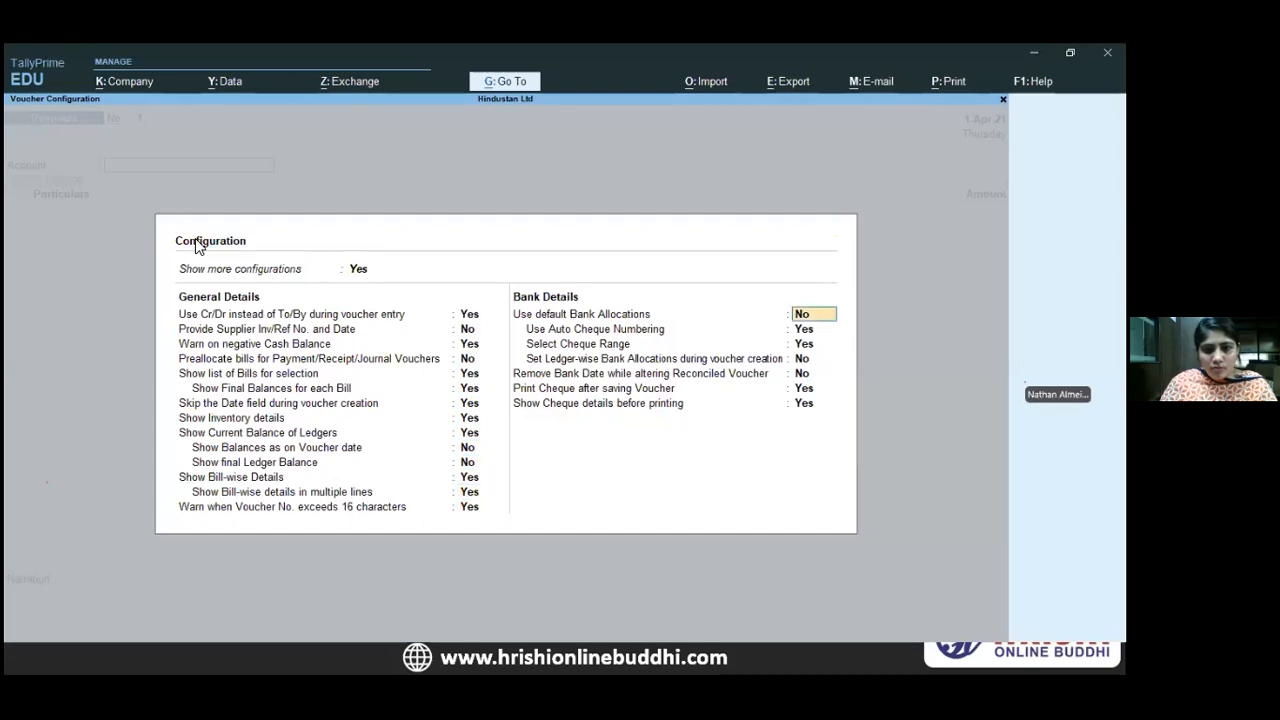
{"action": "key", "text": "Return"}
{"action": "key", "text": "Return"}
{"action": "key", "text": "Up"}
{"action": "key", "text": "Up"}
{"action": "key", "text": "Up"}
{"action": "key", "text": "Up"}
{"action": "key", "text": "Up"}
{"action": "key", "text": "Up"}
{"action": "key", "text": "Up"}
{"action": "key", "text": "Up"}
{"action": "key", "text": "Up"}
{"action": "key", "text": "Up"}
{"action": "key", "text": "Up"}
{"action": "key", "text": "Up"}
{"action": "key", "text": "Up"}
{"action": "key", "text": "Up"}
{"action": "key", "text": "Up"}
{"action": "key", "text": "Up"}
{"action": "key", "text": "Up"}
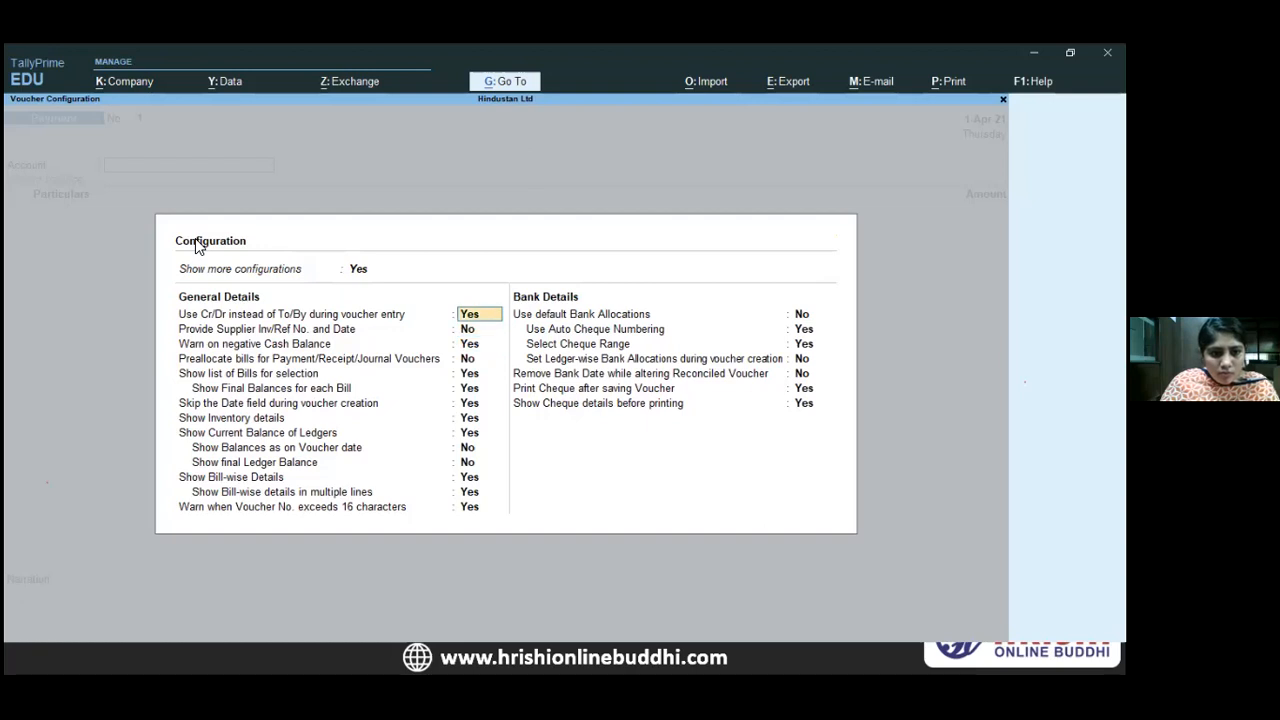
- Review the general options again as far as the bill balance settings and leave the voucher configuration
{"action": "key", "text": "Return"}
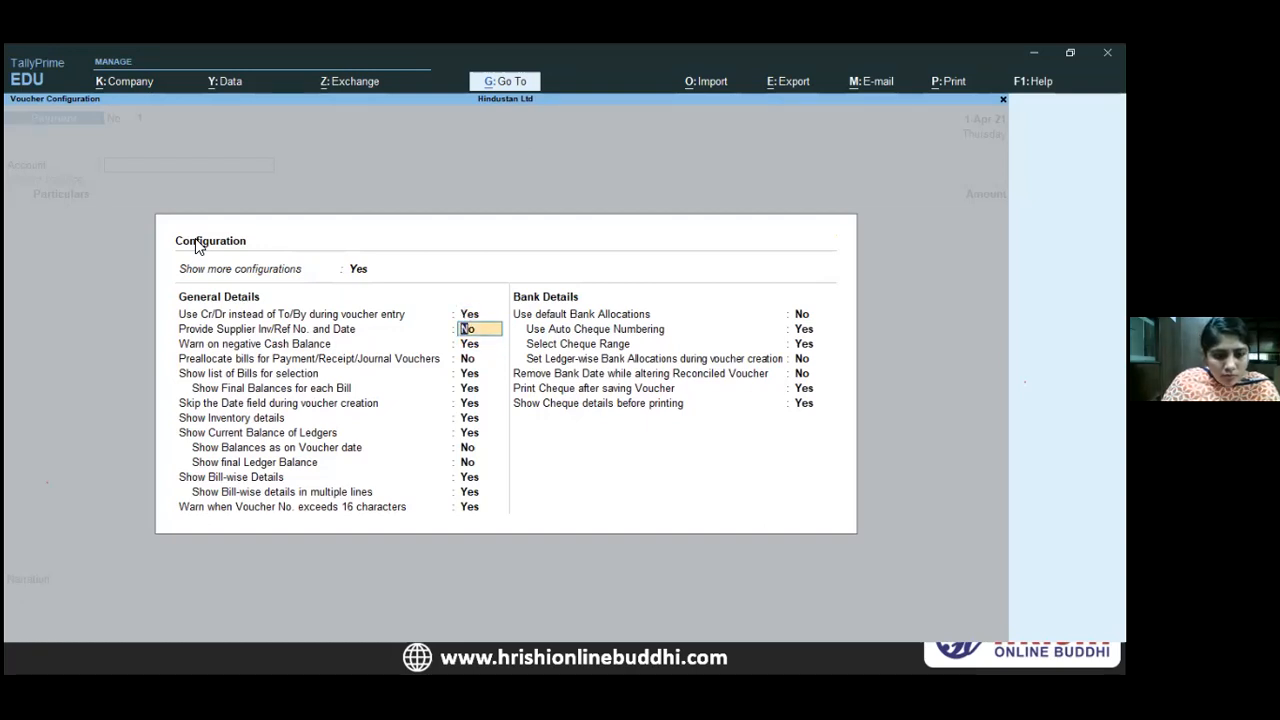
{"action": "key", "text": "Return"}
{"action": "key", "text": "Return"}
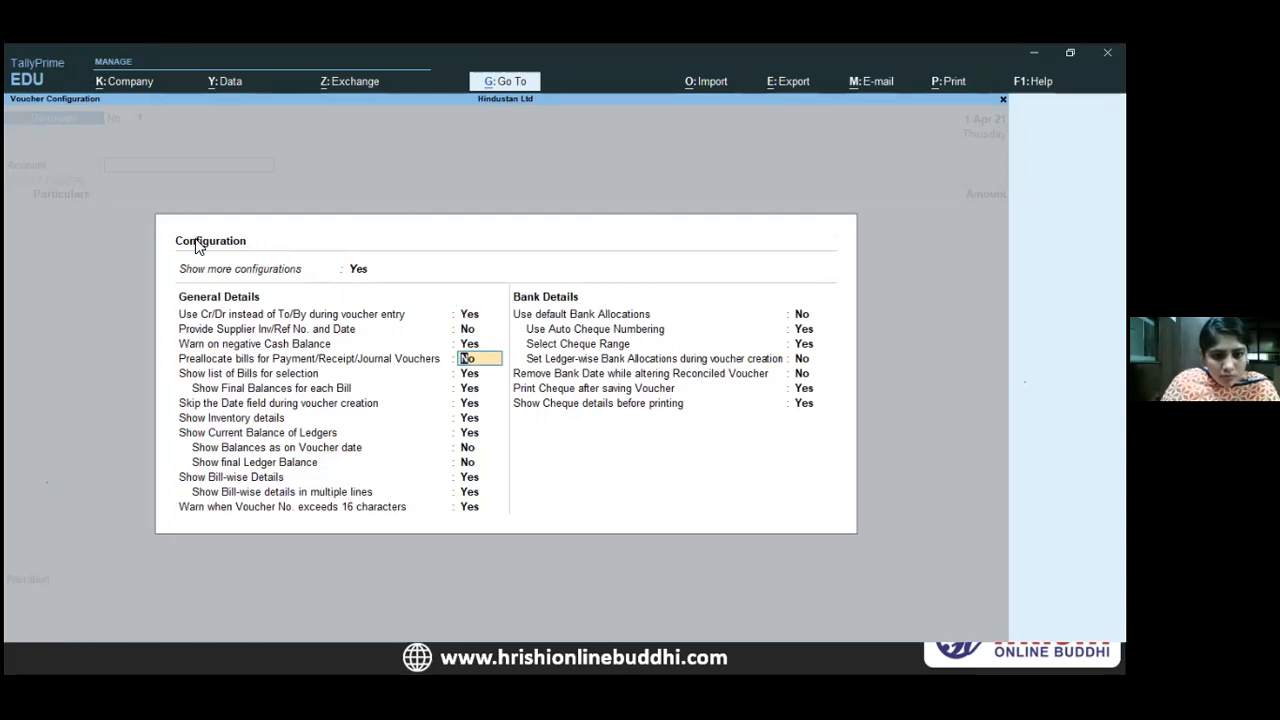
{"action": "key", "text": "Return"}
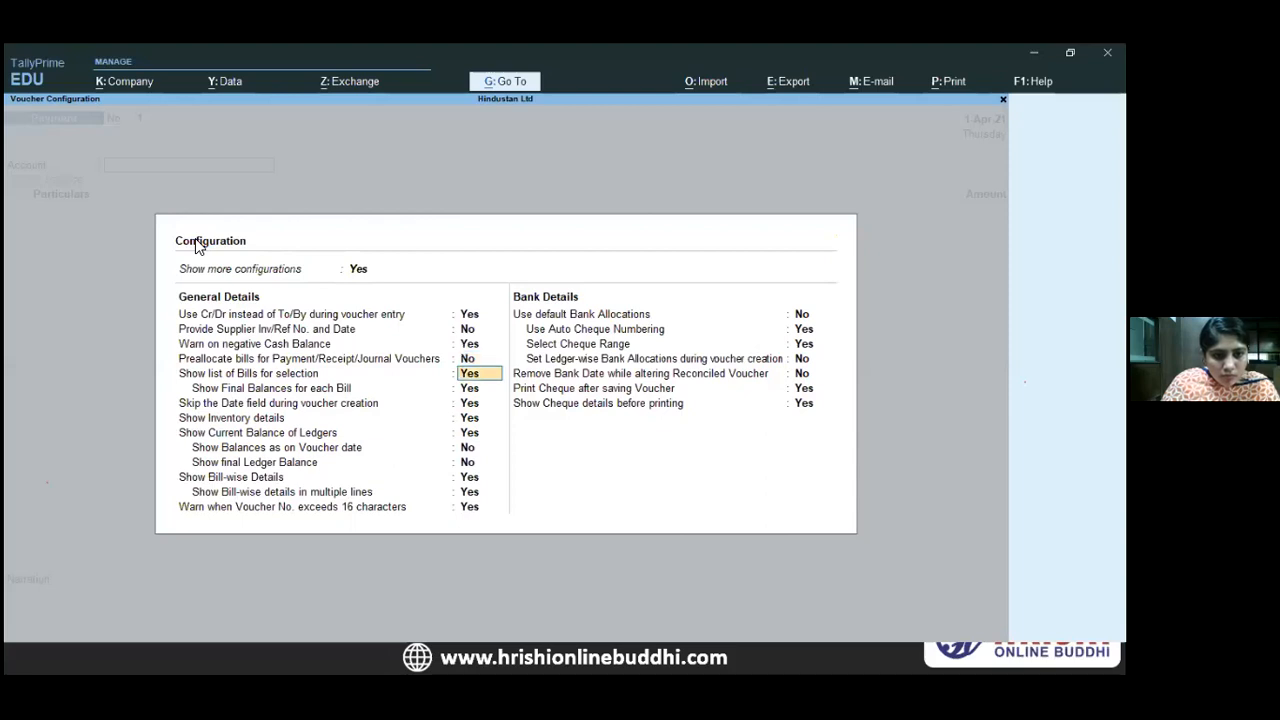
{"action": "key", "text": "Return"}
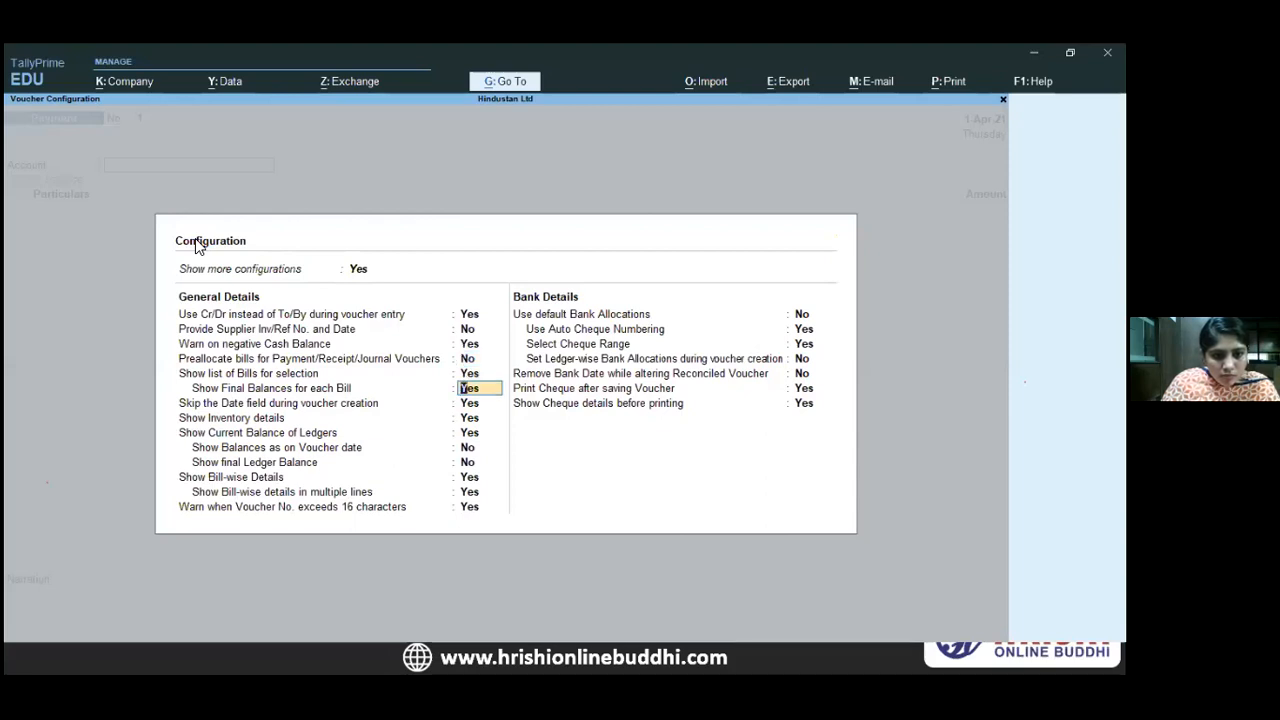
{"action": "key", "text": "Return"}
{"action": "key", "text": "Escape"}
{"action": "key", "text": "Escape"}
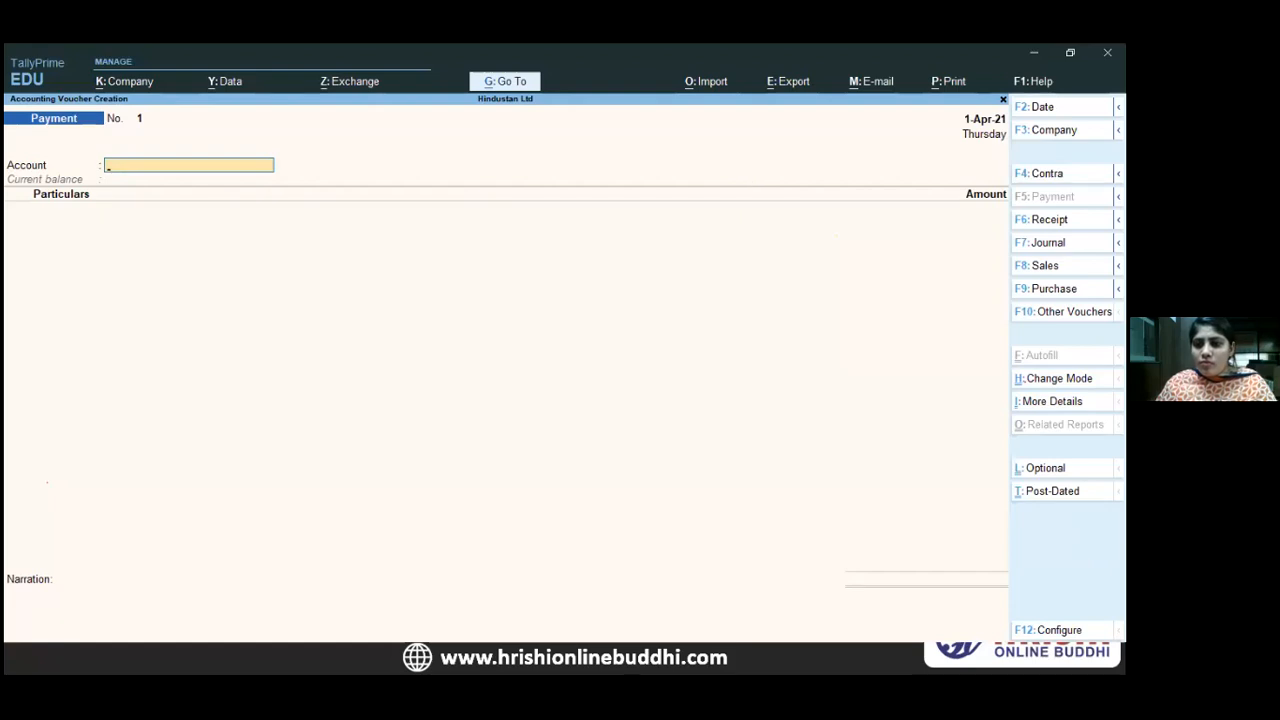
- Set Use Cr/Dr instead of To/By during voucher entry to No and save the payment voucher configuration
{"action": "mouse_move", "coordinate": [1118, 197]}
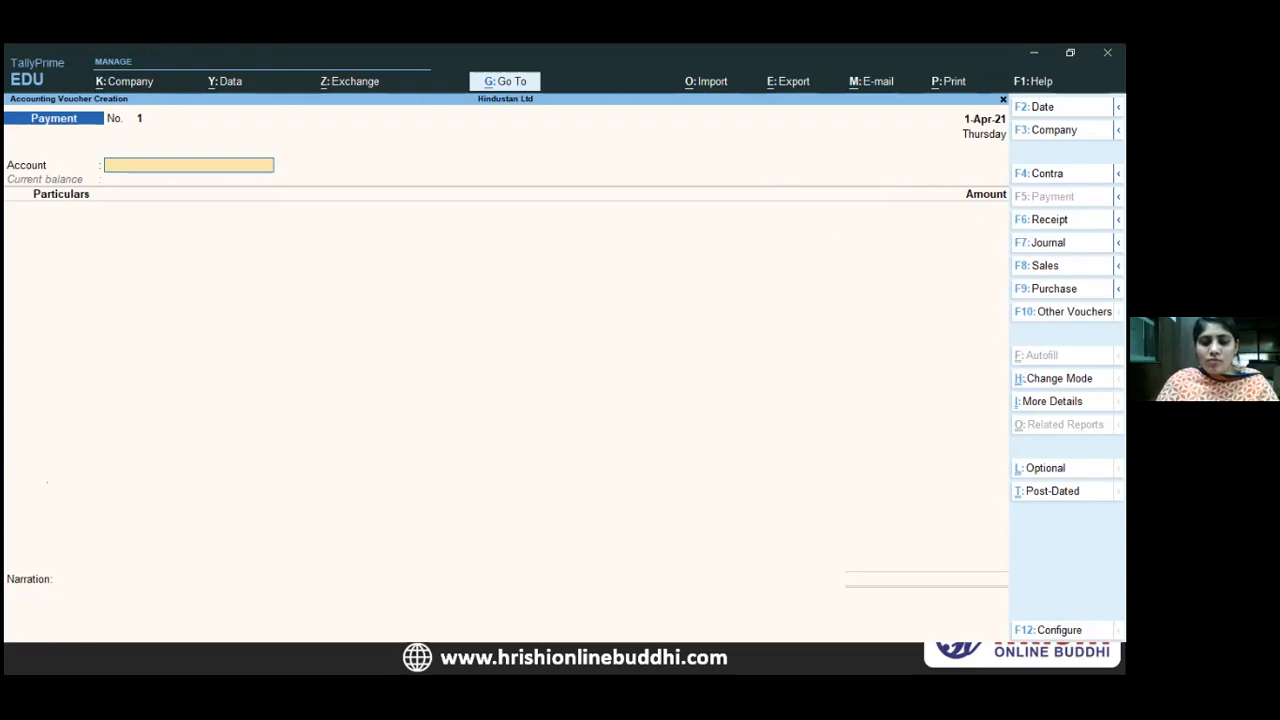
{"action": "key", "text": "F12"}
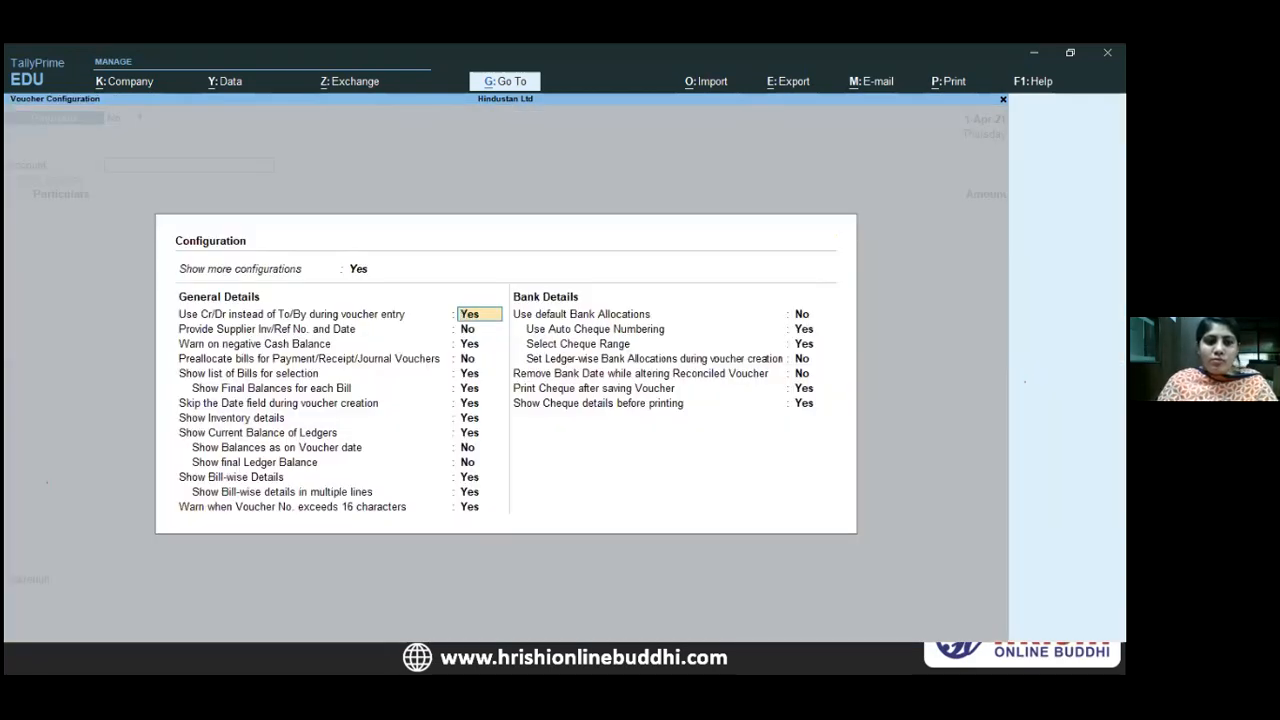
{"action": "key", "text": "Down"}
{"action": "key", "text": "Up"}
{"action": "key", "text": "Down"}
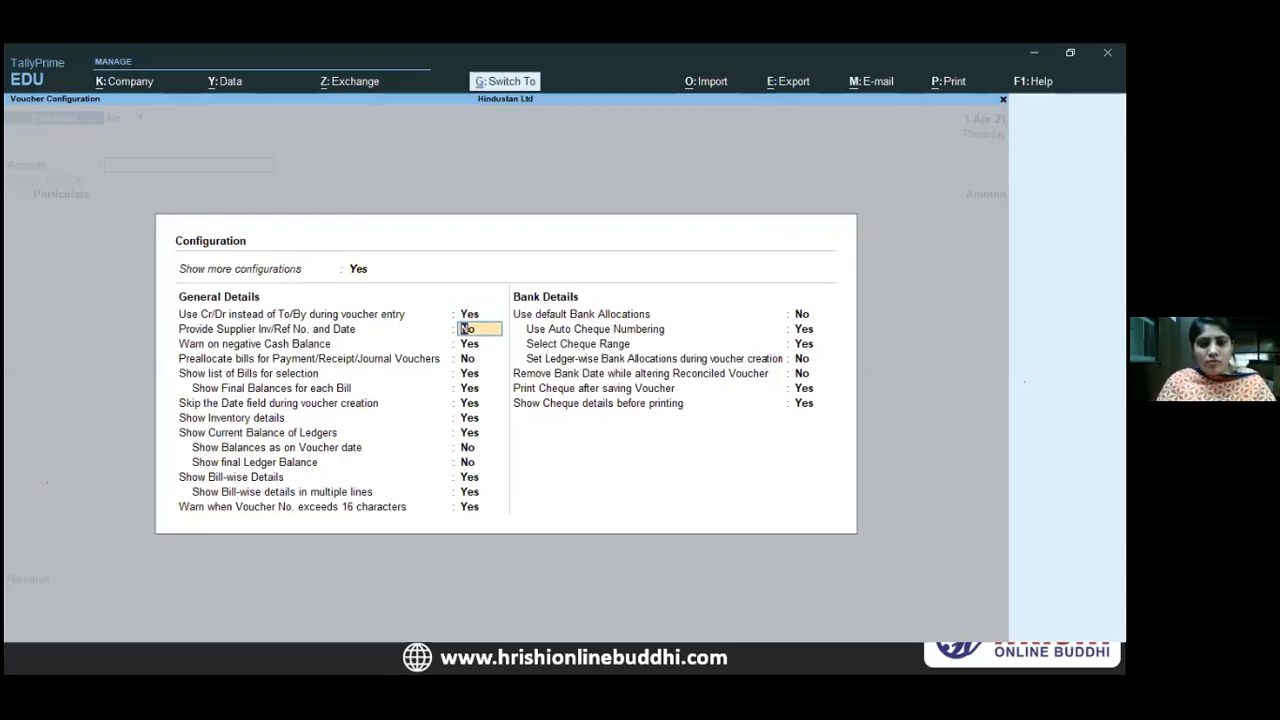
{"action": "key", "text": "Up"}
{"action": "key", "text": "Down"}
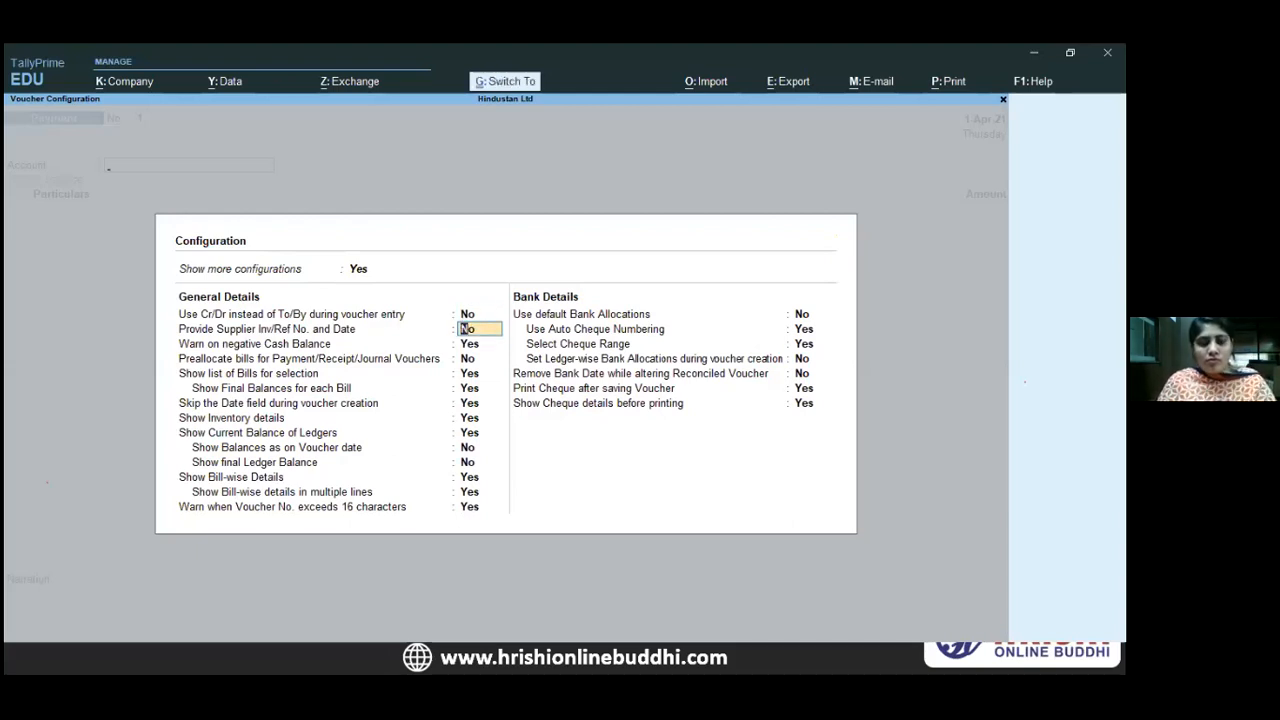
{"action": "key", "text": "ctrl+a"}
- Set Use Cr/Dr instead of To/By during voucher entry to Yes, keep all other options, and save the voucher configuration
{"action": "key", "text": "F12"}
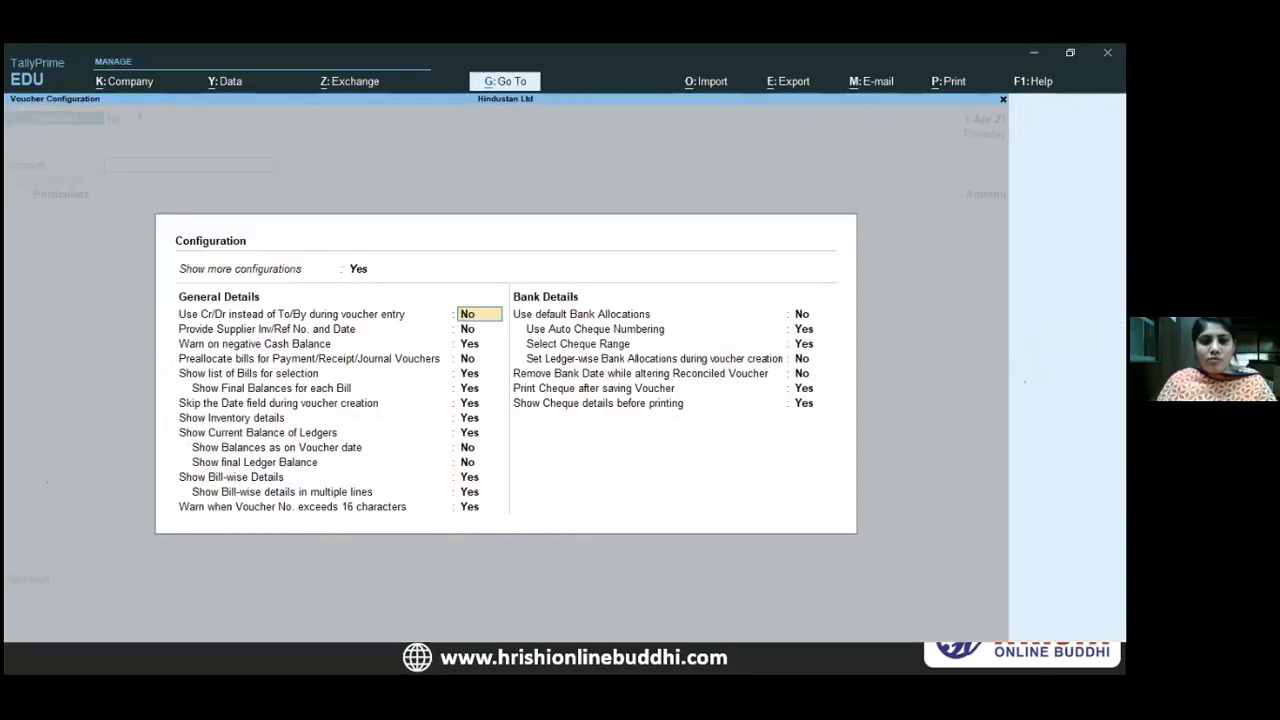
{"action": "type", "text": "YES"}
{"action": "key", "text": "Return"}
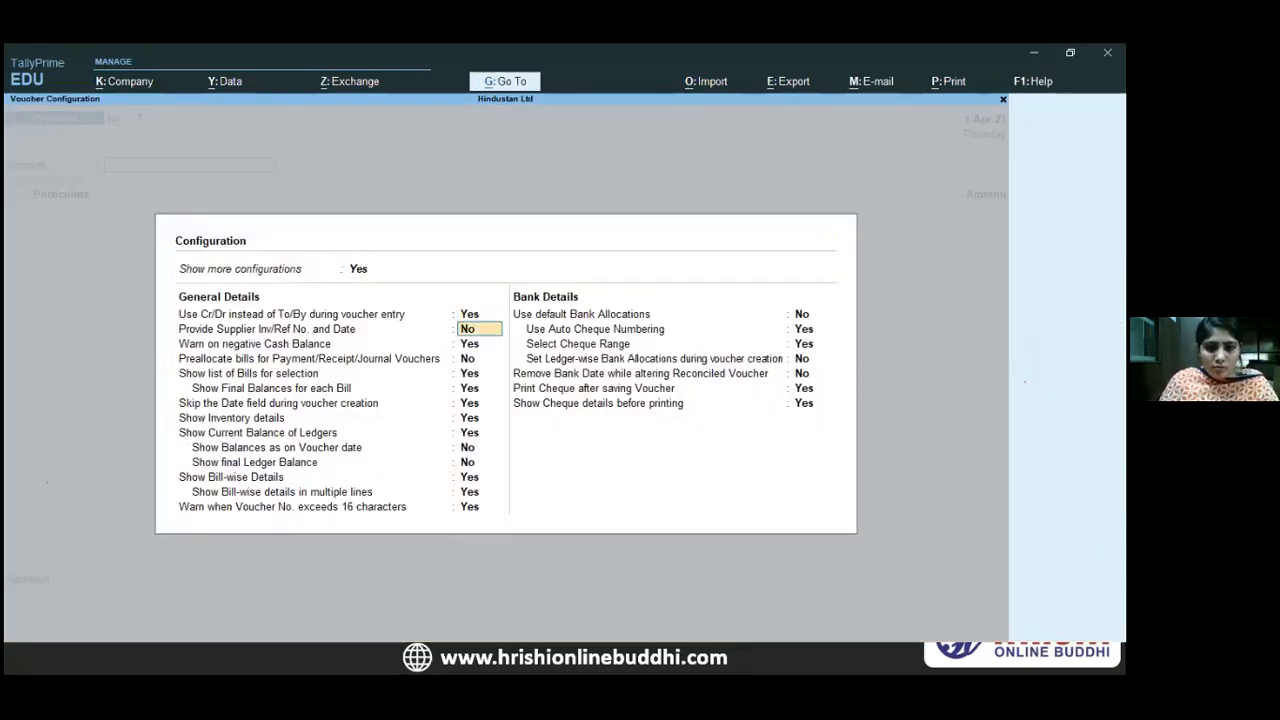
{"action": "key", "text": "Return"}
{"action": "key", "text": "Return"}
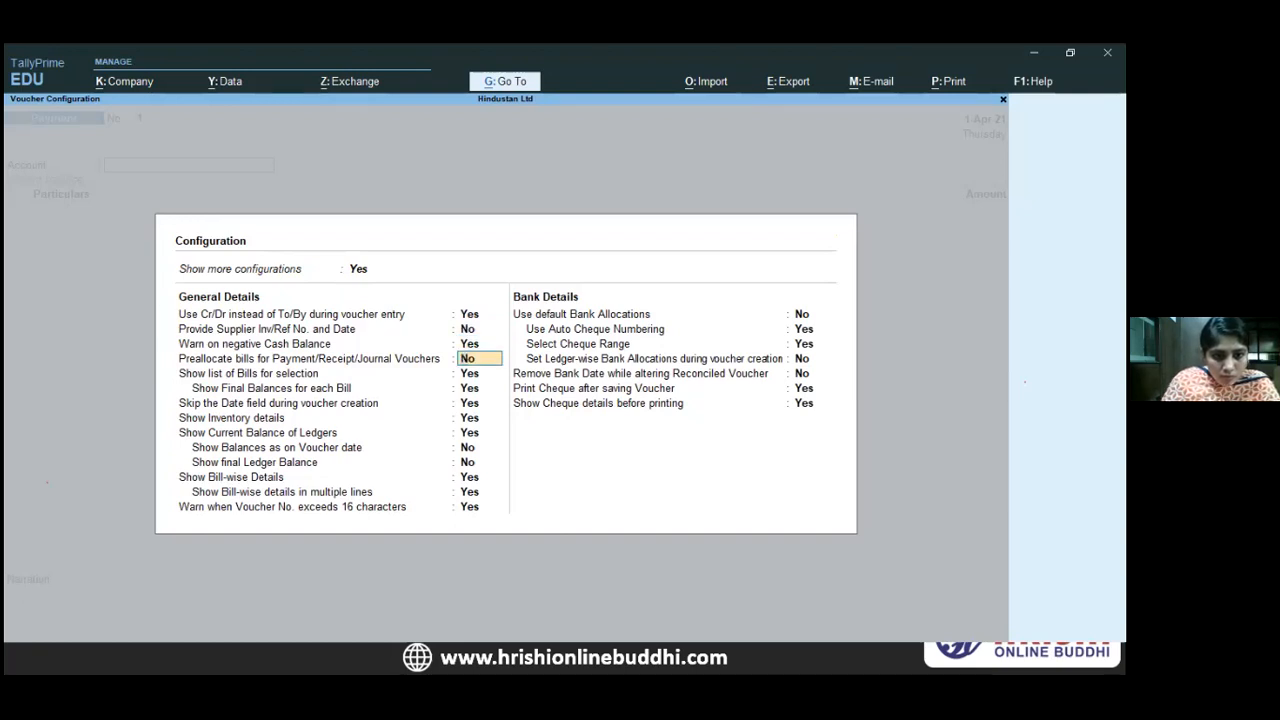
{"action": "key", "text": "Return"}
{"action": "key", "text": "Return"}
{"action": "key", "text": "Return"}
{"action": "key", "text": "Return"}
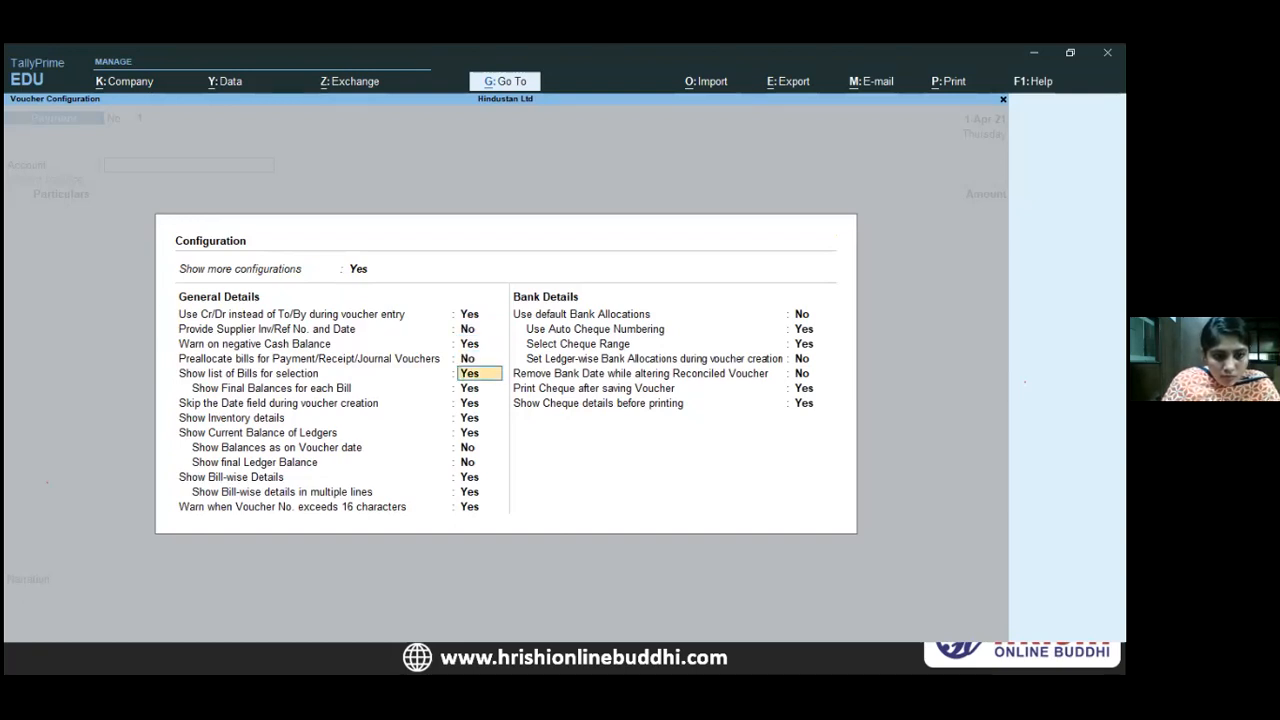
{"action": "key", "text": "Return"}
{"action": "key", "text": "Return"}
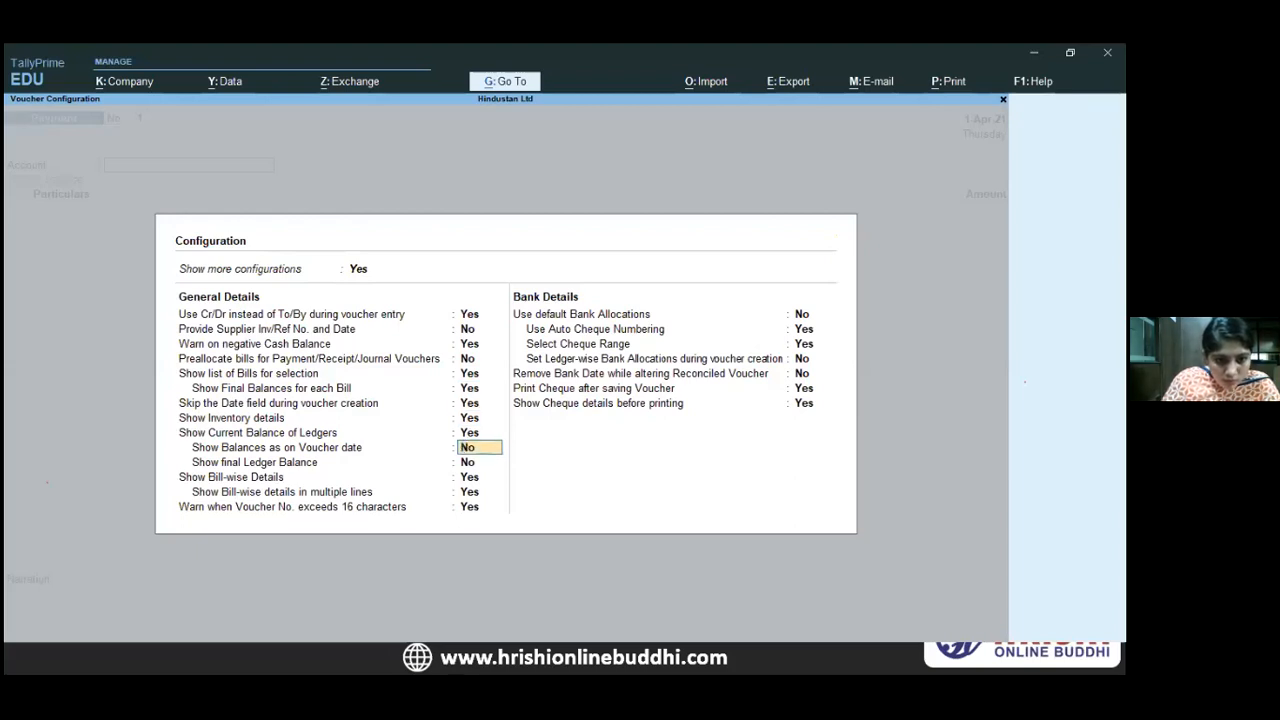
{"action": "key", "text": "Return"}
{"action": "key", "text": "Return"}
{"action": "key", "text": "Return"}
{"action": "key", "text": "Return"}
{"action": "key", "text": "Return"}
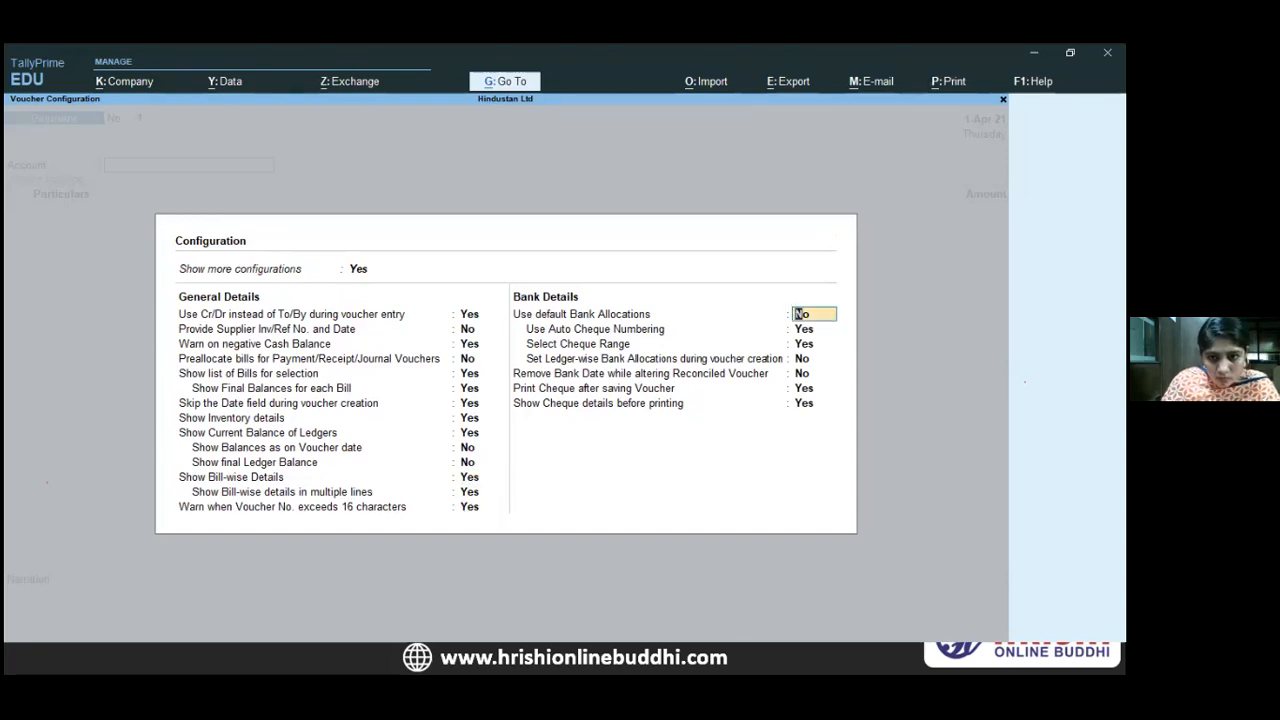
{"action": "key", "text": "Return"}
{"action": "key", "text": "Return"}
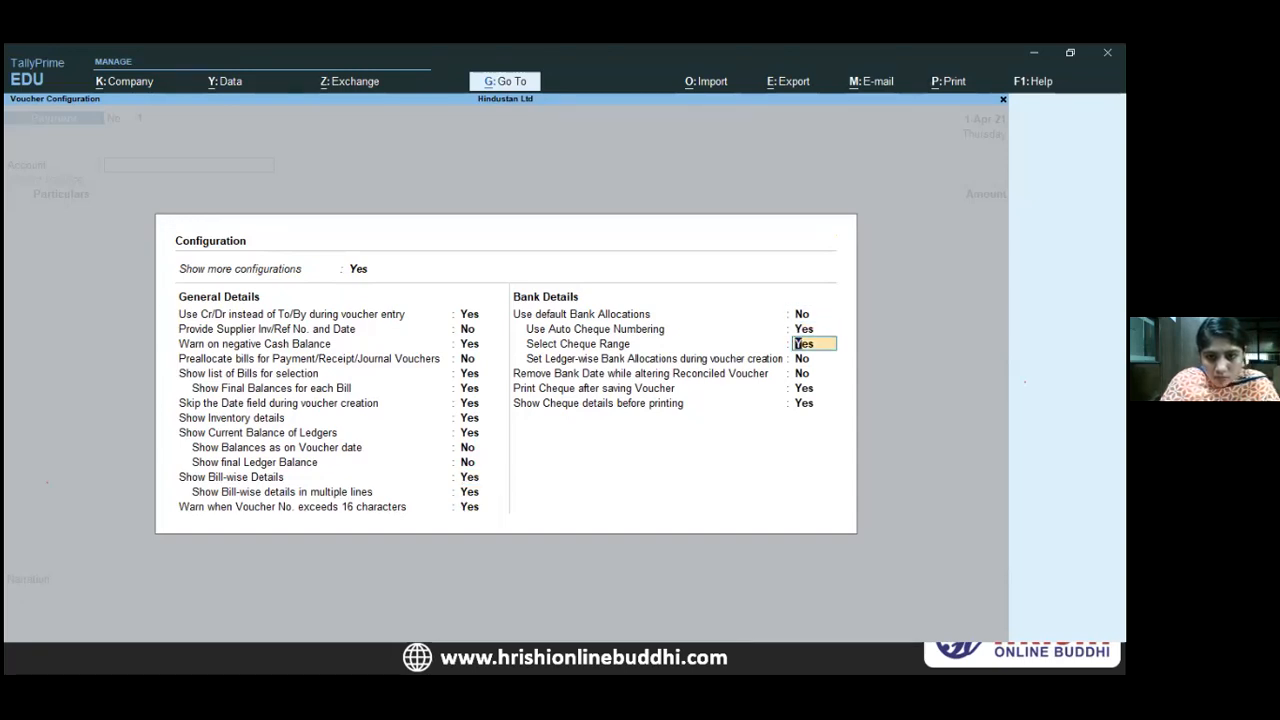
{"action": "key", "text": "Return"}
{"action": "key", "text": "Return"}
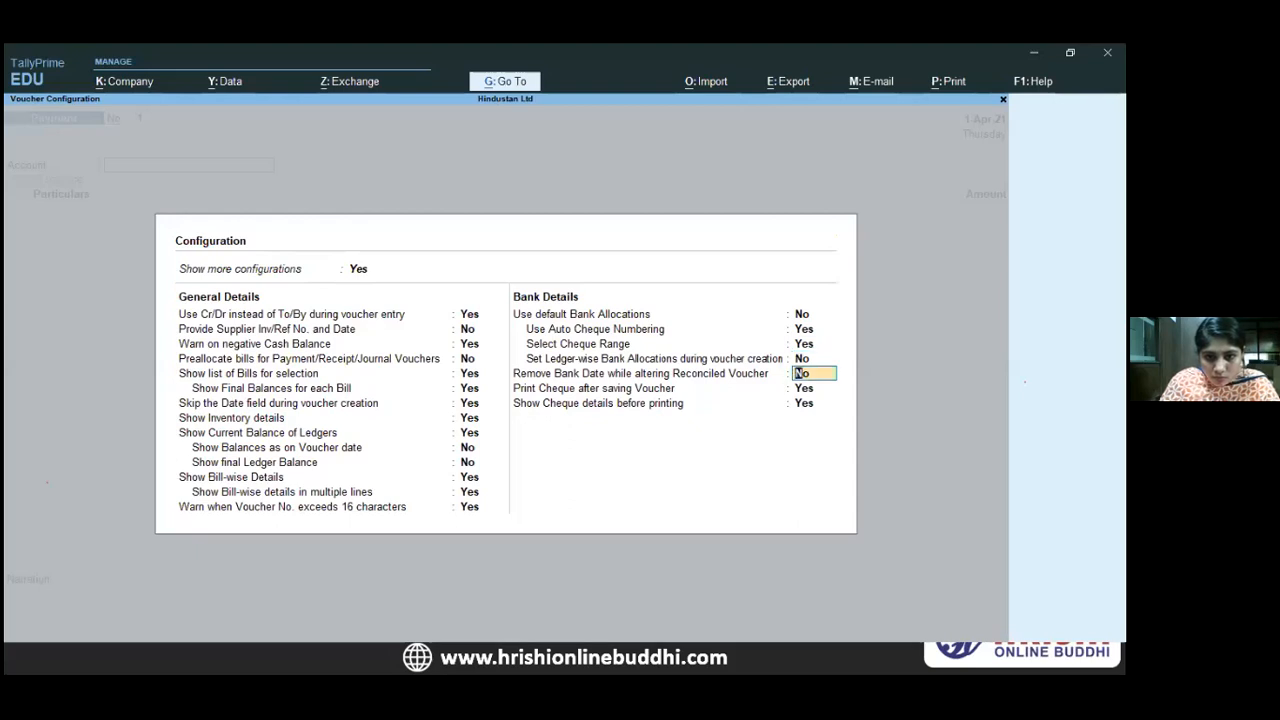
{"action": "key", "text": "Return"}
{"action": "key", "text": "Return"}
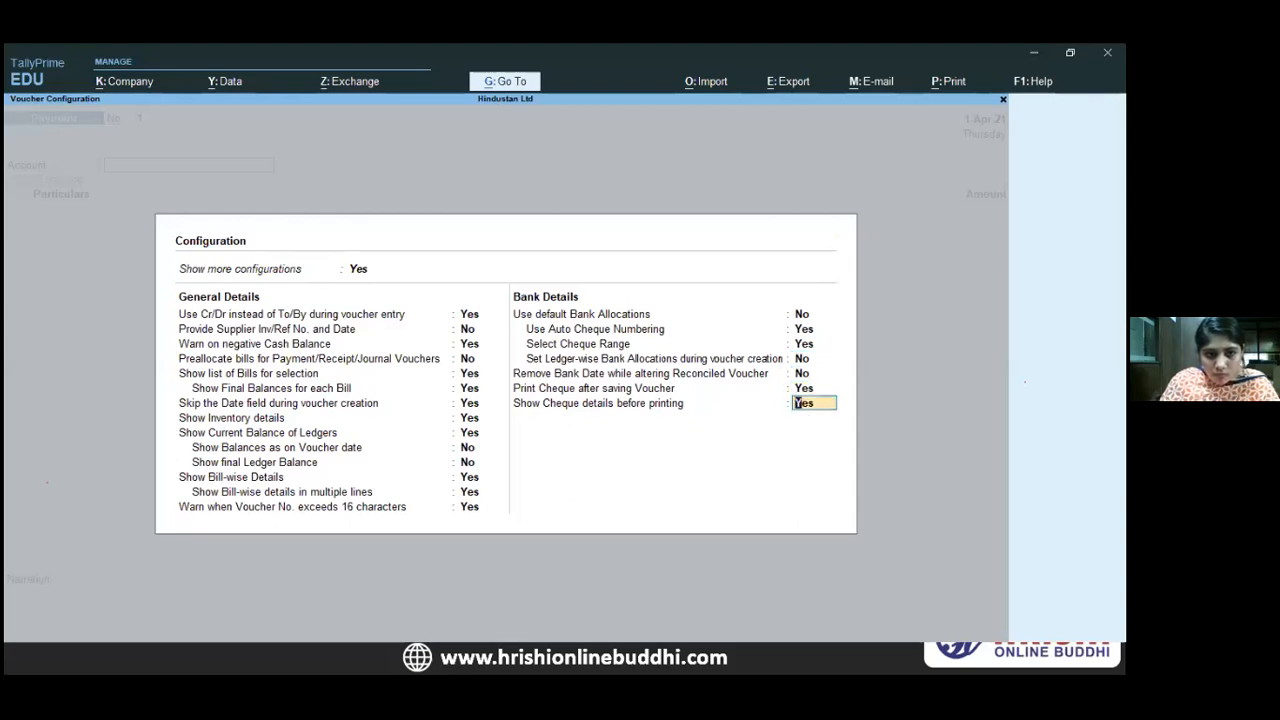
{"action": "key", "text": "Return"}
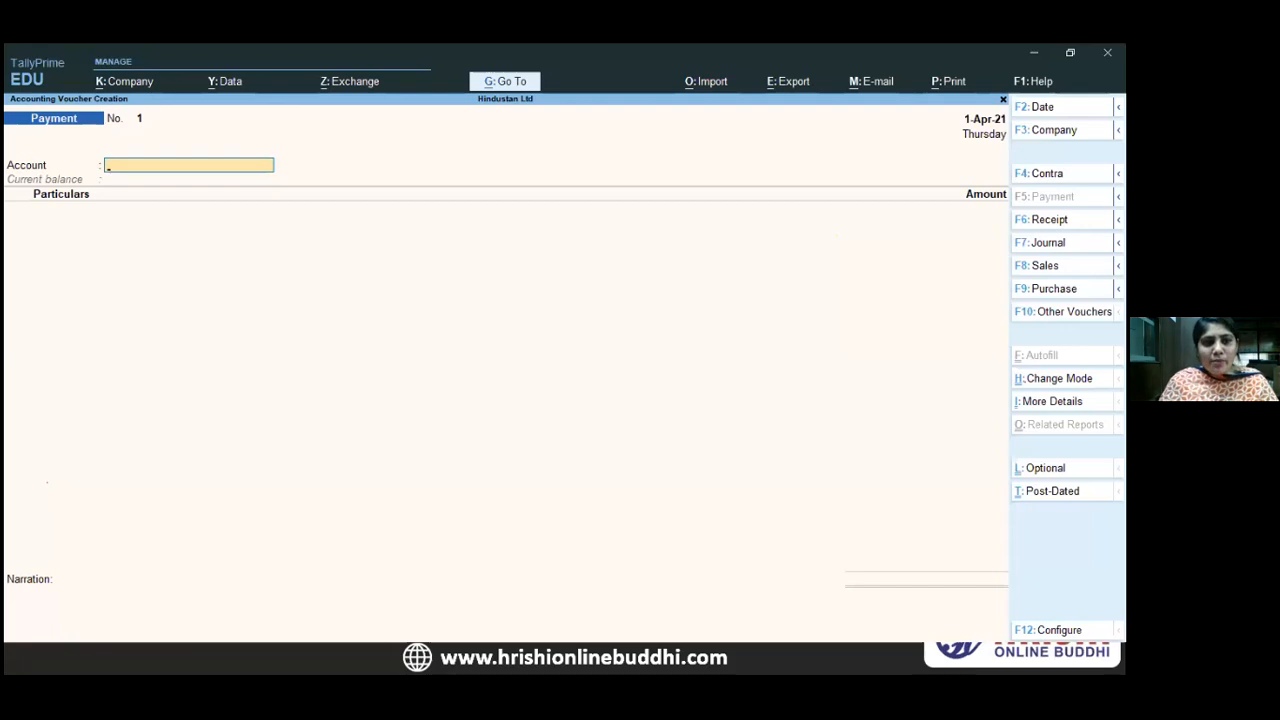
- Choose Cash as the payment account and enter O/s Rent with an amount of 5000
{"action": "type", "text": "CAS"}
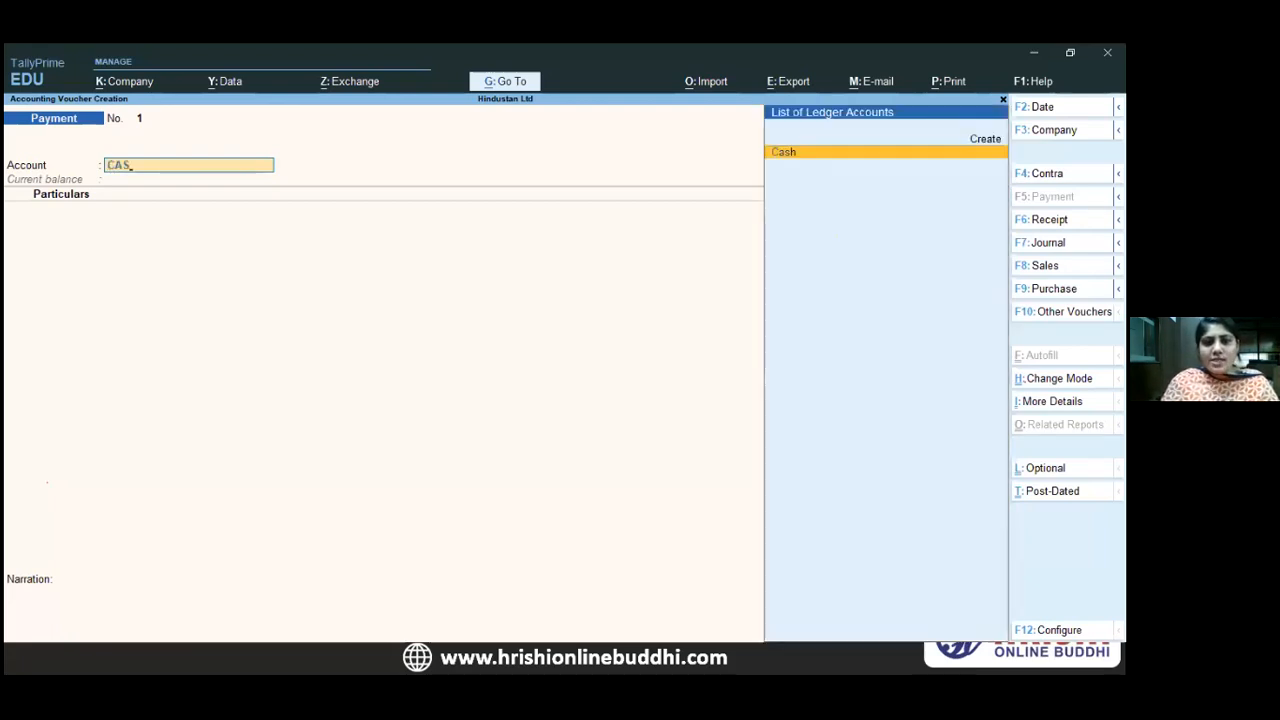
{"action": "key", "text": "Return"}
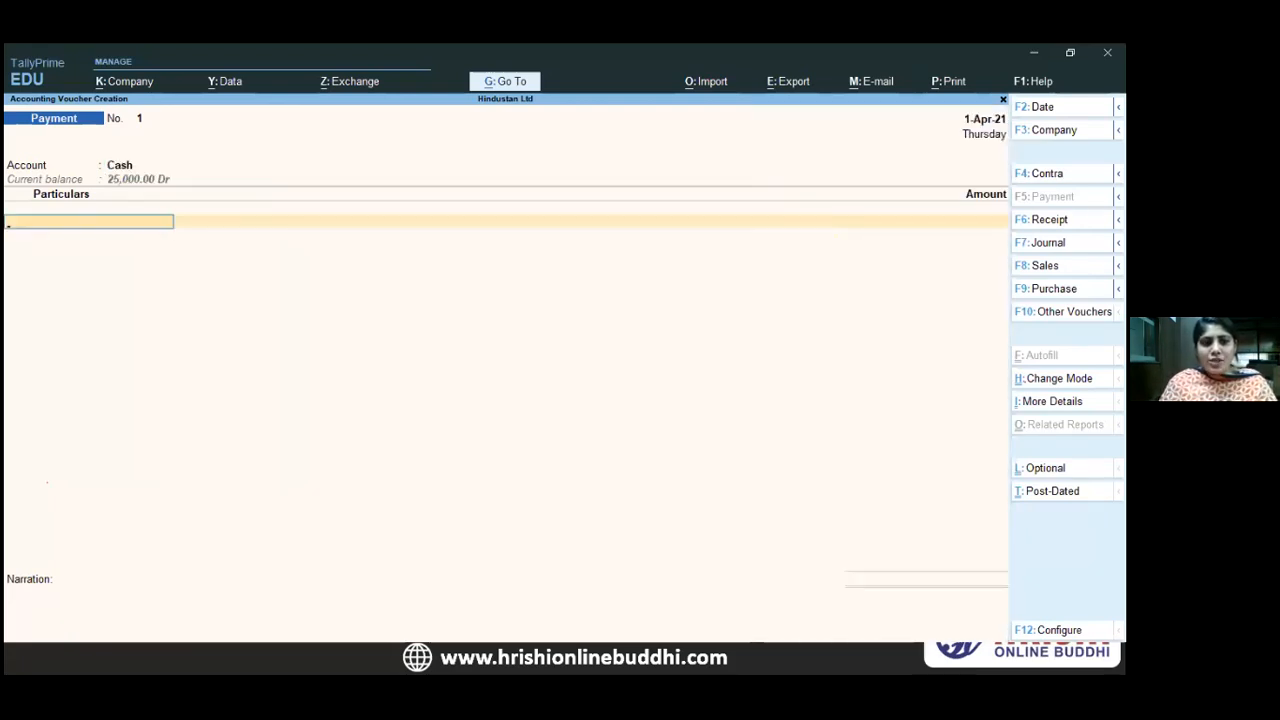
{"action": "type", "text": "O"}
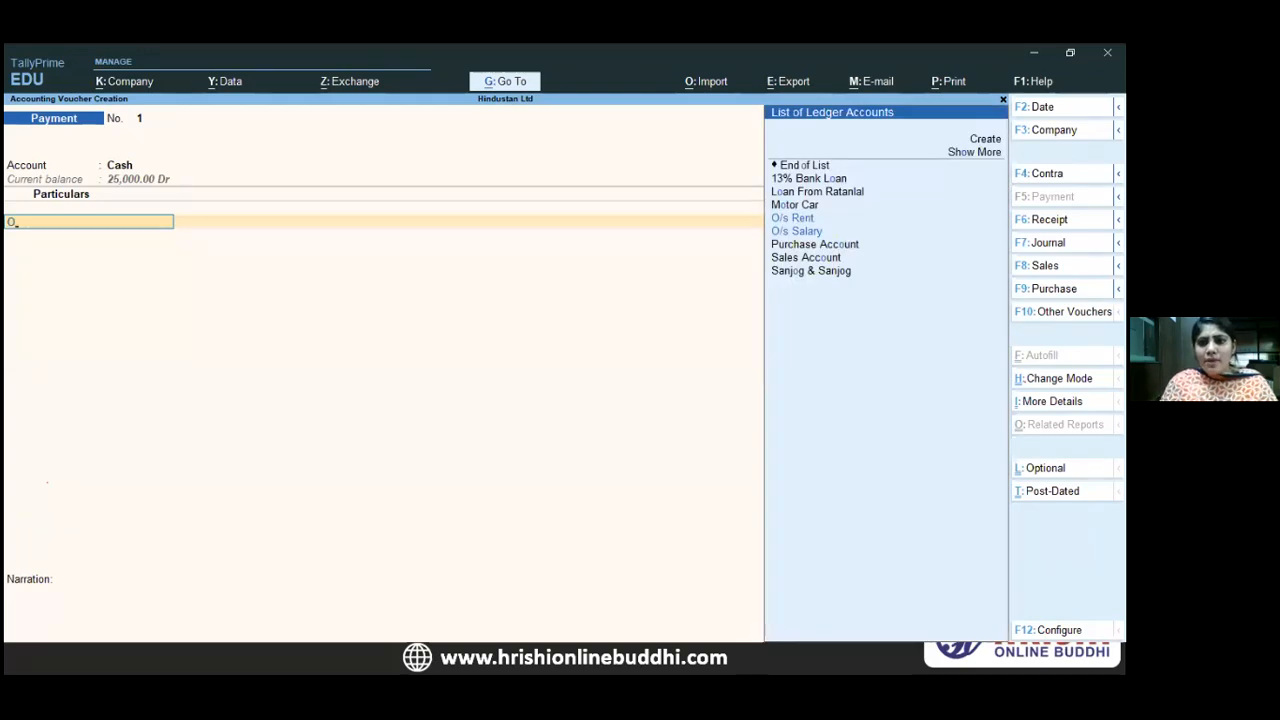
{"action": "key", "text": "Return"}
{"action": "type", "text": "5000"}
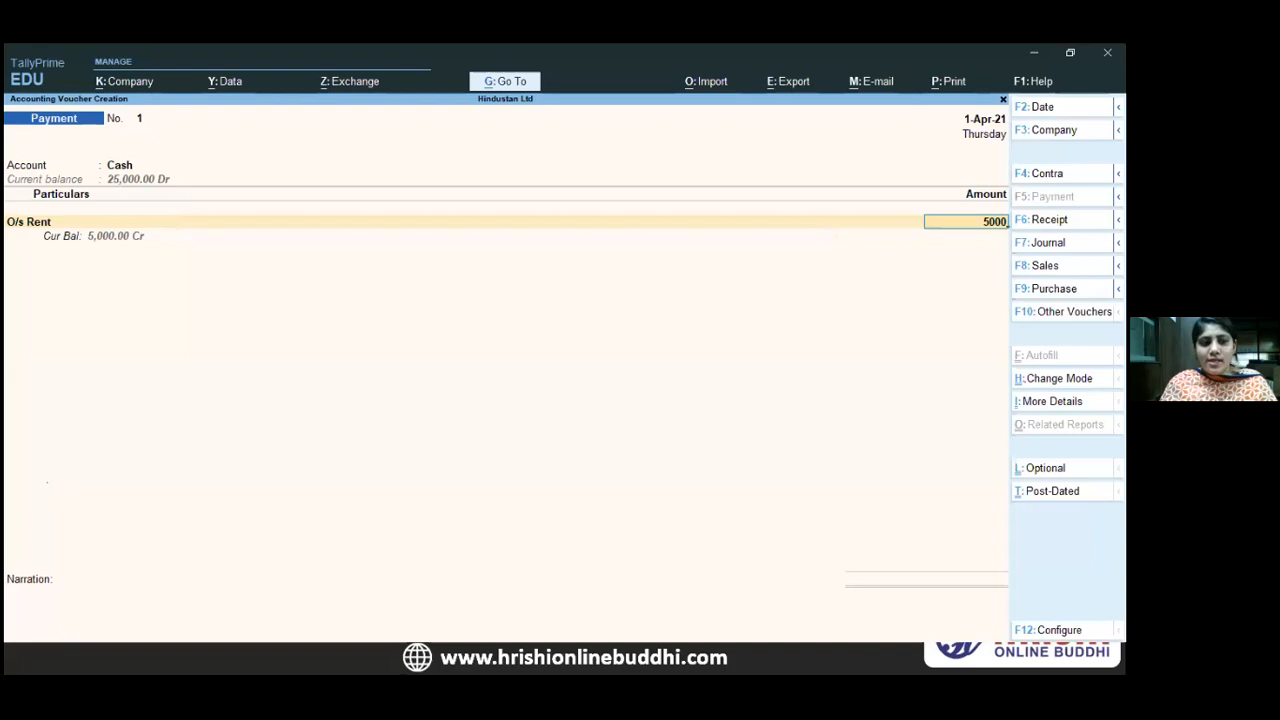
{"action": "key", "text": "Return"}
- Add O/s Salary to the payment voucher with an amount of 10,000
{"action": "key", "text": "Down"}
{"action": "key", "text": "Down"}
{"action": "key", "text": "Down"}
{"action": "key", "text": "Down"}
{"action": "key", "text": "Down"}
{"action": "key", "text": "Return"}
{"action": "type", "text": "10,000"}
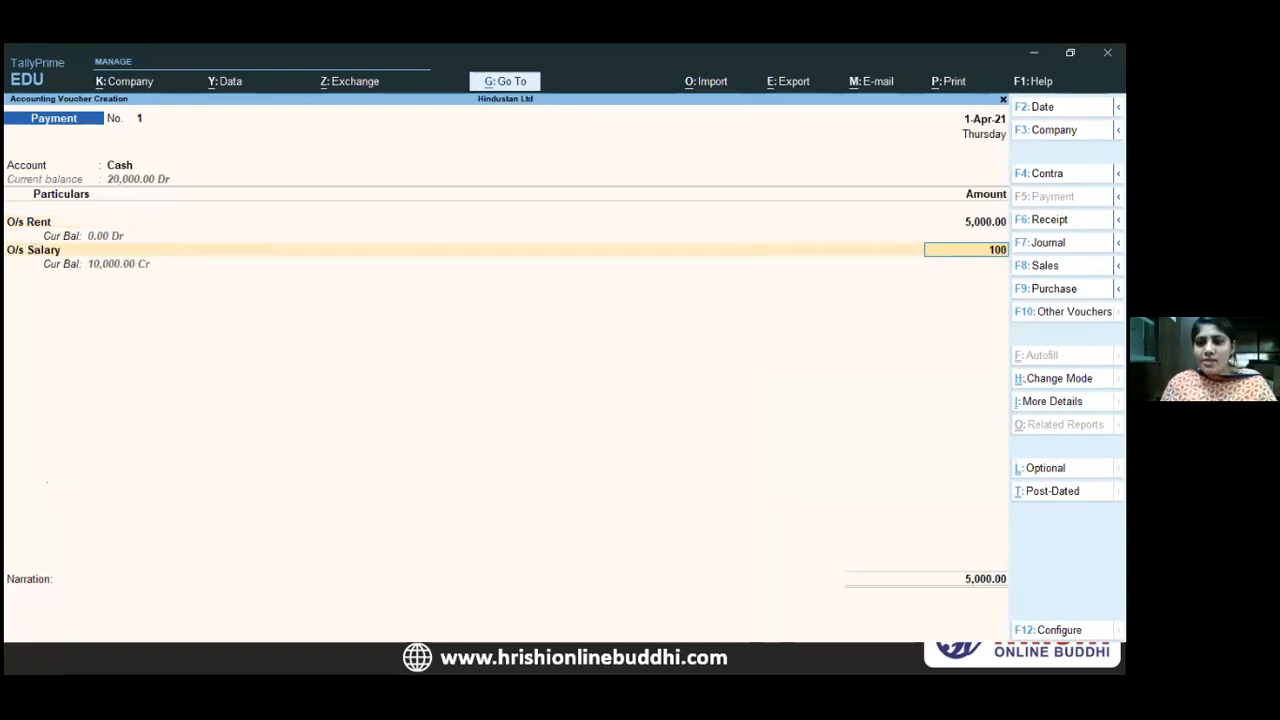
{"action": "key", "text": "Return"}
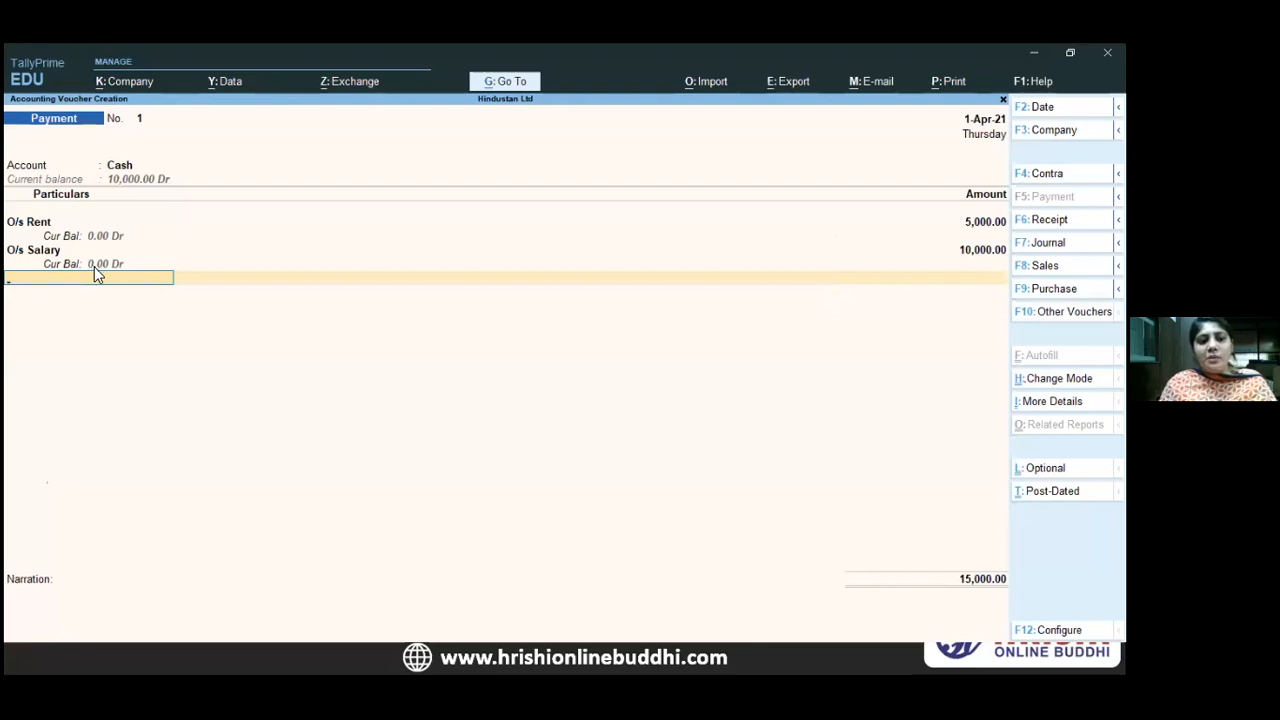
- End the ledger list, add the narration BEING PAYMENTS MADE, and save the payment voucher
{"action": "key", "text": "Return"}
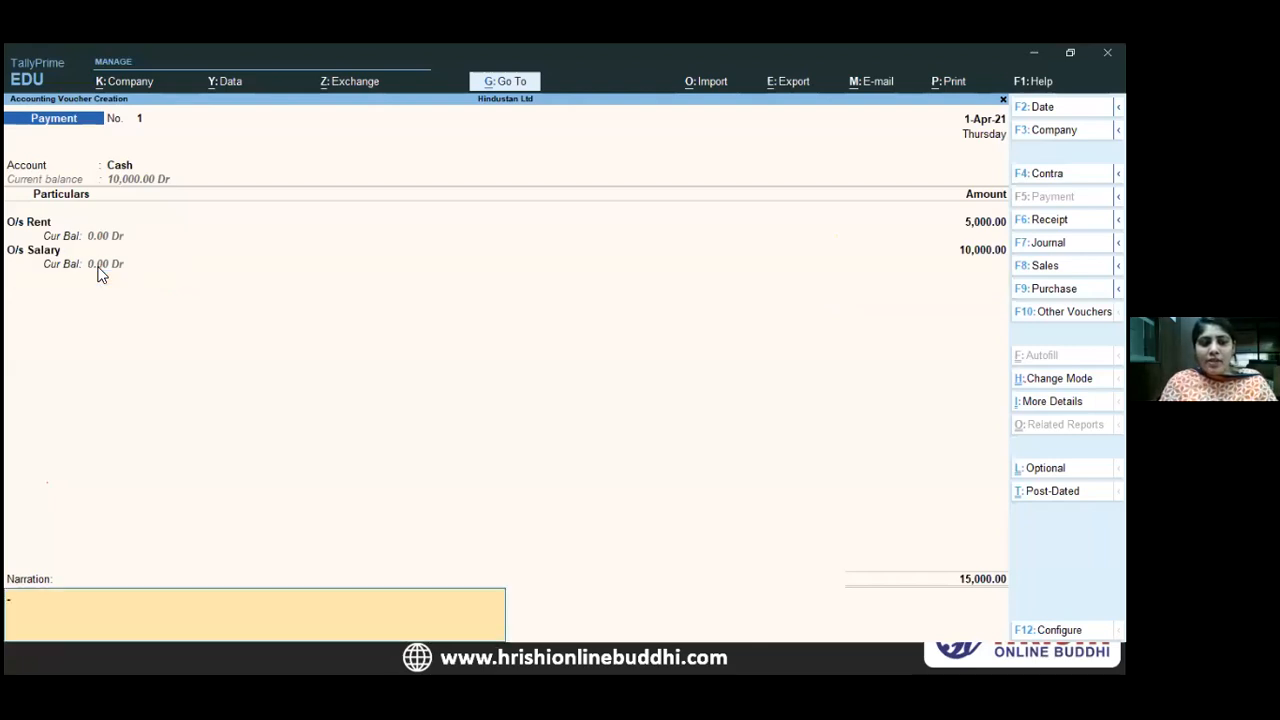
{"action": "type", "text": "BEING PAYMEN"}
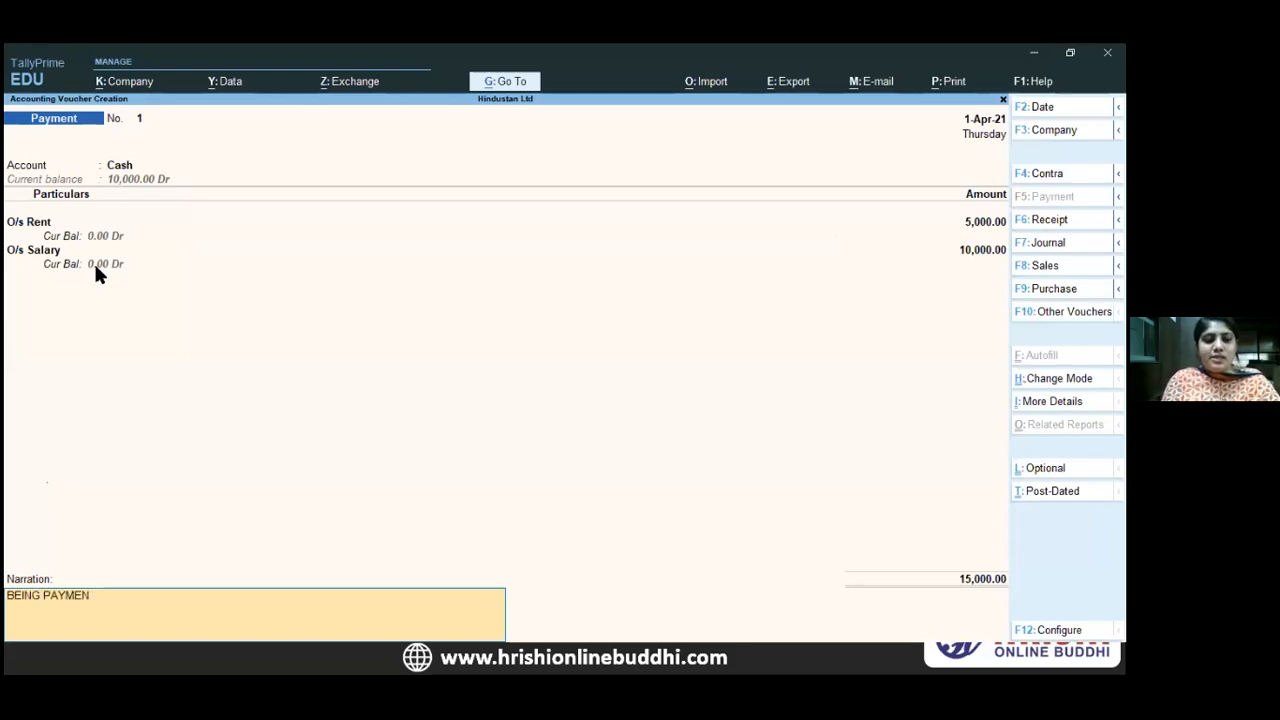
{"action": "type", "text": "TS MADE"}
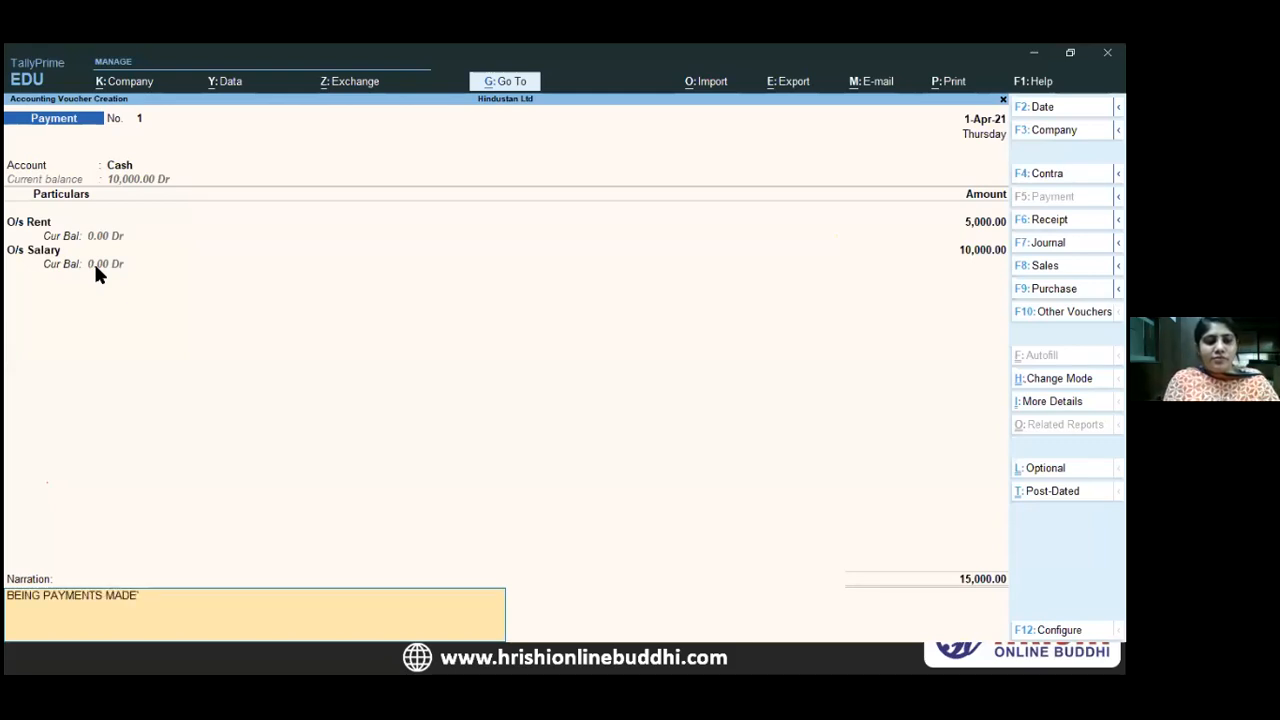
{"action": "key", "text": "Return"}
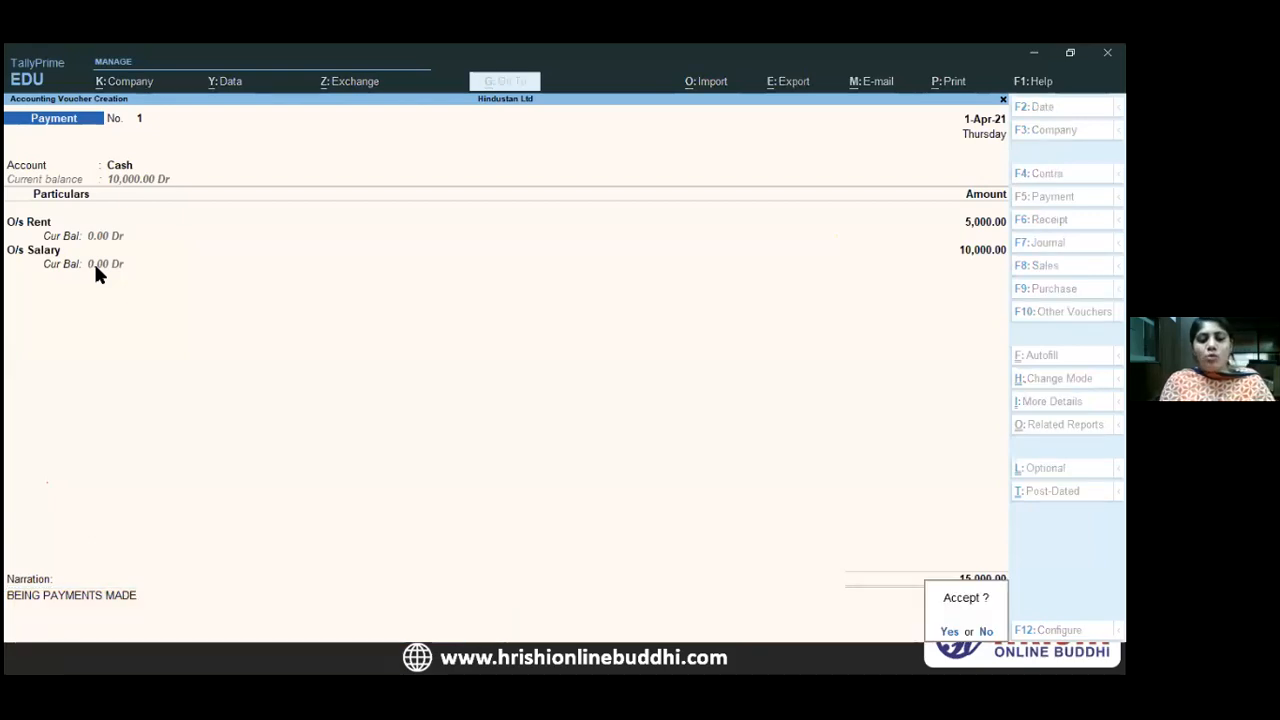
{"action": "key", "text": "Return"}
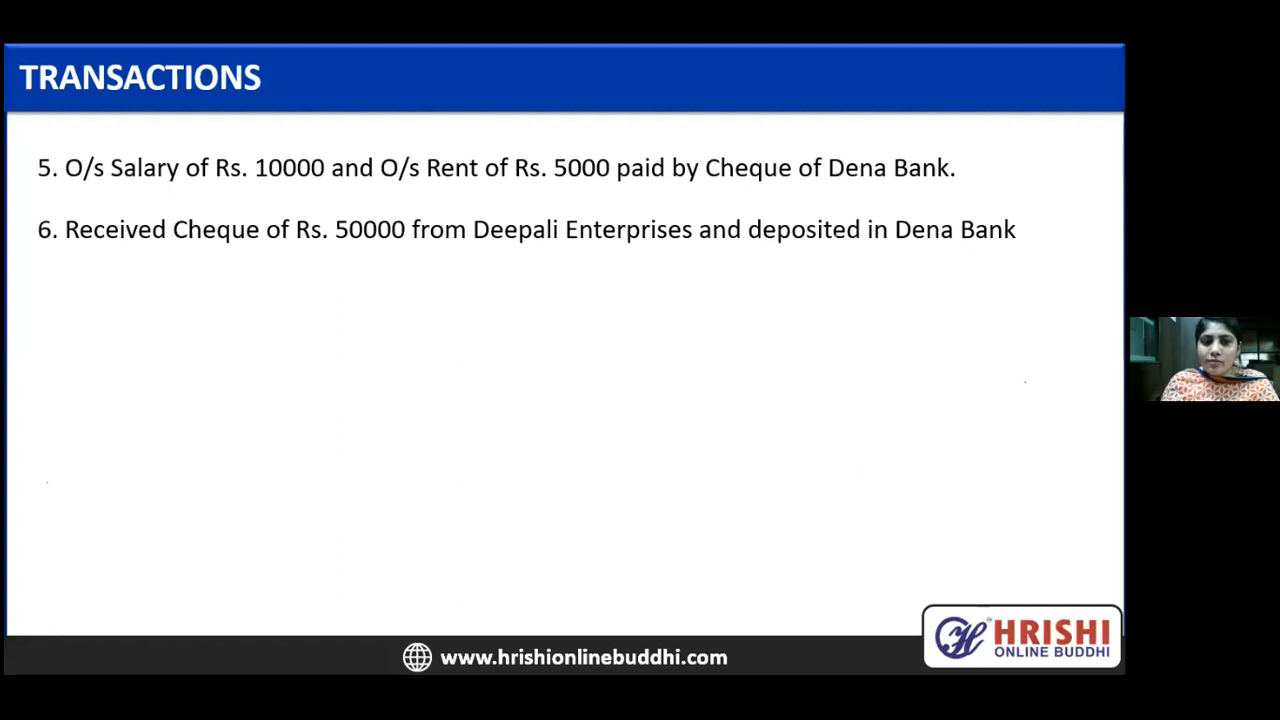
- Switch back to TallyPrime and change the payment voucher's account to Dena Bank, keeping the O/s Rent and O/s Salary lines
{"action": "key", "text": "alt+Tab"}
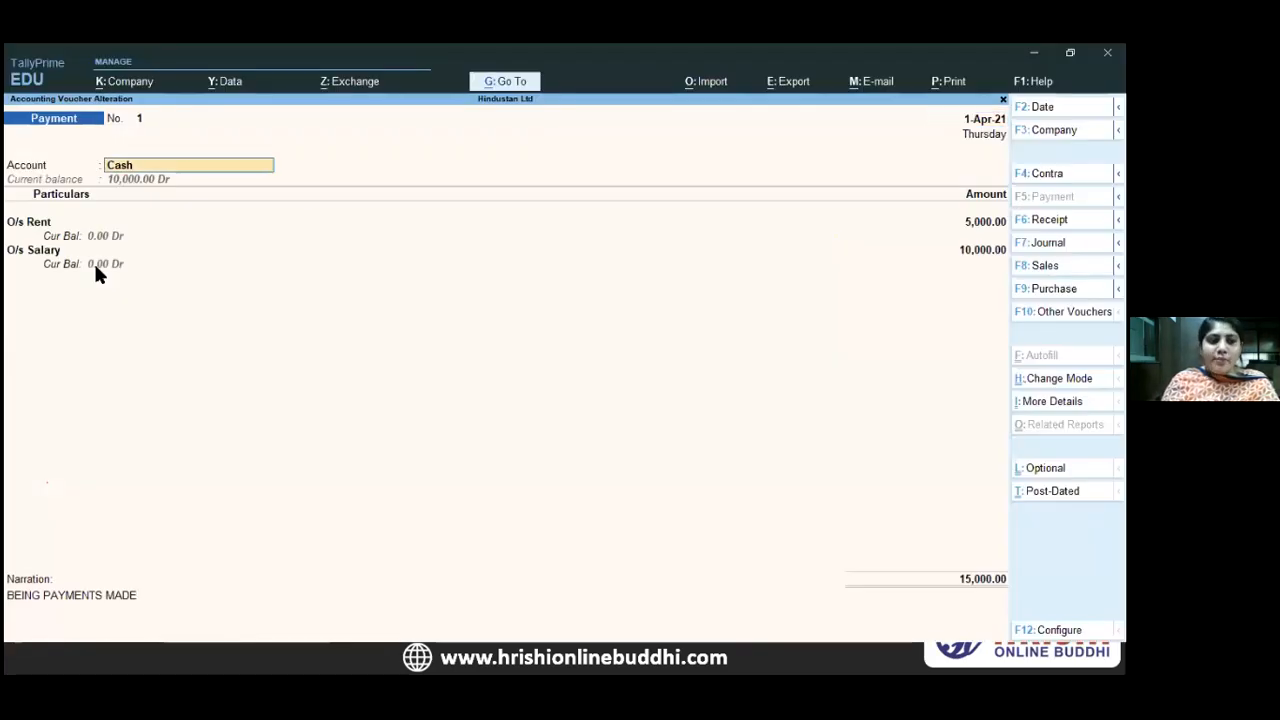
{"action": "type", "text": "DE"}
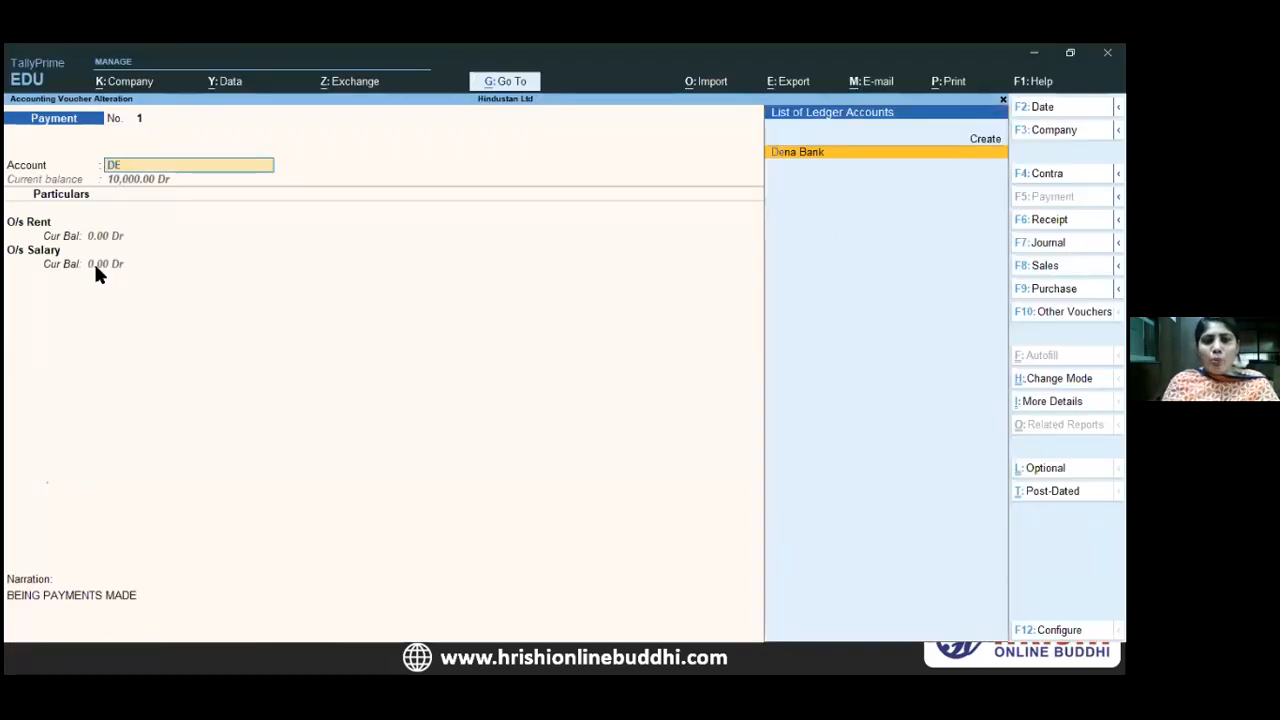
{"action": "key", "text": "Return"}
{"action": "key", "text": "Return"}
{"action": "key", "text": "Return"}
{"action": "key", "text": "Return"}
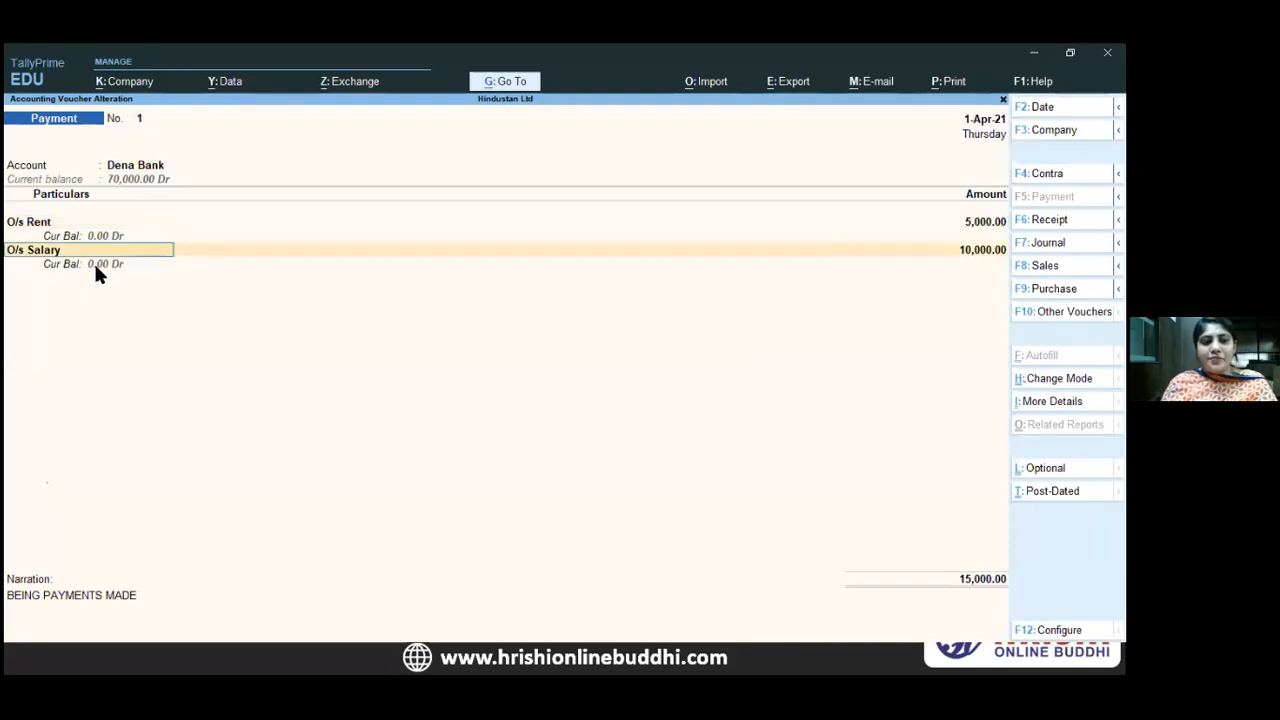
{"action": "key", "text": "Return"}
{"action": "key", "text": "Return"}
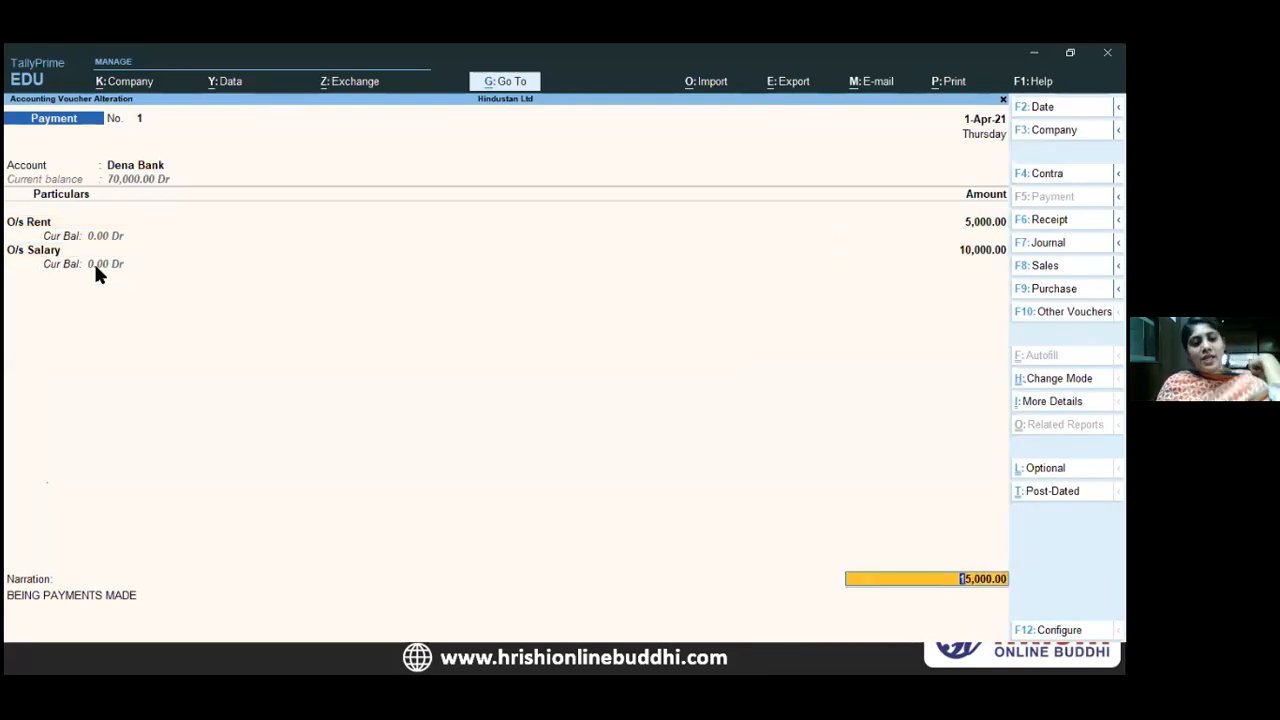
- Accept the Dena Bank allocation as an e-Fund Transfer of 15,000 and save the altered payment voucher with its existing narration
{"action": "key", "text": "Return"}
{"action": "key", "text": "Return"}
{"action": "key", "text": "Return"}
{"action": "key", "text": "Return"}
{"action": "key", "text": "Return"}
{"action": "key", "text": "Return"}
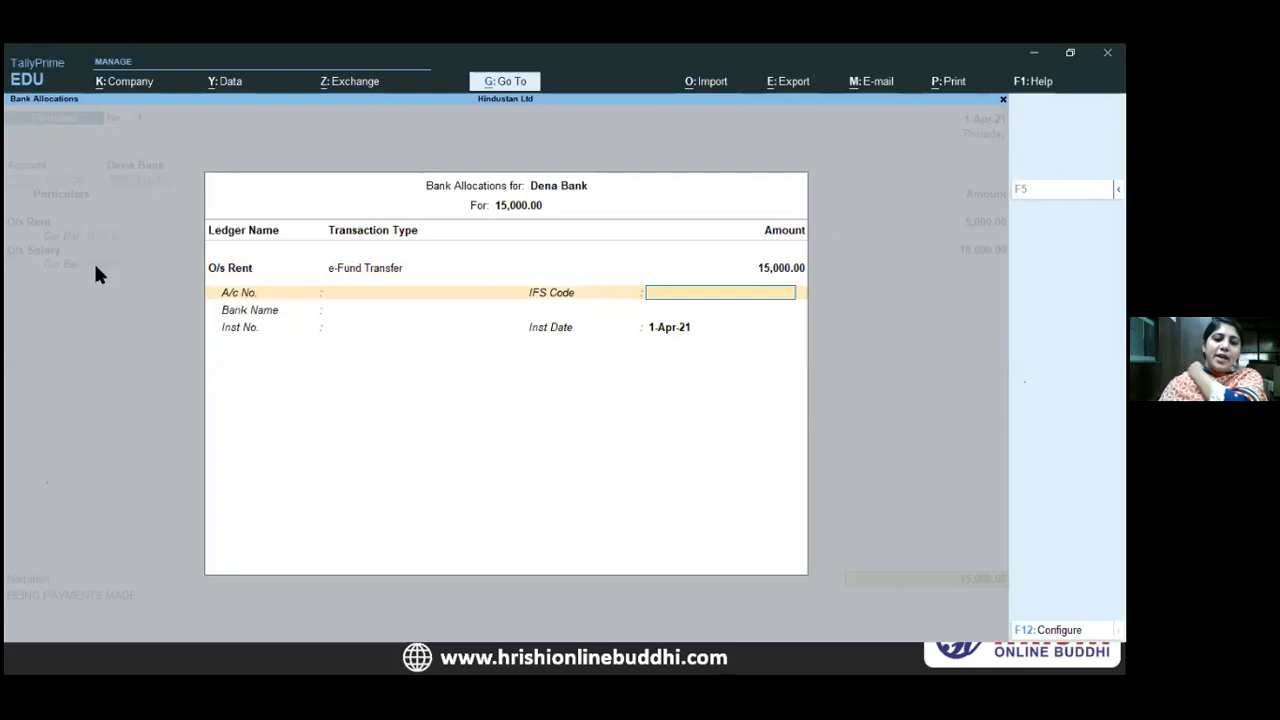
{"action": "key", "text": "Return"}
{"action": "key", "text": "Return"}
{"action": "key", "text": "Return"}
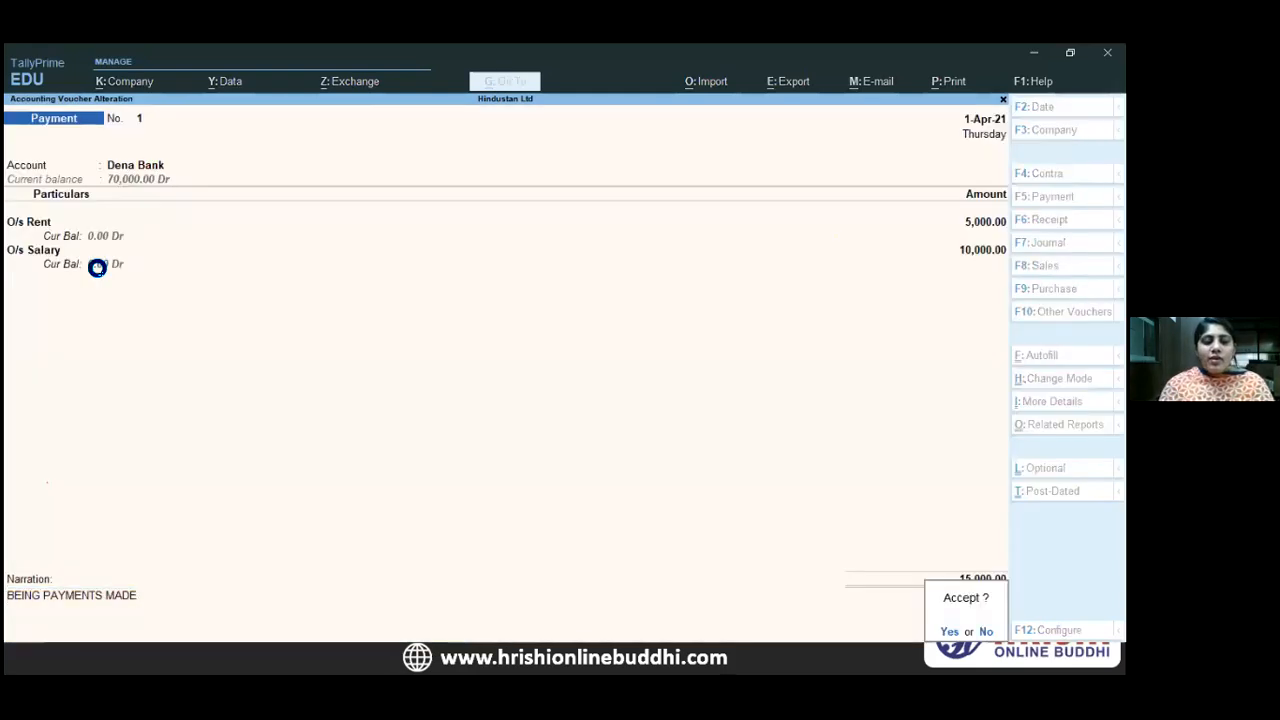
{"action": "key", "text": "Return"}
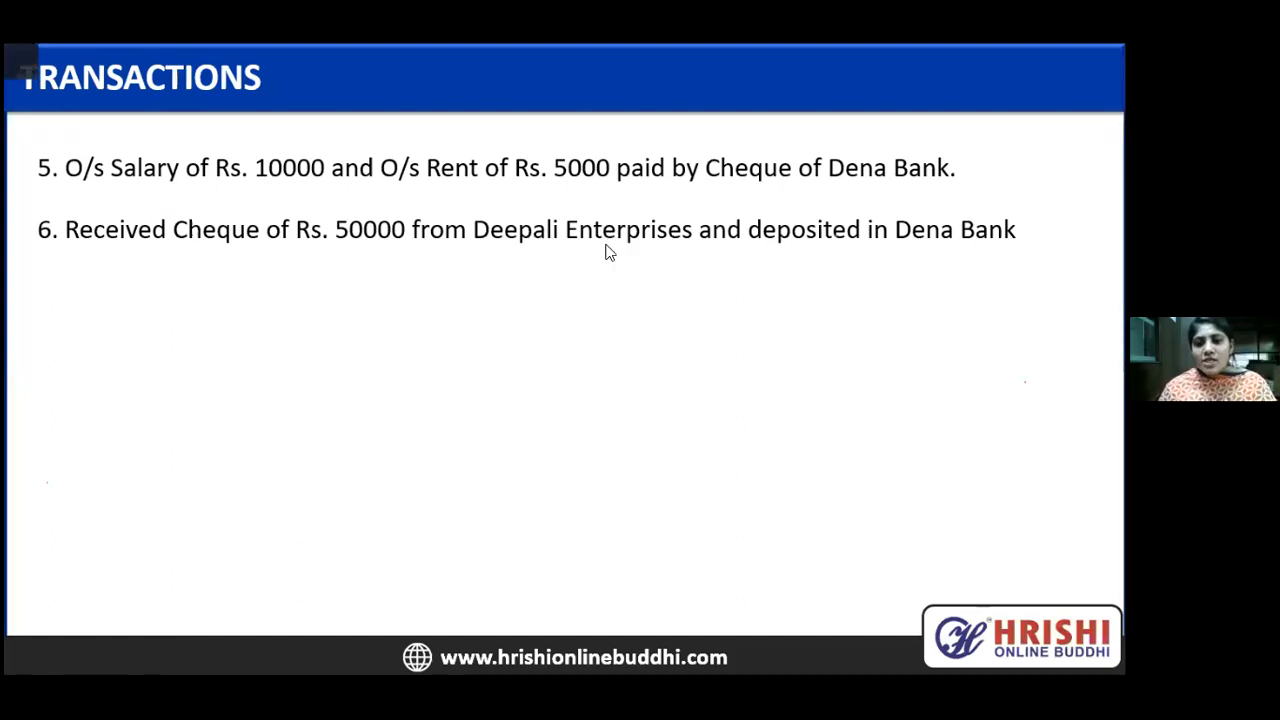
- Start a receipt voucher in TallyPrime for the cheque deposit and choose Dena Bank as its account
{"action": "key", "text": "alt+Tab"}
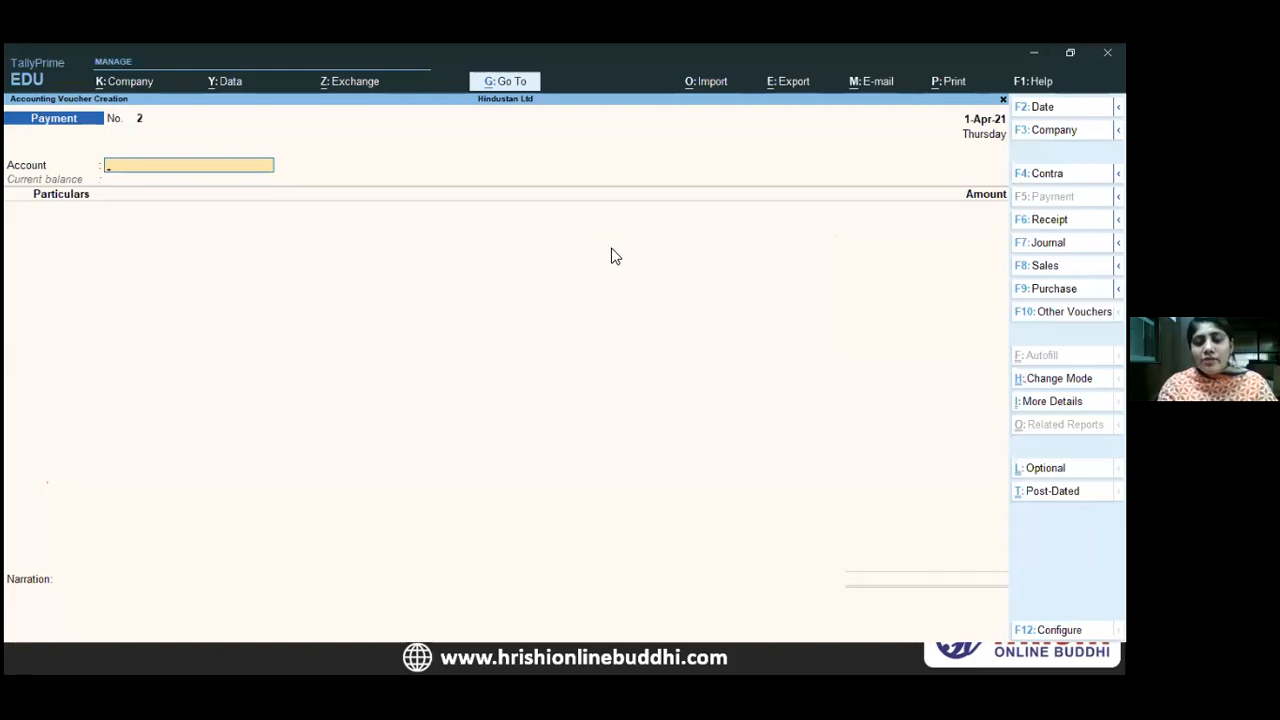
{"action": "key", "text": "F6"}
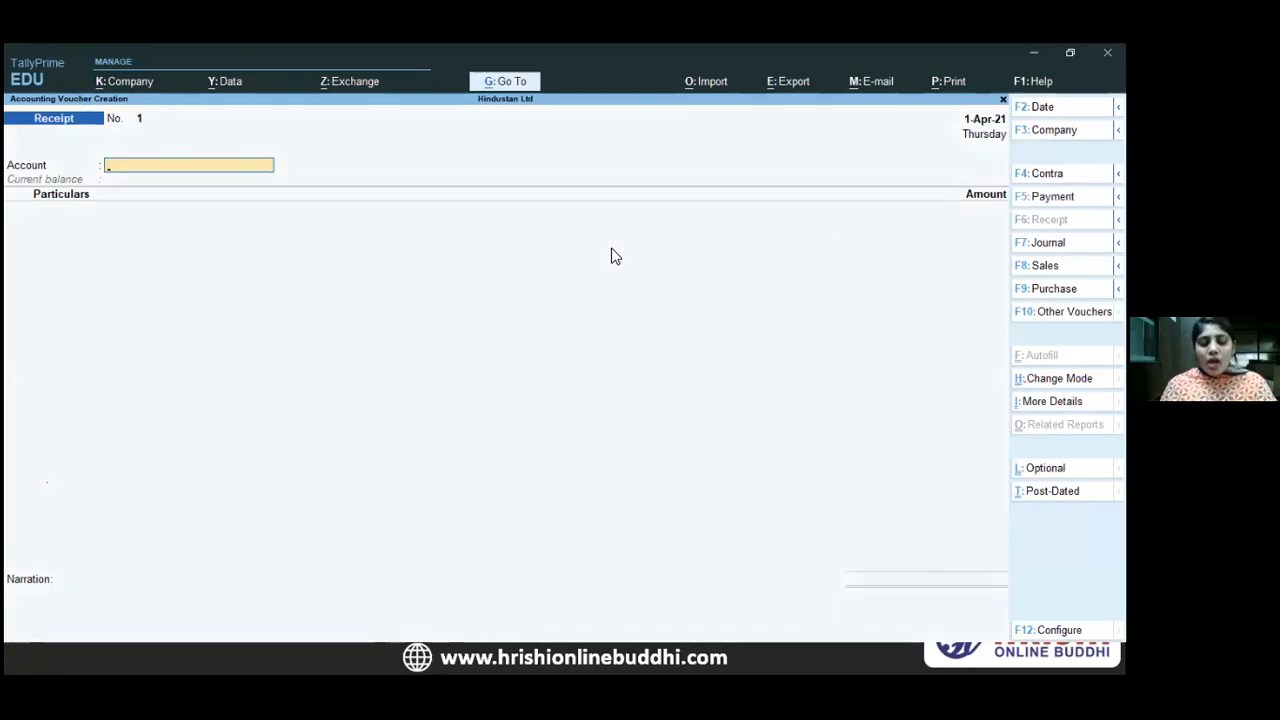
{"action": "type", "text": "DE"}
{"action": "key", "text": "Return"}
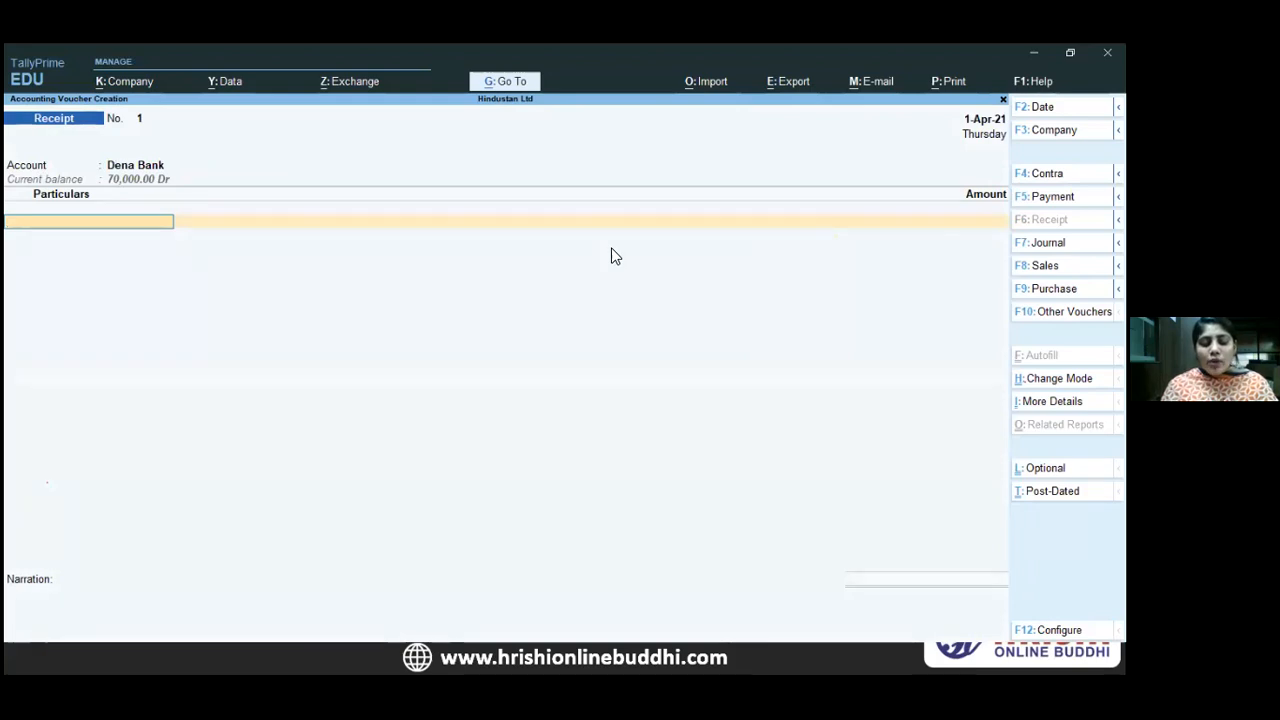
- Add Dipali Enterprises to the receipt voucher with an amount of 50000
{"action": "type", "text": "DE"}
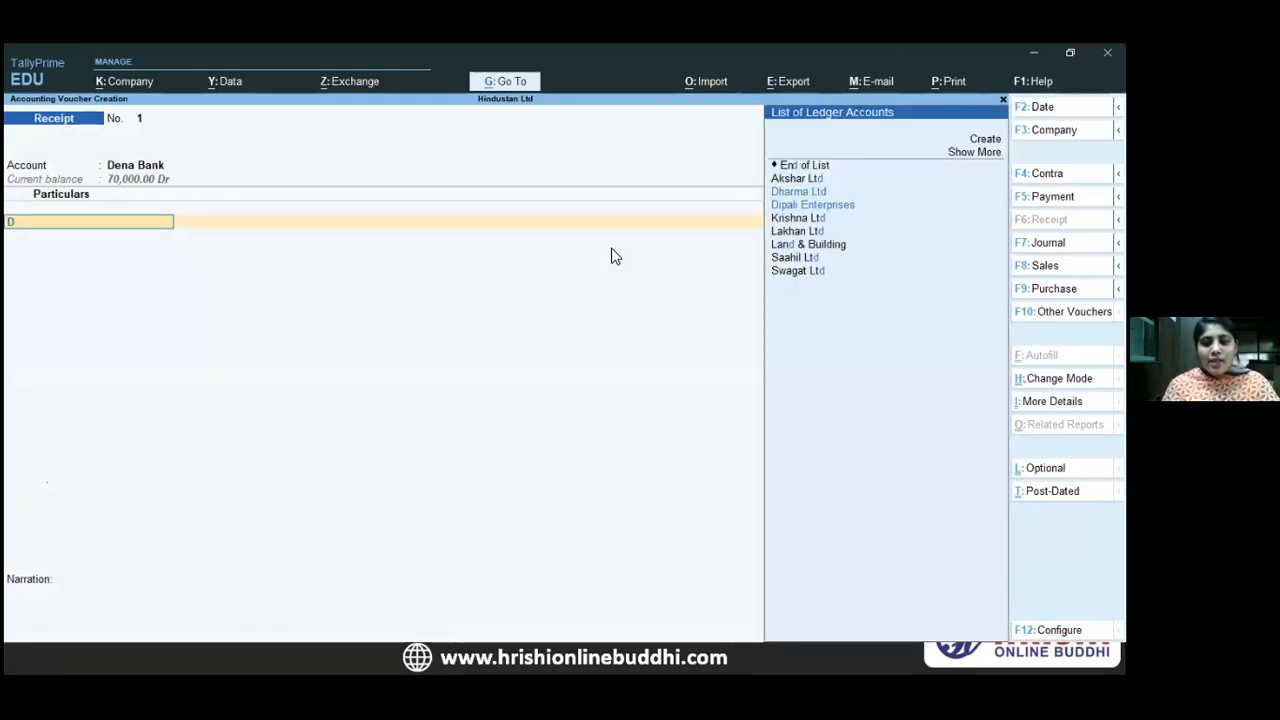
{"action": "key", "text": "BackSpace"}
{"action": "type", "text": "IPA"}
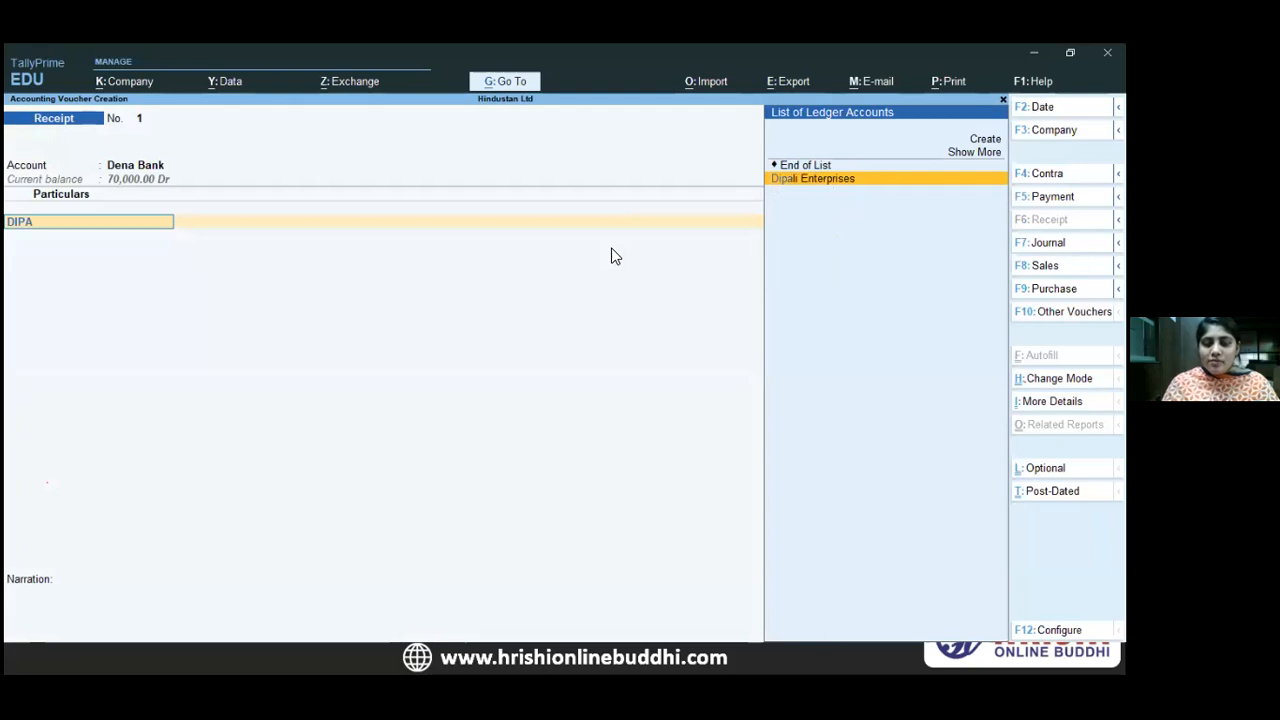
{"action": "key", "text": "Return"}
{"action": "key", "text": "BackSpace"}
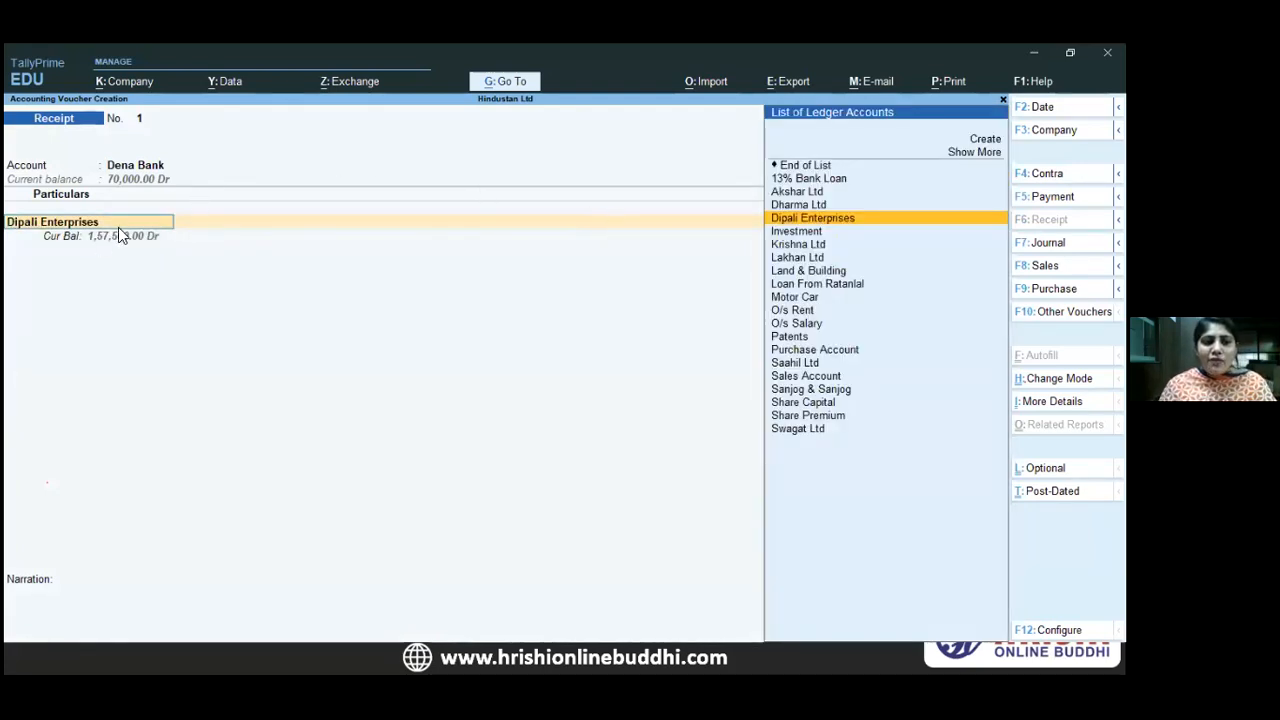
{"action": "key", "text": "Return"}
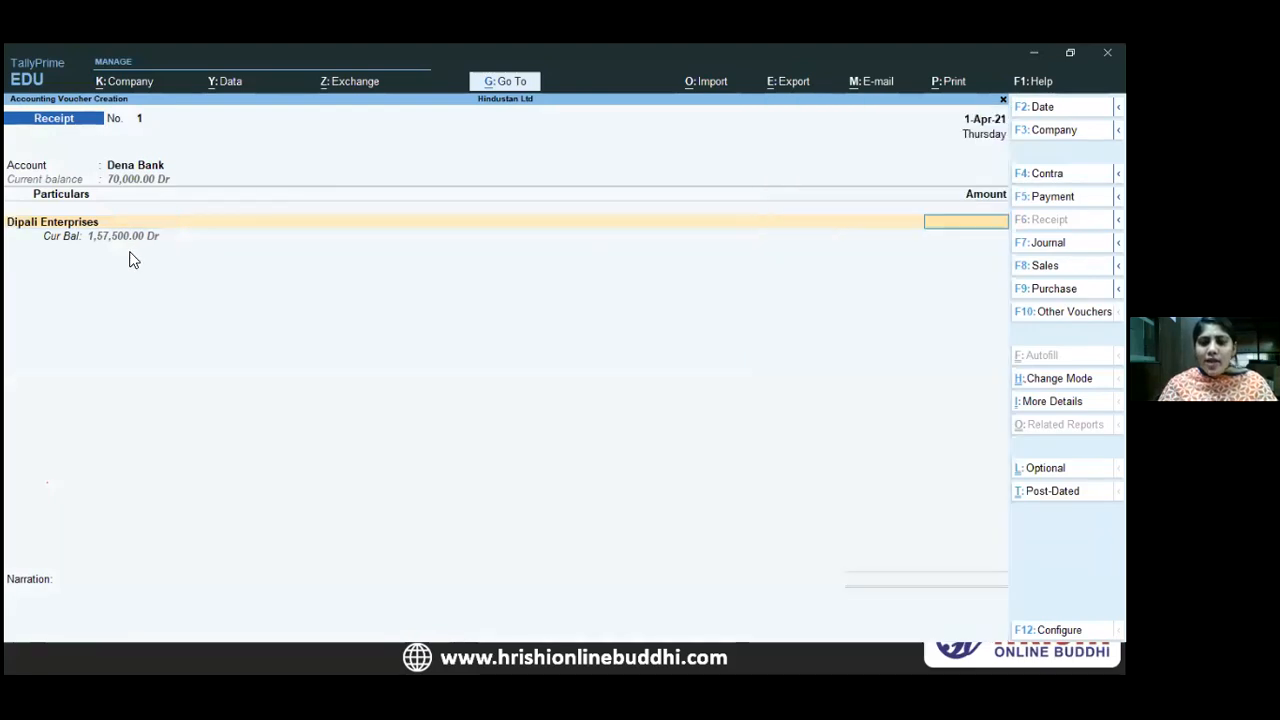
{"action": "type", "text": "50,0"}
{"action": "type", "text": "0000"}
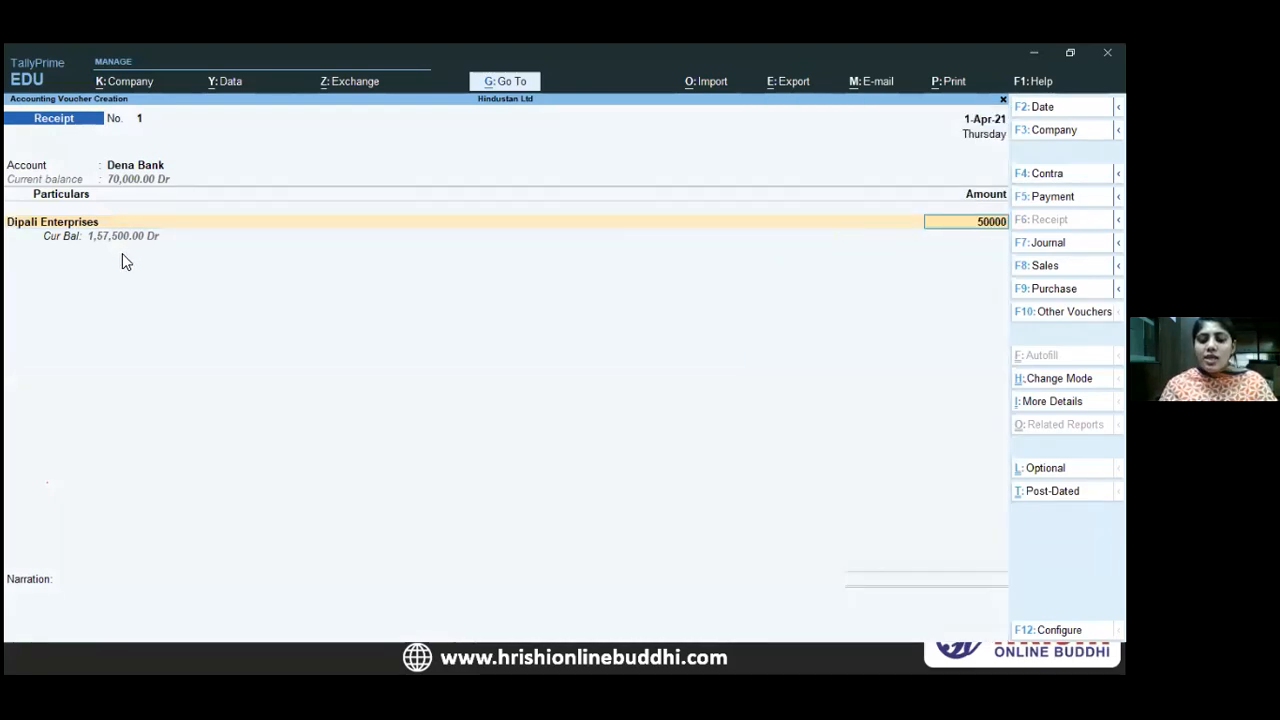
- Allocate the Dipali Enterprises receipt against pending bill 635 and accept the remaining bill-wise and bank details
{"action": "key", "text": "Return"}
{"action": "key", "text": "Return"}
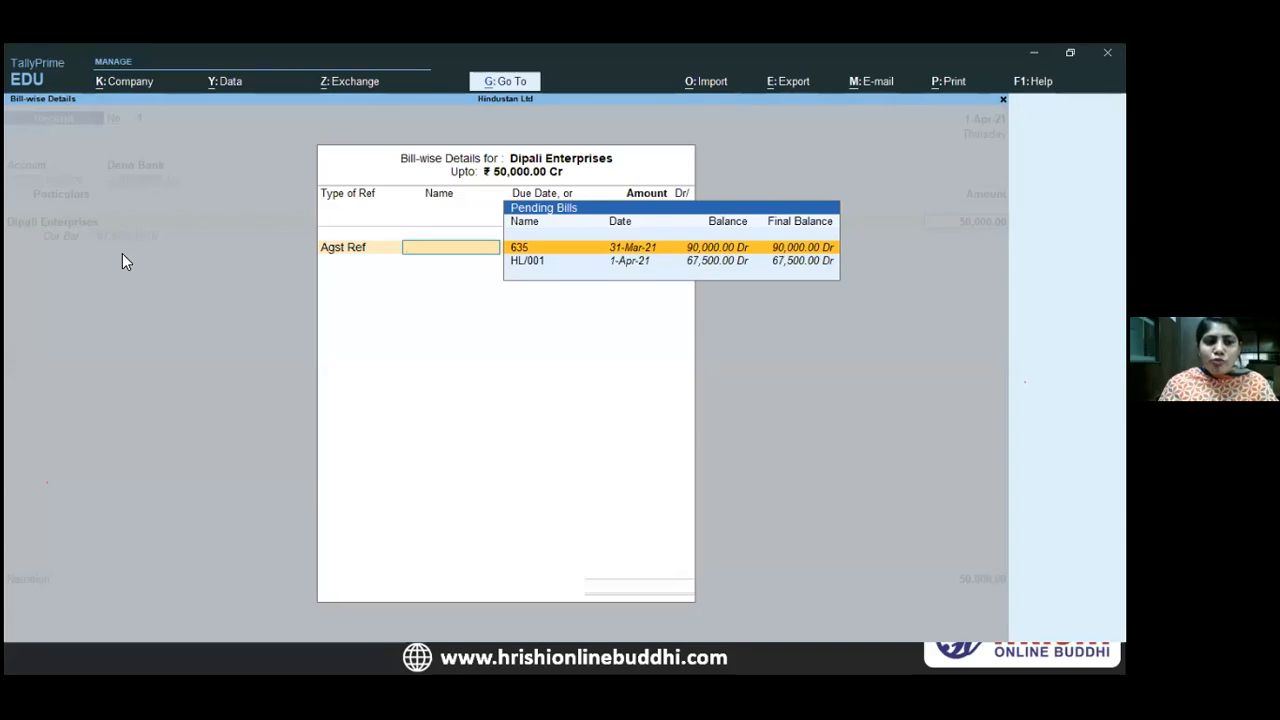
{"action": "key", "text": "Down"}
{"action": "key", "text": "Up"}
{"action": "key", "text": "Down"}
{"action": "key", "text": "Up"}
{"action": "key", "text": "Down"}
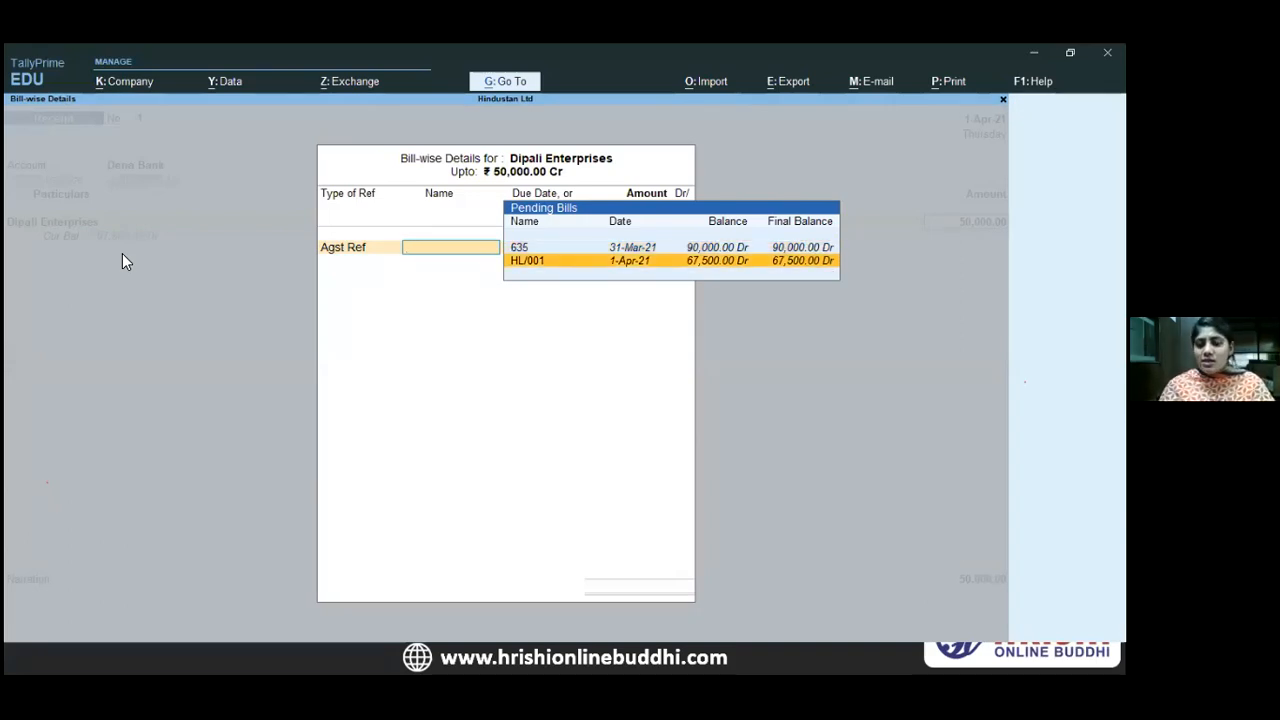
{"action": "key", "text": "Up"}
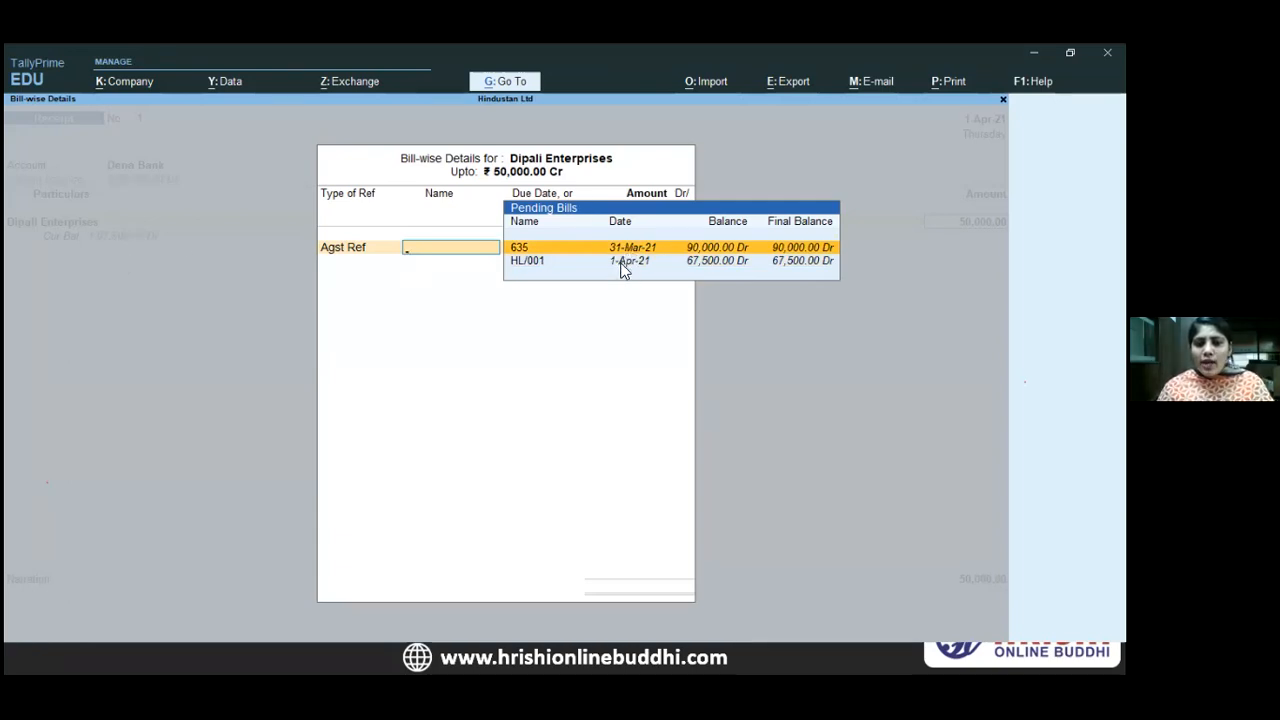
{"action": "key", "text": "Down"}
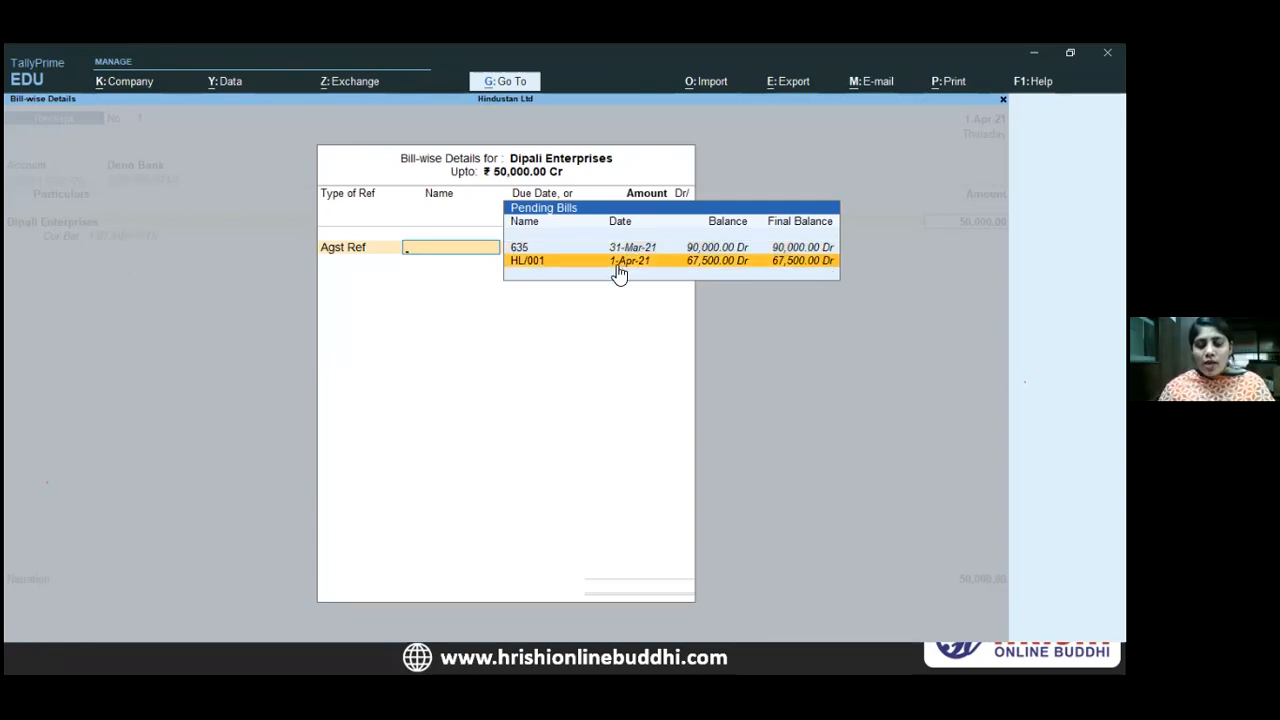
{"action": "key", "text": "Up"}
{"action": "key", "text": "Down"}
{"action": "key", "text": "Up"}
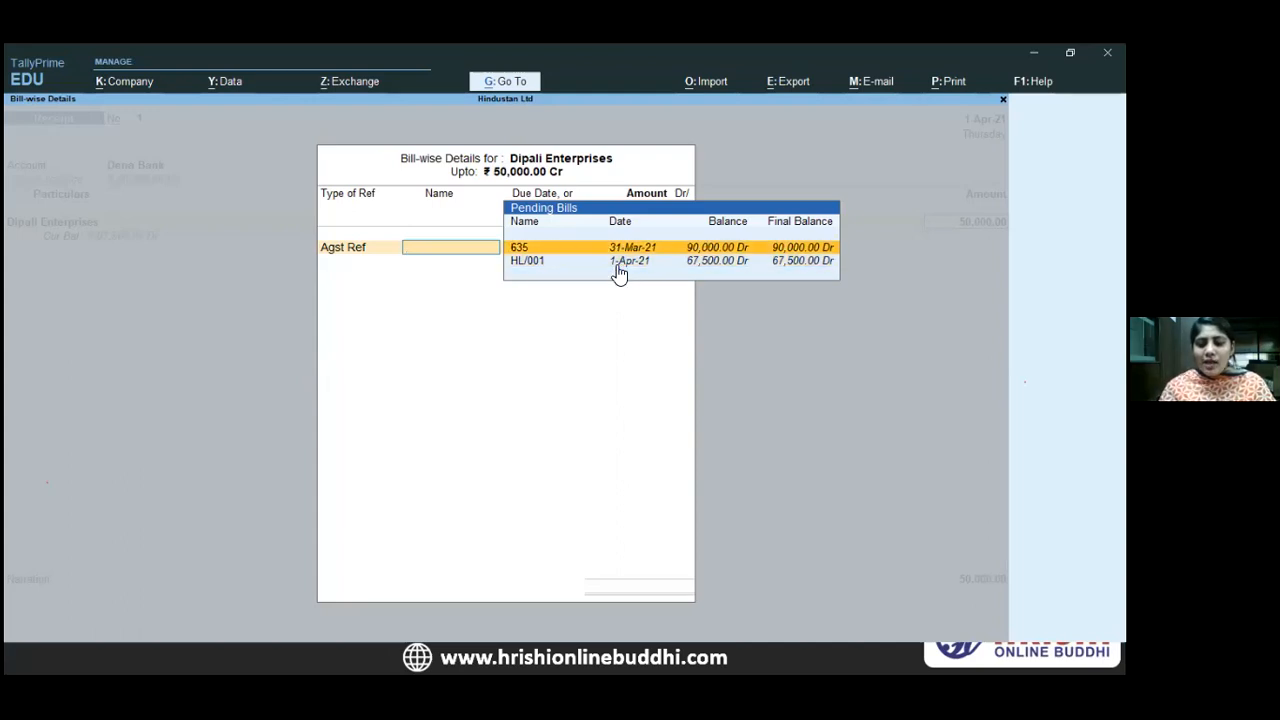
{"action": "key", "text": "Return"}
{"action": "key", "text": "Return"}
{"action": "key", "text": "Return"}
{"action": "key", "text": "Return"}
{"action": "key", "text": "Return"}
{"action": "key", "text": "Return"}
{"action": "key", "text": "Return"}
{"action": "key", "text": "Return"}
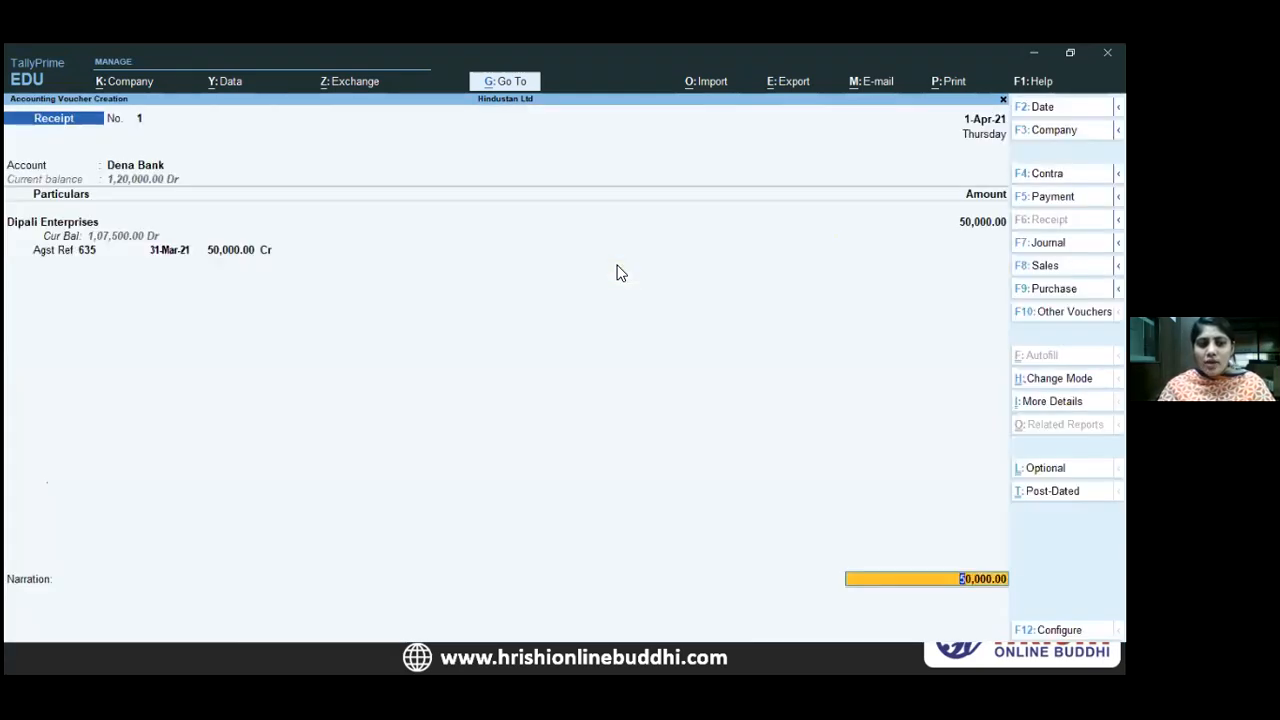
- Add the narration BEING PAYMENT RECEIVED and save the receipt voucher
{"action": "type", "text": "BEING PAYMENT RE"}
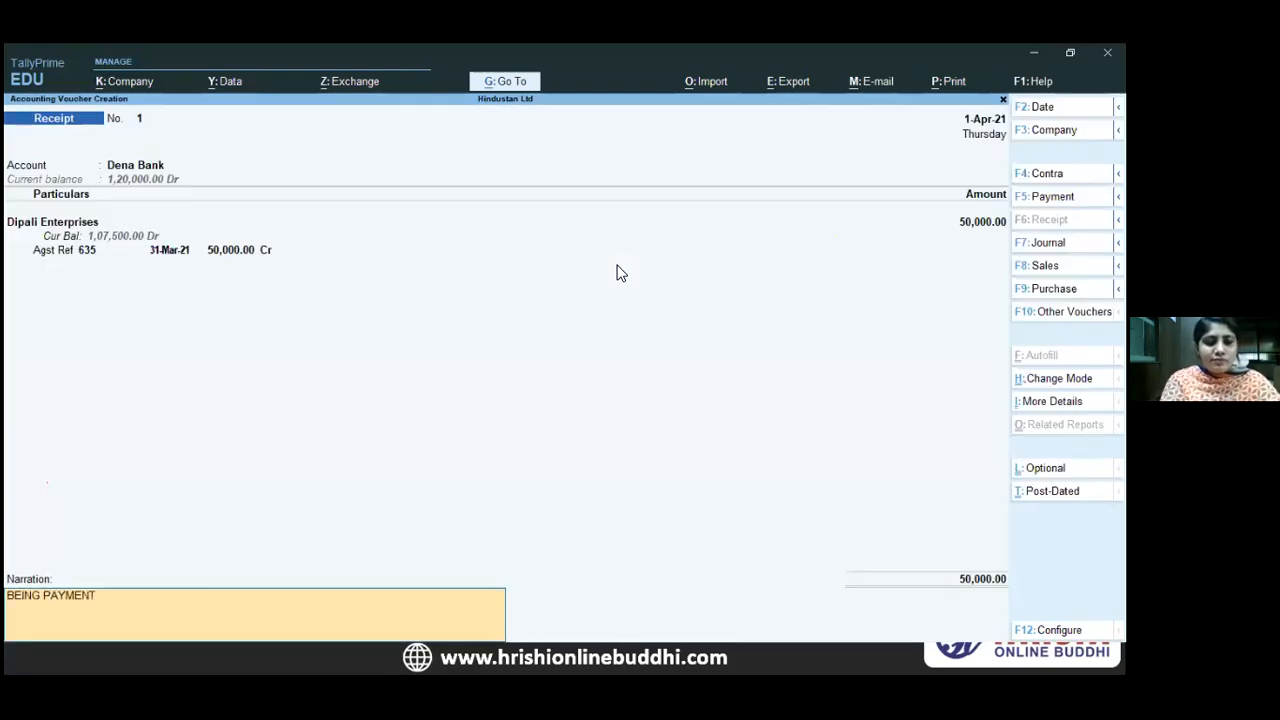
{"action": "key", "text": "BackSpace"}
{"action": "type", "text": "ECEIVED"}
{"action": "key", "text": "Return"}
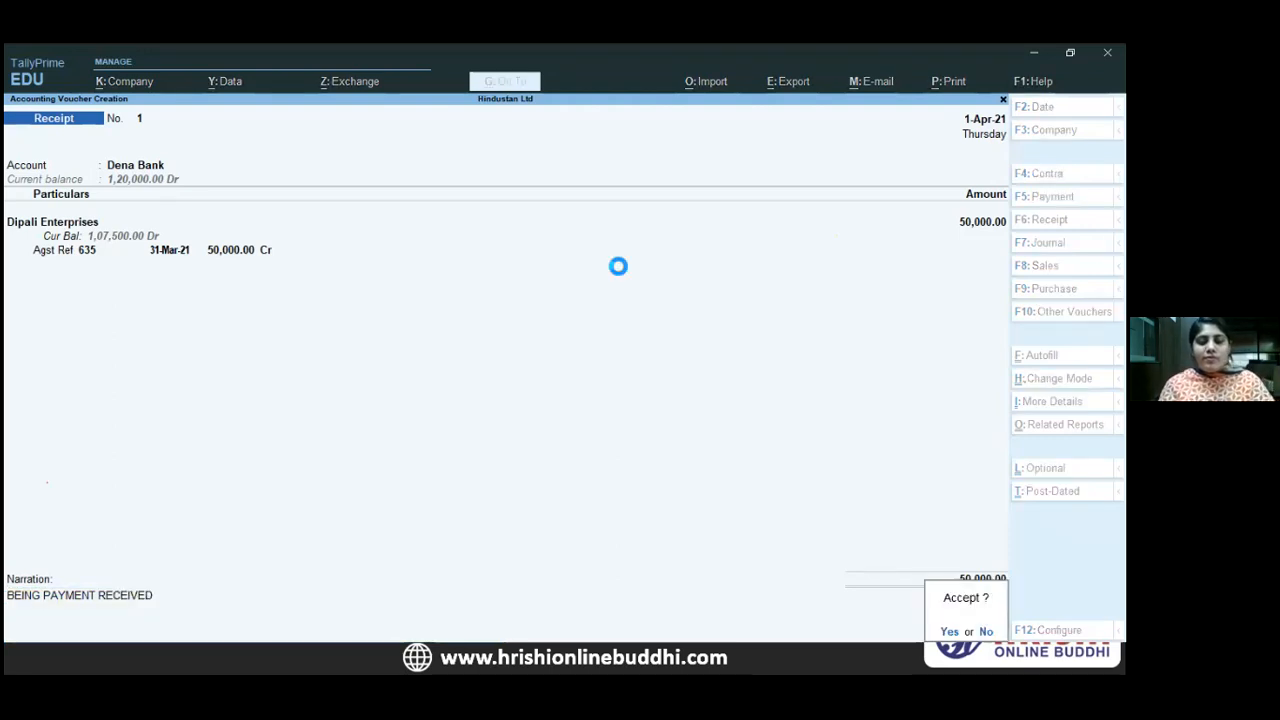
{"action": "key", "text": "Return"}
- Check the next transaction on the slides, then start a payment voucher in TallyPrime and change its mode to Double Entry
{"action": "key", "text": "alt+Tab"}
{"action": "key", "text": "Right"}
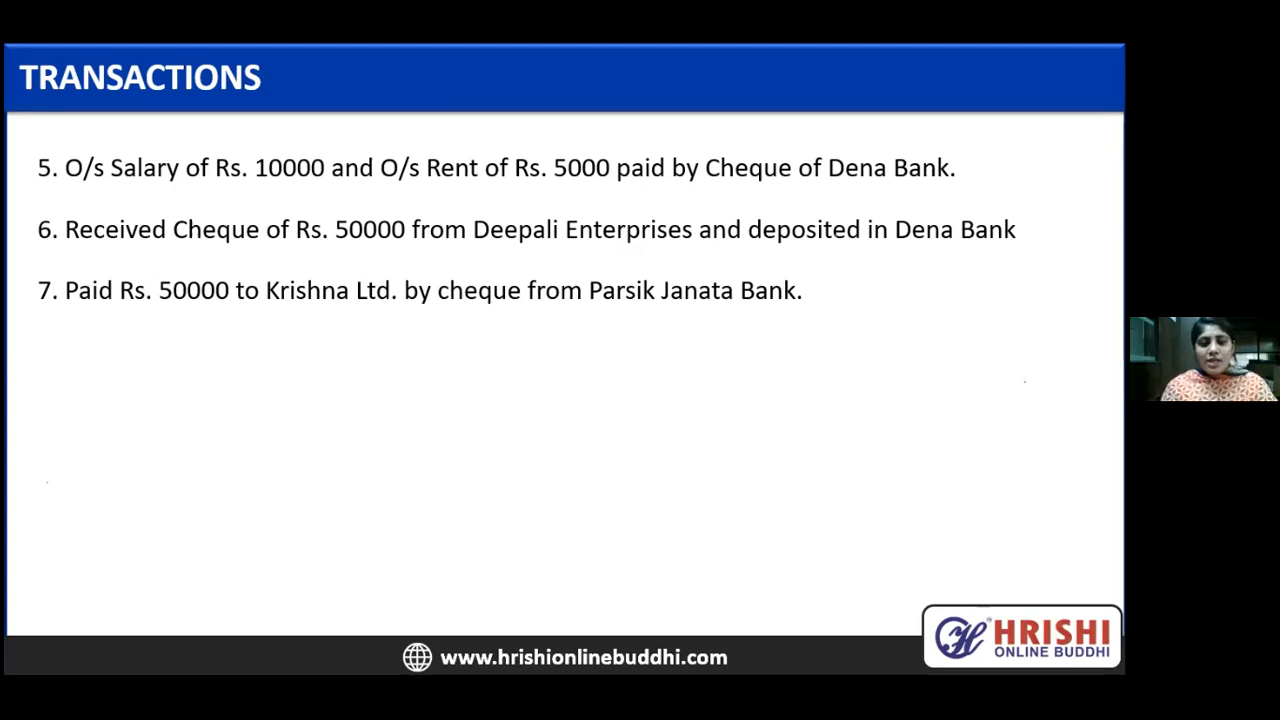
{"action": "key", "text": "alt+Tab"}
{"action": "key", "text": "F5"}
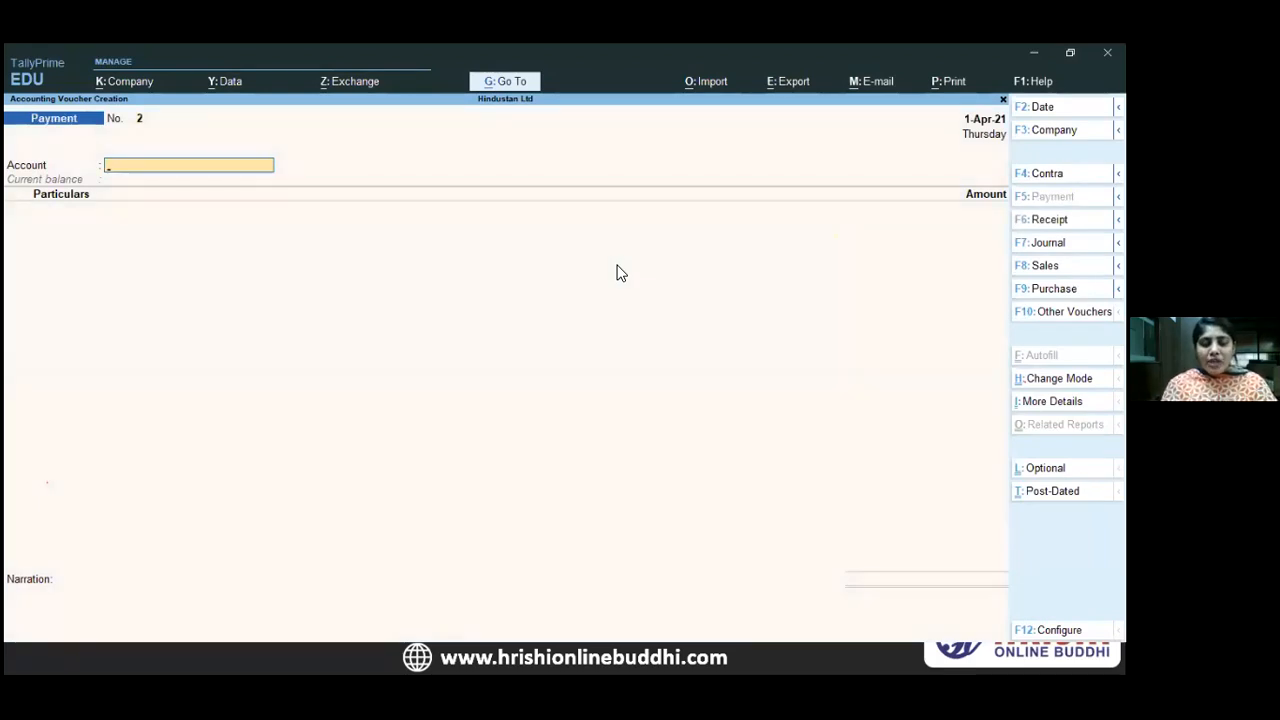
{"action": "type", "text": "K"}
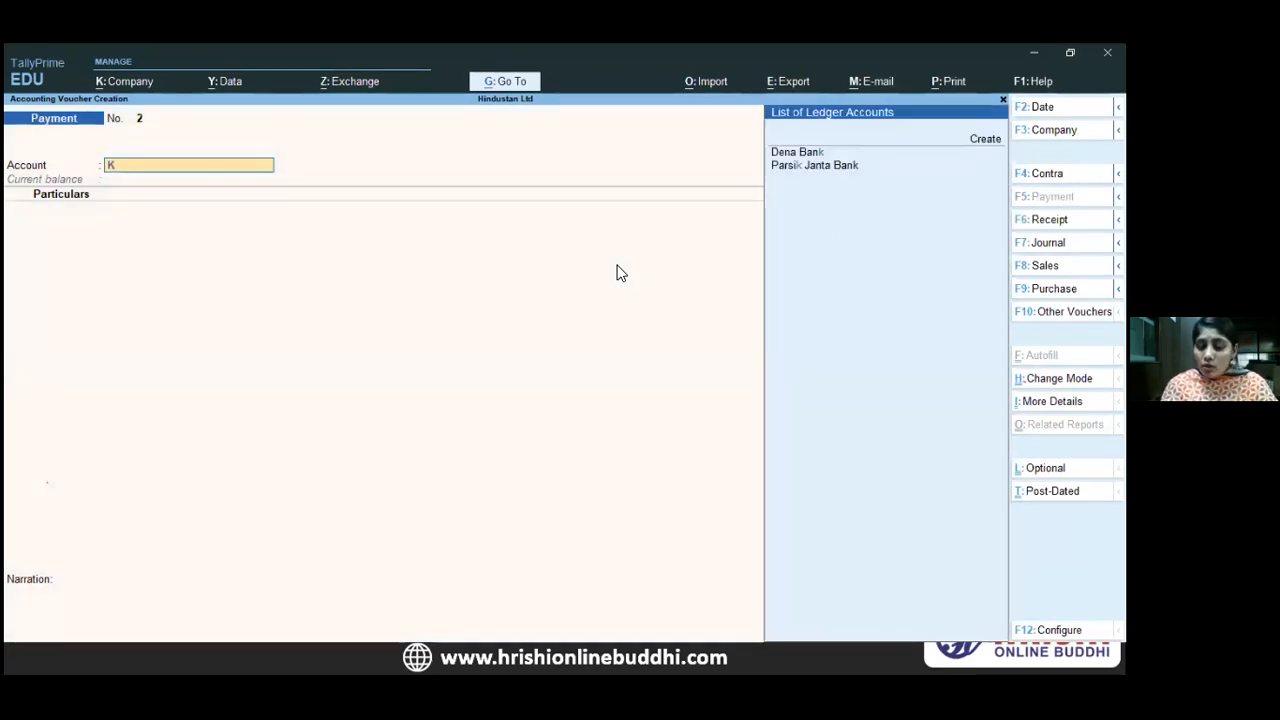
{"action": "key", "text": "BackSpace"}
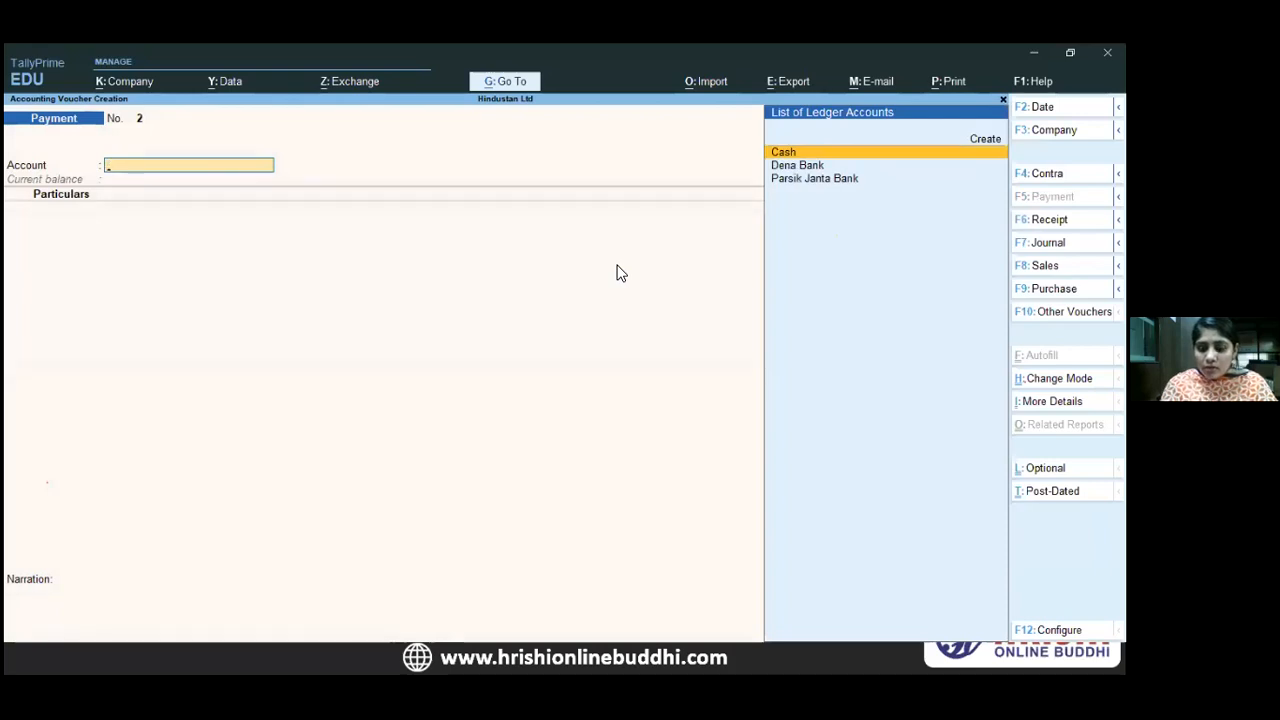
{"action": "key", "text": "alt"}
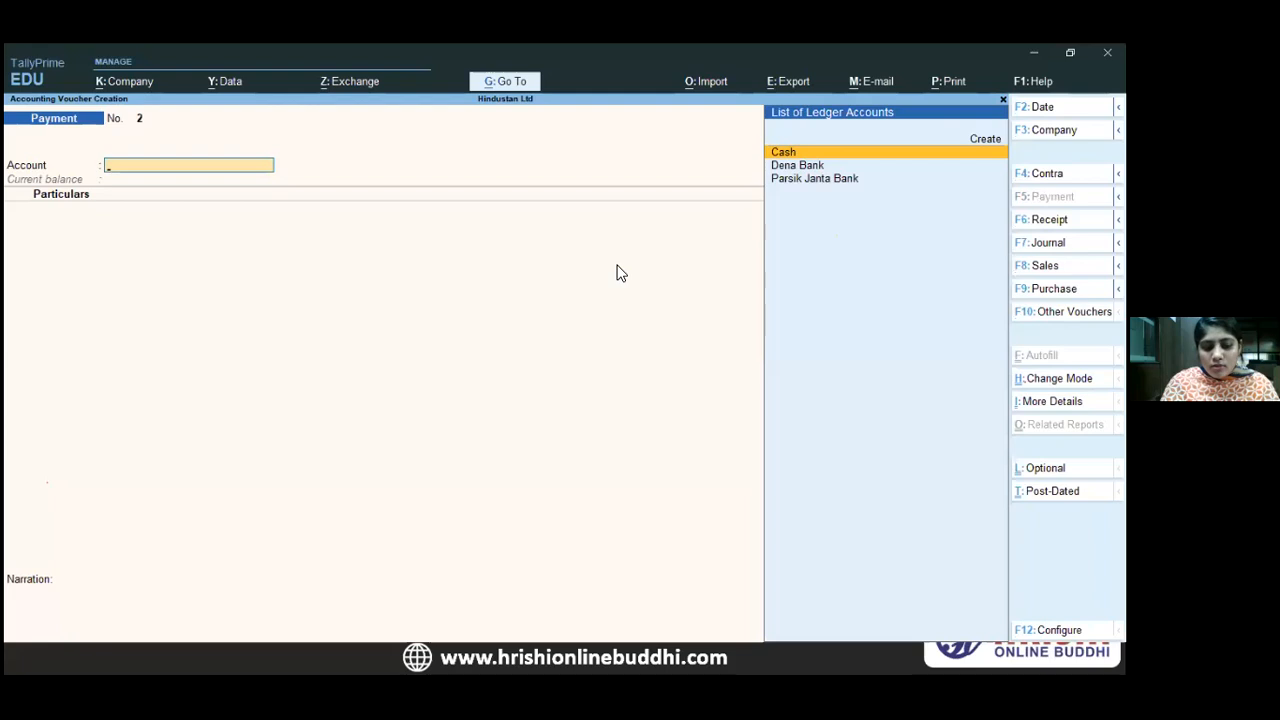
{"action": "key", "text": "ctrl+h"}
{"action": "key", "text": "Up"}
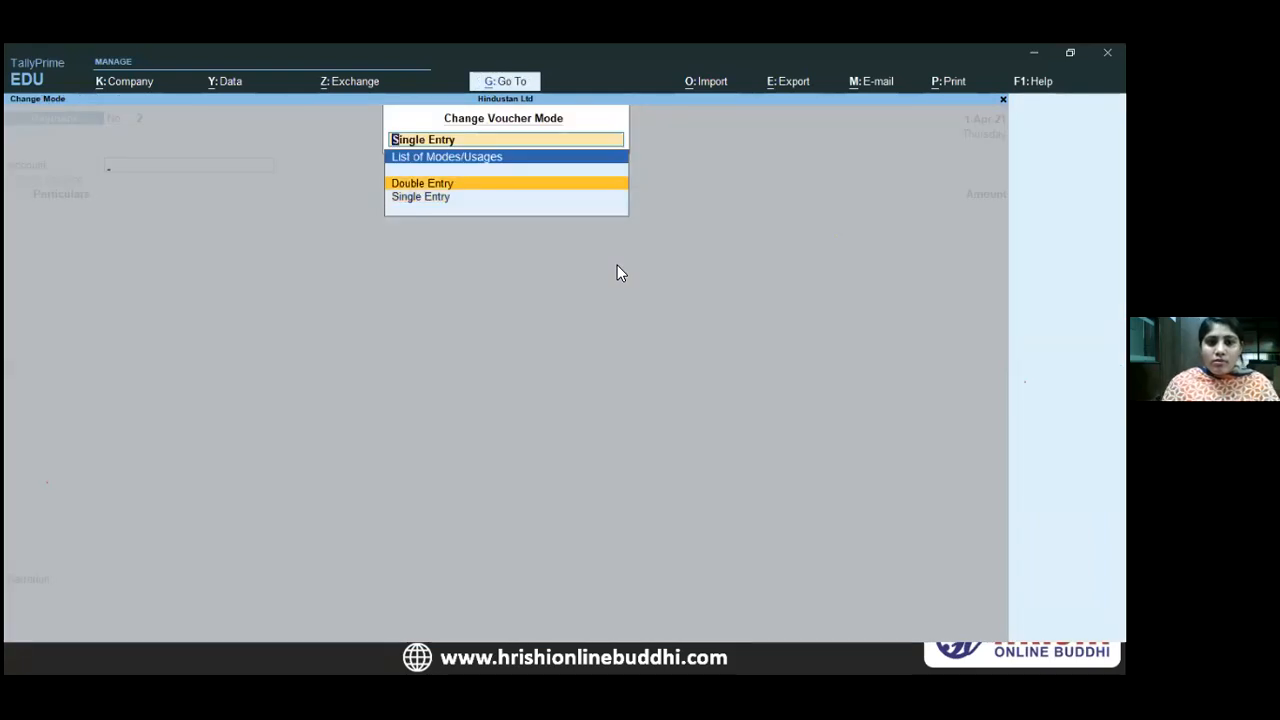
{"action": "key", "text": "Return"}
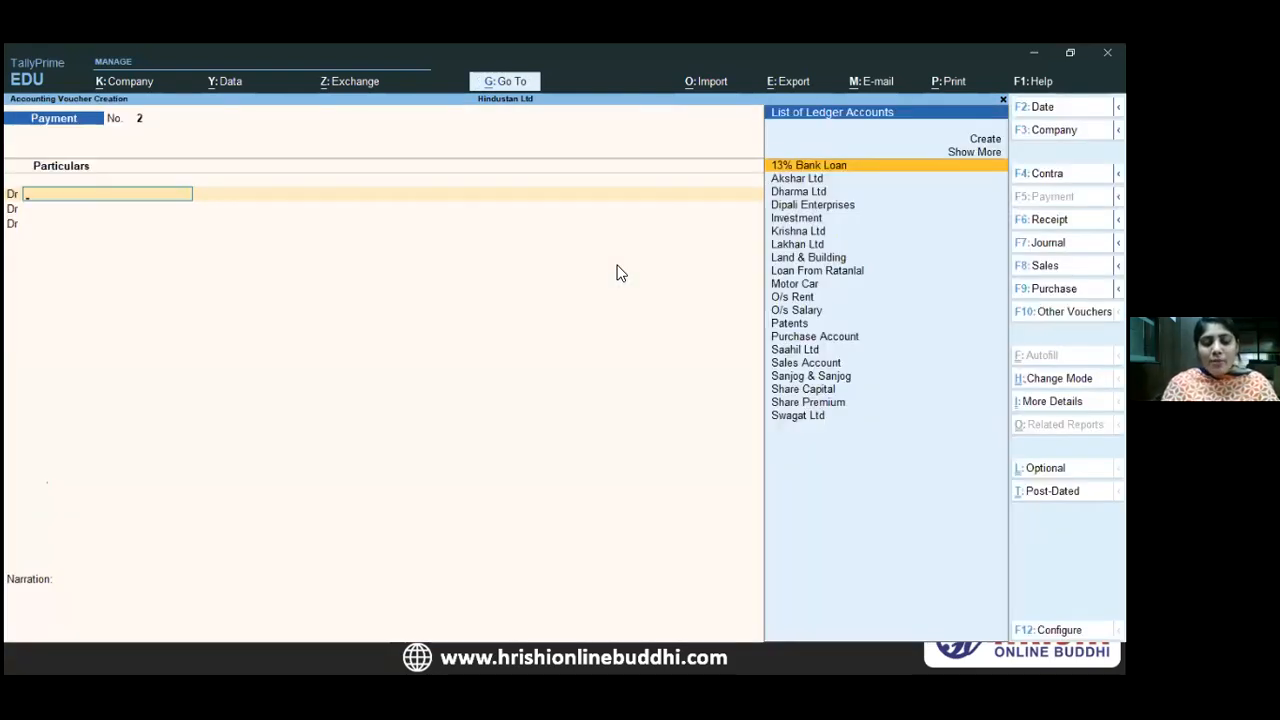
- Debit Krishna Ltd in the payment voucher with an amount of 50000, checking the transaction slide for the amount
{"action": "type", "text": "krish"}
{"action": "key", "text": "Return"}
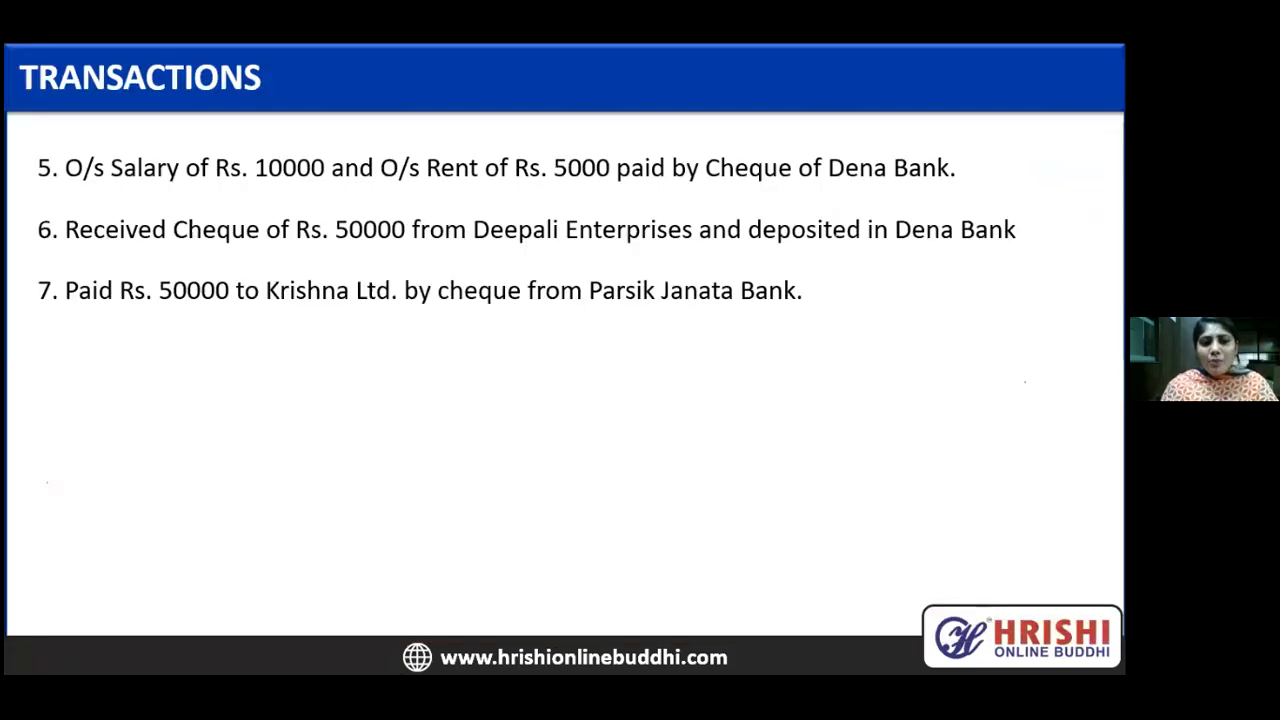
{"action": "key", "text": "alt+Tab"}
{"action": "type", "text": "5500"}
{"action": "key", "text": "BackSpace"}
{"action": "key", "text": "BackSpace"}
{"action": "key", "text": "BackSpace"}
{"action": "type", "text": "0000"}
{"action": "key", "text": "Return"}
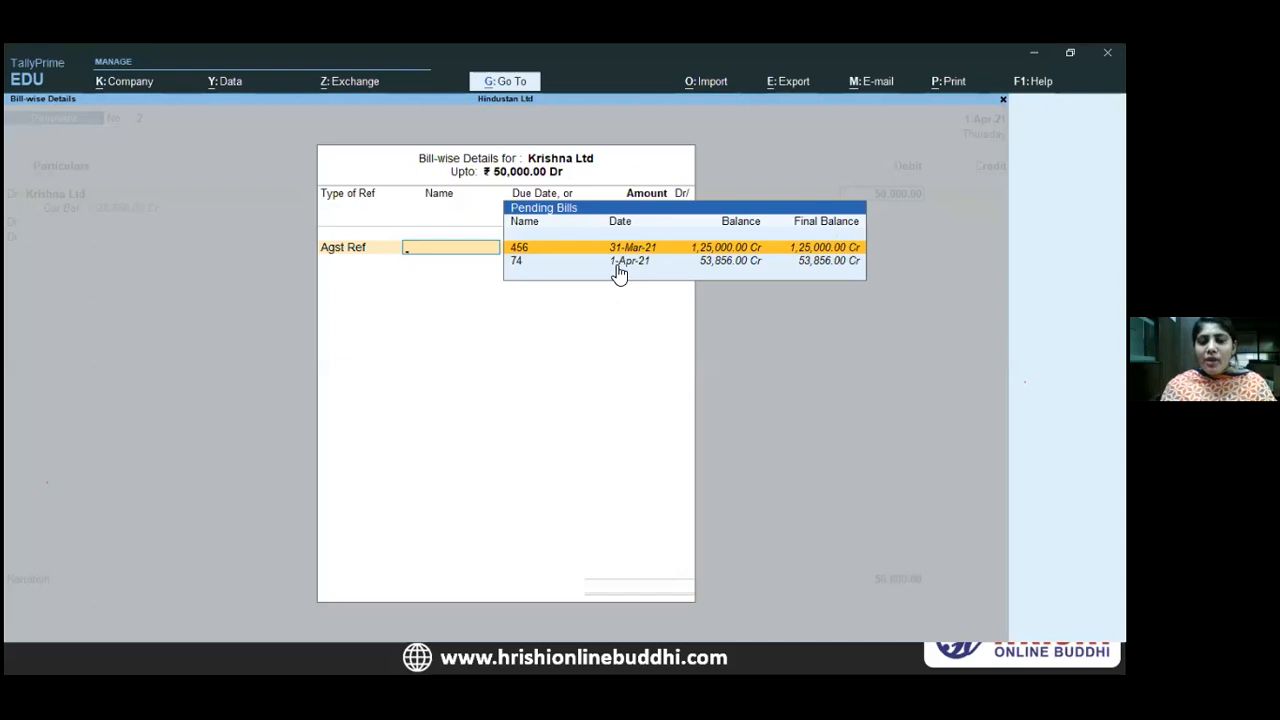
- Allocate the Krishna Ltd payment against pending bill 74 for 50,000 and close the bill-wise details
{"action": "left_click", "coordinate": [617, 262]}
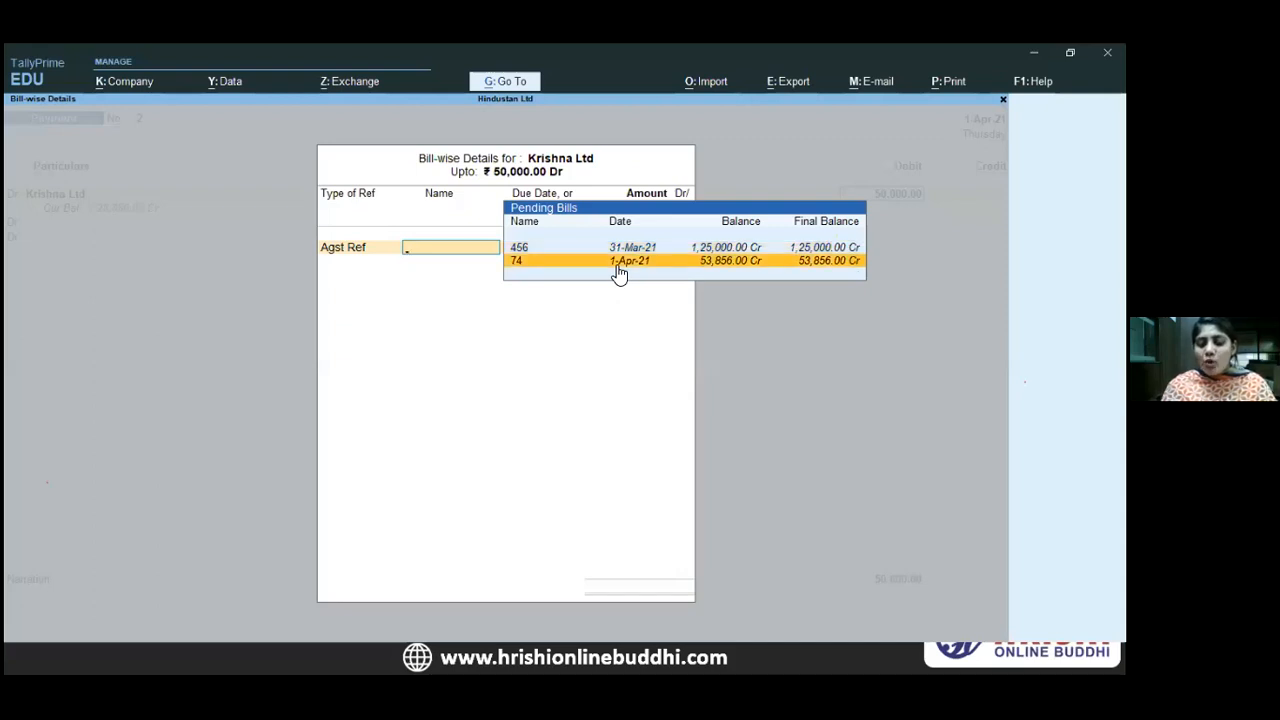
{"action": "key", "text": "Return"}
{"action": "key", "text": "Return"}
{"action": "key", "text": "Return"}
- Add a credit line for Parsik Janta Bank with an amount of 50,000 to the payment voucher
{"action": "key", "text": "c"}
{"action": "key", "text": "Return"}
{"action": "type", "text": "PA"}
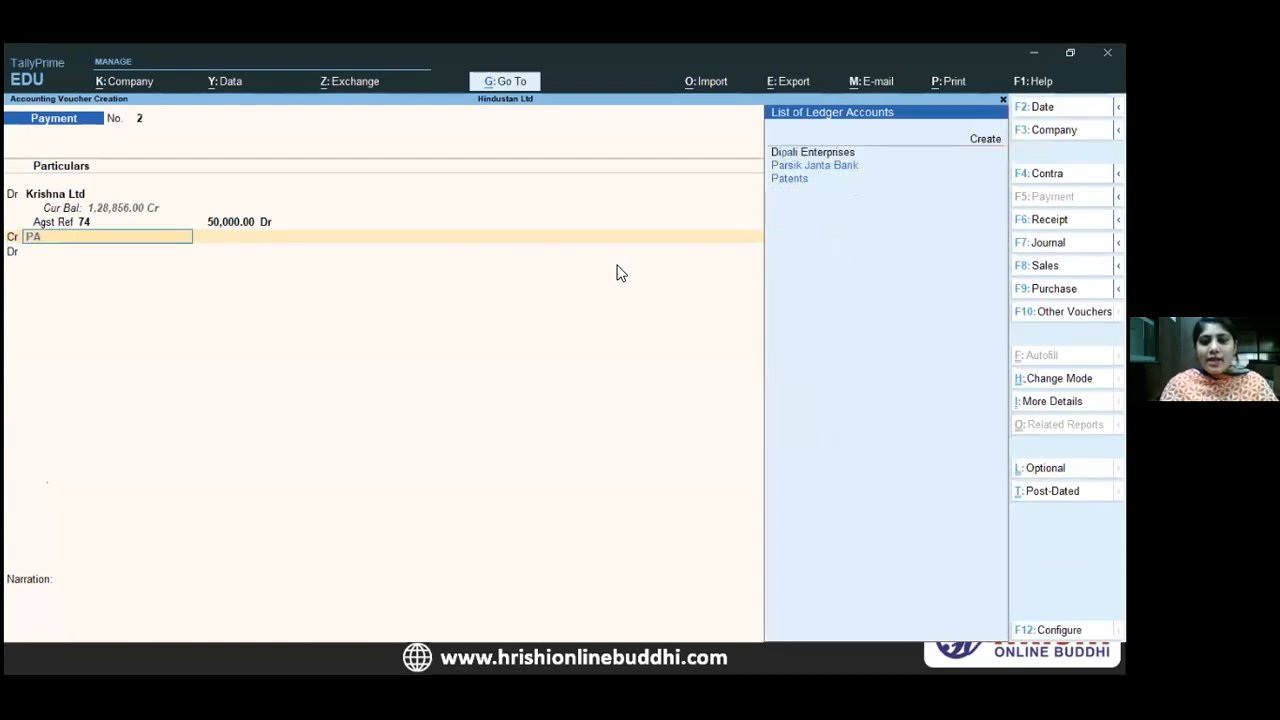
{"action": "key", "text": "Return"}
{"action": "key", "text": "Down"}
{"action": "key", "text": "Return"}
{"action": "type", "text": "50,000"}
- Accept the remaining details of the bank entry and reuse the previous narration BEING PAYMENTS MADE
{"action": "key", "text": "Return"}
{"action": "key", "text": "Return"}
{"action": "key", "text": "Return"}
{"action": "key", "text": "Return"}
{"action": "key", "text": "ctrl+r"}
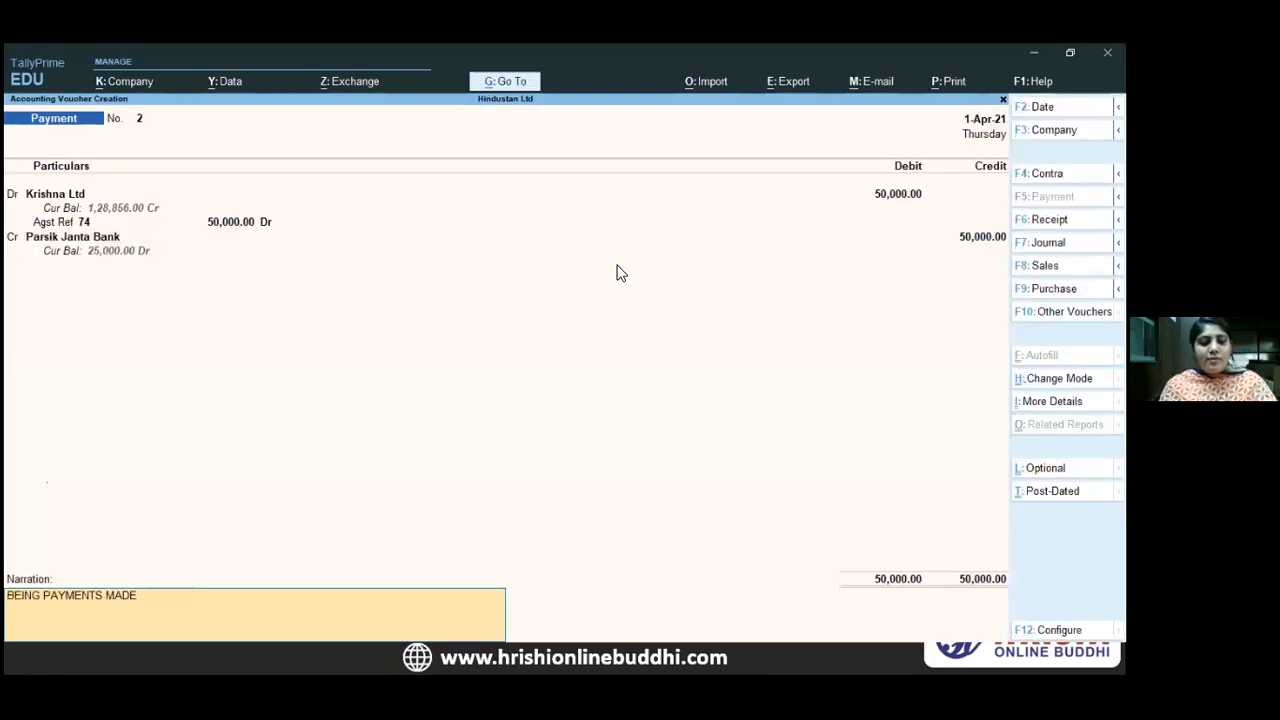
- Complete the Krishna Ltd payment narration as BEING PAYMENTS MADE TO CREDITOR and save the voucher
{"action": "type", "text": "TO CREDITOR"}
{"action": "key", "text": "Return"}
{"action": "key", "text": "Return"}
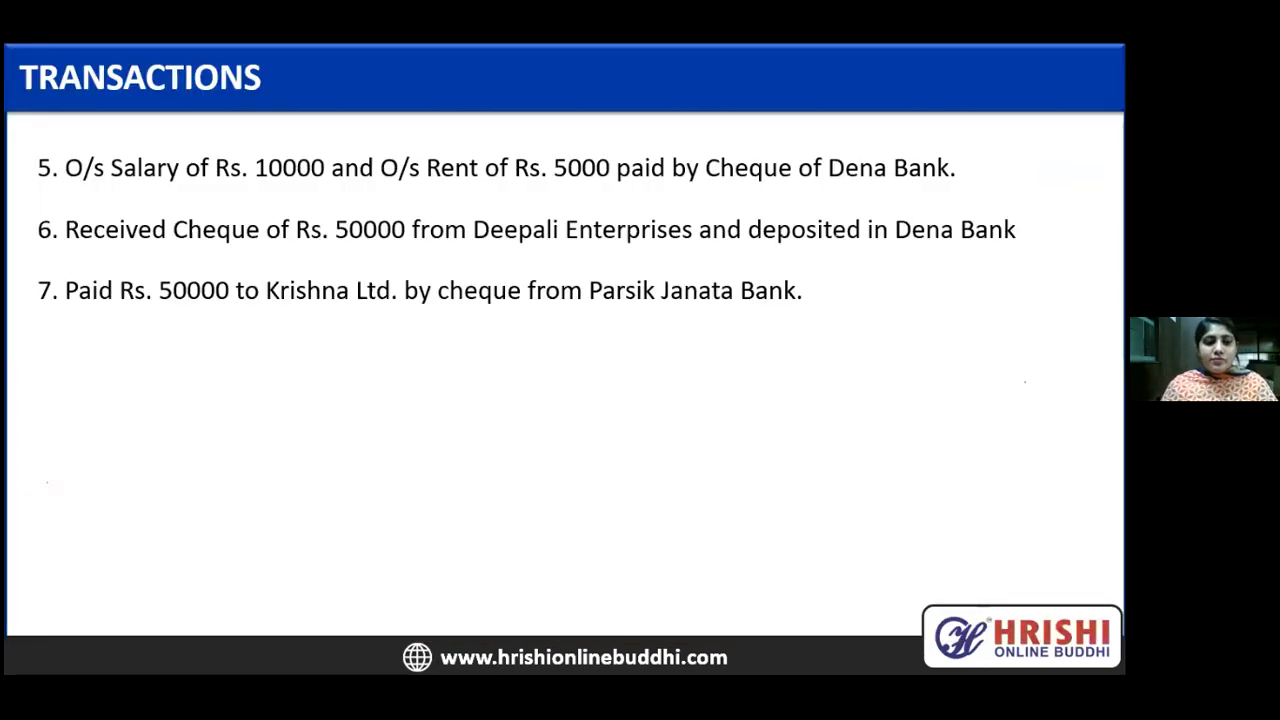
- Reveal transaction 8 on the slide, then start a contra voucher in TallyPrime crediting Cash with 5000
{"action": "key", "text": "Right"}
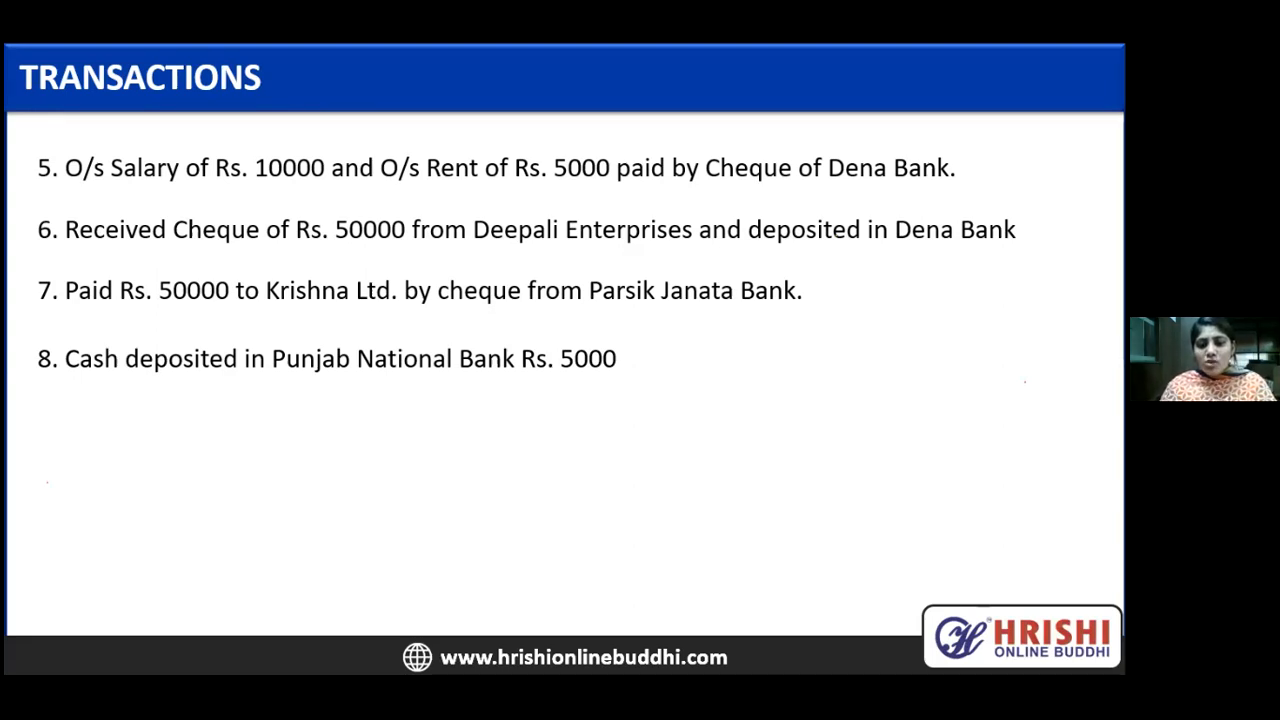
{"action": "key", "text": "alt+Tab"}
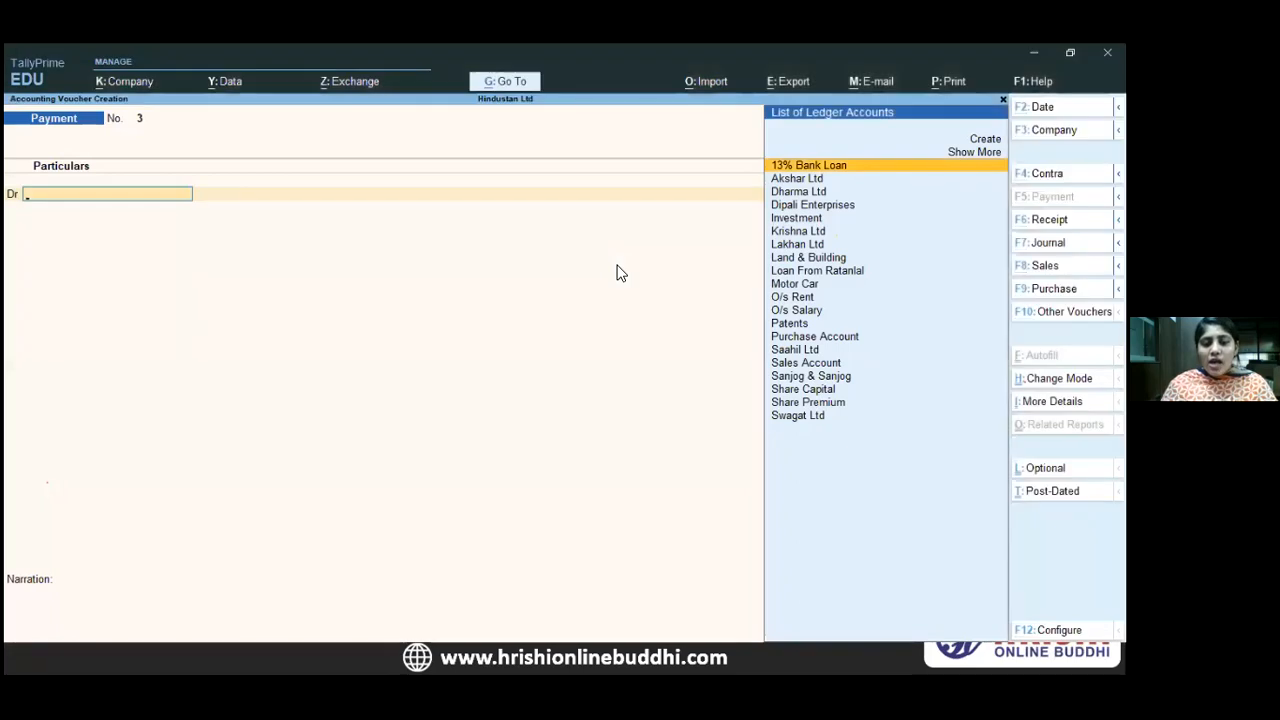
{"action": "key", "text": "F4"}
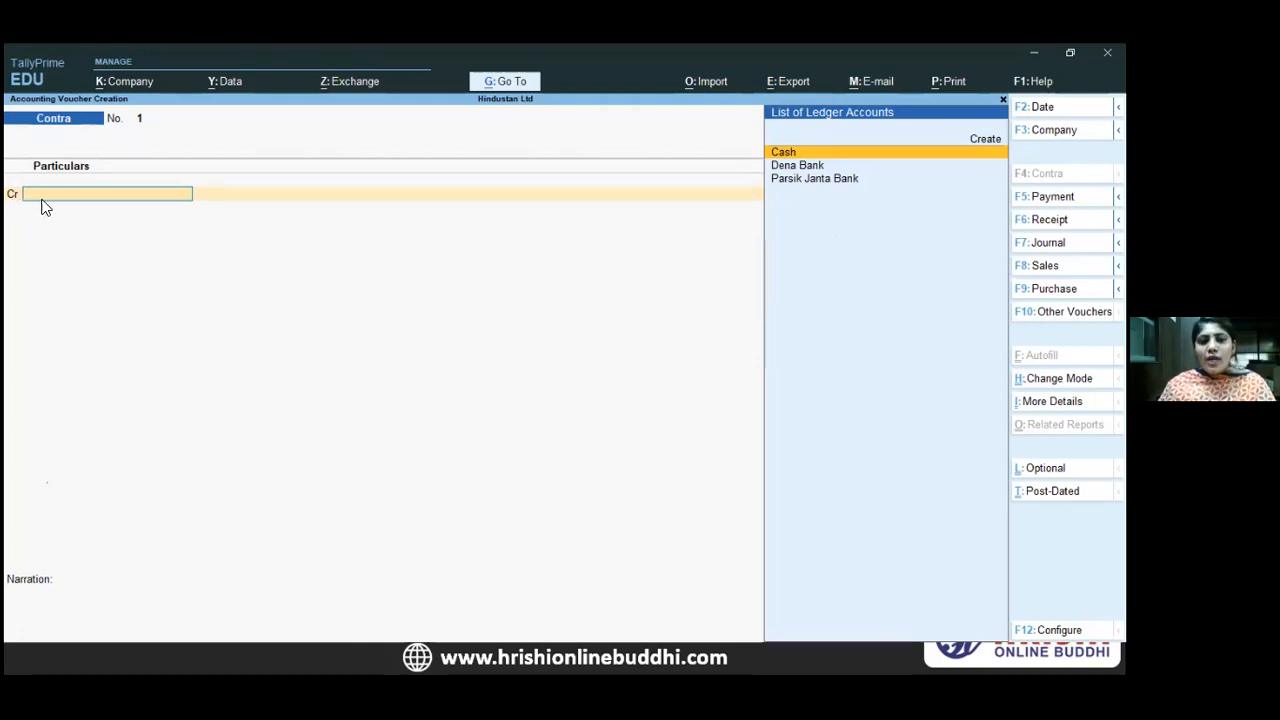
{"action": "key", "text": "Return"}
{"action": "type", "text": "5000"}
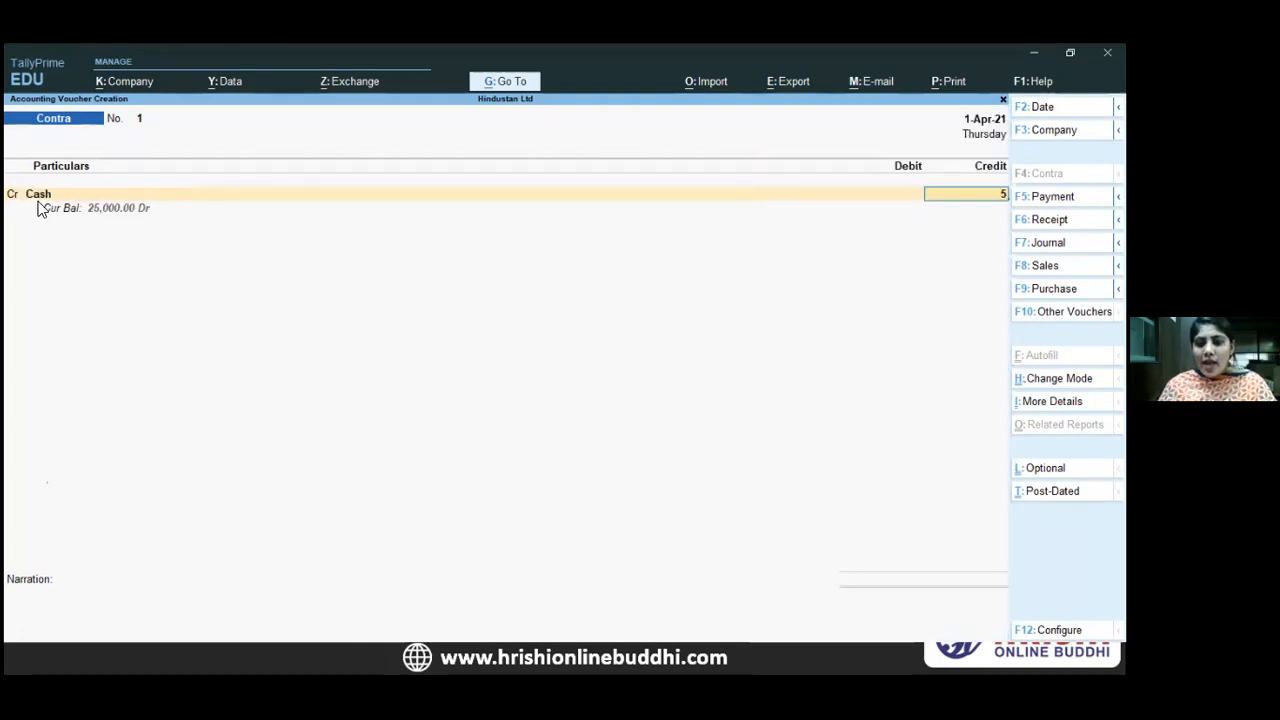
{"action": "key", "text": "Return"}
{"action": "key", "text": "Return"}
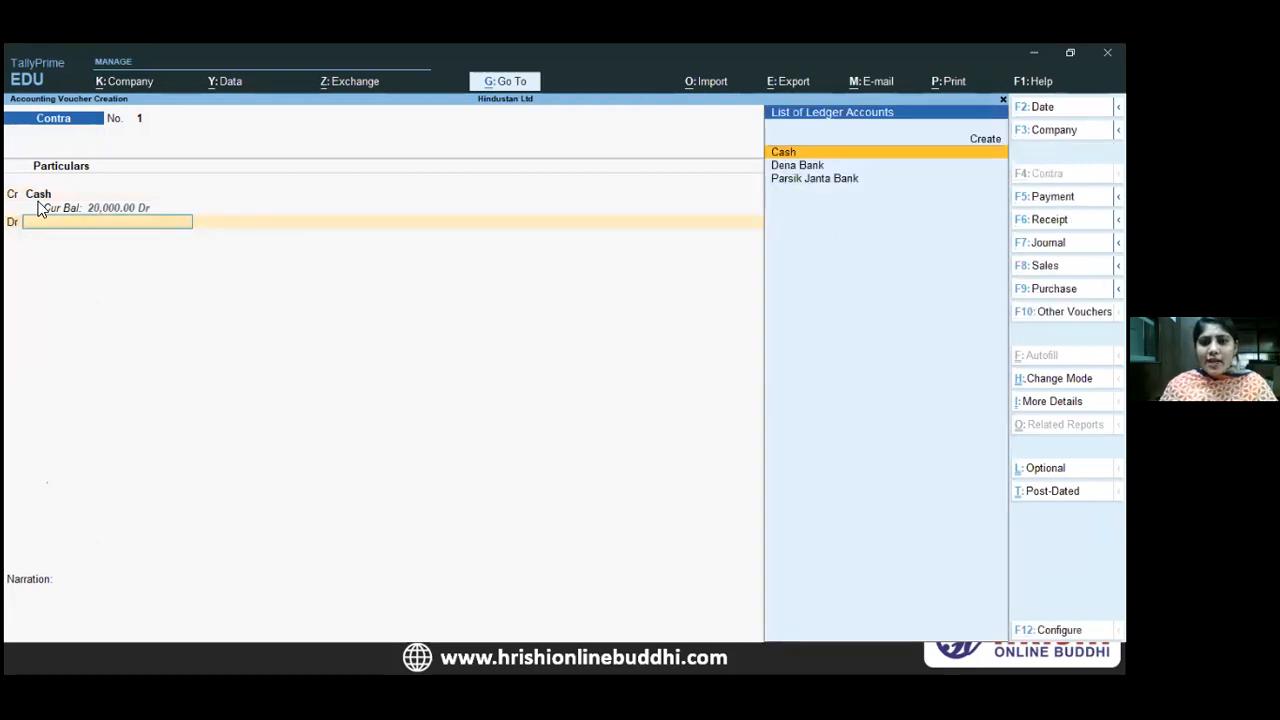
- Create a Punjab National Bank ledger under Bank Accounts for the contra voucher's debit line
{"action": "key", "text": "Up"}
{"action": "key", "text": "Return"}
{"action": "type", "text": "Punjab N"}
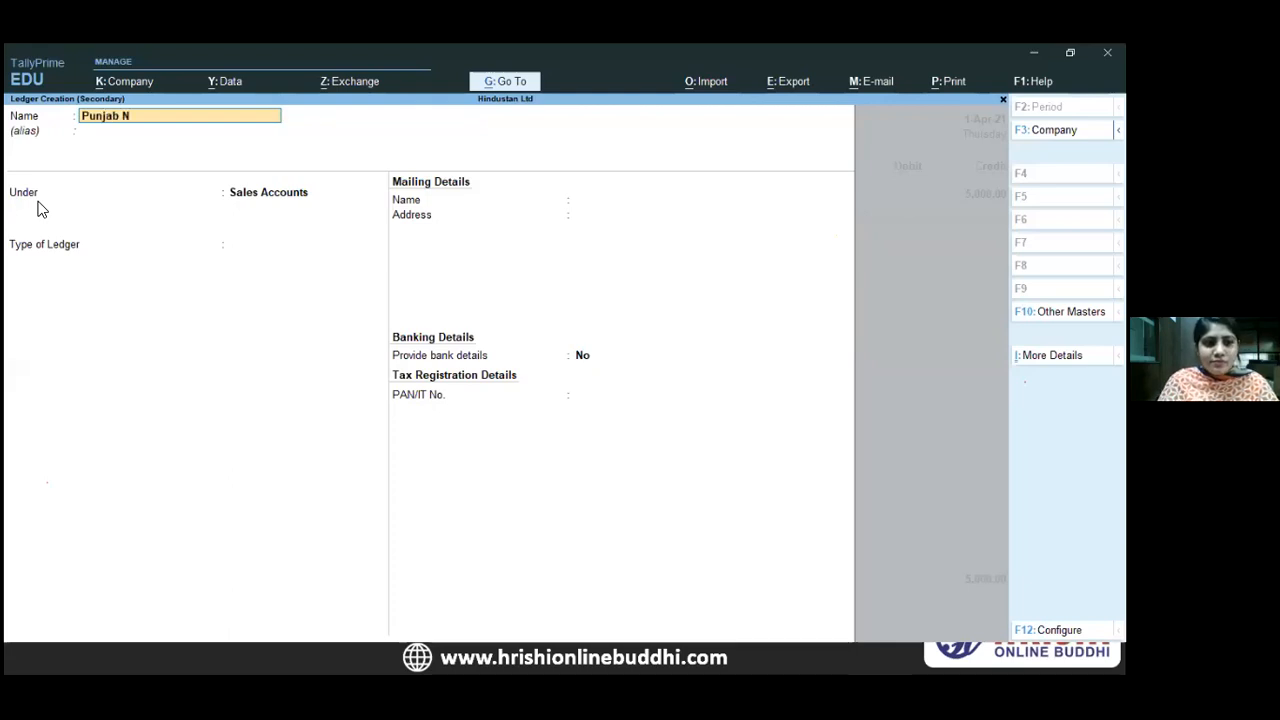
{"action": "type", "text": "ational Bank"}
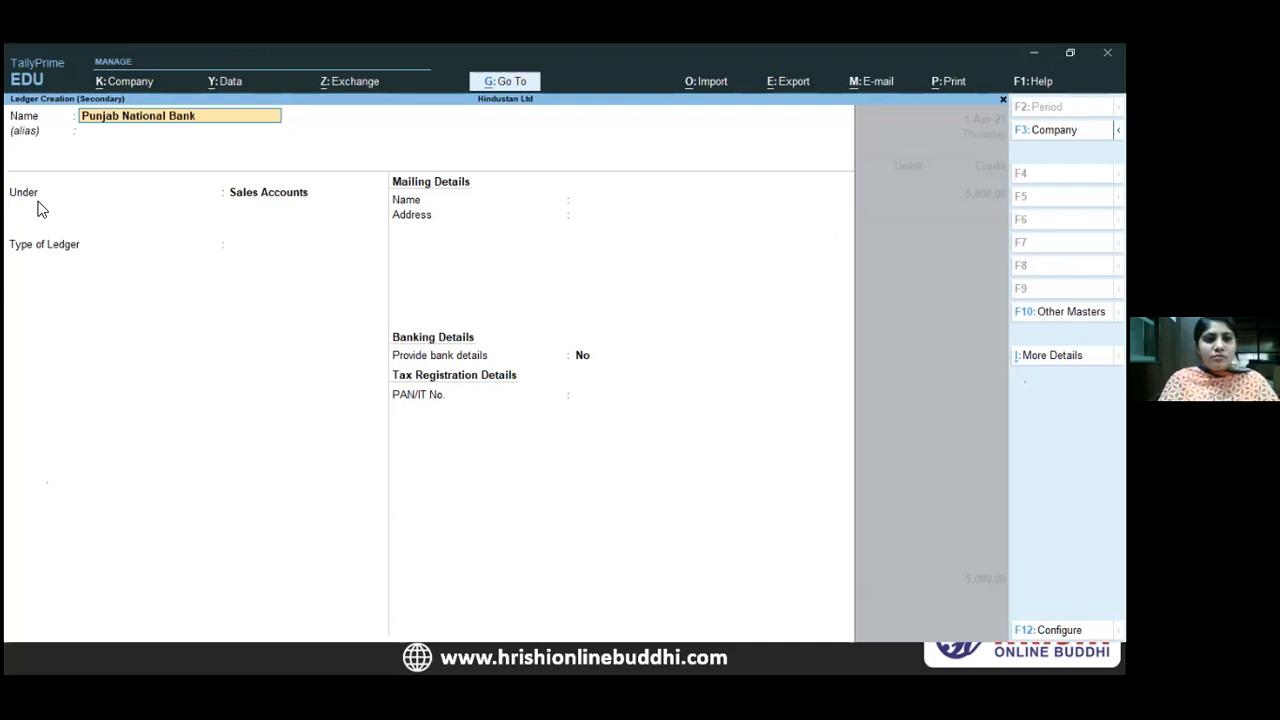
{"action": "key", "text": "Return"}
{"action": "key", "text": "Return"}
{"action": "type", "text": "Ba"}
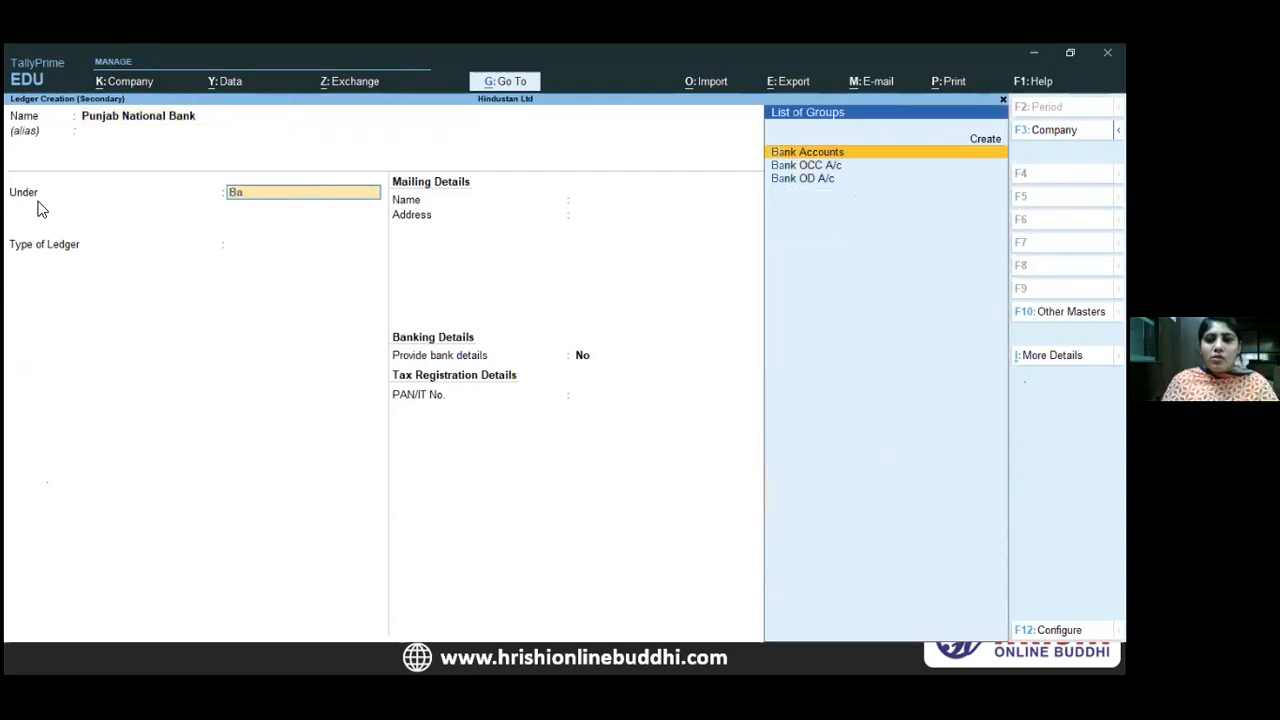
{"action": "key", "text": "Return"}
{"action": "key", "text": "ctrl+a"}
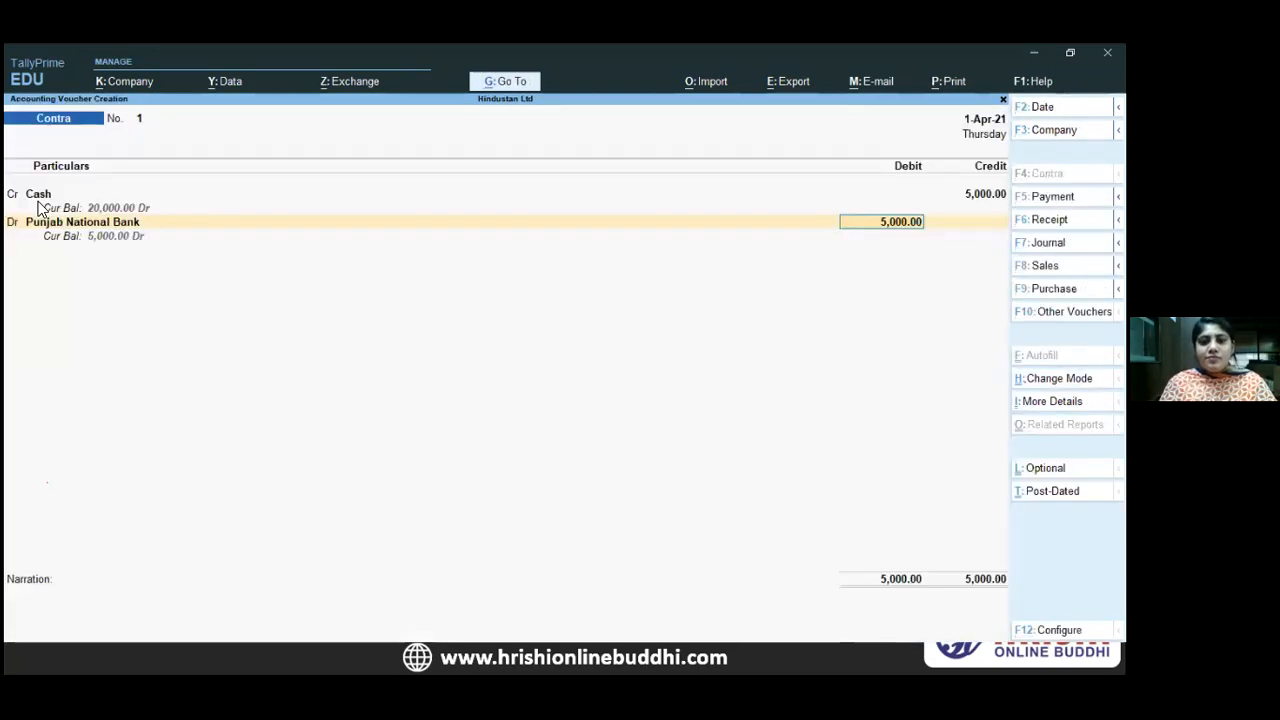
- Accept the 5,000 debit to Punjab National Bank and allocate it with Cash as the transaction type
{"action": "key", "text": "Return"}
{"action": "key", "text": "Return"}
{"action": "key", "text": "Up"}
{"action": "key", "text": "Up"}
{"action": "key", "text": "Up"}
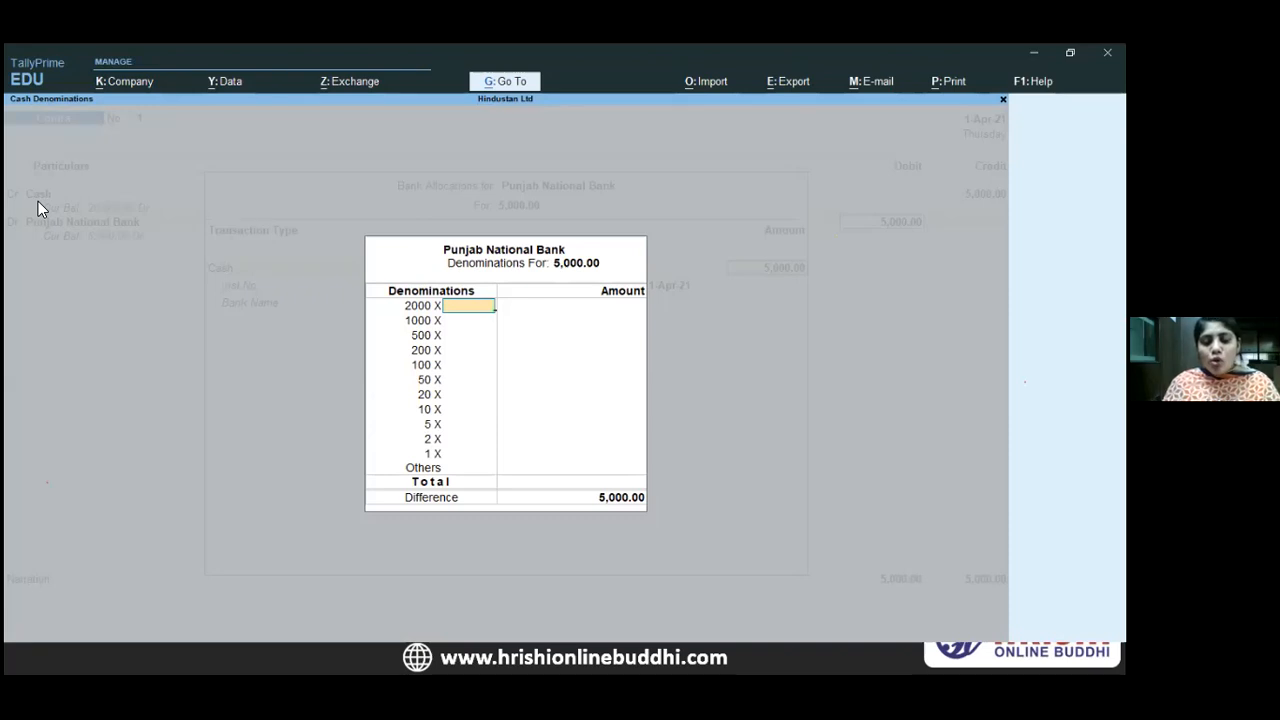
- Leave all cash denominations blank for the Punjab National Bank deposit and complete the bank allocation
{"action": "key", "text": "Down"}
{"action": "key", "text": "Down"}
{"action": "key", "text": "Down"}
{"action": "key", "text": "Down"}
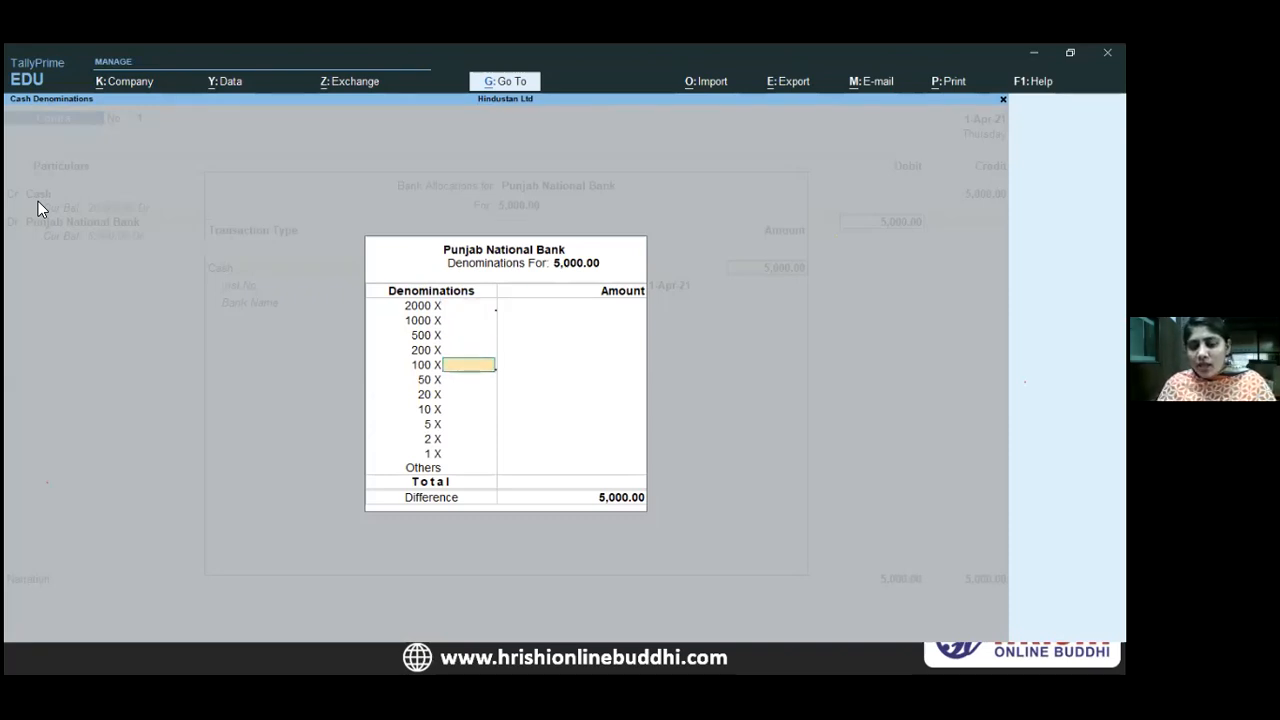
{"action": "key", "text": "Down"}
{"action": "key", "text": "Down"}
{"action": "key", "text": "Down"}
{"action": "key", "text": "Down"}
{"action": "key", "text": "Down"}
{"action": "key", "text": "Down"}
{"action": "key", "text": "Down"}
{"action": "key", "text": "Down"}
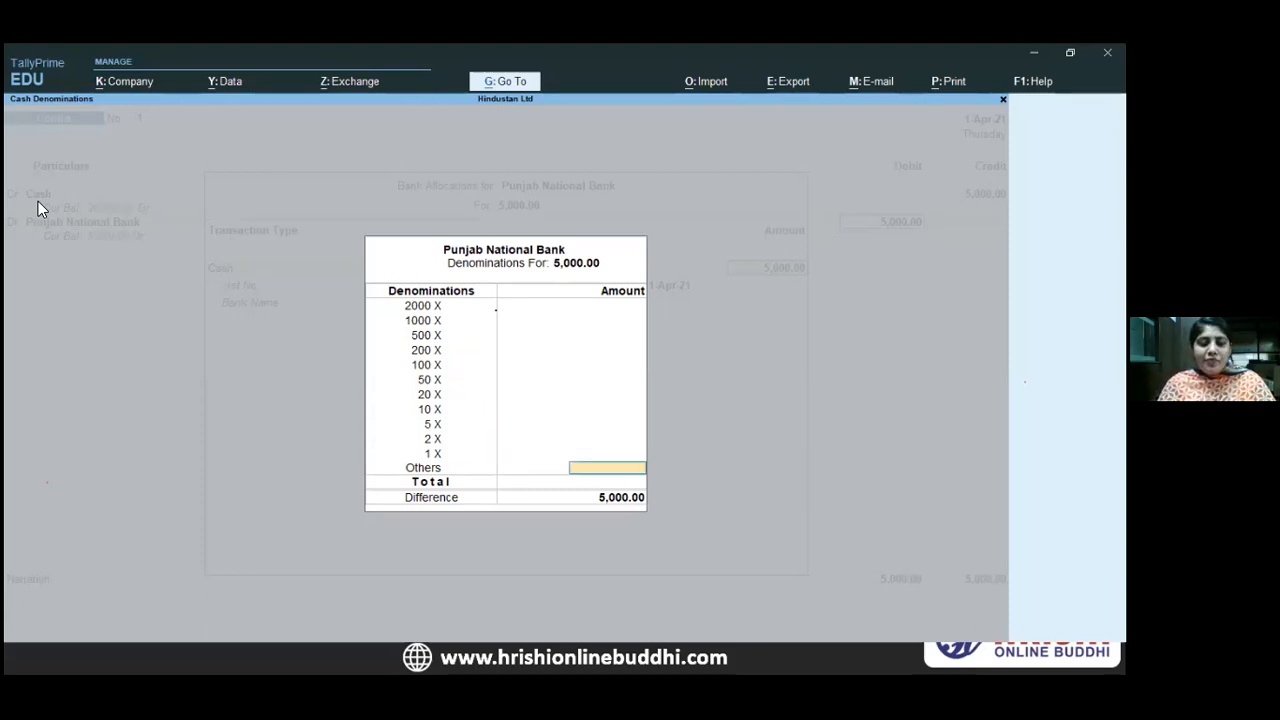
{"action": "key", "text": "Return"}
{"action": "key", "text": "Escape"}
{"action": "key", "text": "Return"}
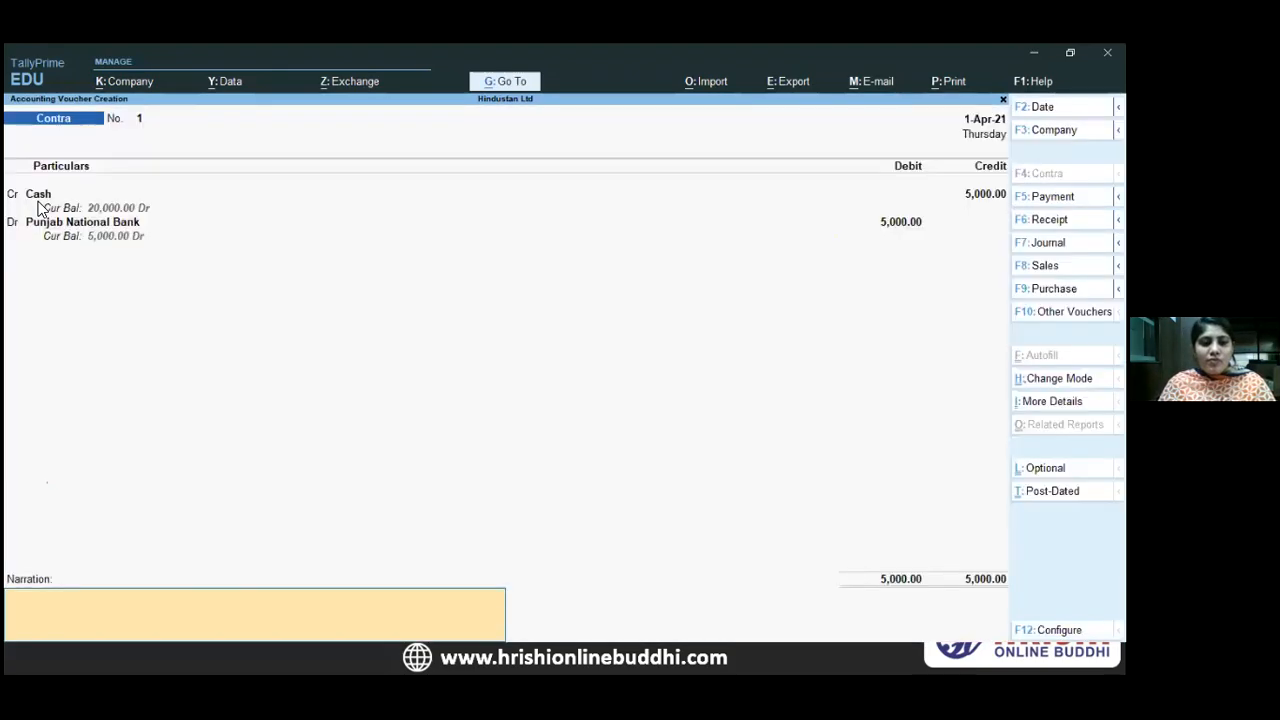
- Enter the narration BEING CASH DEPOSITED INTO THE BANK. and save the contra voucher
{"action": "type", "text": "BEING CAS"}
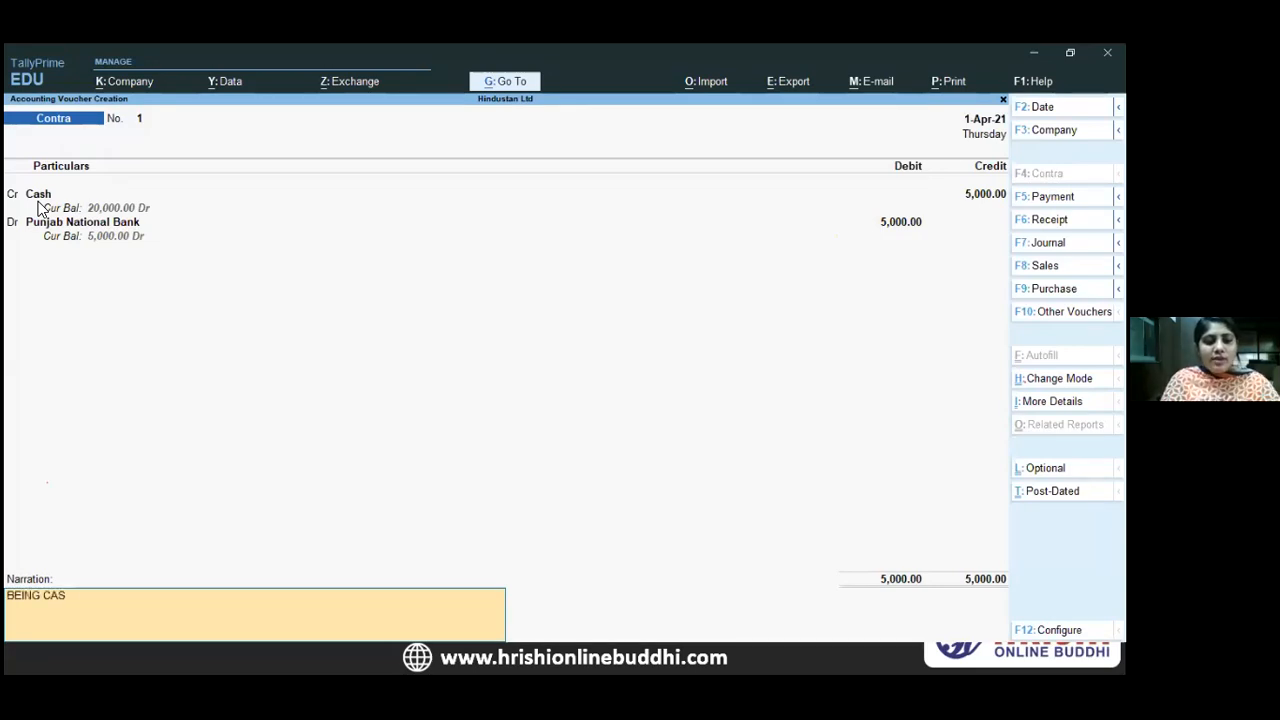
{"action": "type", "text": "H DEPOSIT"}
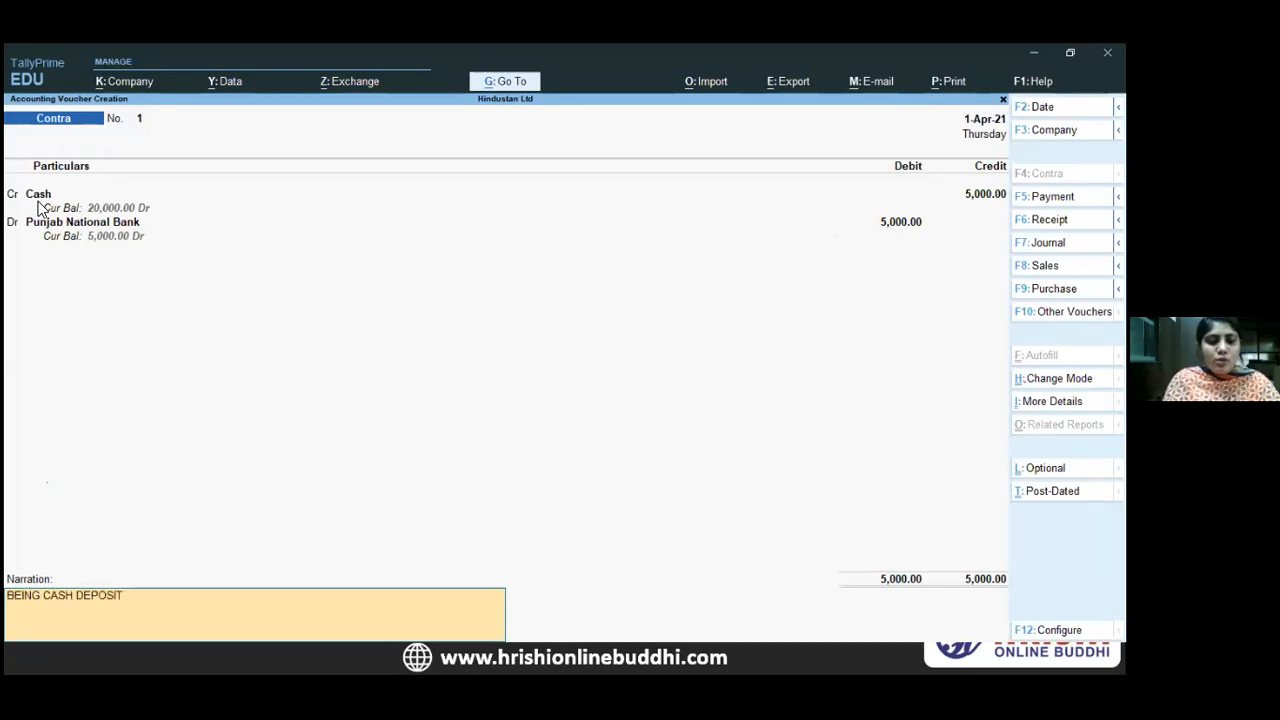
{"action": "type", "text": "ED IN"}
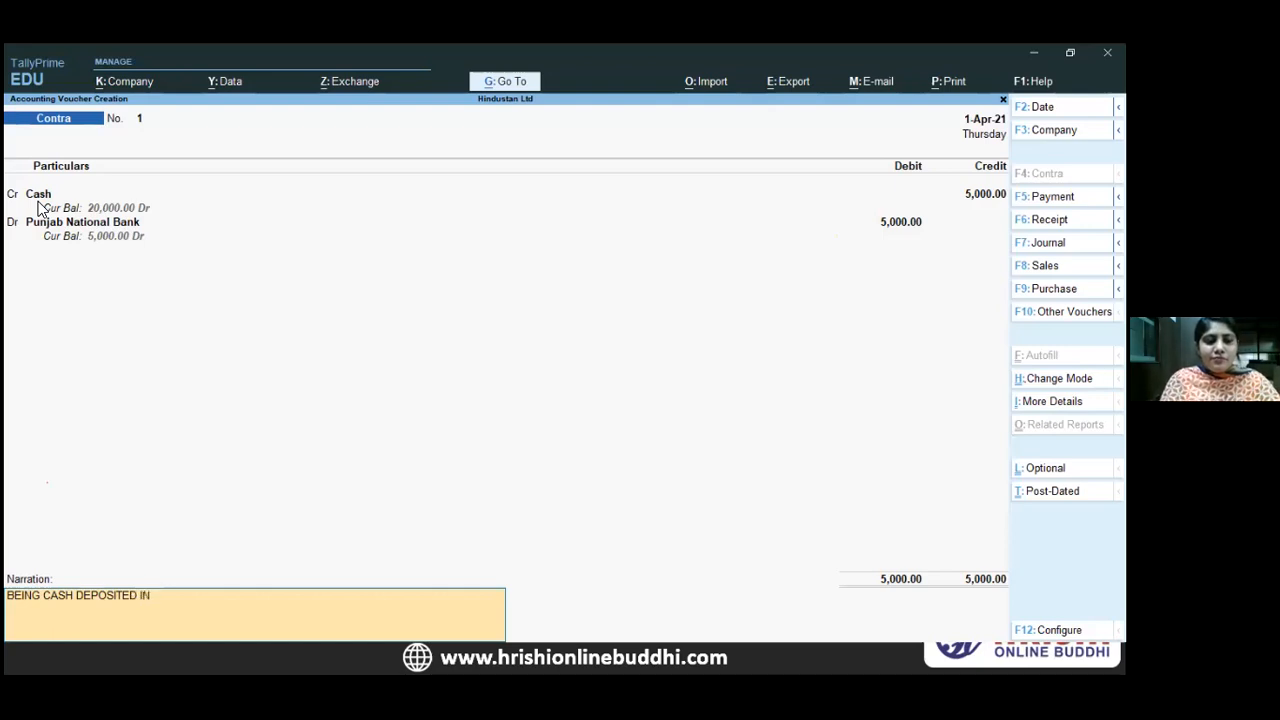
{"action": "type", "text": "TO THE BA"}
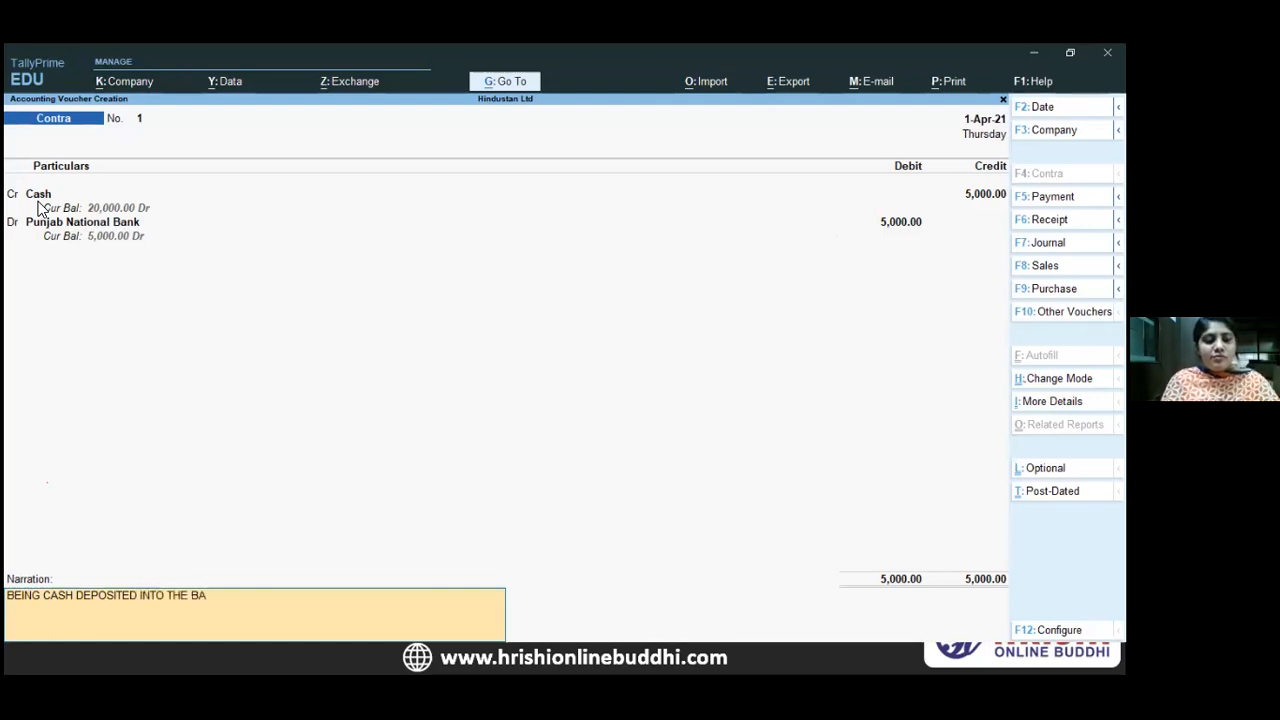
{"action": "type", "text": "NK."}
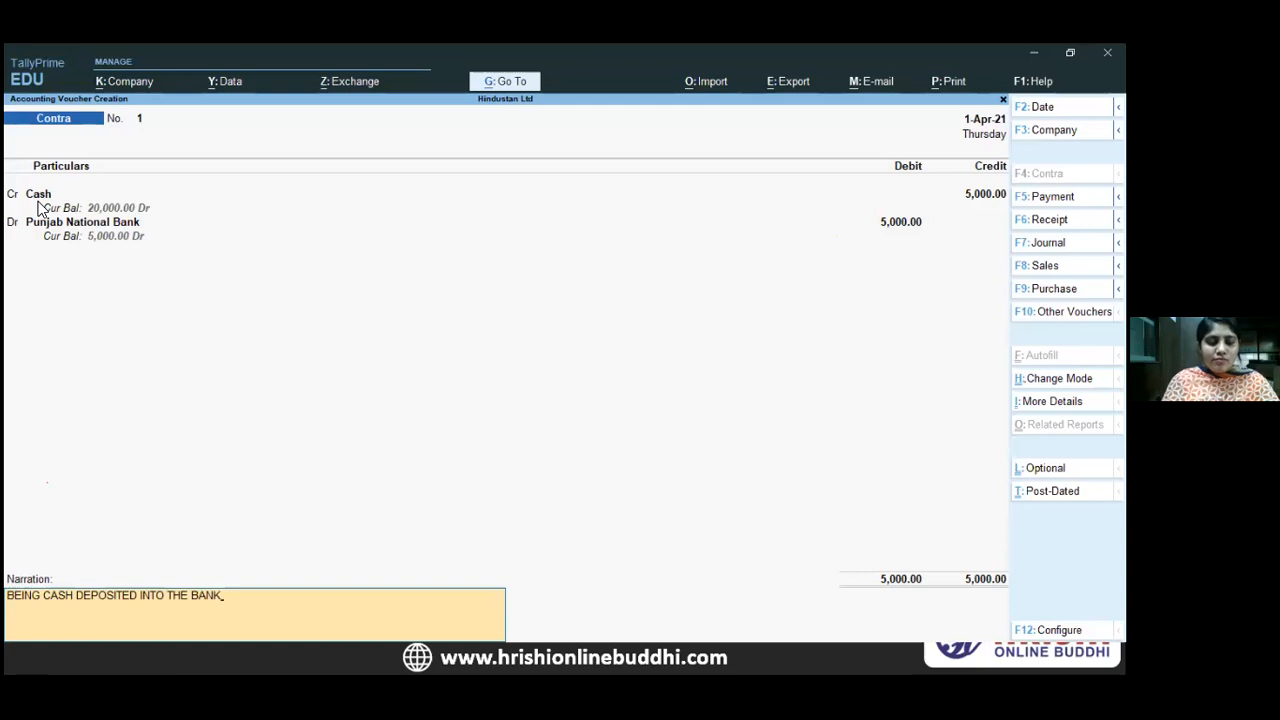
{"action": "key", "text": "Return"}
{"action": "key", "text": "Return"}
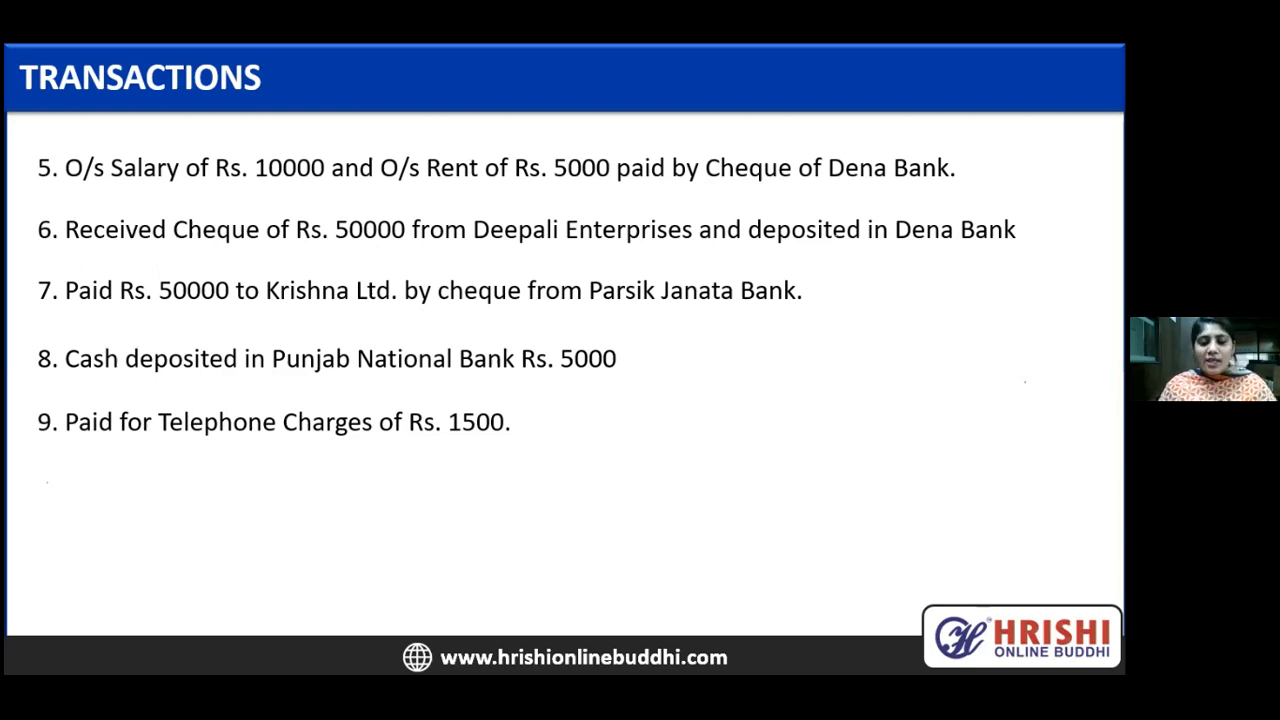
- Switch from the slide to TallyPrime, start a payment voucher and name a new debit ledger Telephone Charges
{"action": "key", "text": "alt+Tab"}
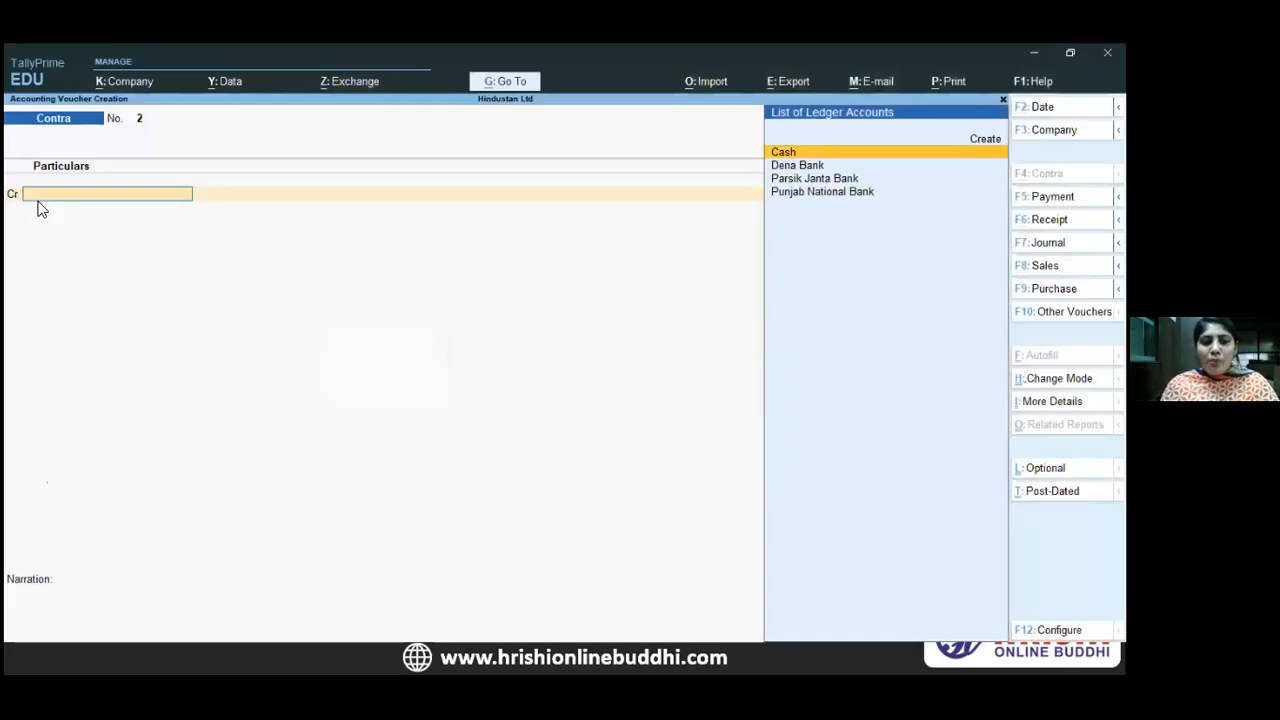
{"action": "key", "text": "F5"}
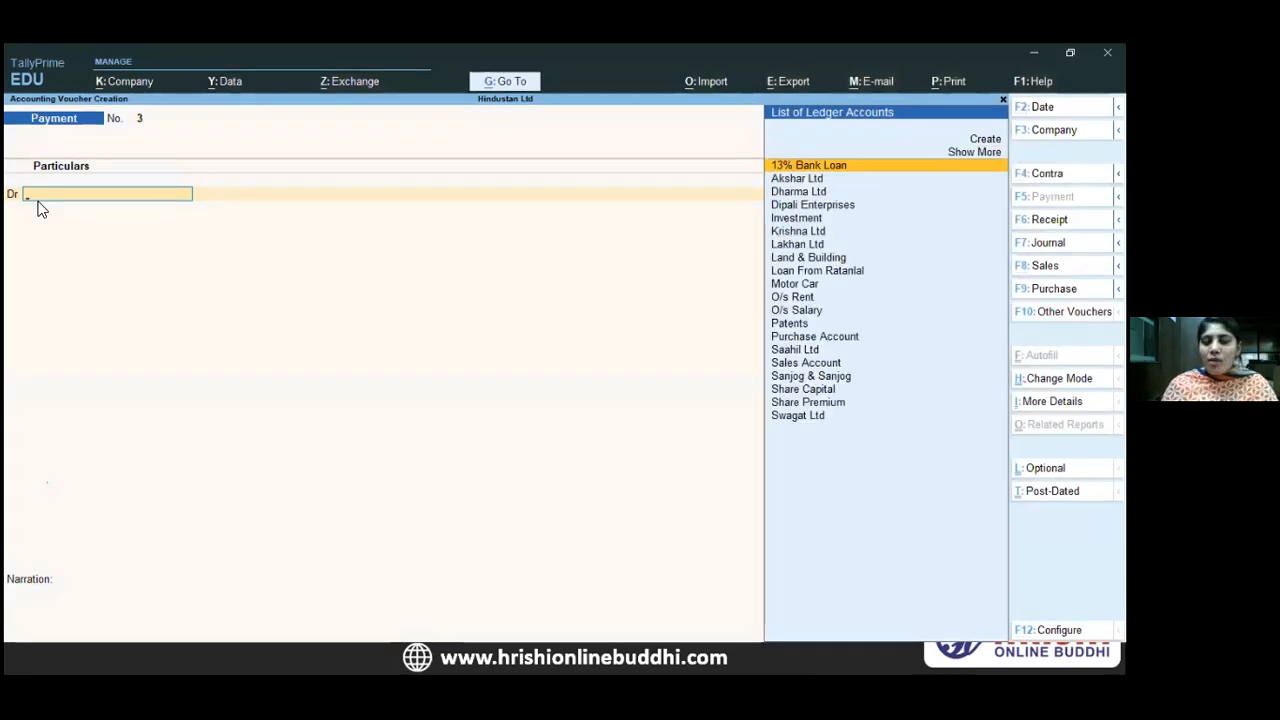
{"action": "key", "text": "Up"}
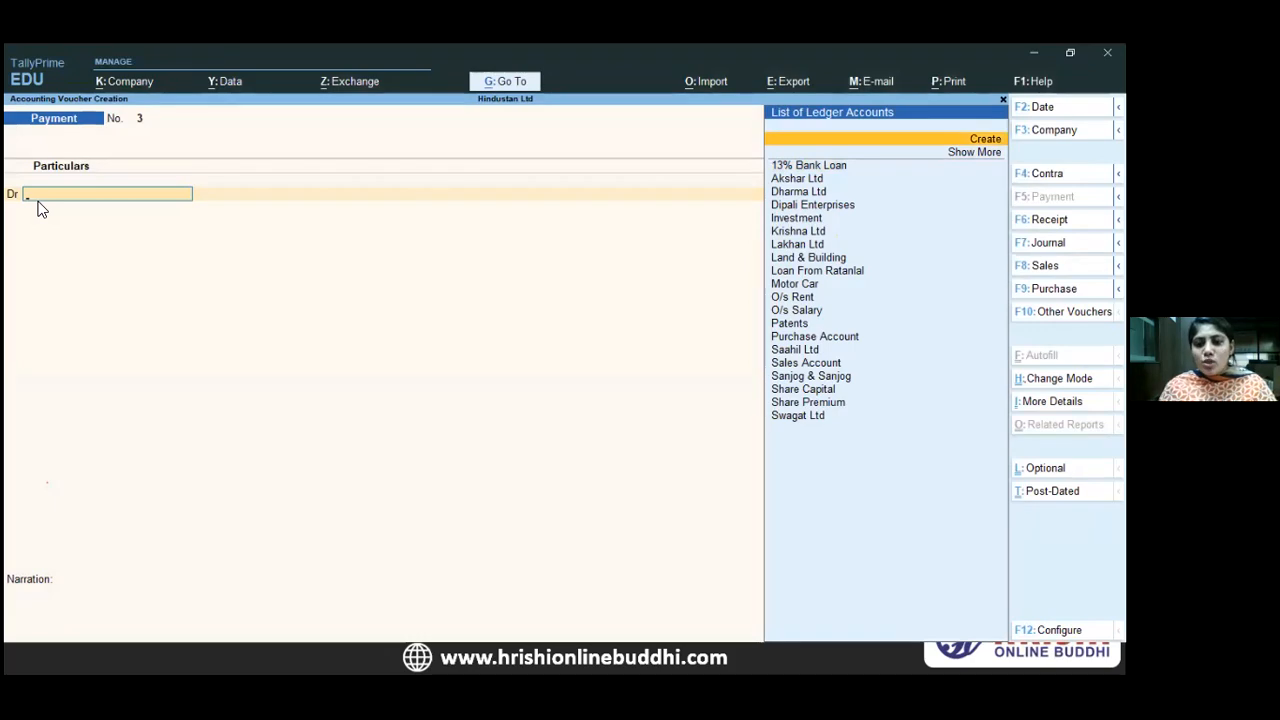
{"action": "key", "text": "Return"}
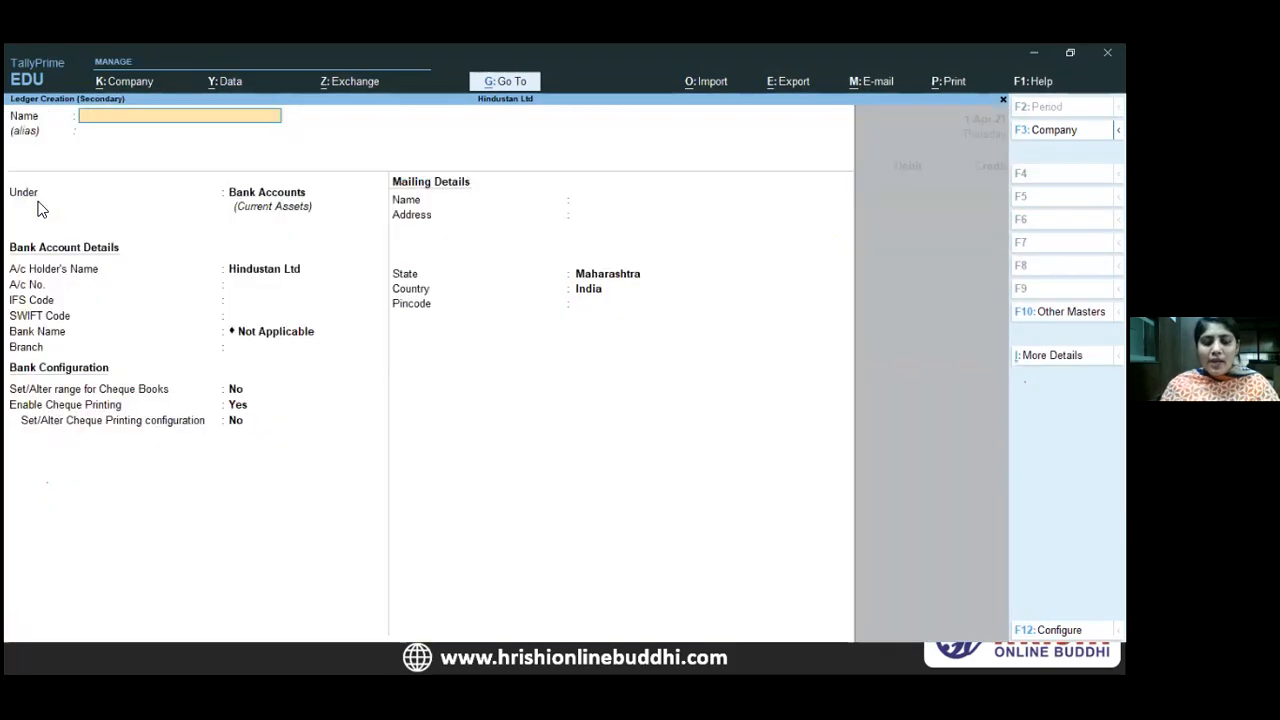
{"action": "type", "text": "Telep"}
{"action": "type", "text": "hn"}
{"action": "type", "text": "one"}
{"action": "type", "text": " charges"}
{"action": "key", "text": "Return"}
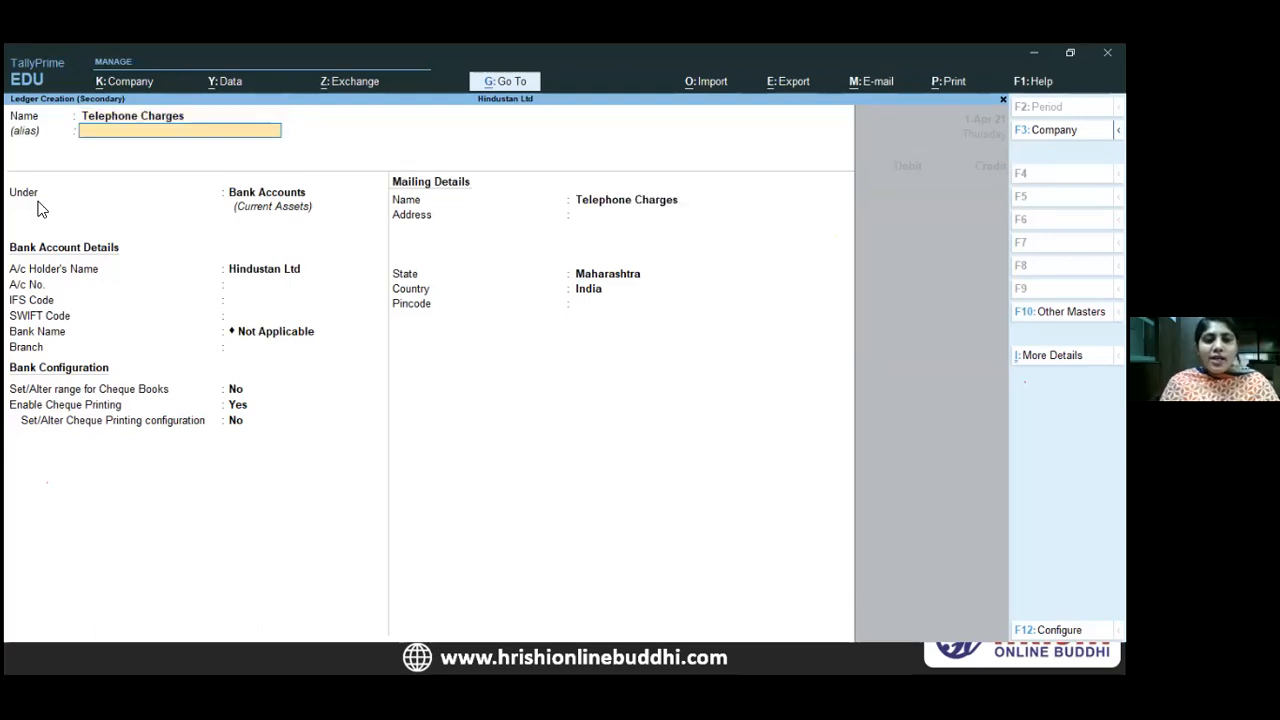
- Place the Telephone Charges ledger under Indirect Expenses and save it with the remaining defaults
{"action": "key", "text": "Return"}
{"action": "type", "text": "Ind"}
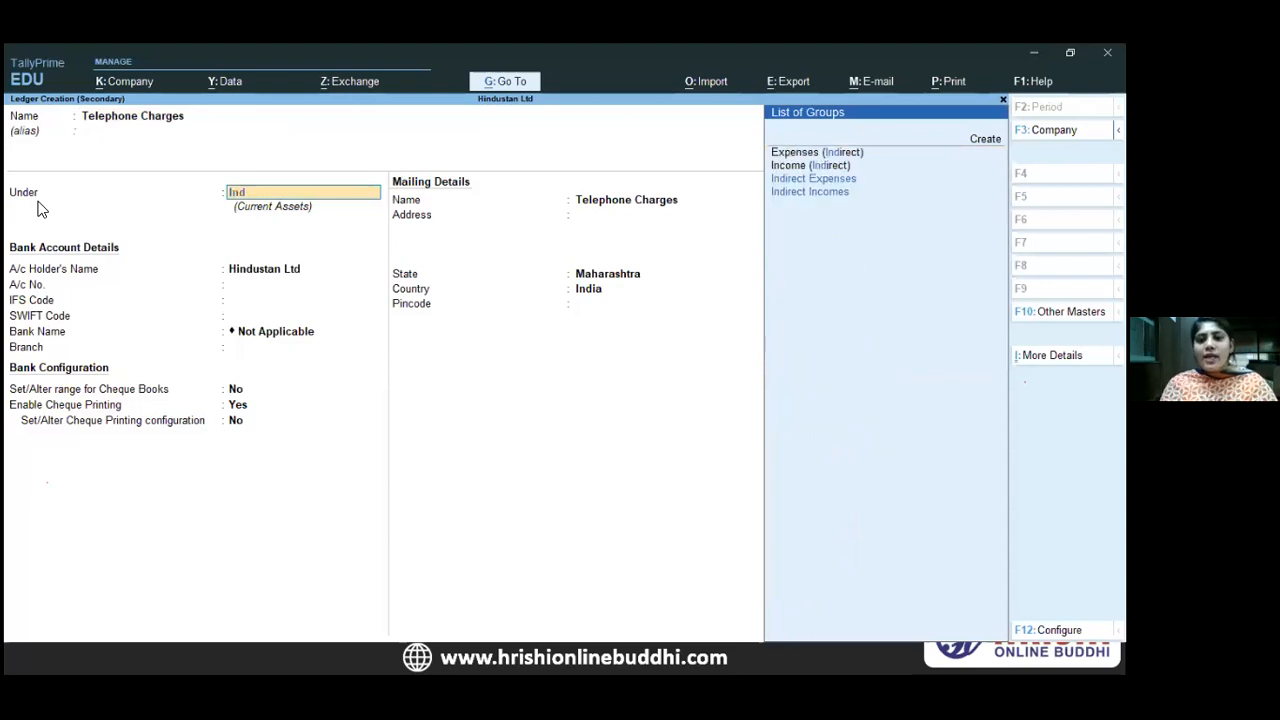
{"action": "key", "text": "Down"}
{"action": "key", "text": "Down"}
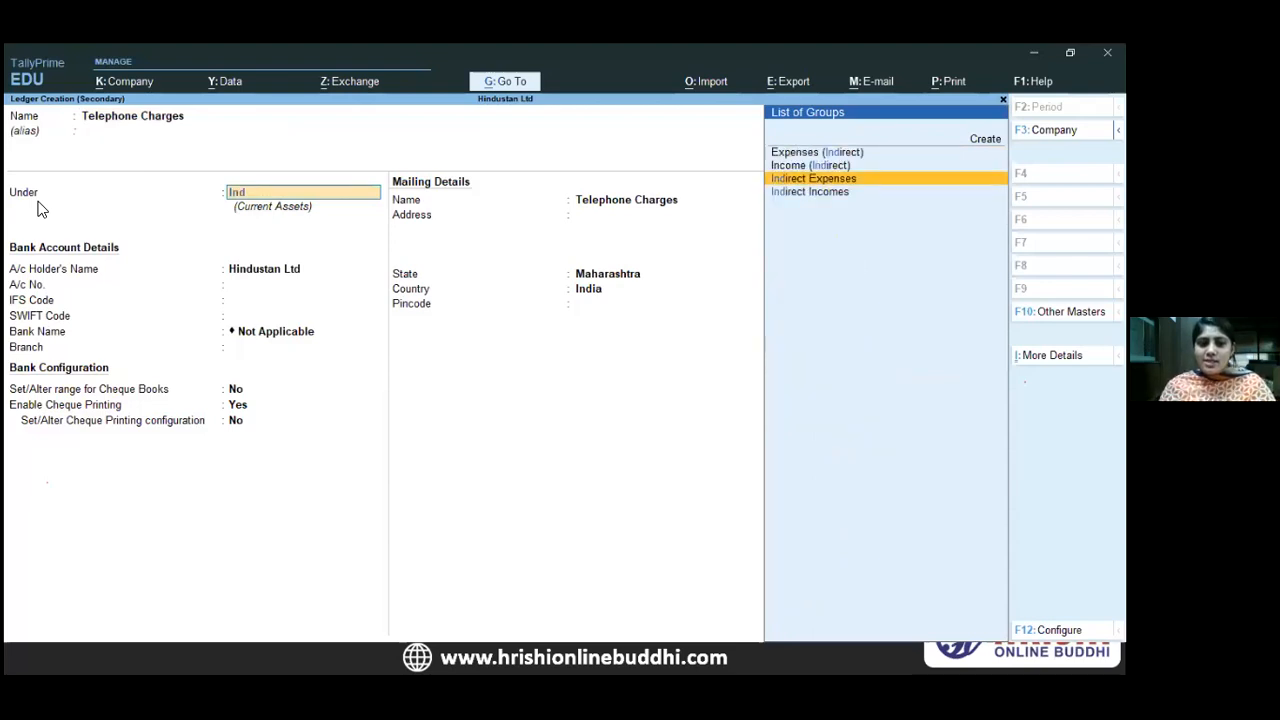
{"action": "key", "text": "Return"}
{"action": "key", "text": "Return"}
{"action": "key", "text": "Return"}
{"action": "key", "text": "Return"}
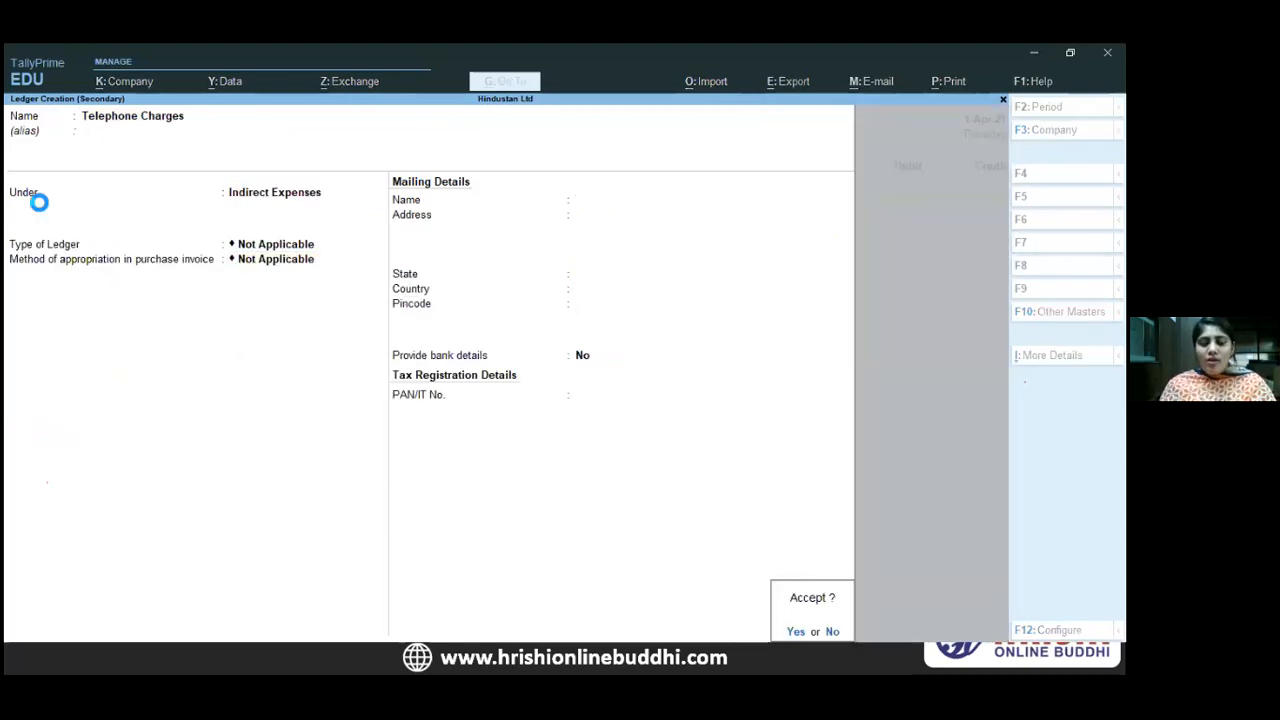
{"action": "key", "text": "Return"}
- Debit Telephone Charges with 1500 and credit Cash with the same amount in the payment voucher
{"action": "type", "text": "1500"}
{"action": "key", "text": "Return"}
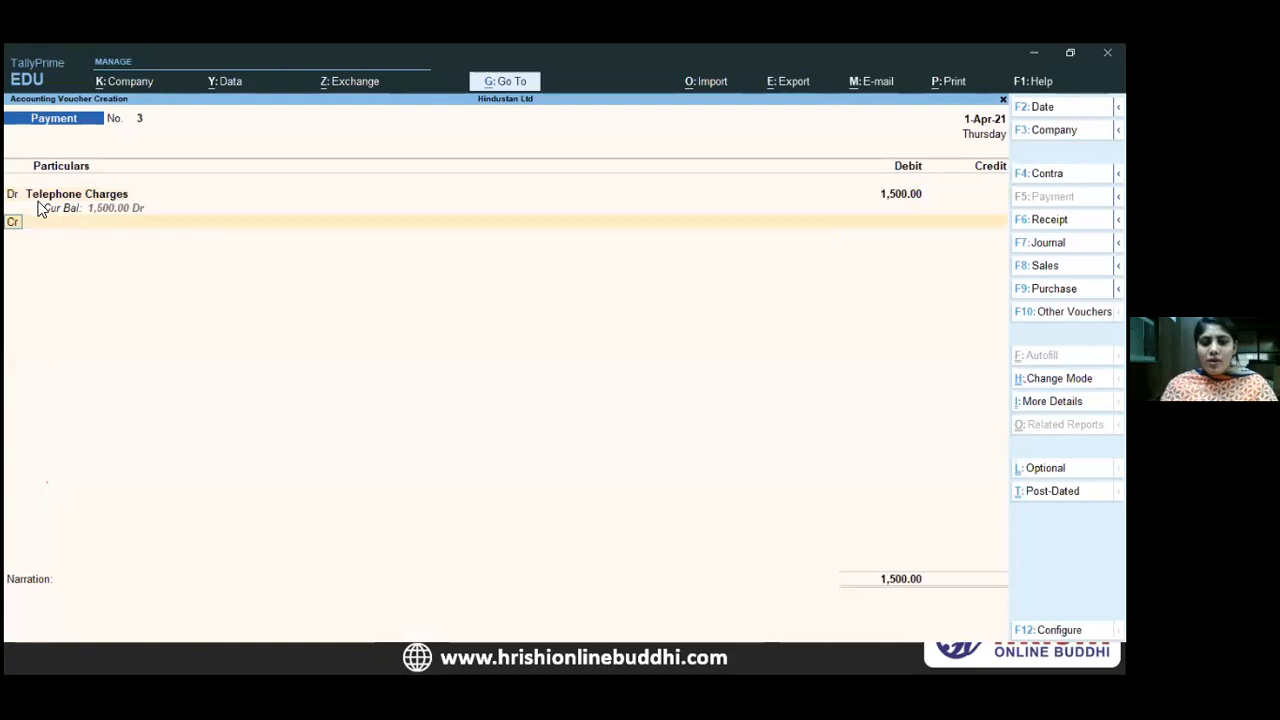
{"action": "type", "text": "cash"}
{"action": "key", "text": "Return"}
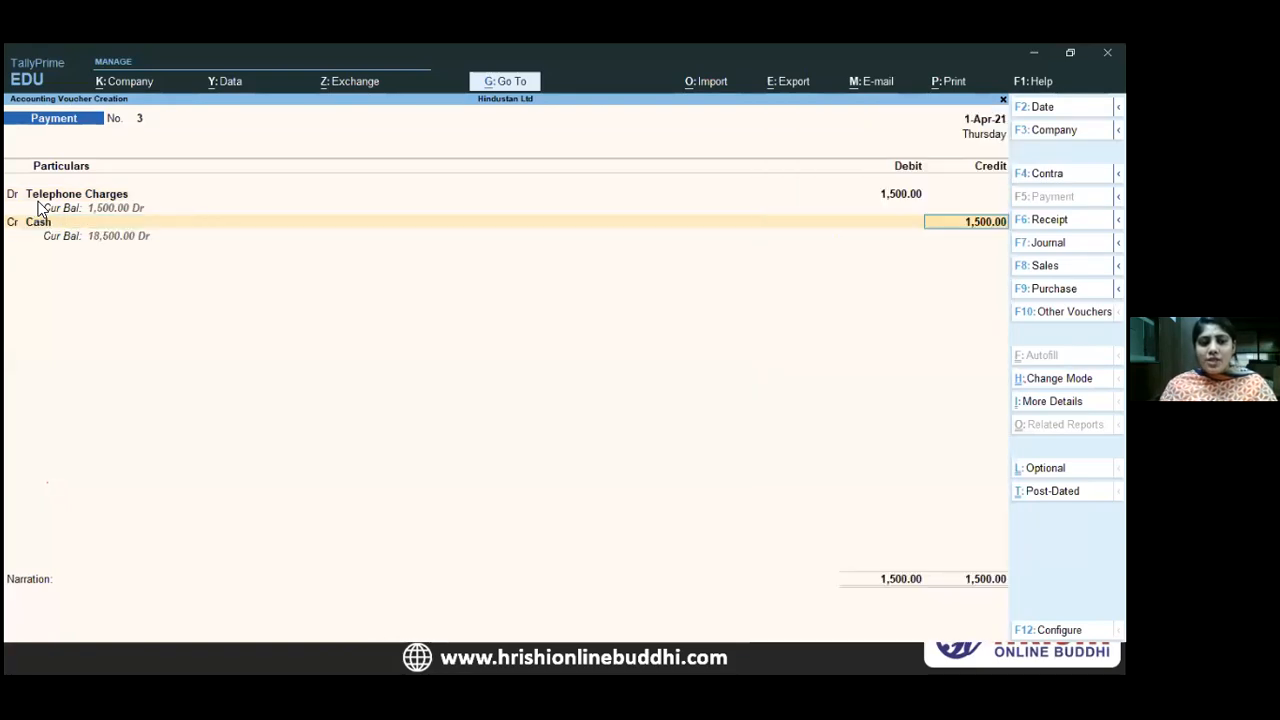
{"action": "key", "text": "Return"}
- Enter the narration BEING EXP PAID and save the telephone charges payment voucher
{"action": "type", "text": "BEING EXP PAID"}
{"action": "key", "text": "Return"}
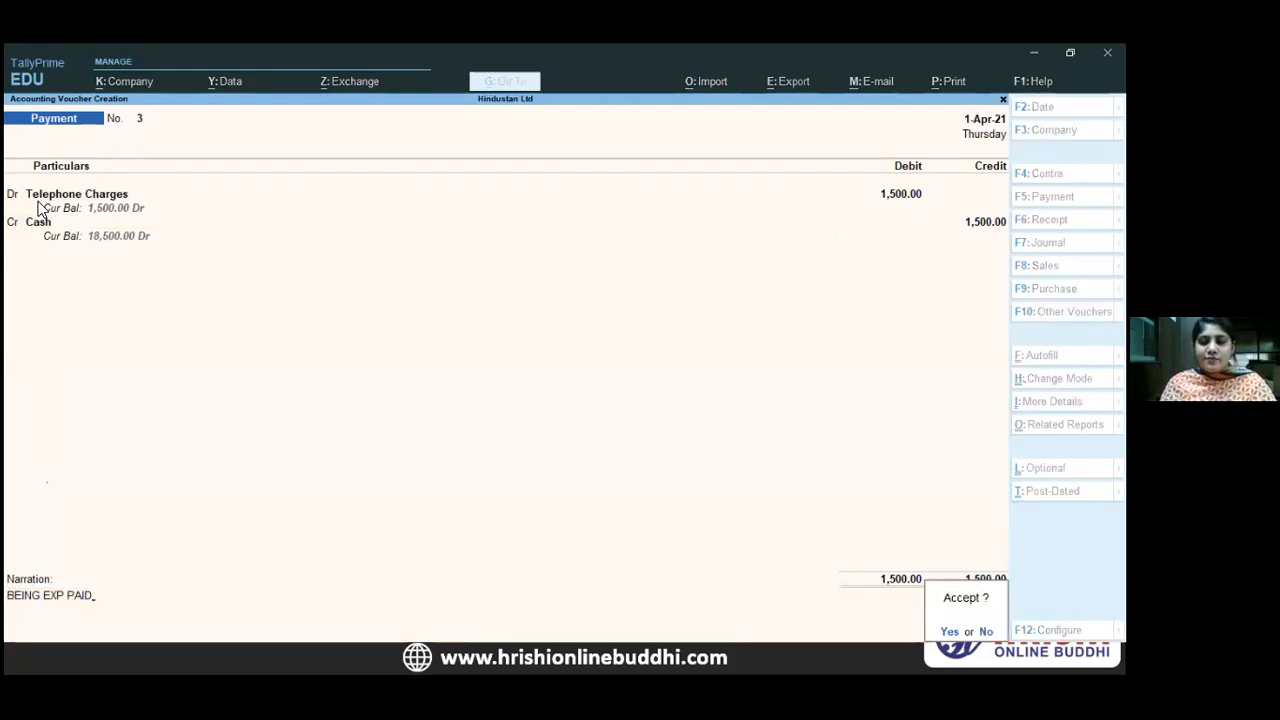
{"action": "key", "text": "Return"}
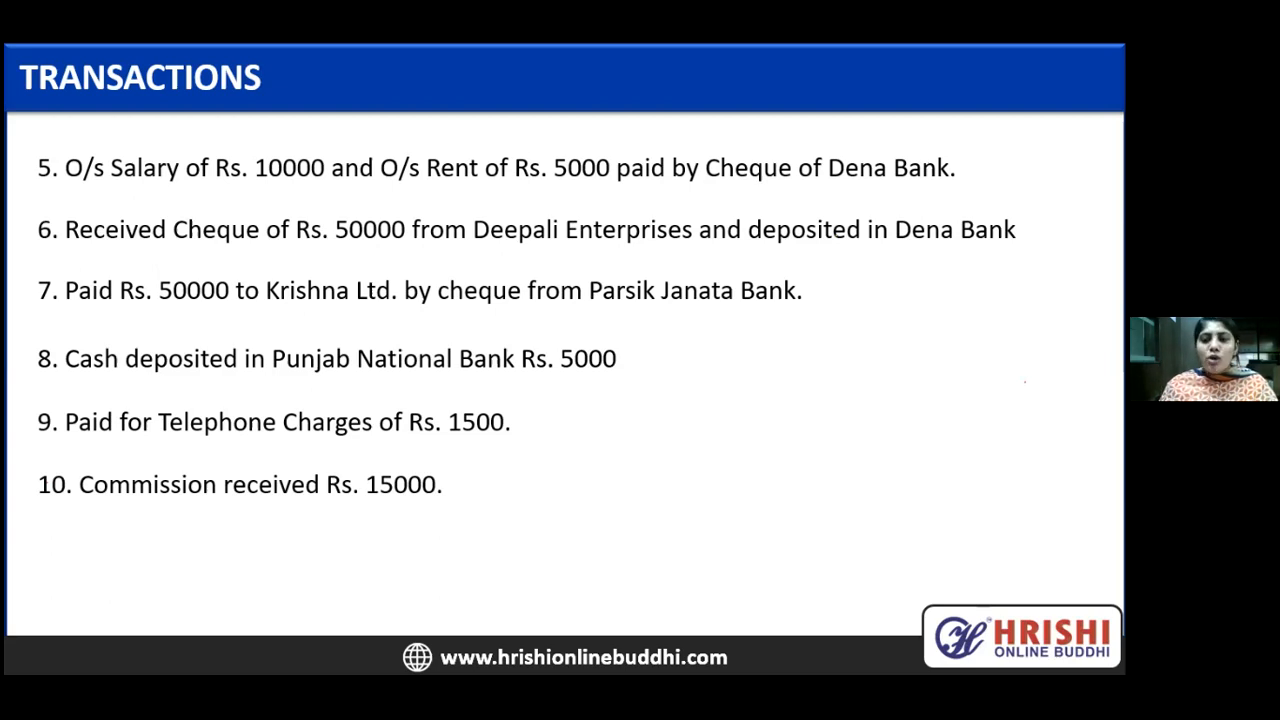
- Switch from the slide to TallyPrime, start a receipt voucher and name a new credit ledger Commission
{"action": "key", "text": "alt+Tab"}
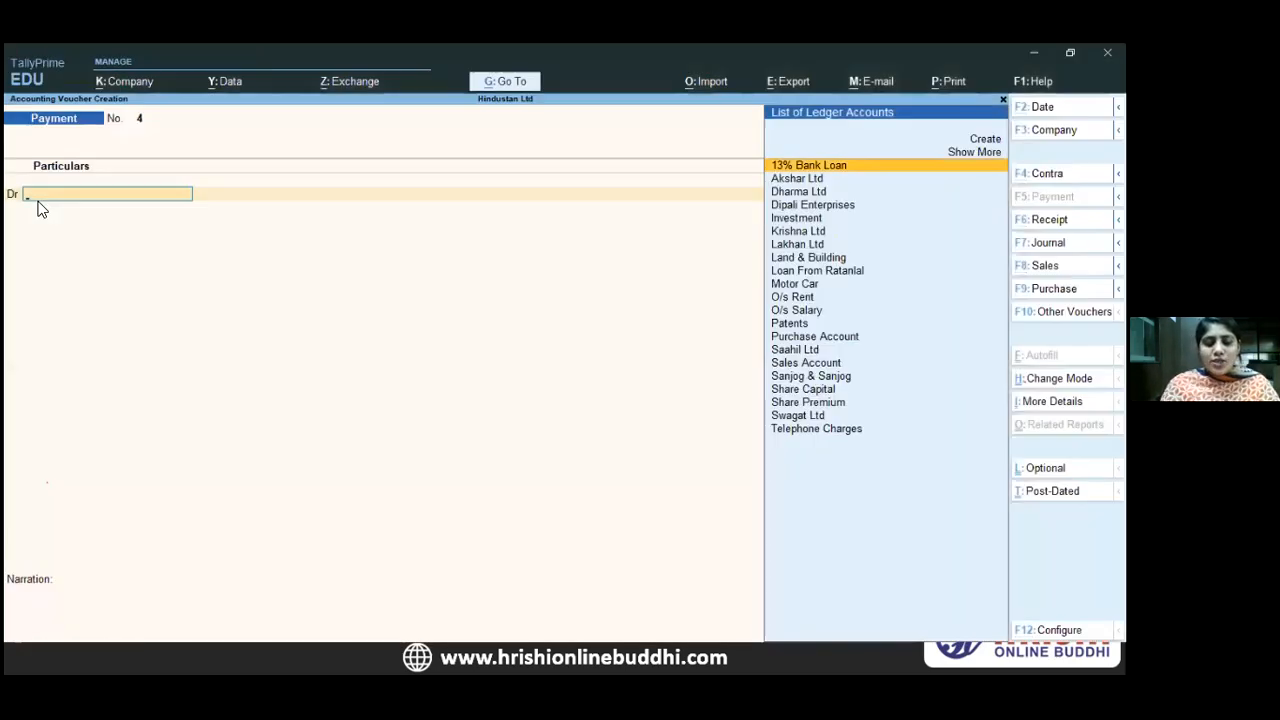
{"action": "key", "text": "F6"}
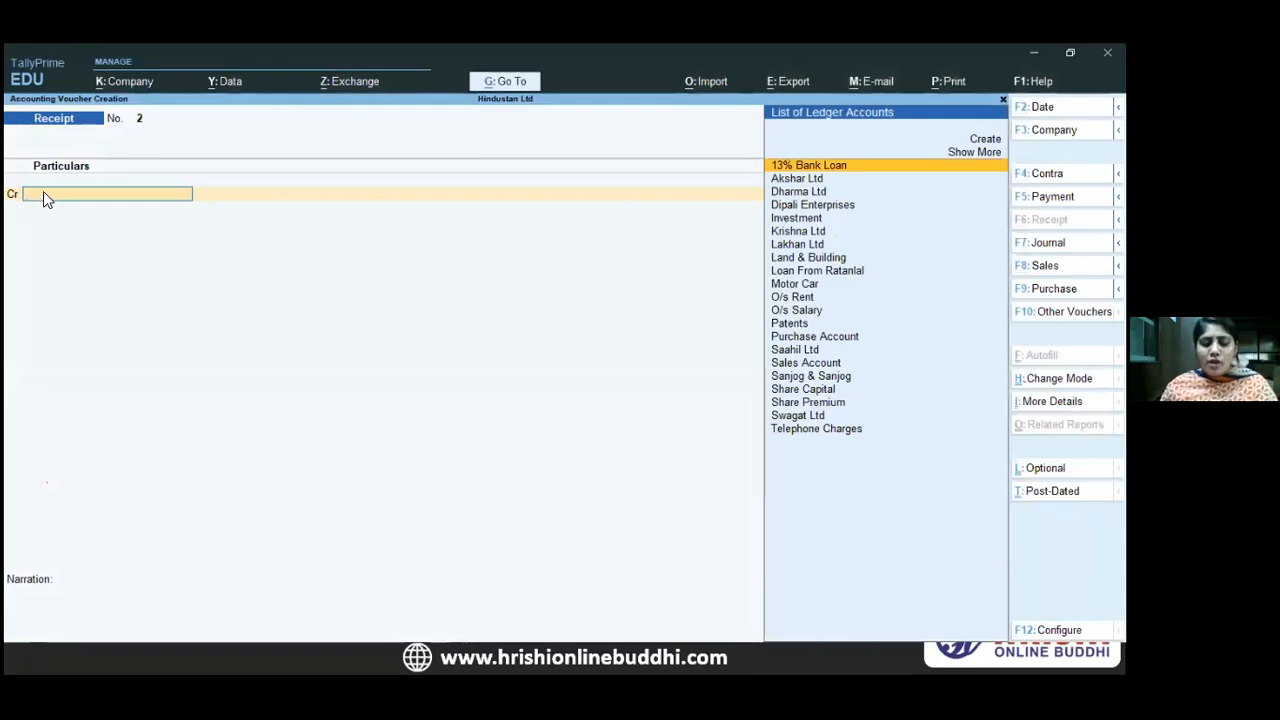
{"action": "key", "text": "Up"}
{"action": "key", "text": "Up"}
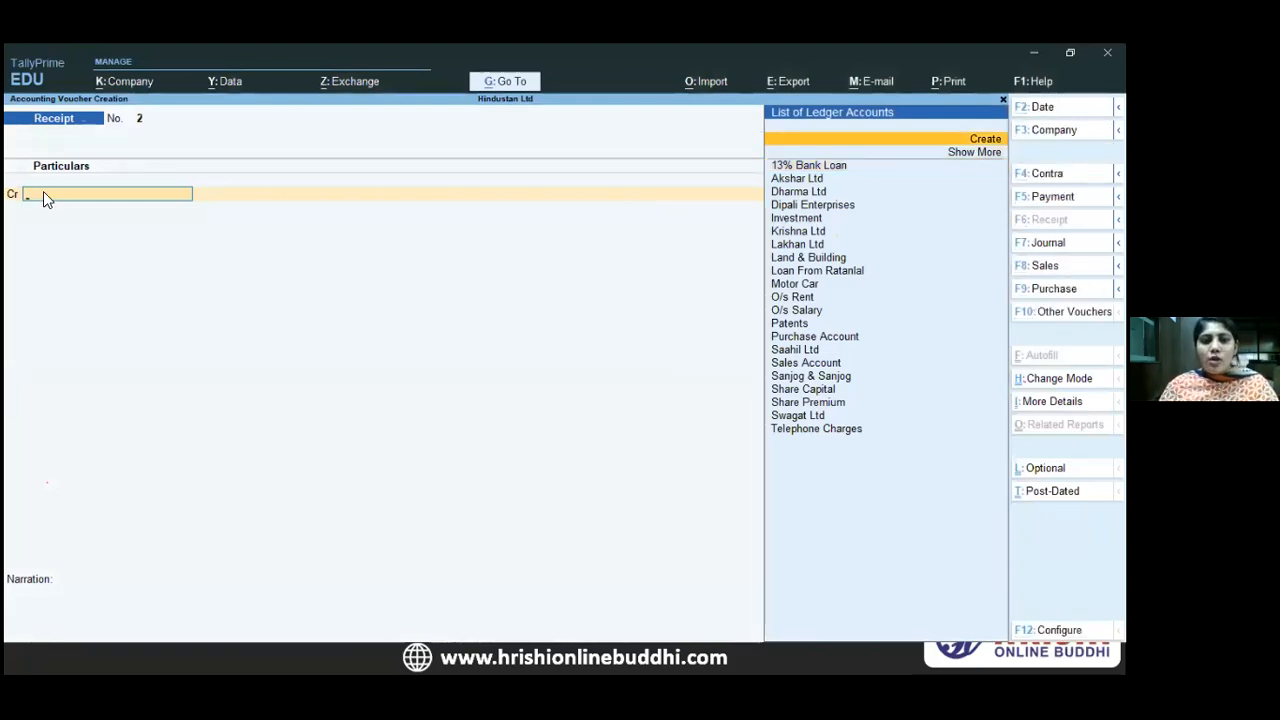
{"action": "key", "text": "Return"}
{"action": "type", "text": "Comm"}
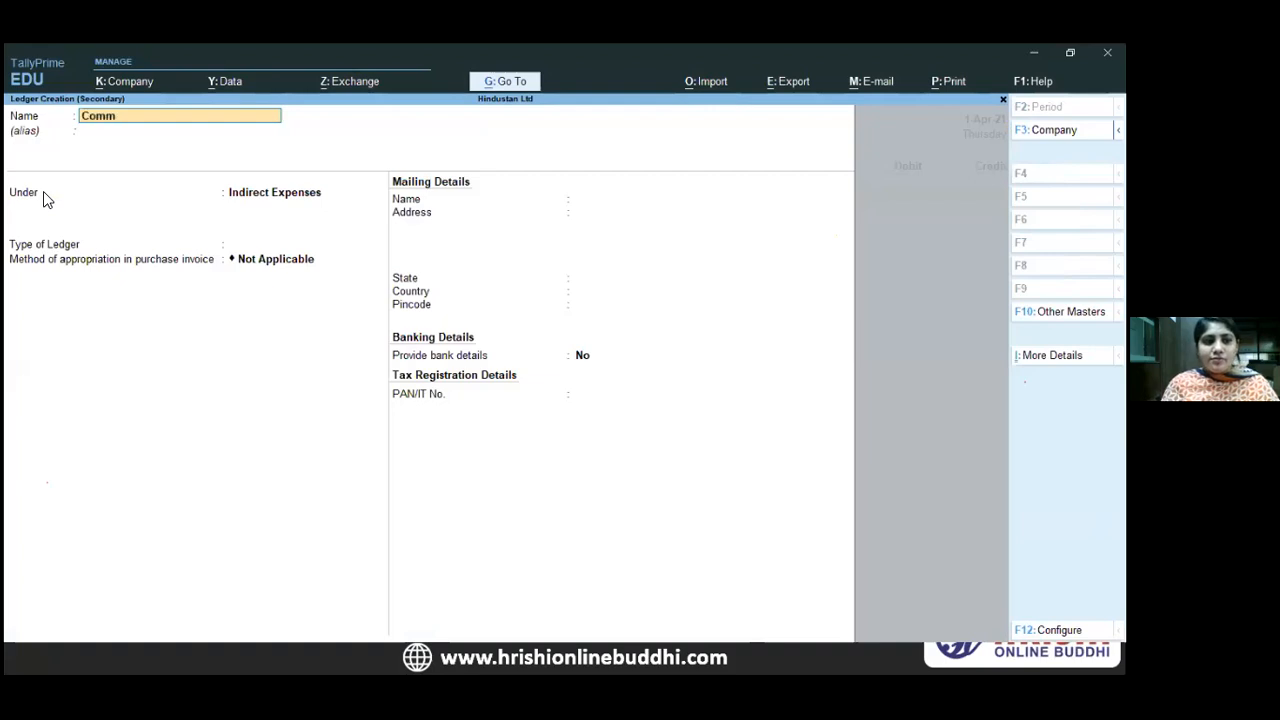
{"action": "type", "text": "ission"}
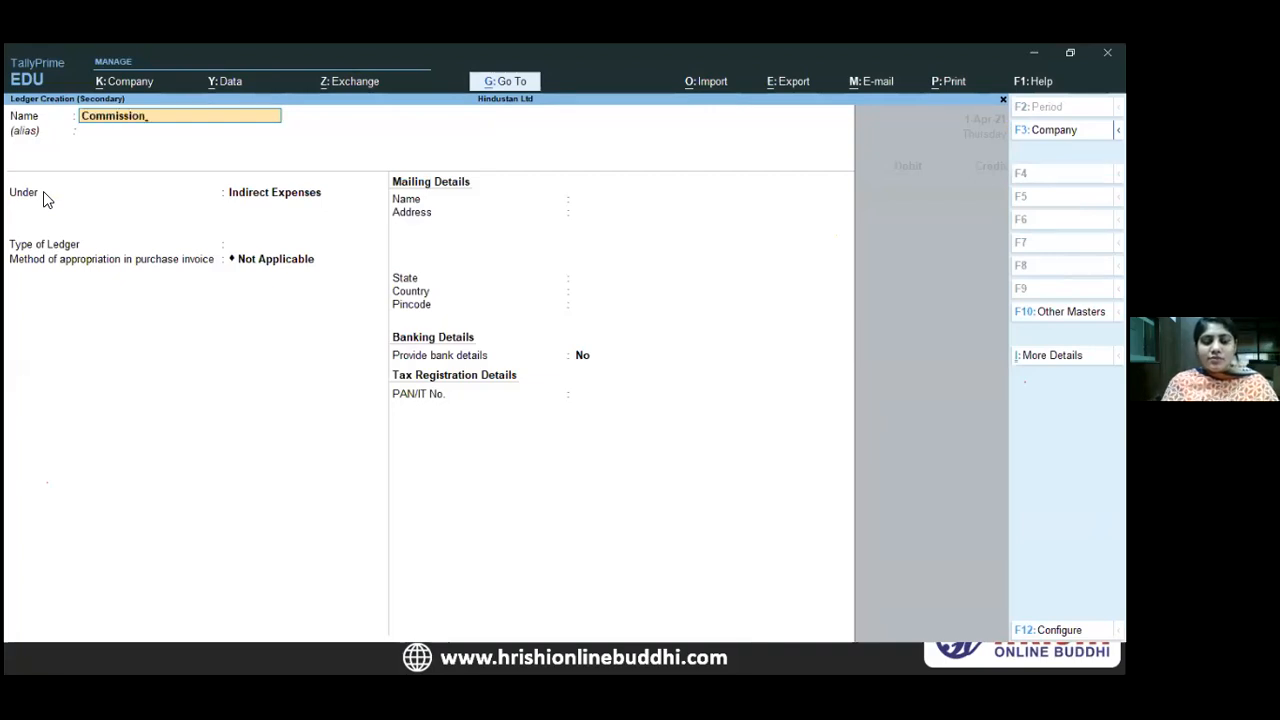
- Place the Commission ledger under Indirect Incomes and save it with the remaining defaults
{"action": "key", "text": "Return"}
{"action": "type", "text": "I"}
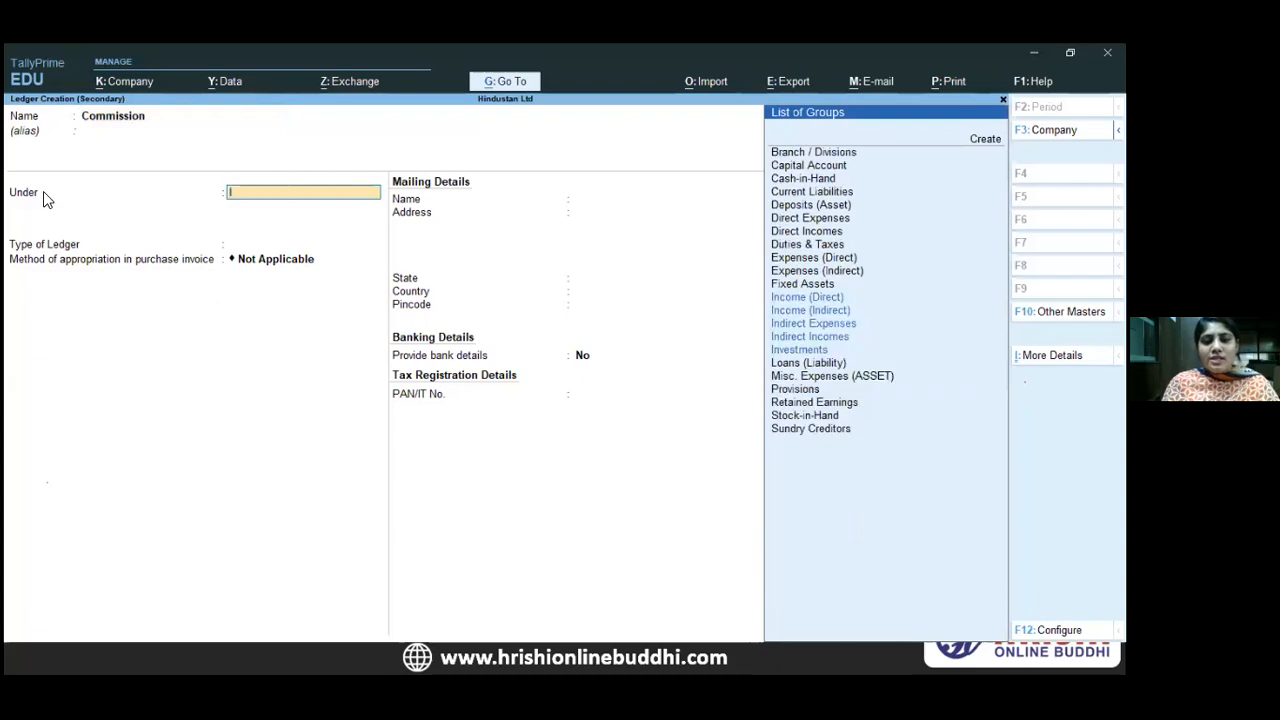
{"action": "type", "text": "nd"}
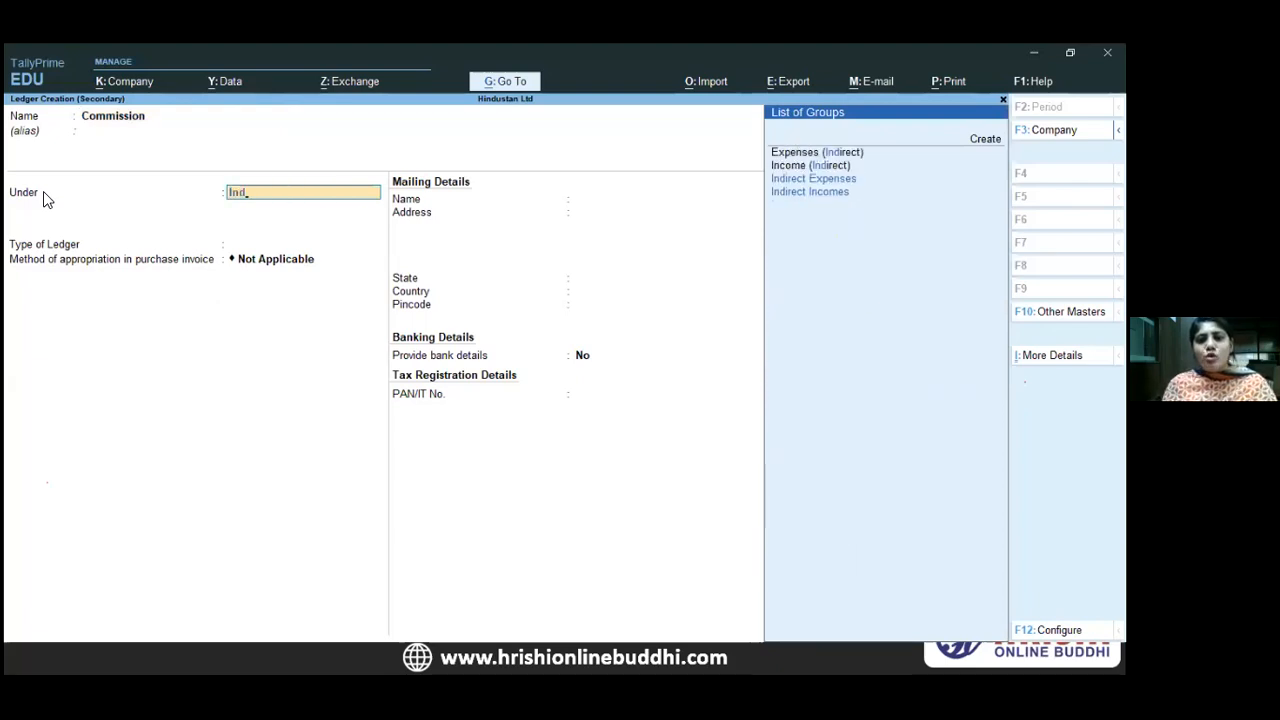
{"action": "key", "text": "Down"}
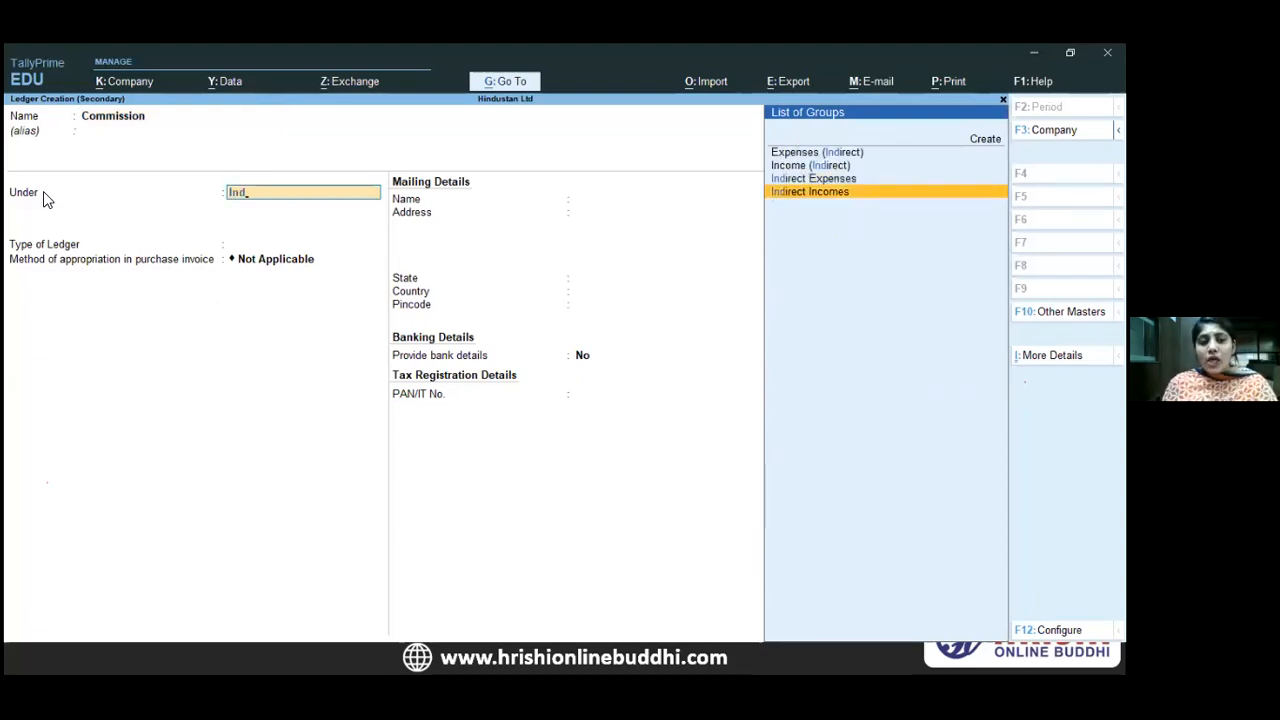
{"action": "key", "text": "Up"}
{"action": "key", "text": "Down"}
{"action": "key", "text": "Return"}
{"action": "key", "text": "Return"}
{"action": "key", "text": "Return"}
{"action": "key", "text": "Return"}
{"action": "key", "text": "Return"}
- Credit Commission with 15000 and debit Cash with the same amount in the receipt voucher
{"action": "type", "text": "15000"}
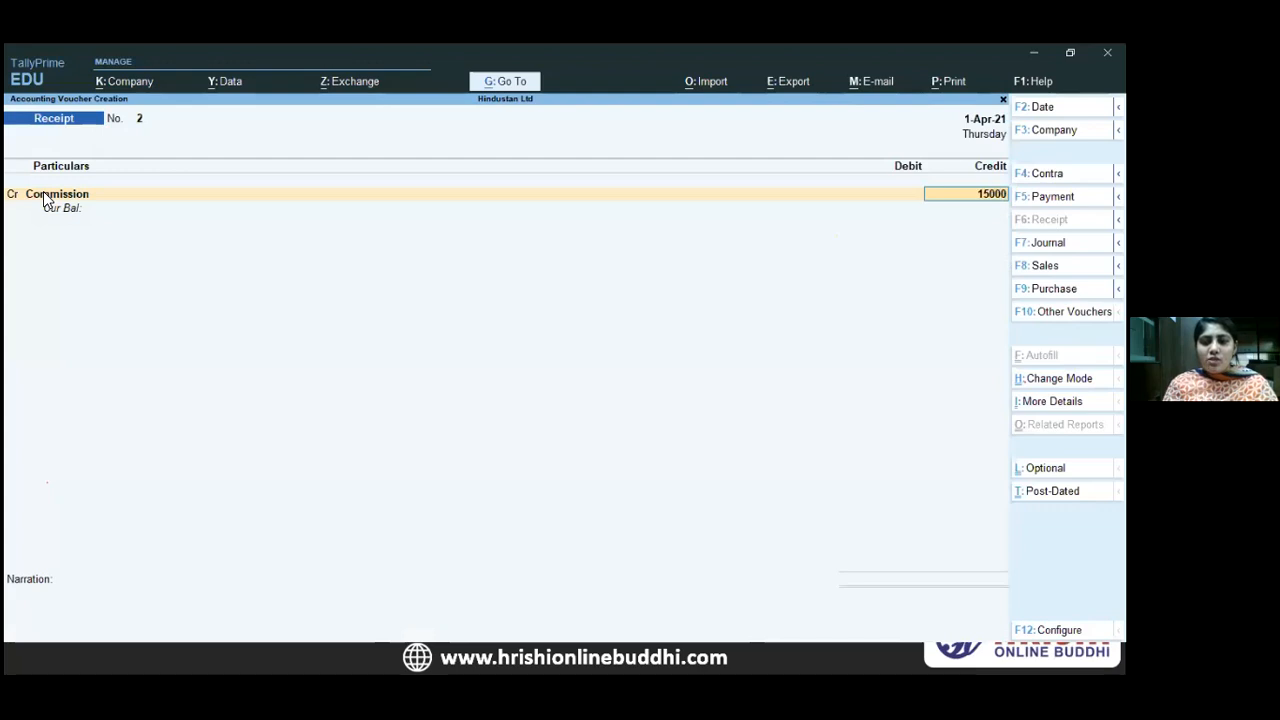
{"action": "key", "text": "Return"}
{"action": "type", "text": "cash"}
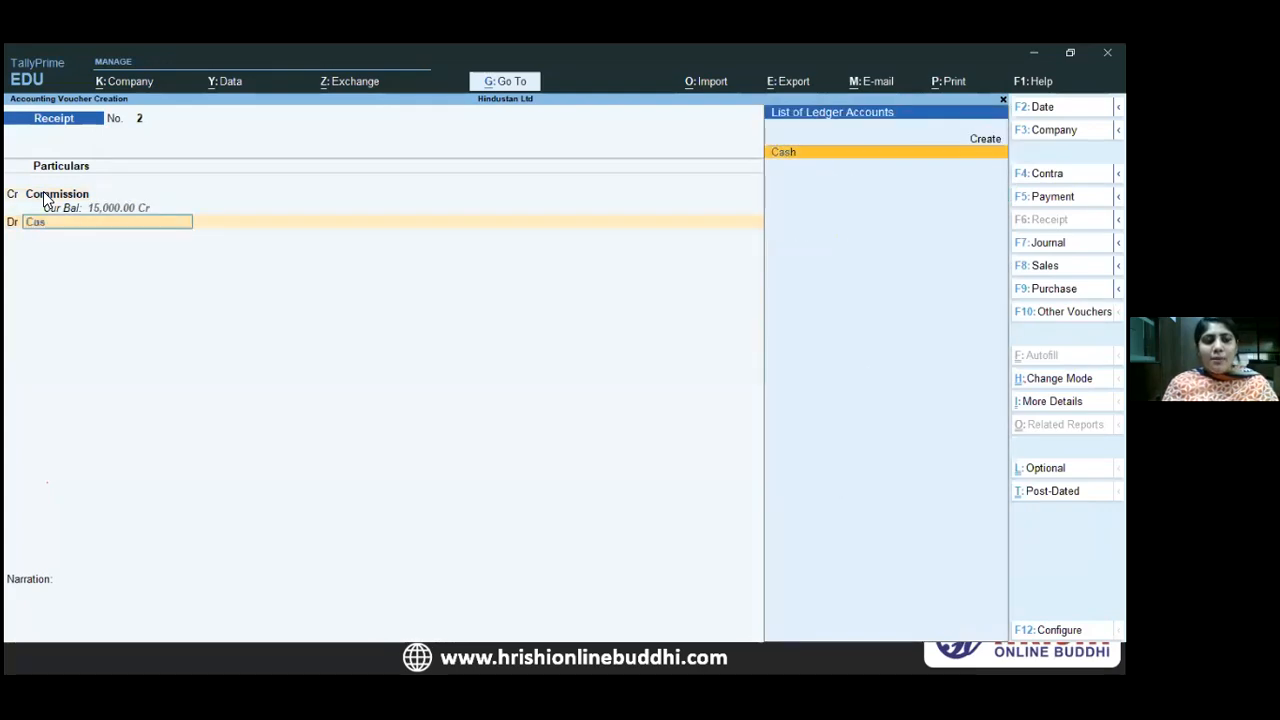
{"action": "key", "text": "Return"}
{"action": "key", "text": "Return"}
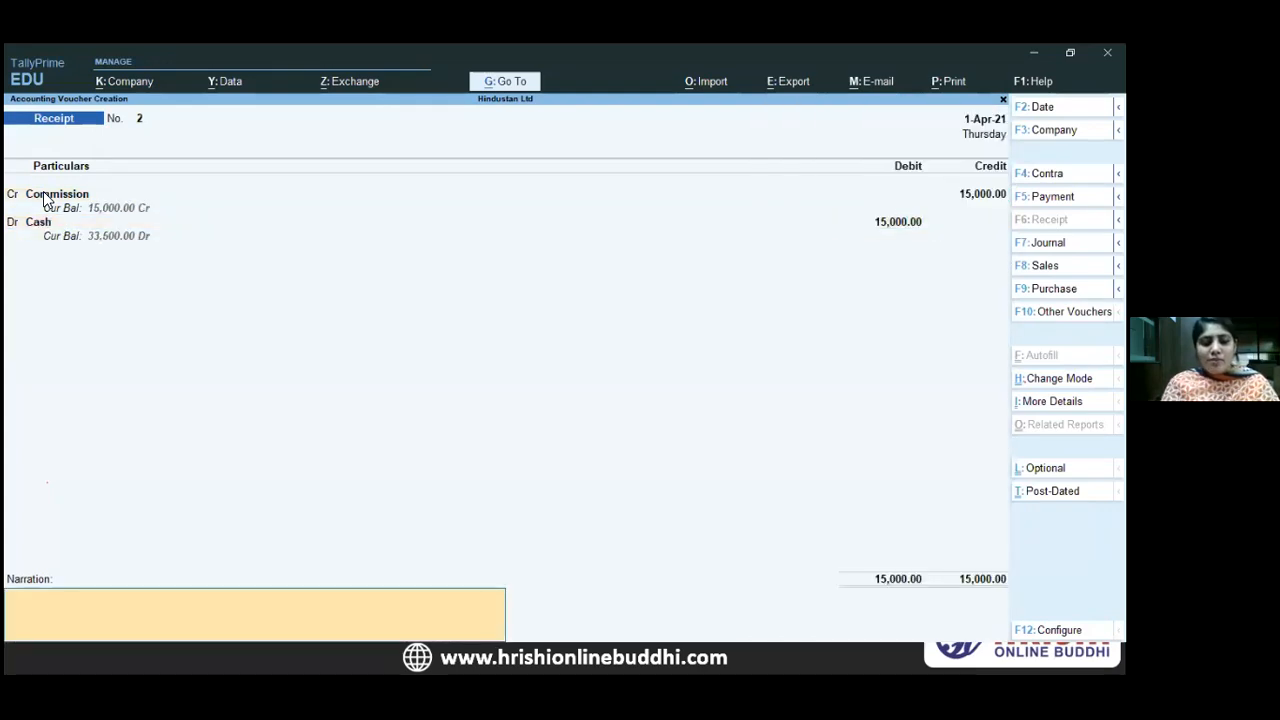
- Enter the narration BEING COMMISSION RECEIVED and save the commission receipt voucher
{"action": "type", "text": "BEING"}
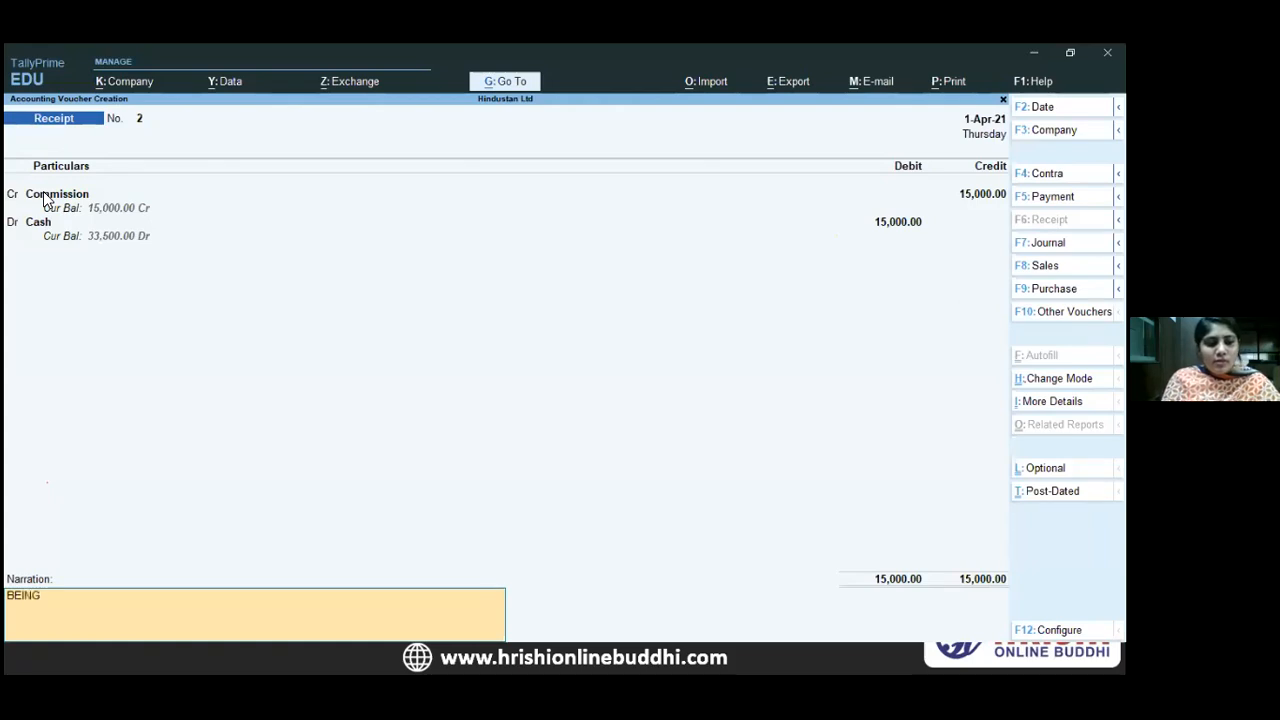
{"action": "type", "text": " COMMISSION RECE"}
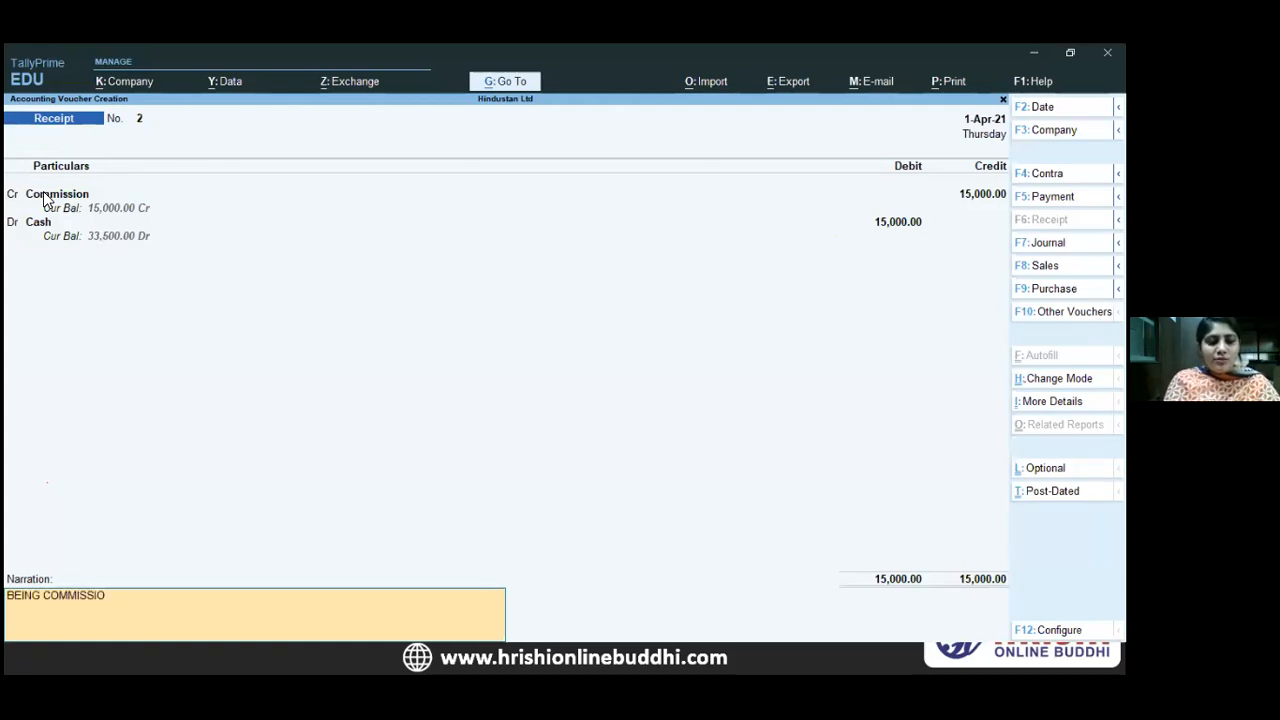
{"action": "type", "text": "IVED"}
{"action": "key", "text": "Return"}
{"action": "key", "text": "Return"}
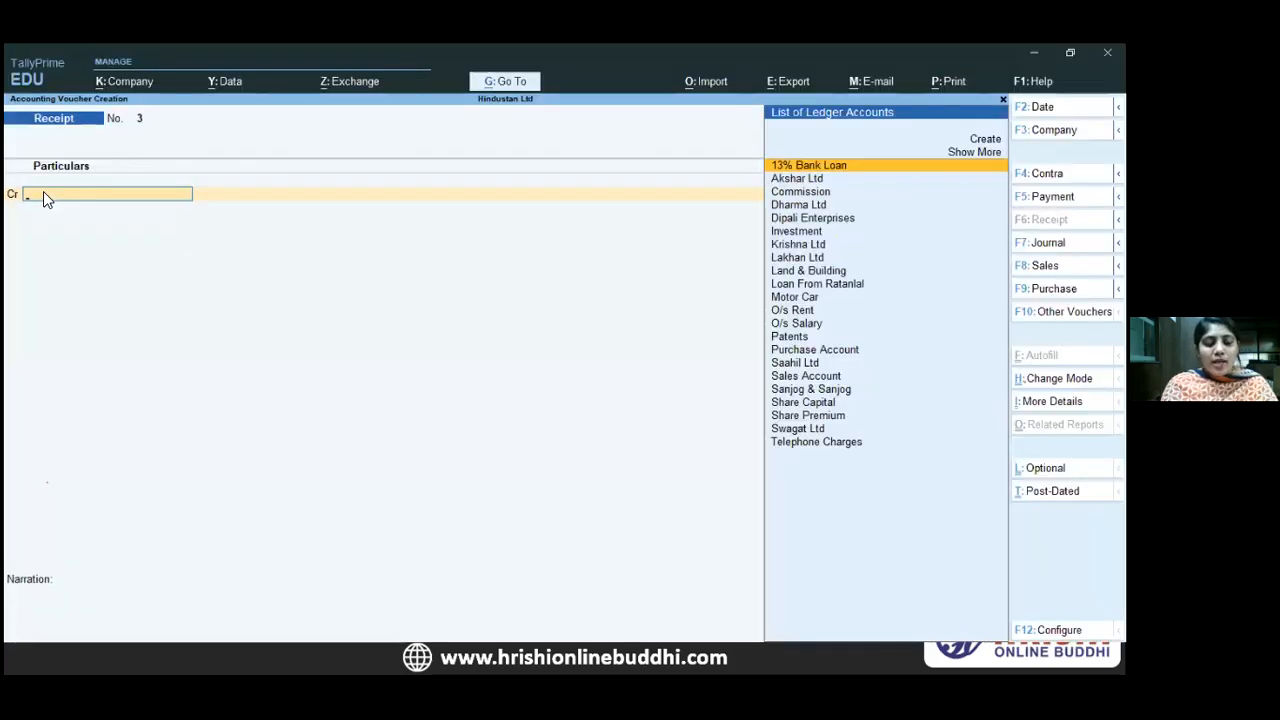
- In a new contra voucher, credit Dena Bank with 15,000 using the default cheque allocation and debit Cash with the same amount
{"action": "key", "text": "F4"}
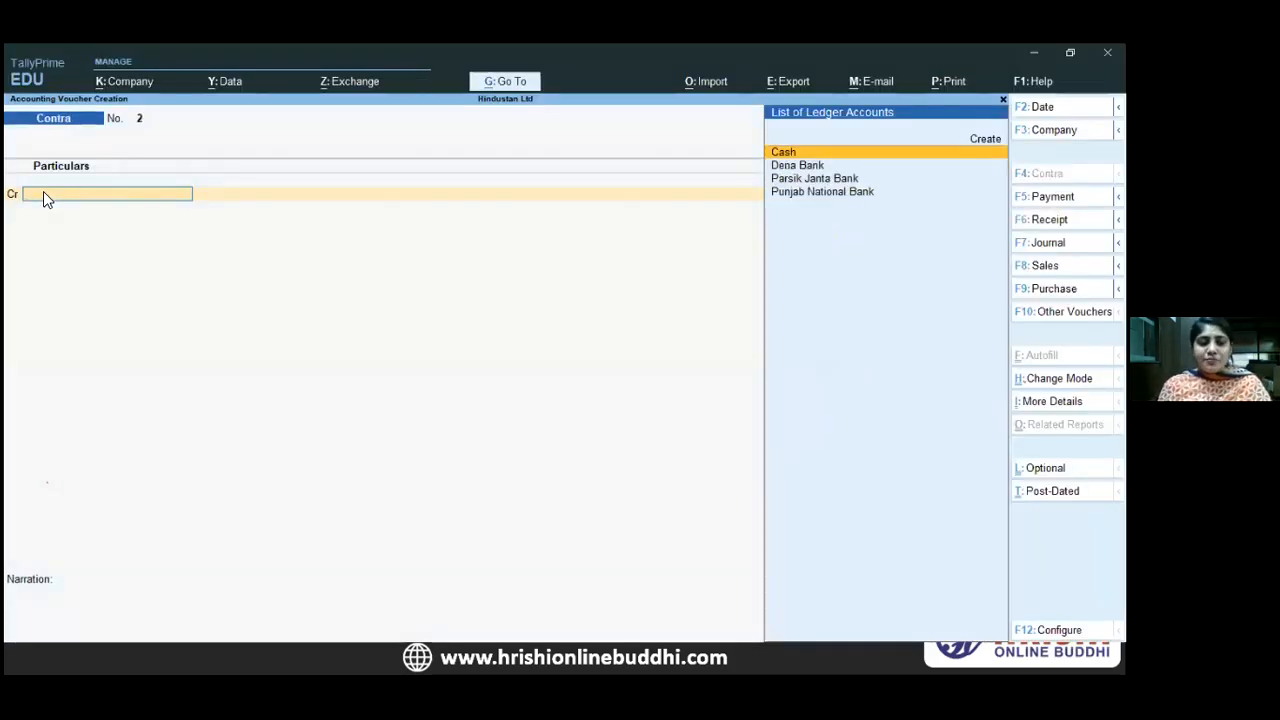
{"action": "key", "text": "Down"}
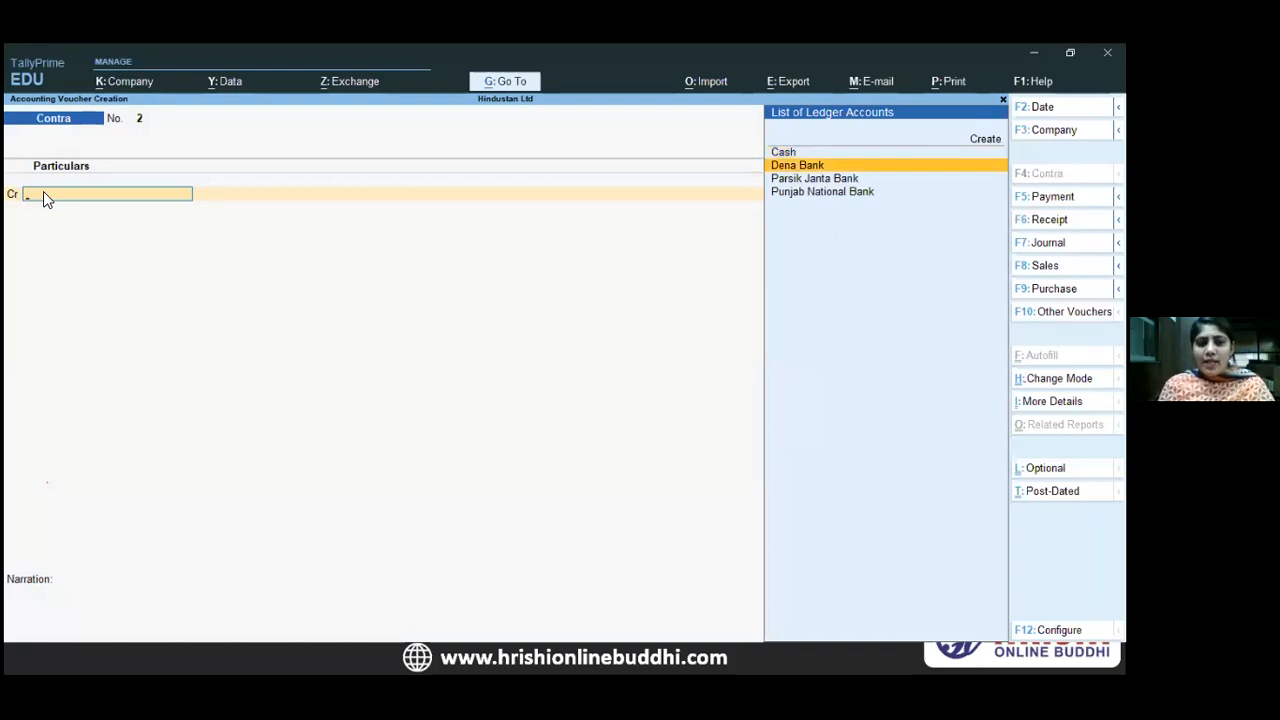
{"action": "key", "text": "Return"}
{"action": "type", "text": "15,000"}
{"action": "key", "text": "Return"}
{"action": "key", "text": "Return"}
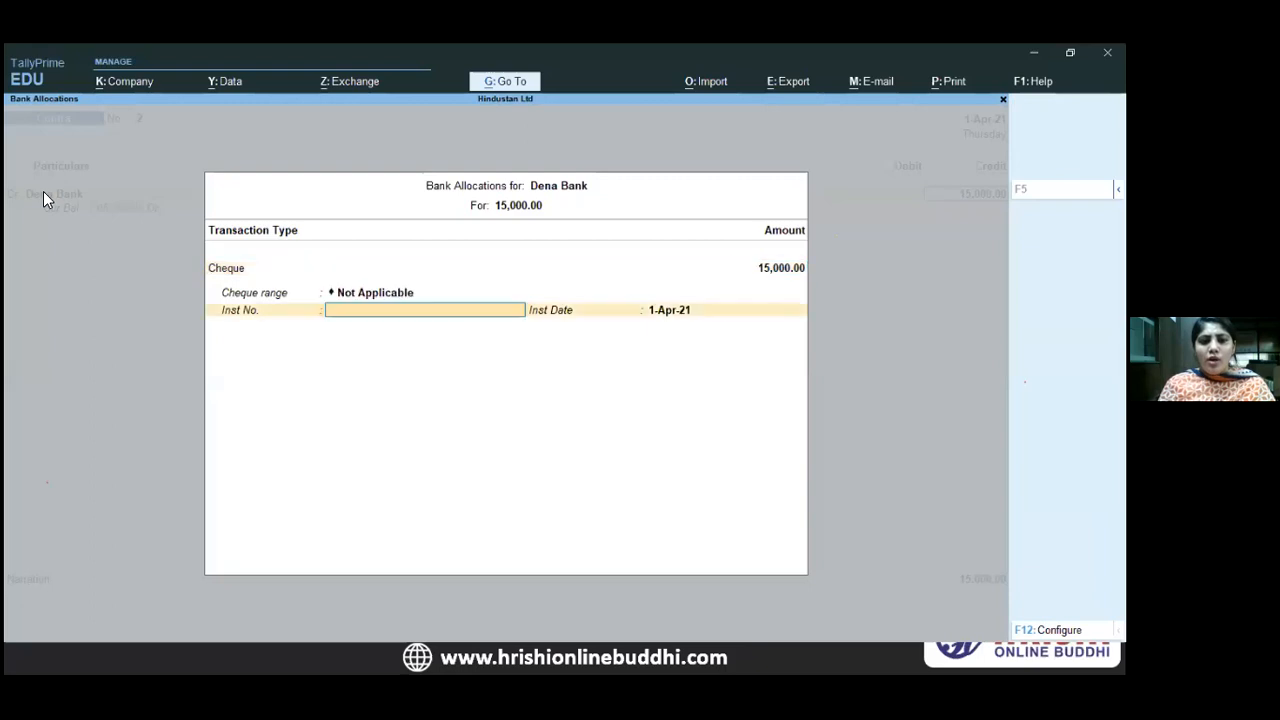
{"action": "key", "text": "Return"}
{"action": "key", "text": "Return"}
{"action": "type", "text": "CAS"}
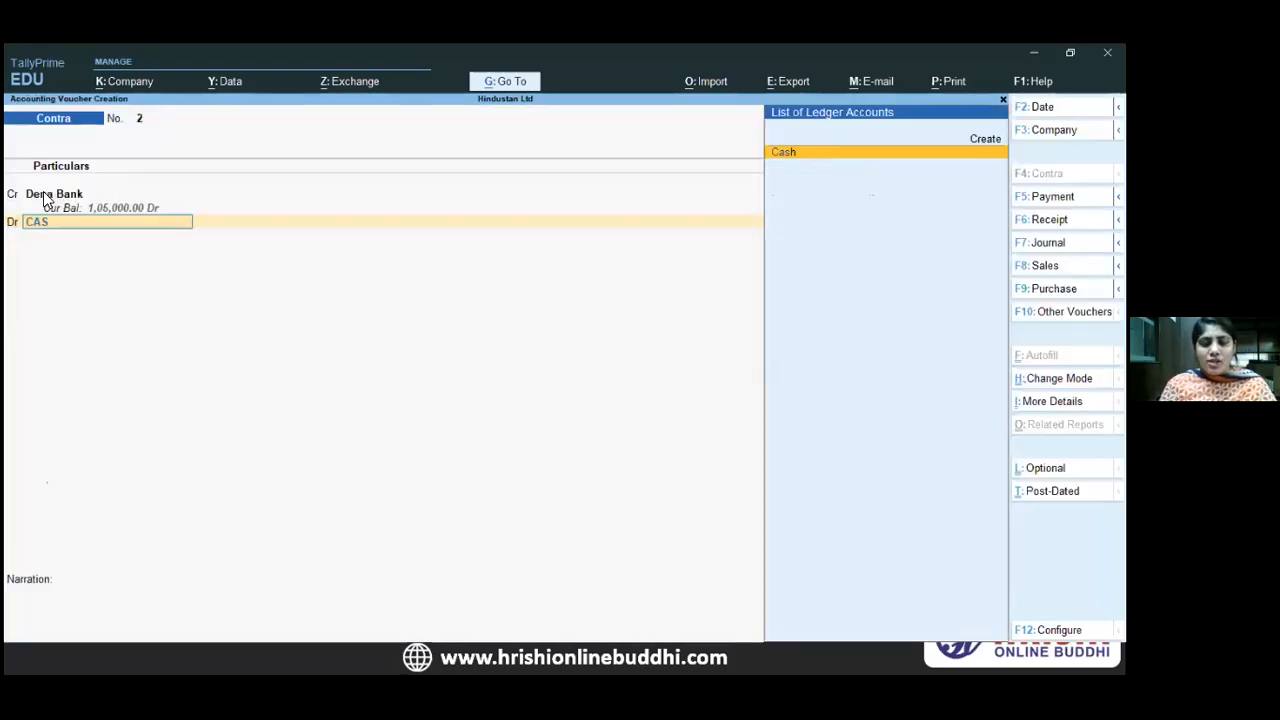
{"action": "key", "text": "Return"}
{"action": "key", "text": "Return"}
- Save the contra voucher with the narration BEING CASH WITHDRAWN FROM BANK and return to the transactions slide
{"action": "type", "text": "BEING CAS"}
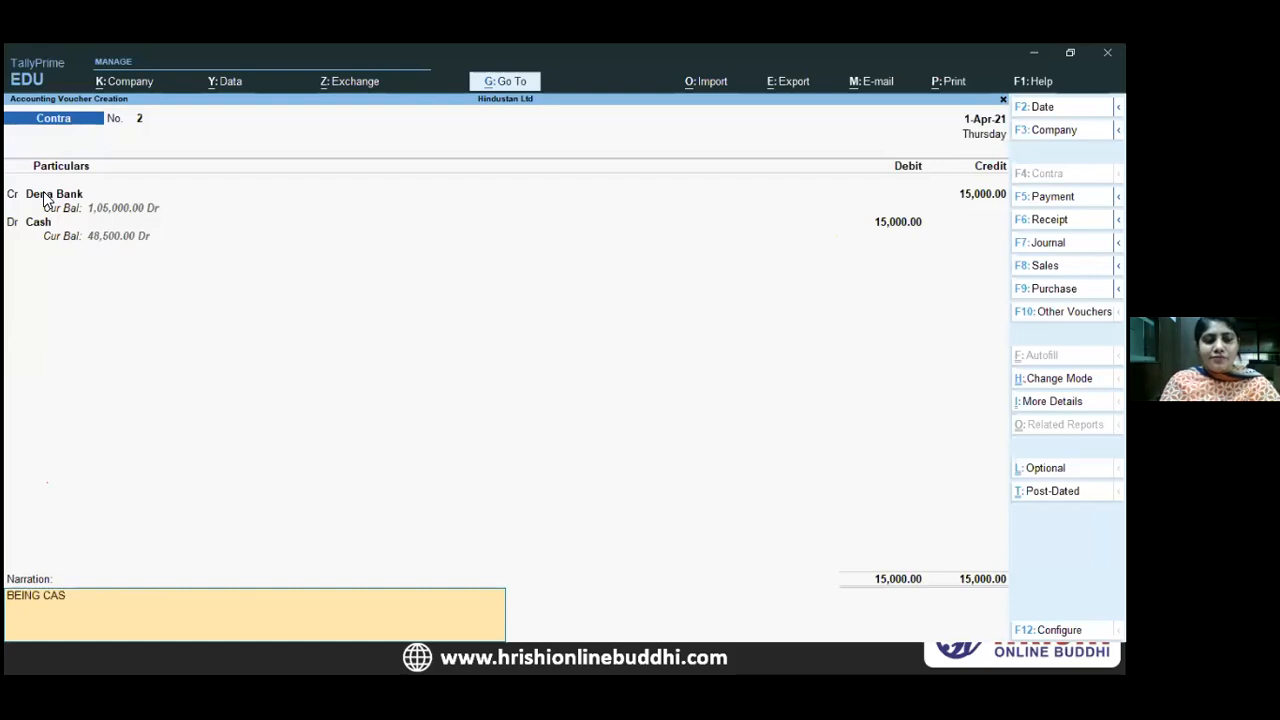
{"action": "type", "text": "H WITHDR"}
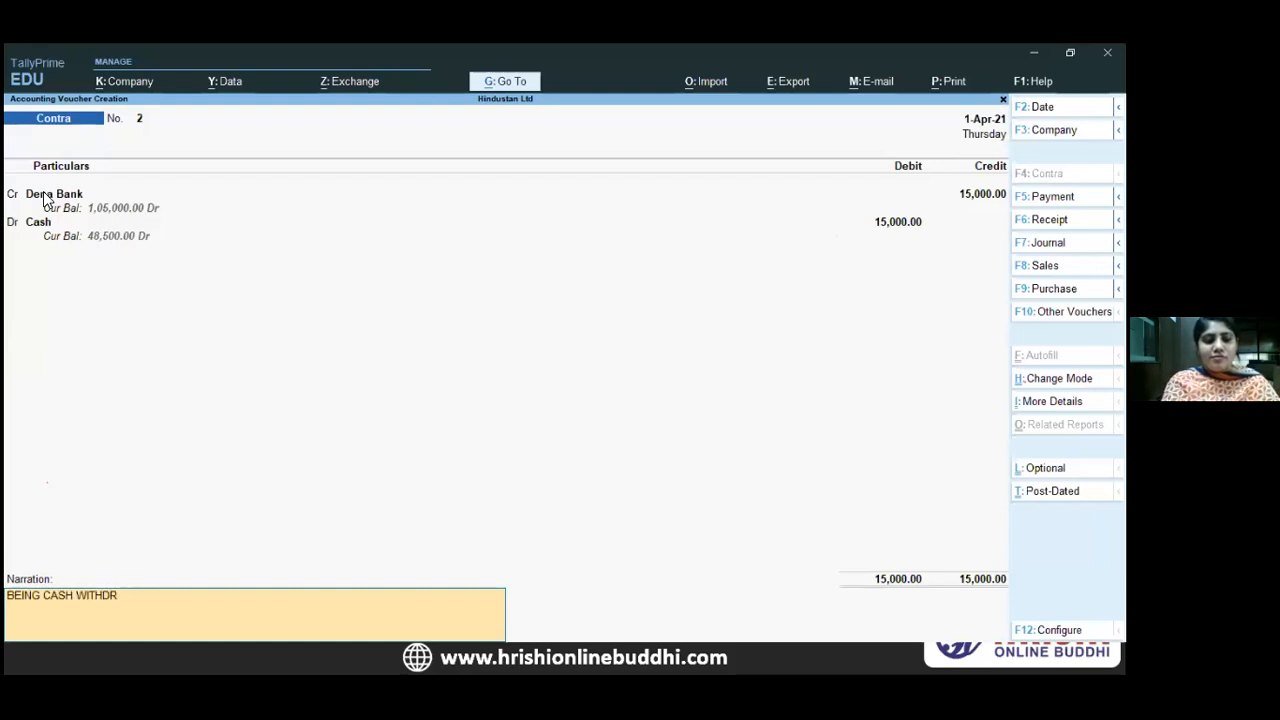
{"action": "type", "text": "AWN FROM BANK"}
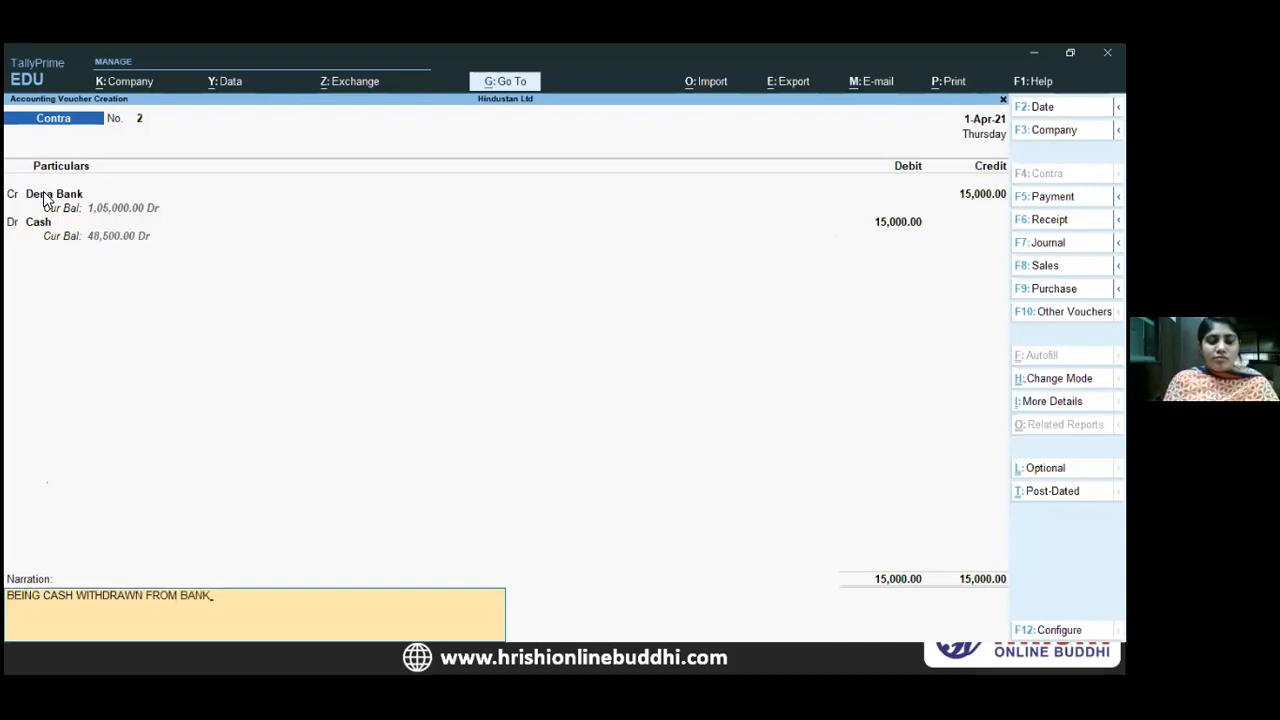
{"action": "key", "text": "Return"}
{"action": "key", "text": "Return"}
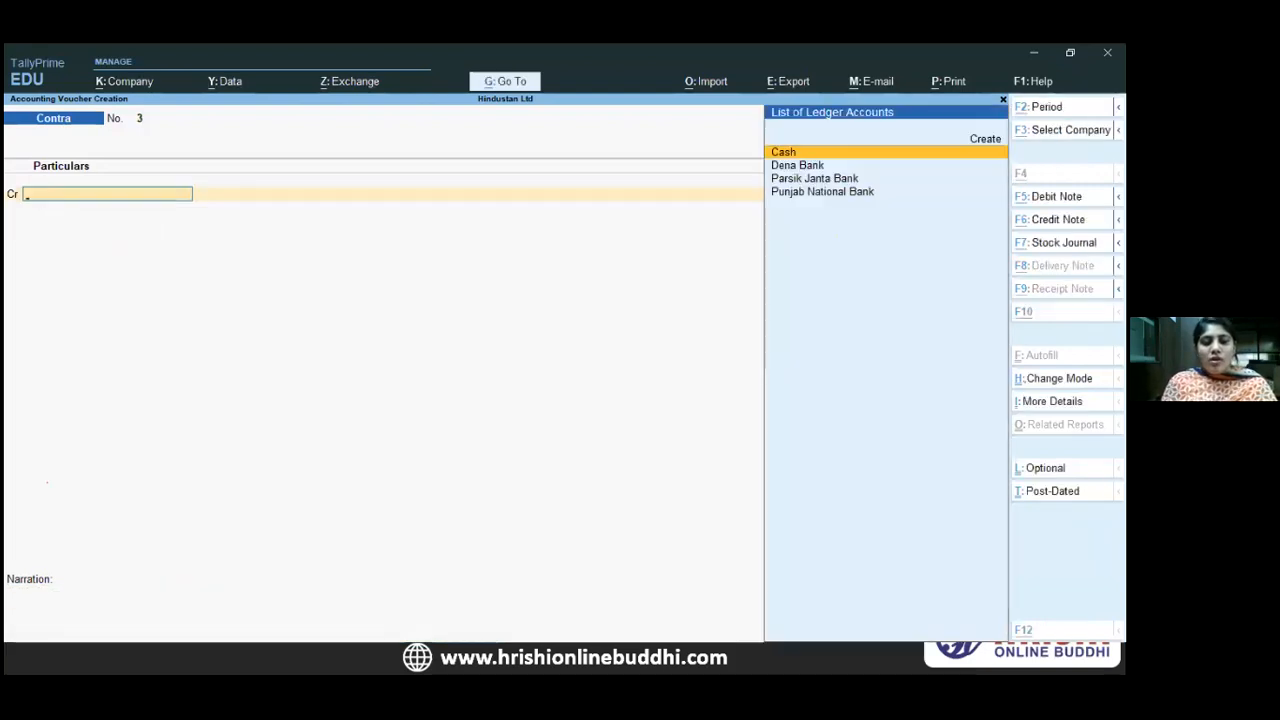
{"action": "key", "text": "alt+Tab"}
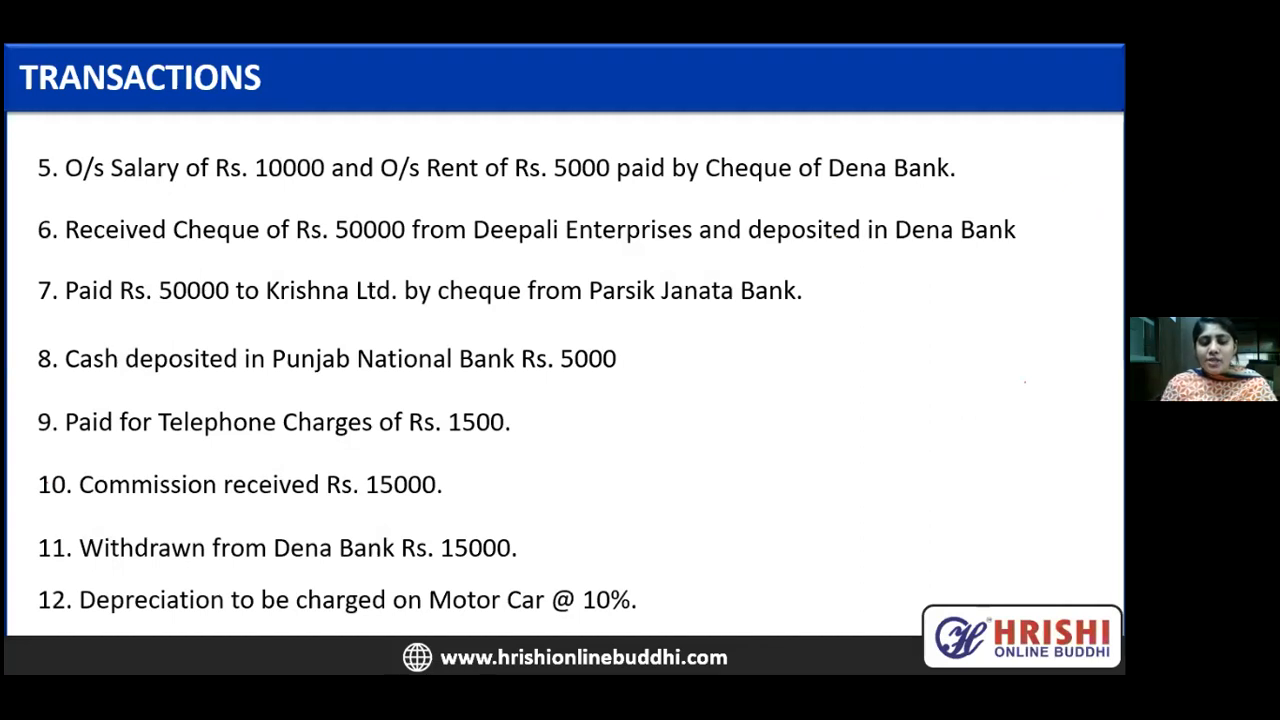